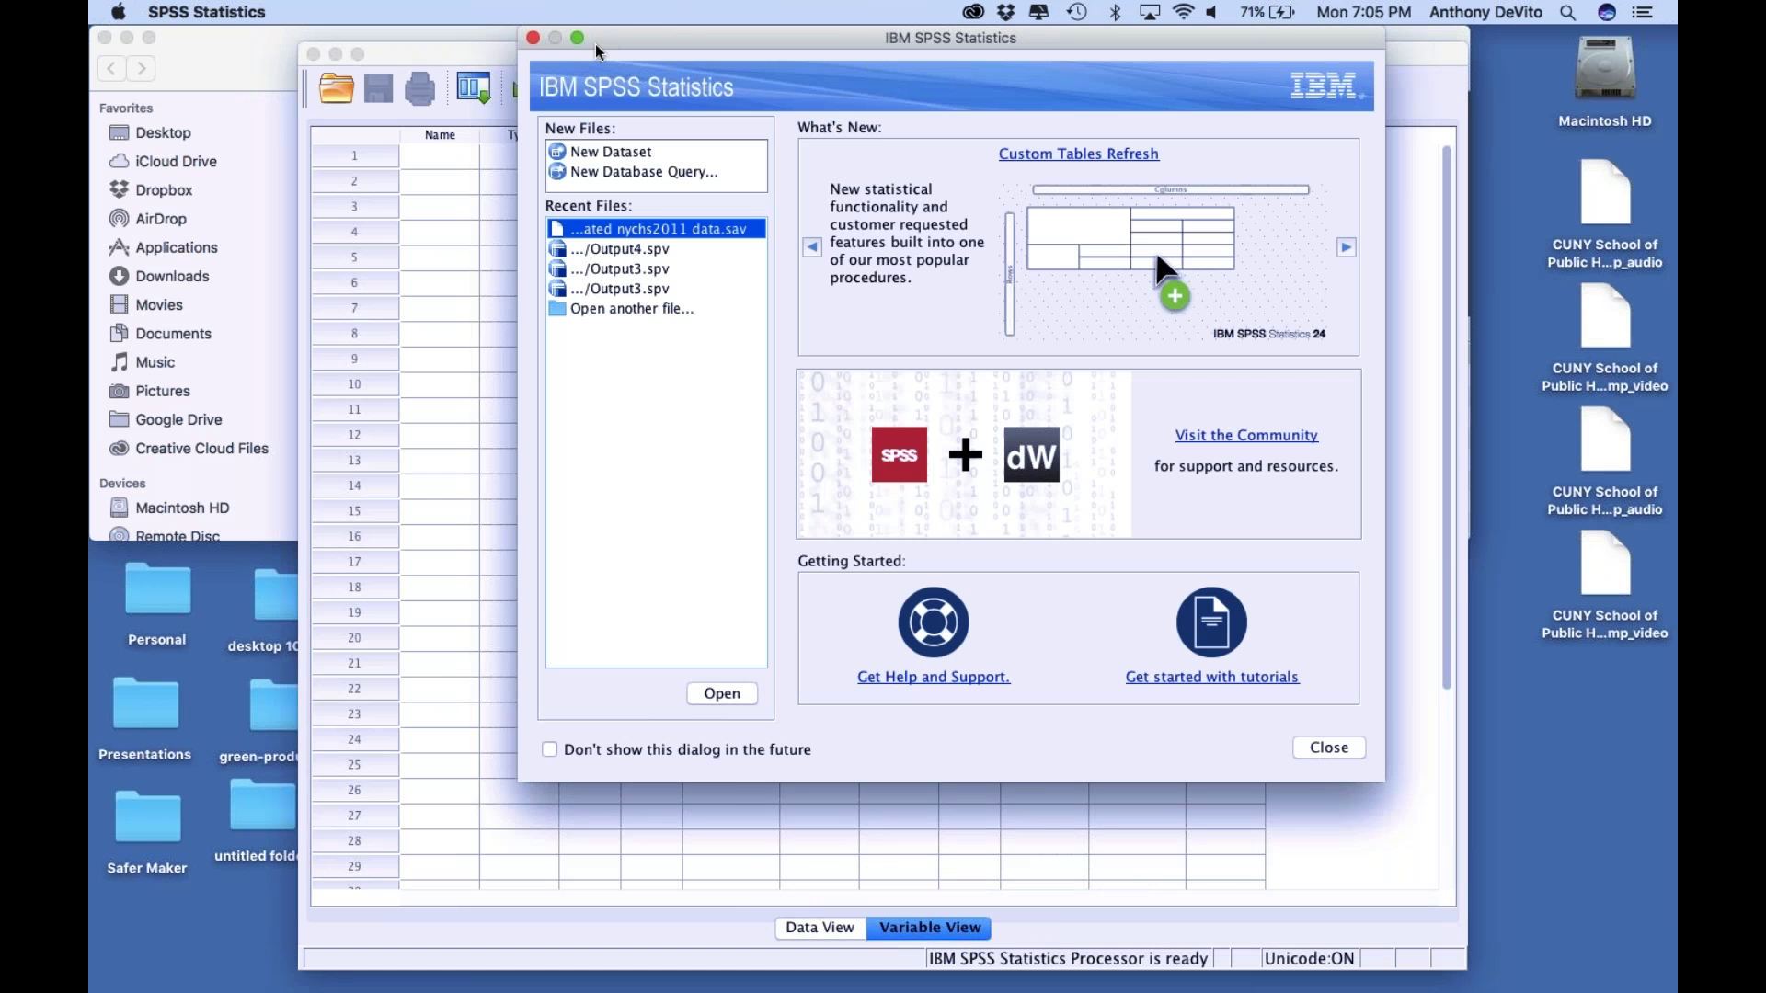
# Dismiss the welcome dialog and shorten the empty Data Editor window to about 17 visible rows
pyautogui.click(533, 38)
pyautogui.moveTo(531, 44); pyautogui.dragTo(479, 31)
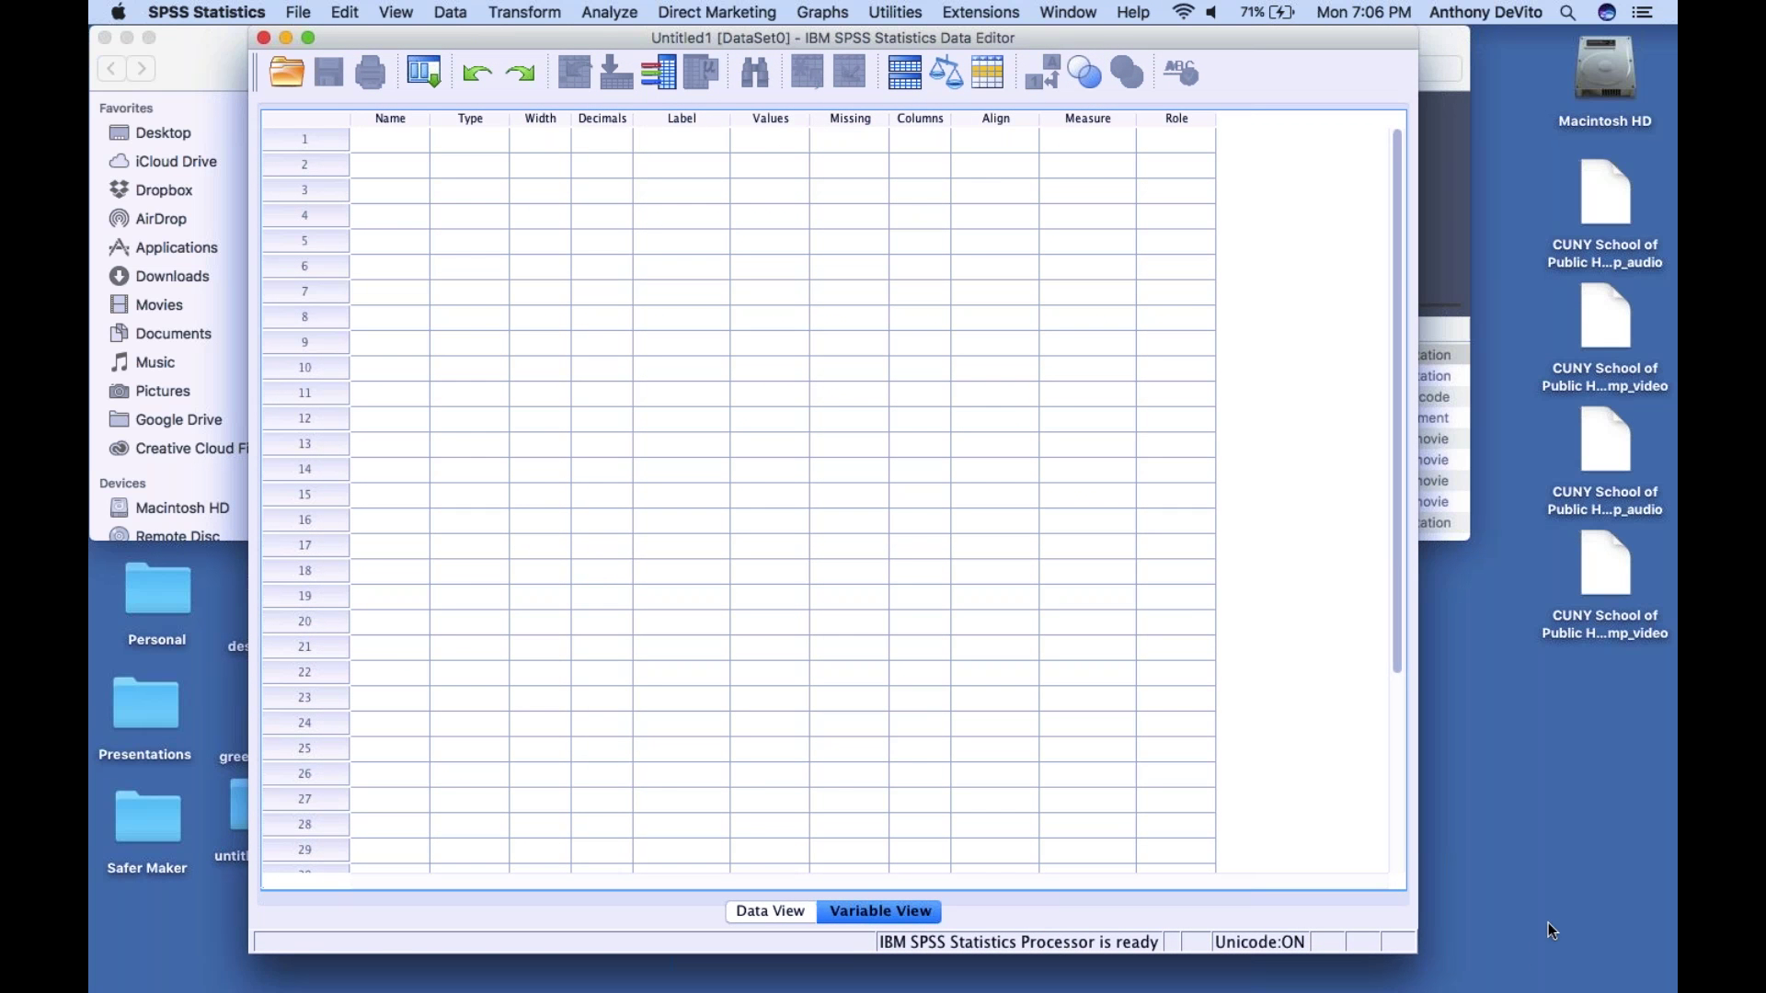
pyautogui.moveTo(1414, 952); pyautogui.dragTo(1427, 640)
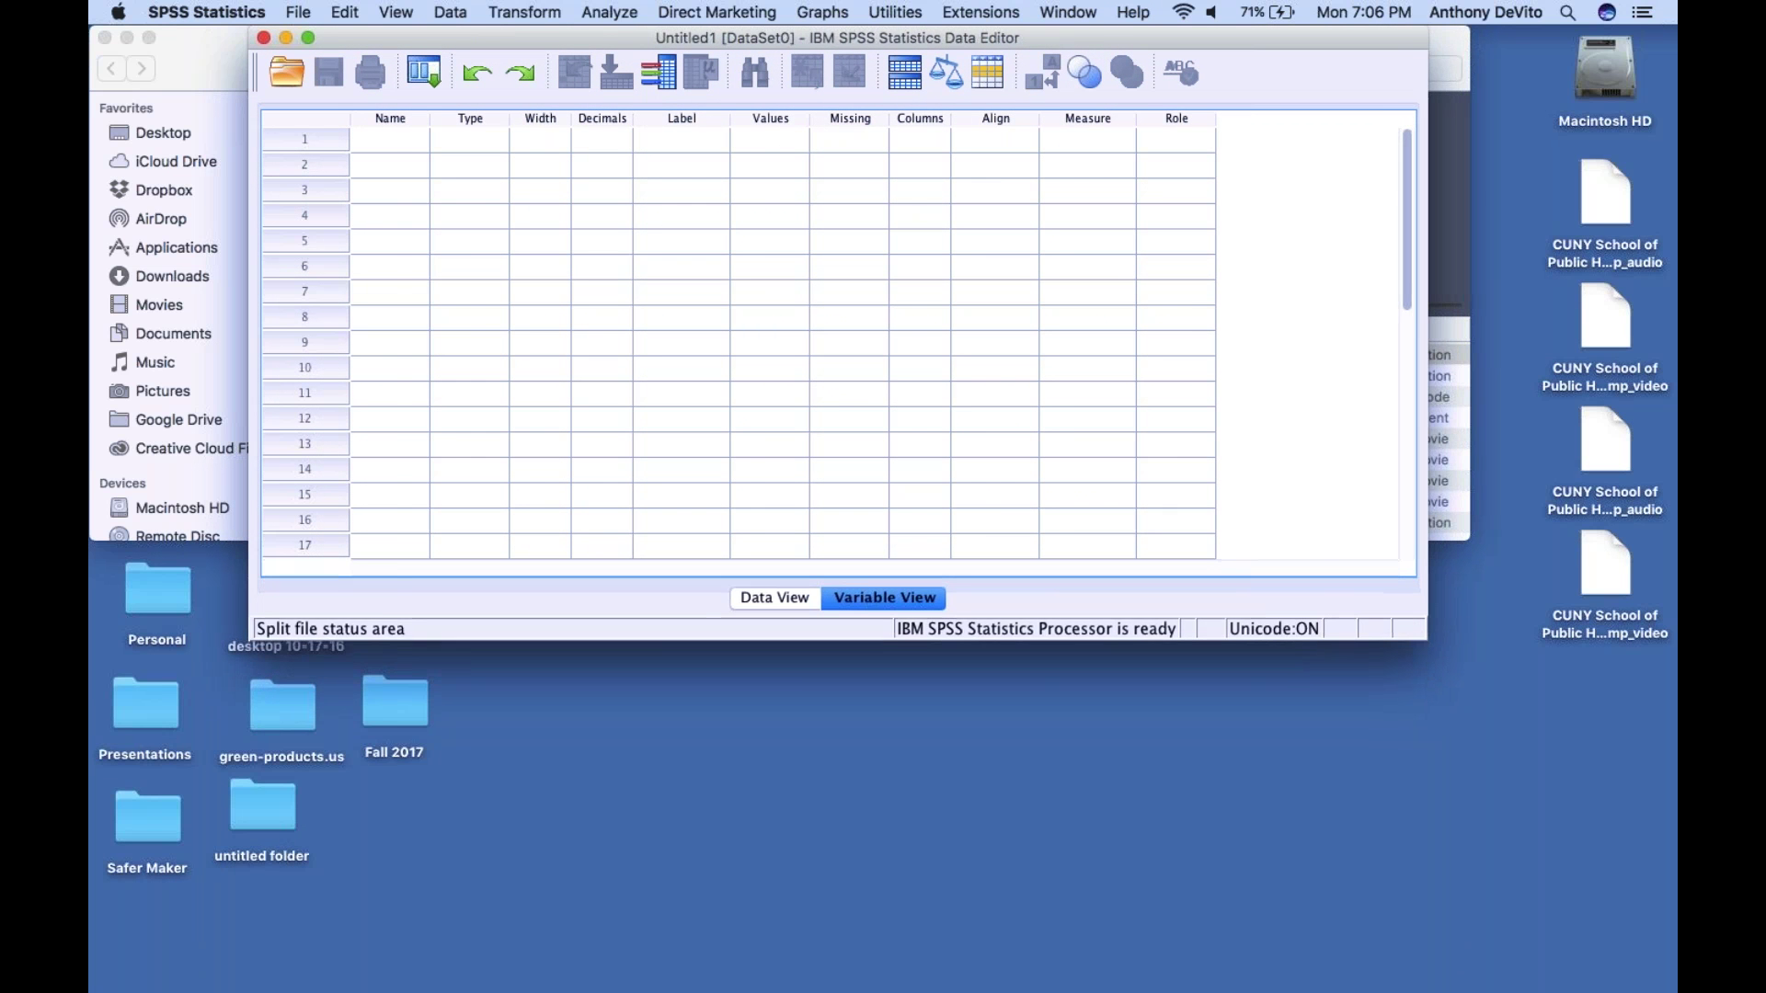
# Compare the empty dataset's Data View and Variable View by switching between them, finishing in Data View
pyautogui.click(781, 595)
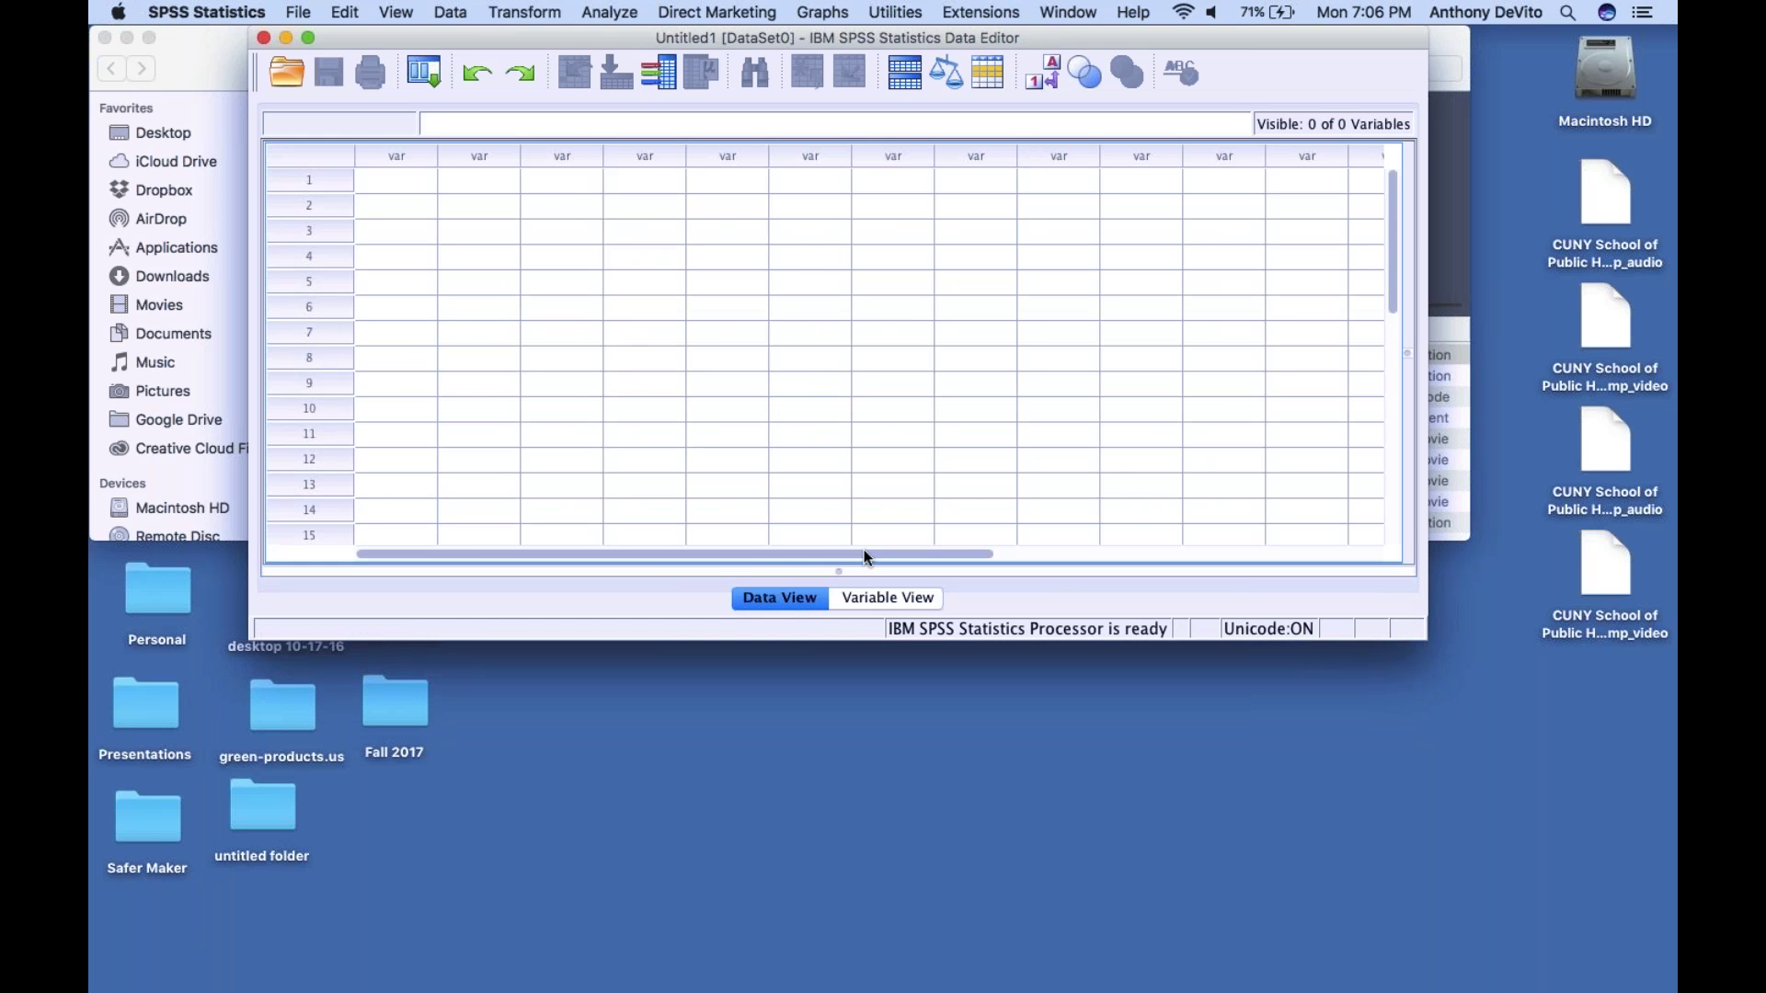
pyautogui.click(888, 599)
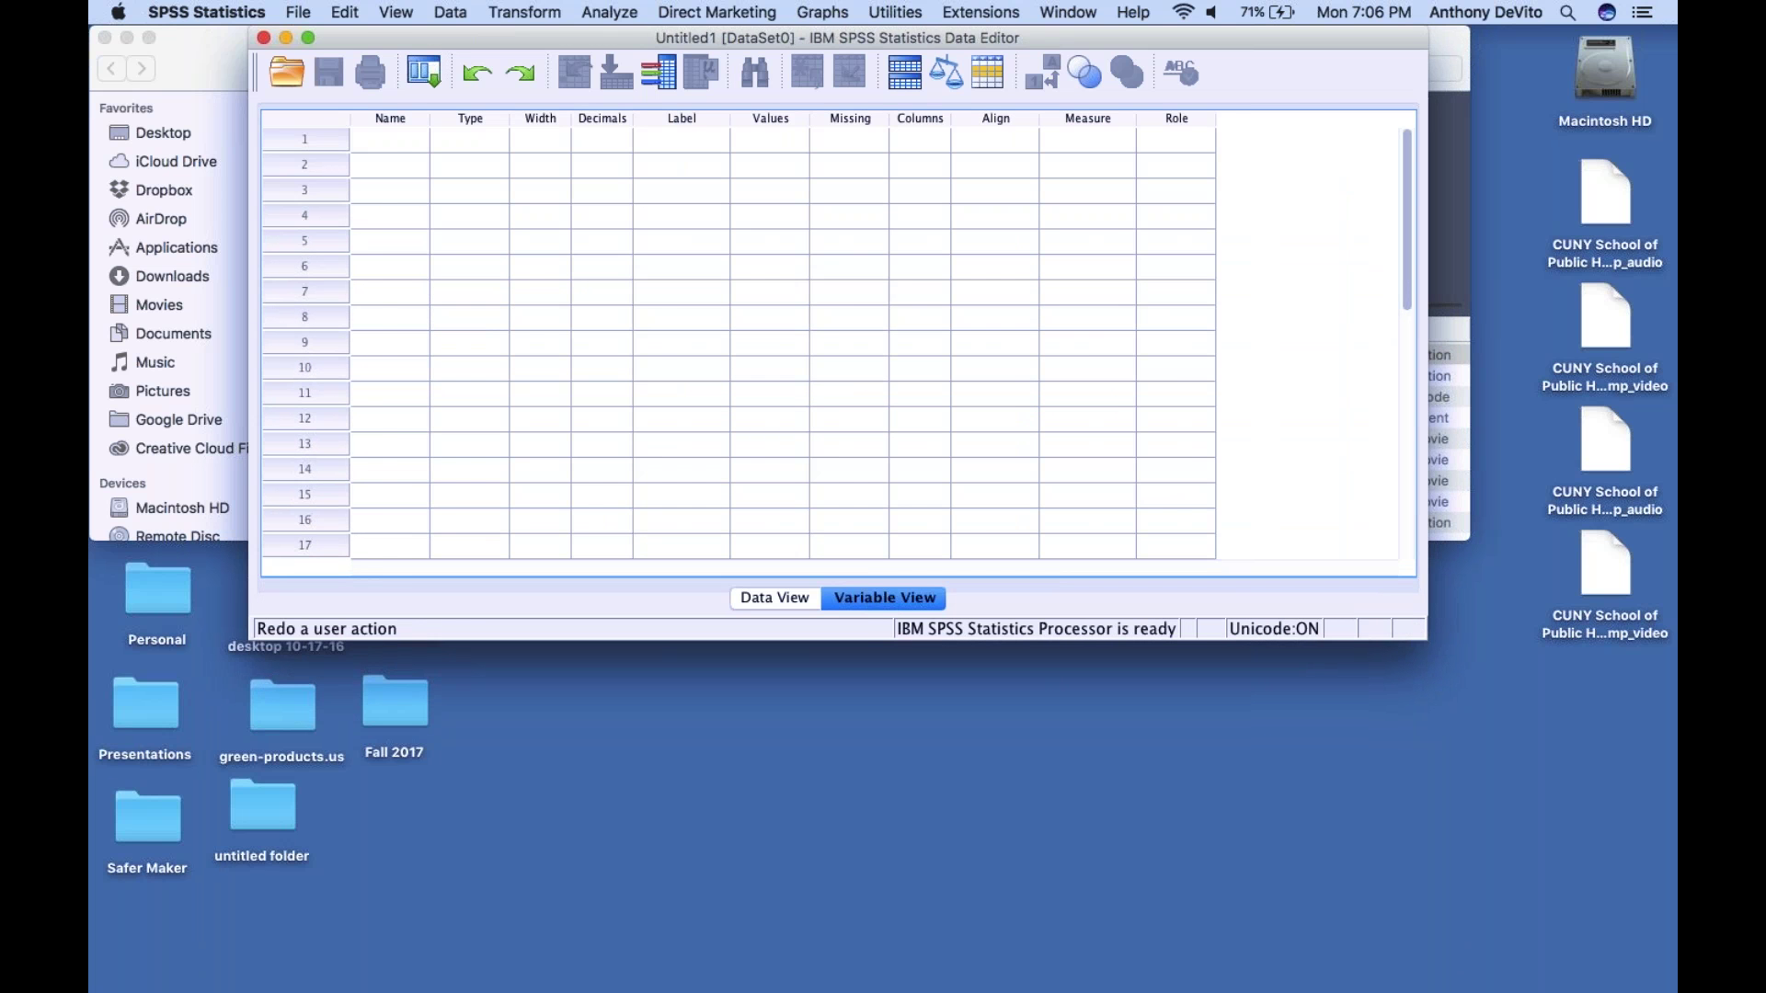
pyautogui.click(399, 12)
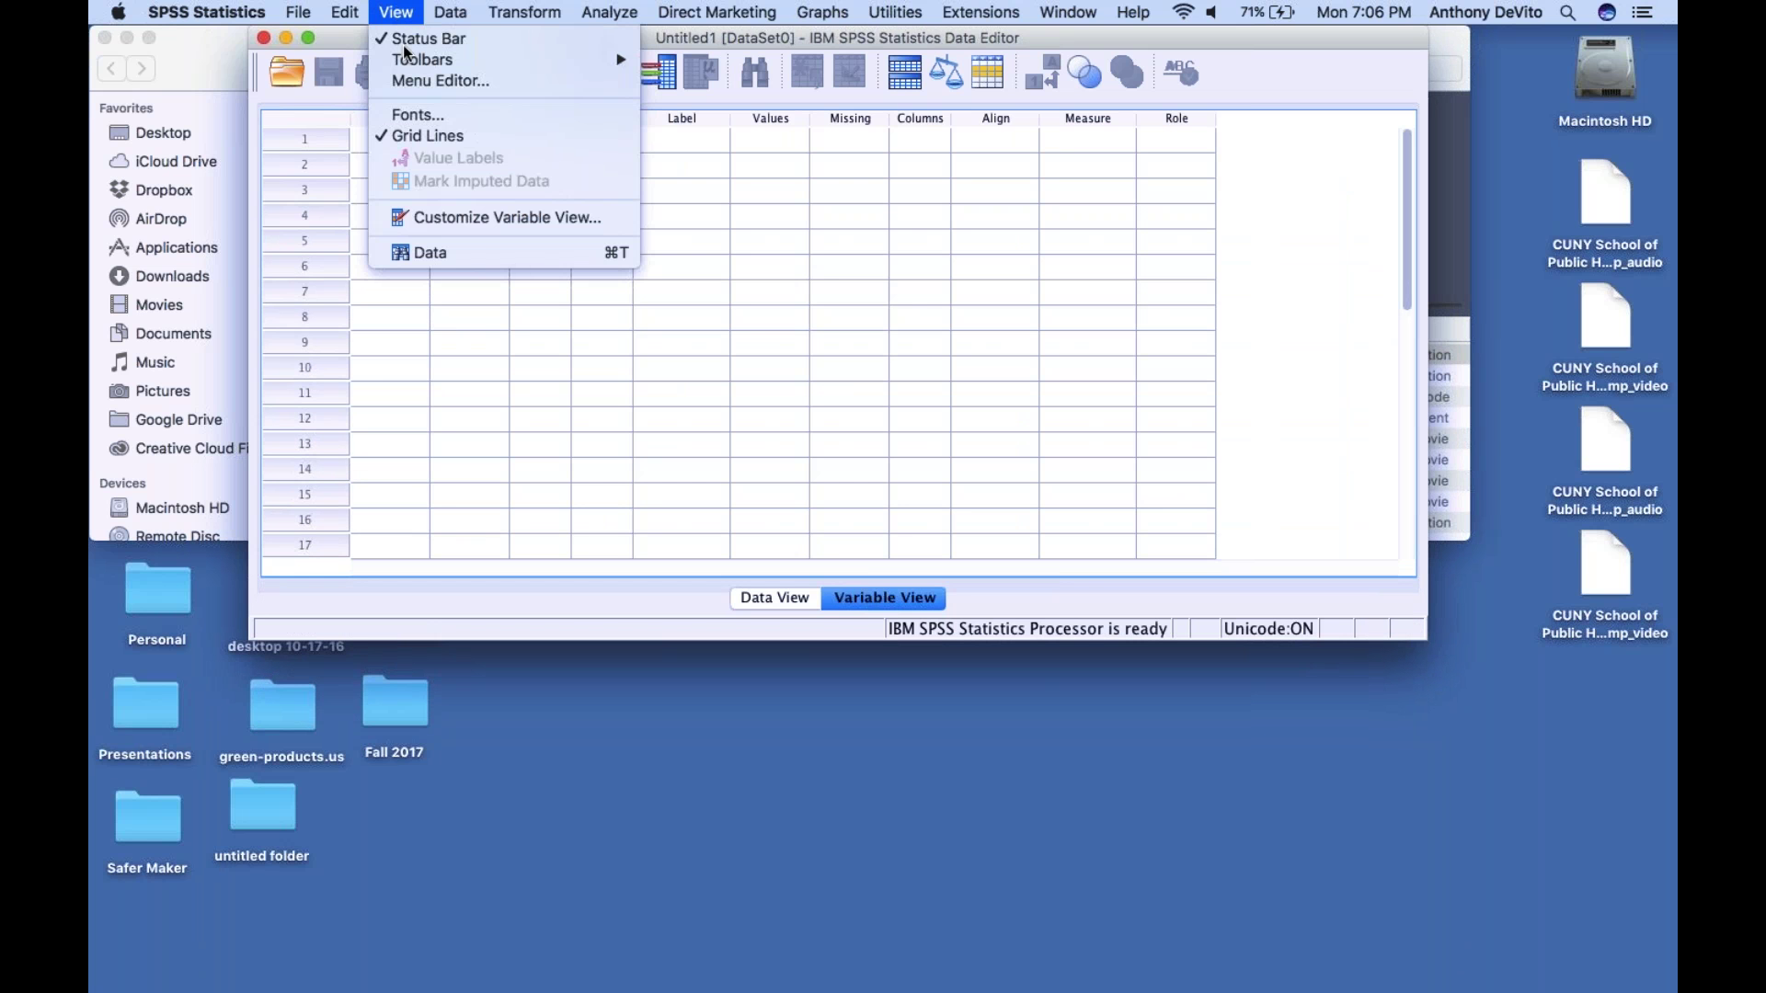
pyautogui.click(451, 252)
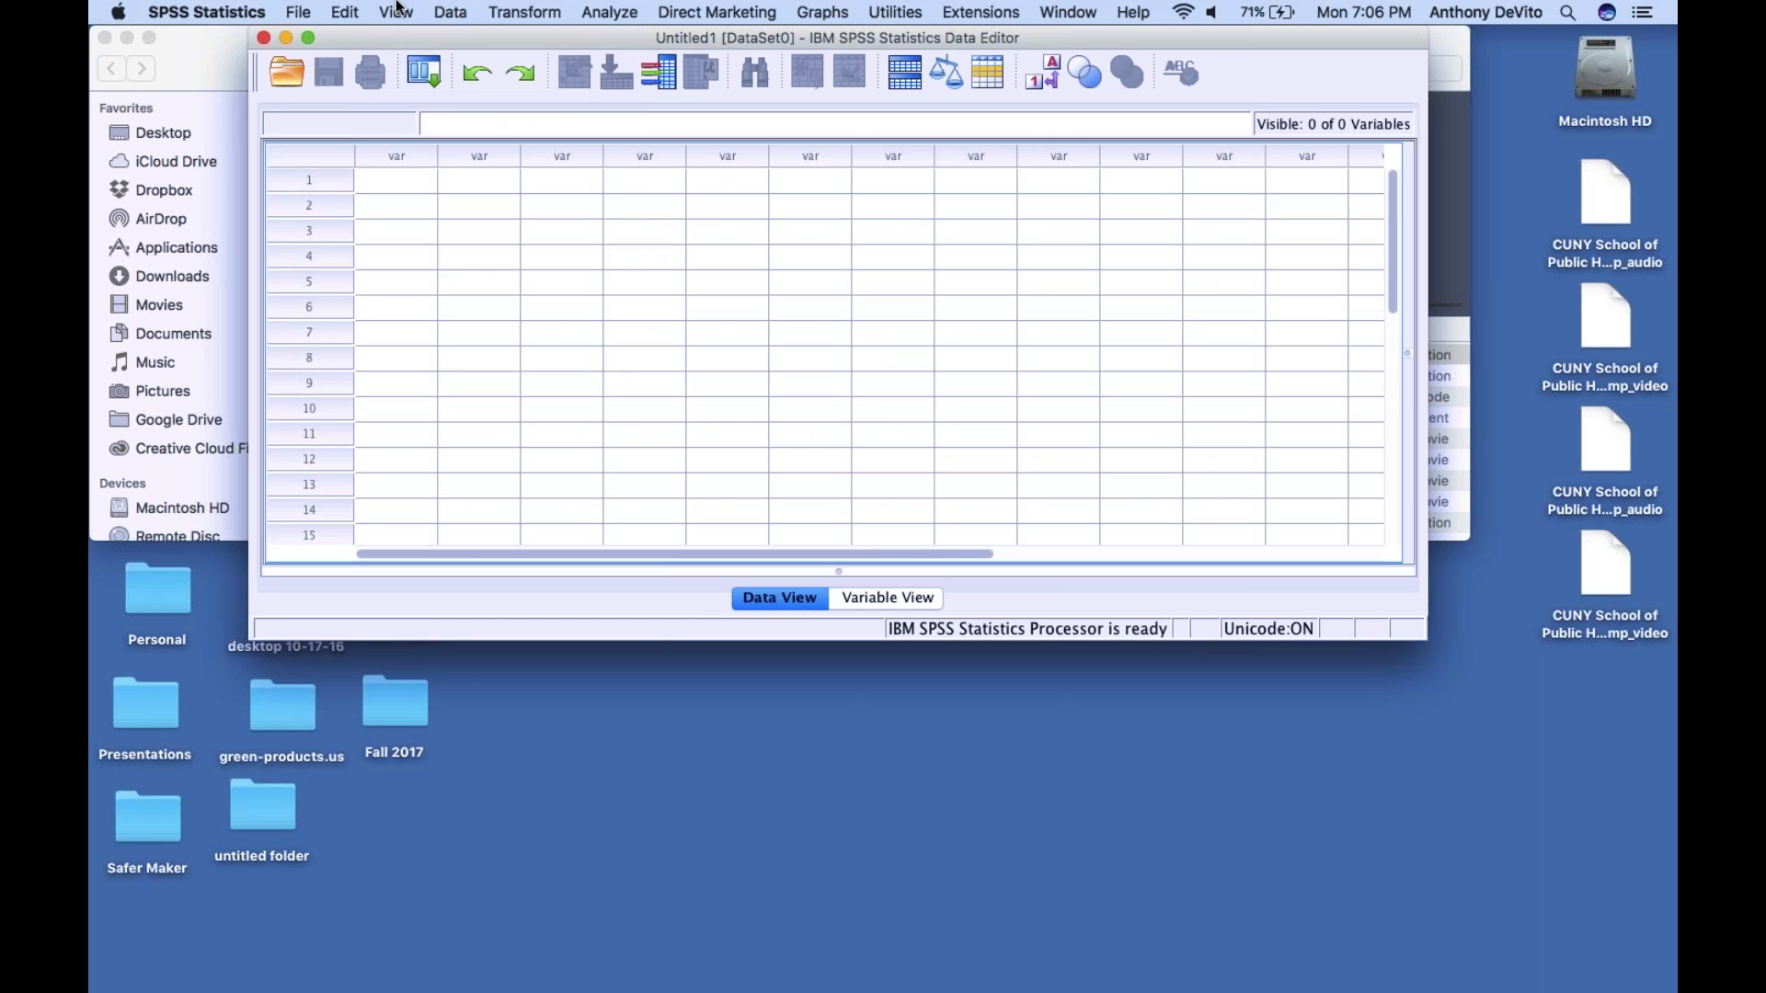
pyautogui.click(389, 8)
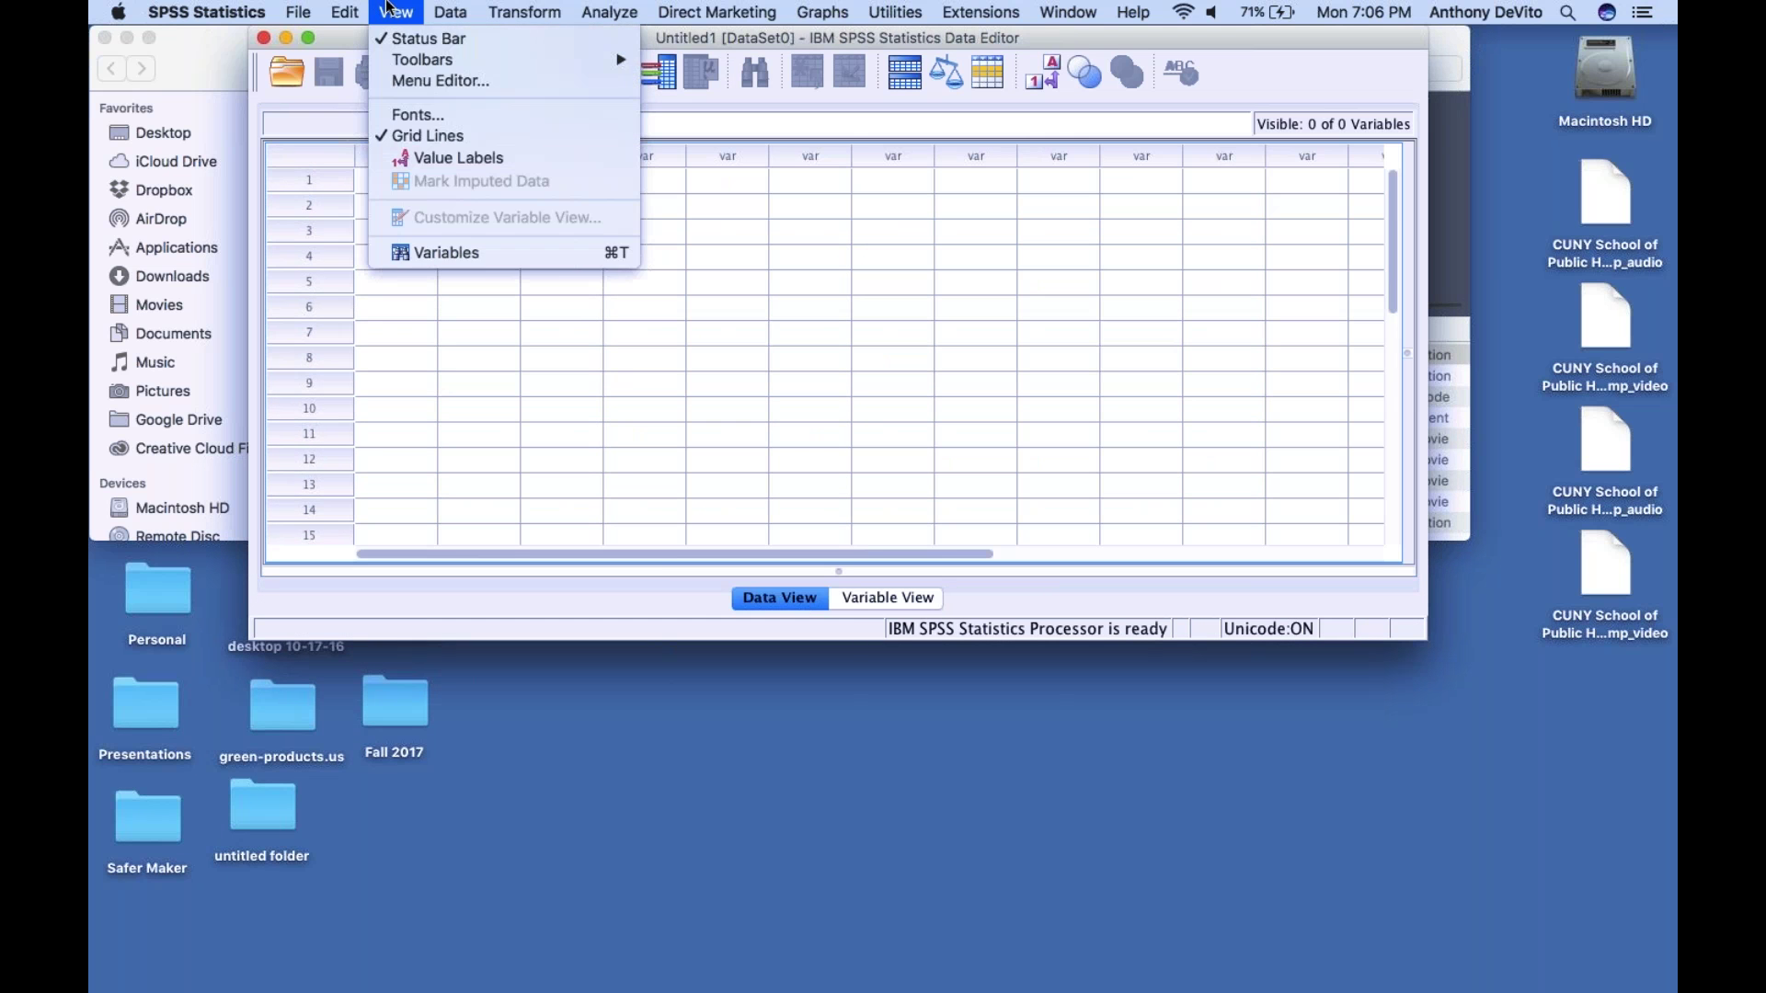
pyautogui.click(453, 252)
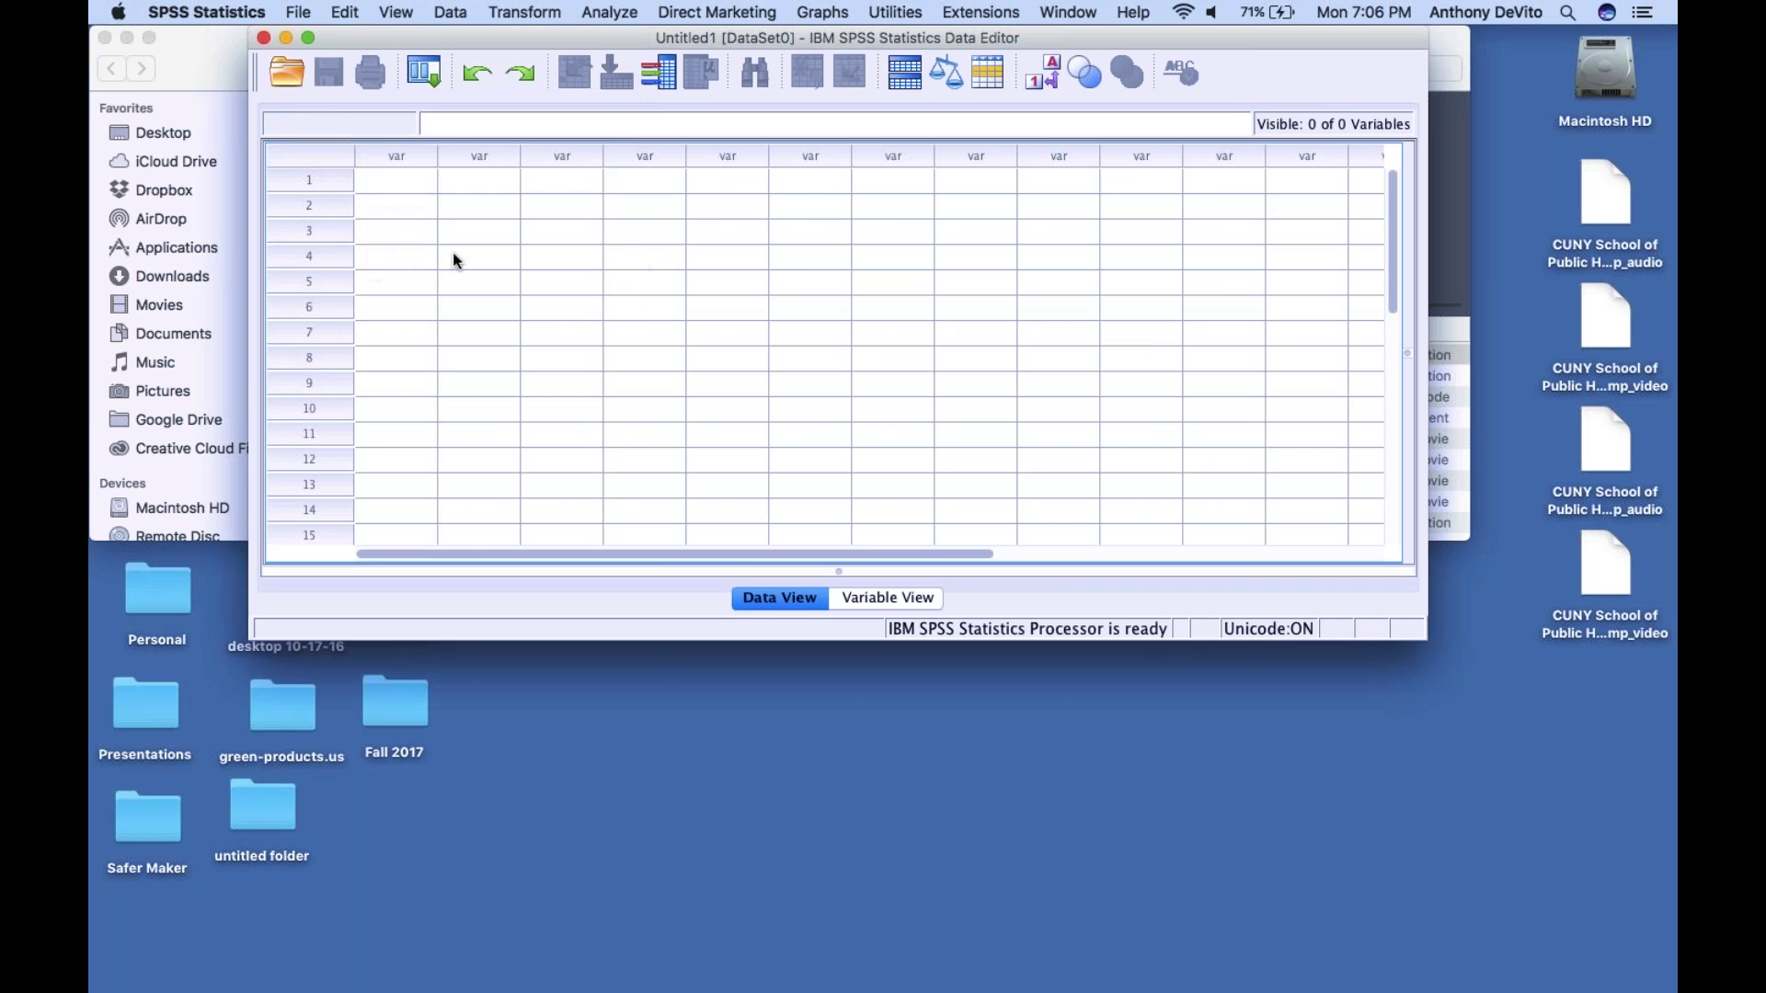
pyautogui.click(397, 12)
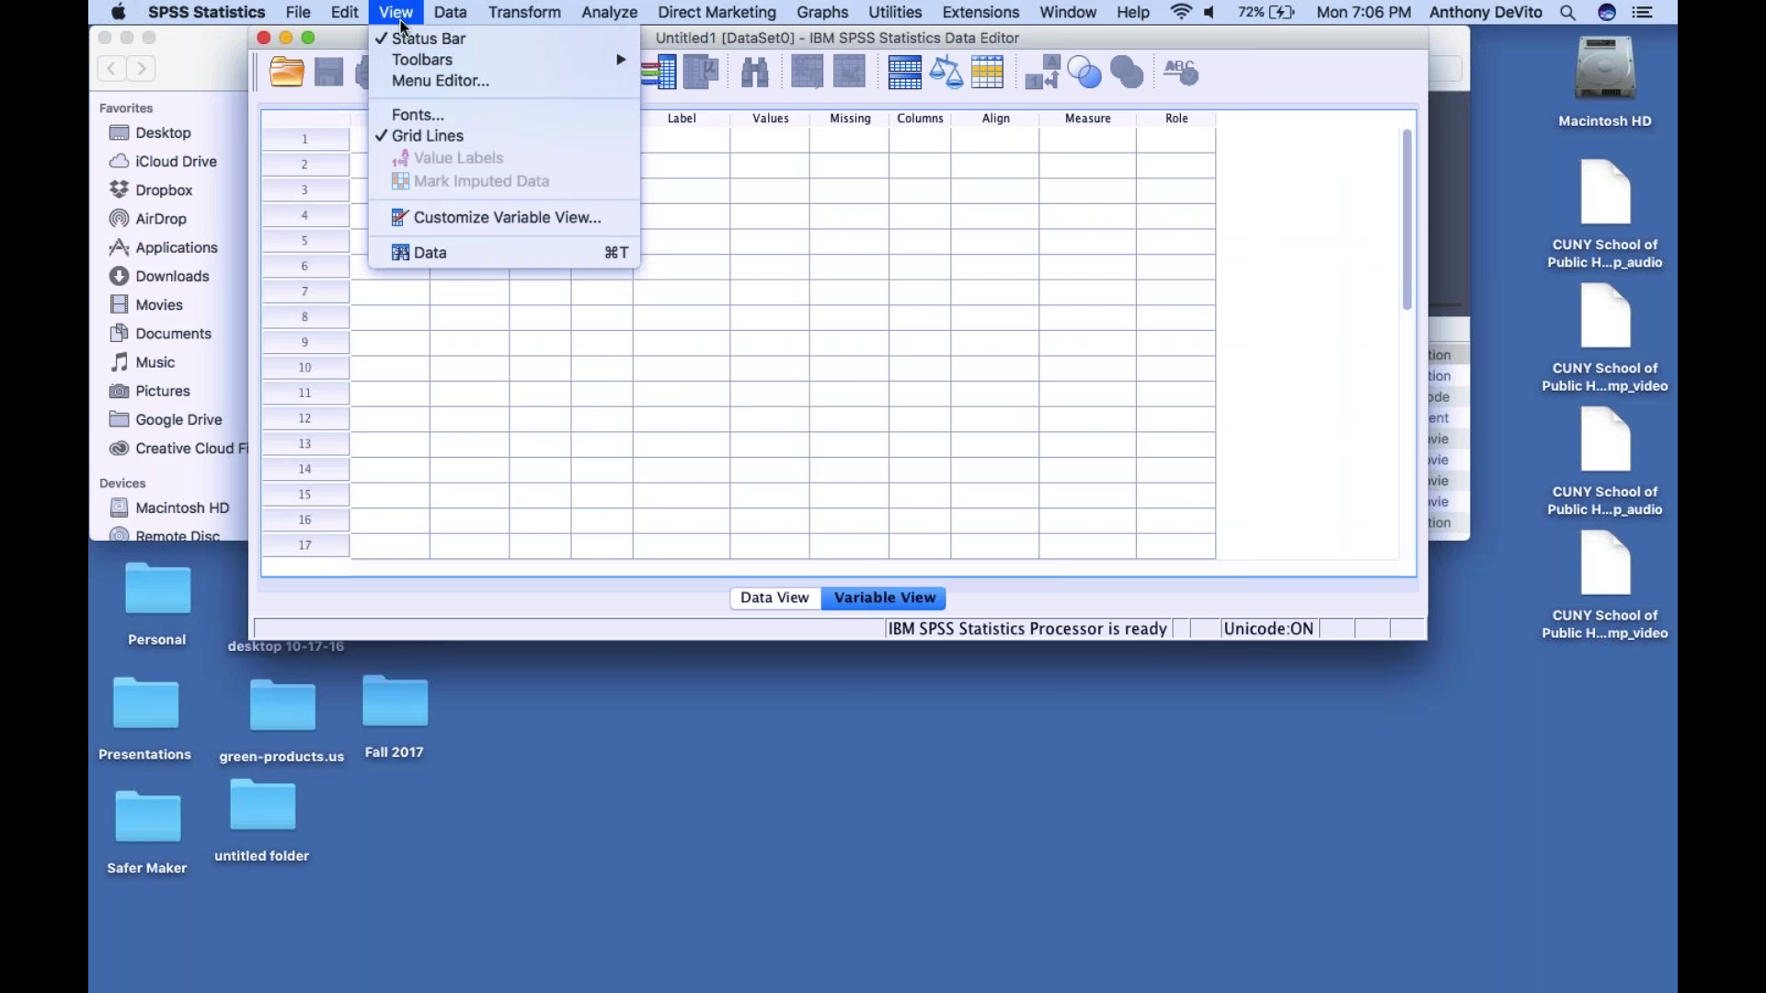
pyautogui.click(434, 254)
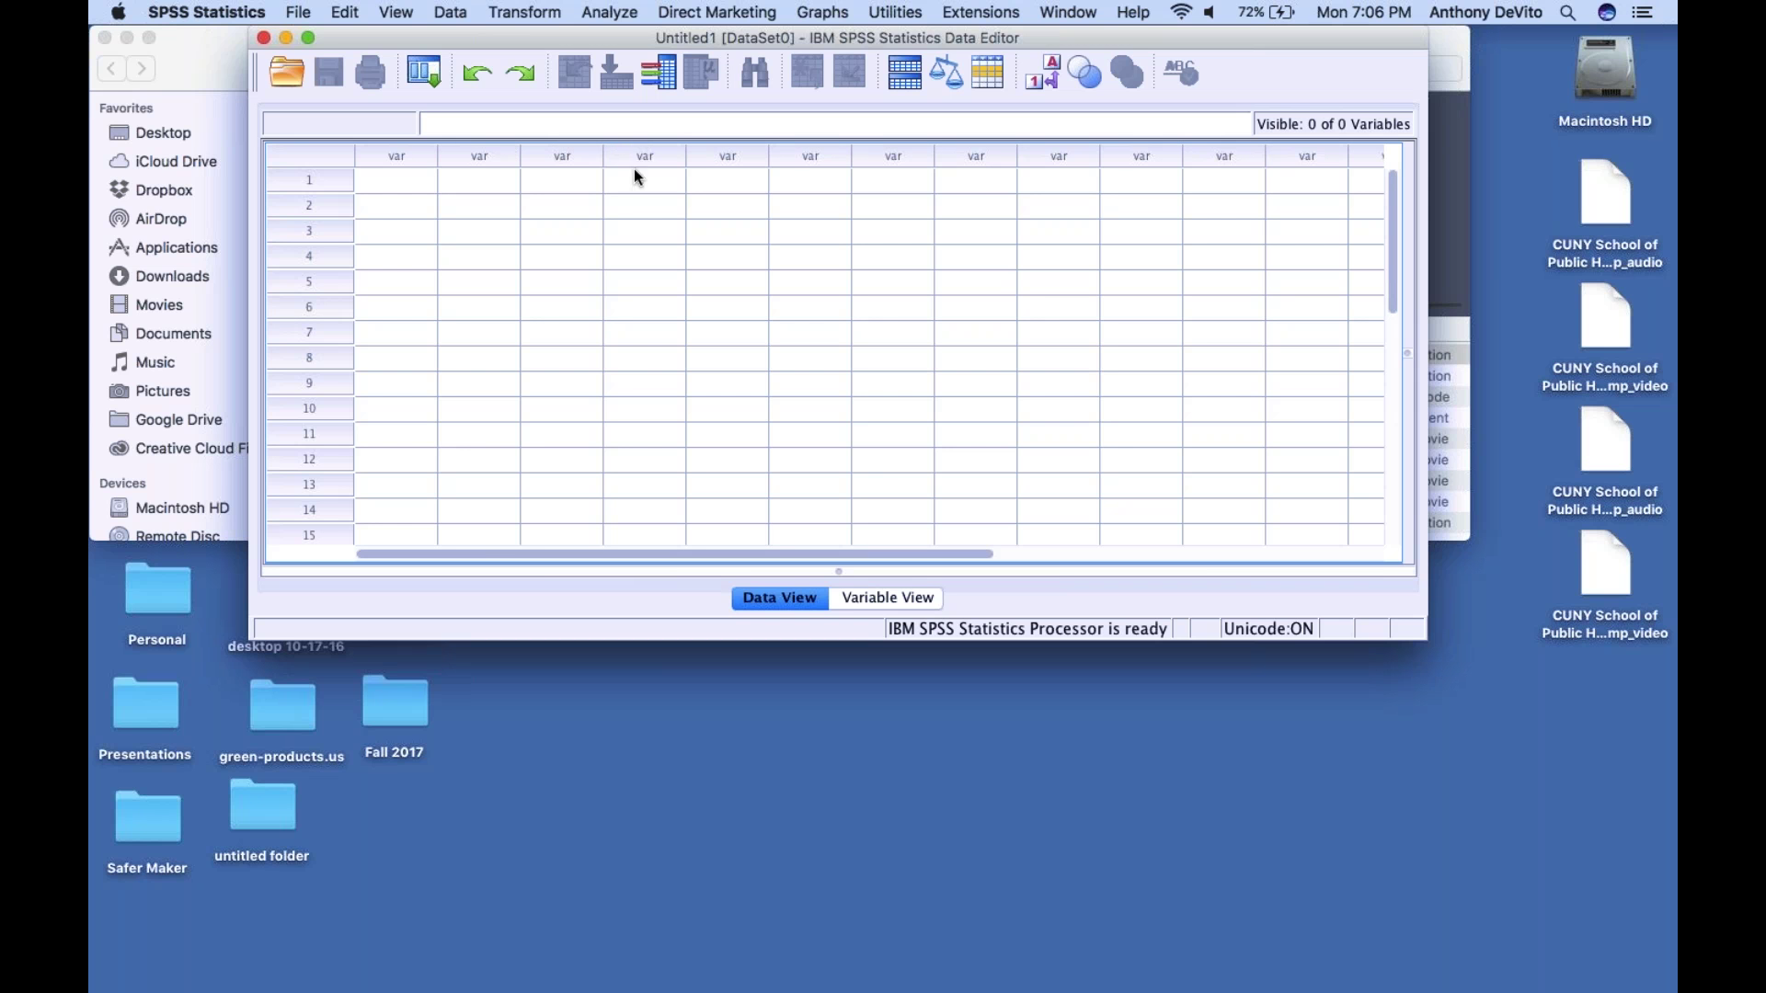
# Examine how the empty data grid is organised into case rows and variable columns
pyautogui.click(602, 229)
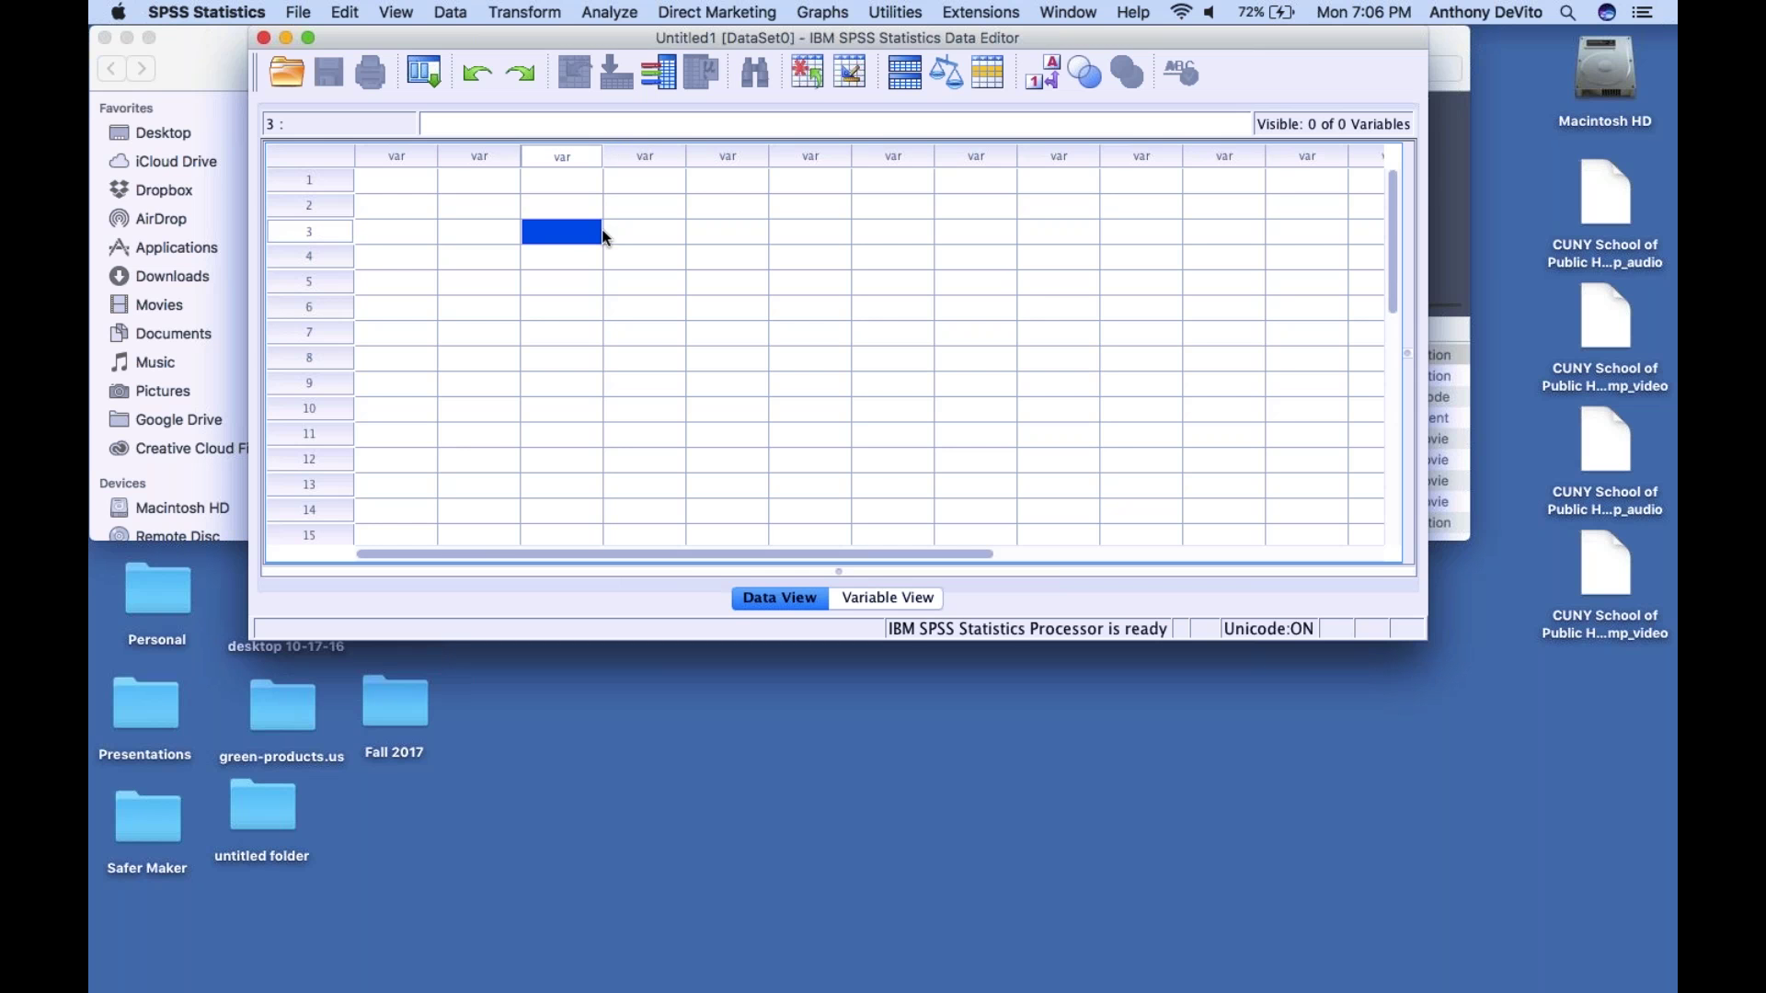
pyautogui.click(517, 204)
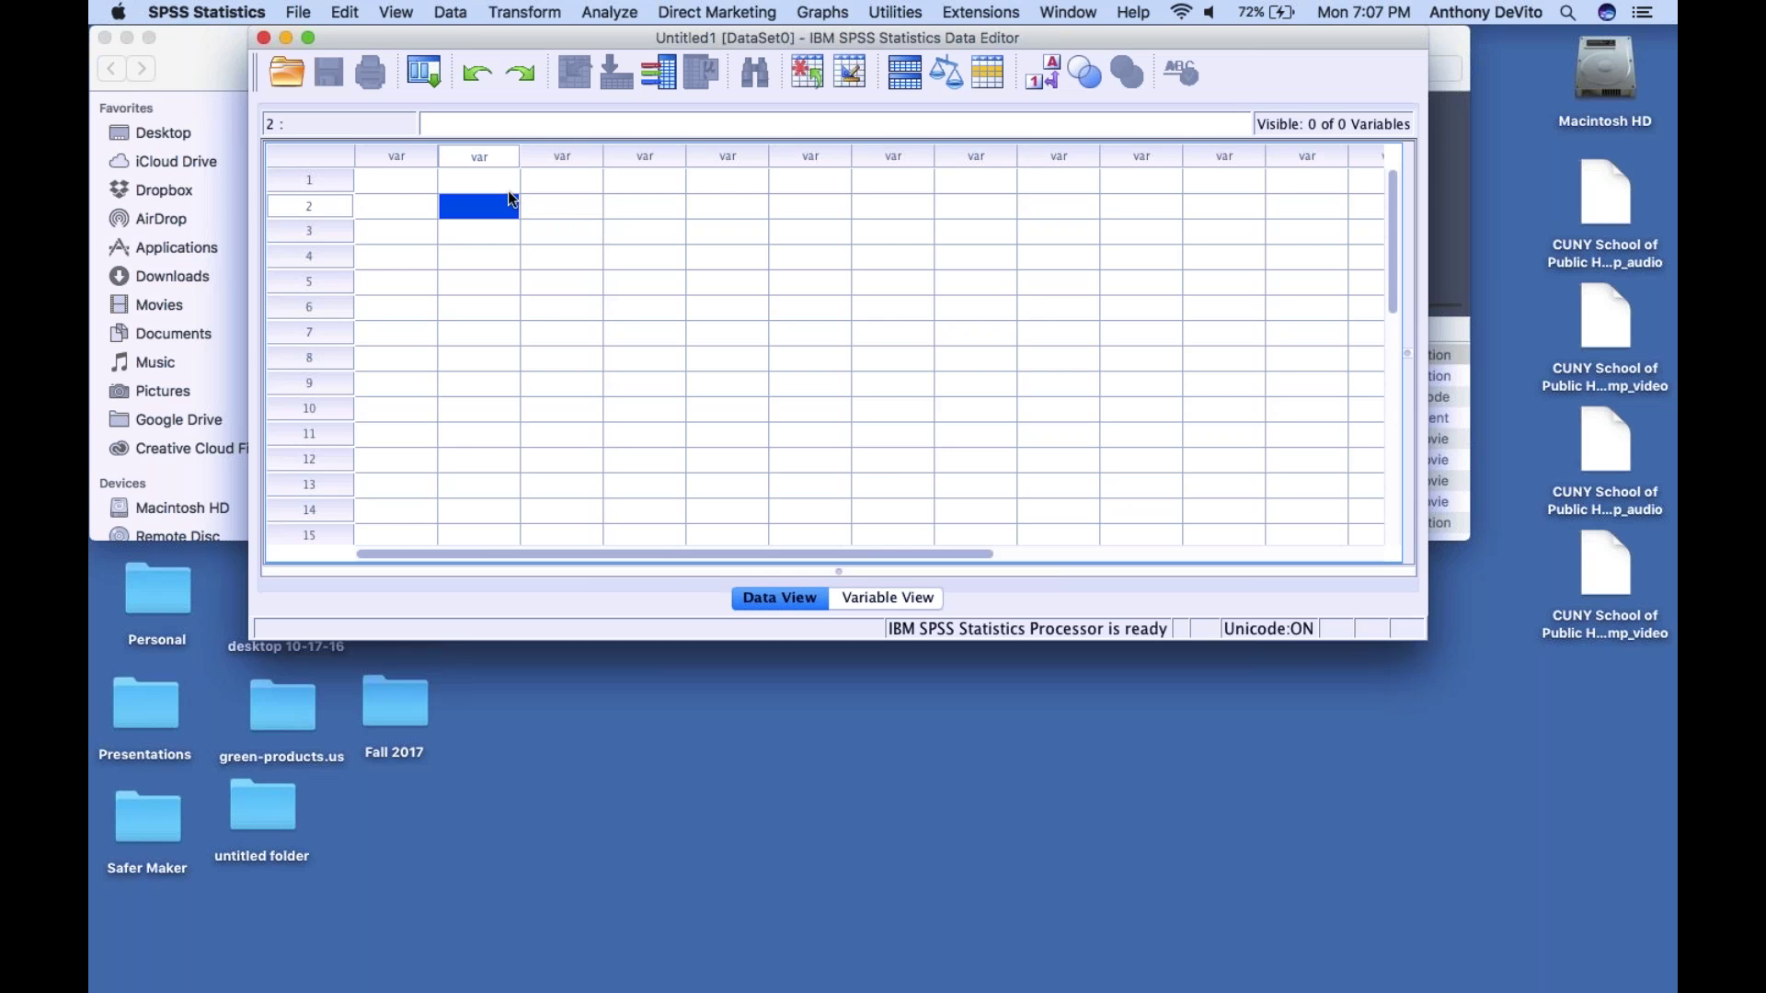
pyautogui.click(323, 184)
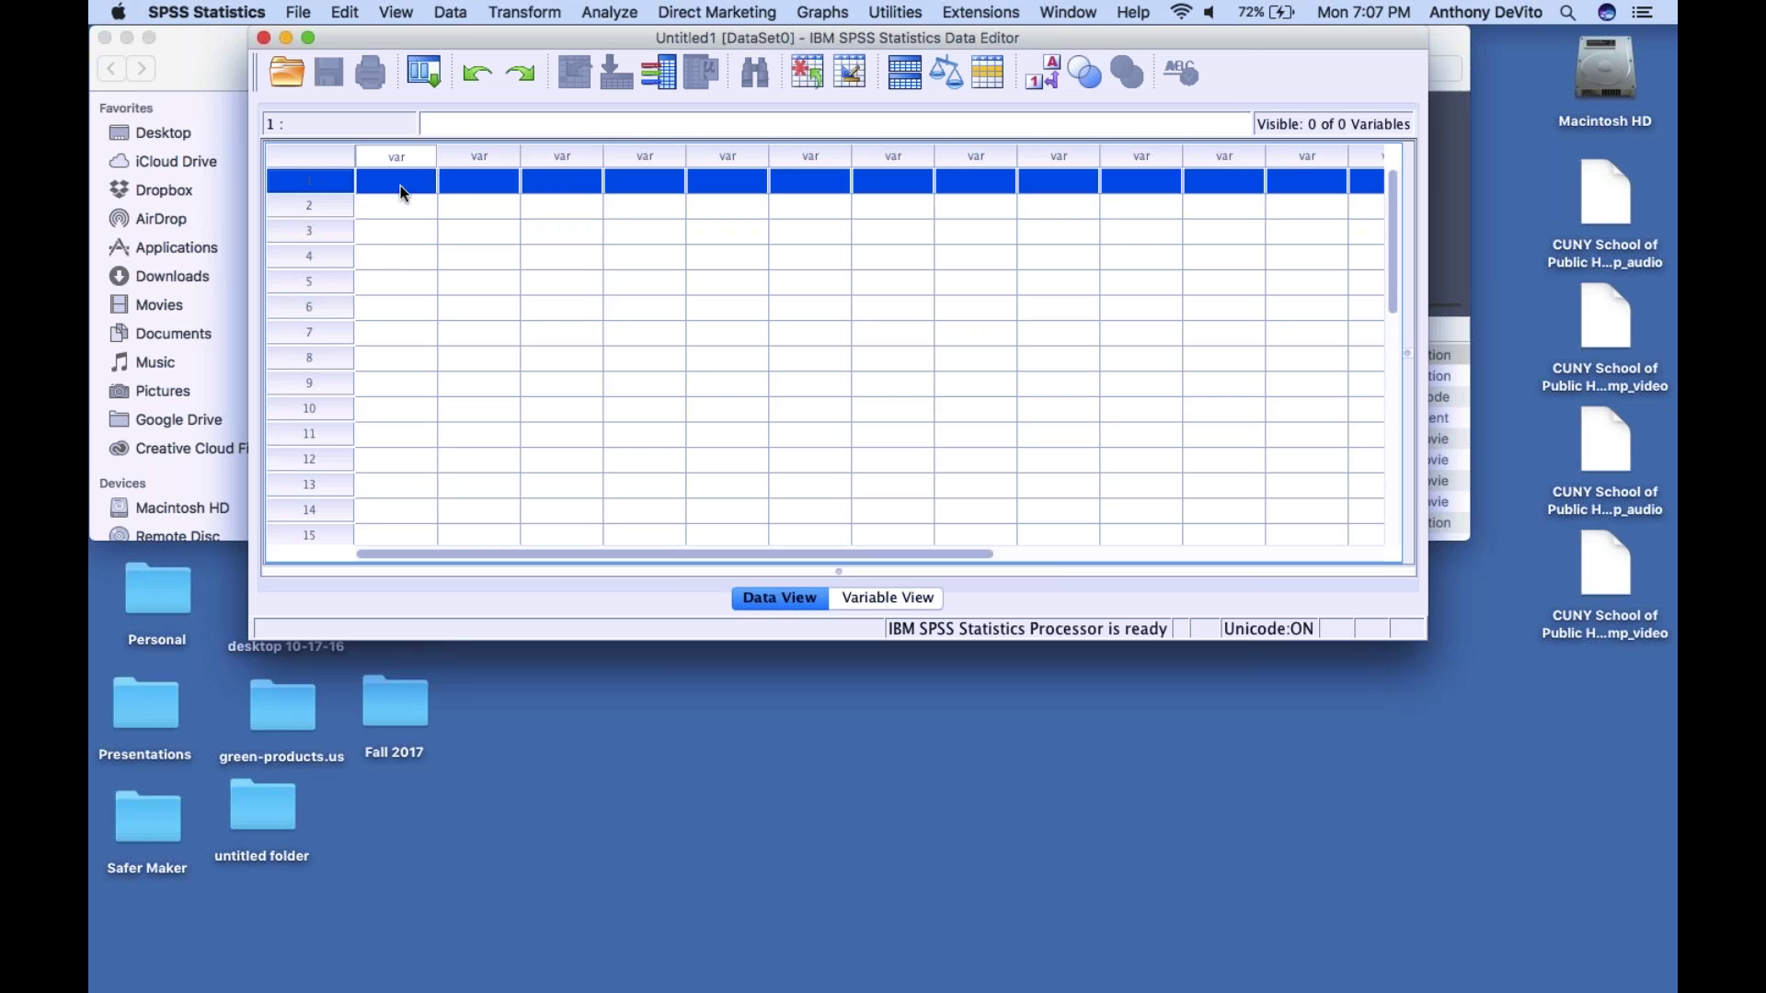
pyautogui.click(400, 184)
pyautogui.click(496, 183)
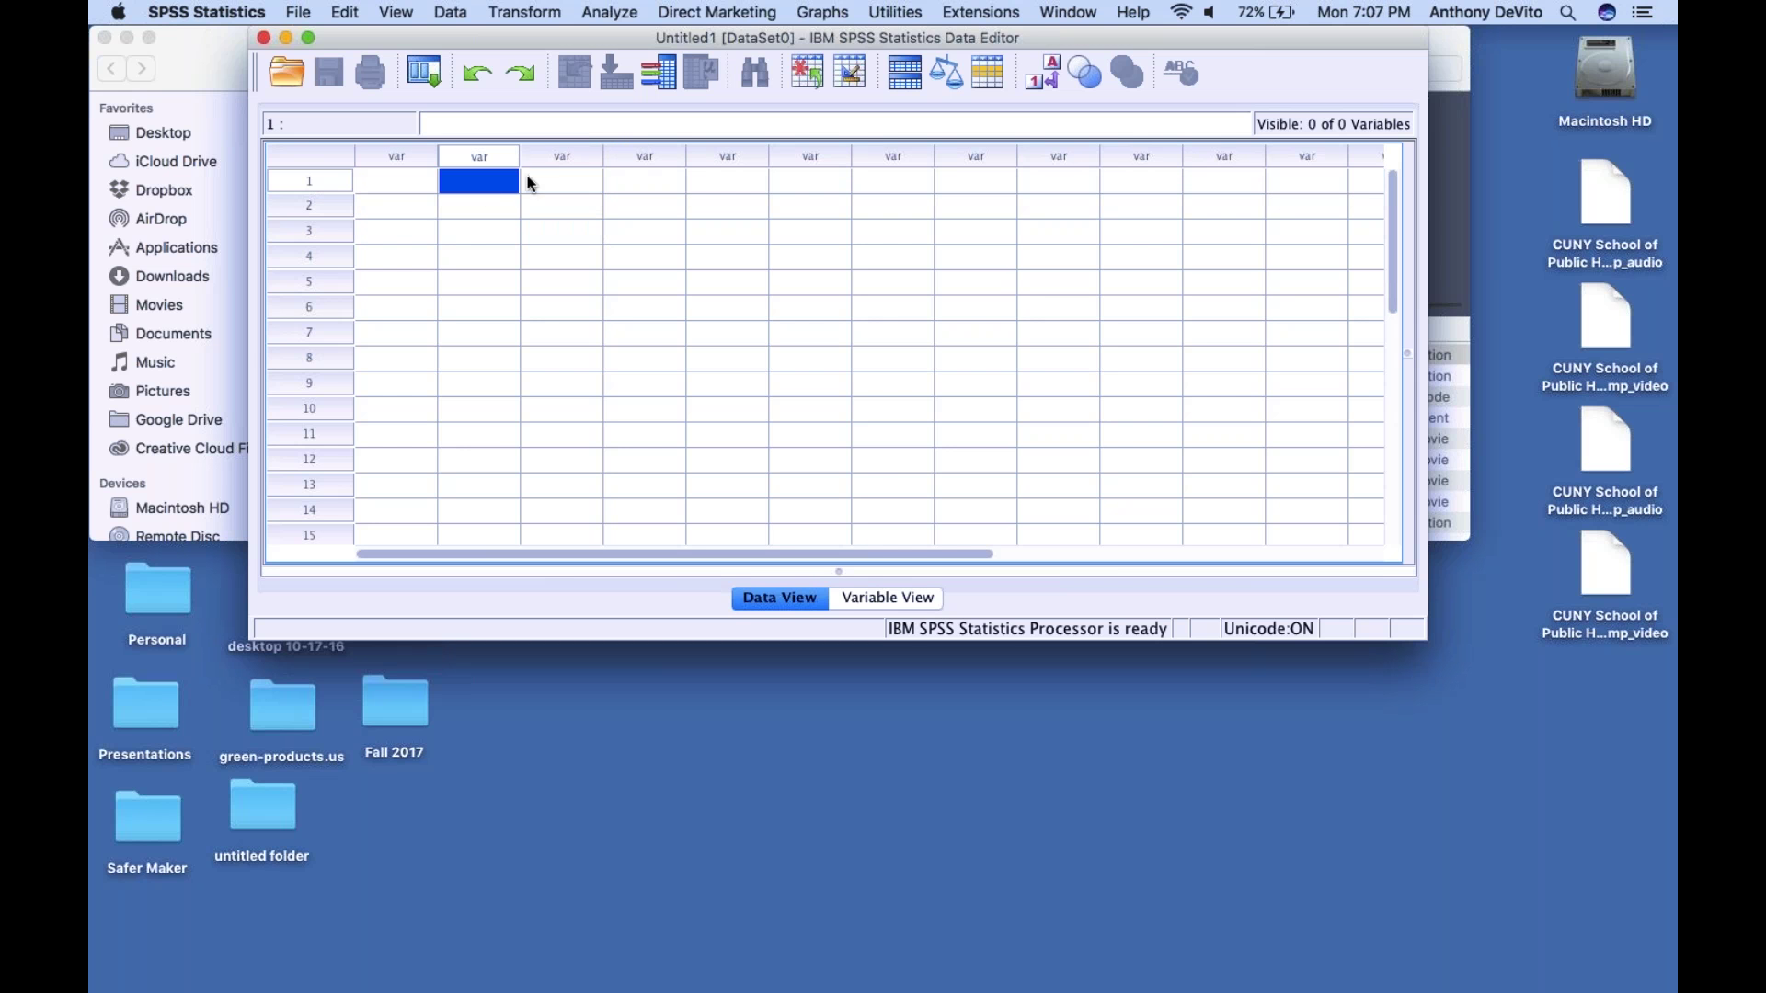
pyautogui.click(568, 181)
pyautogui.click(641, 179)
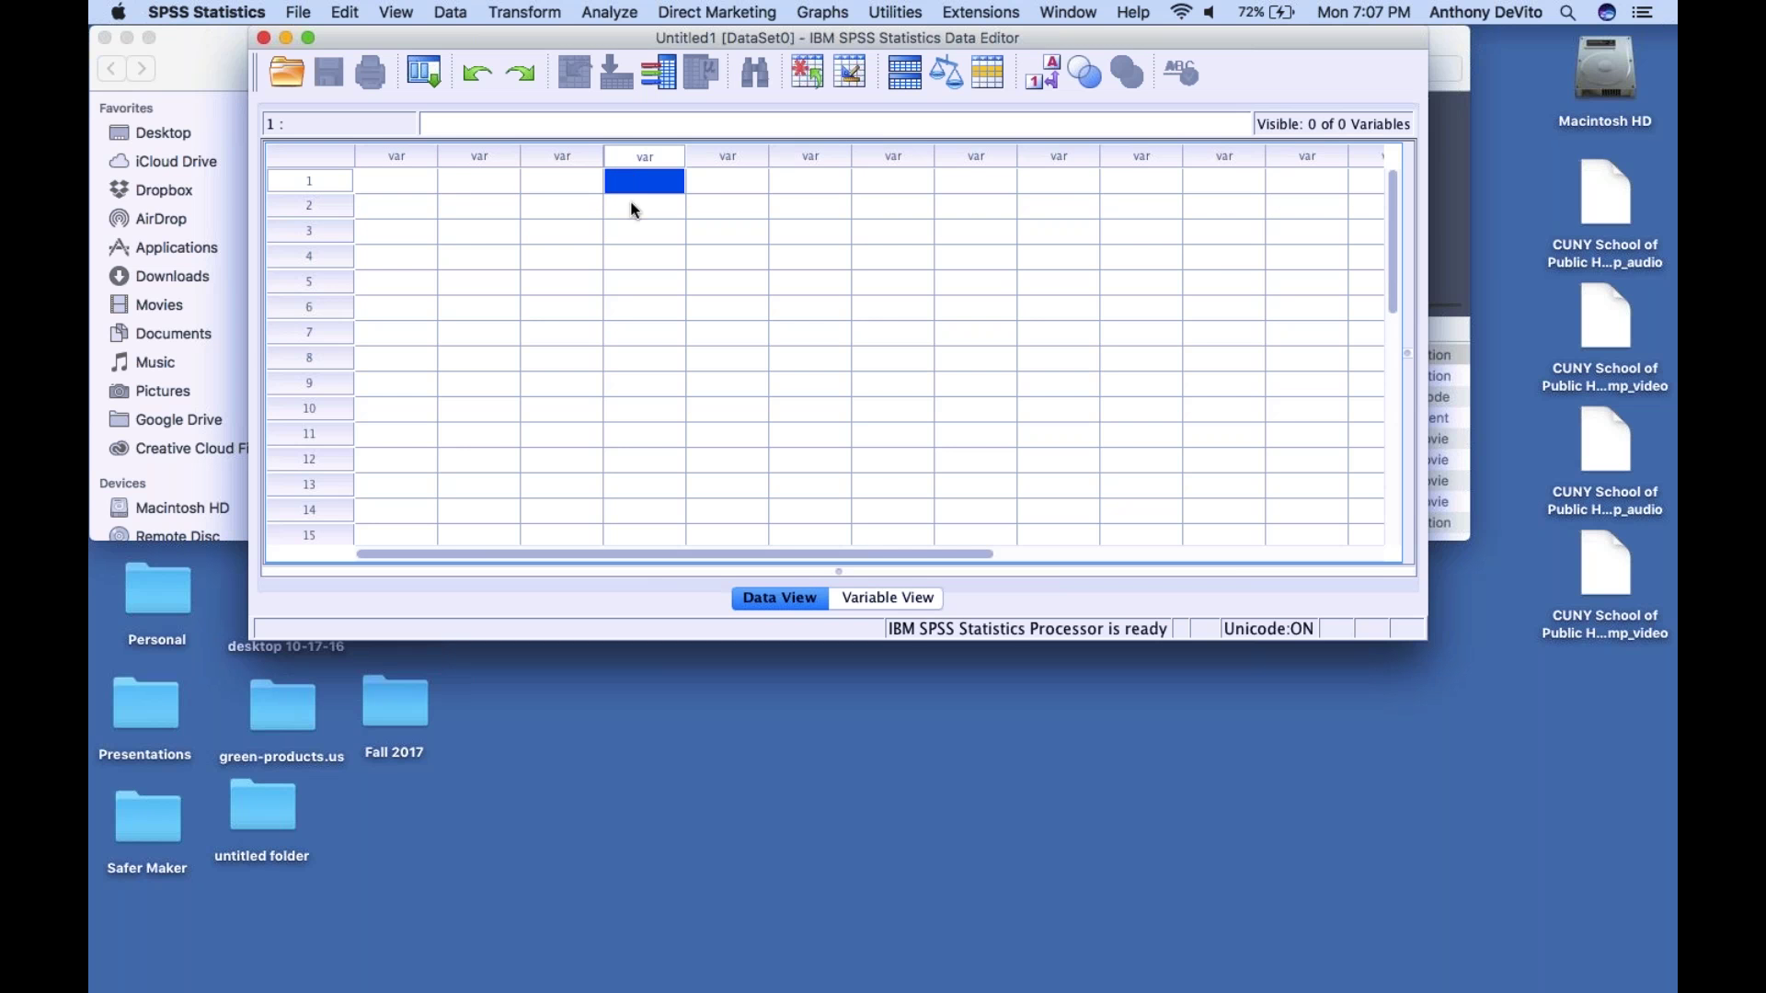
pyautogui.click(620, 228)
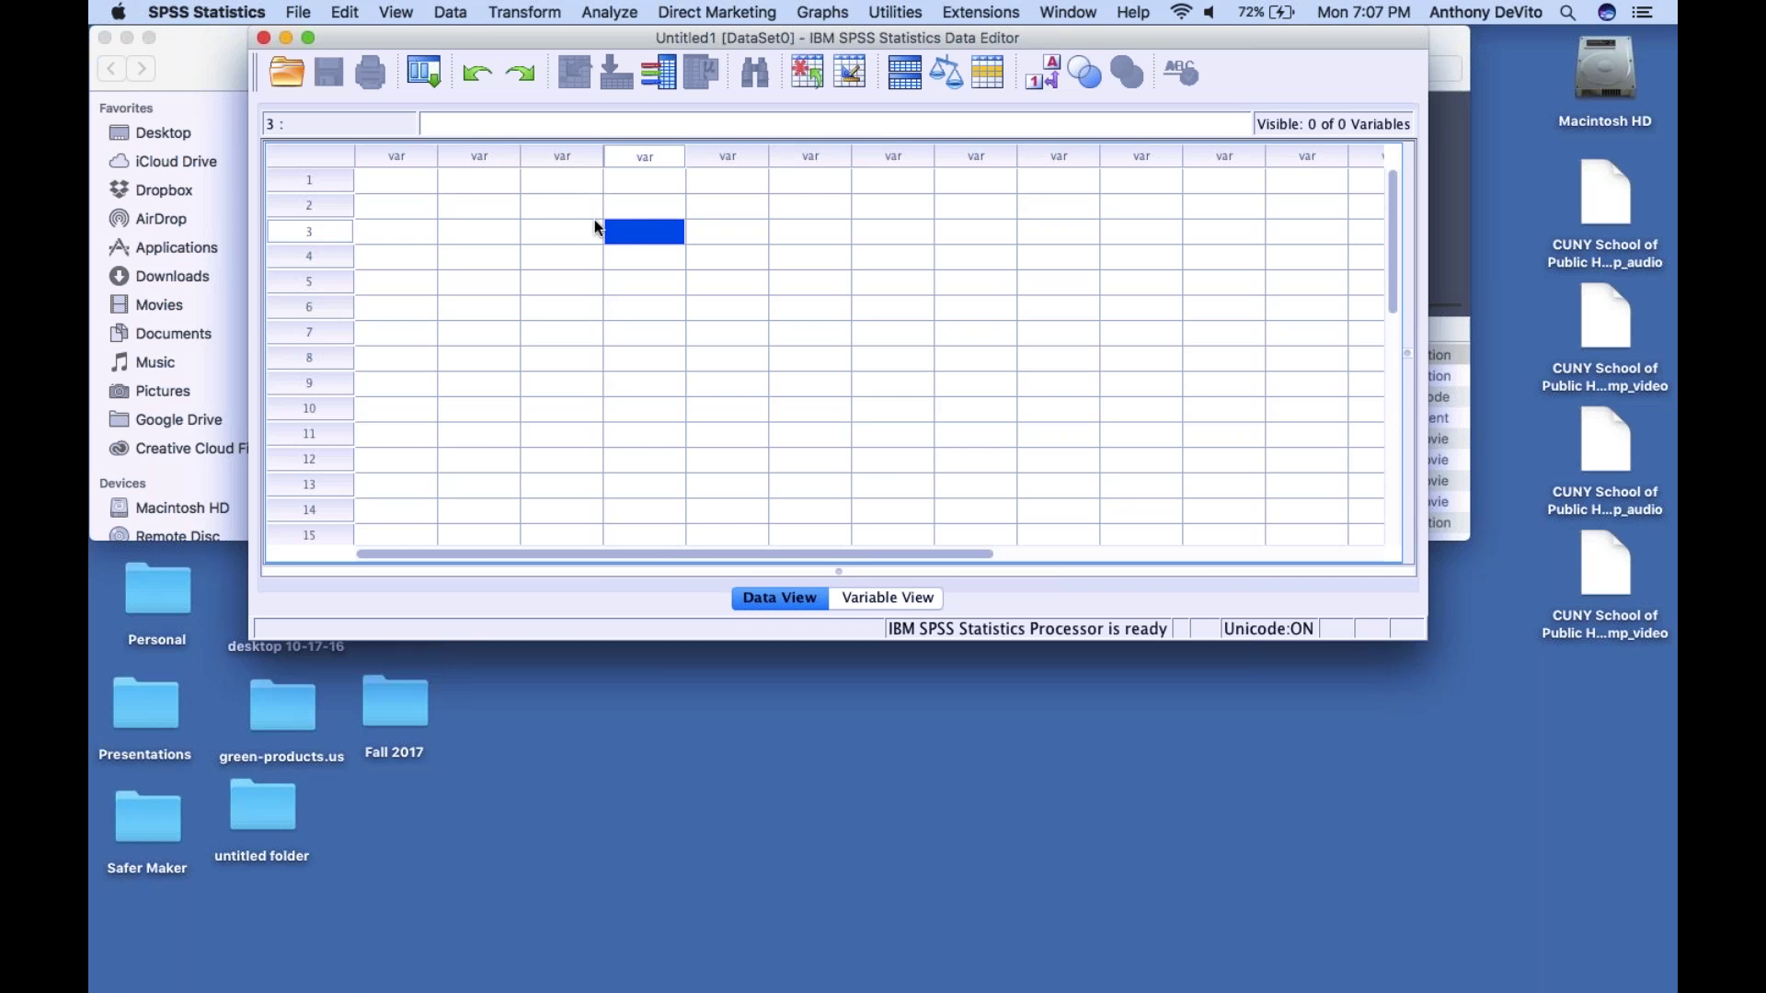
pyautogui.click(455, 200)
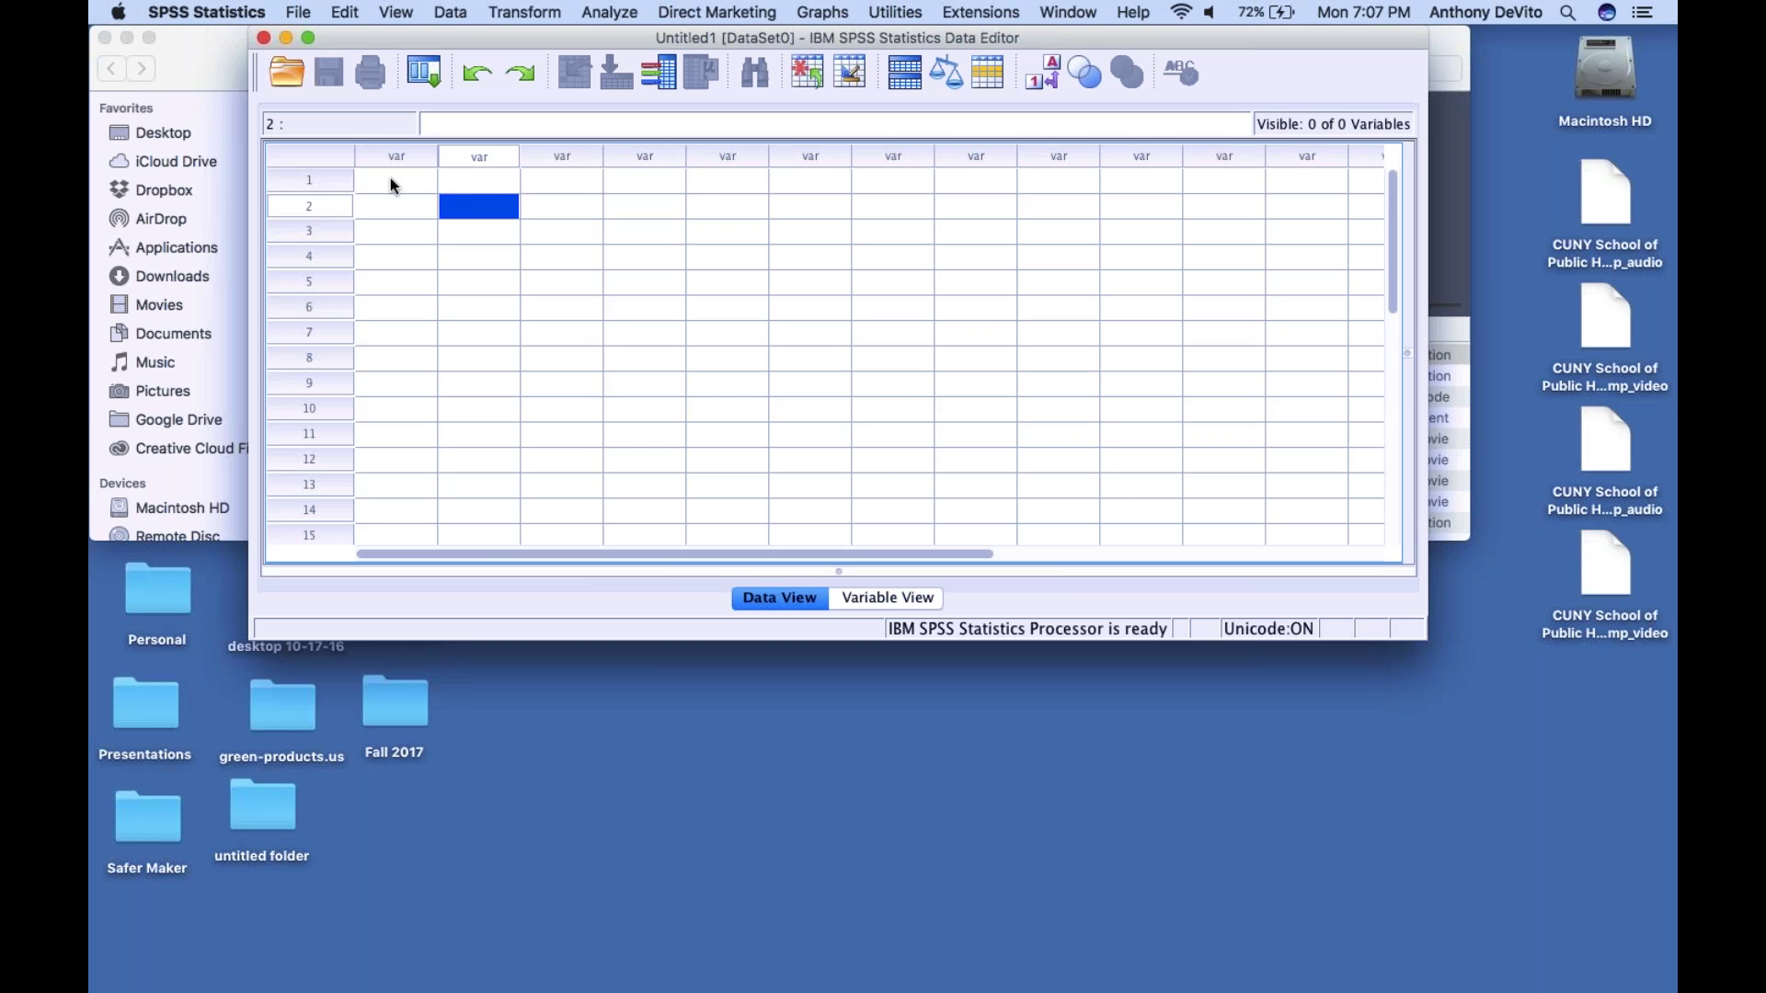
# Enter 45 and 54 as the first two cases of the first variable column
pyautogui.click(390, 183)
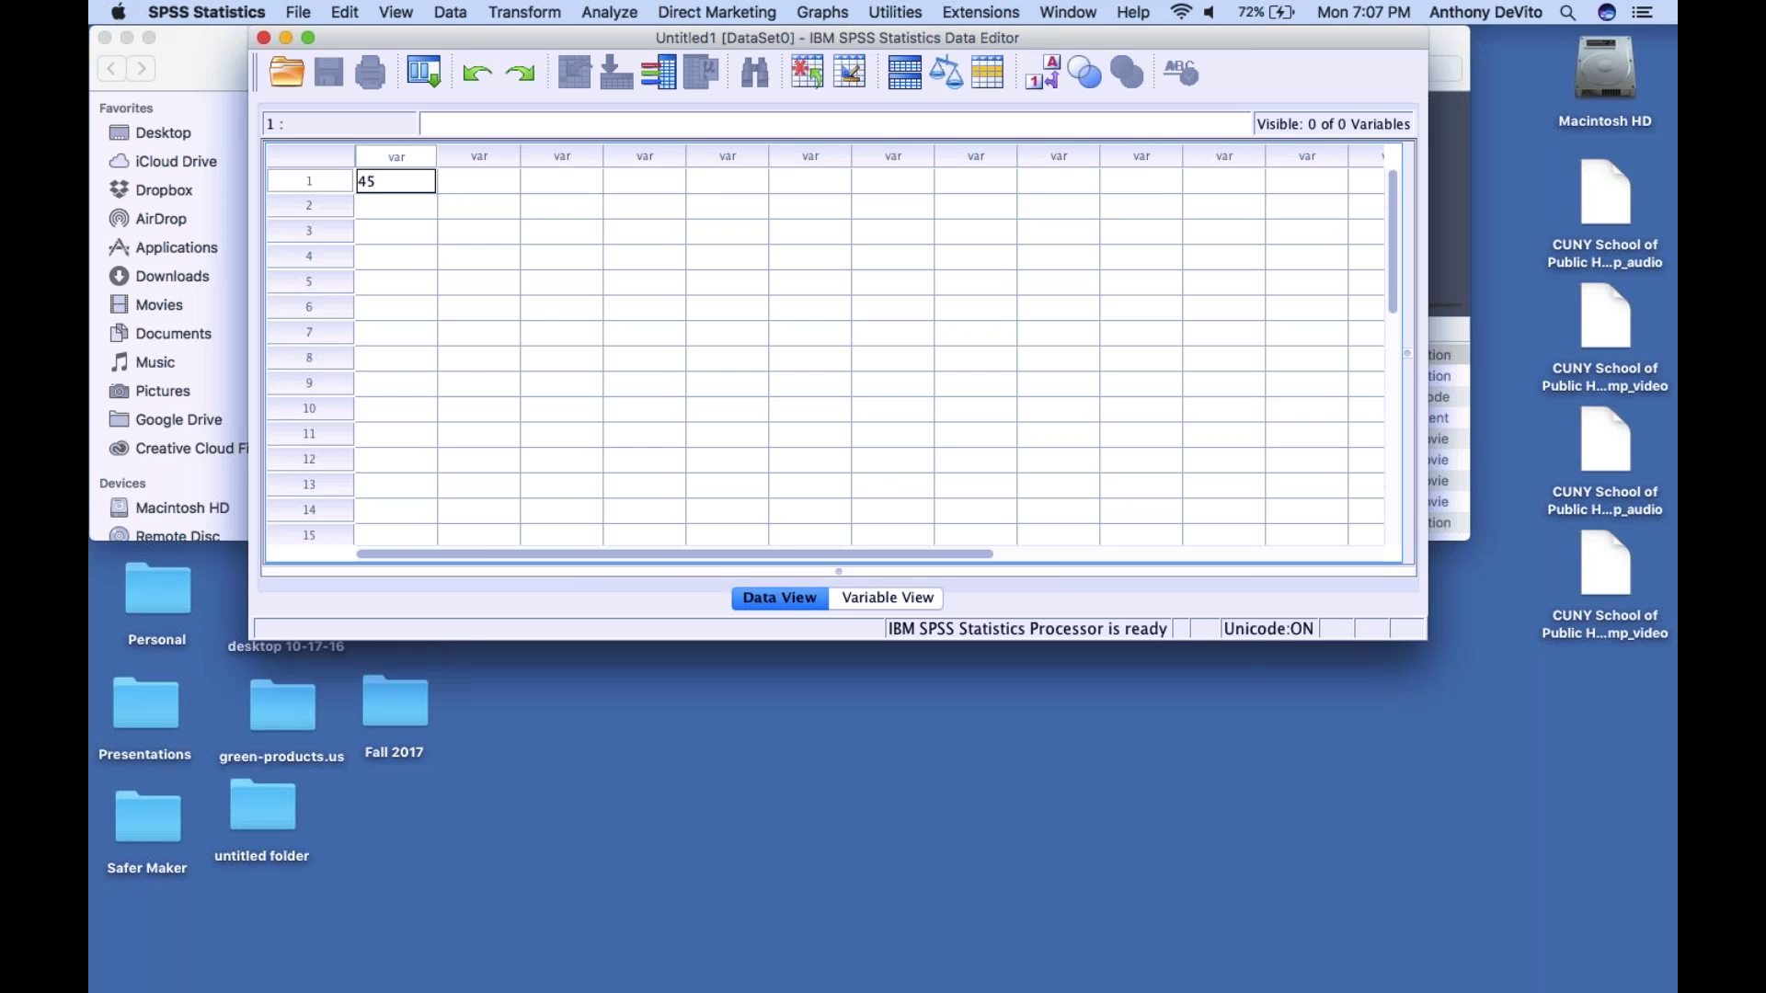
pyautogui.write('45')
pyautogui.click(419, 210)
pyautogui.write('54')
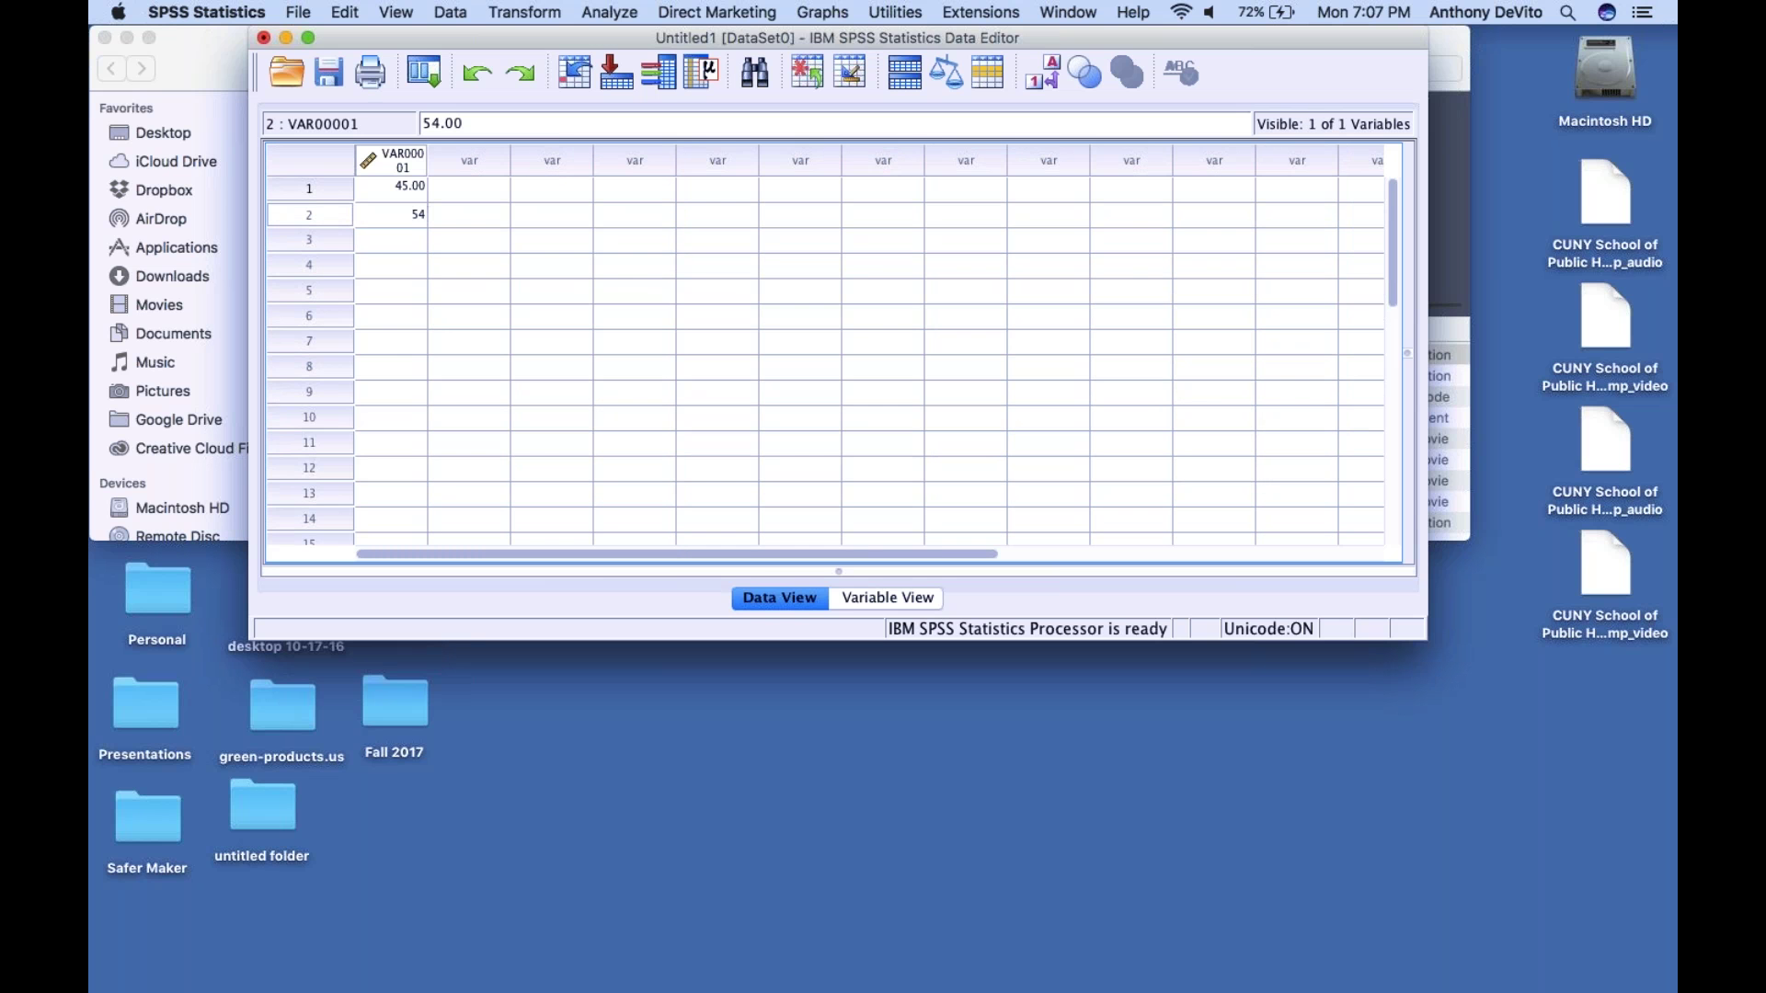
pyautogui.click(434, 235)
pyautogui.click(416, 244)
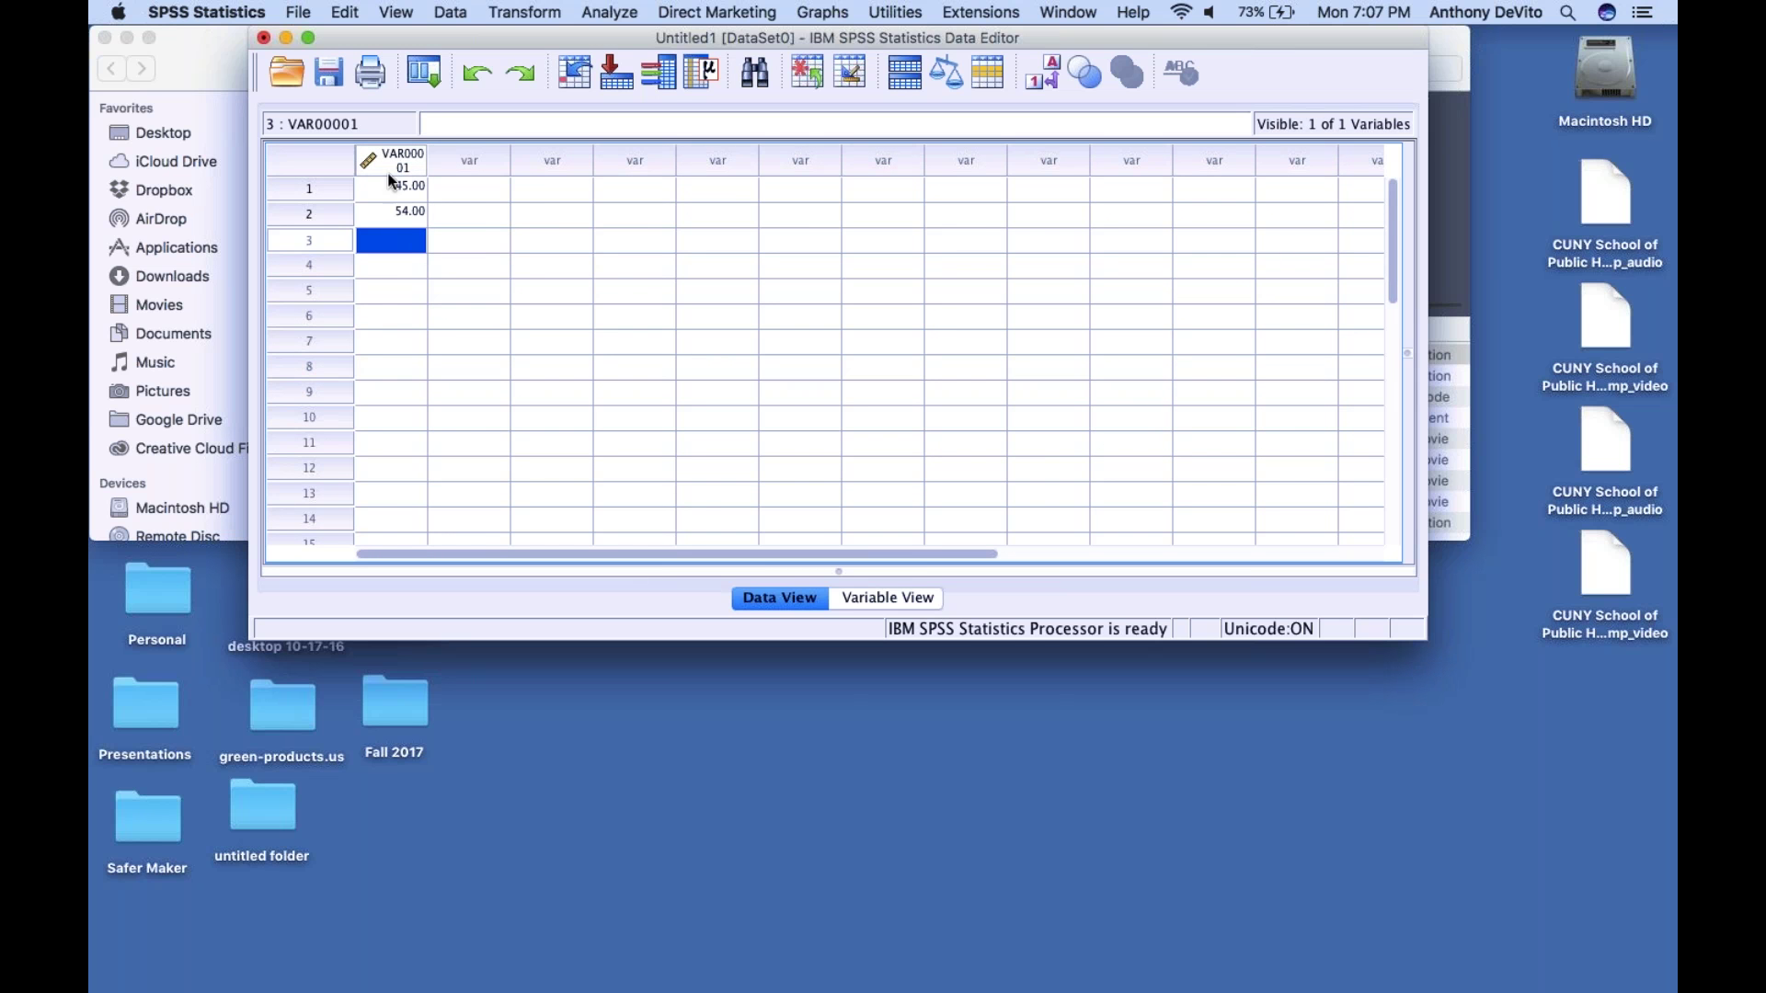
# Inspect the new variable's property row in Variable View, then return to Data View
pyautogui.moveTo(407, 161)
pyautogui.click(909, 600)
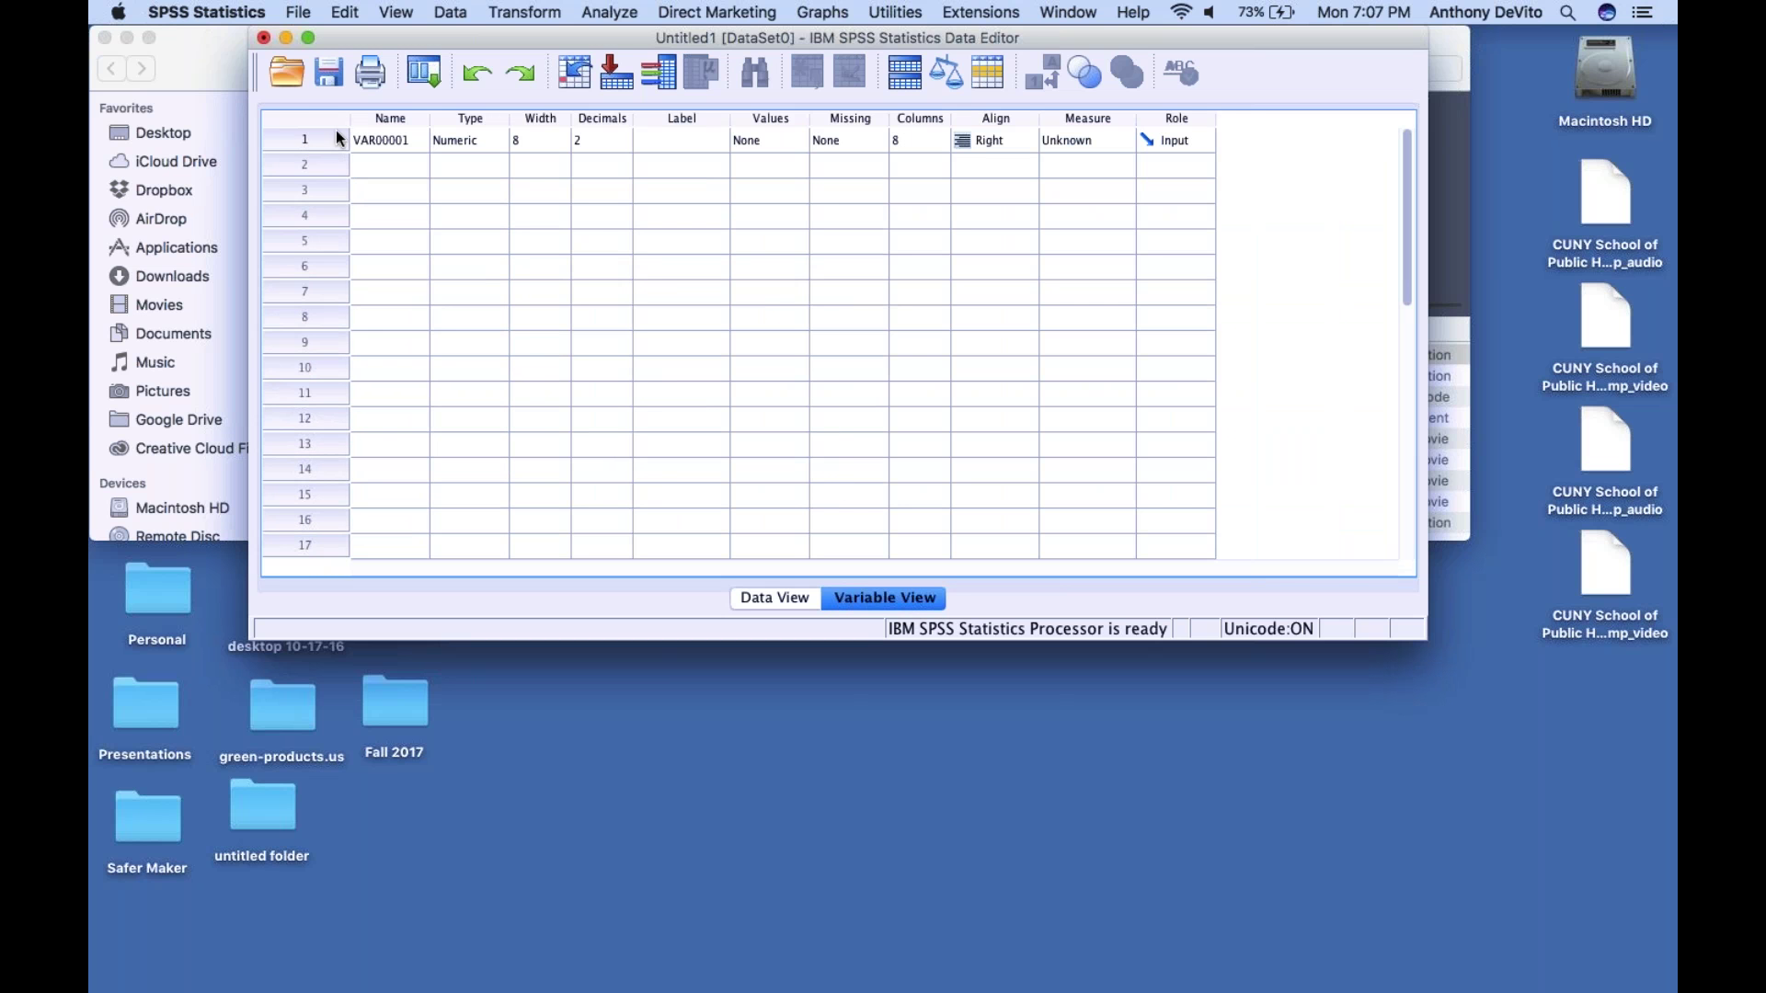
pyautogui.click(303, 140)
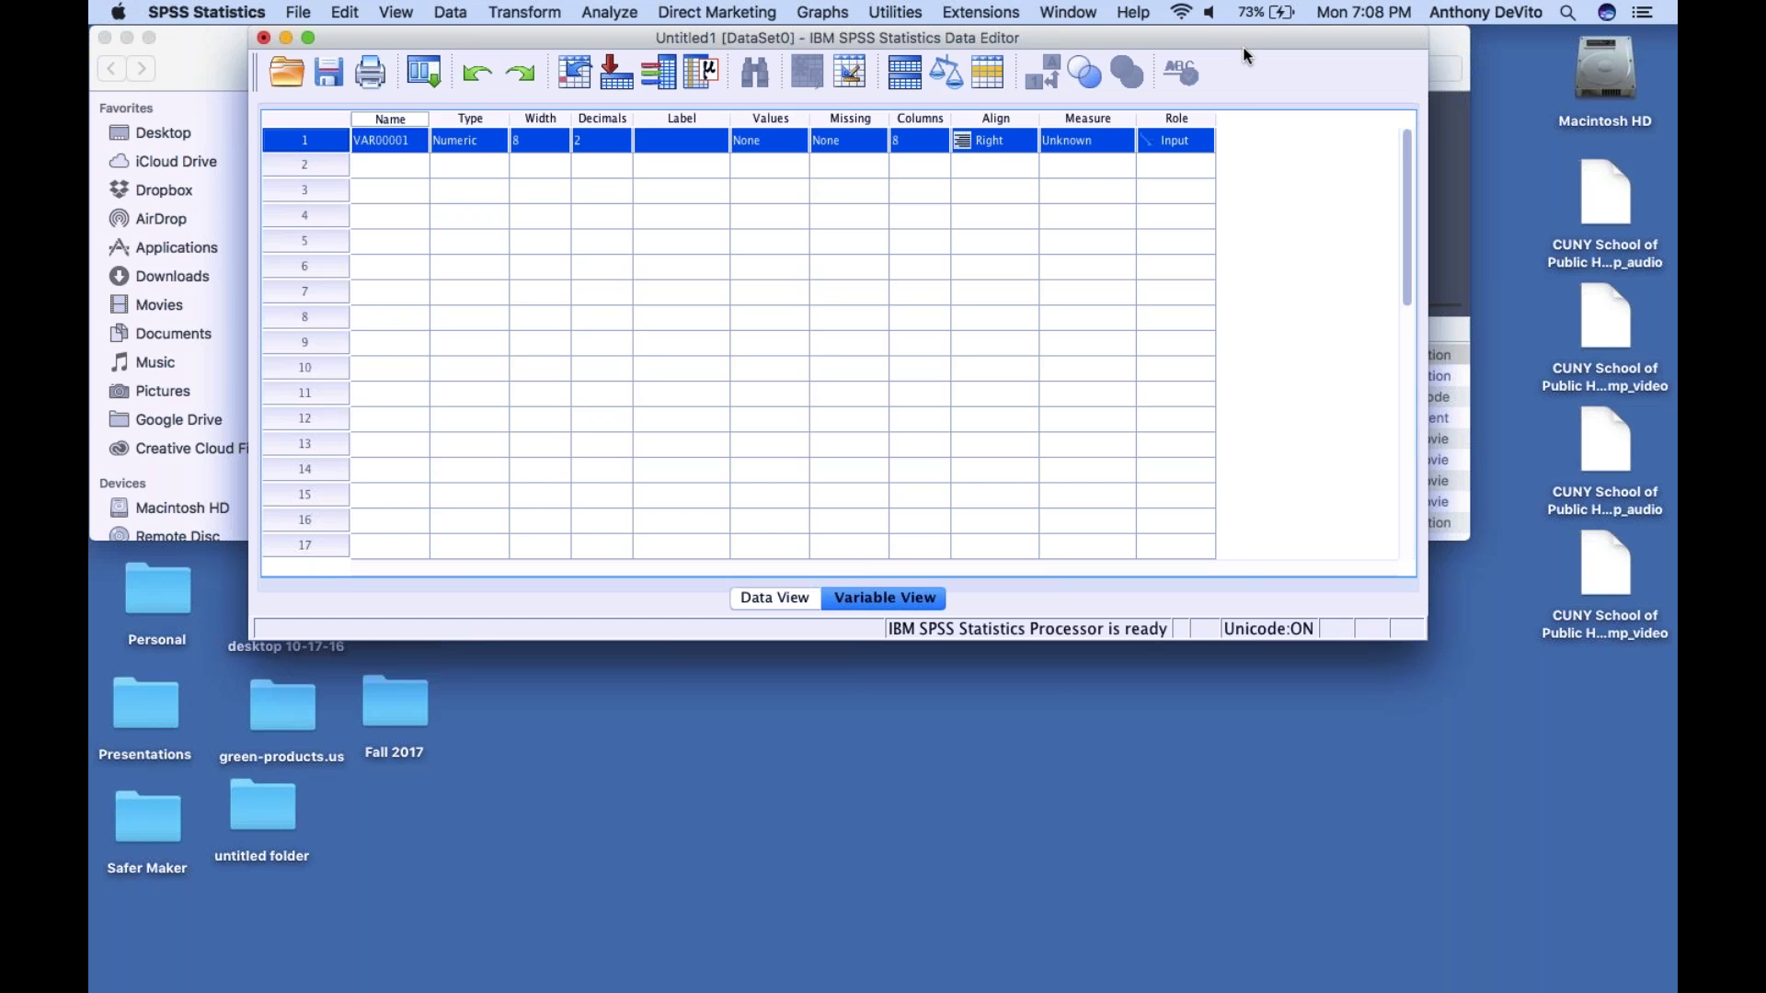
pyautogui.moveTo(1230, 41); pyautogui.dragTo(1206, 68)
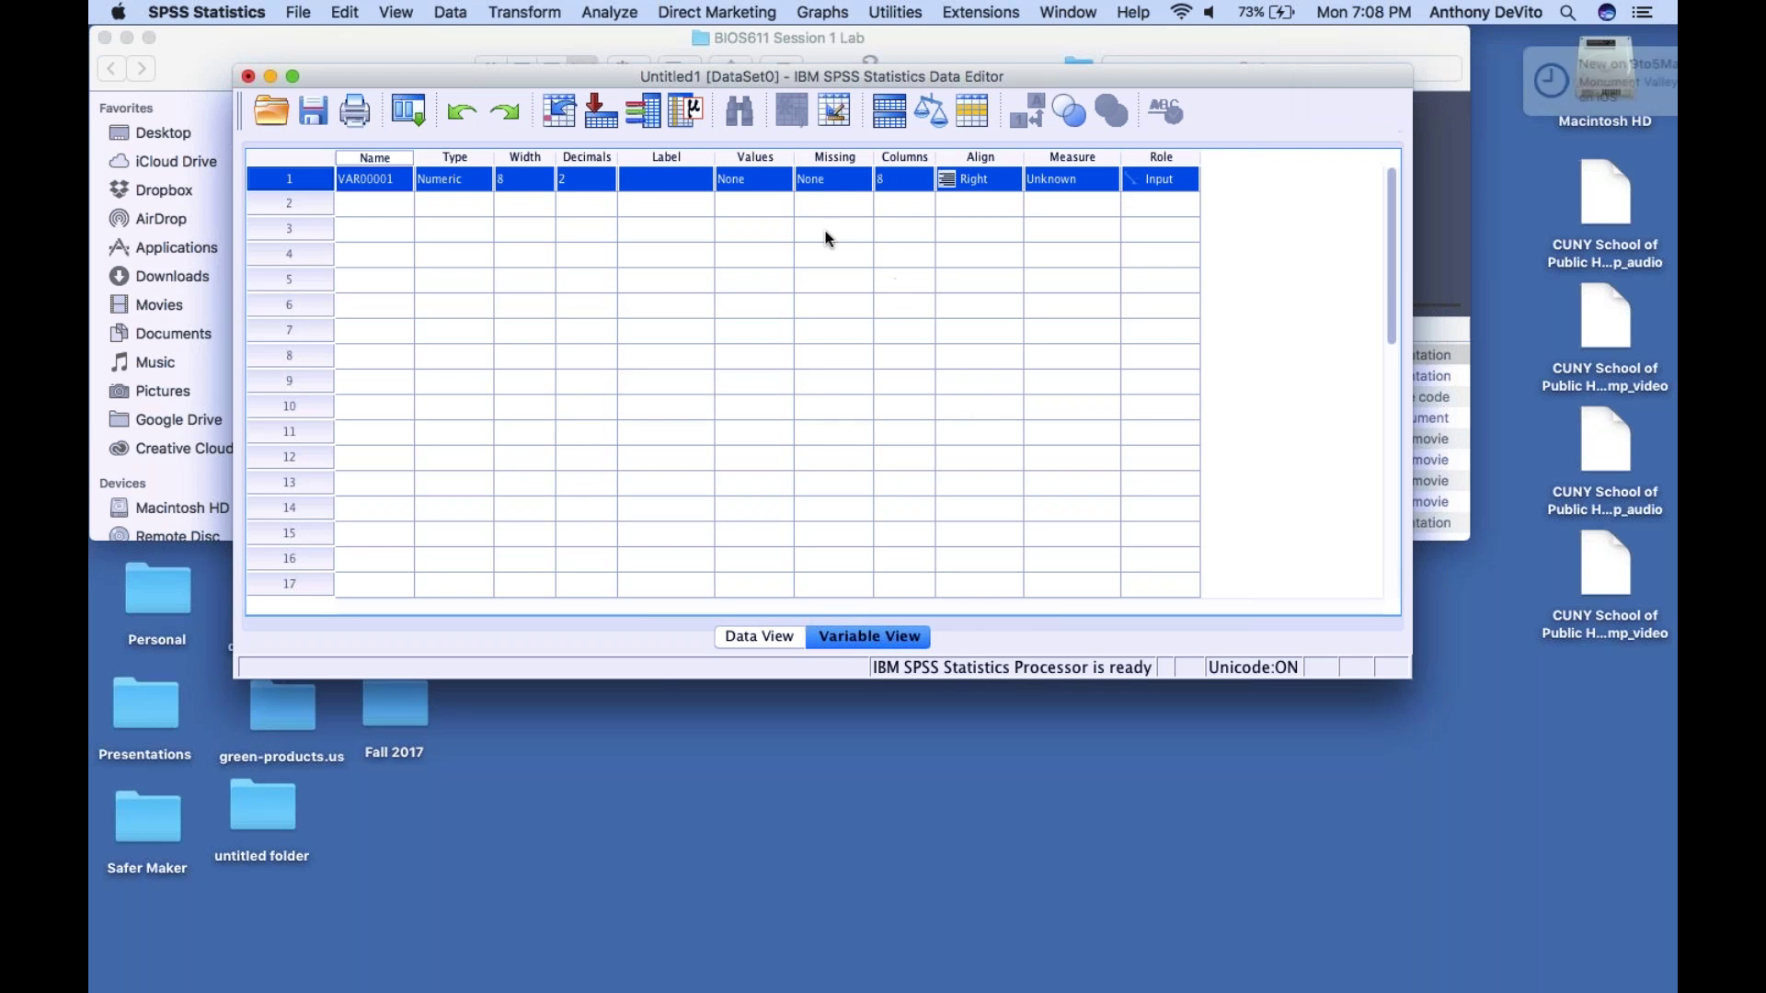
pyautogui.moveTo(572, 68); pyautogui.dragTo(572, 52)
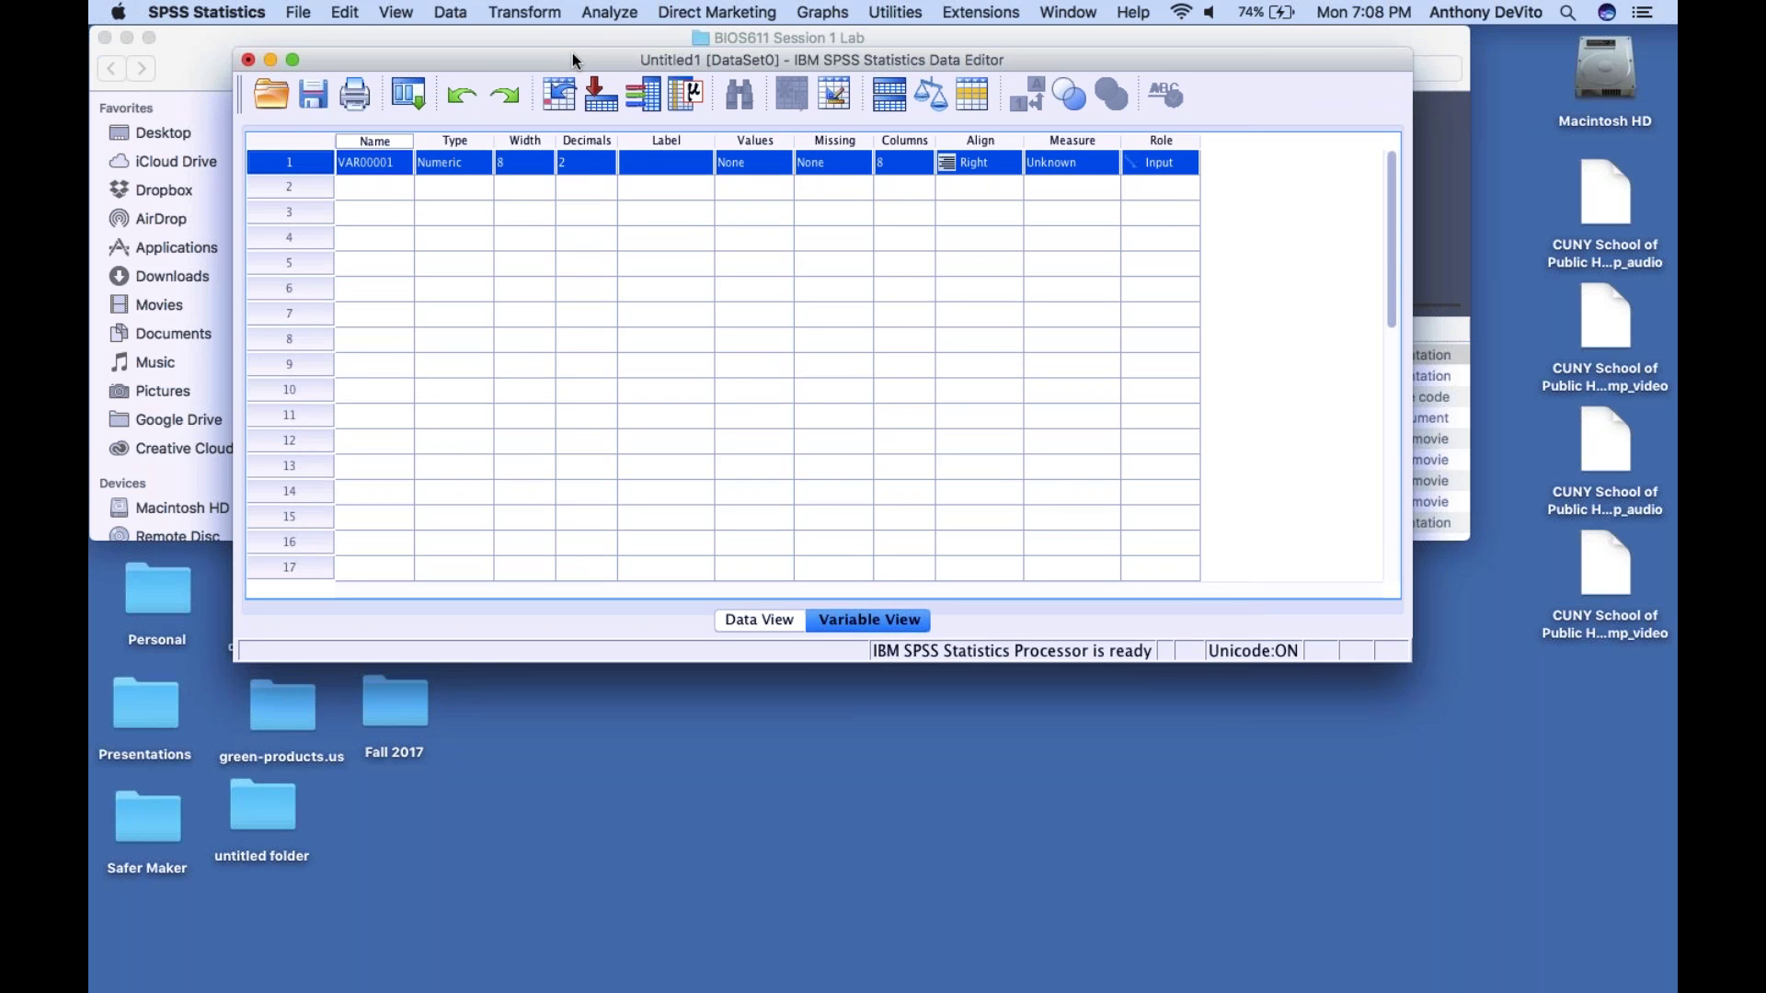
pyautogui.moveTo(572, 53); pyautogui.dragTo(558, 34)
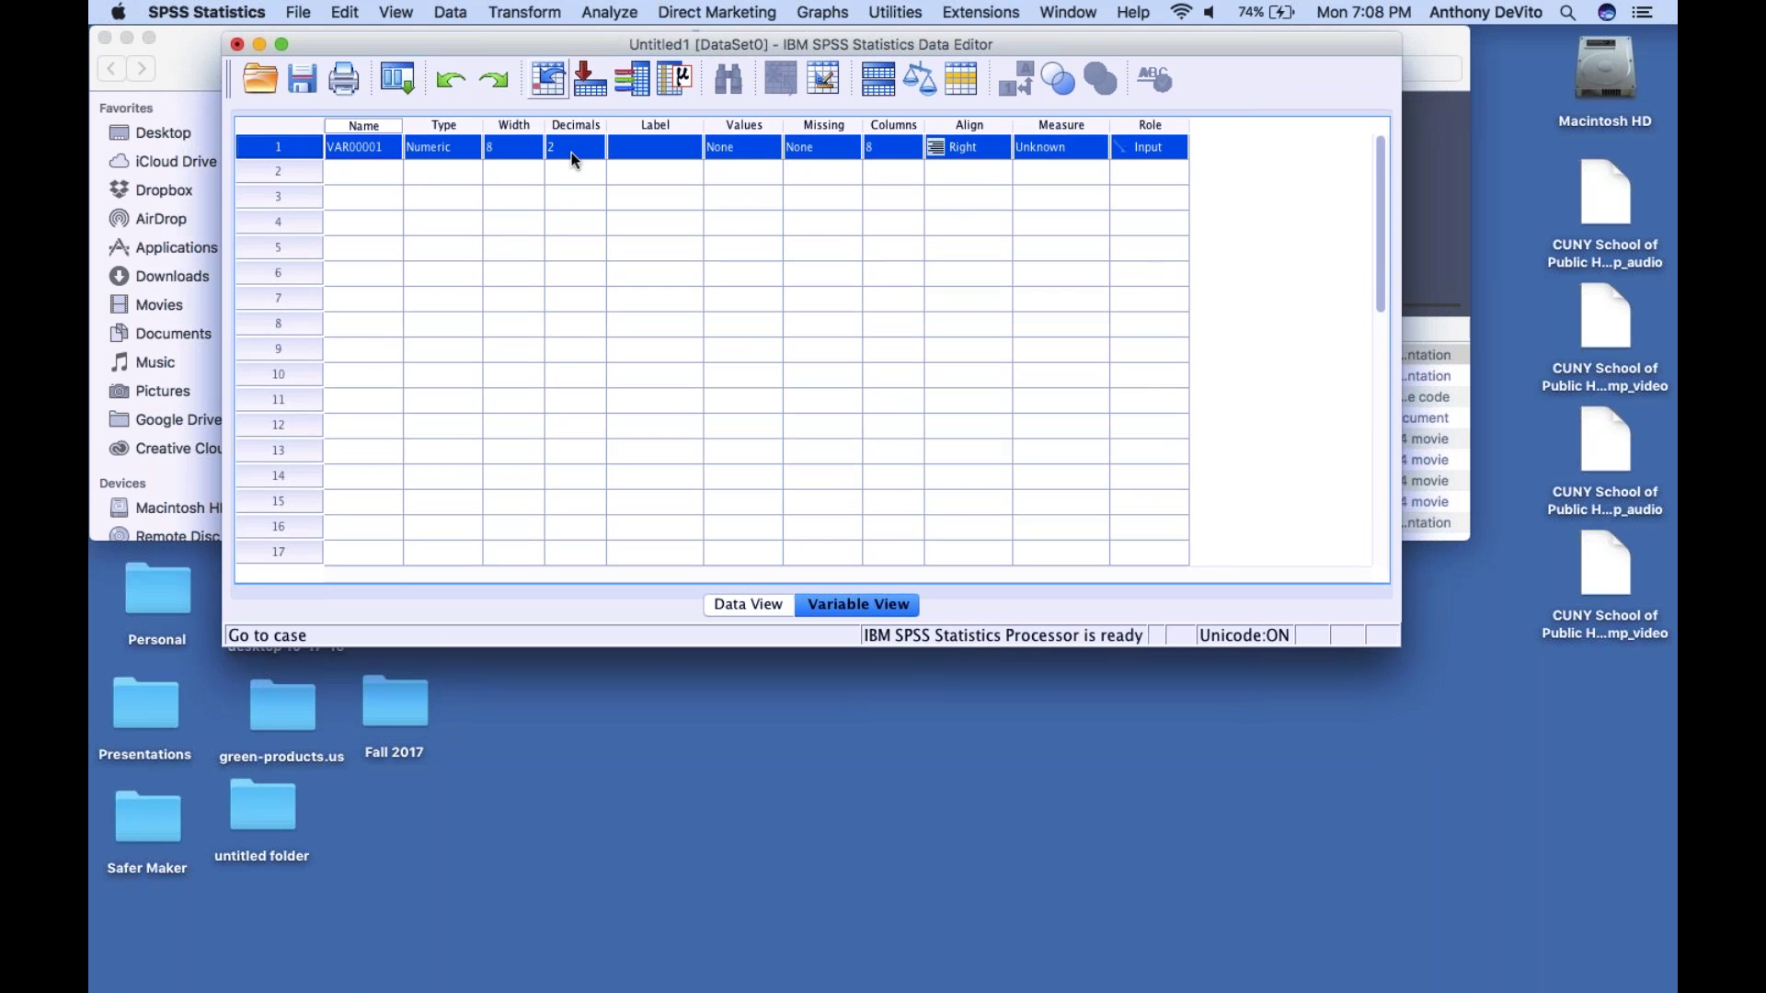
pyautogui.click(758, 605)
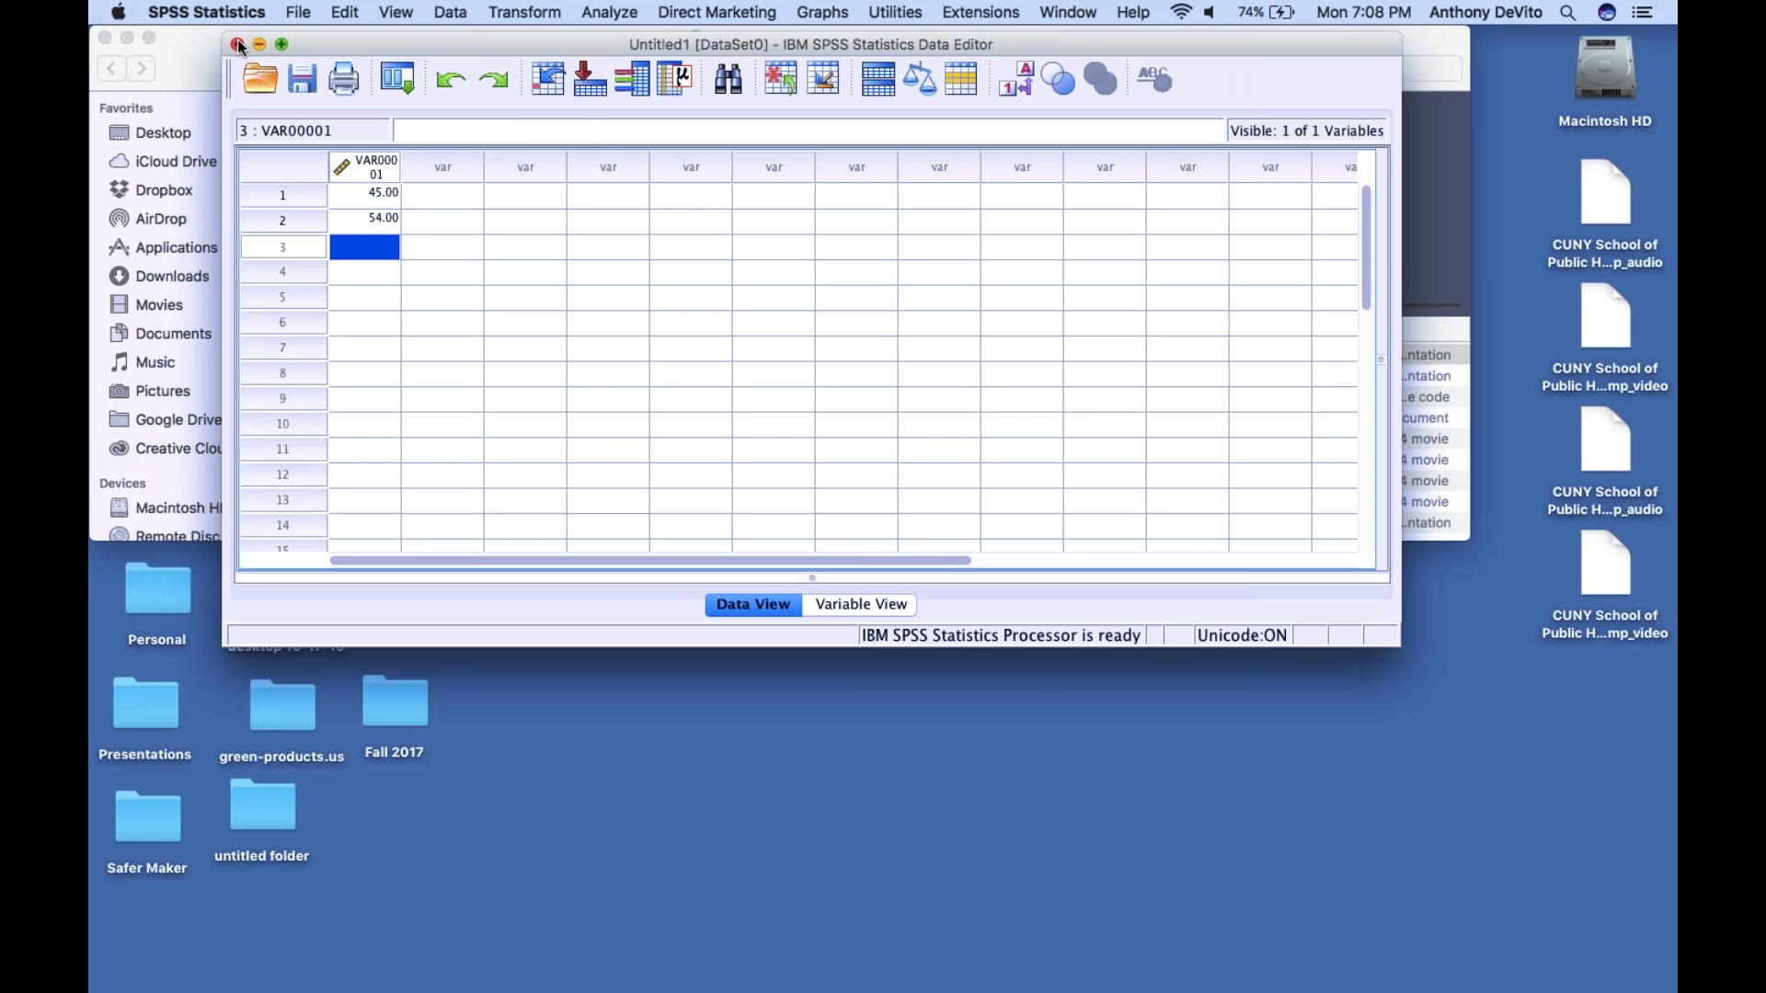
# Start opening a data file and set the folder to browse to Desktop
pyautogui.click(298, 11)
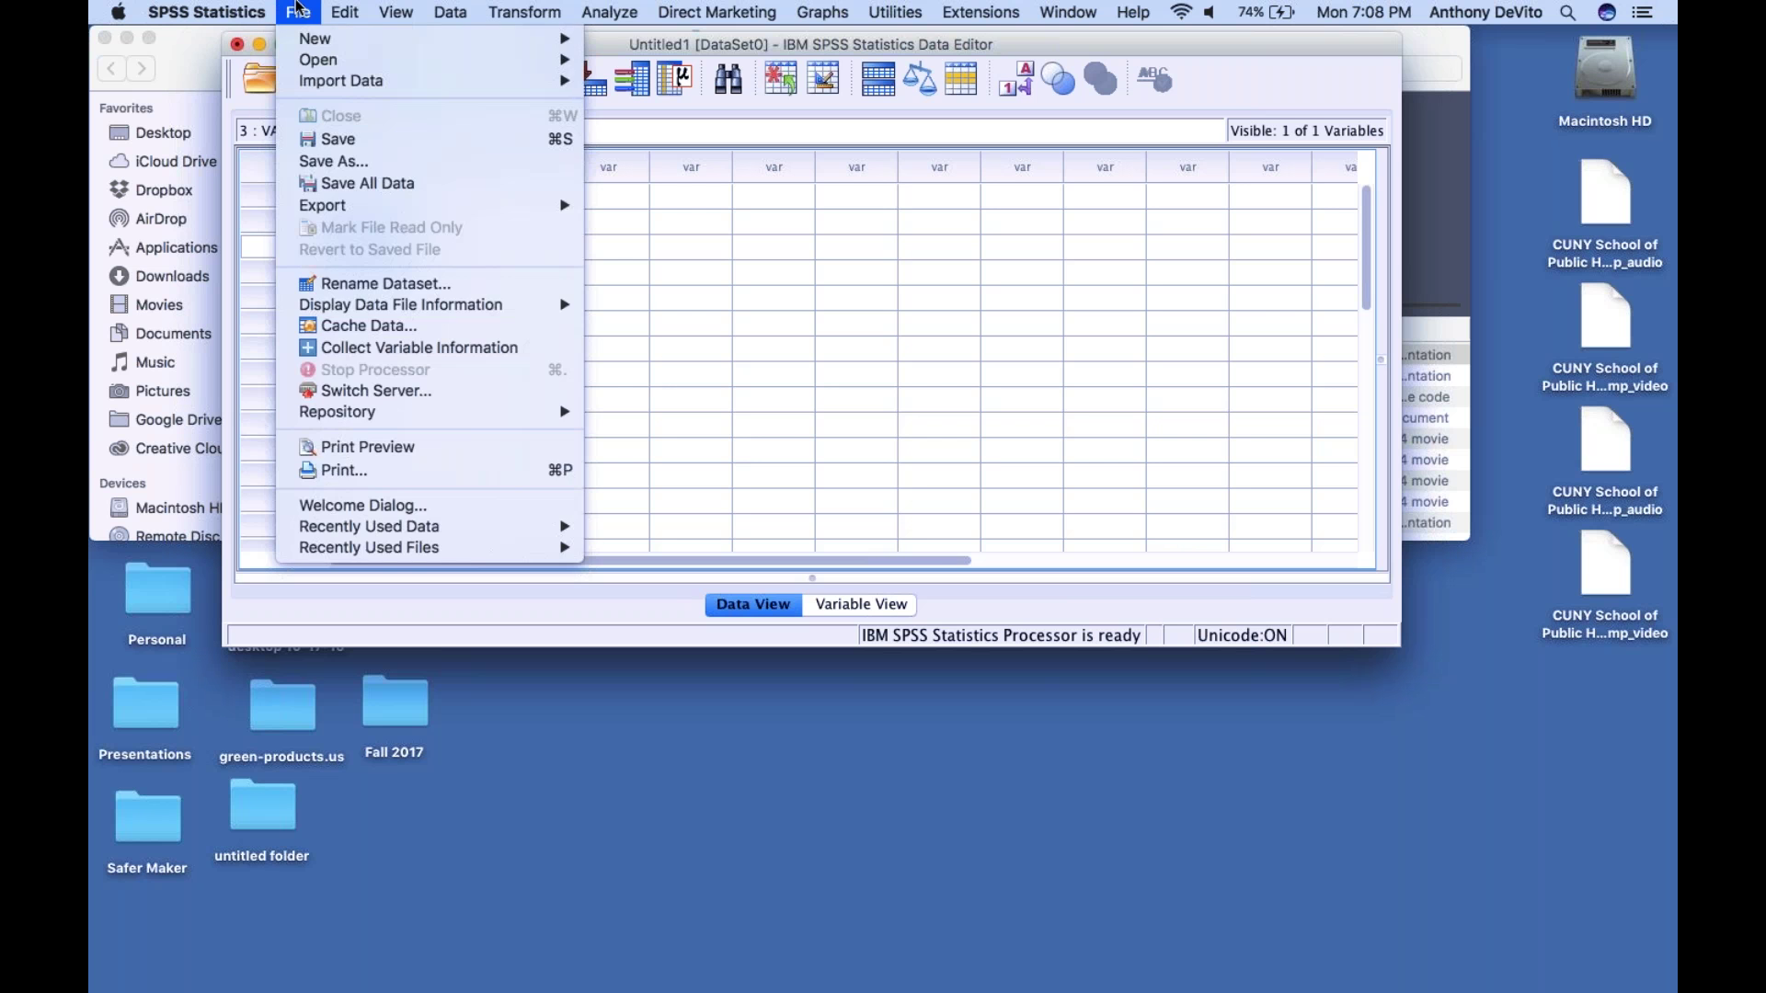
pyautogui.moveTo(537, 61)
pyautogui.click(636, 62)
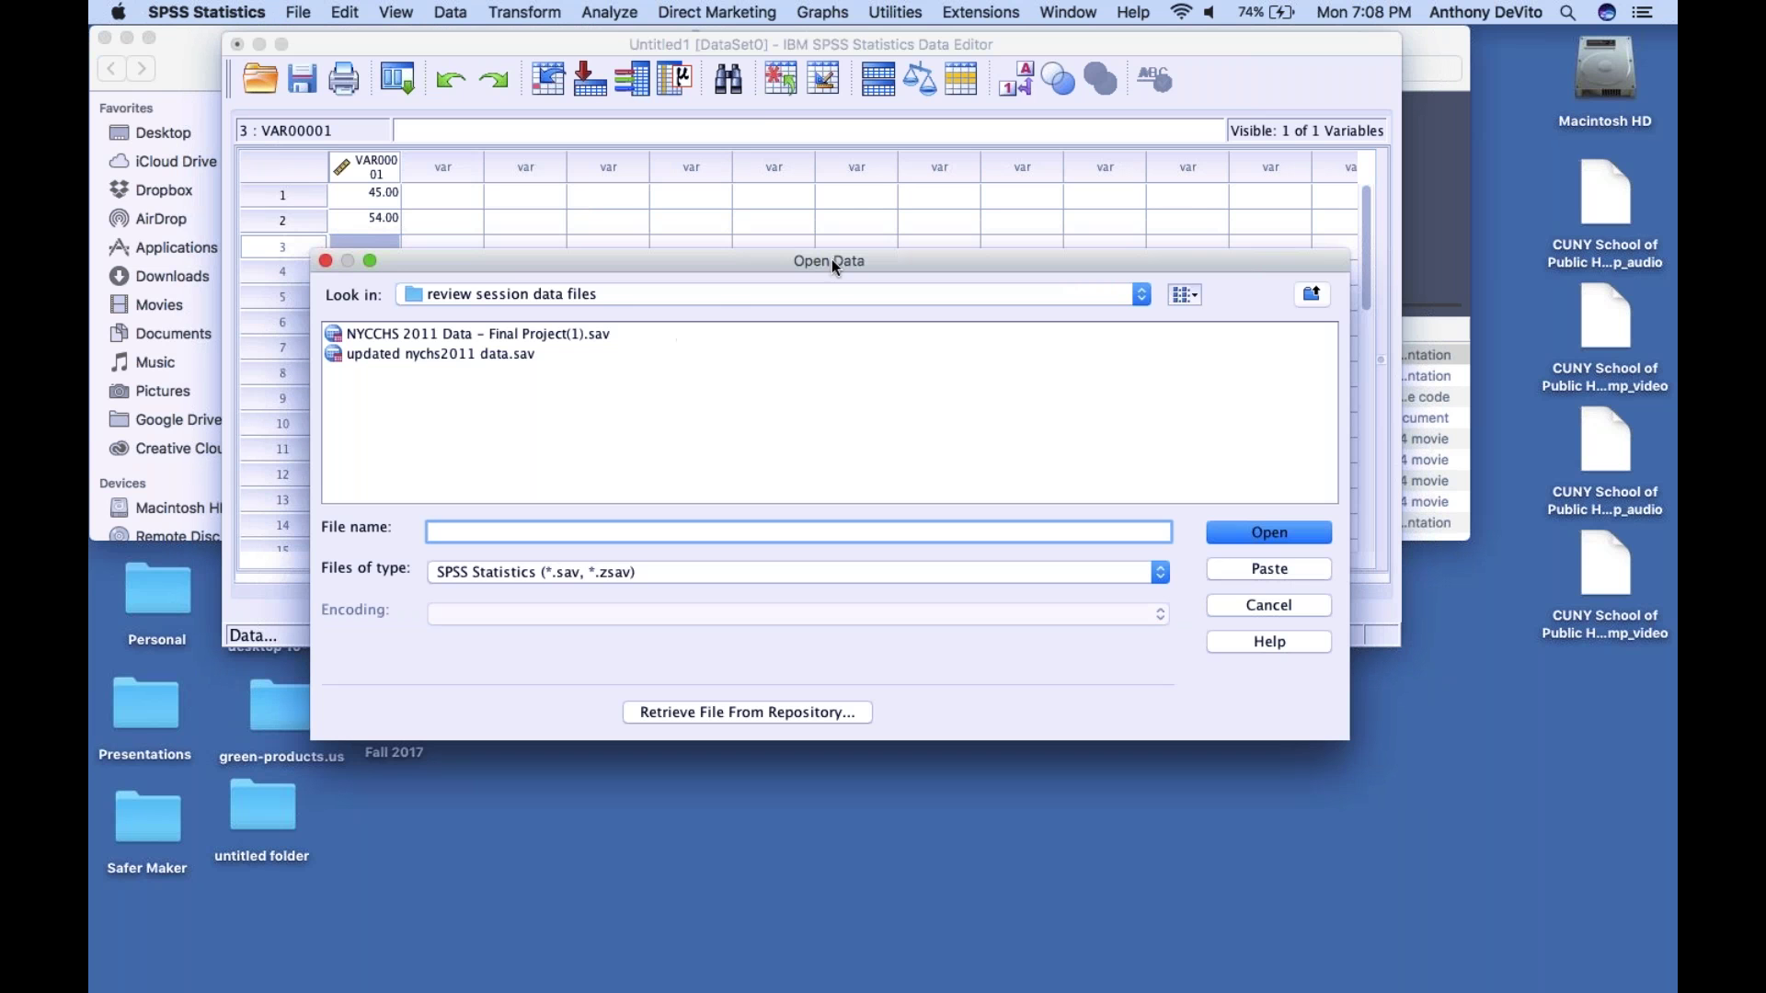
pyautogui.click(757, 288)
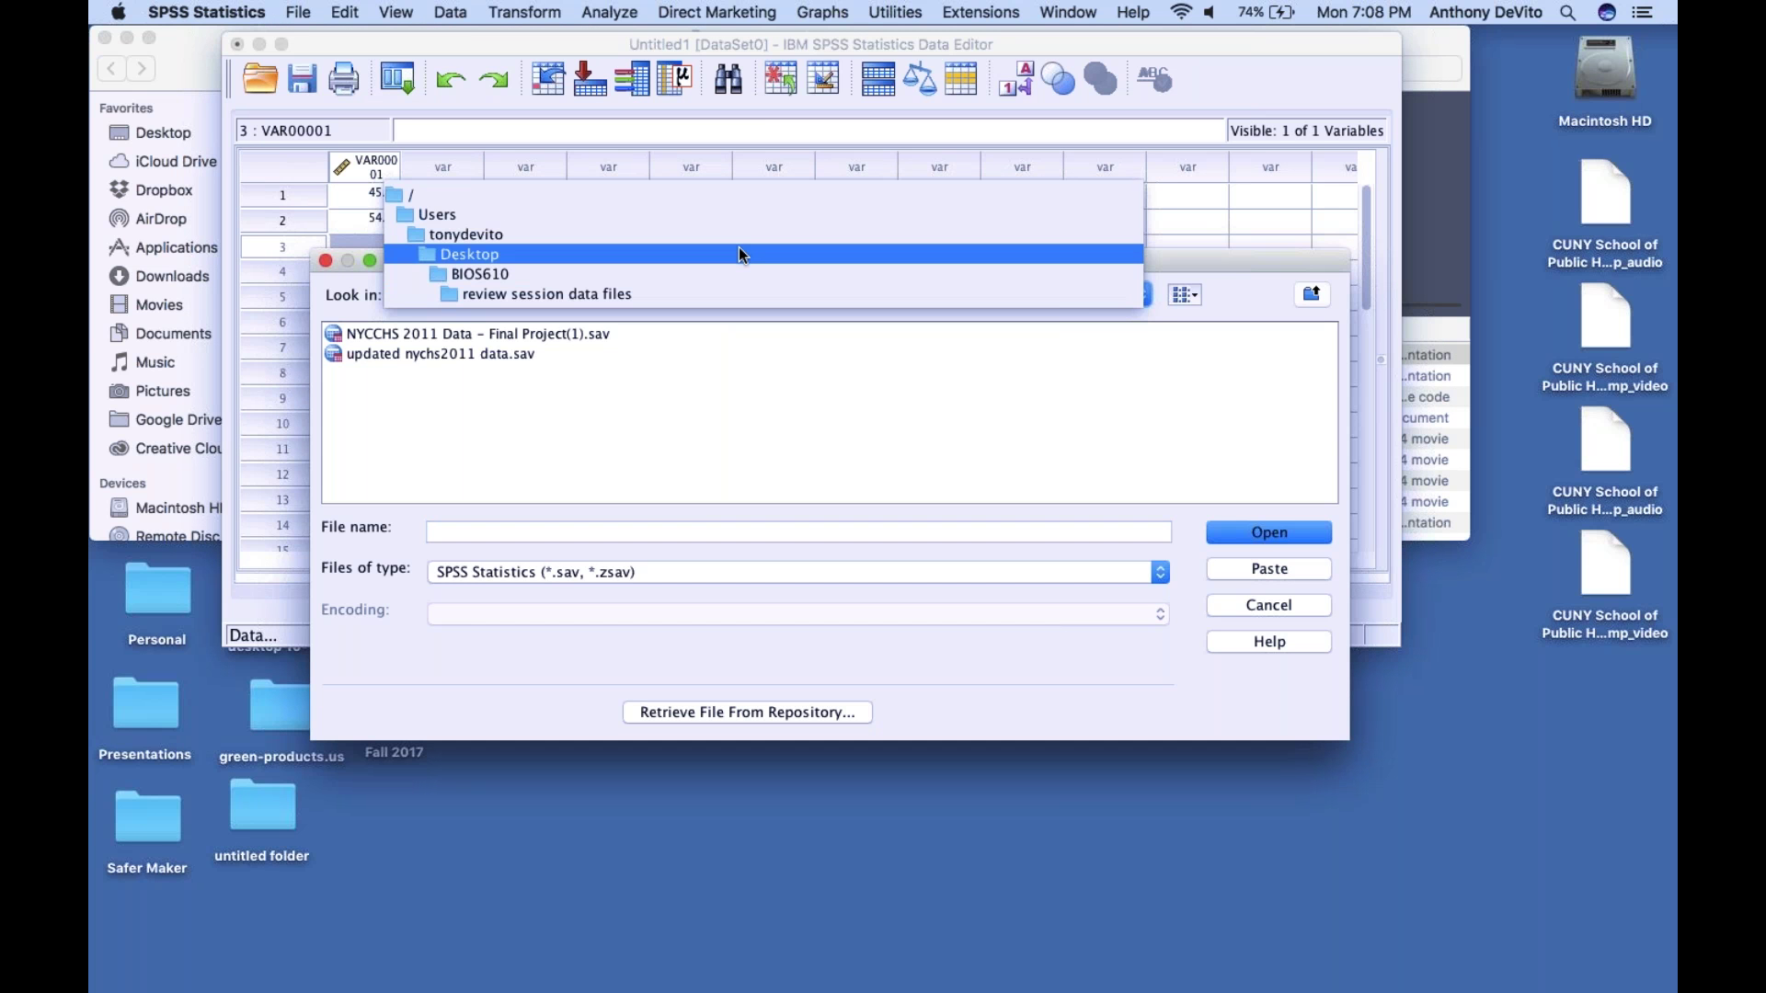
pyautogui.press('Escape')
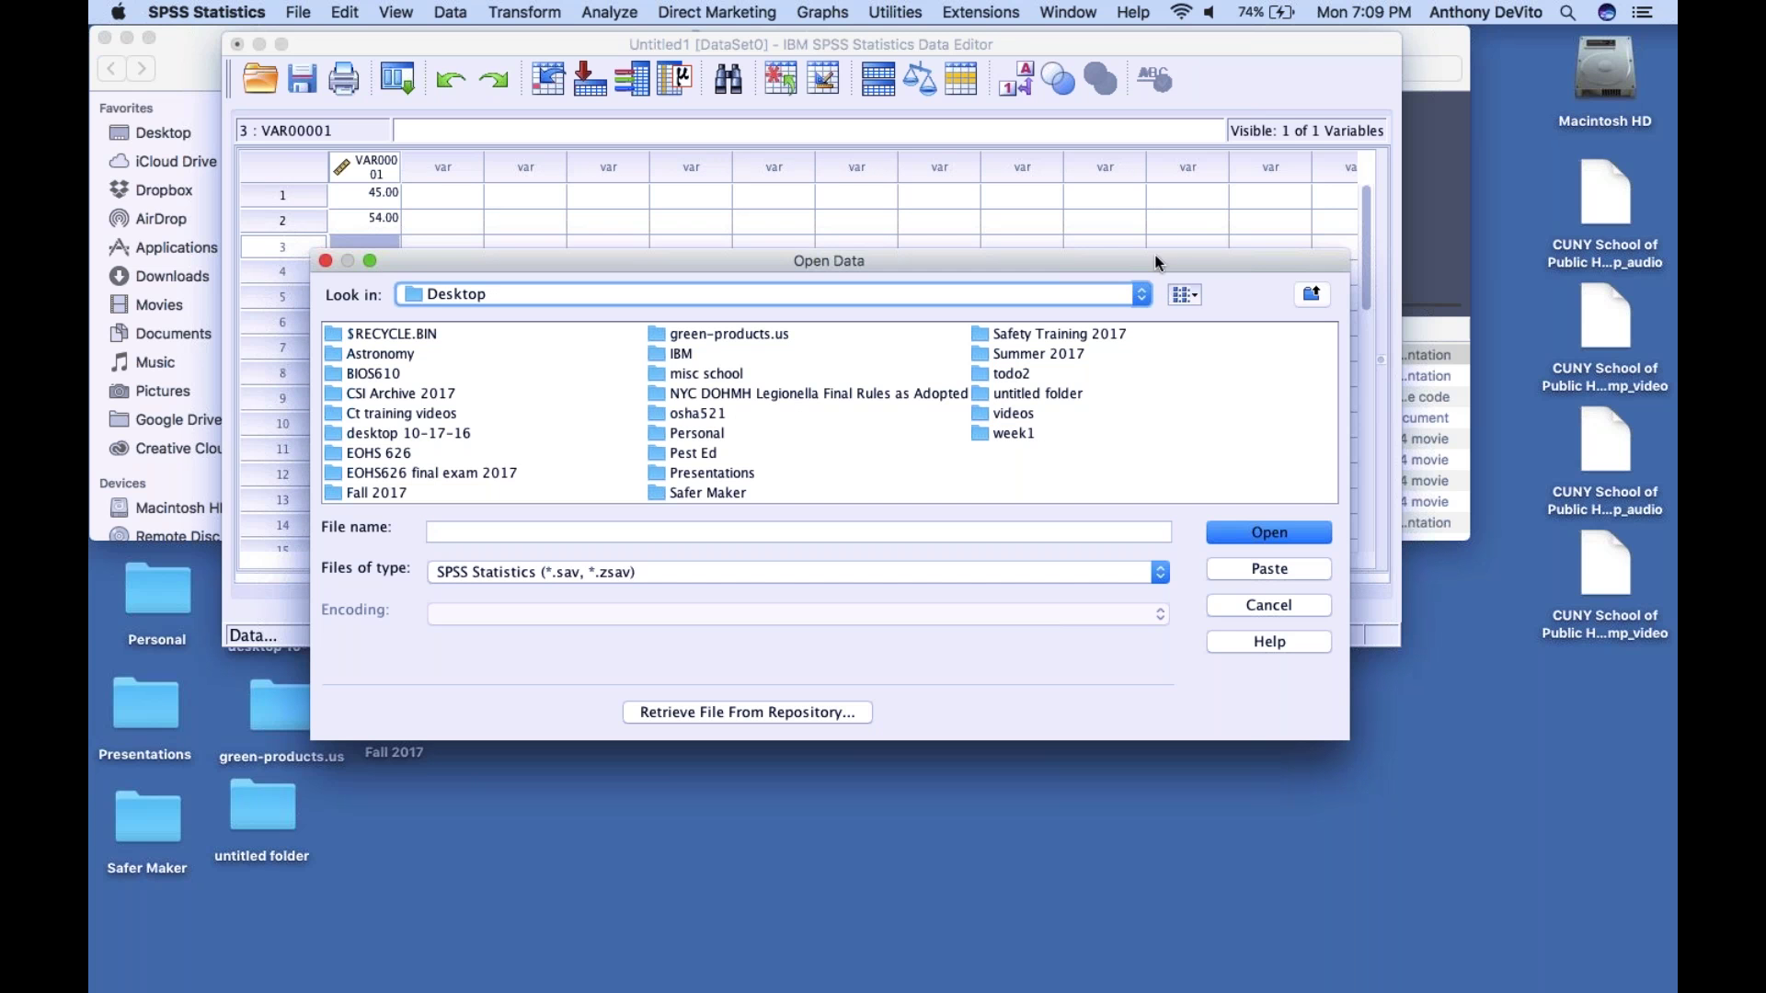
pyautogui.moveTo(1156, 263); pyautogui.dragTo(1070, 113)
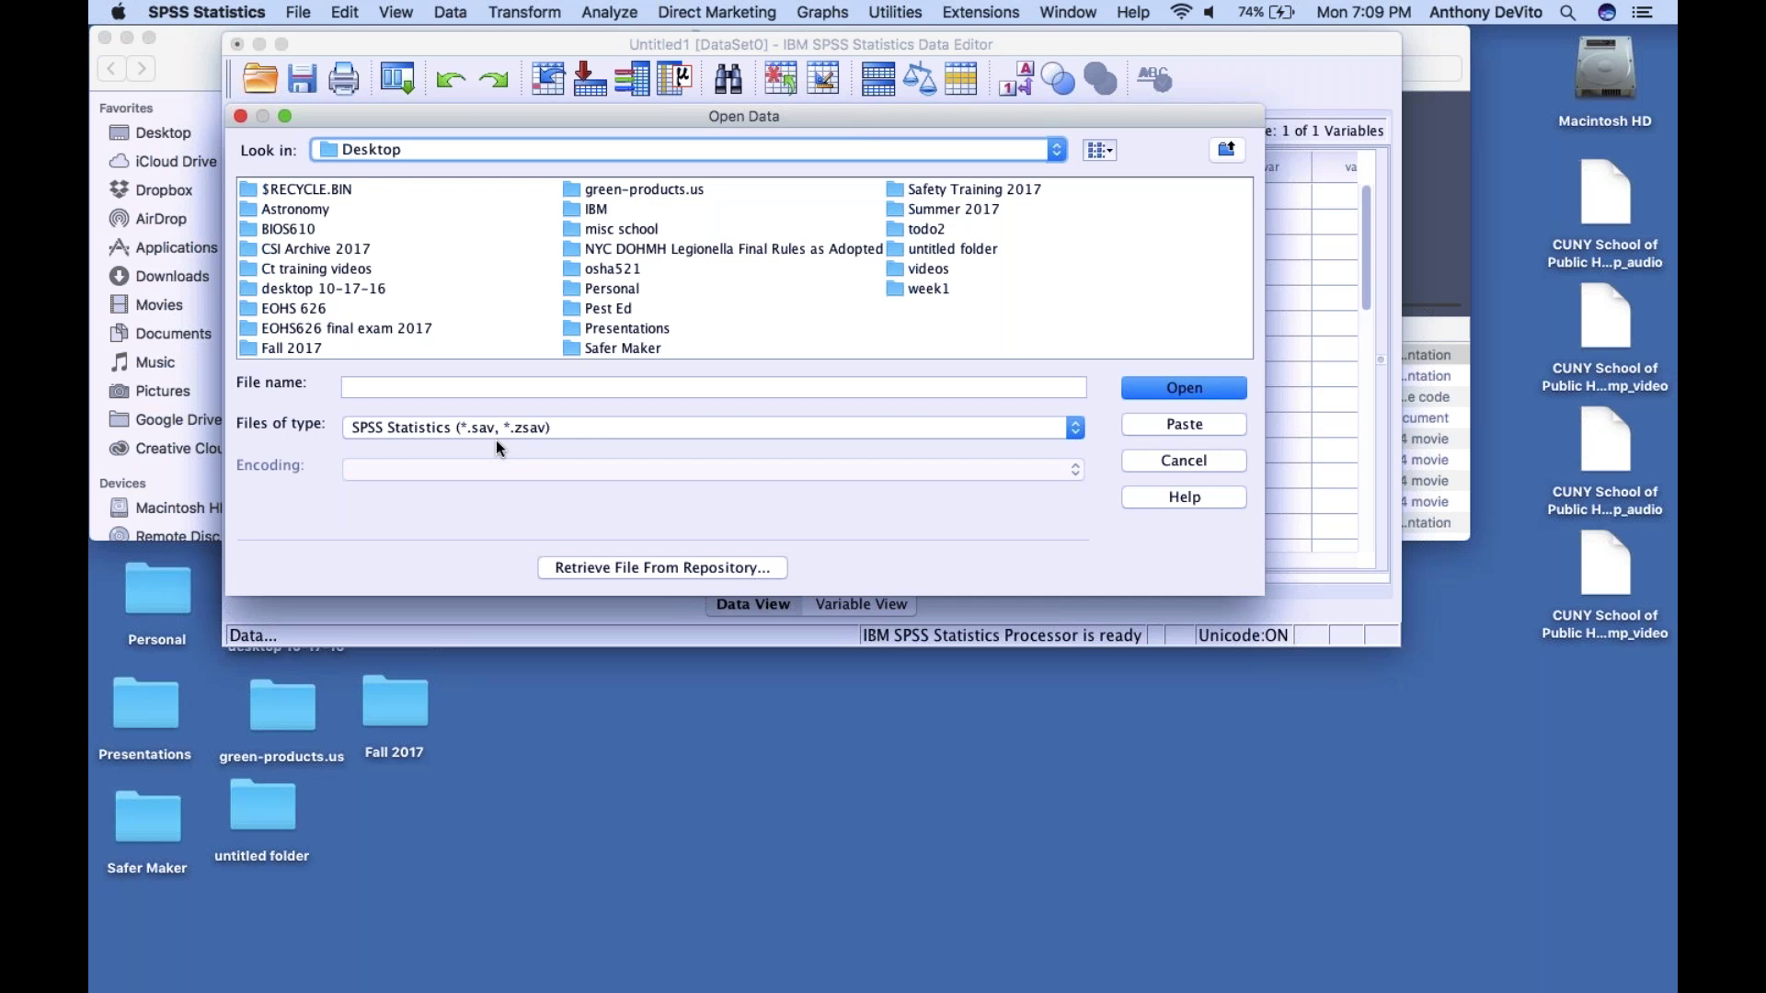
# Limit the file list to Excel workbooks and select DescriptiveStatistics_Exercise1_exceltospss(1).xlsx
pyautogui.click(637, 428)
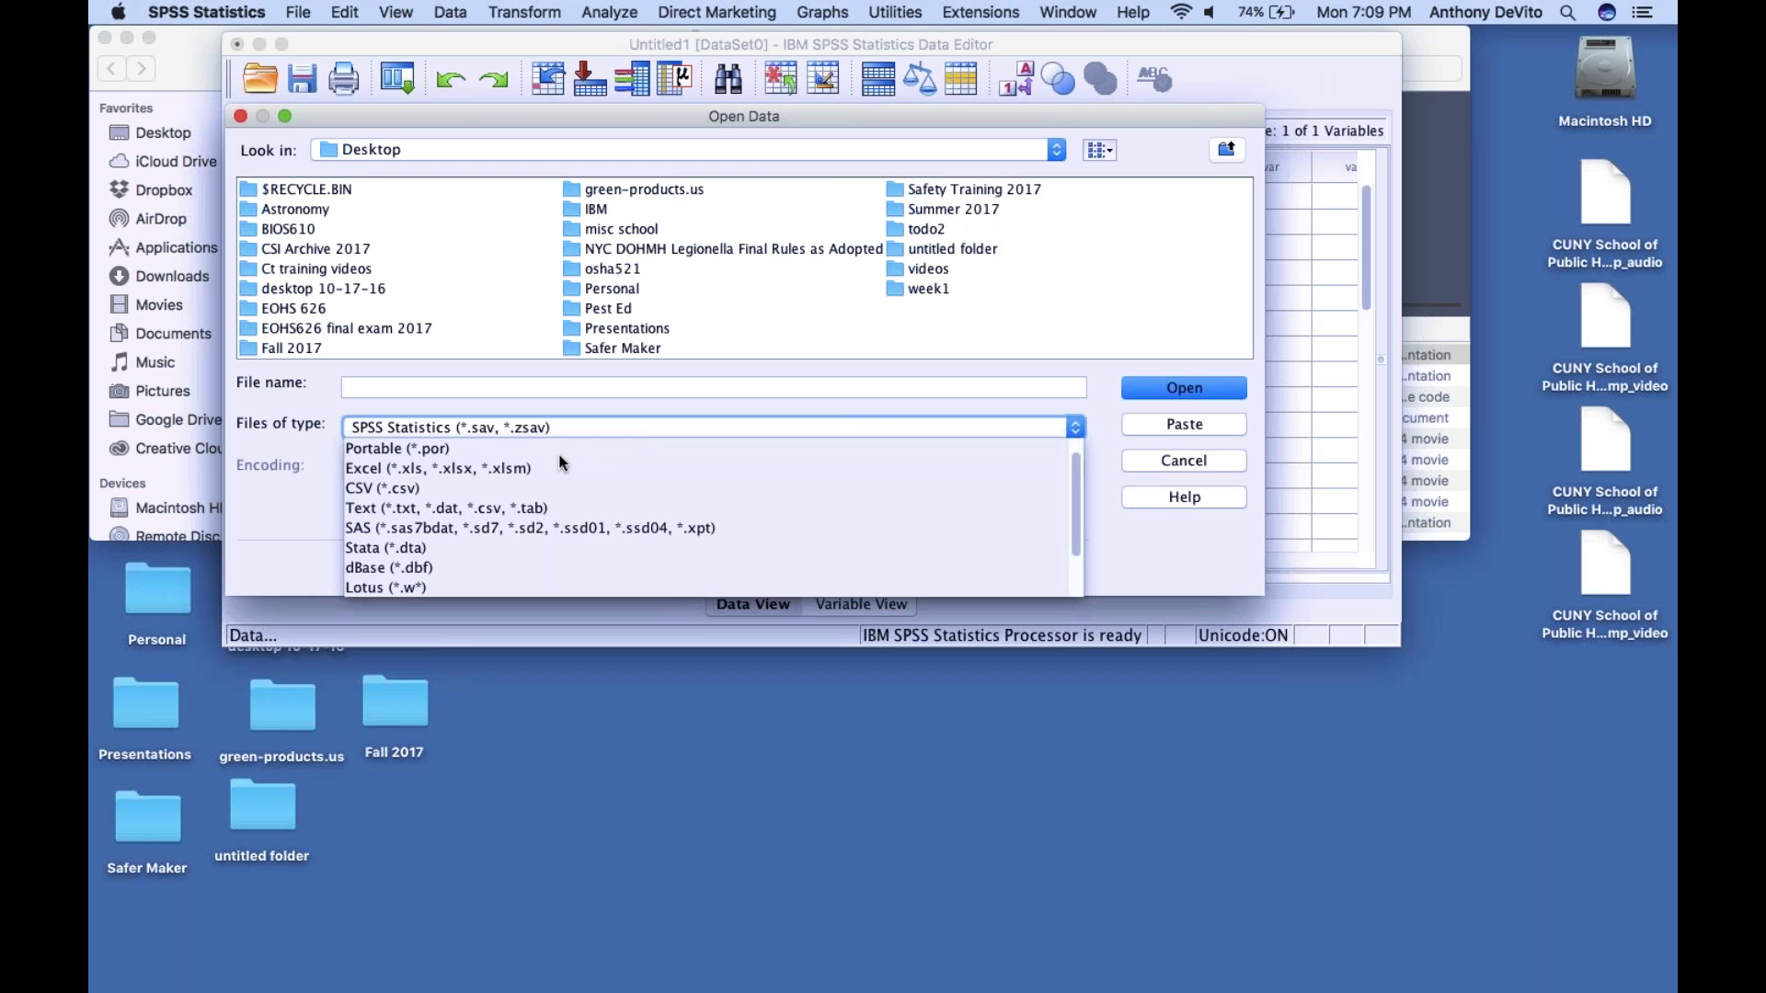
pyautogui.click(518, 471)
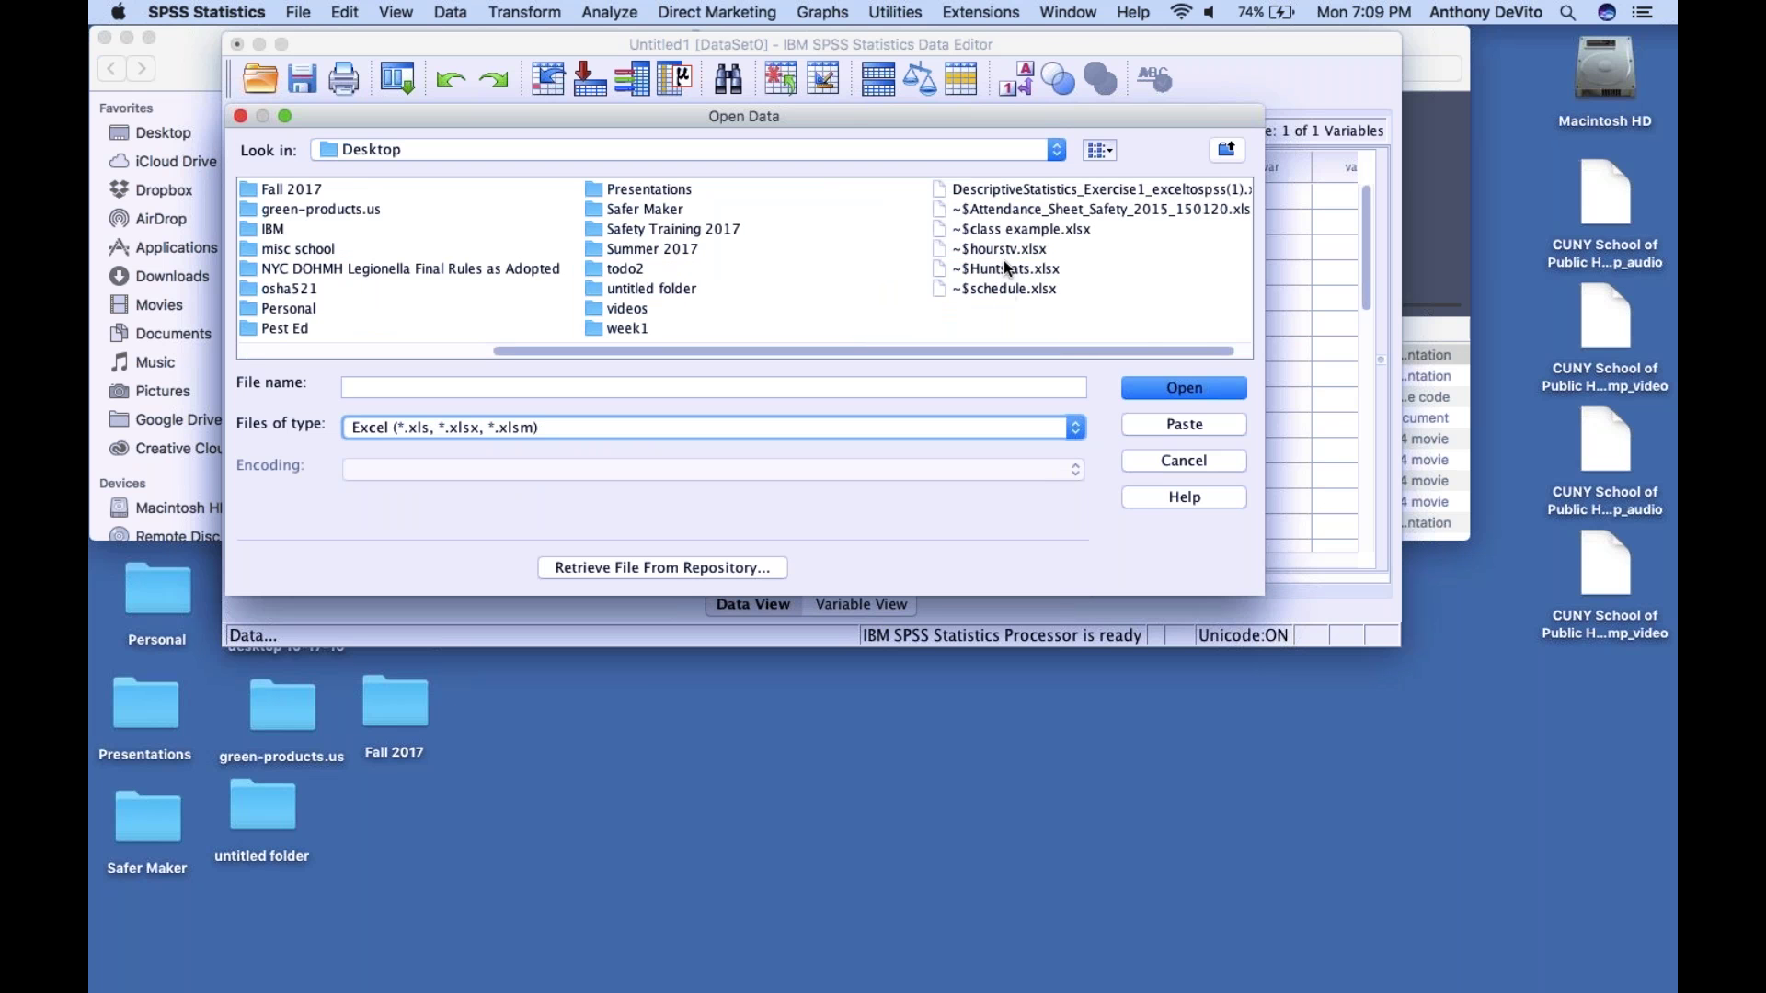
pyautogui.click(1021, 189)
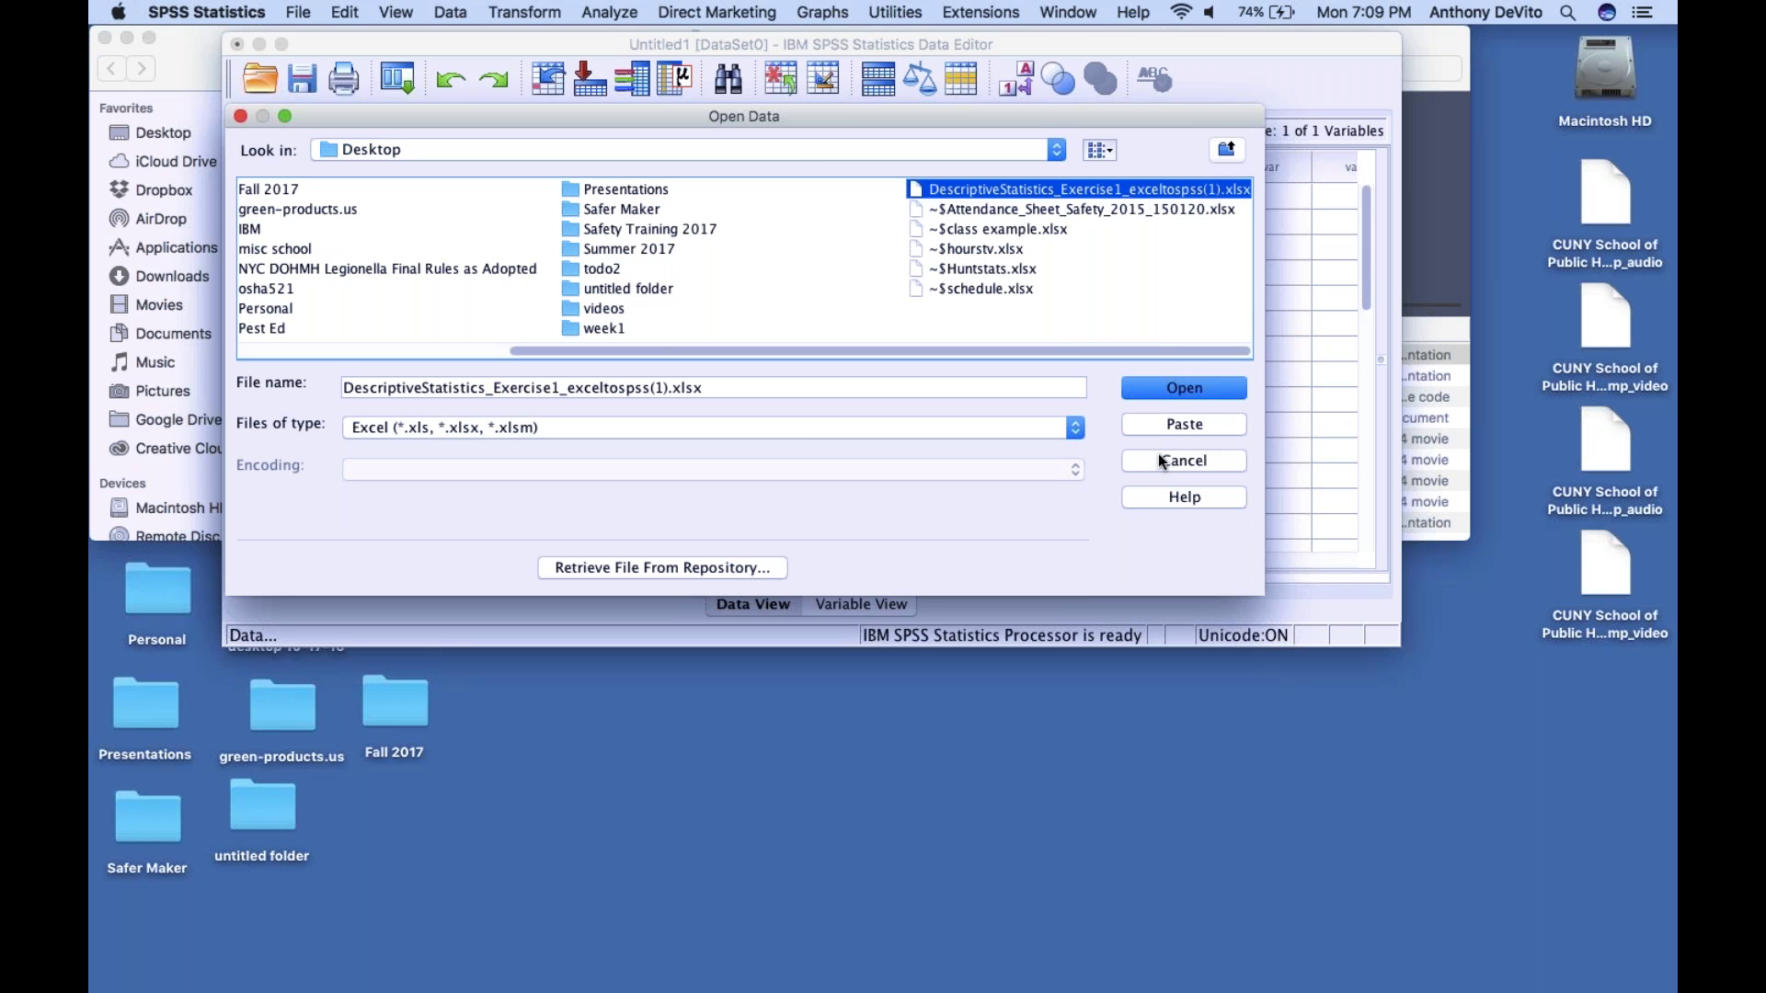
# Review the file types that can be opened, from SPSS Statistics and Portable to Sylk and All Files
pyautogui.click(799, 429)
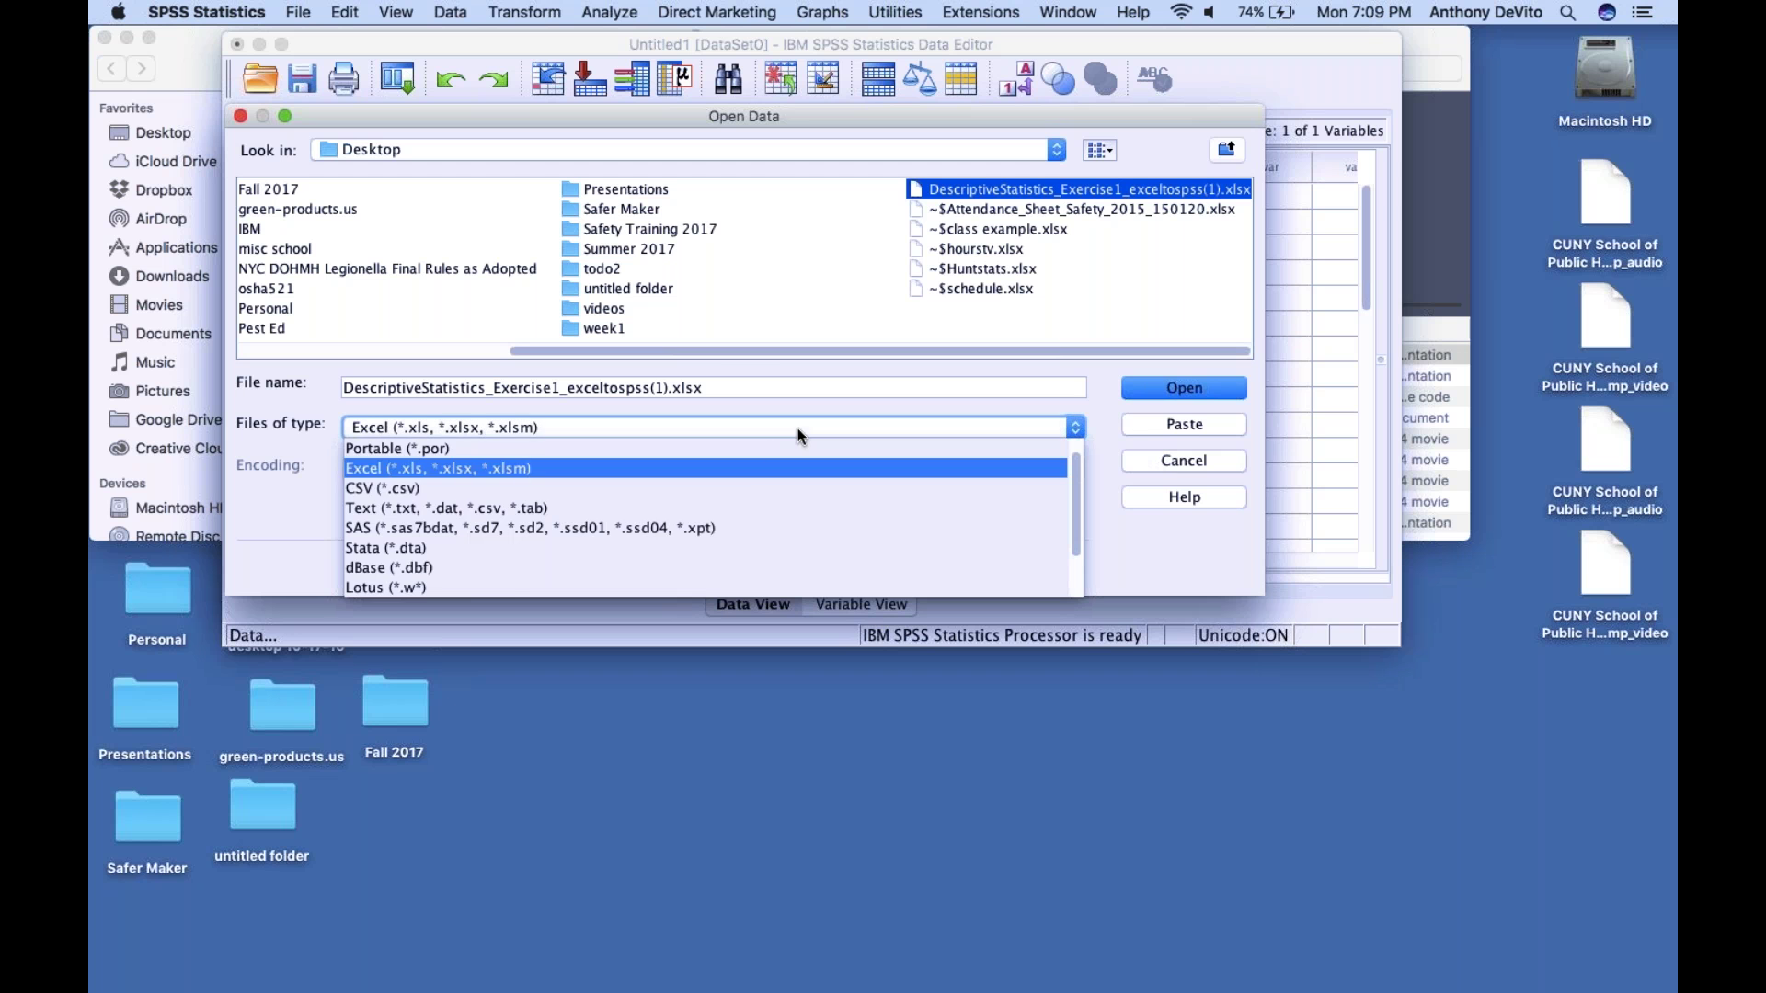
pyautogui.scroll(-2, 727, 488)
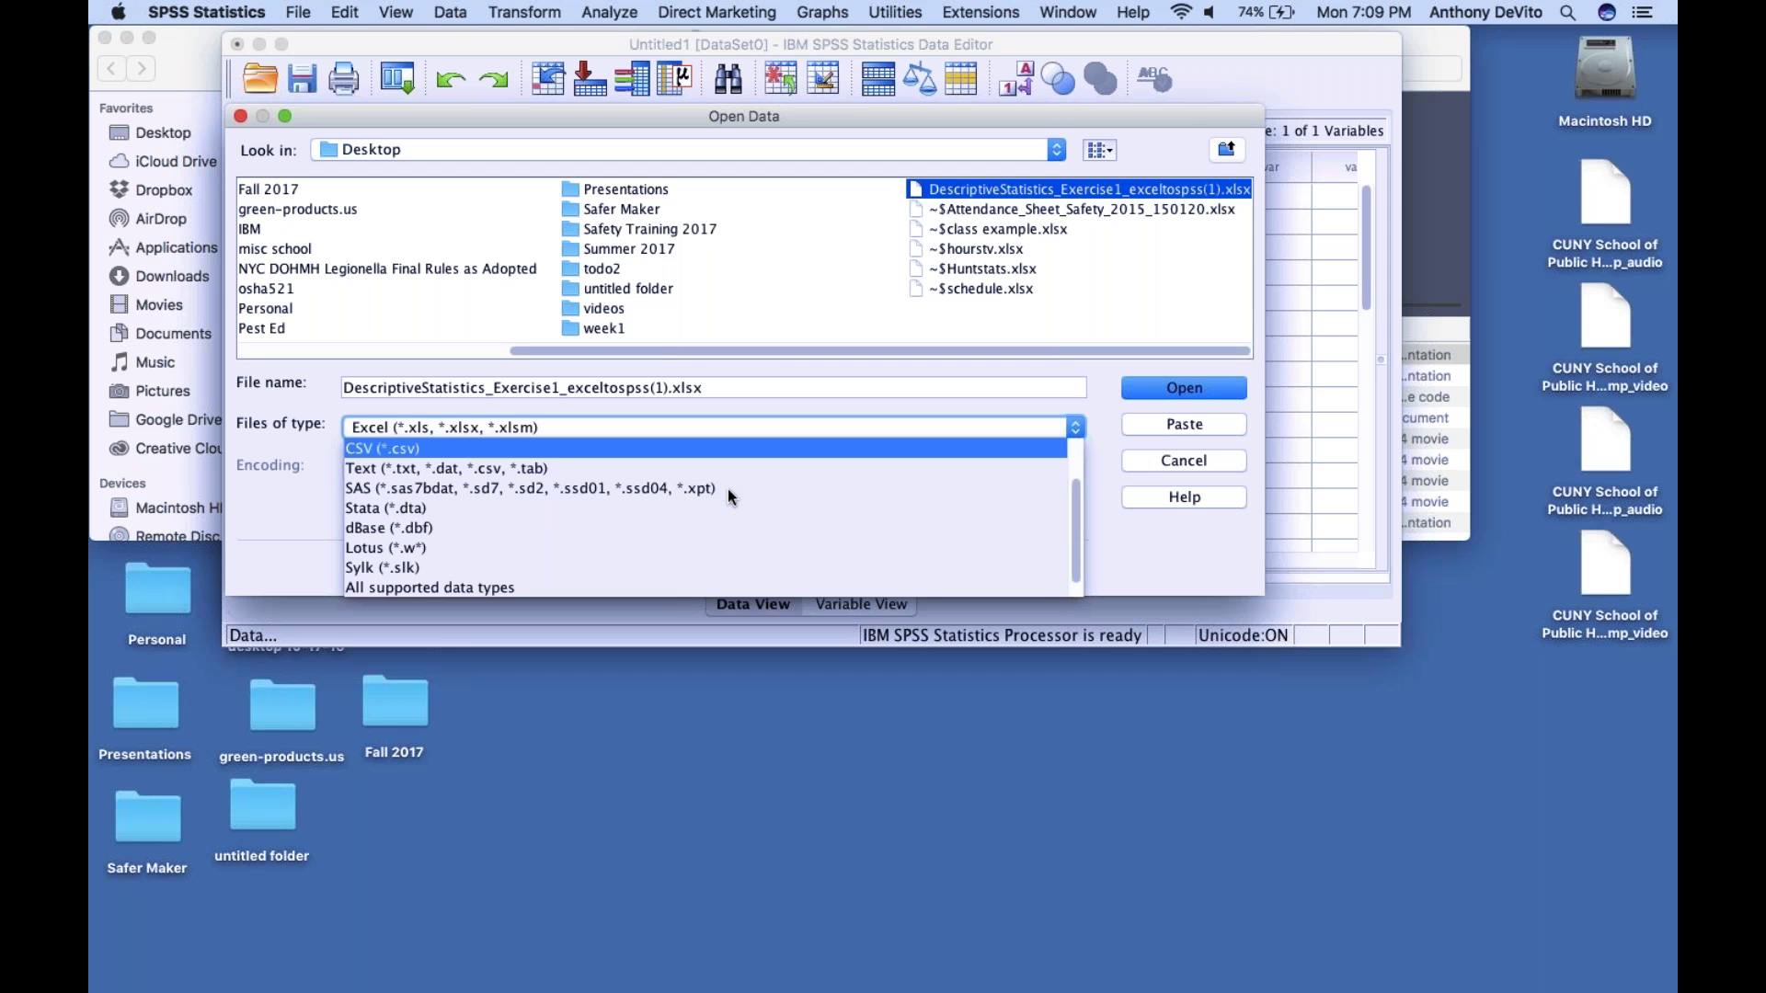
pyautogui.scroll(-1, 726, 488)
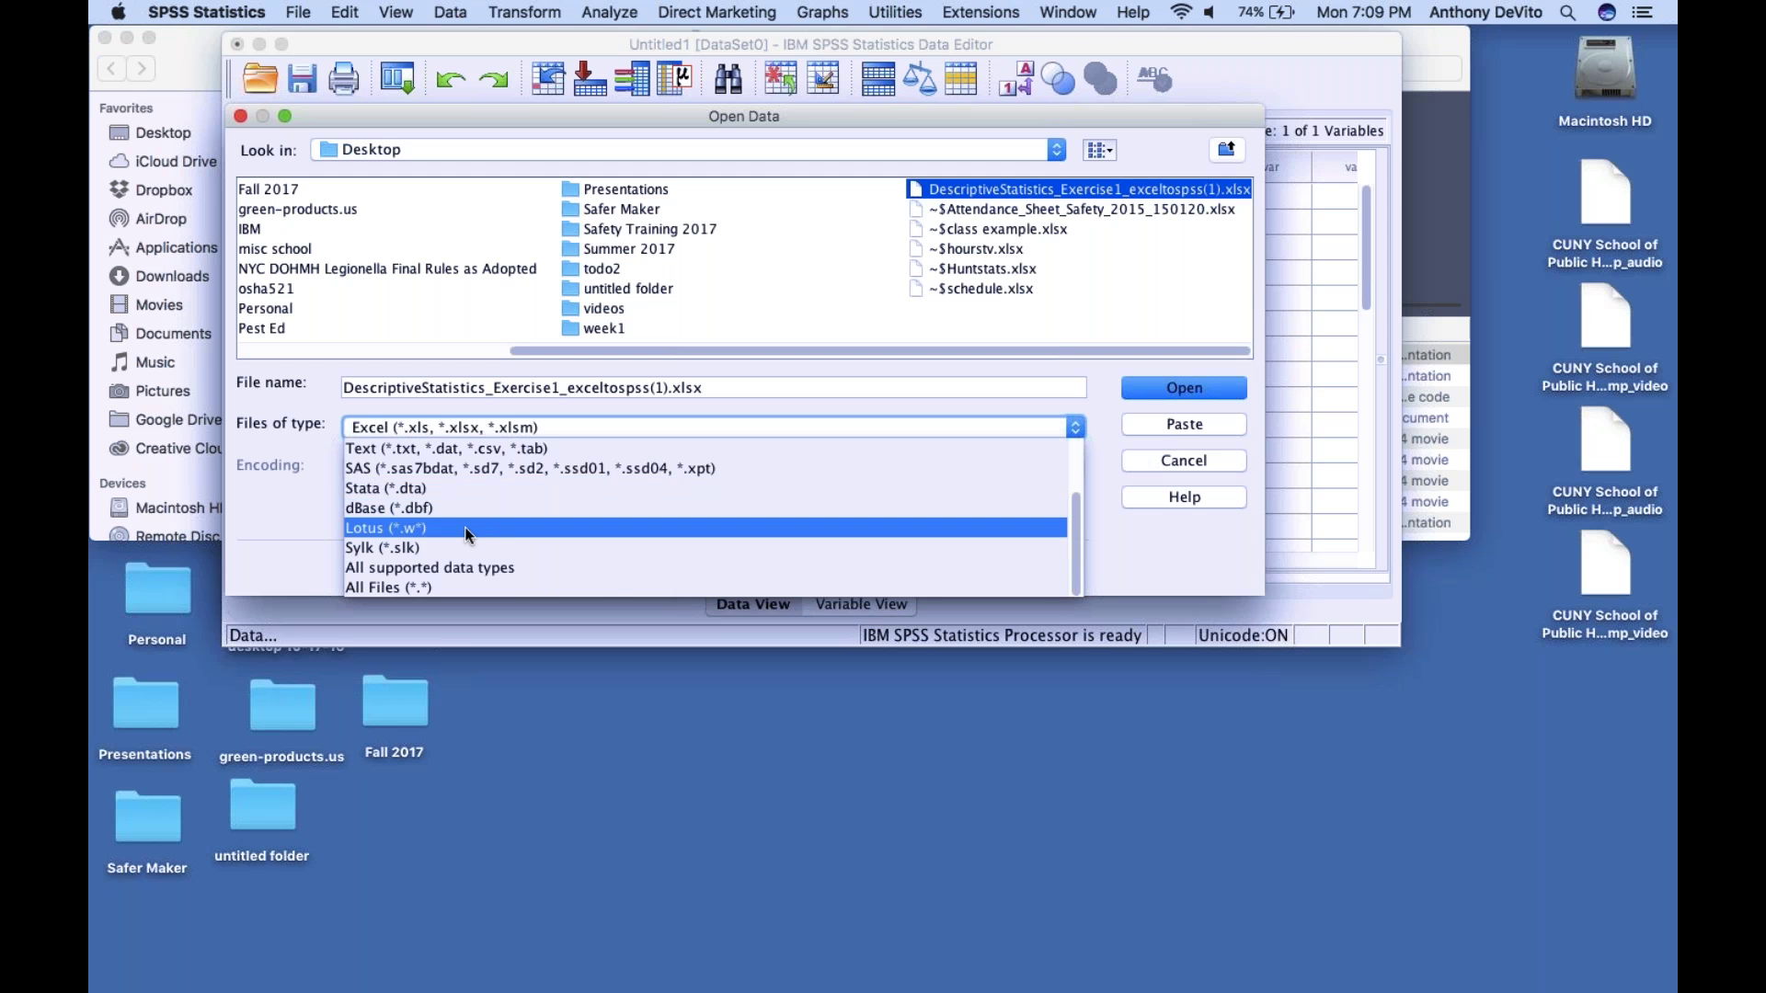
pyautogui.scroll(2, 444, 531)
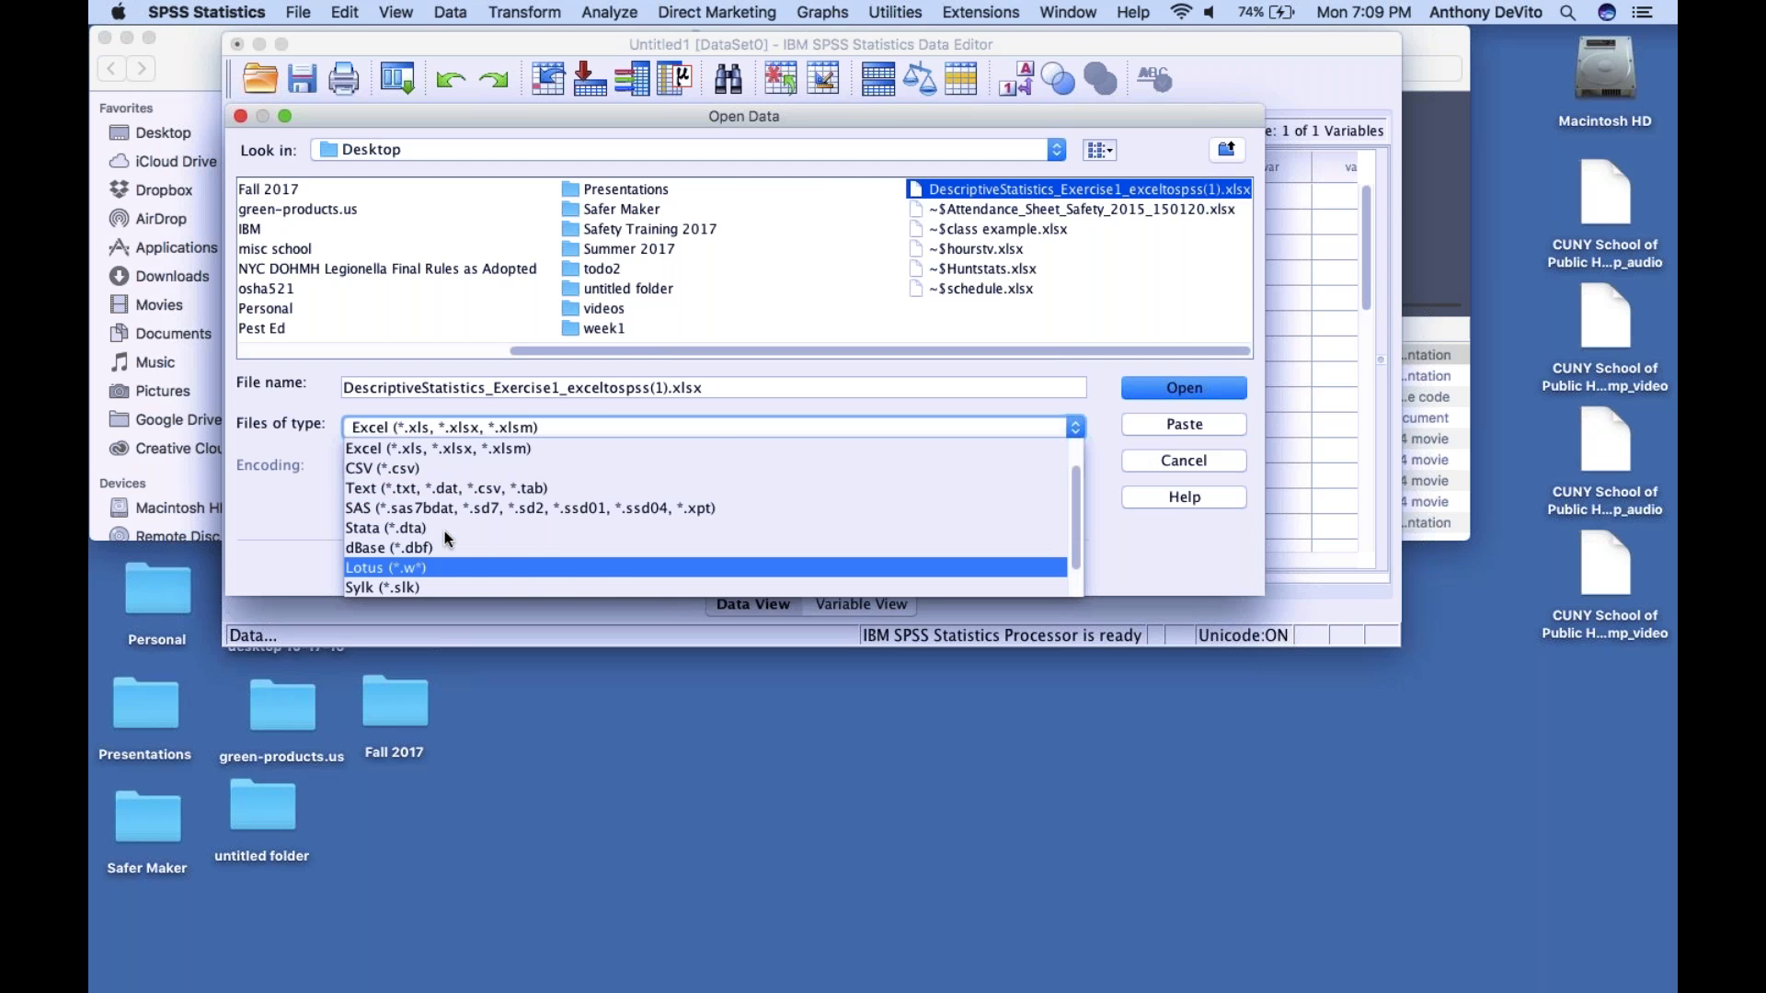
pyautogui.scroll(2, 444, 532)
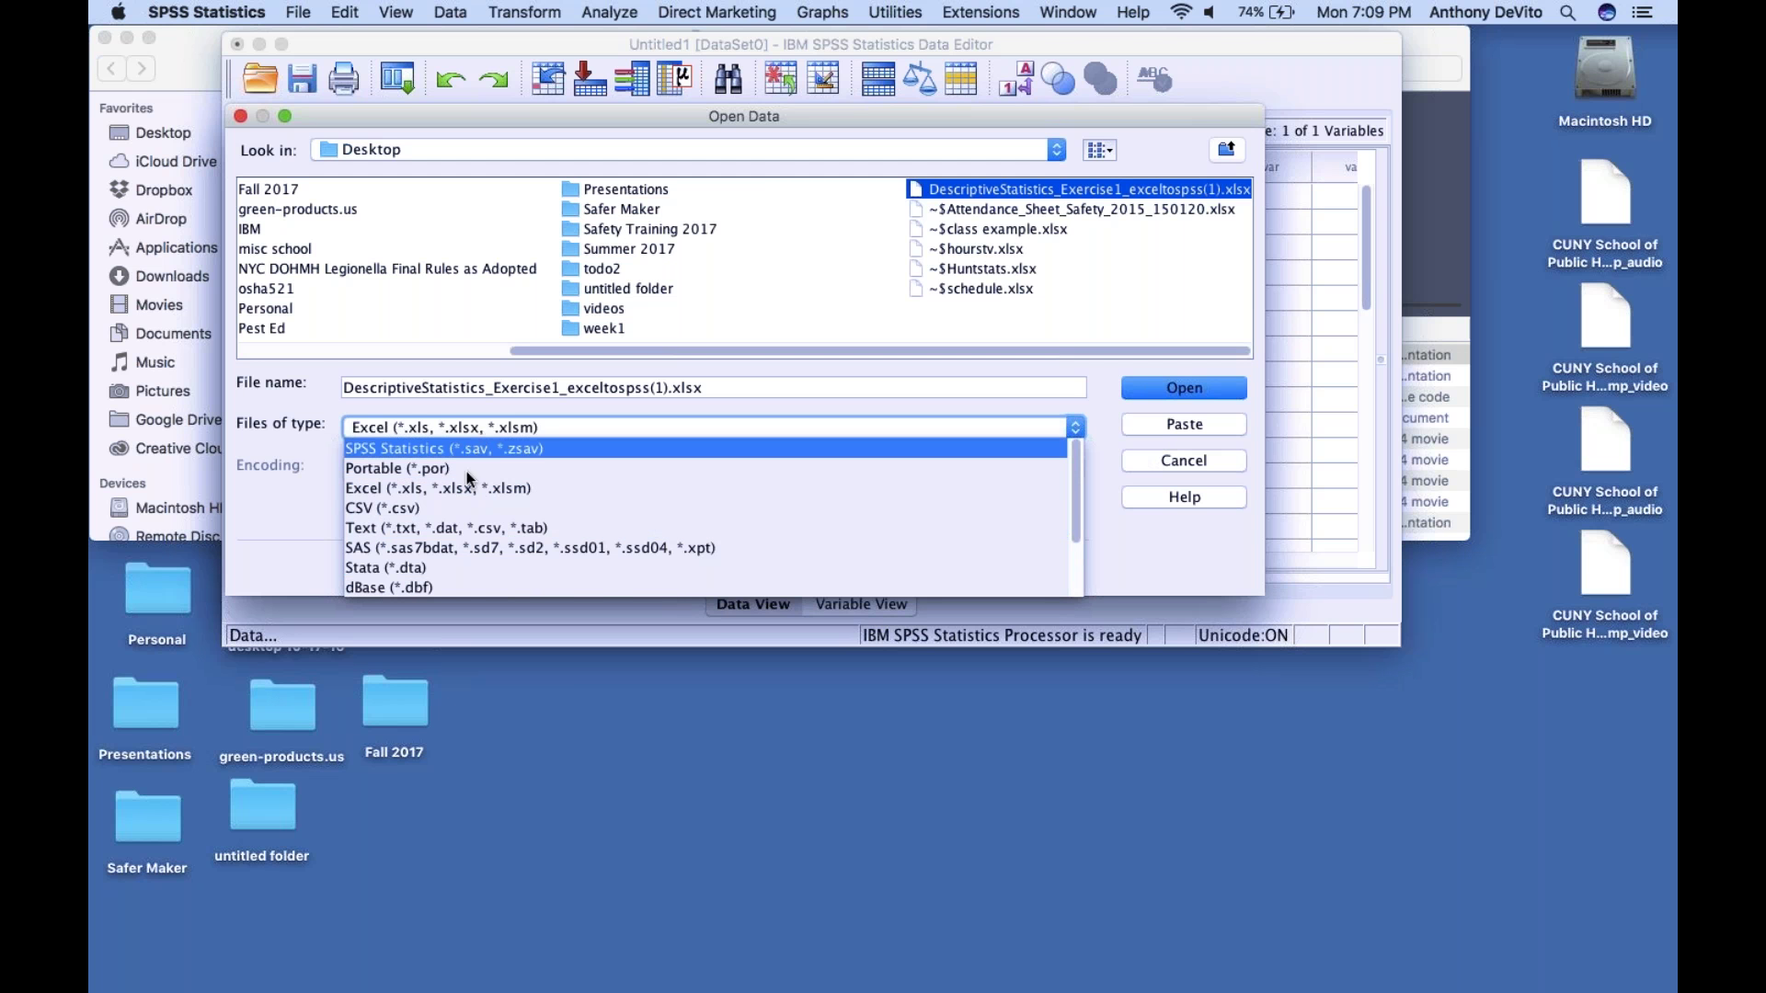
pyautogui.scroll(-1, 464, 513)
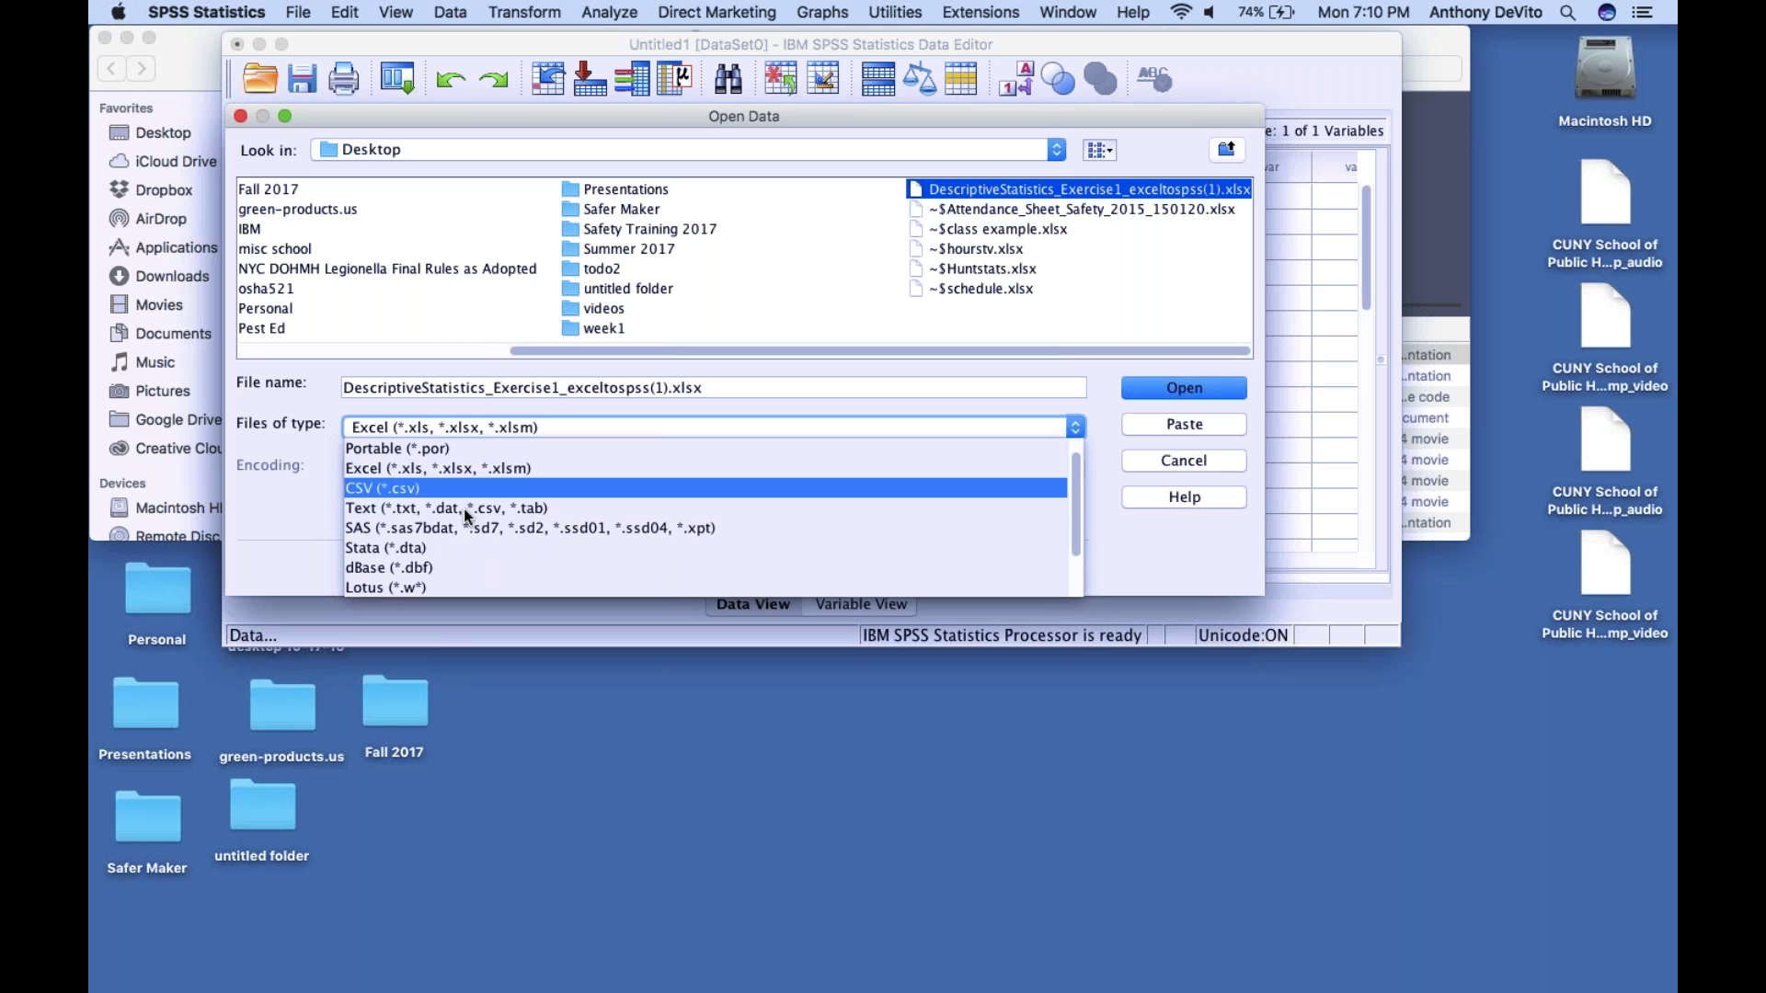
pyautogui.scroll(-3, 467, 515)
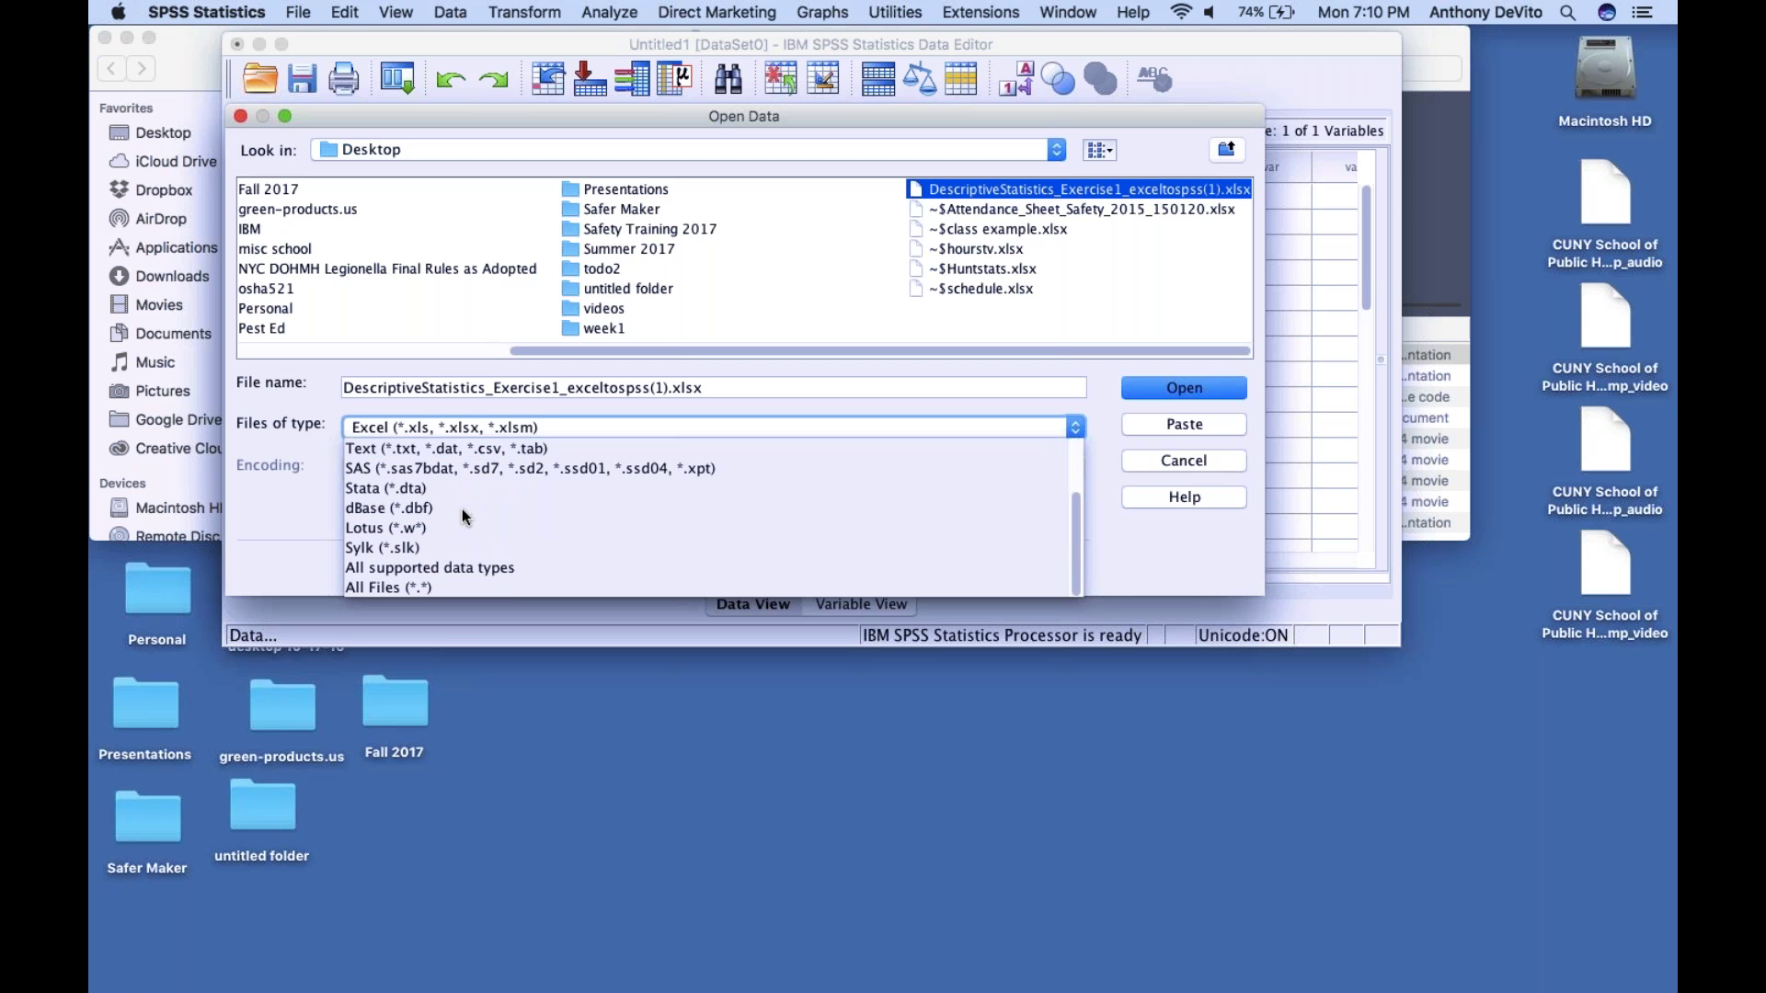
# List files of all types on the Desktop and select DescriptiveStatistics_Exercise1_exceltospss(1).xlsx
pyautogui.click(376, 588)
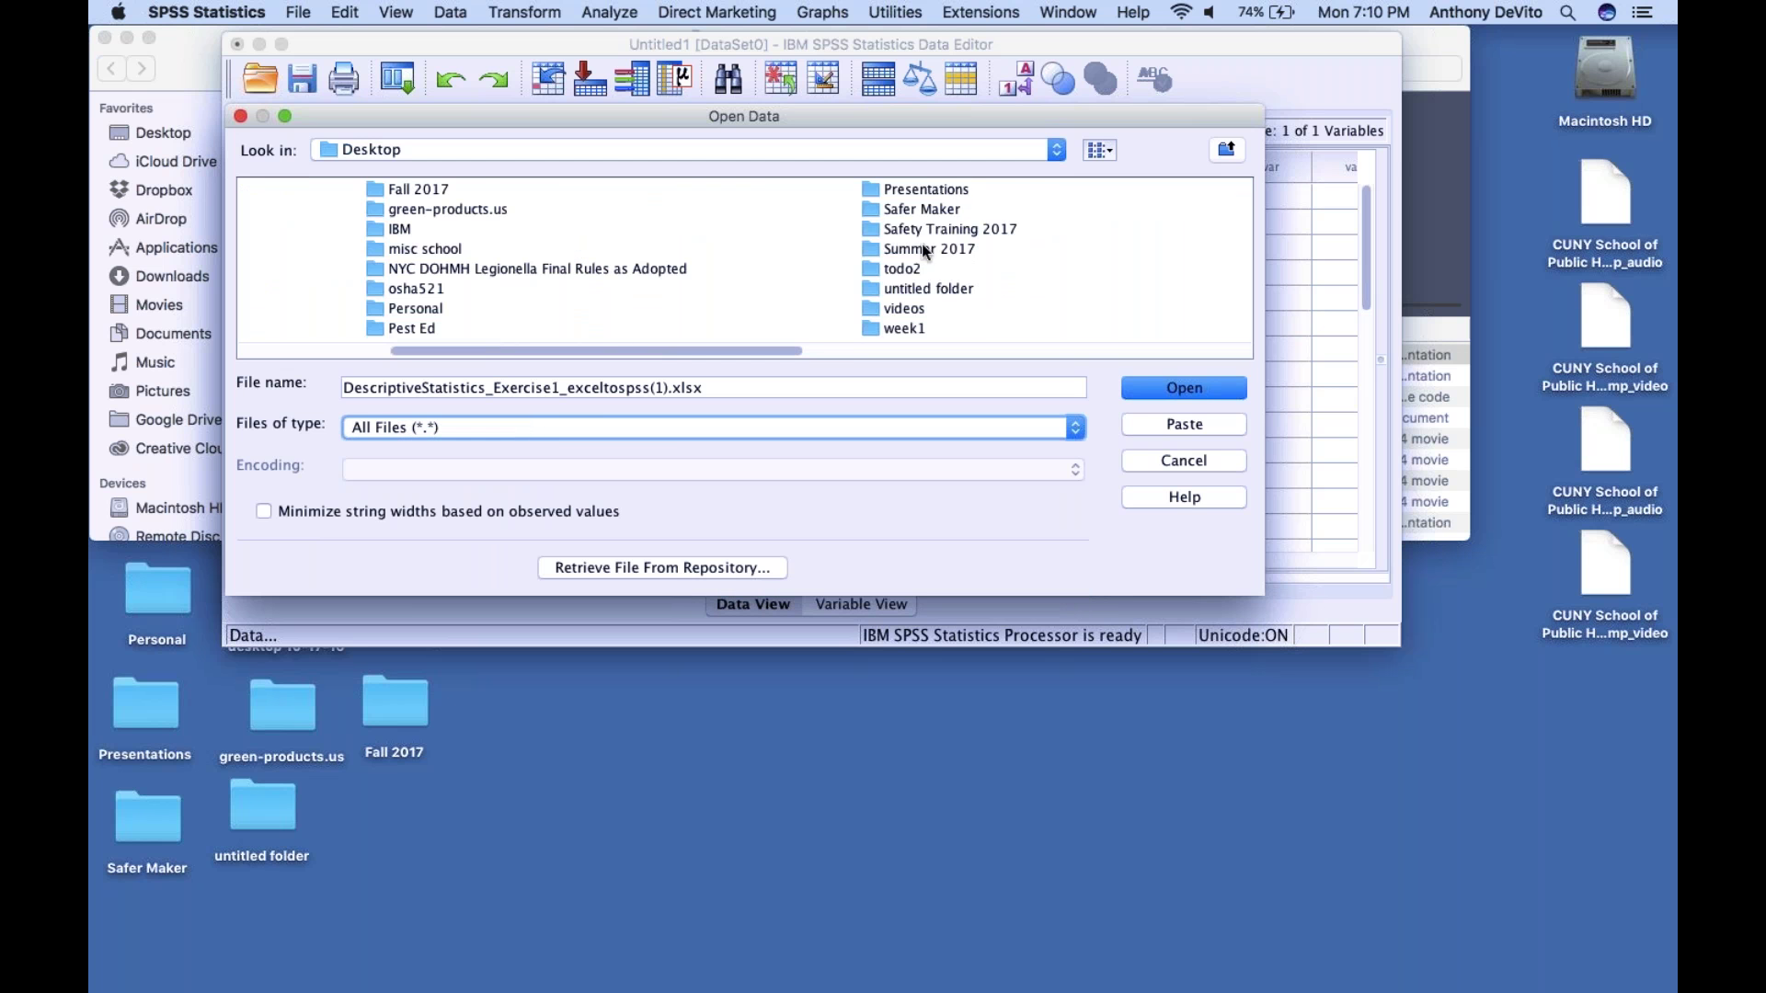
pyautogui.hscroll(-5, 953, 261)
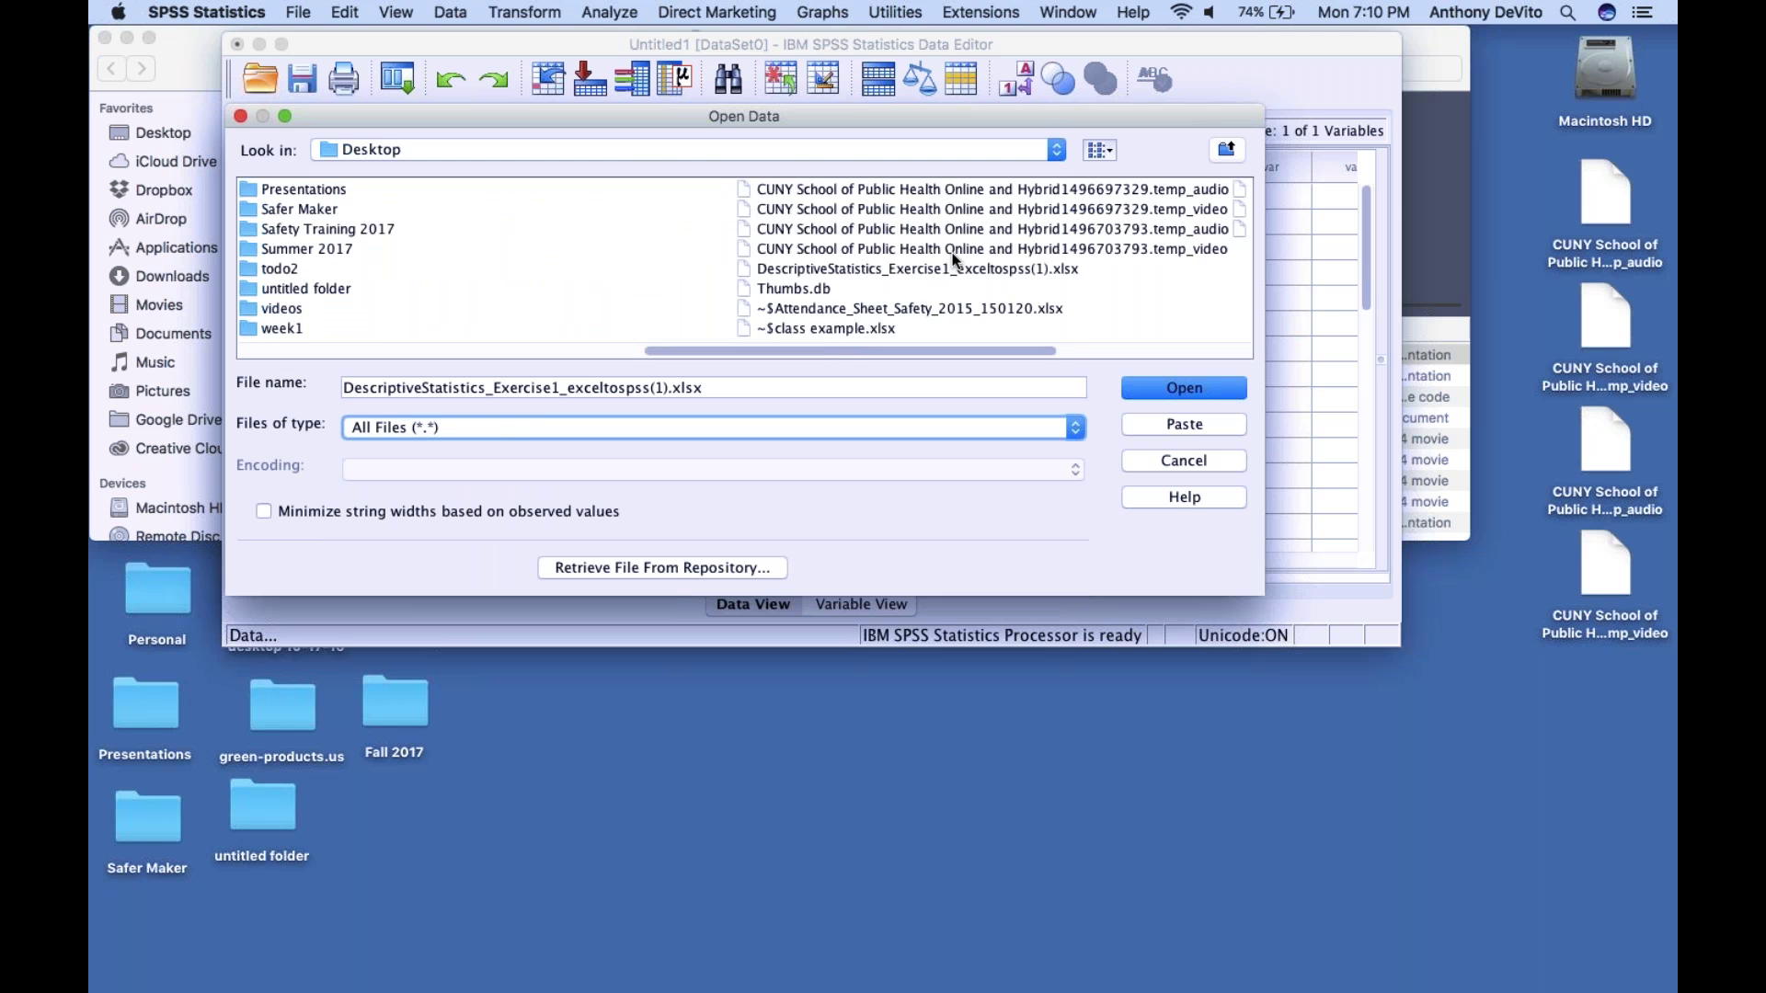
pyautogui.hscroll(5, 953, 260)
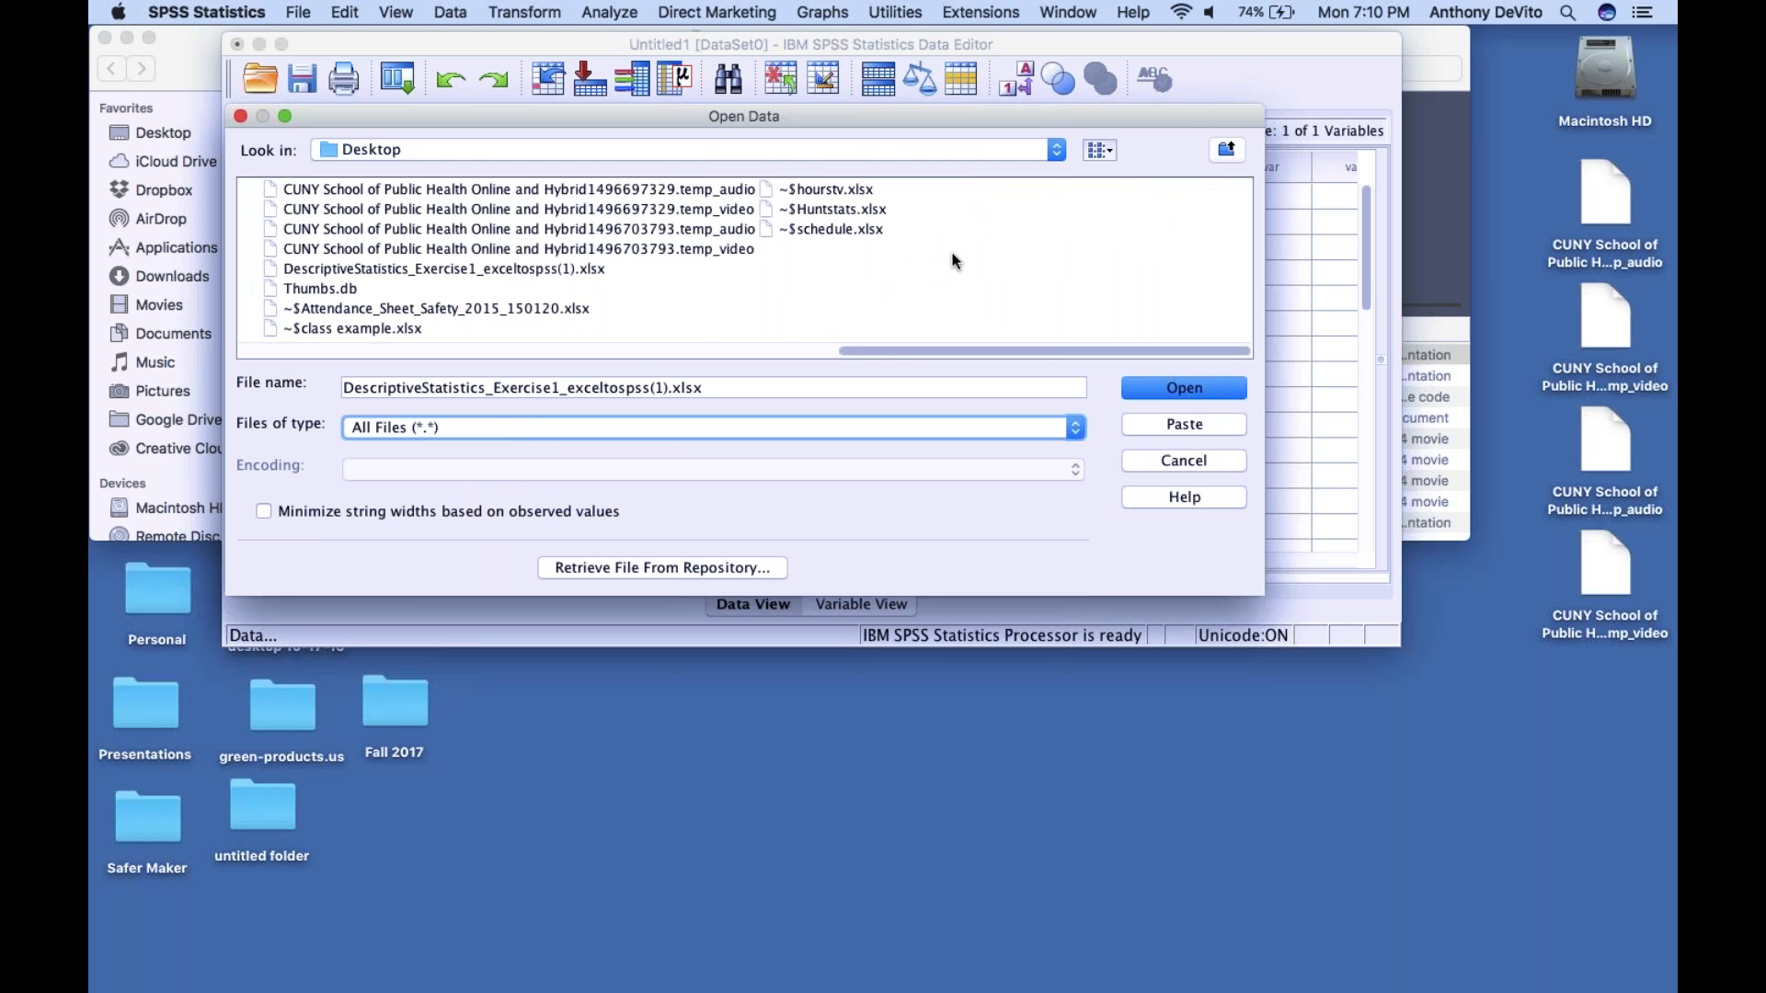
pyautogui.hscroll(-5, 953, 260)
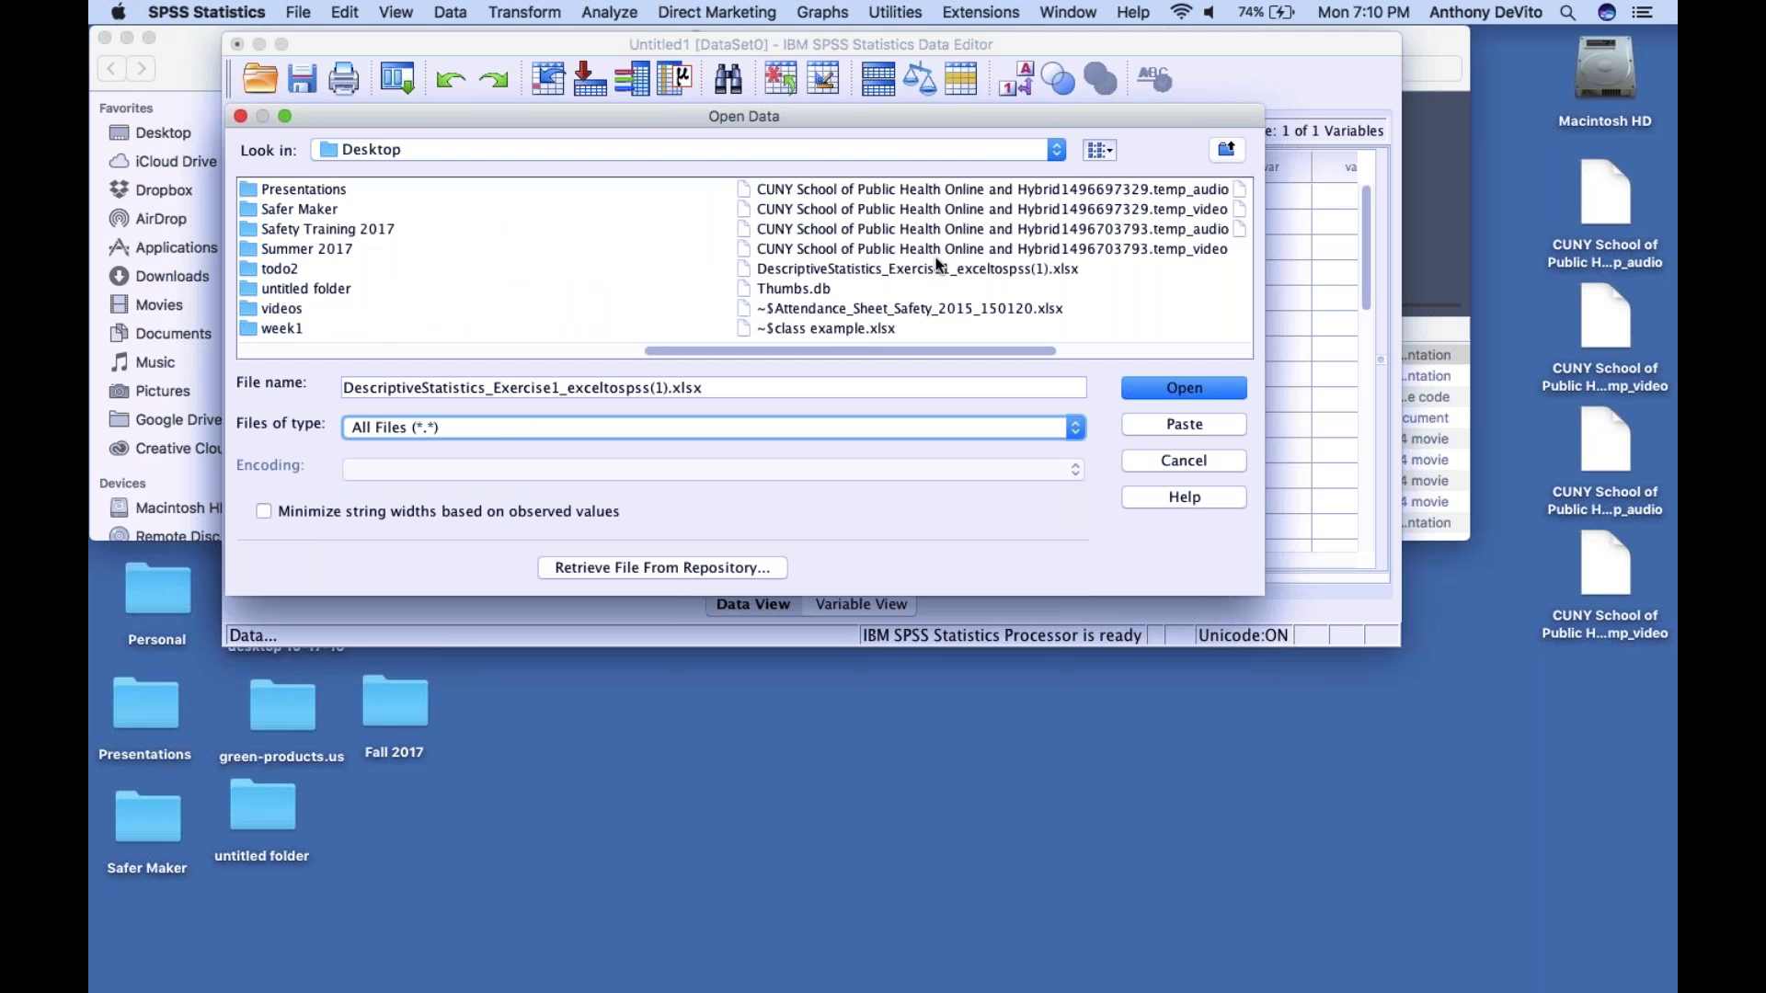
pyautogui.click(923, 271)
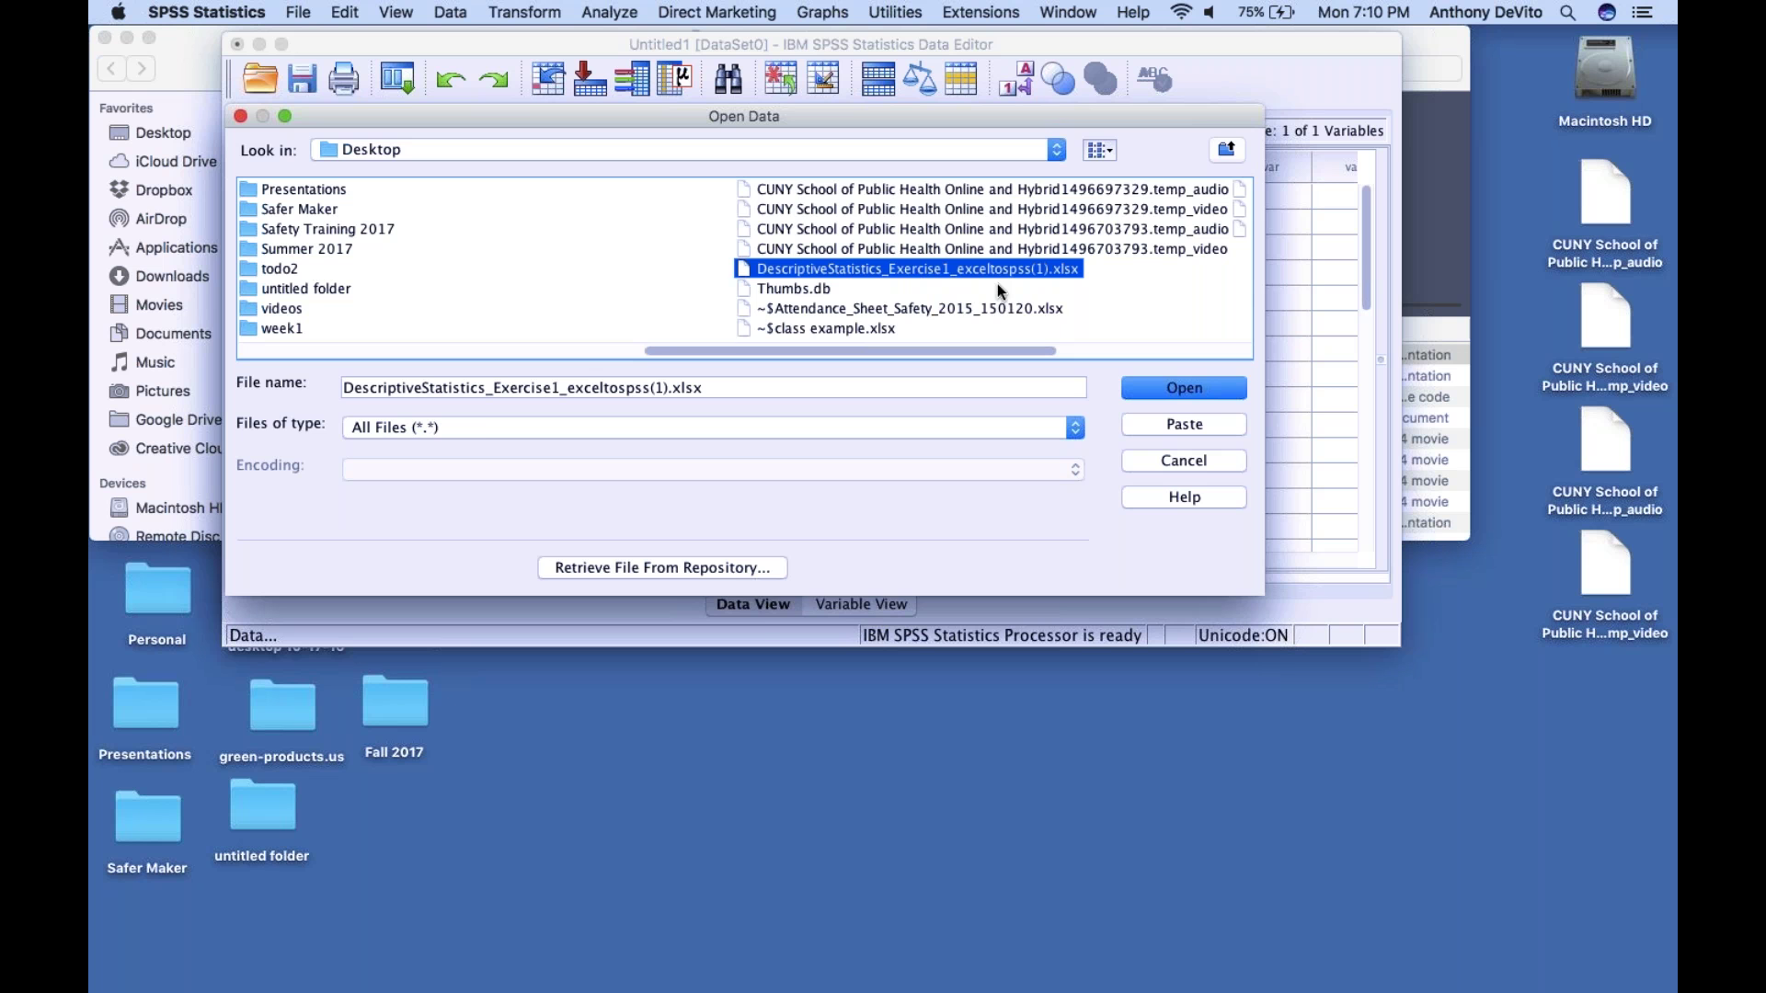
# Open the selected workbook's import settings, enlarge the dialog to view the data preview, and dismiss it without importing
pyautogui.click(1192, 384)
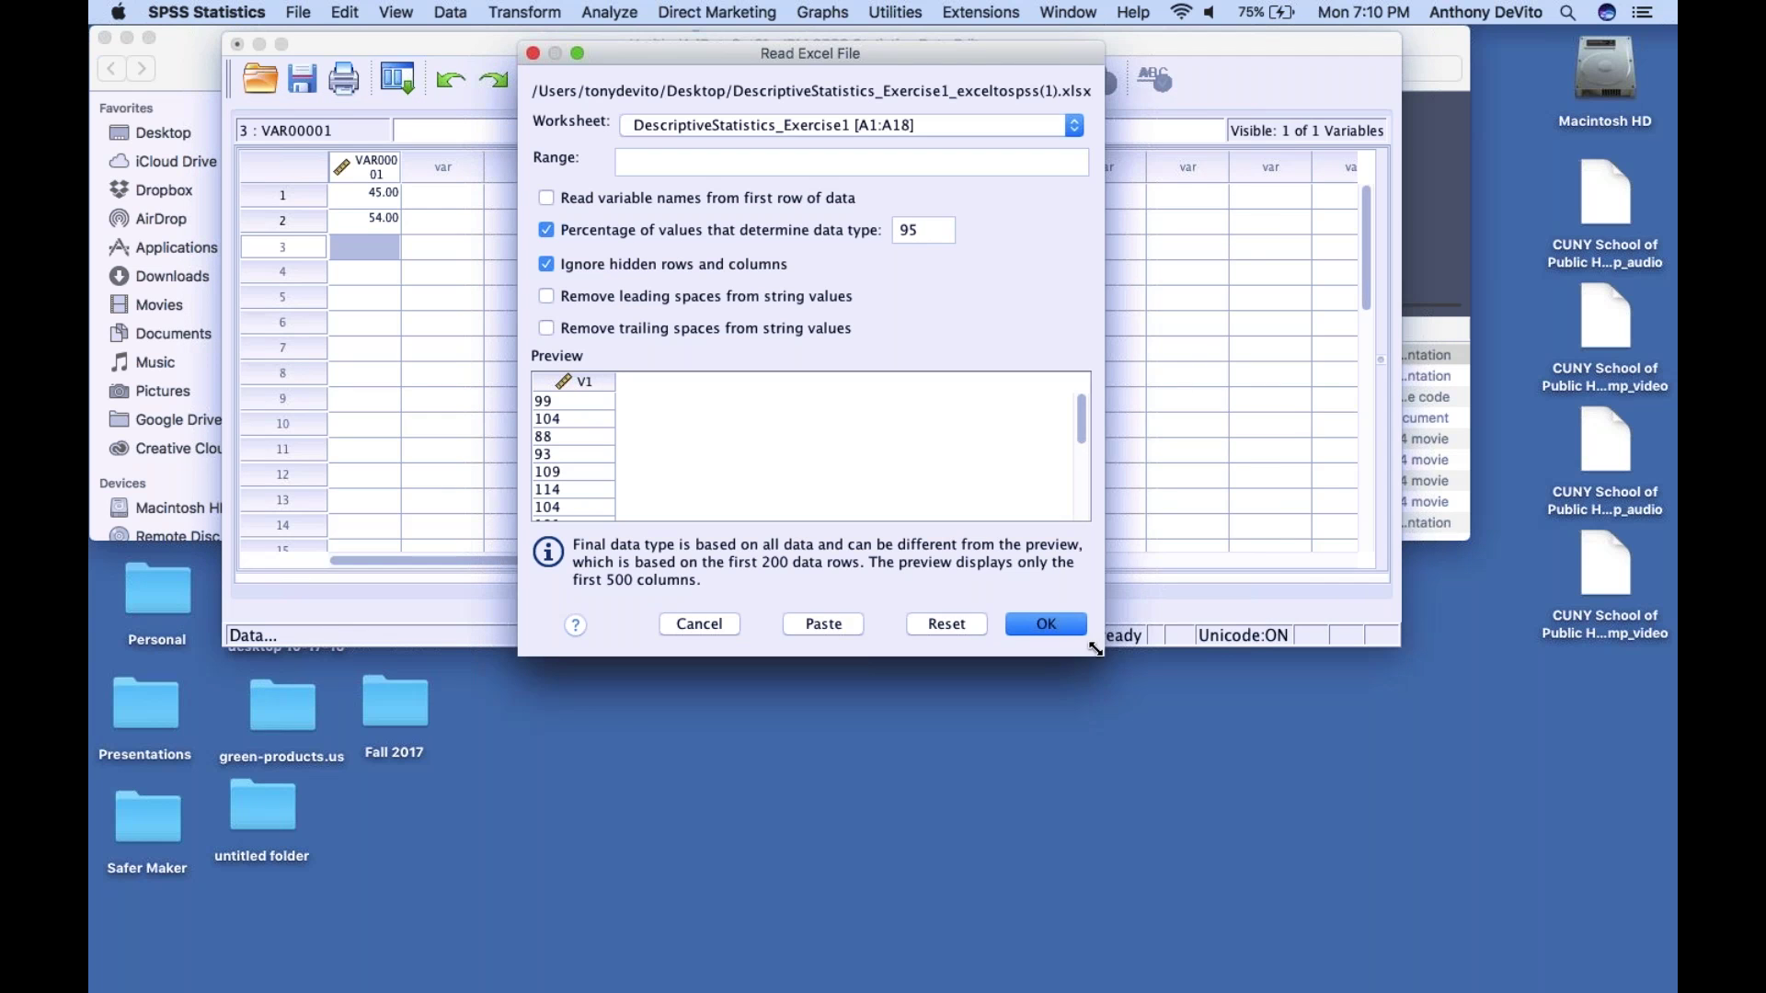
pyautogui.moveTo(1103, 655); pyautogui.dragTo(1424, 856)
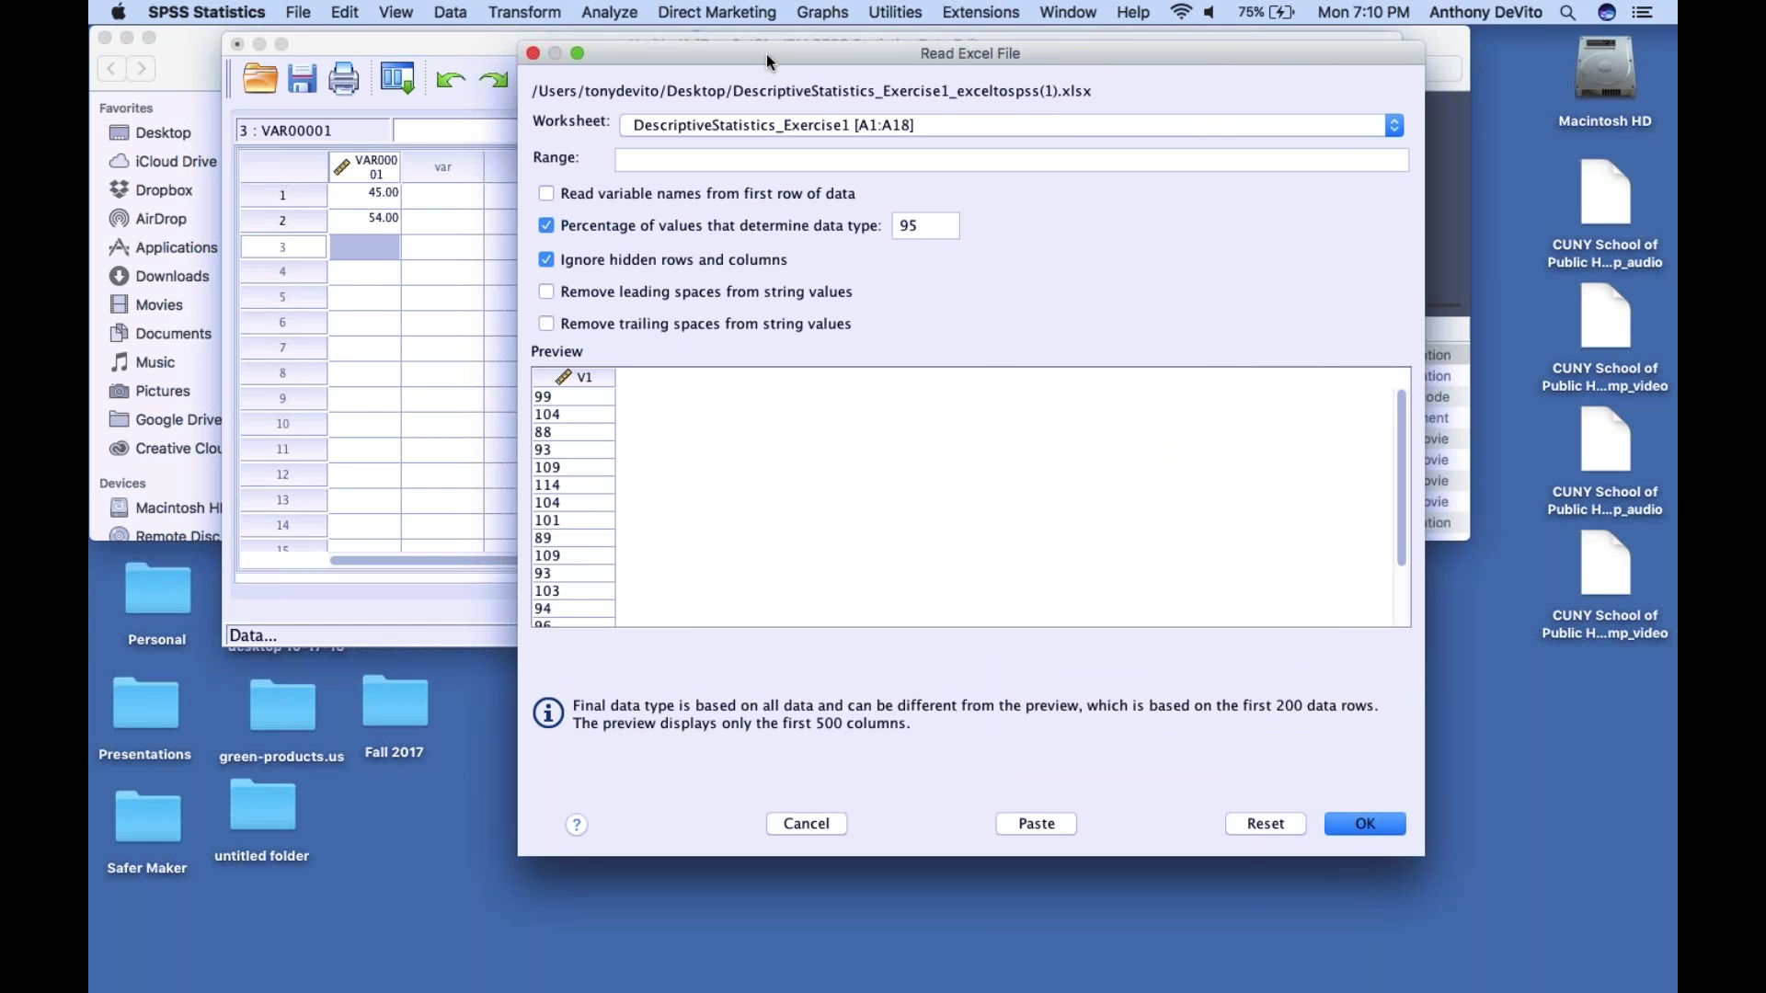
pyautogui.click(532, 54)
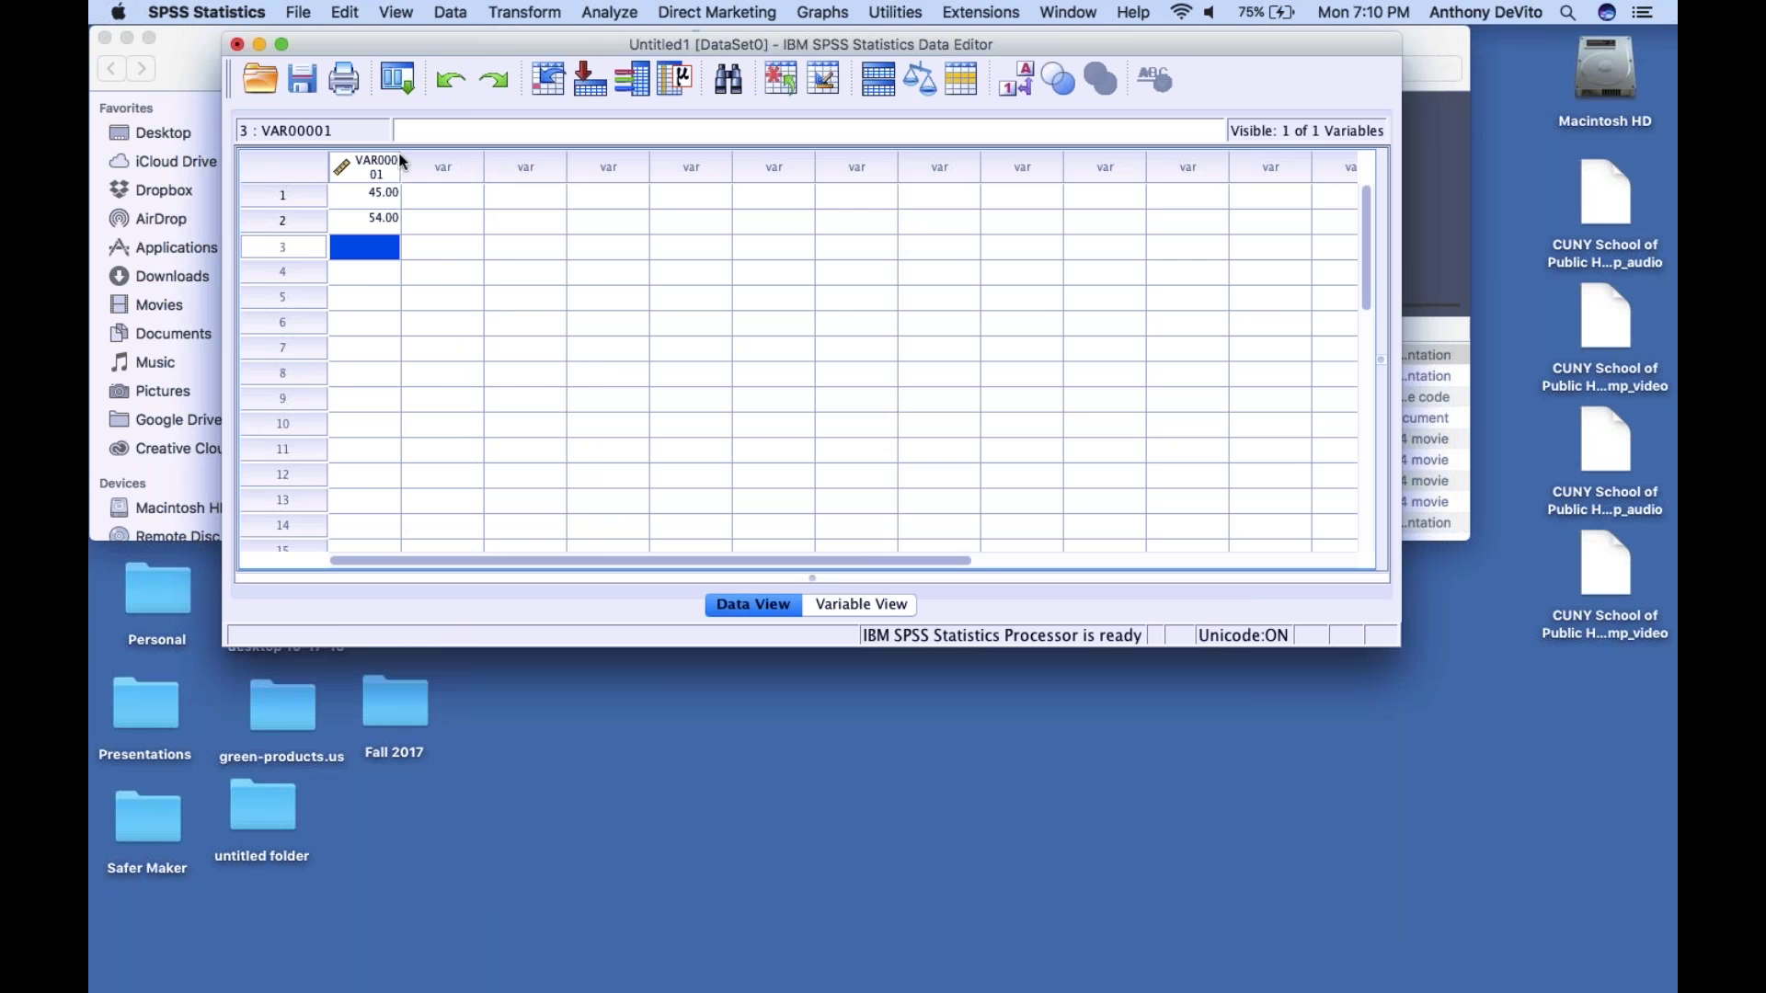
# Open DescriptiveStatistics_Exercise1_exceltospss(1).xlsx from the Desktop as an Excel data file
pyautogui.click(297, 11)
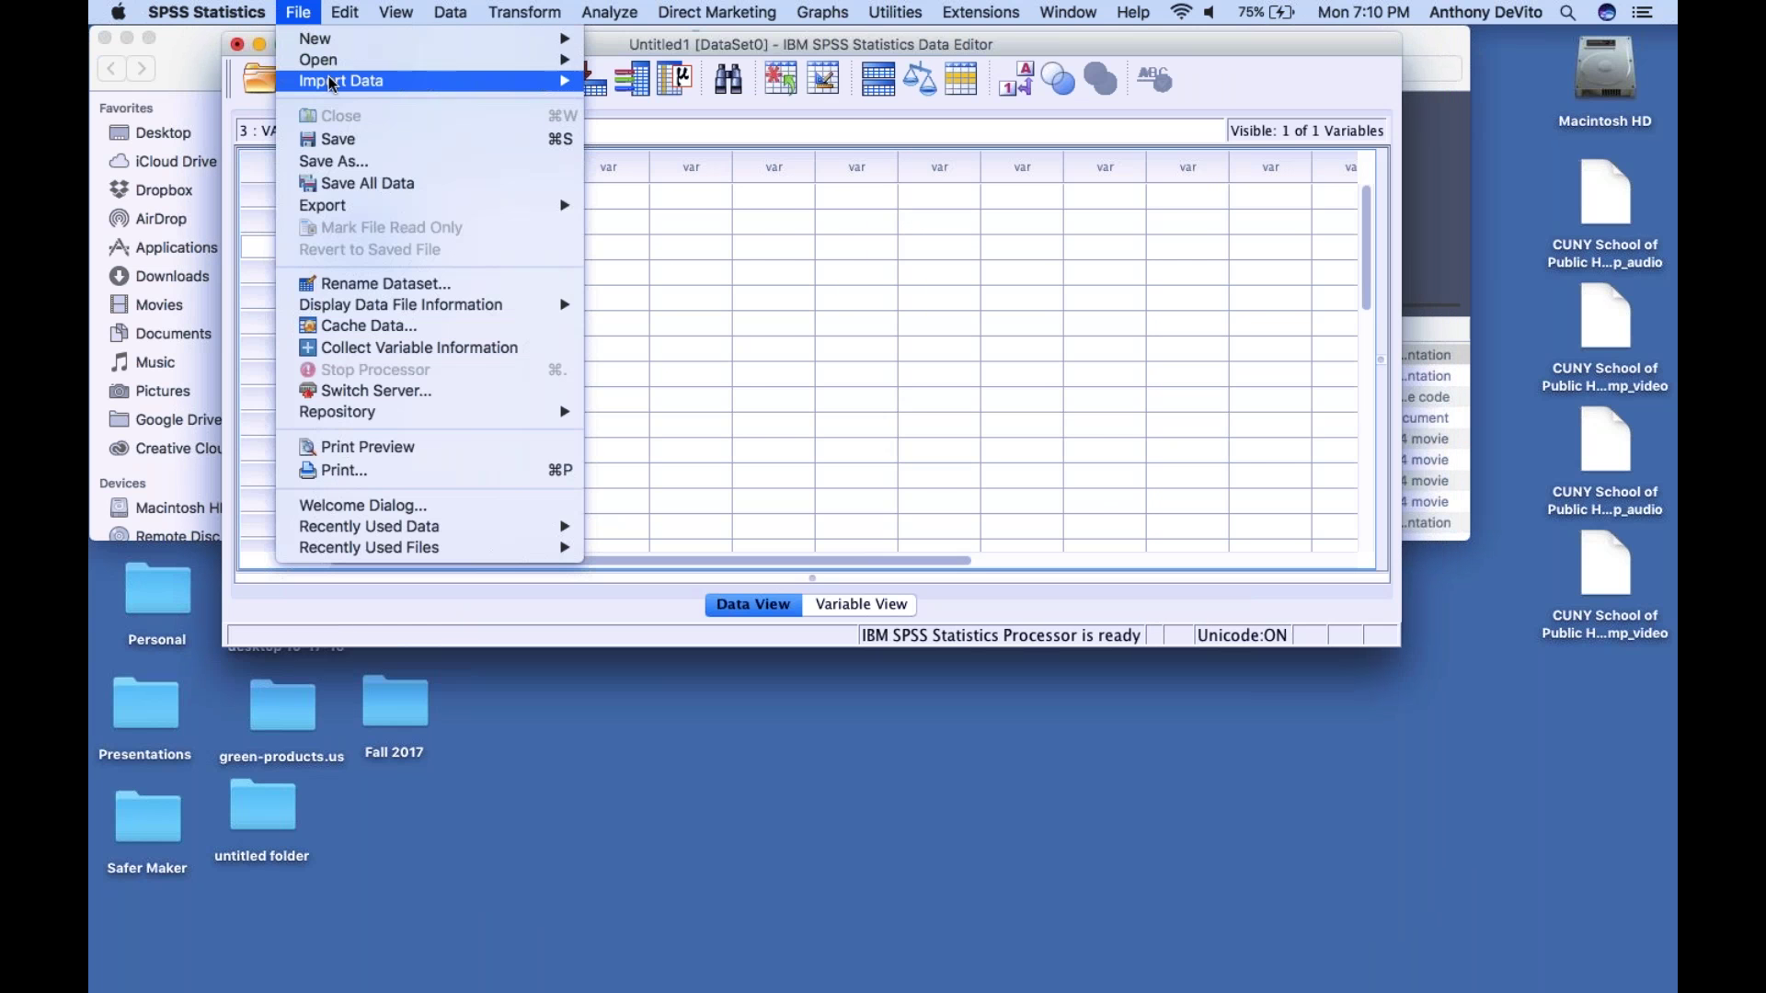
pyautogui.moveTo(414, 60)
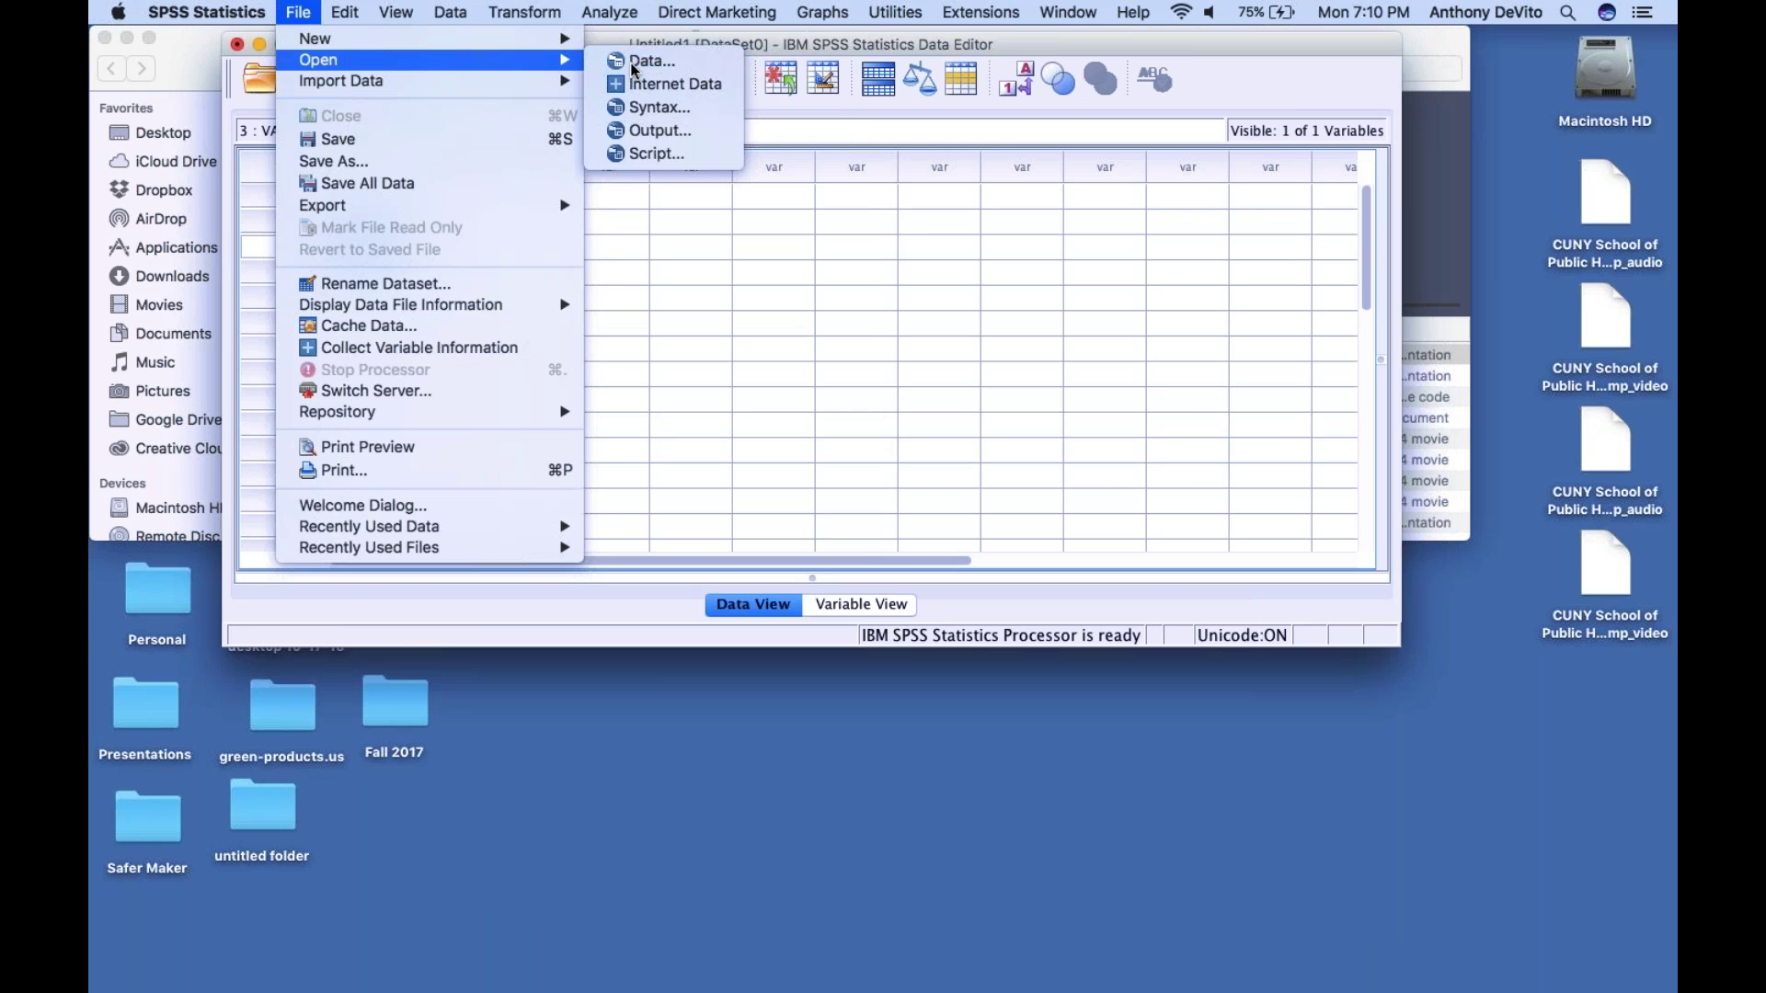
pyautogui.click(635, 63)
pyautogui.click(824, 426)
pyautogui.click(805, 471)
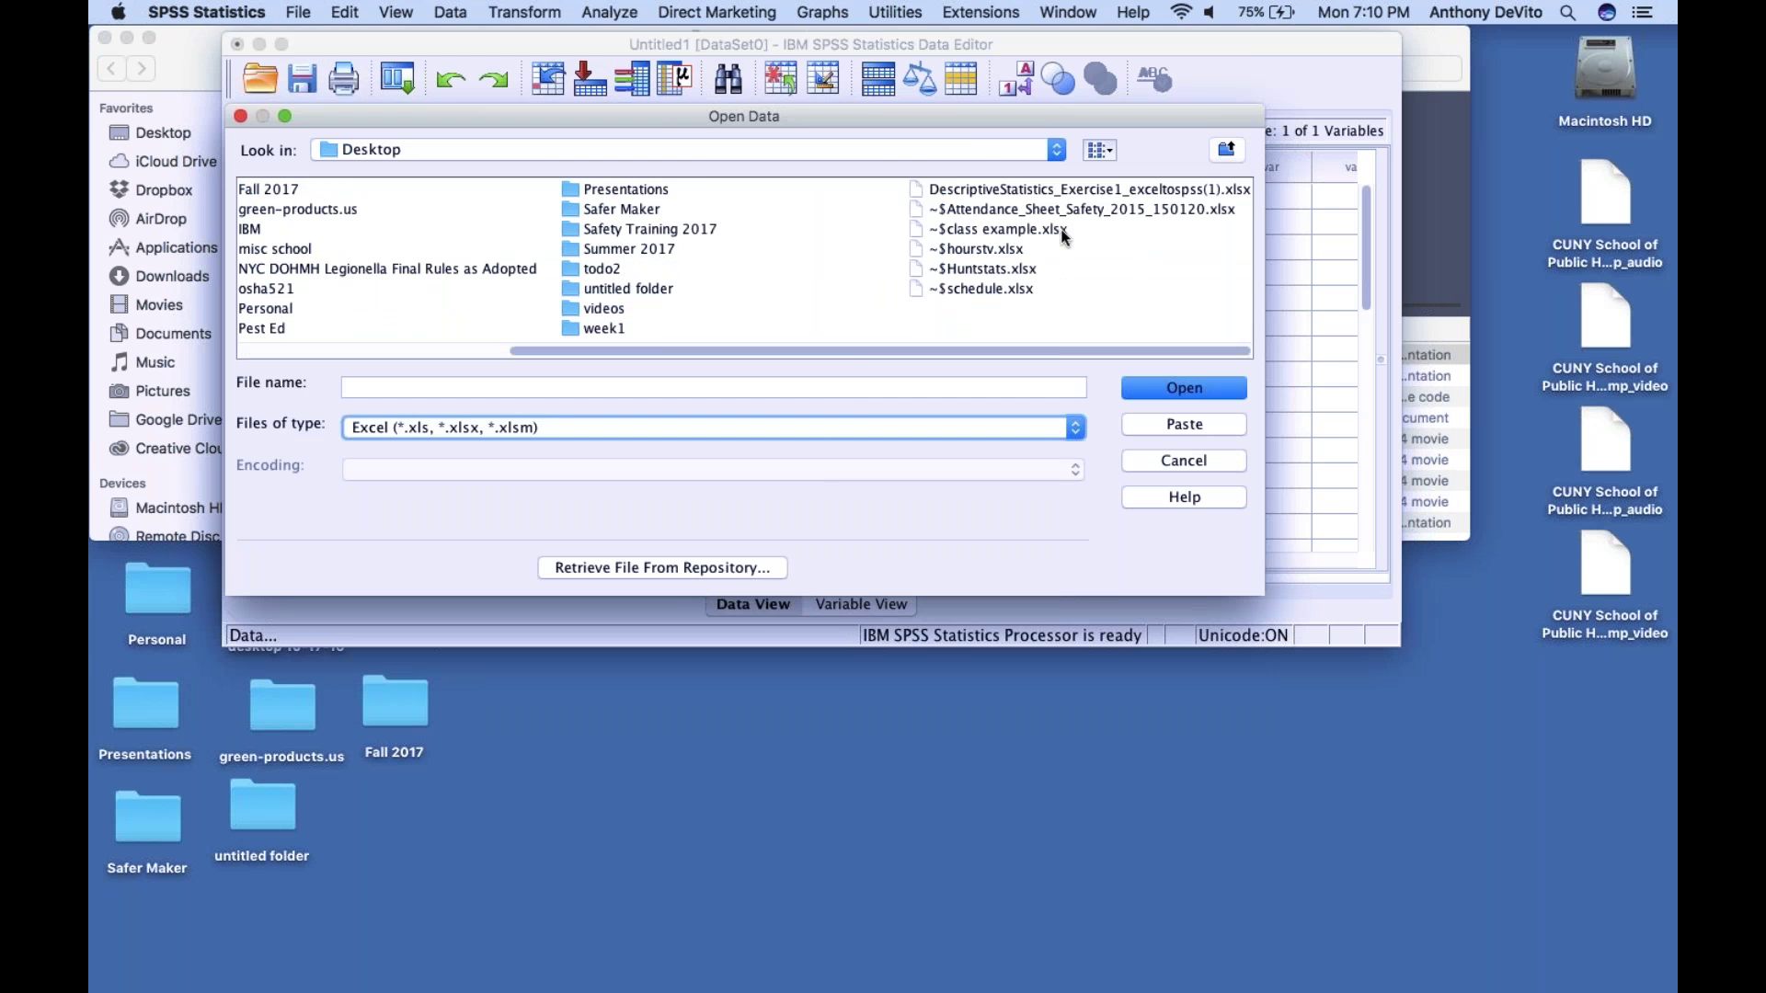
pyautogui.doubleClick(1072, 189)
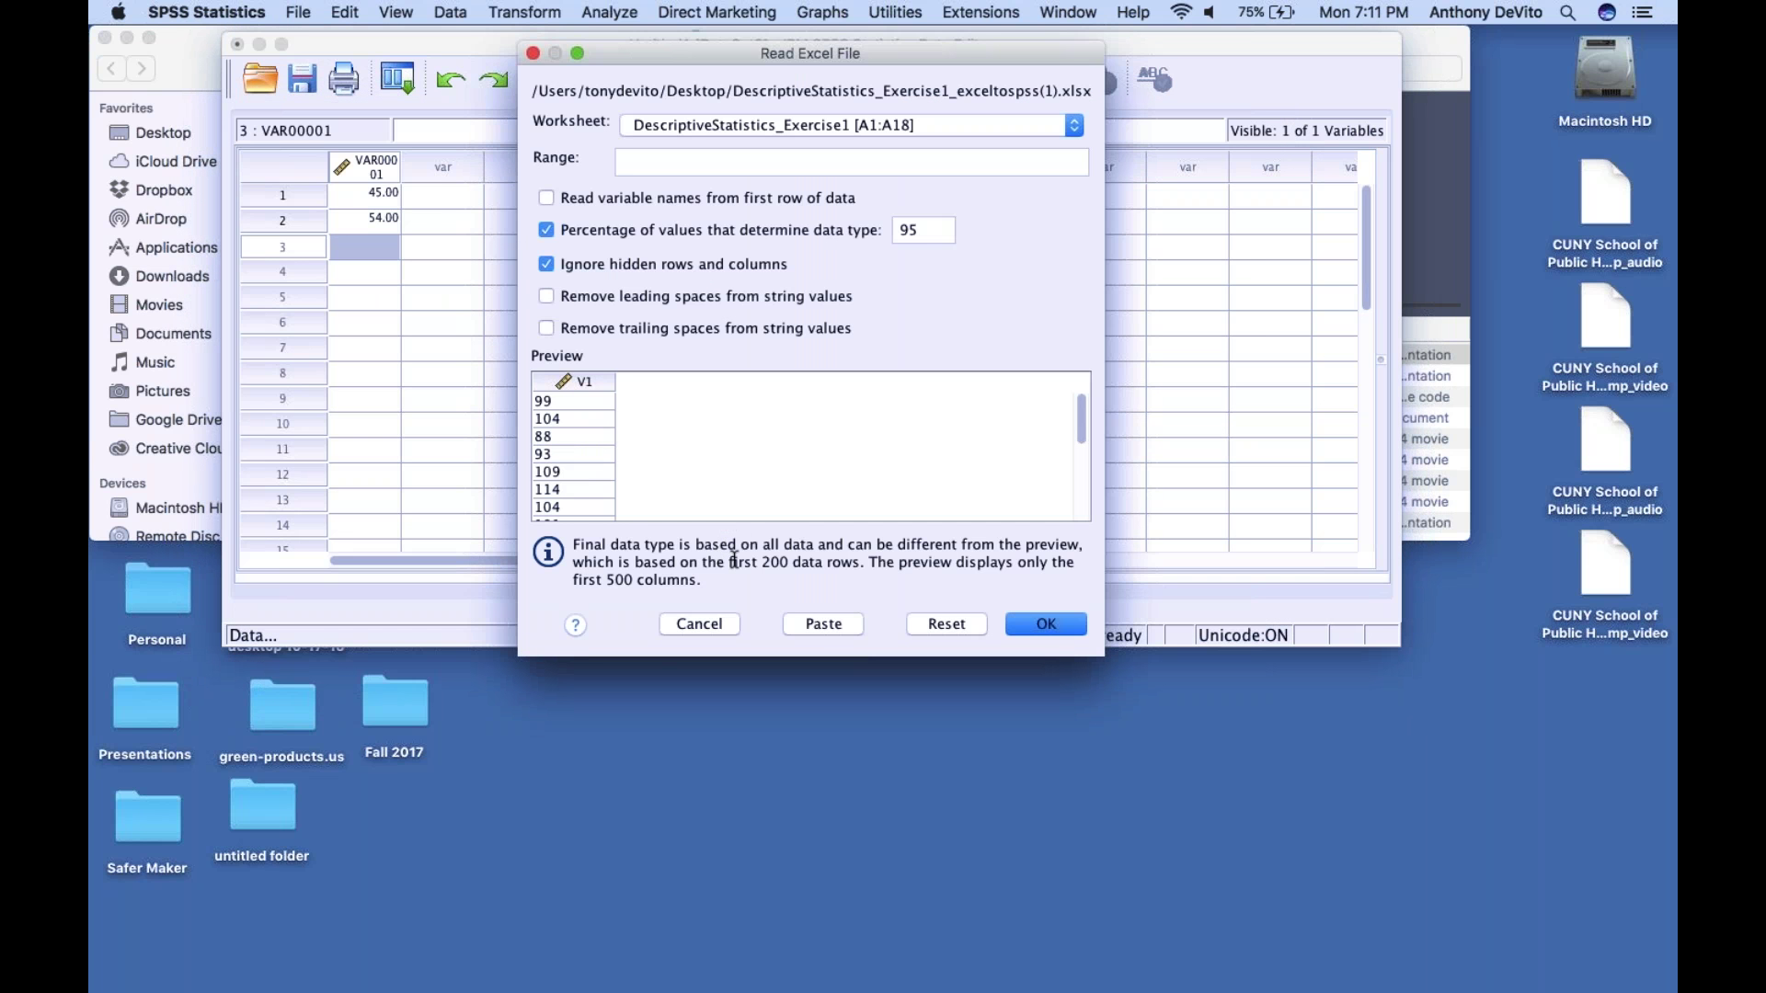
# Import the DescriptiveStatistics_Exercise1 worksheet without reading variable names from the first row, and look through the imported cases
pyautogui.click(874, 123)
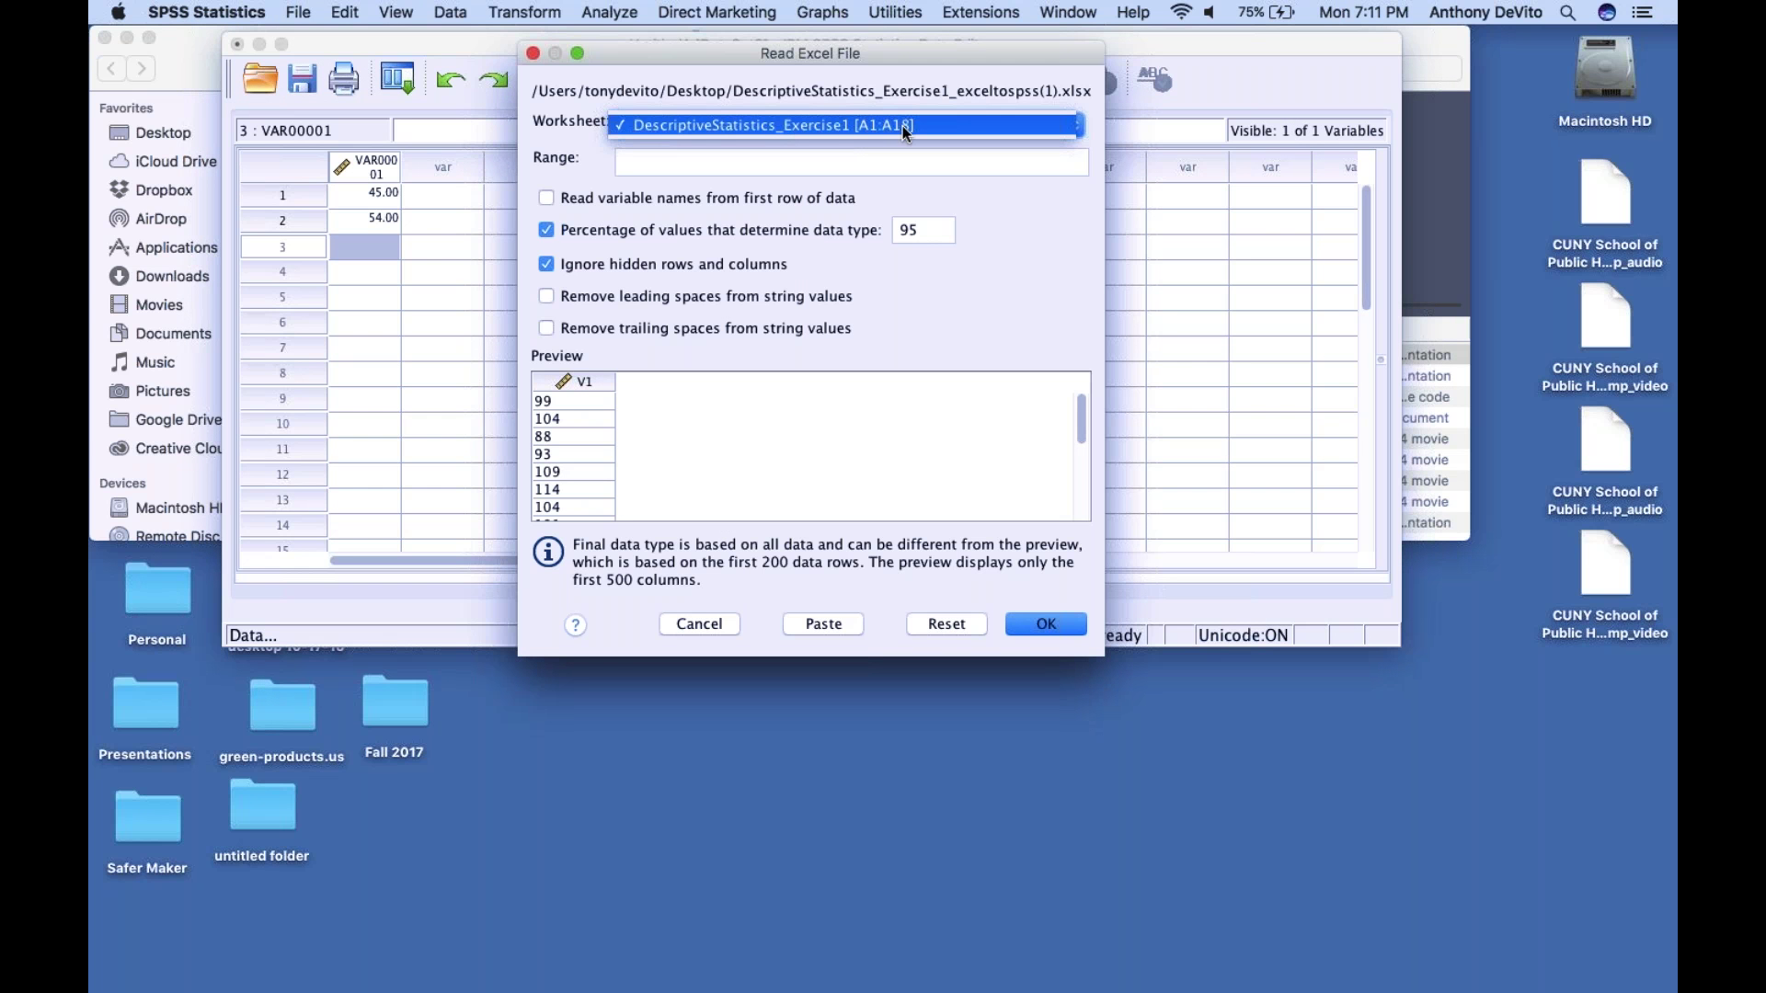
pyautogui.click(903, 47)
pyautogui.moveTo(903, 47); pyautogui.dragTo(846, 118)
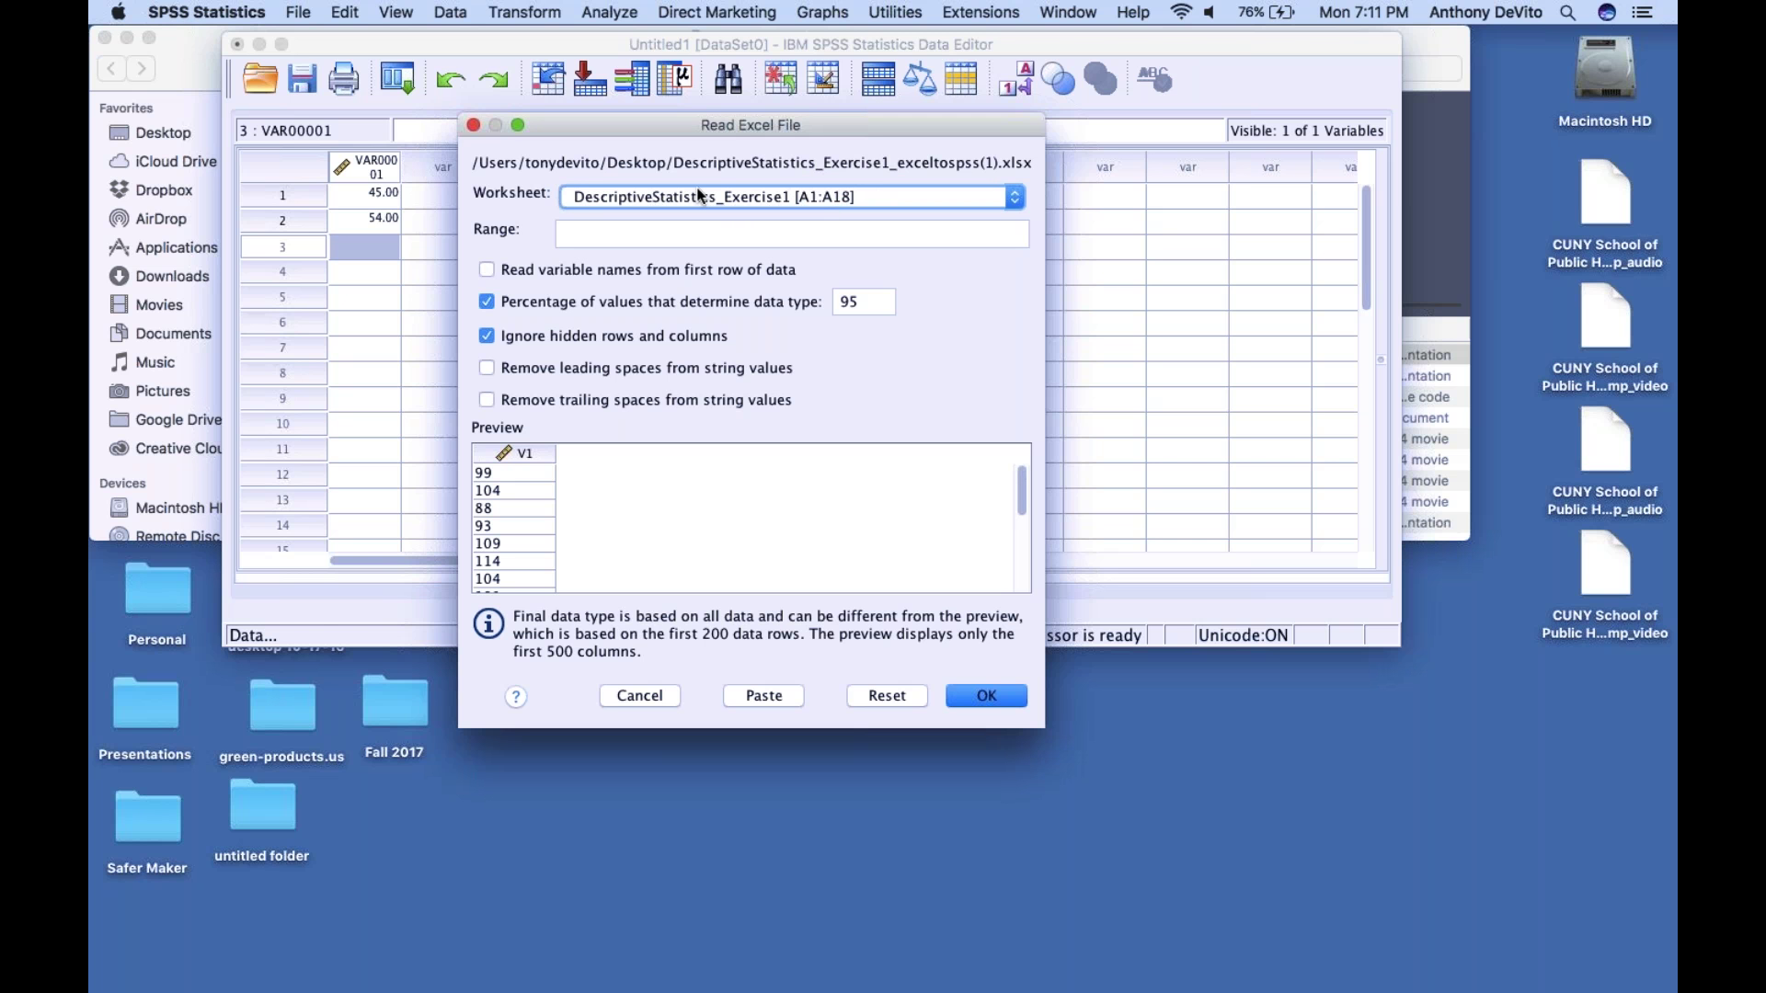
pyautogui.click(486, 269)
pyautogui.click(551, 268)
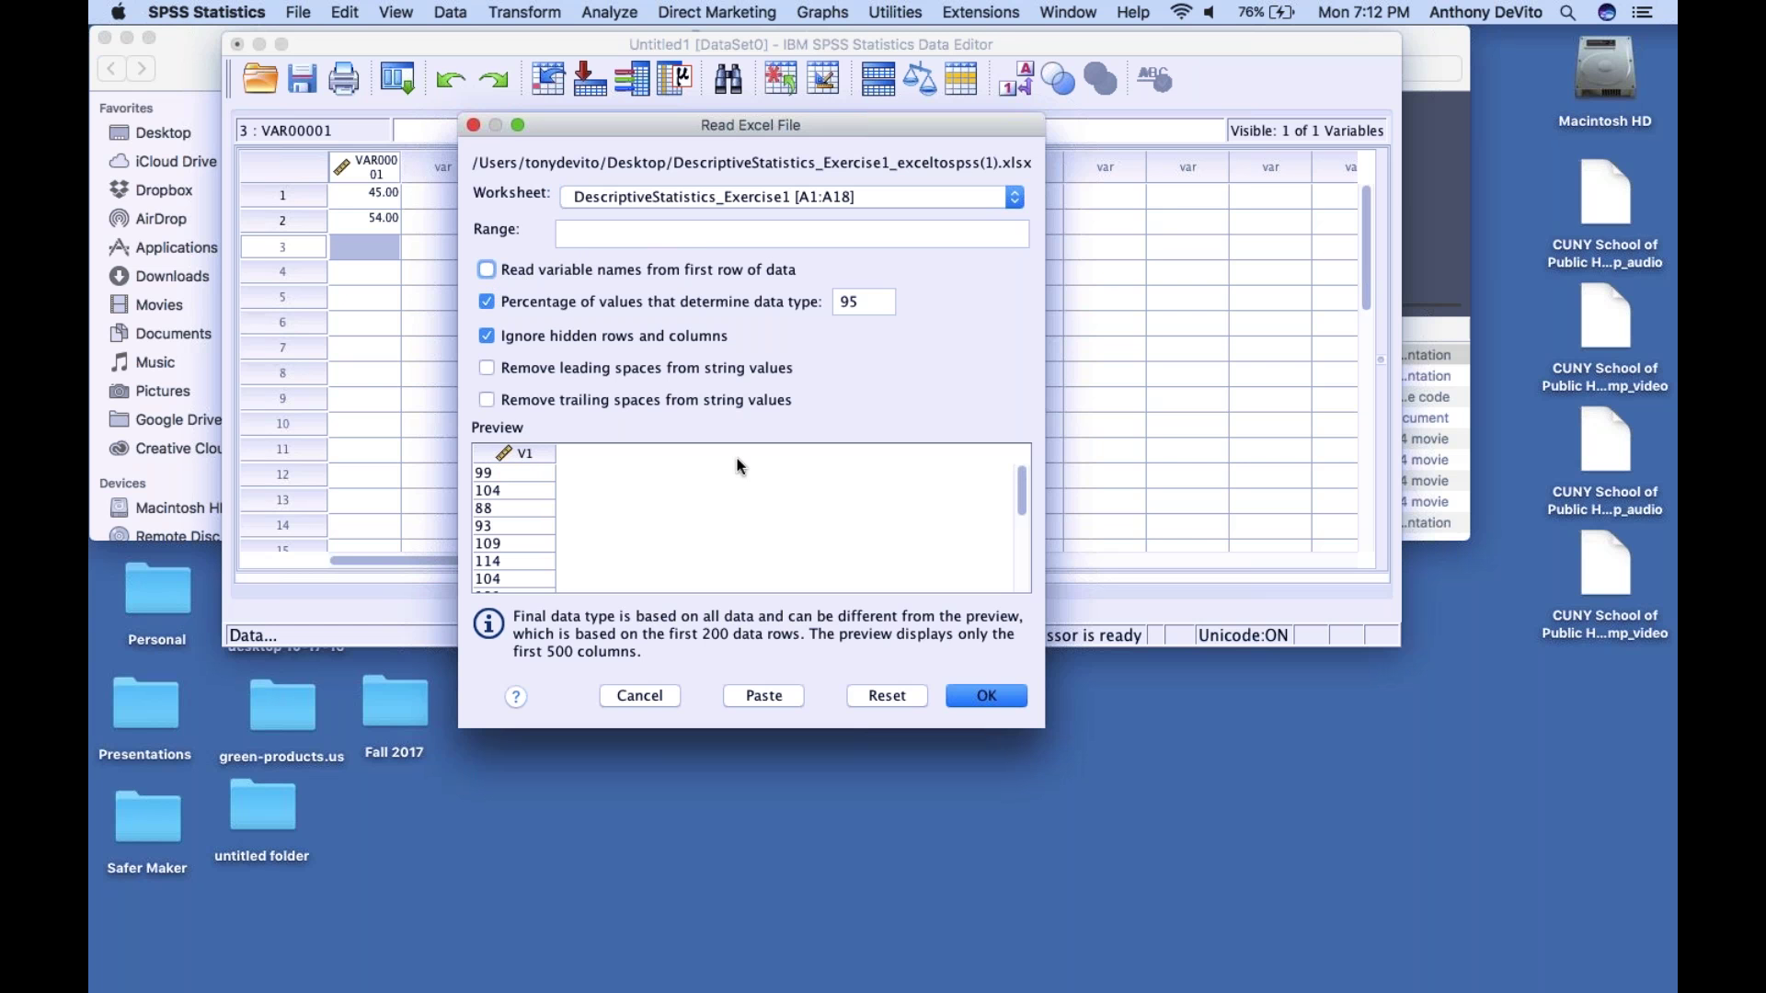
pyautogui.click(986, 696)
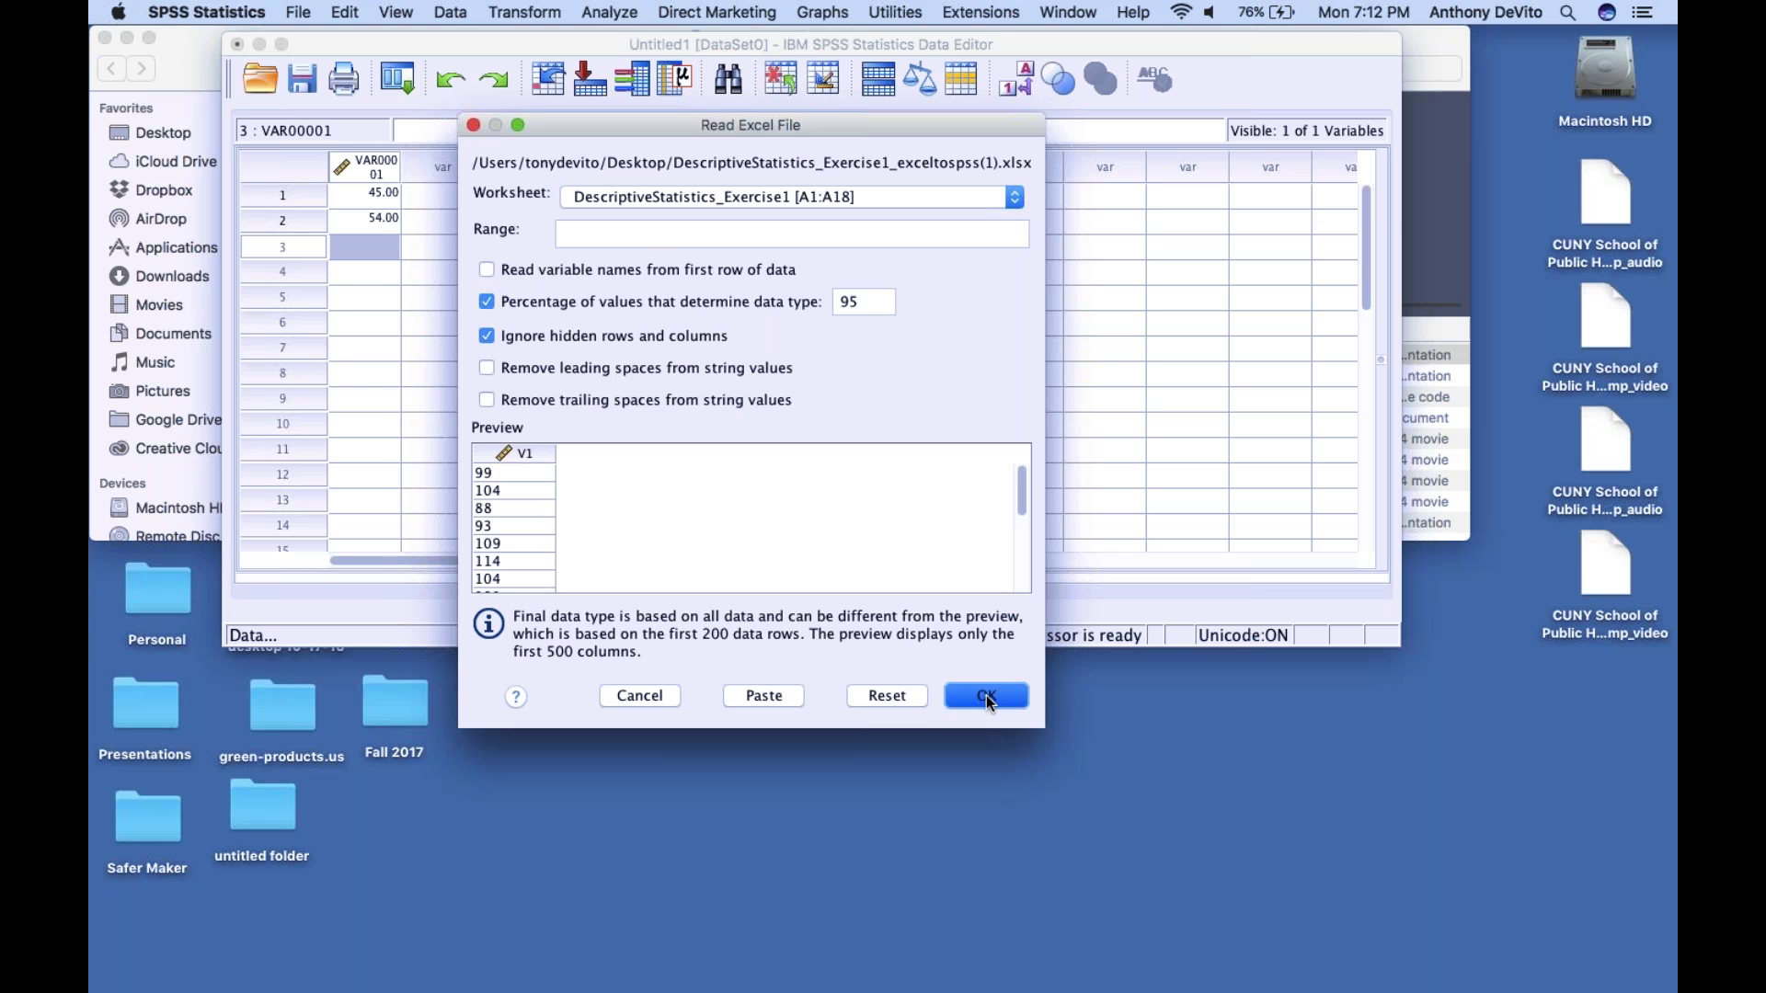
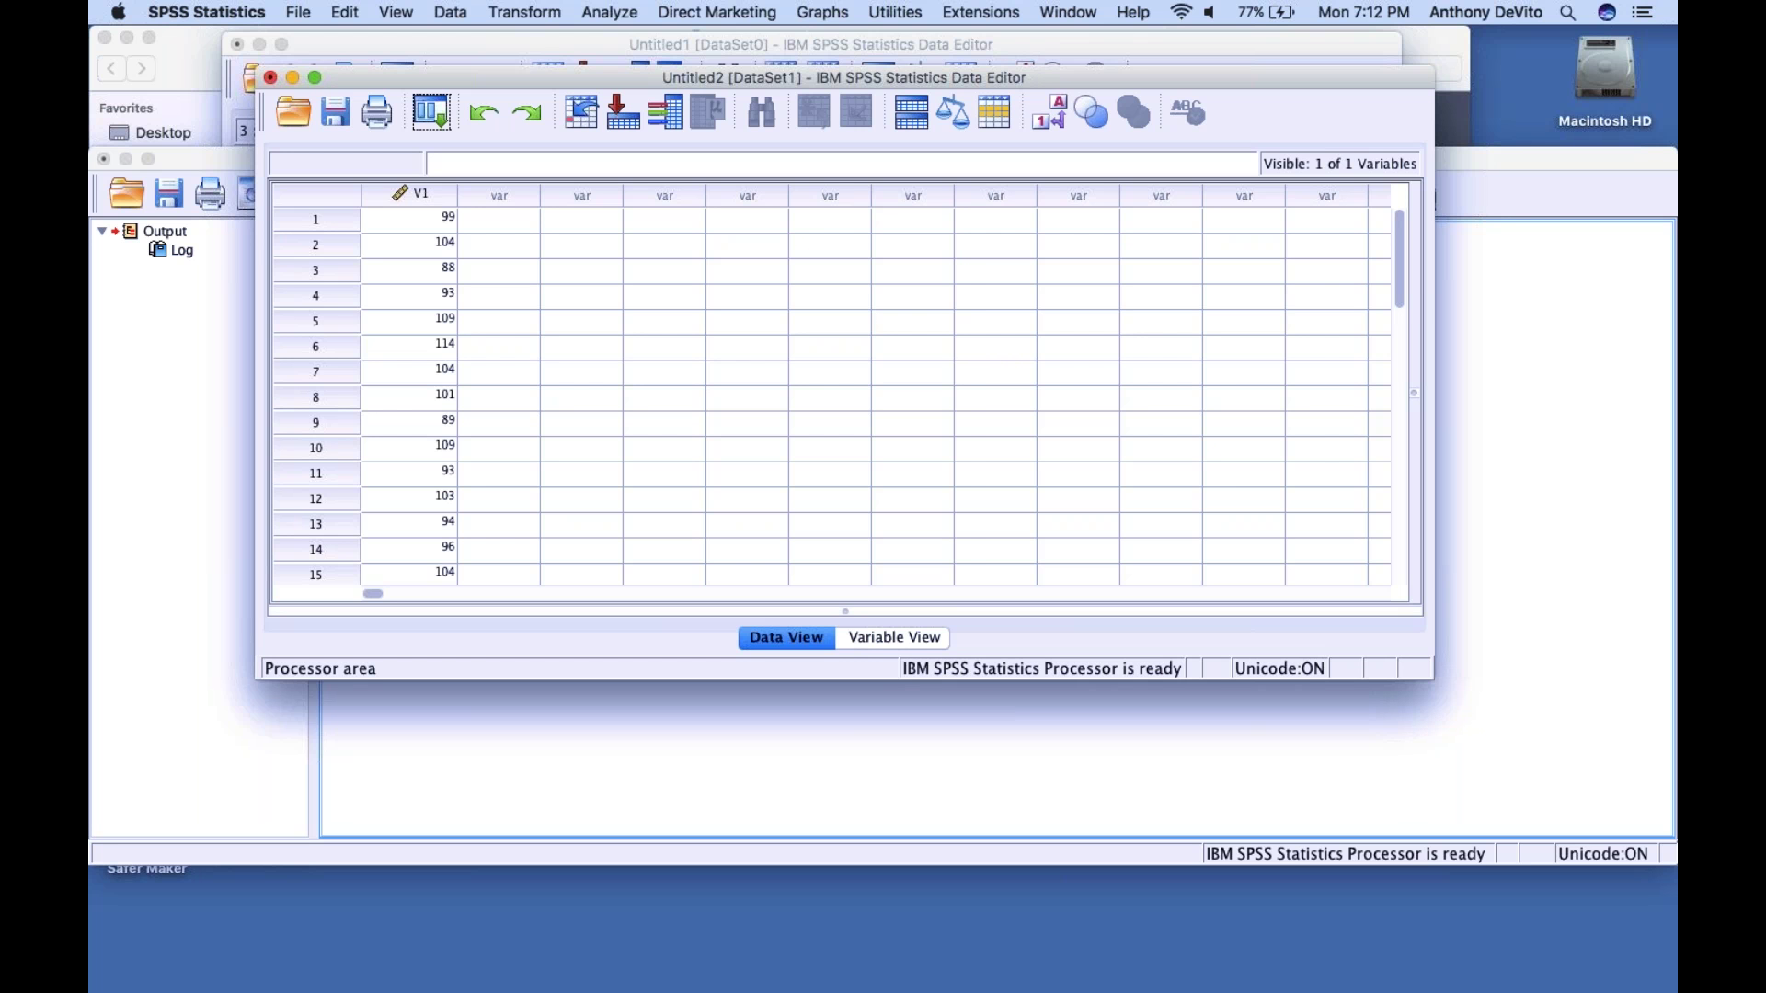
pyautogui.scroll(-4, 498, 429)
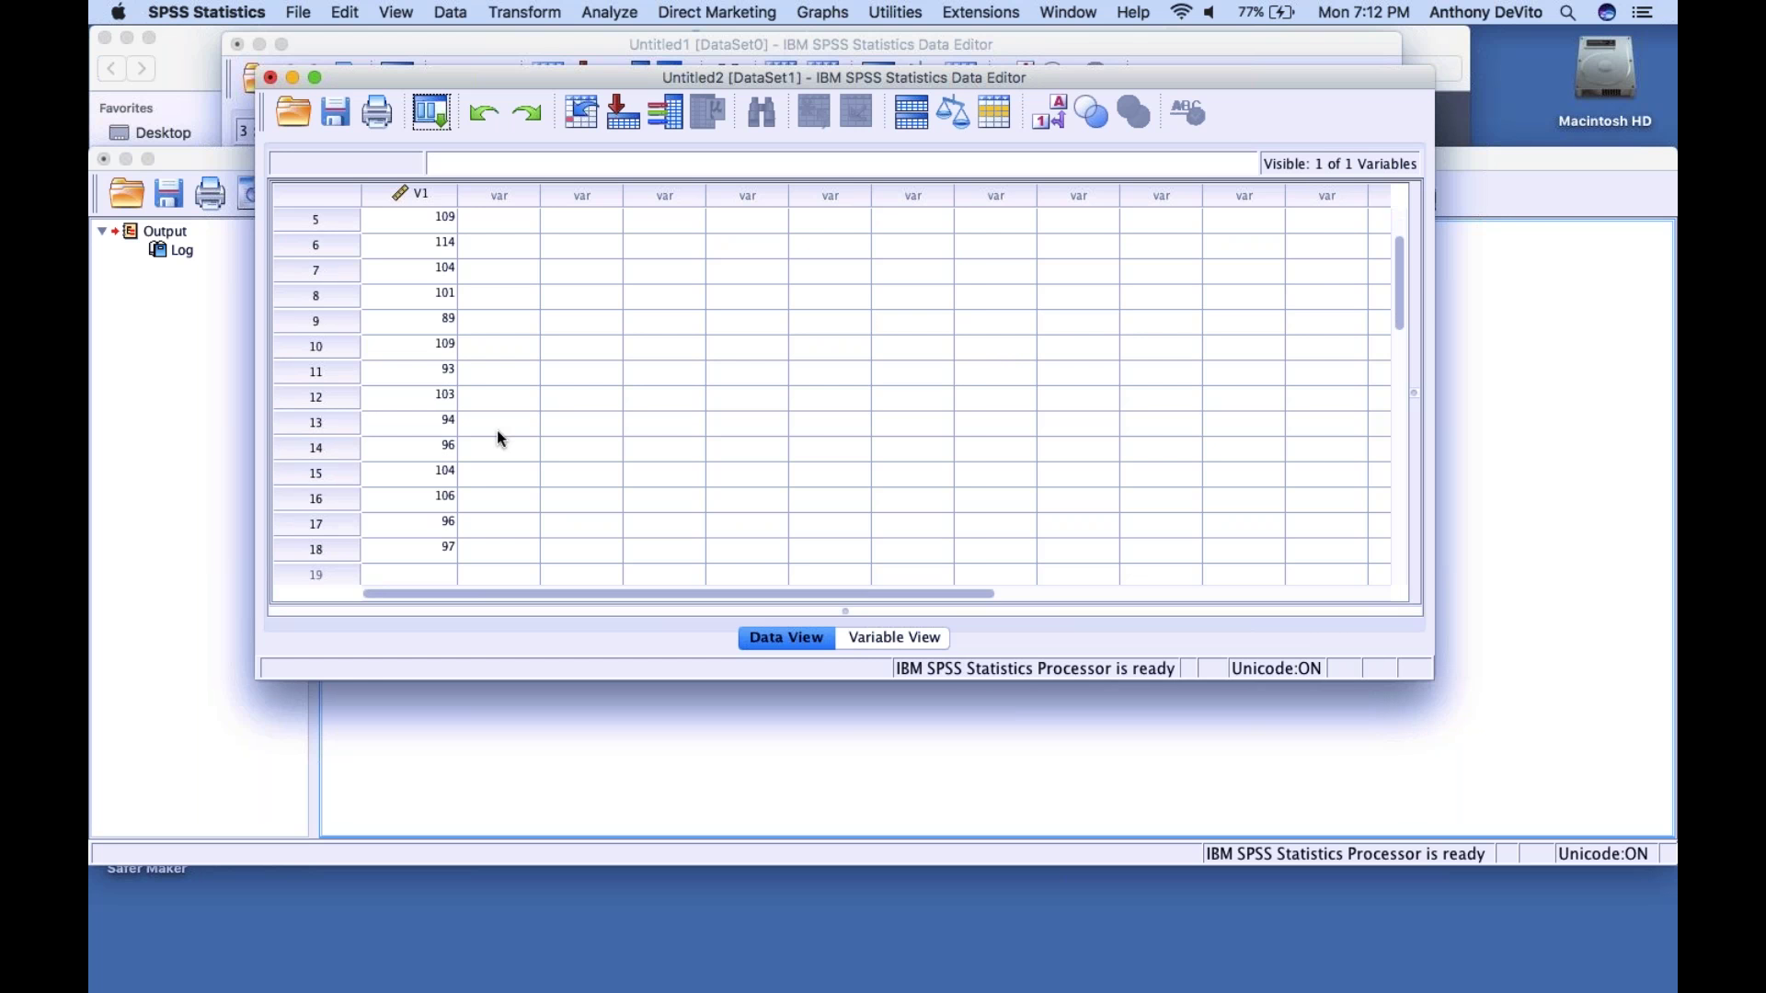
pyautogui.scroll(-1, 497, 437)
pyautogui.scroll(5, 498, 439)
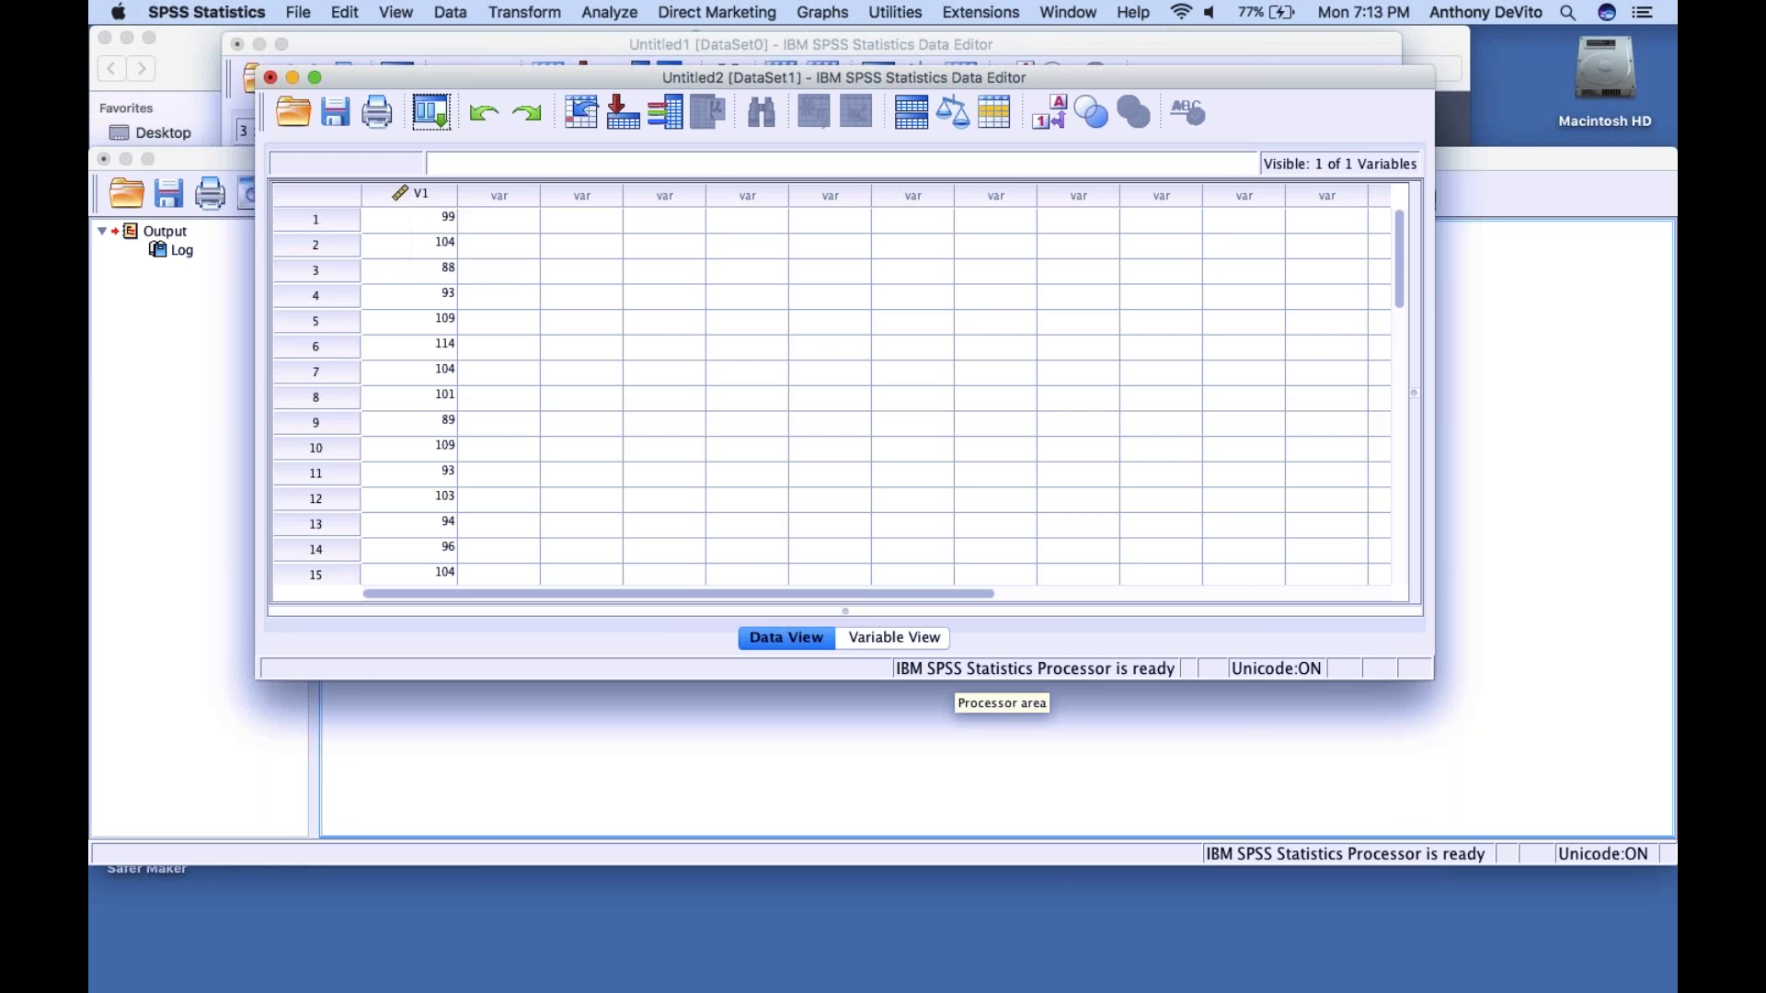
# Rename the imported variable V1 as BP0605 in Variable View
pyautogui.click(904, 639)
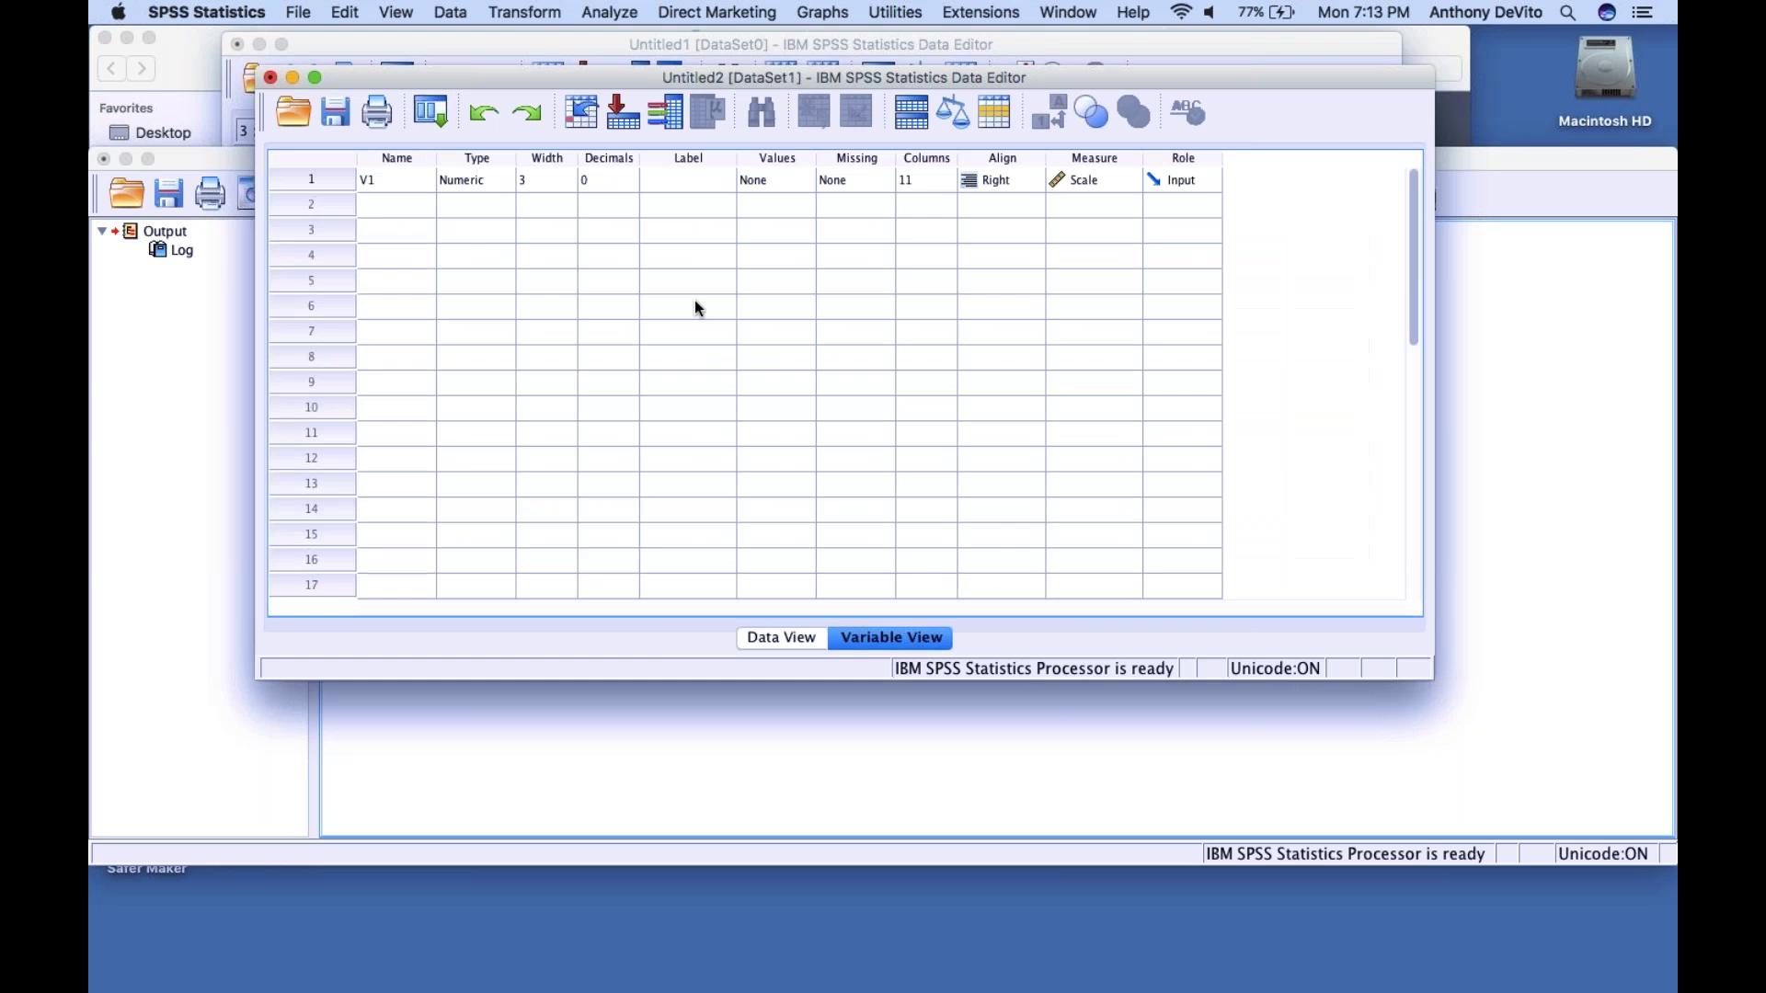
pyautogui.click(397, 182)
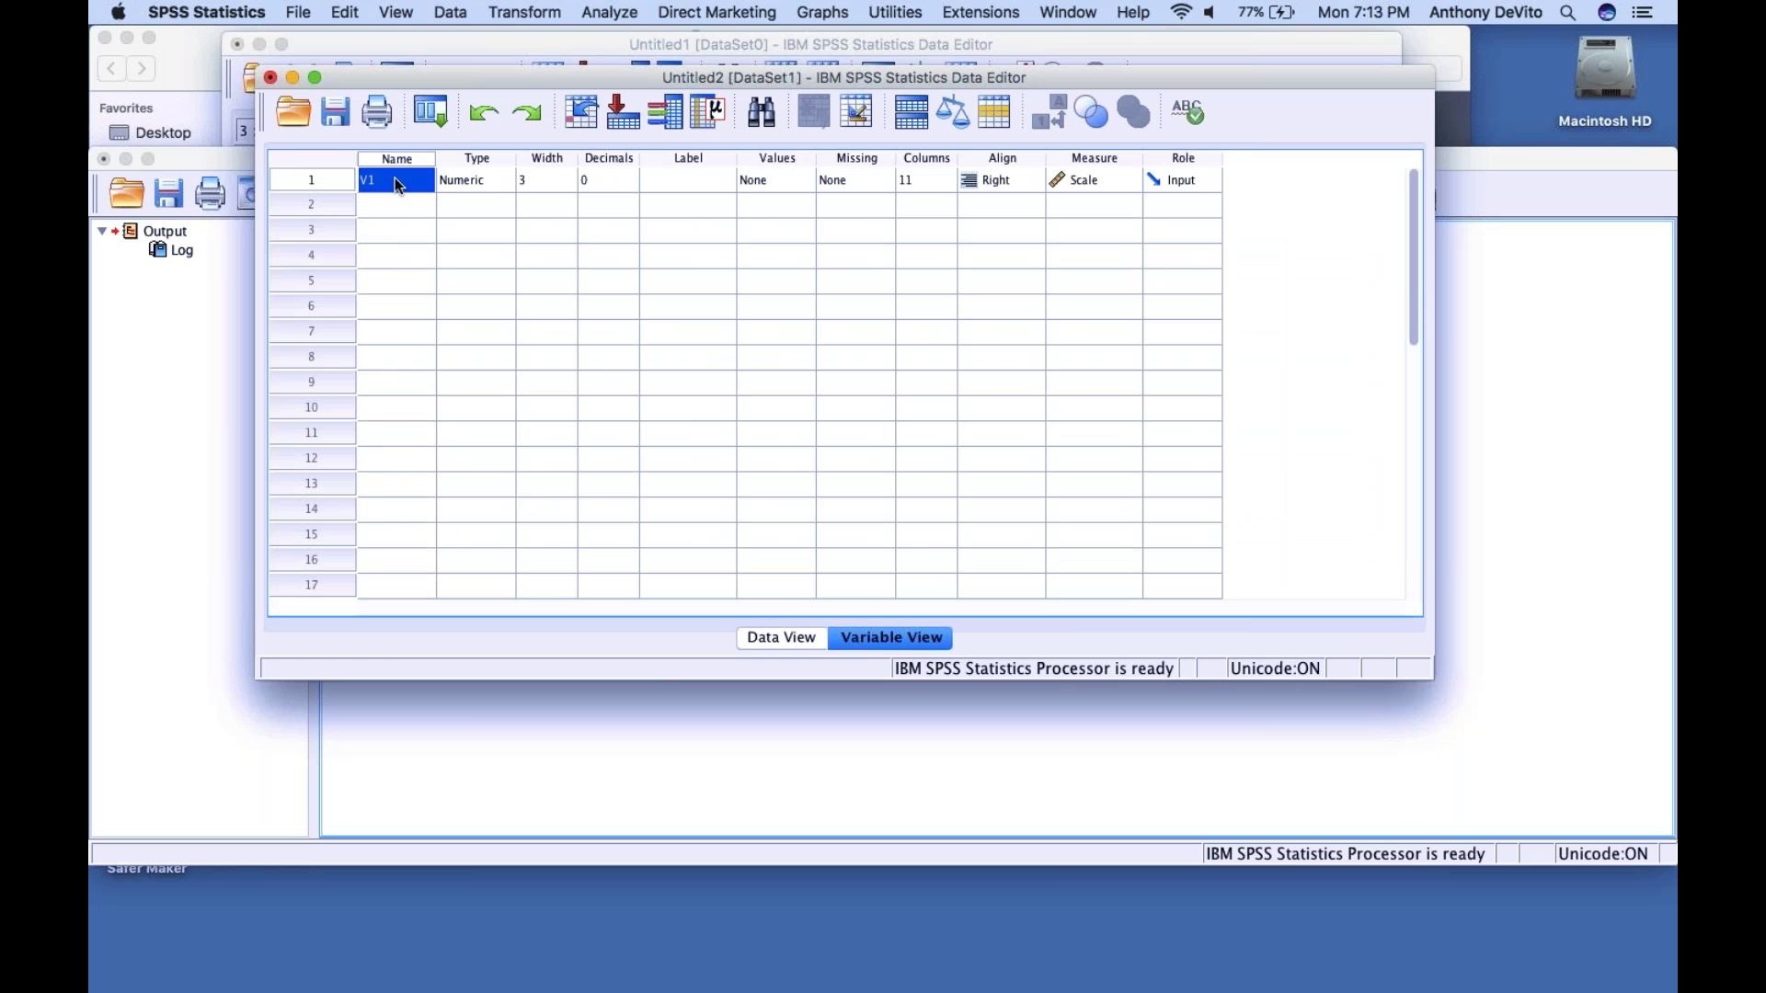
pyautogui.doubleClick(396, 179)
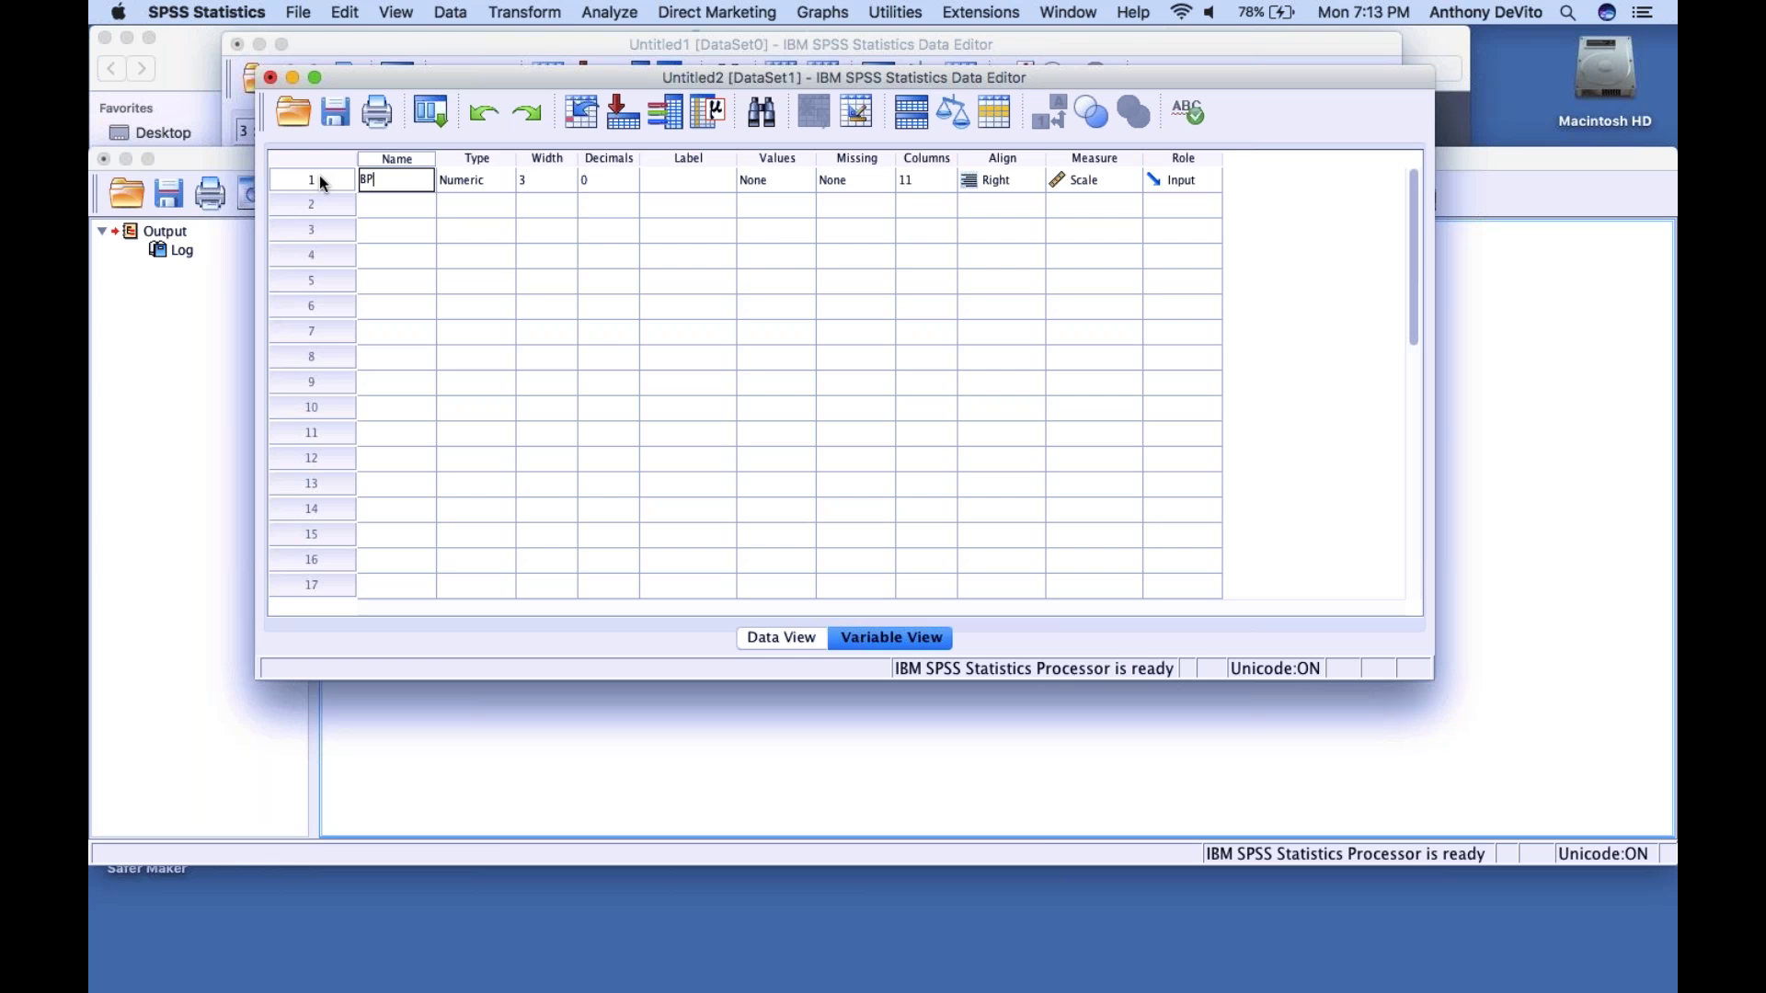
pyautogui.write('0605')
# Set the label of variable BP0605 to Blood Pressure White Males
pyautogui.click(691, 158)
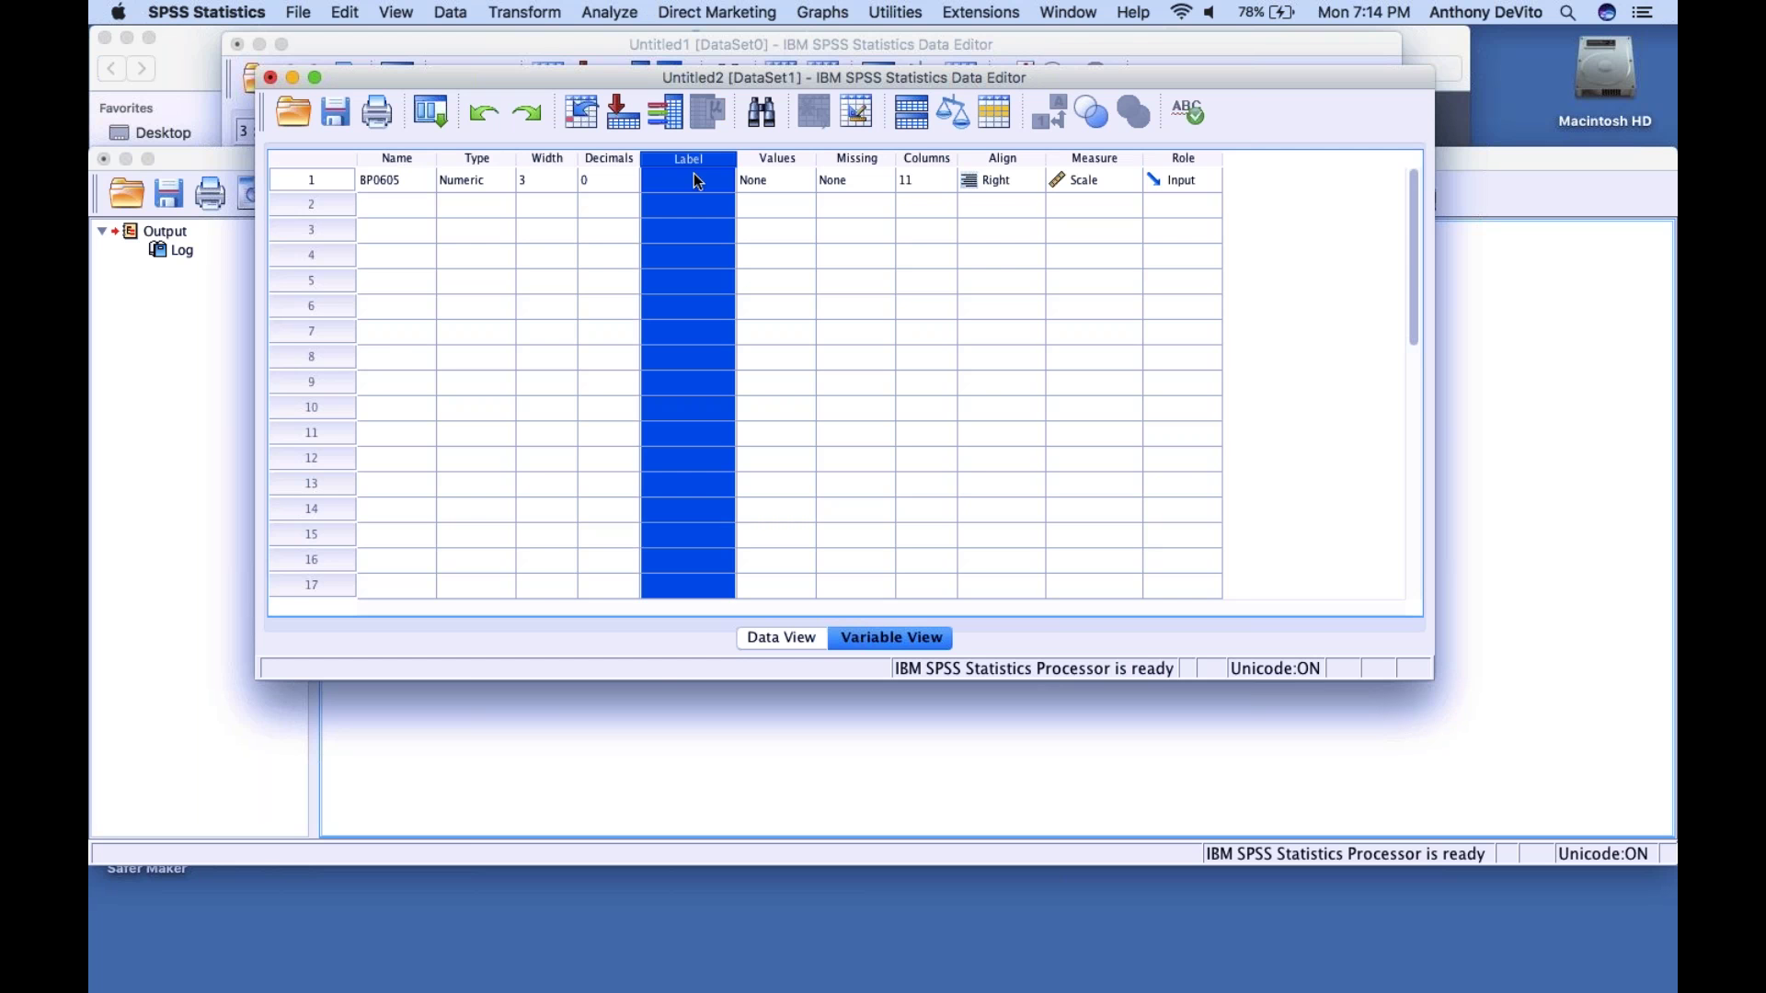
pyautogui.click(688, 179)
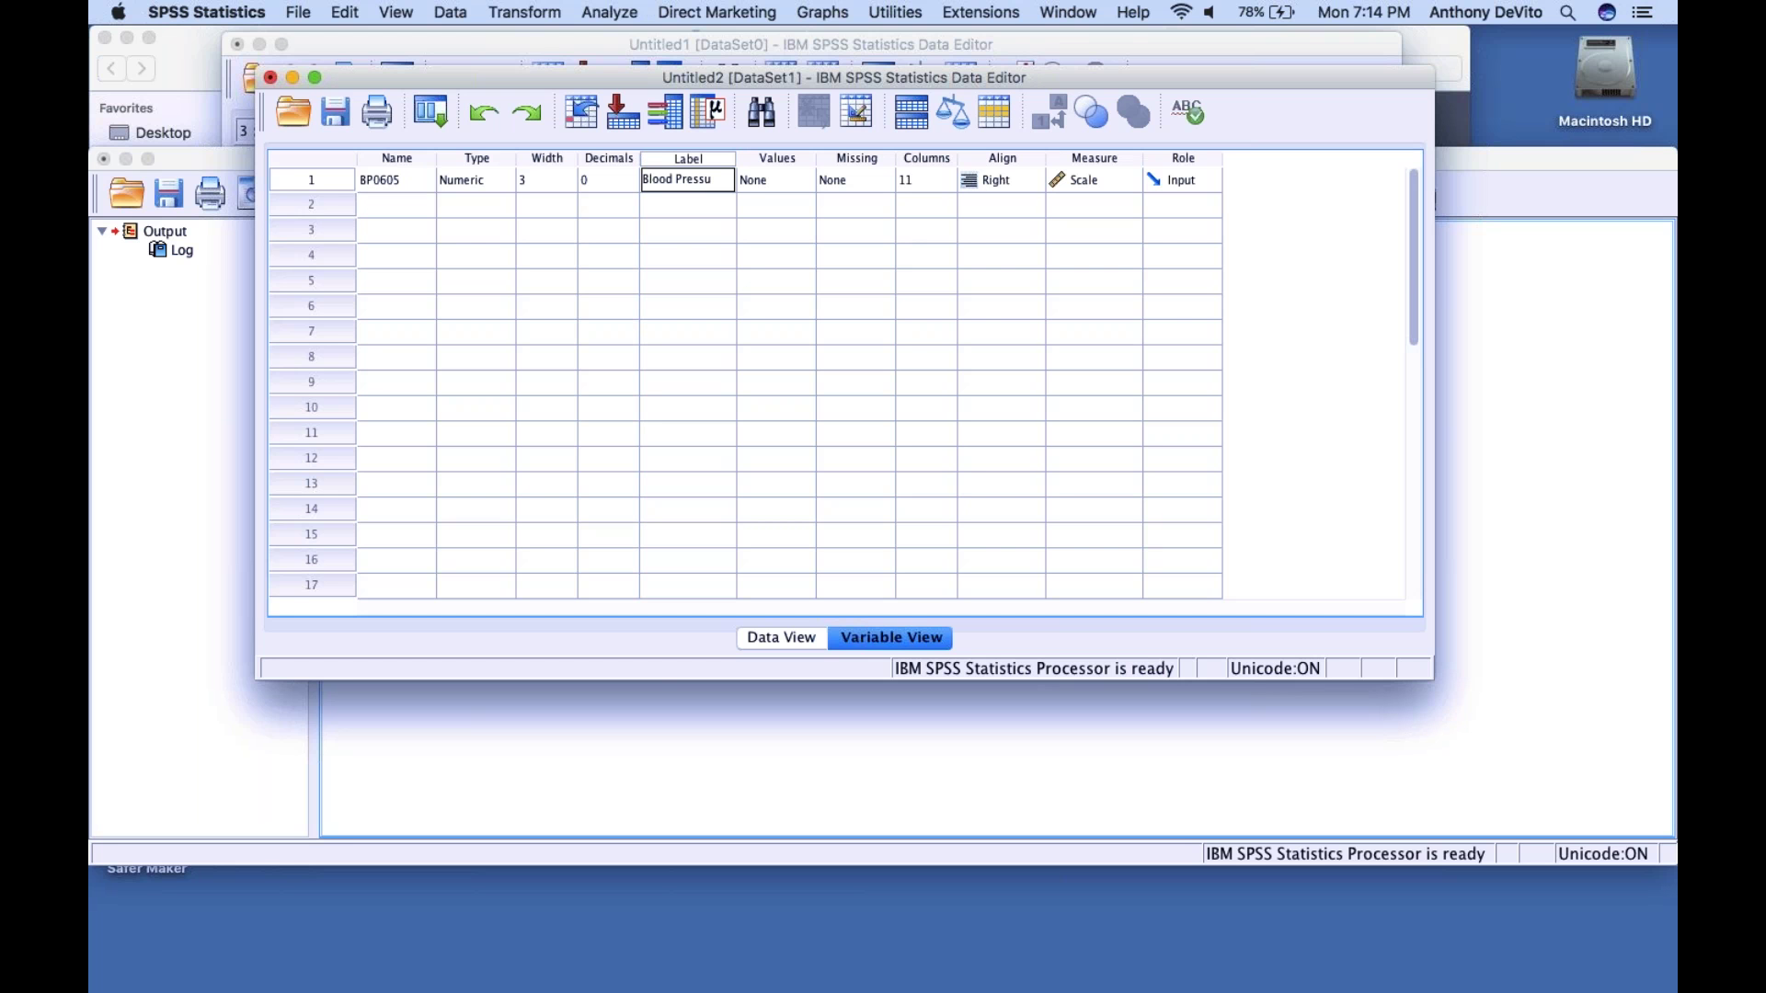
pyautogui.write('White Males')
pyautogui.click(719, 231)
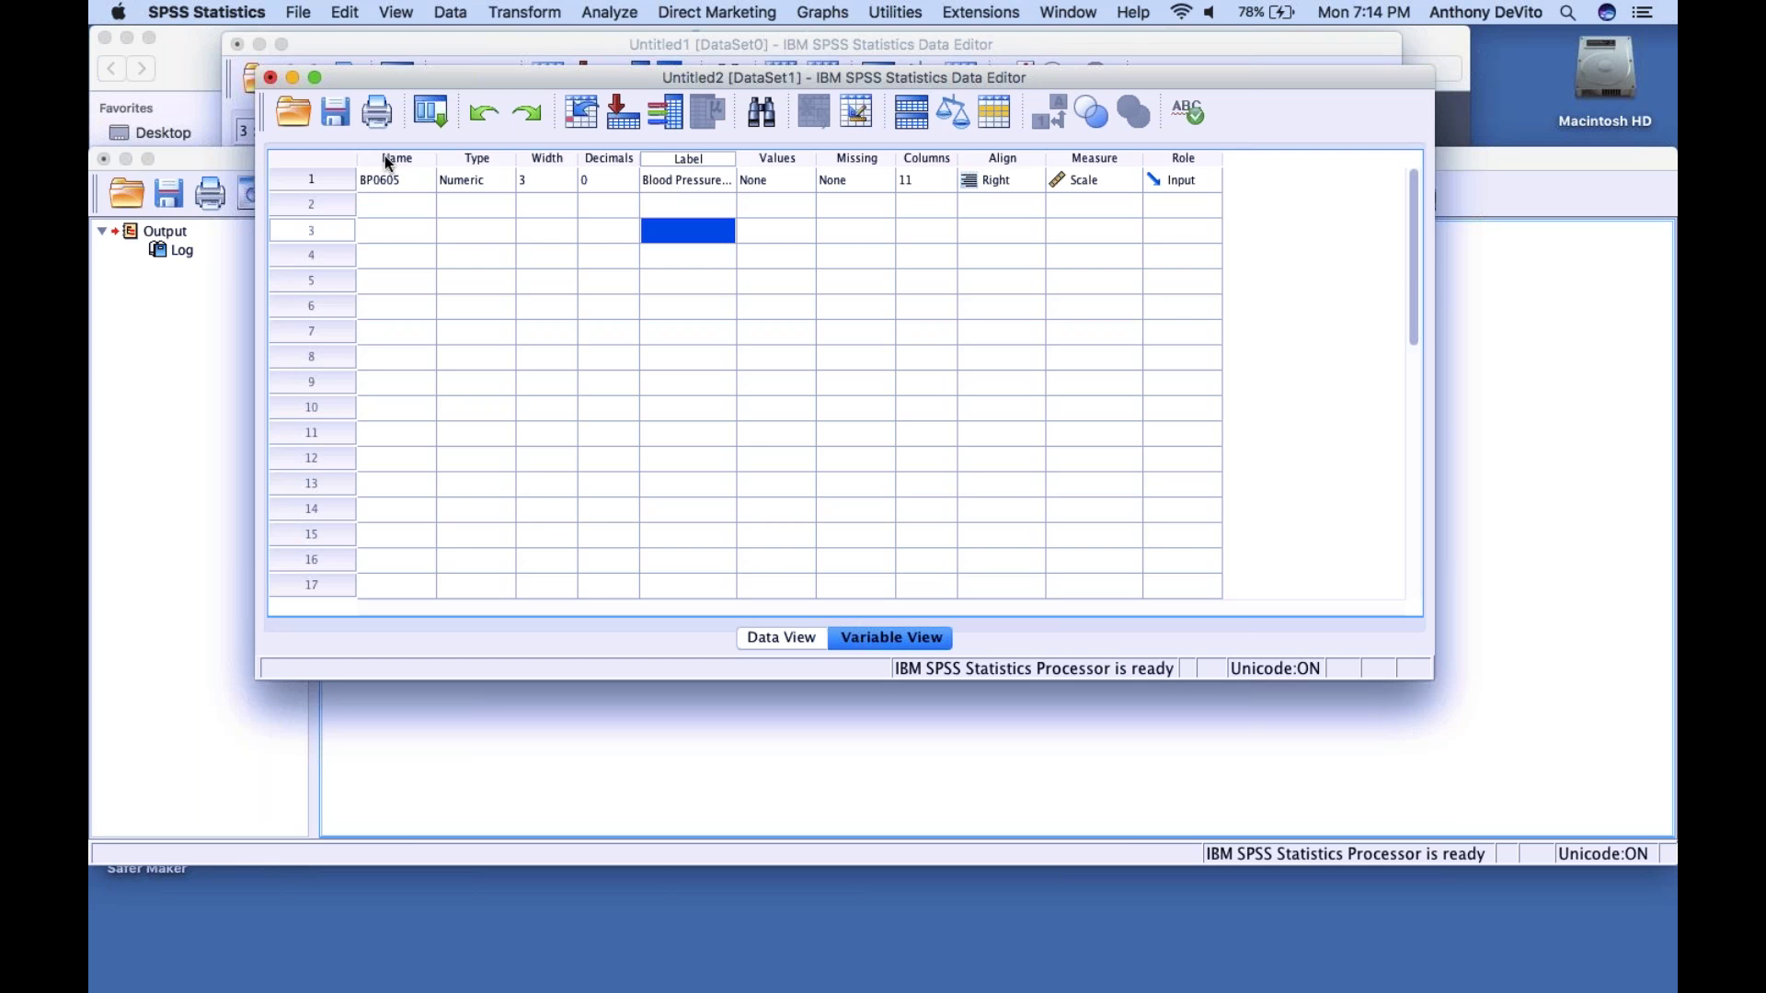
# Review the label, width, decimals and value label settings of variable BP0605 without changing them
pyautogui.click(688, 183)
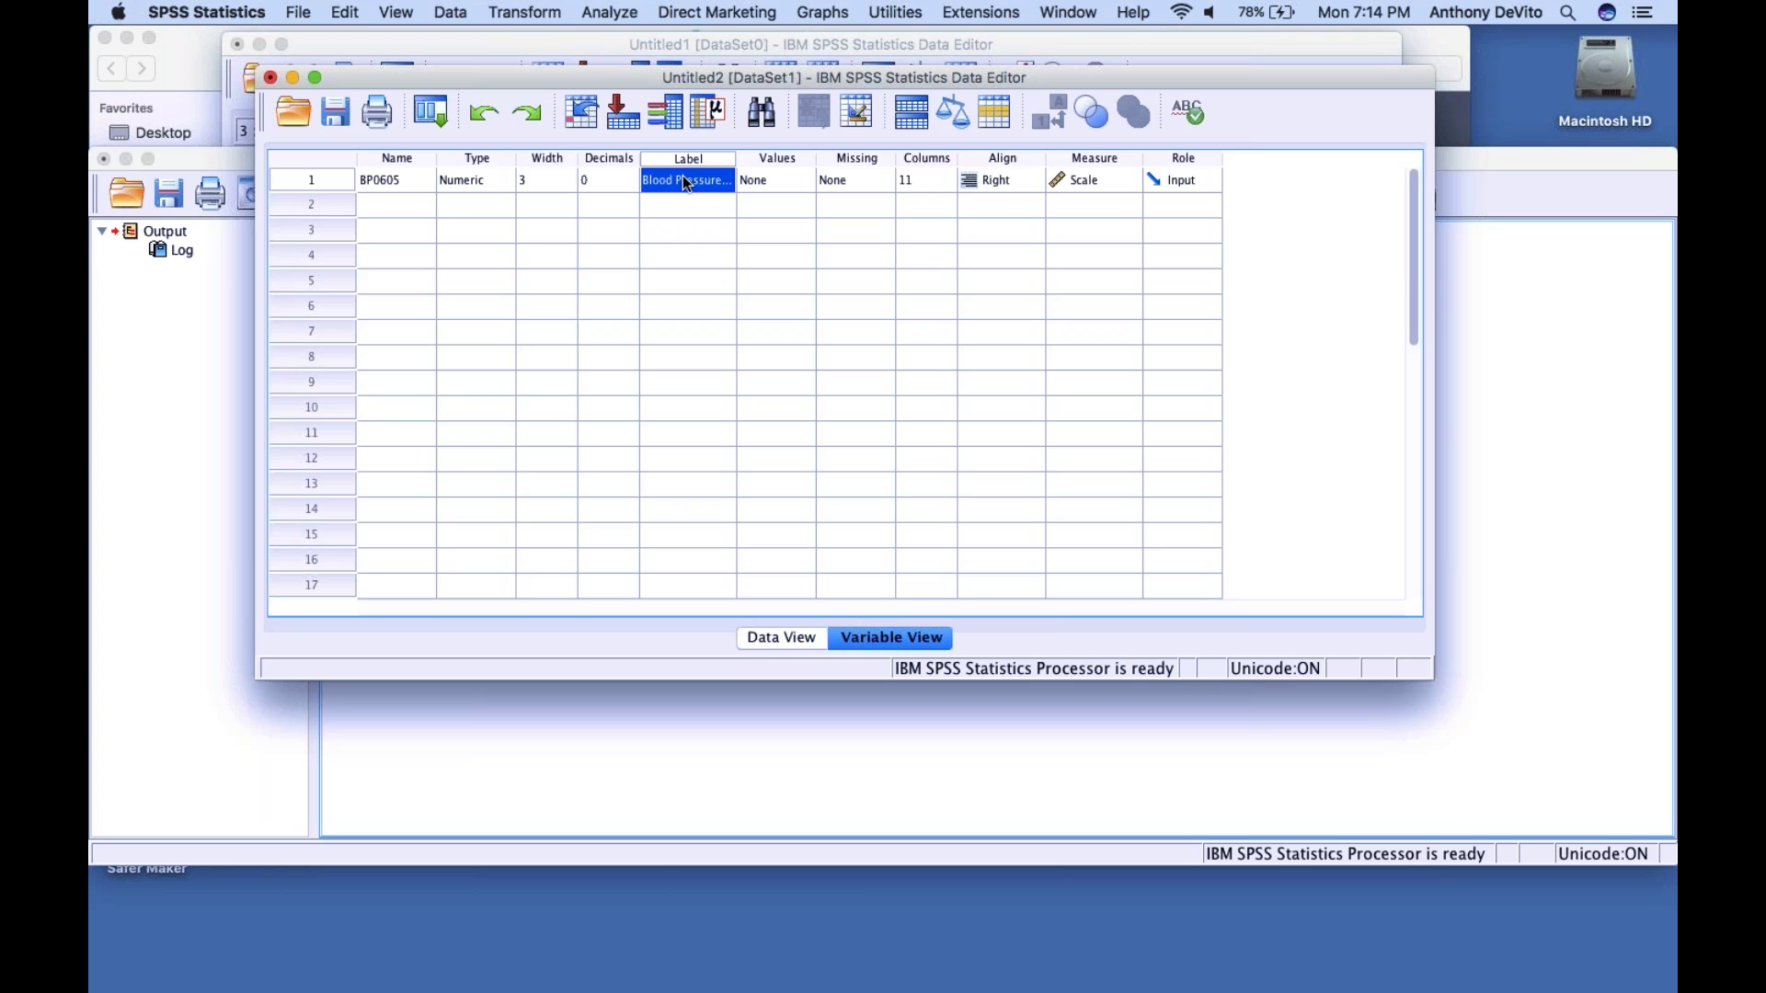
pyautogui.click(542, 180)
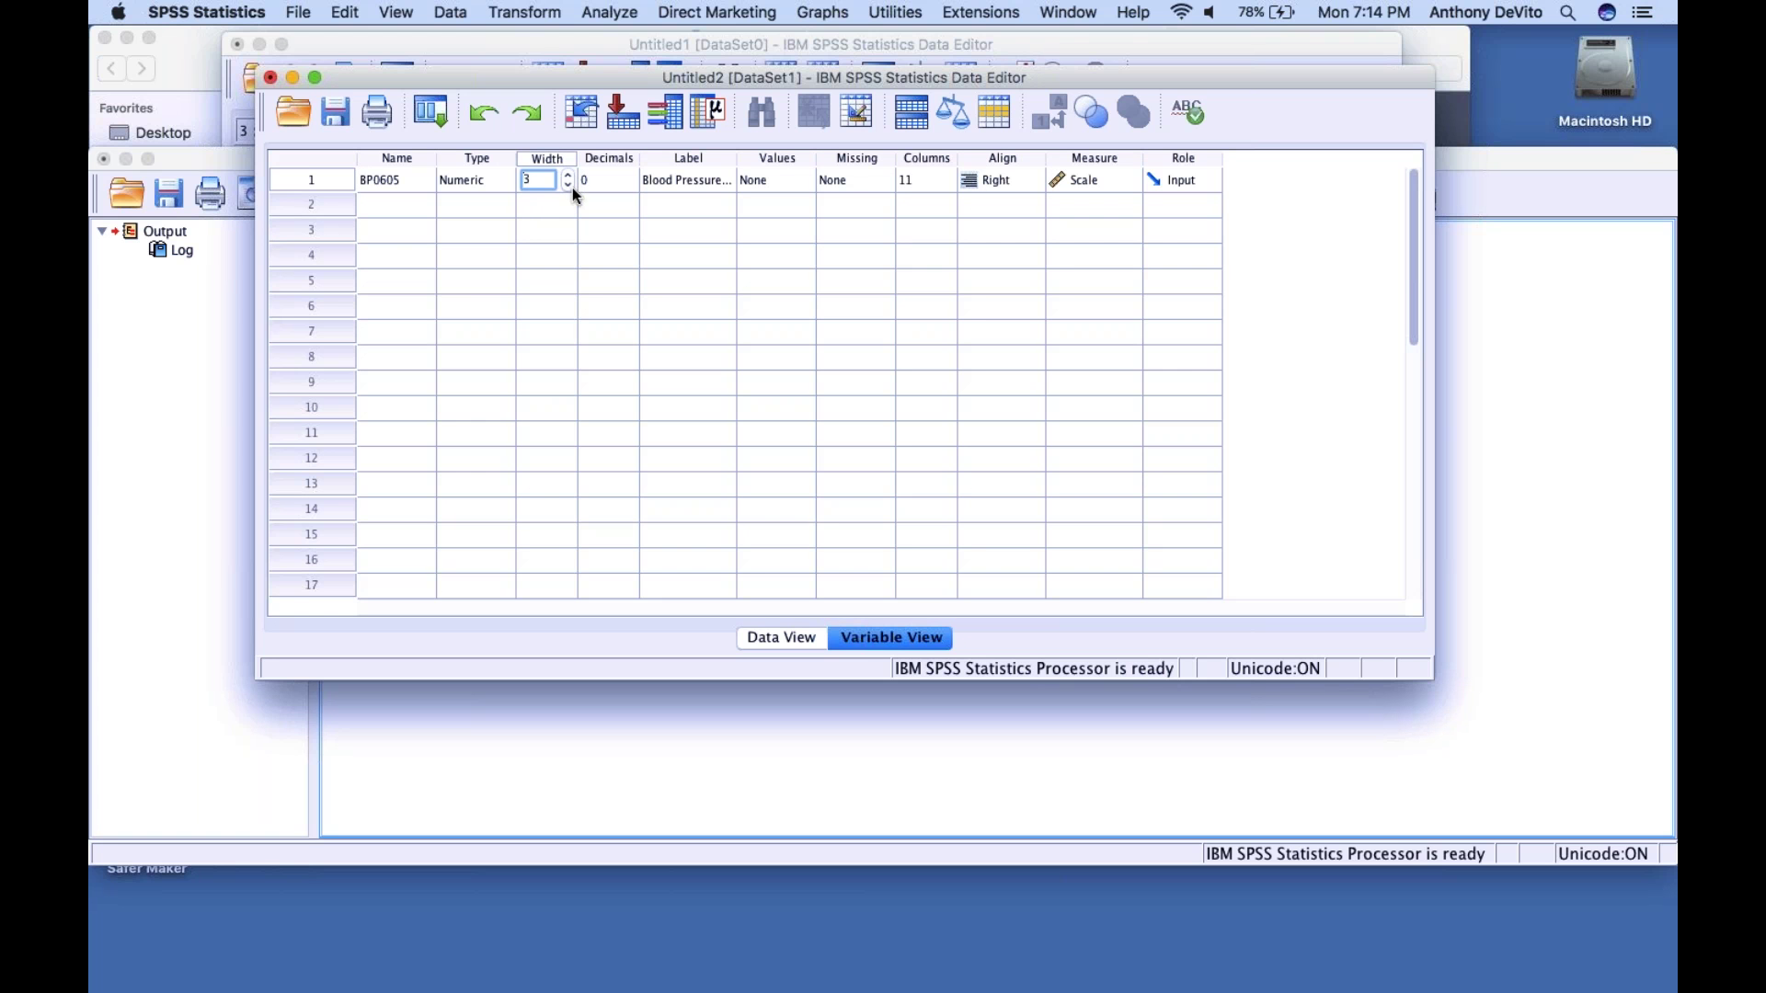
pyautogui.click(628, 182)
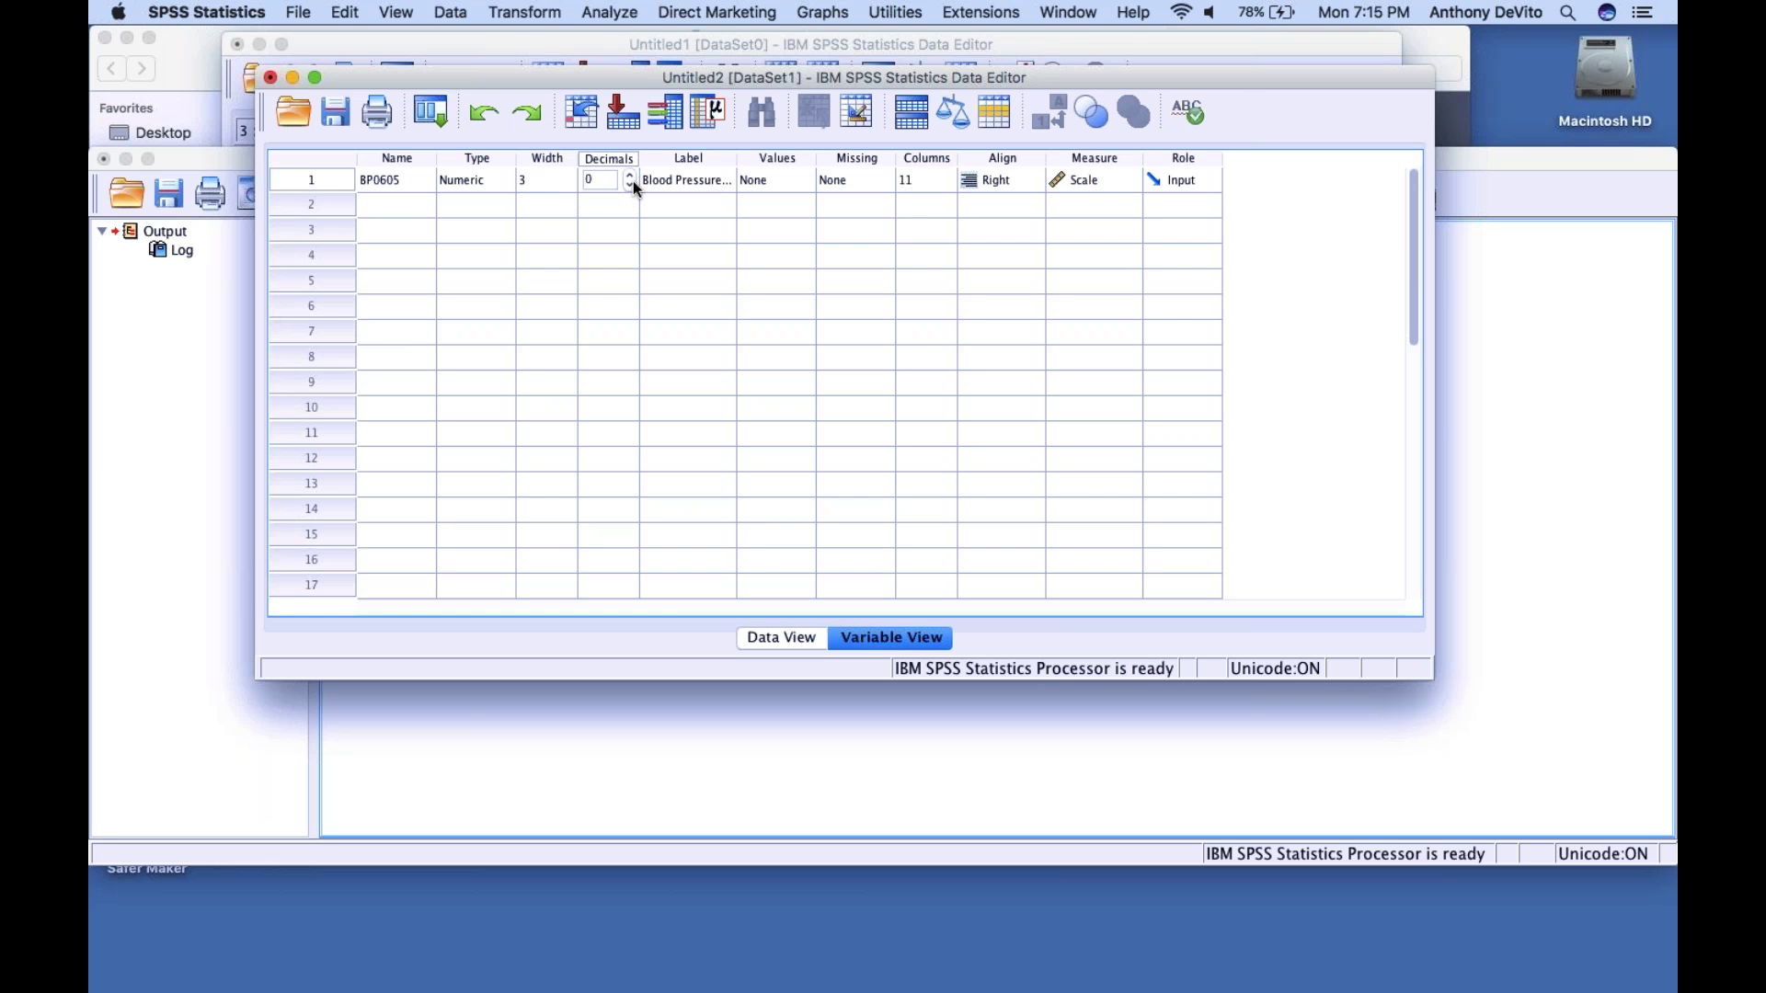
pyautogui.click(800, 181)
pyautogui.click(800, 181)
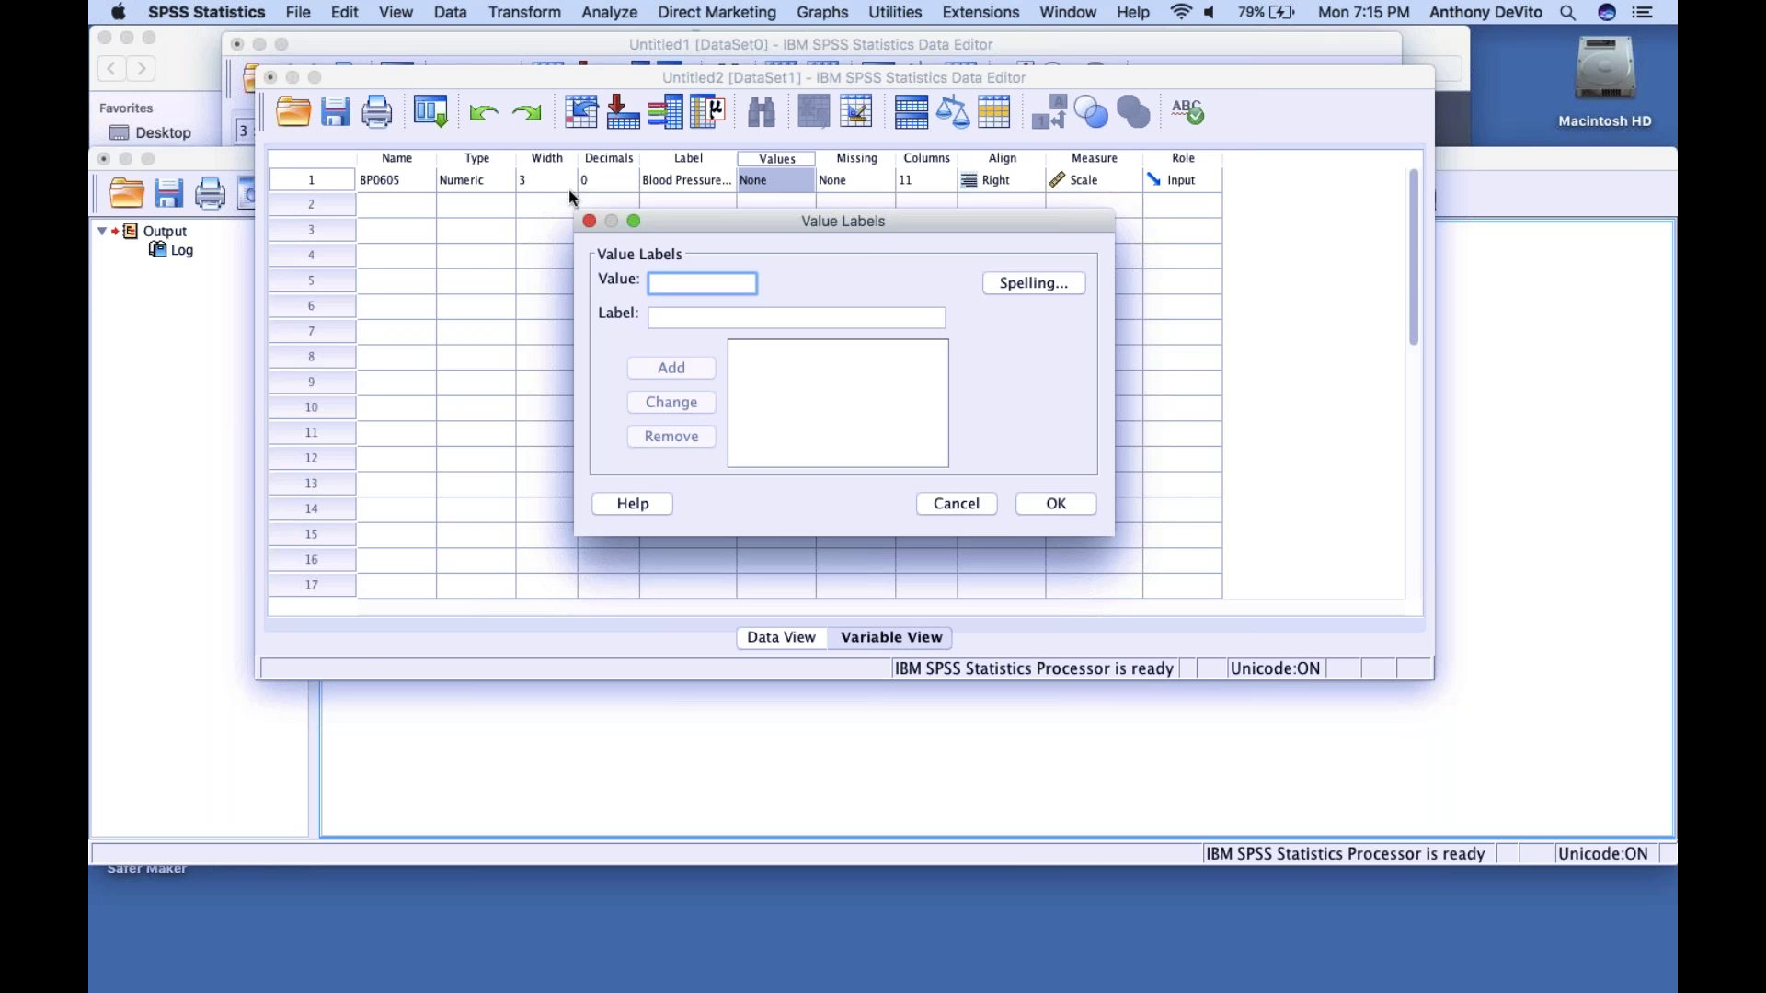
pyautogui.click(589, 222)
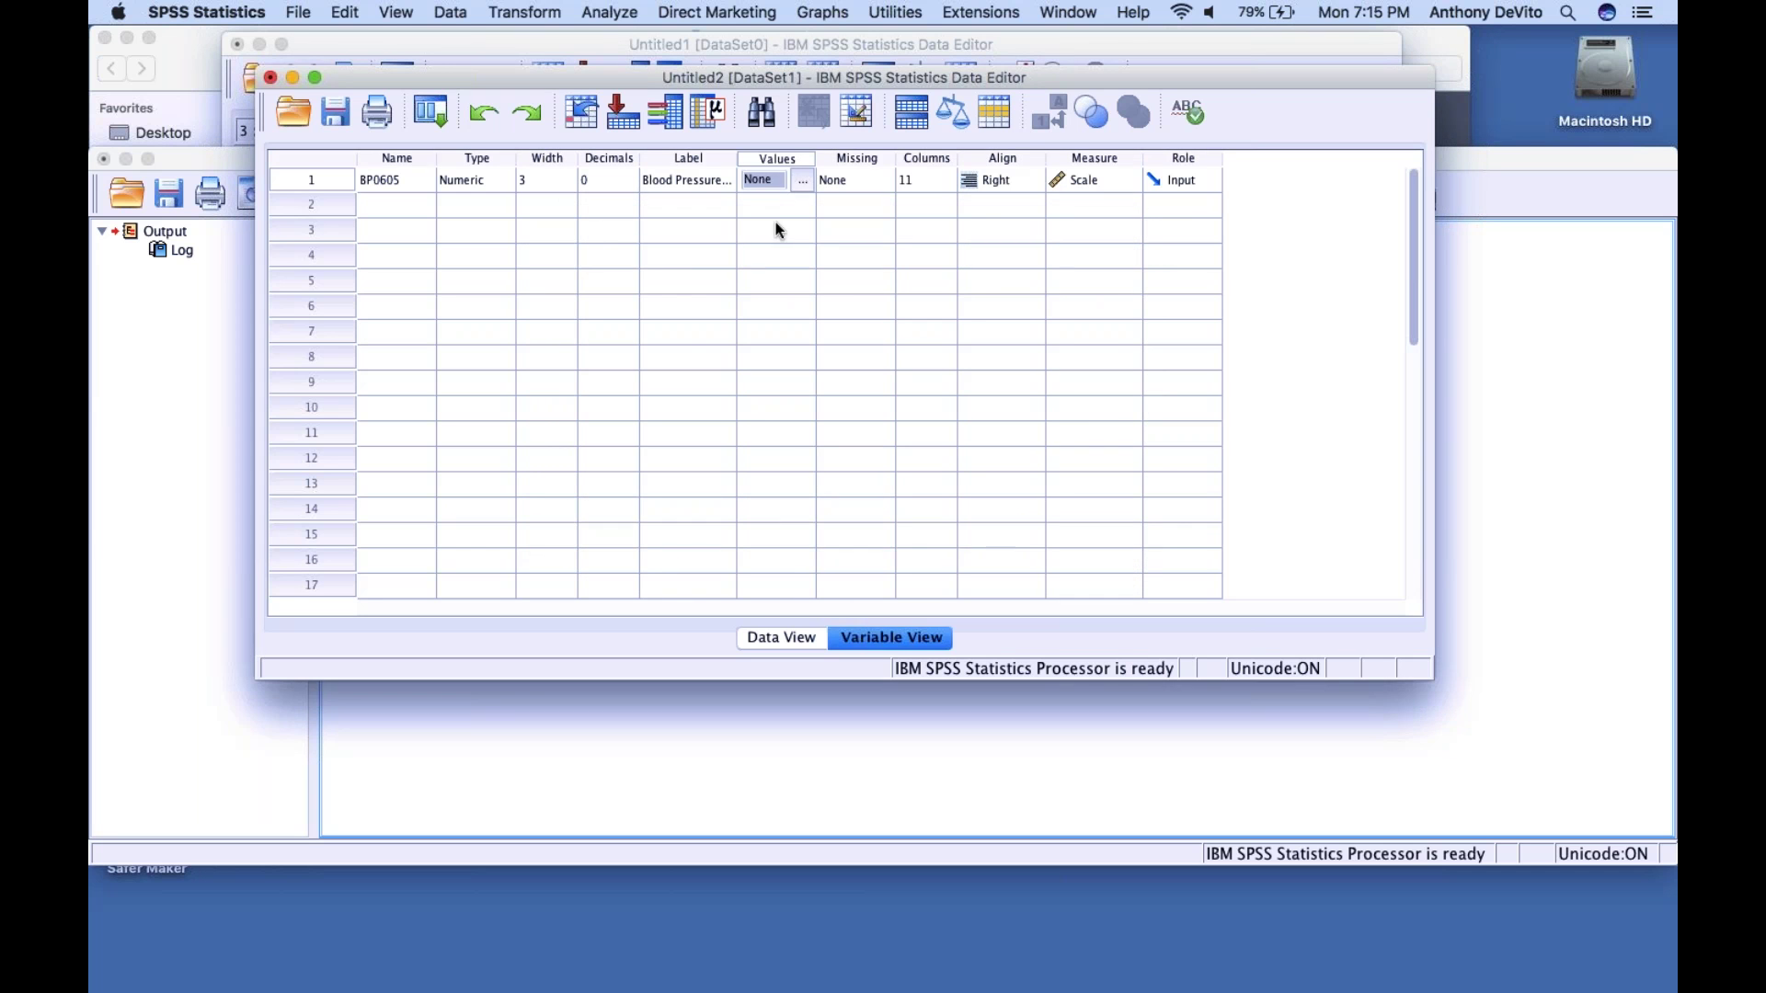
# Review the missing values, column width, measurement level and role options in Variable View, keeping BP0605's measure as Scale
pyautogui.click(875, 183)
pyautogui.click(874, 184)
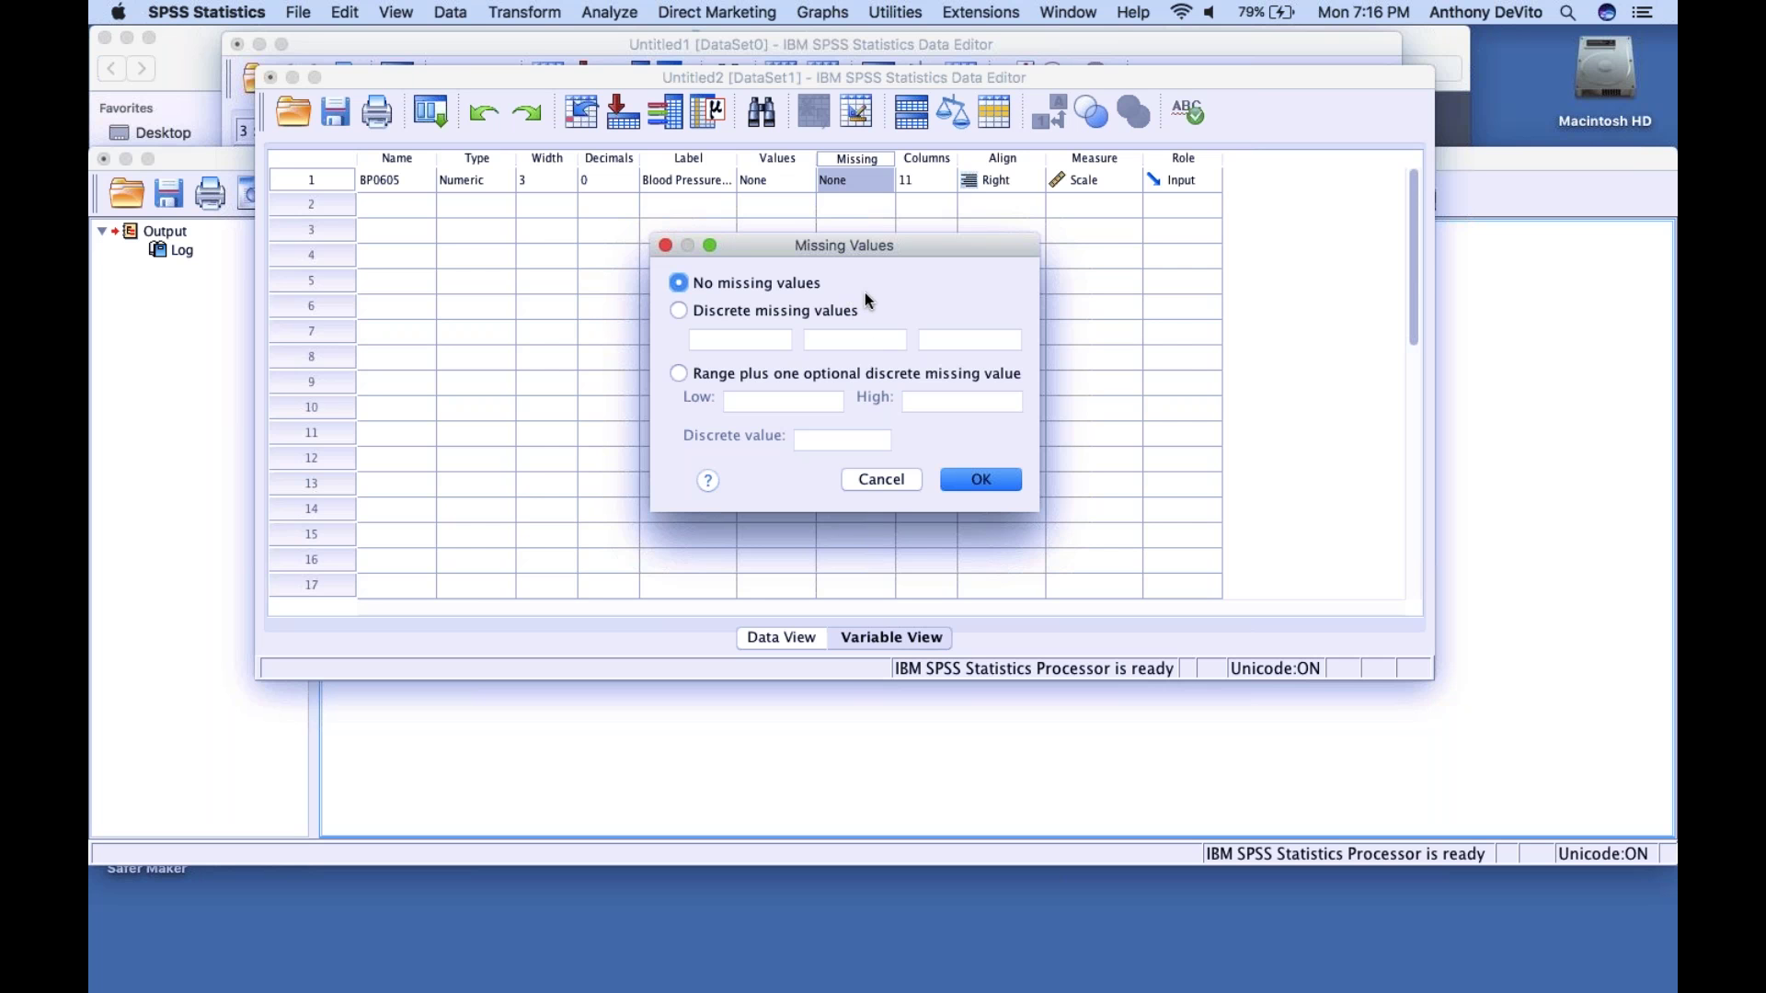
pyautogui.click(663, 246)
pyautogui.click(925, 182)
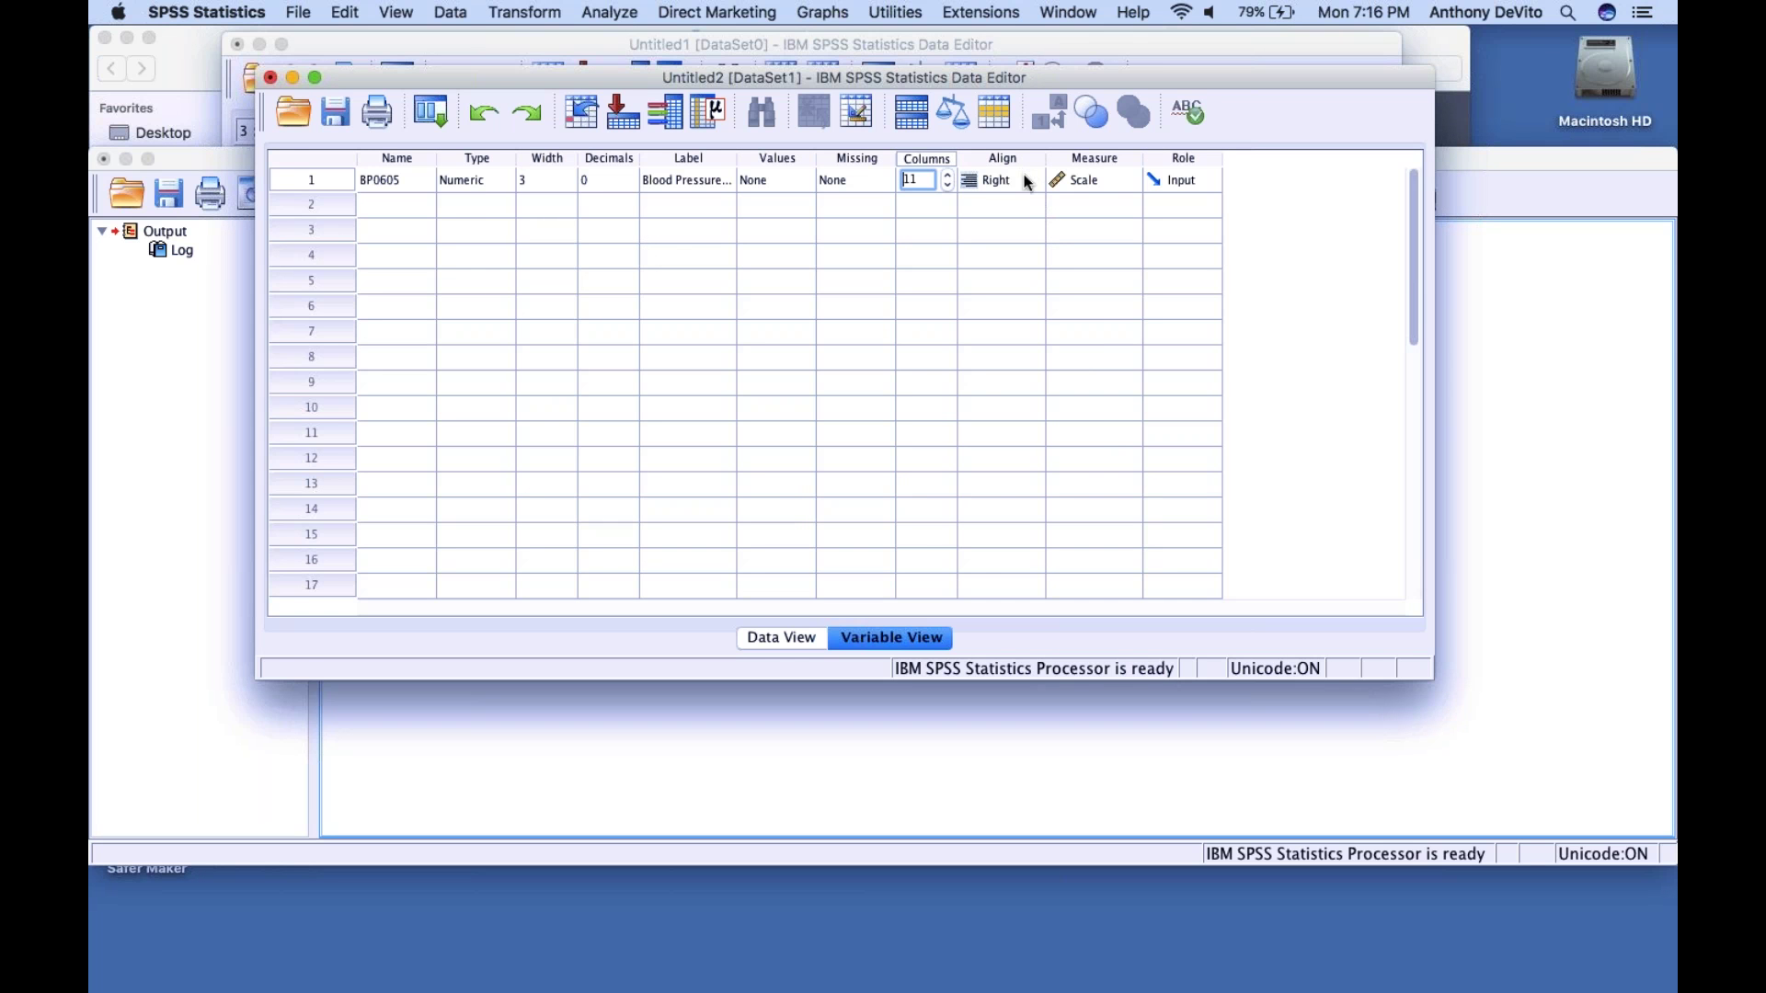
pyautogui.click(1126, 182)
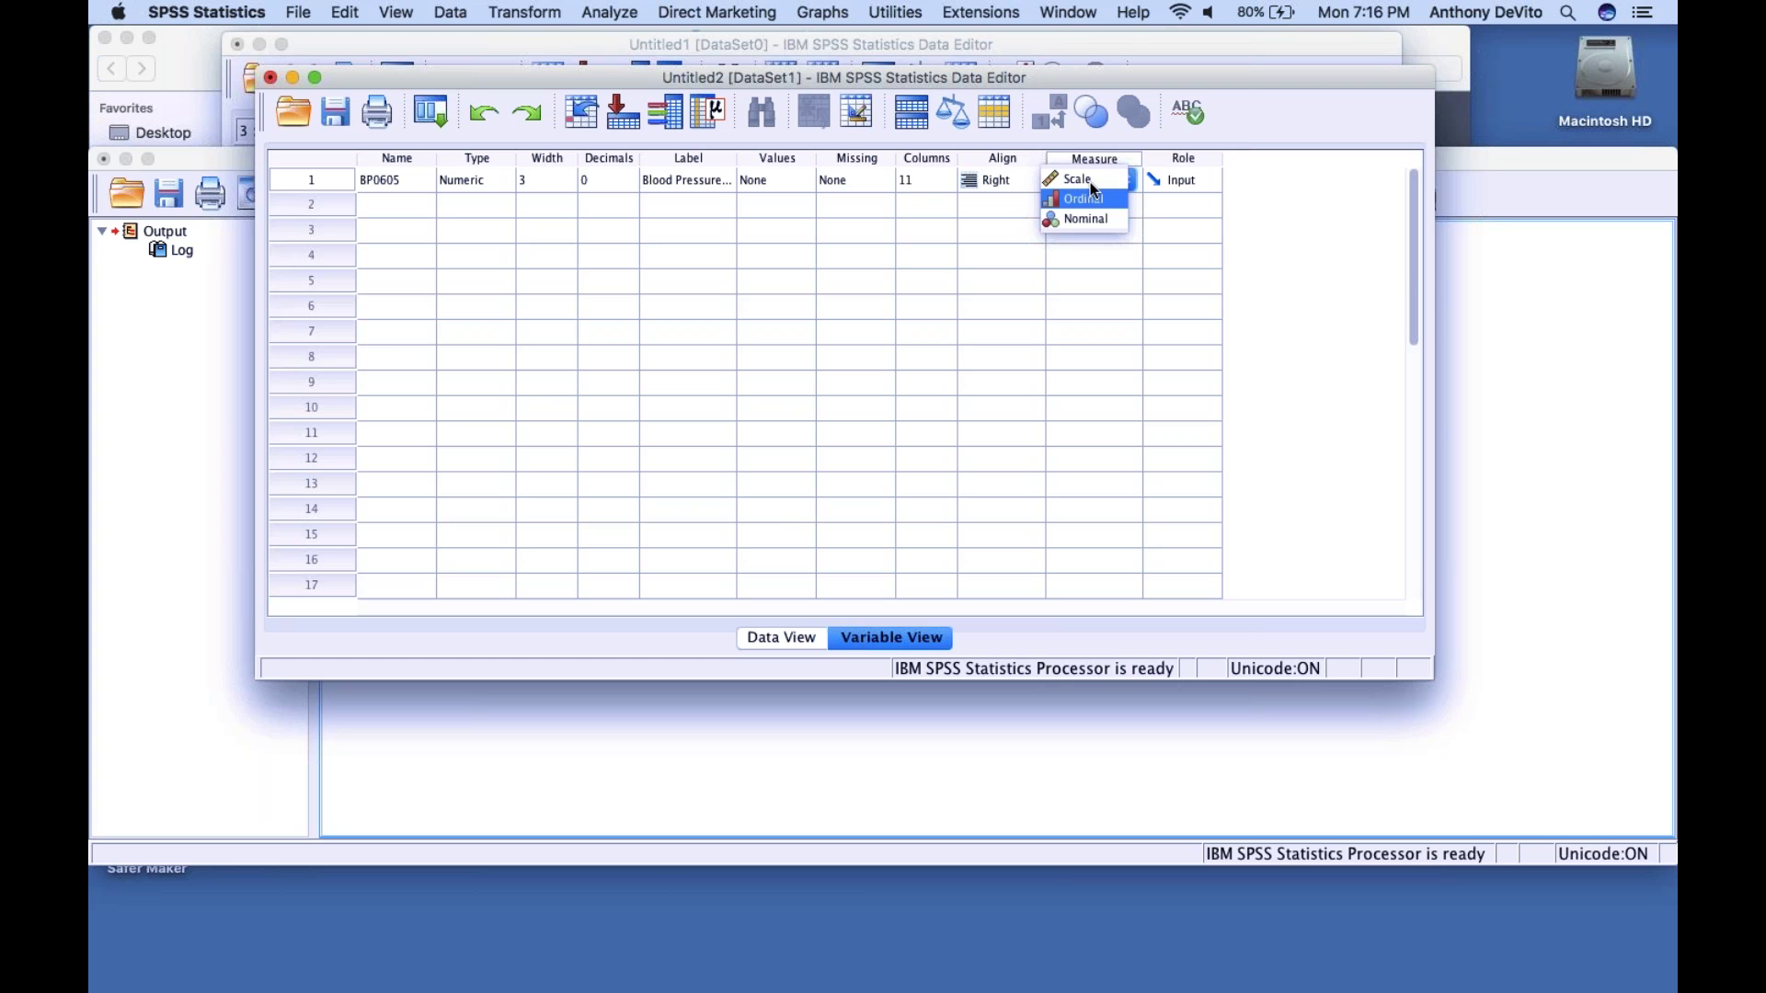
pyautogui.click(1088, 181)
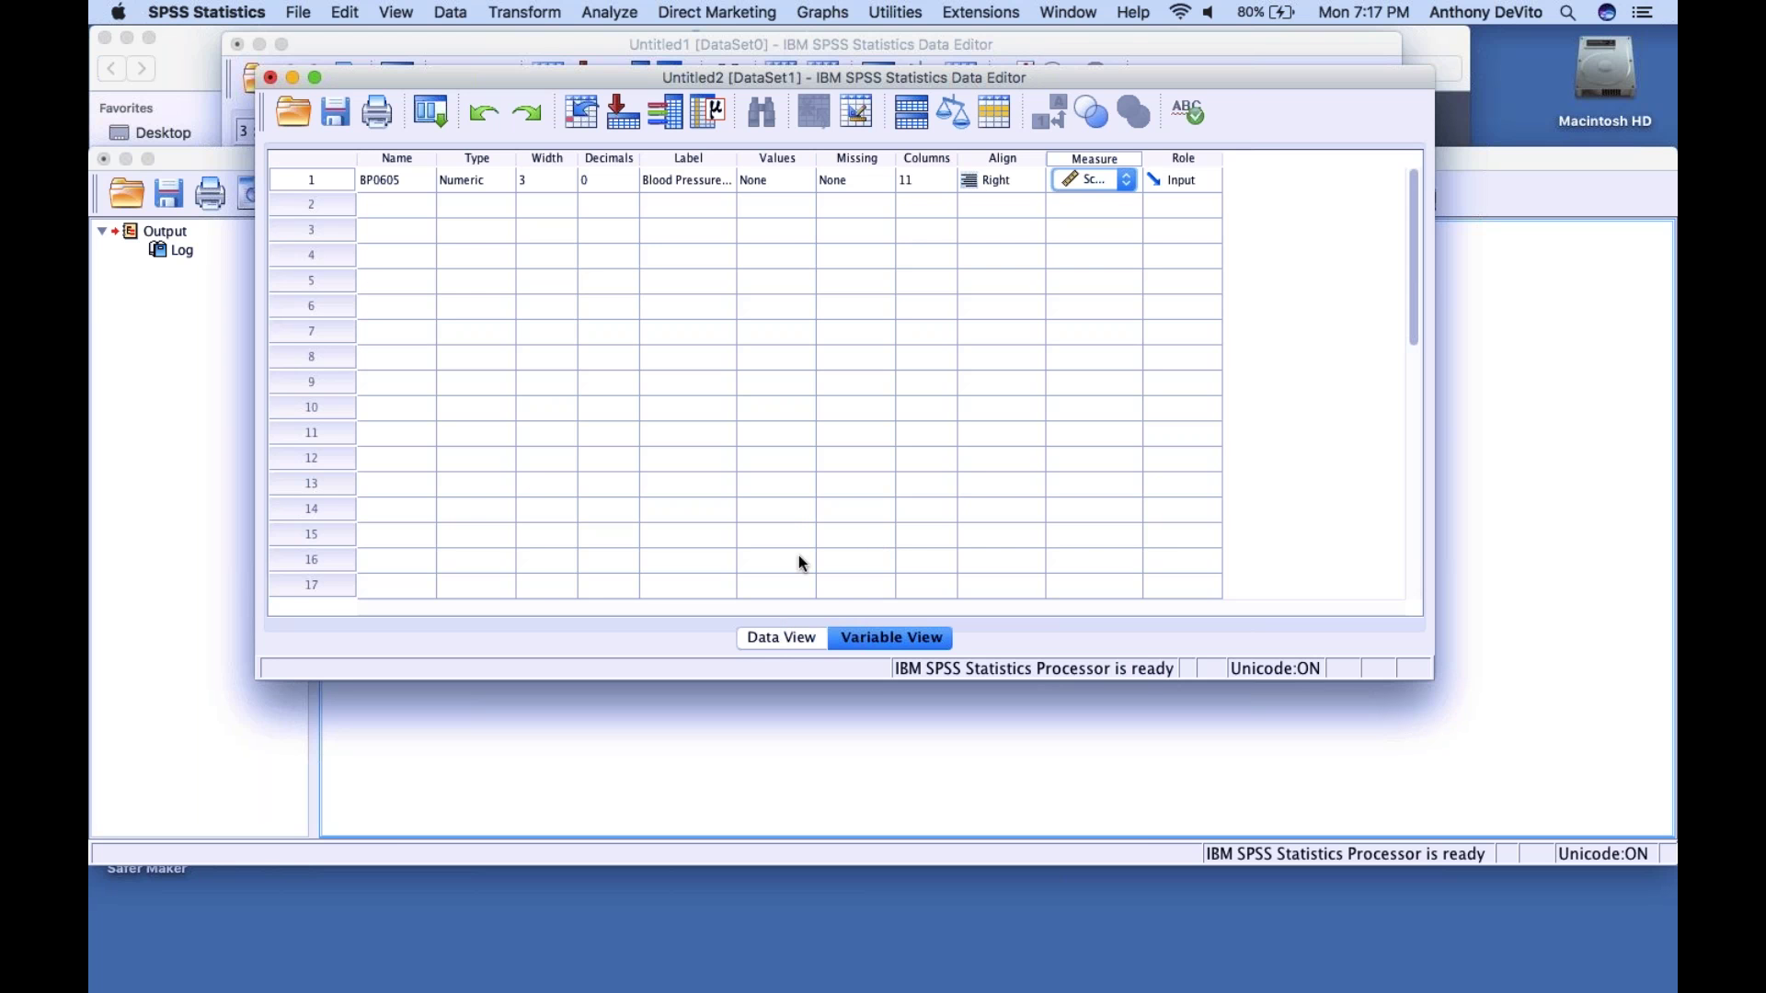
pyautogui.click(1146, 279)
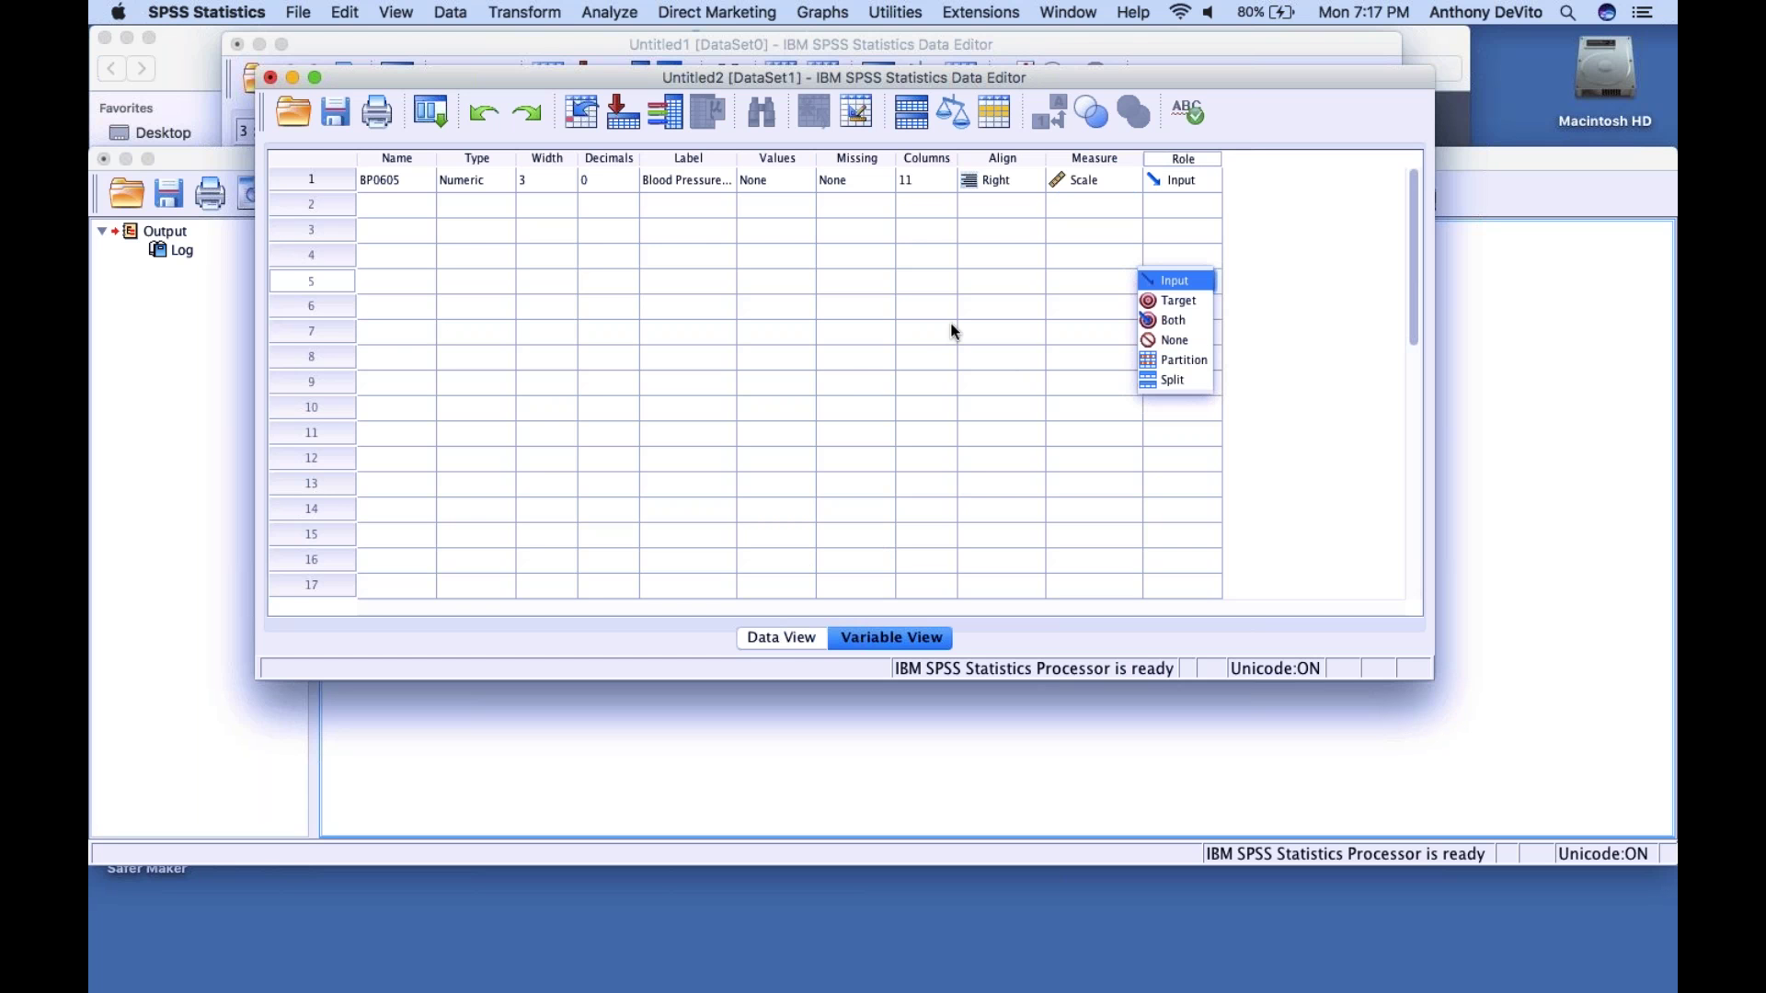
# Return to the Data View and look through the cases under BP0605
pyautogui.click(787, 636)
pyautogui.click(788, 636)
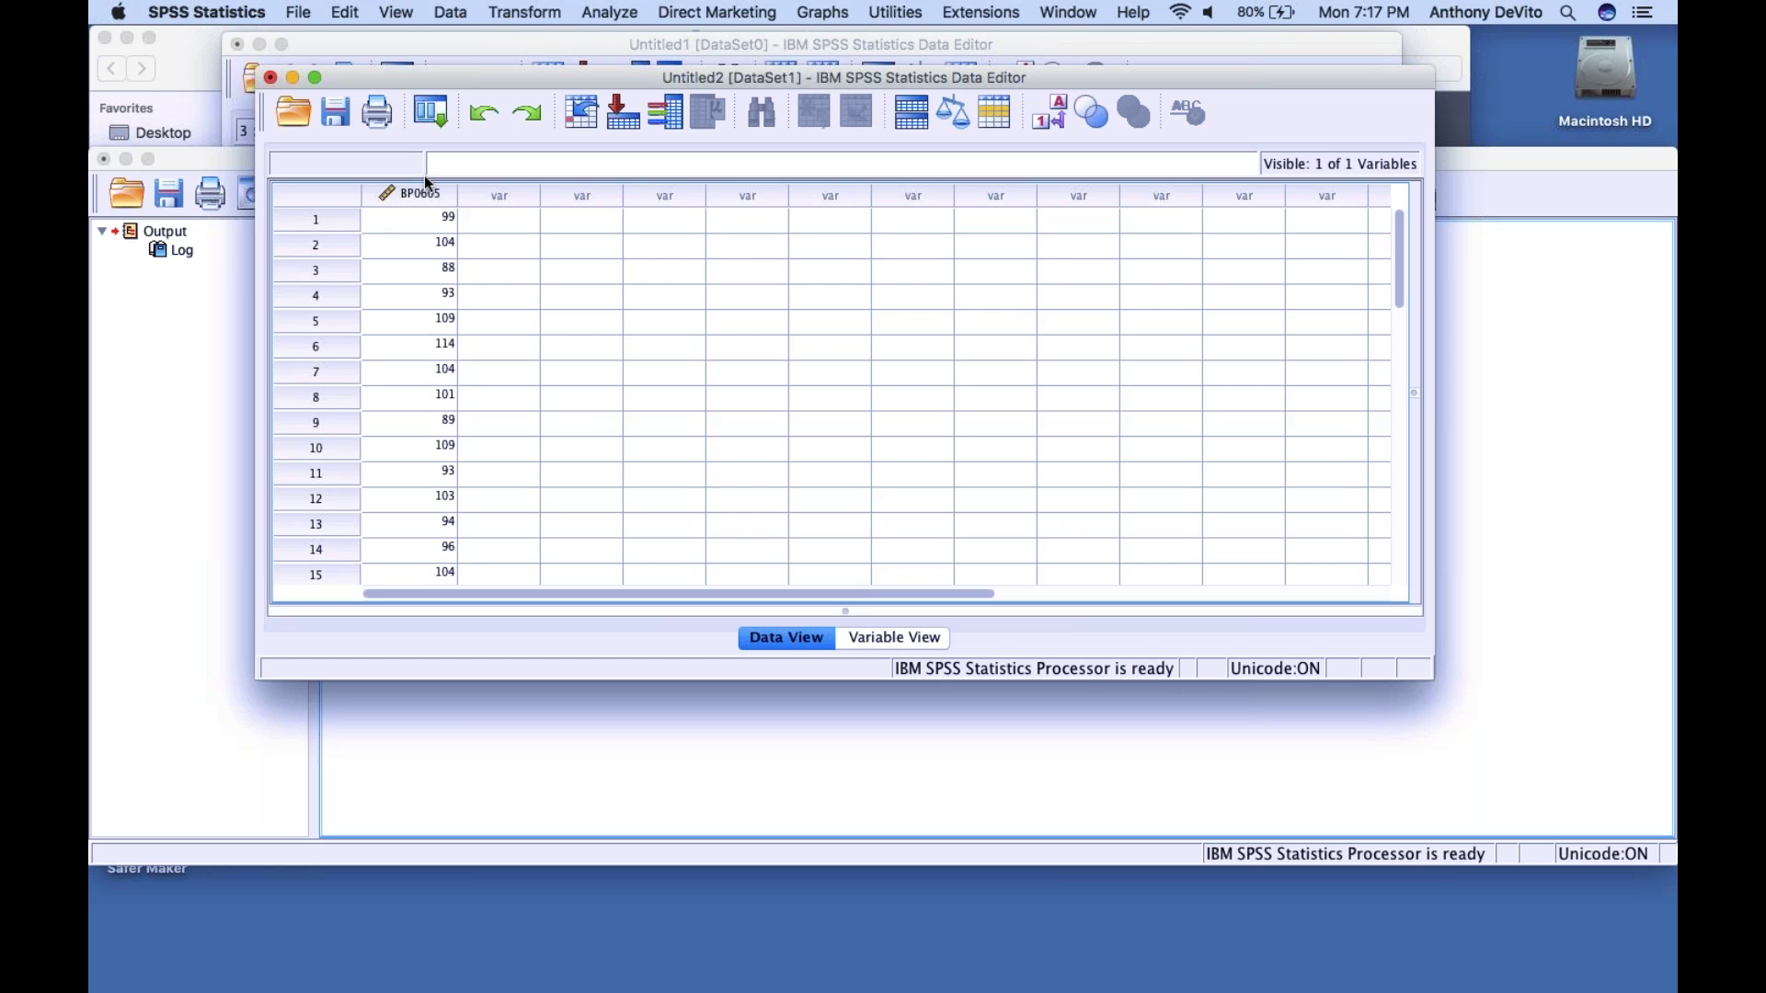
pyautogui.scroll(-2, 694, 403)
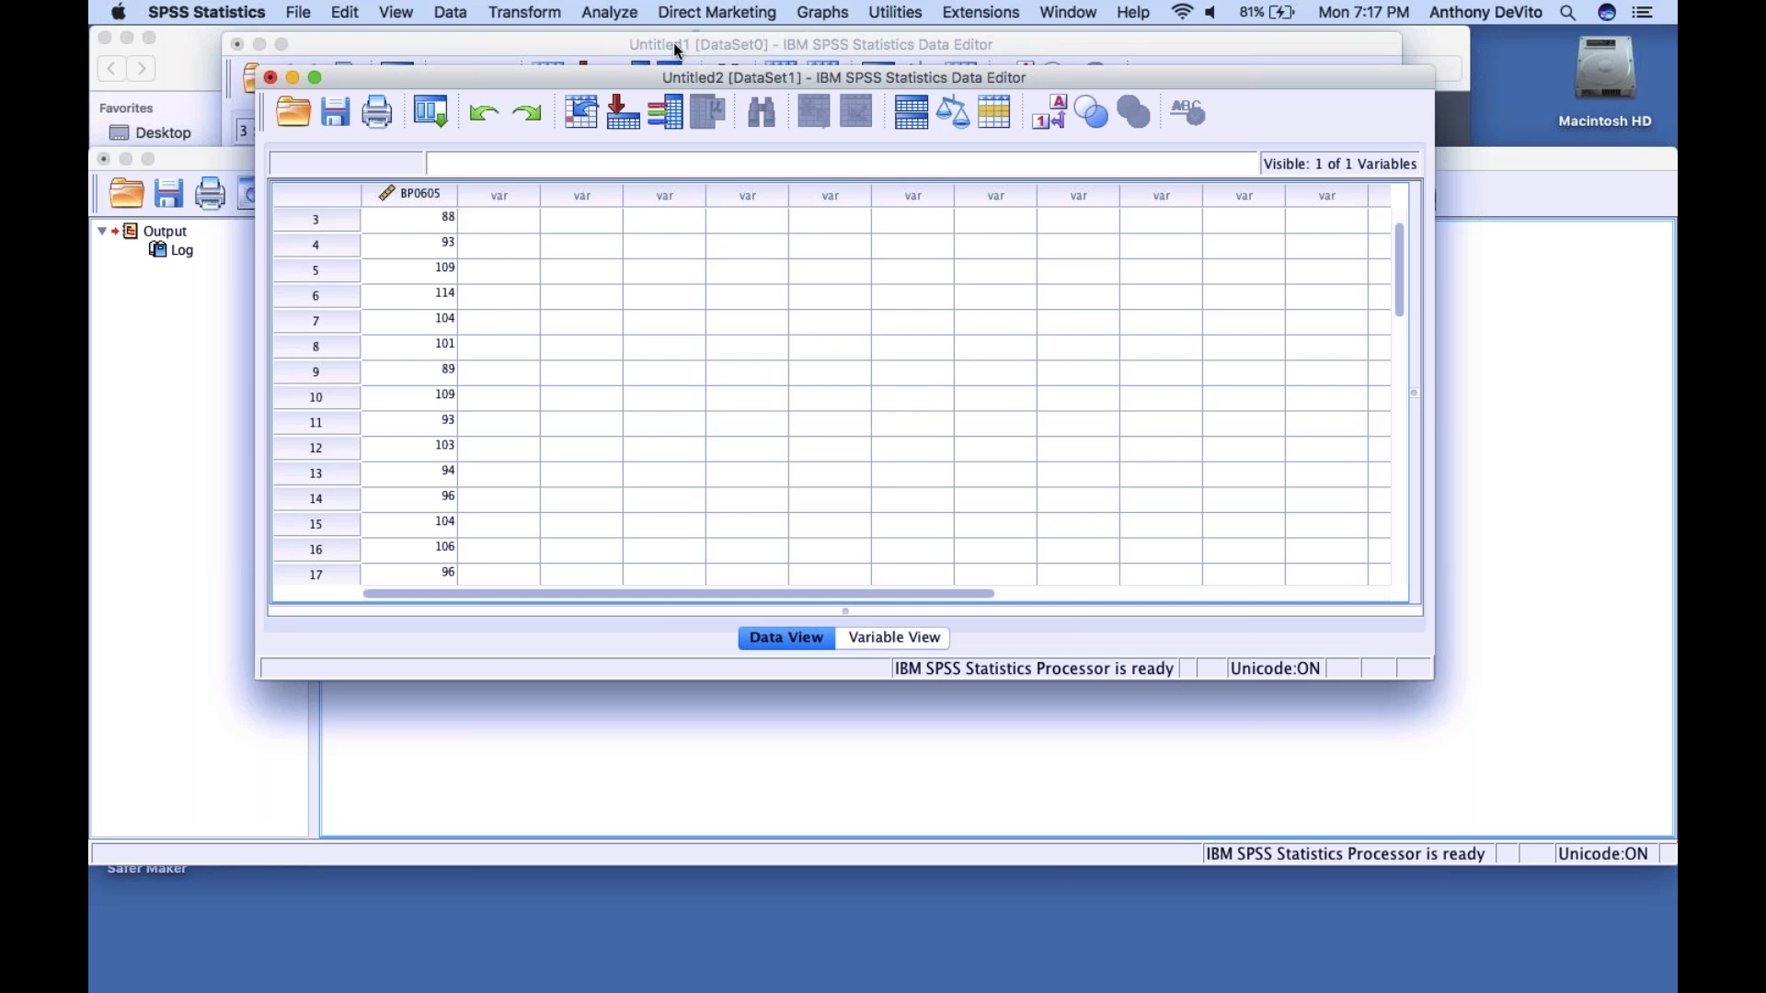
# Start a Descriptives analysis and add Blood Pressure White Males as the variable to analyze
pyautogui.click(623, 13)
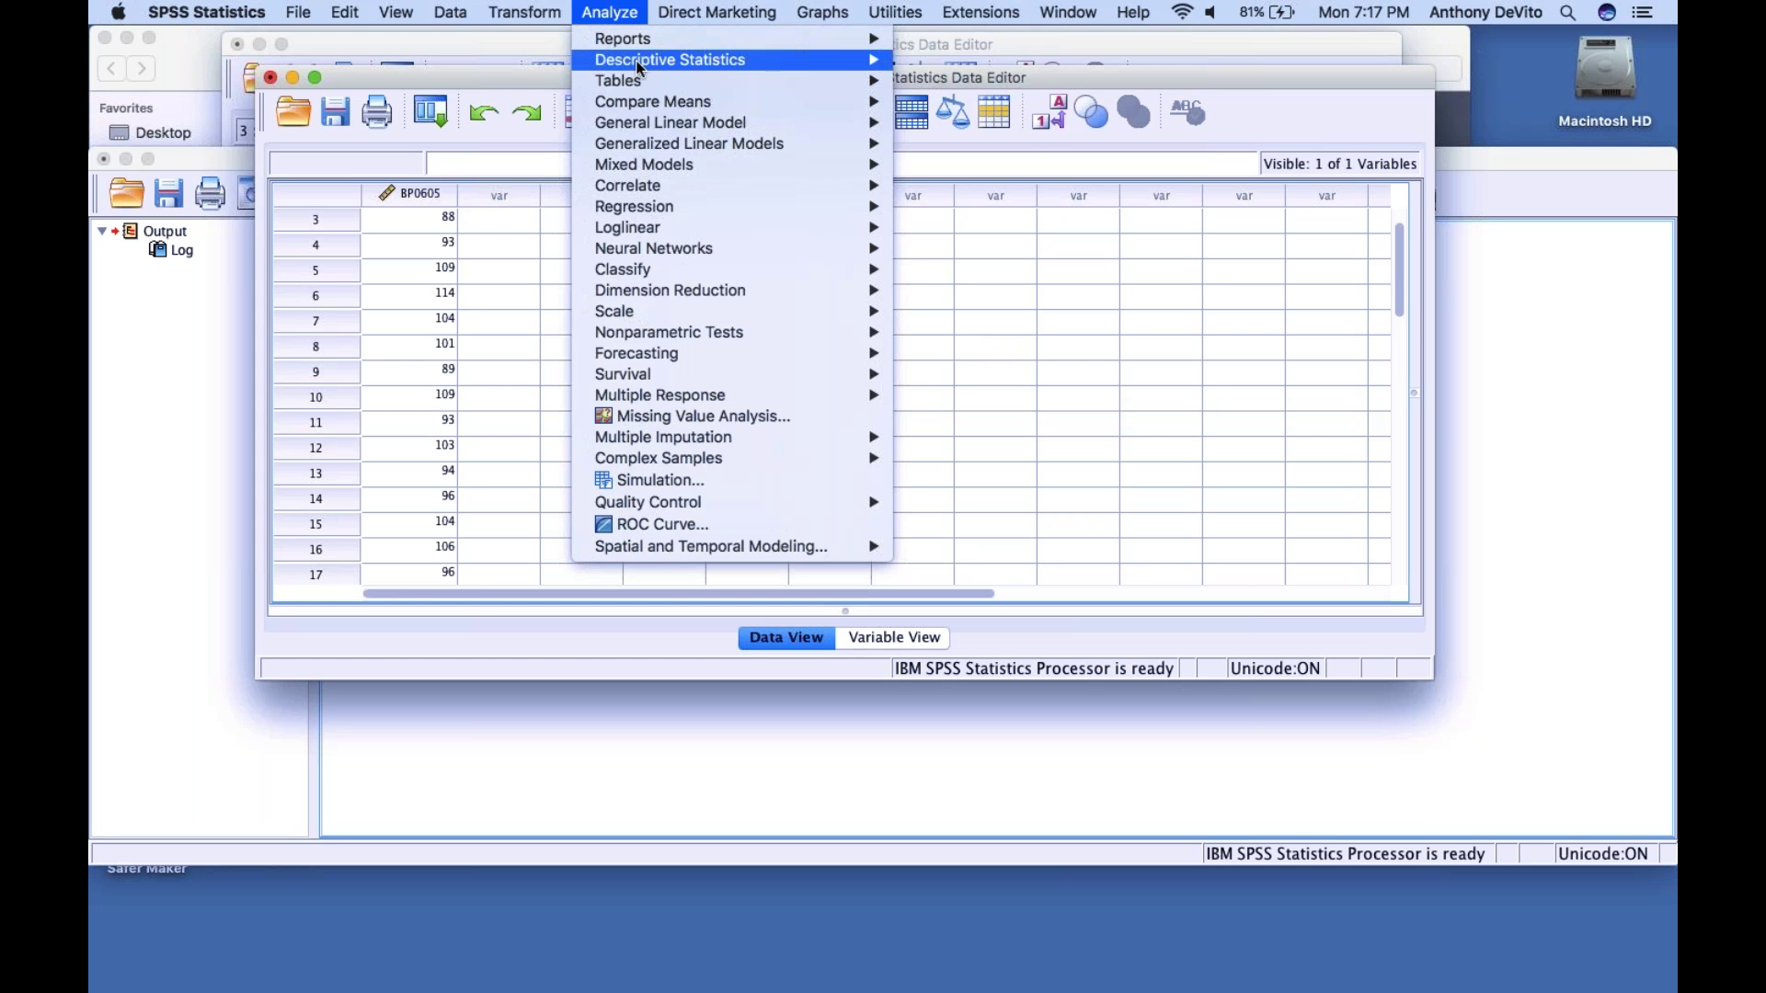
pyautogui.moveTo(780, 71)
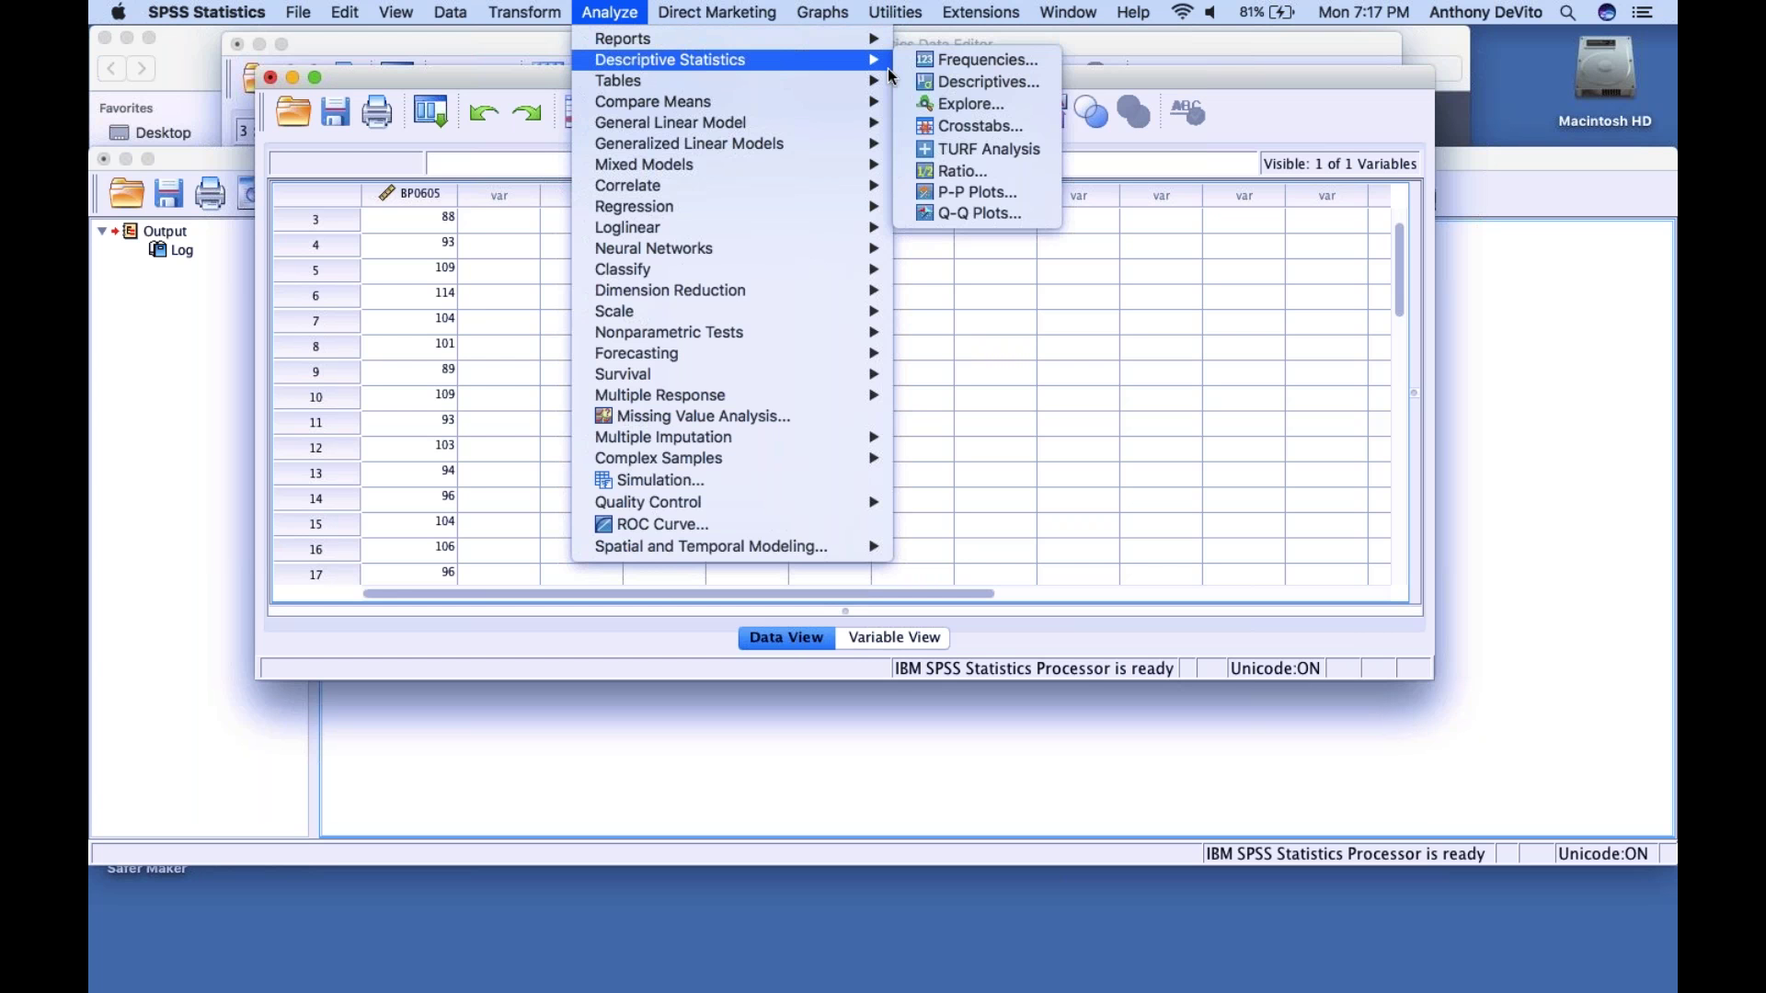
pyautogui.click(941, 84)
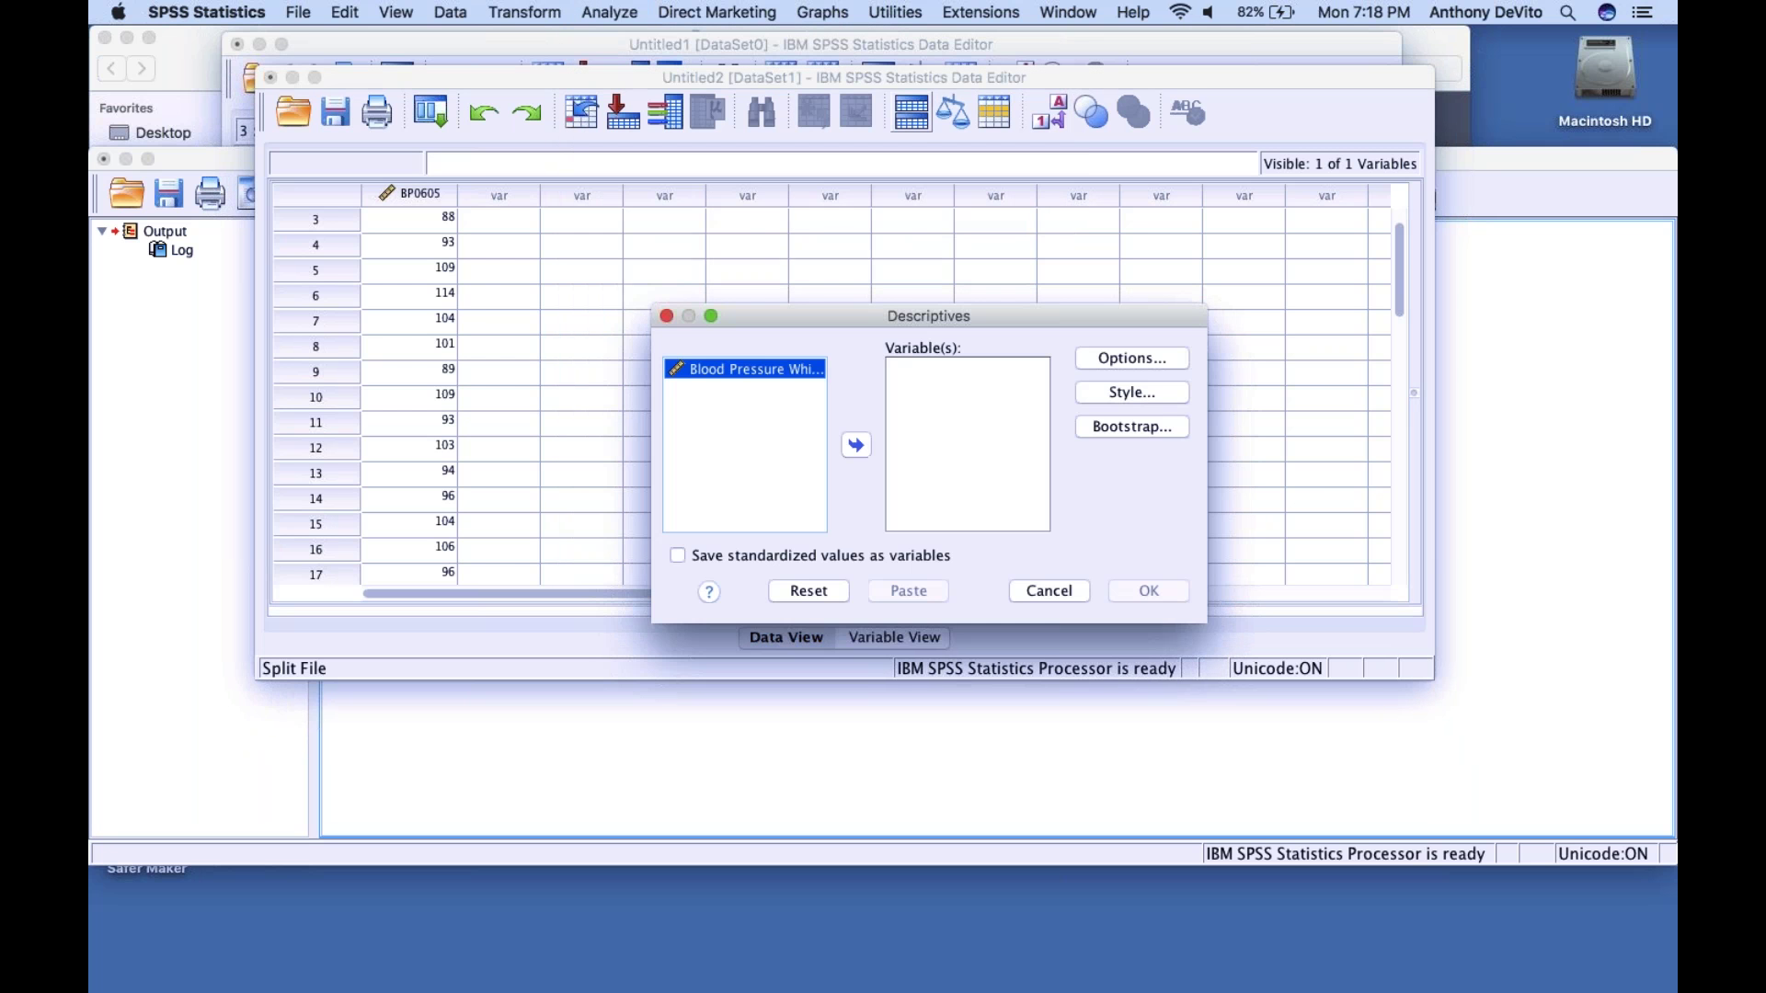
pyautogui.moveTo(902, 310); pyautogui.dragTo(888, 152)
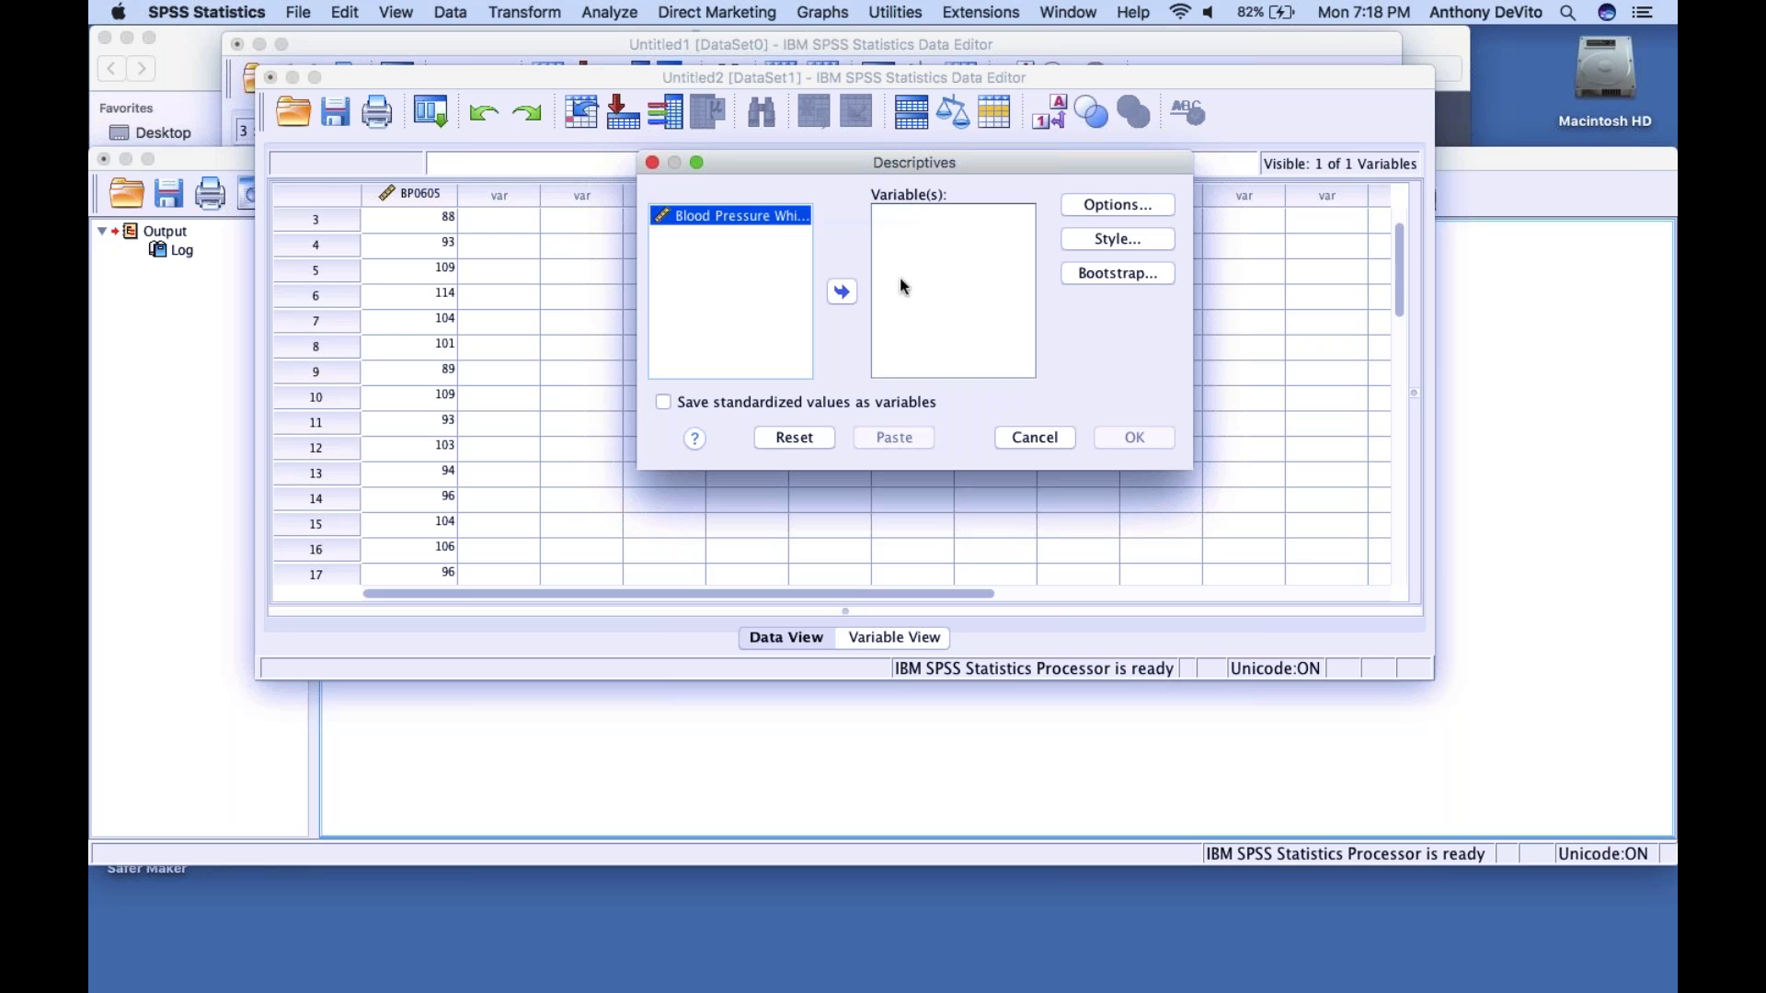
pyautogui.click(844, 292)
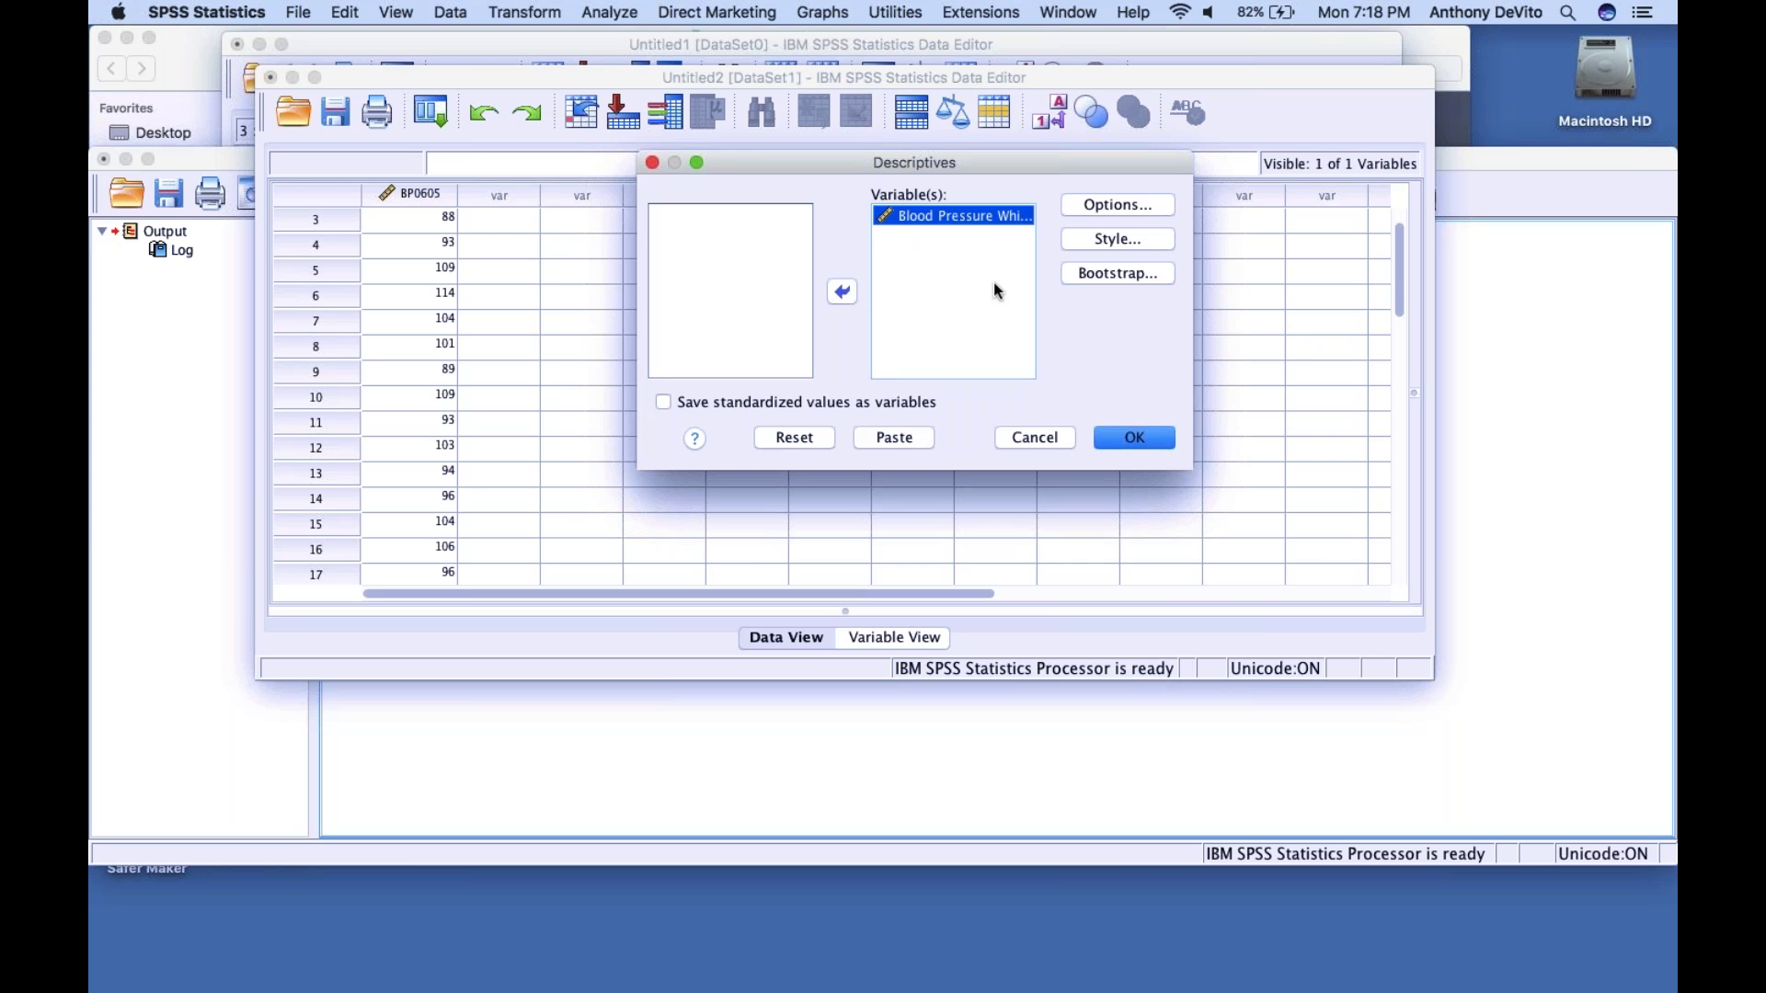
# Include variance and range along with the default descriptive statistics, and run the analysis
pyautogui.click(1138, 208)
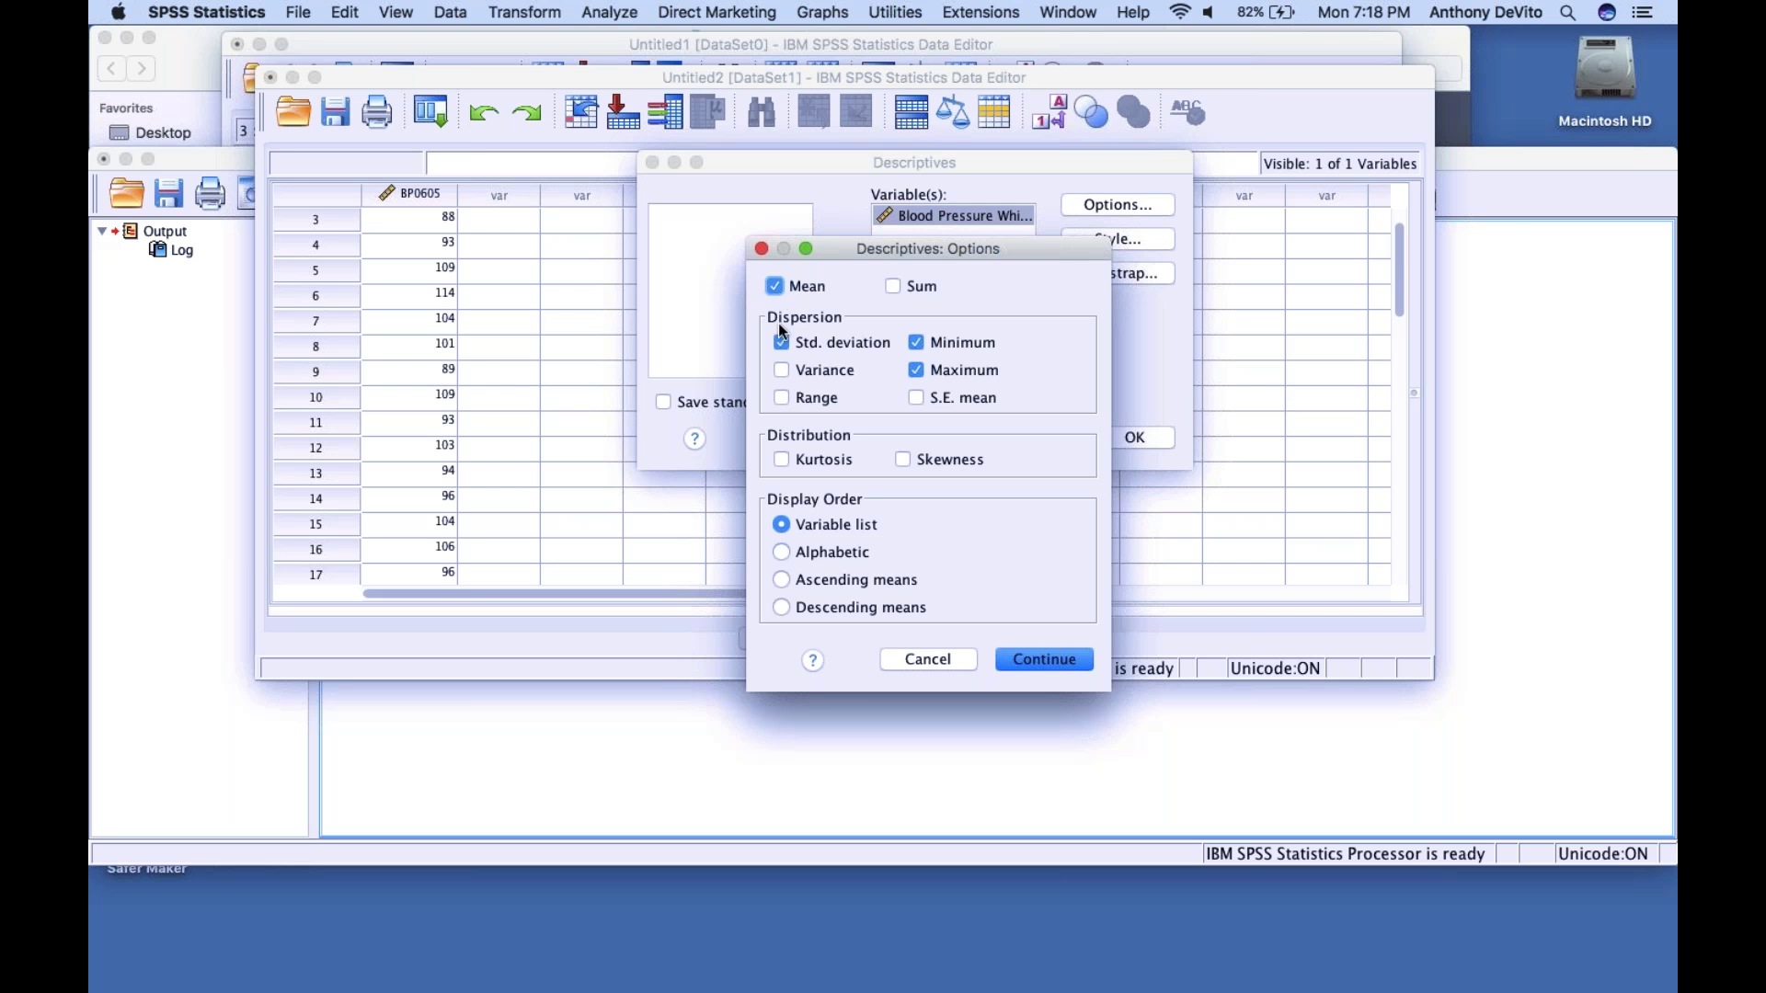
pyautogui.click(783, 370)
pyautogui.click(780, 401)
pyautogui.click(1032, 660)
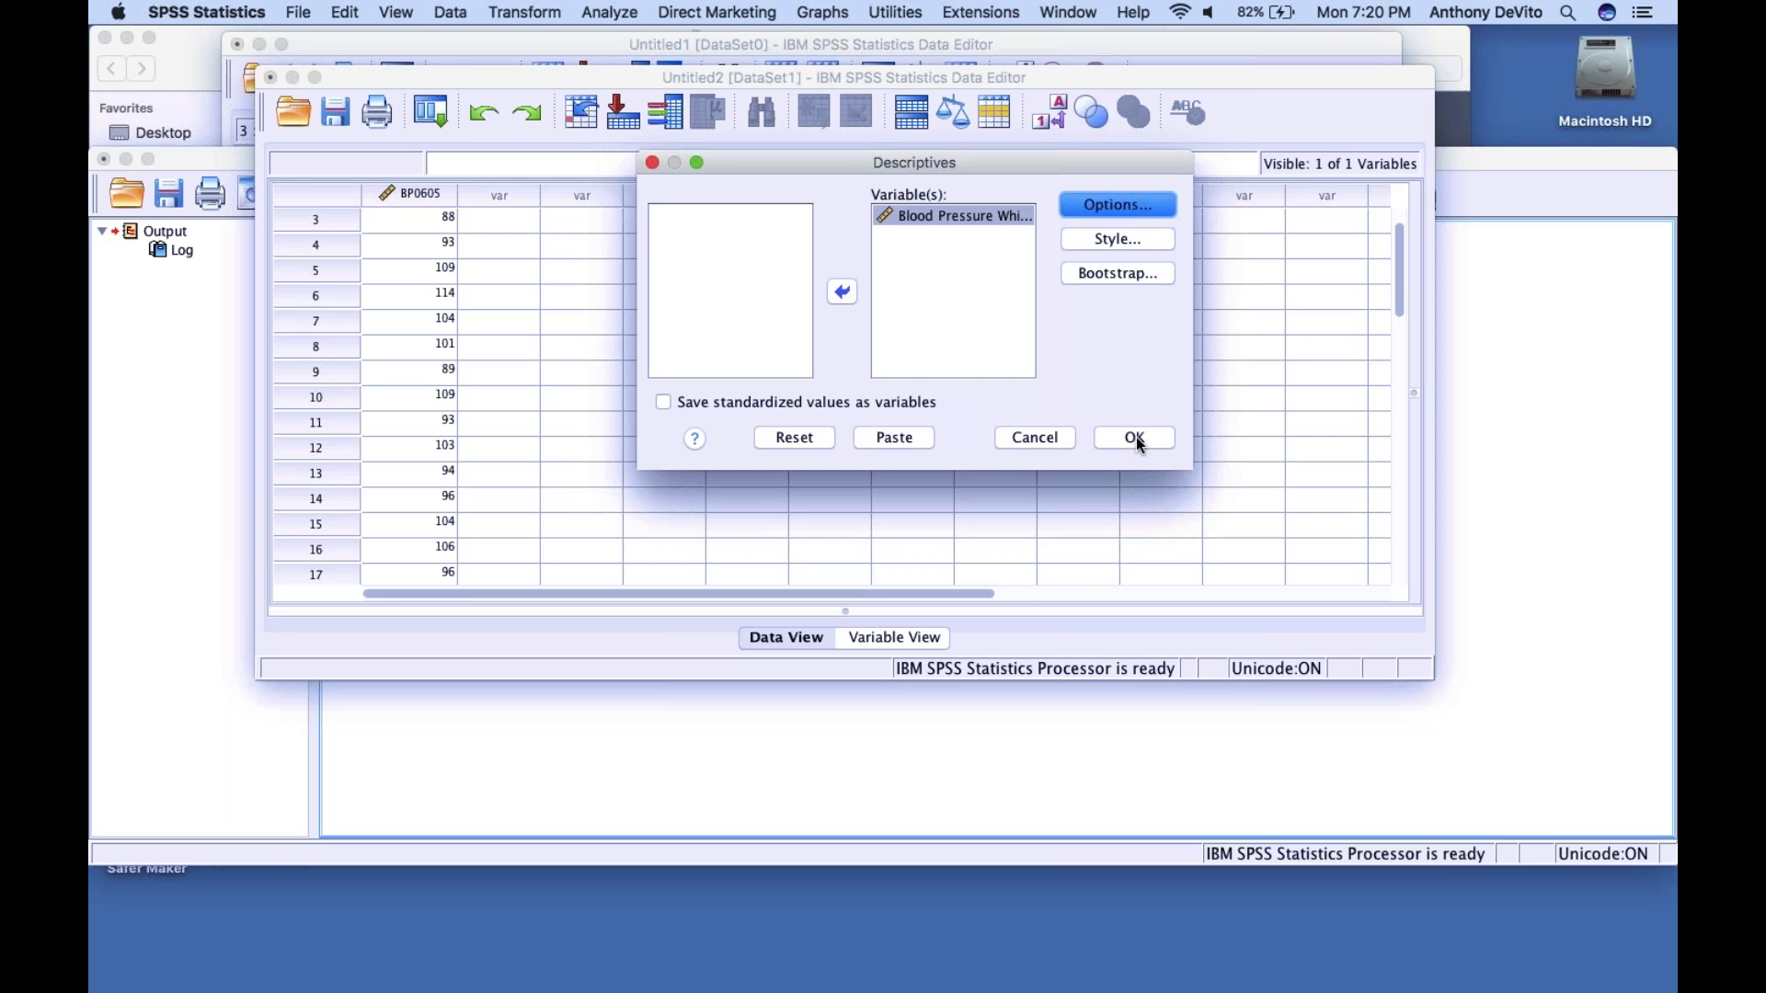
pyautogui.click(1134, 438)
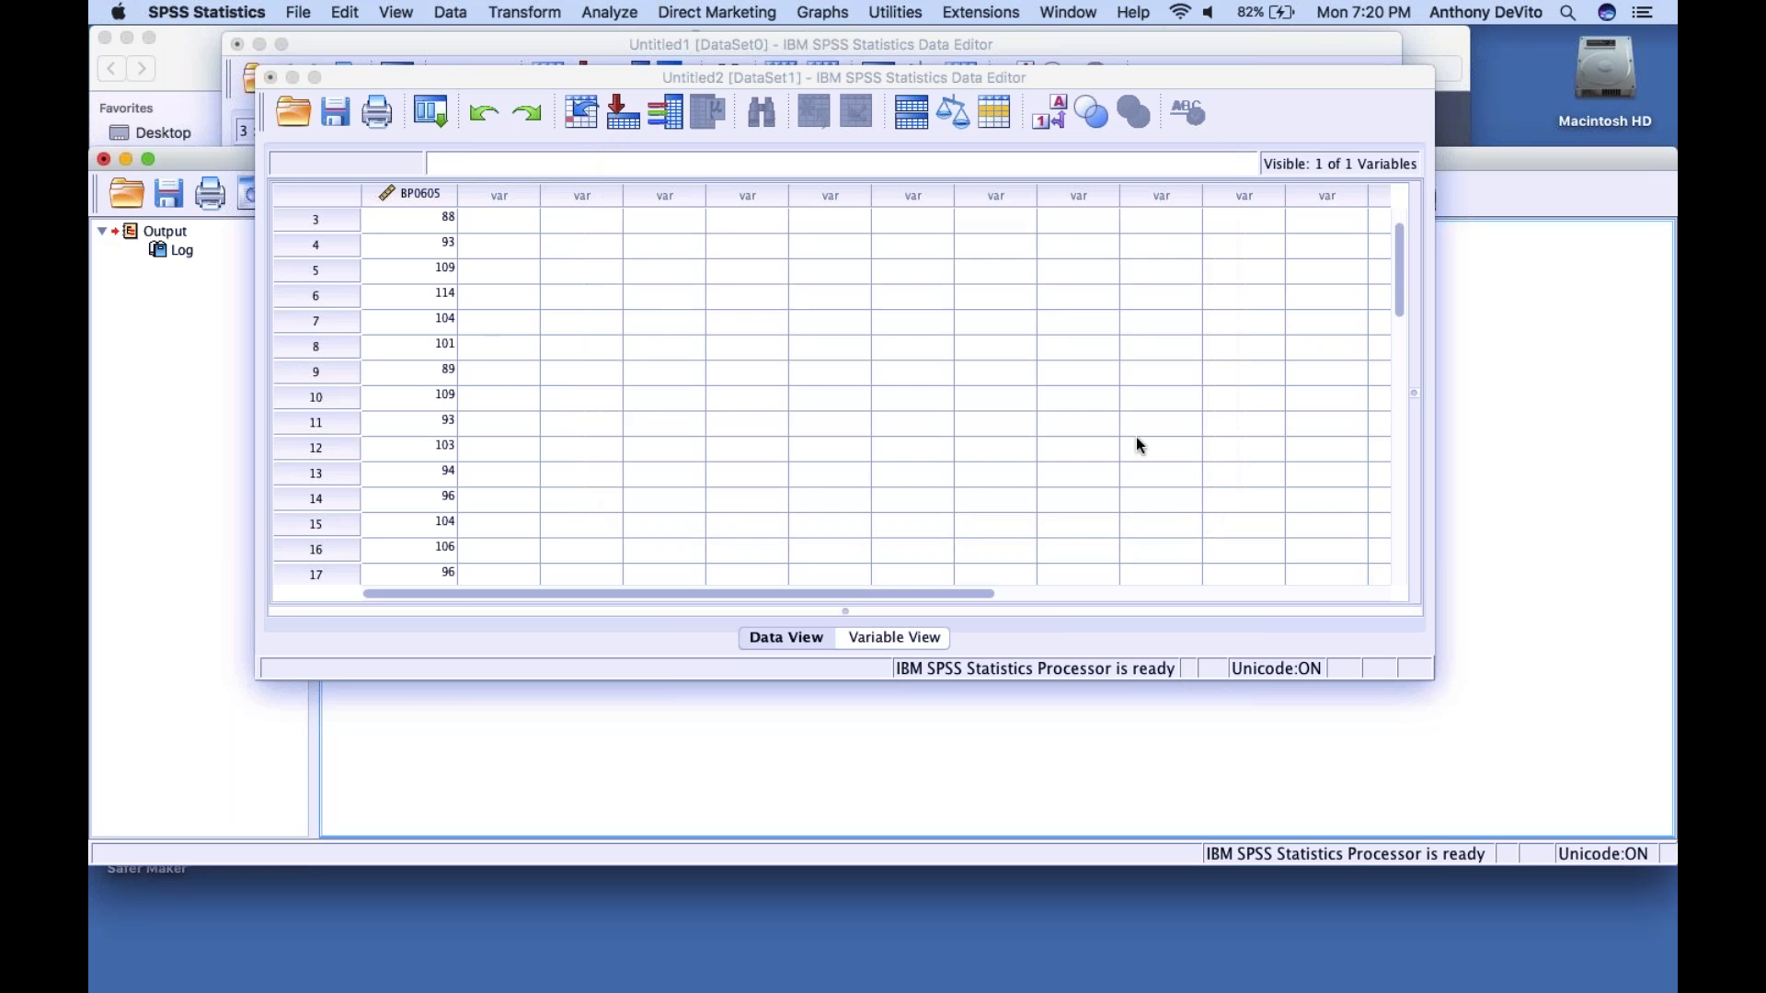
# Rearrange and shorten the output viewer window, and examine the Descriptive Statistics table for Blood Pressure White Males
pyautogui.moveTo(1185, 161); pyautogui.dragTo(1239, 39)
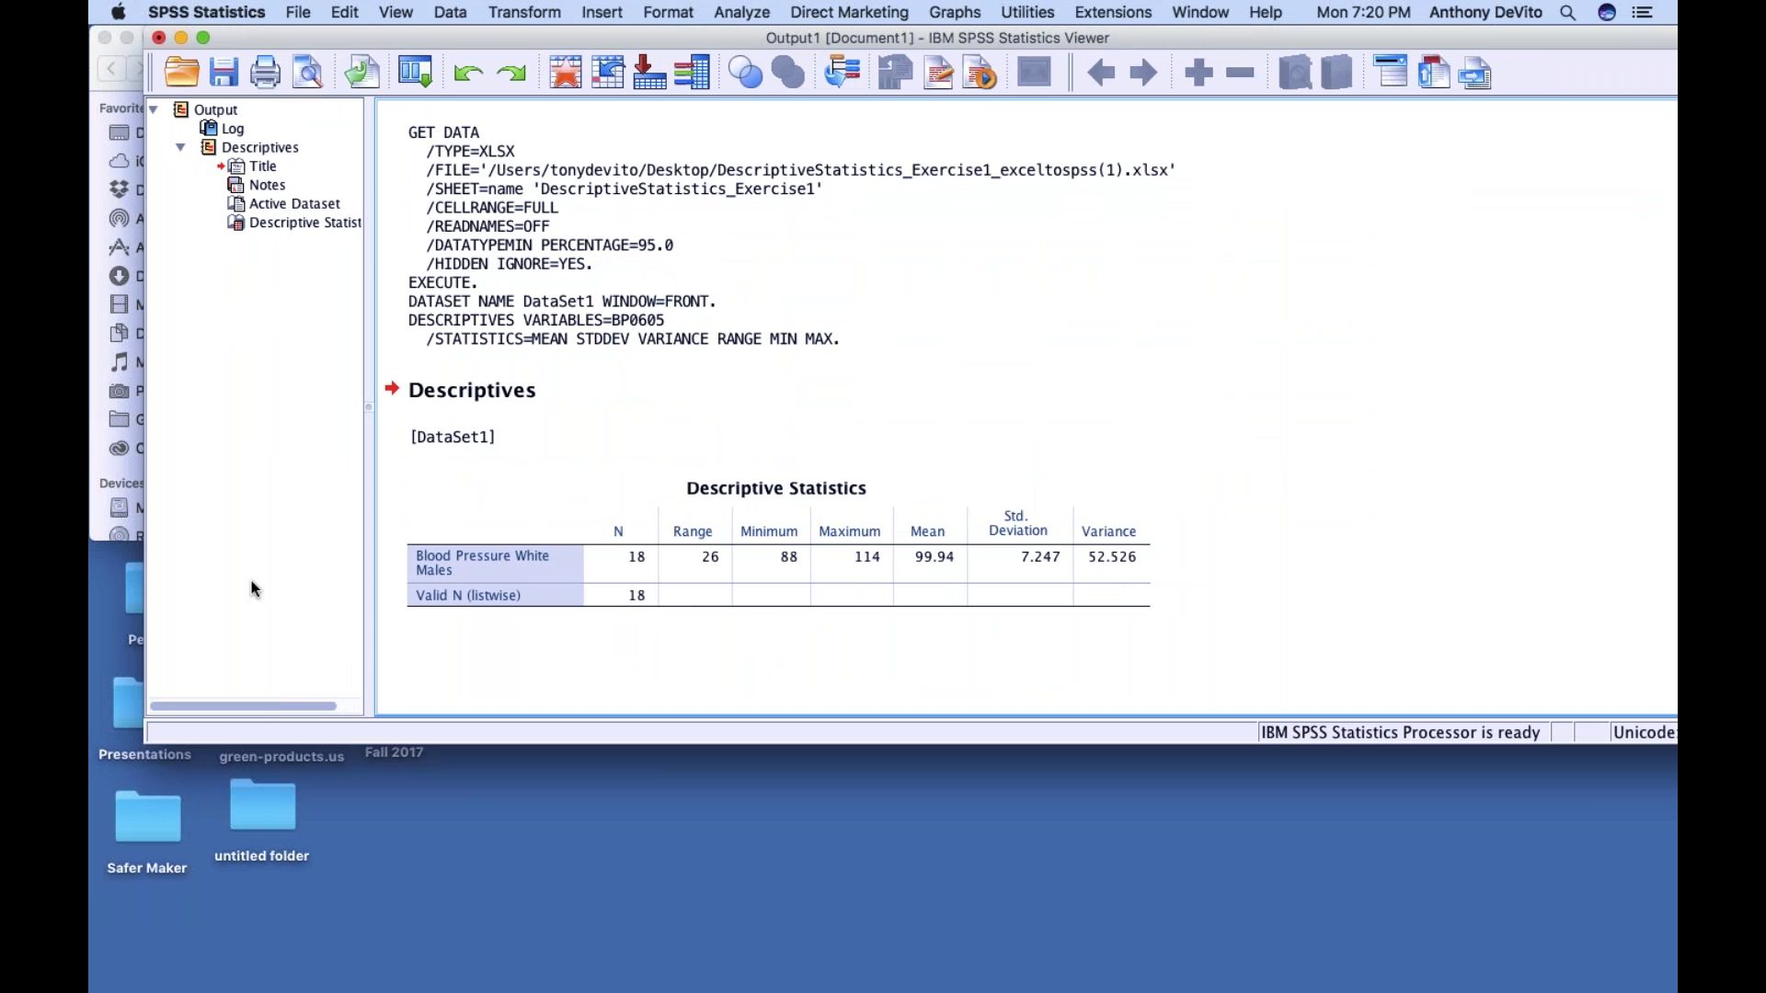
pyautogui.hscroll(2, 251, 582)
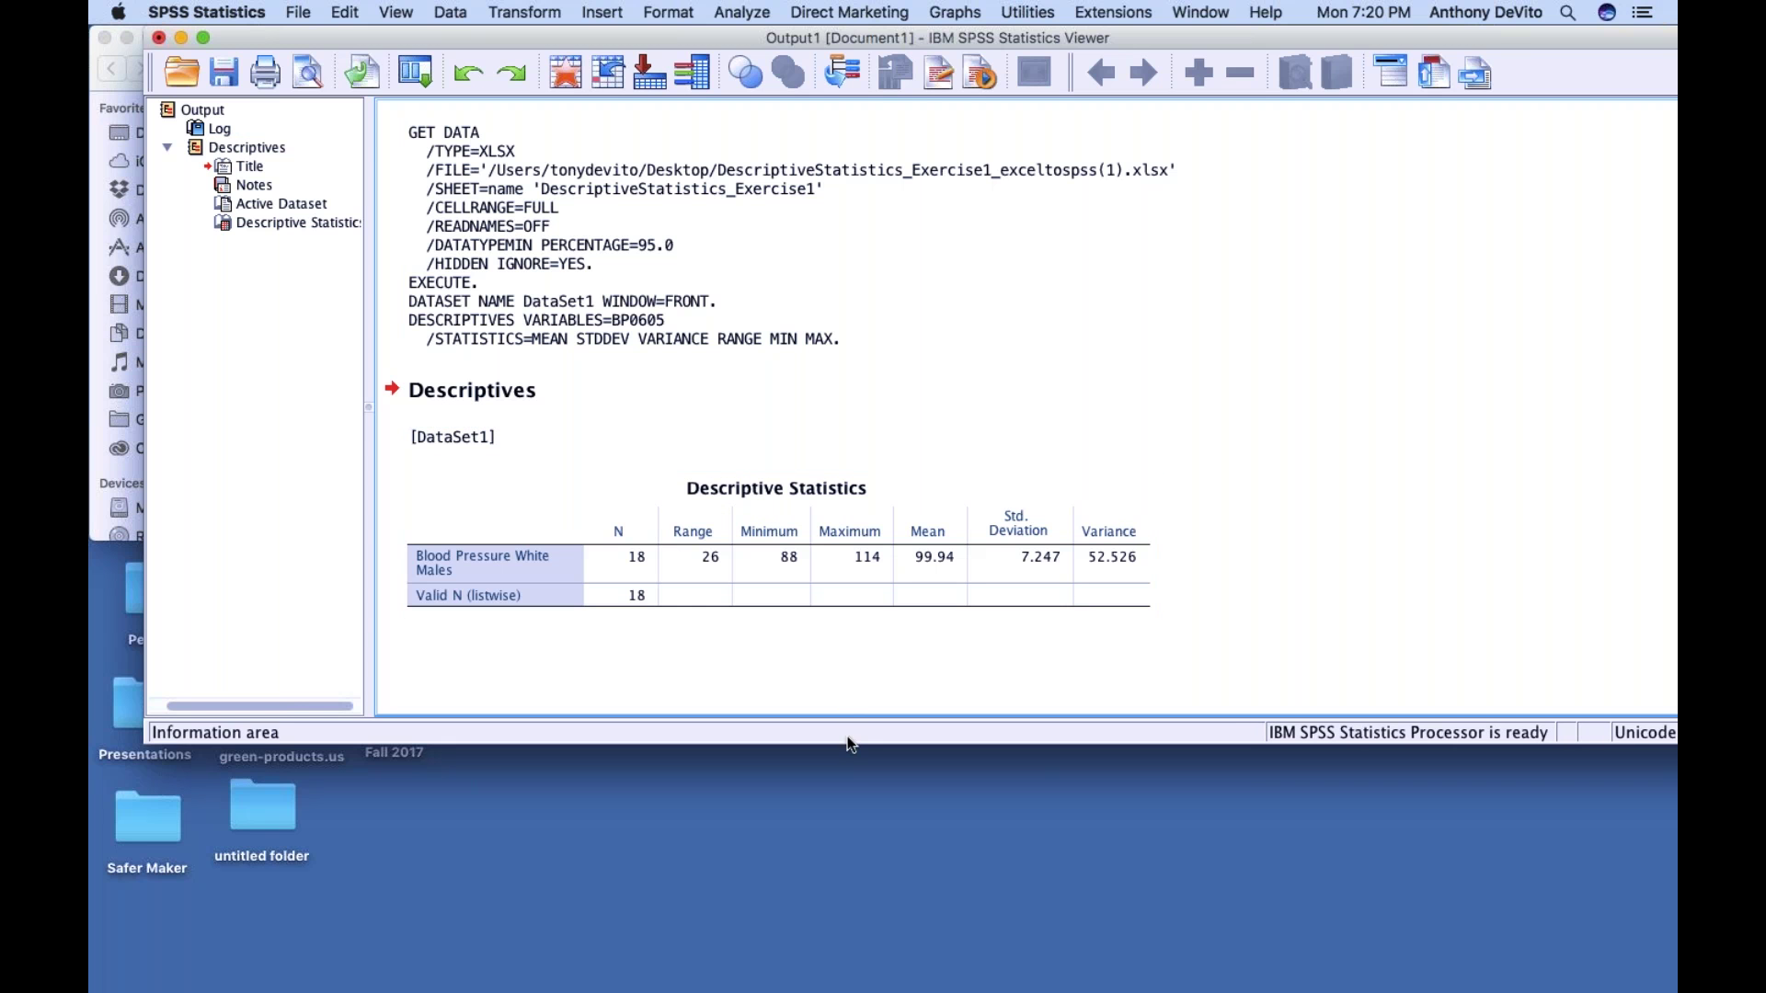
pyautogui.moveTo(839, 744); pyautogui.dragTo(832, 448)
pyautogui.scroll(-5, 881, 272)
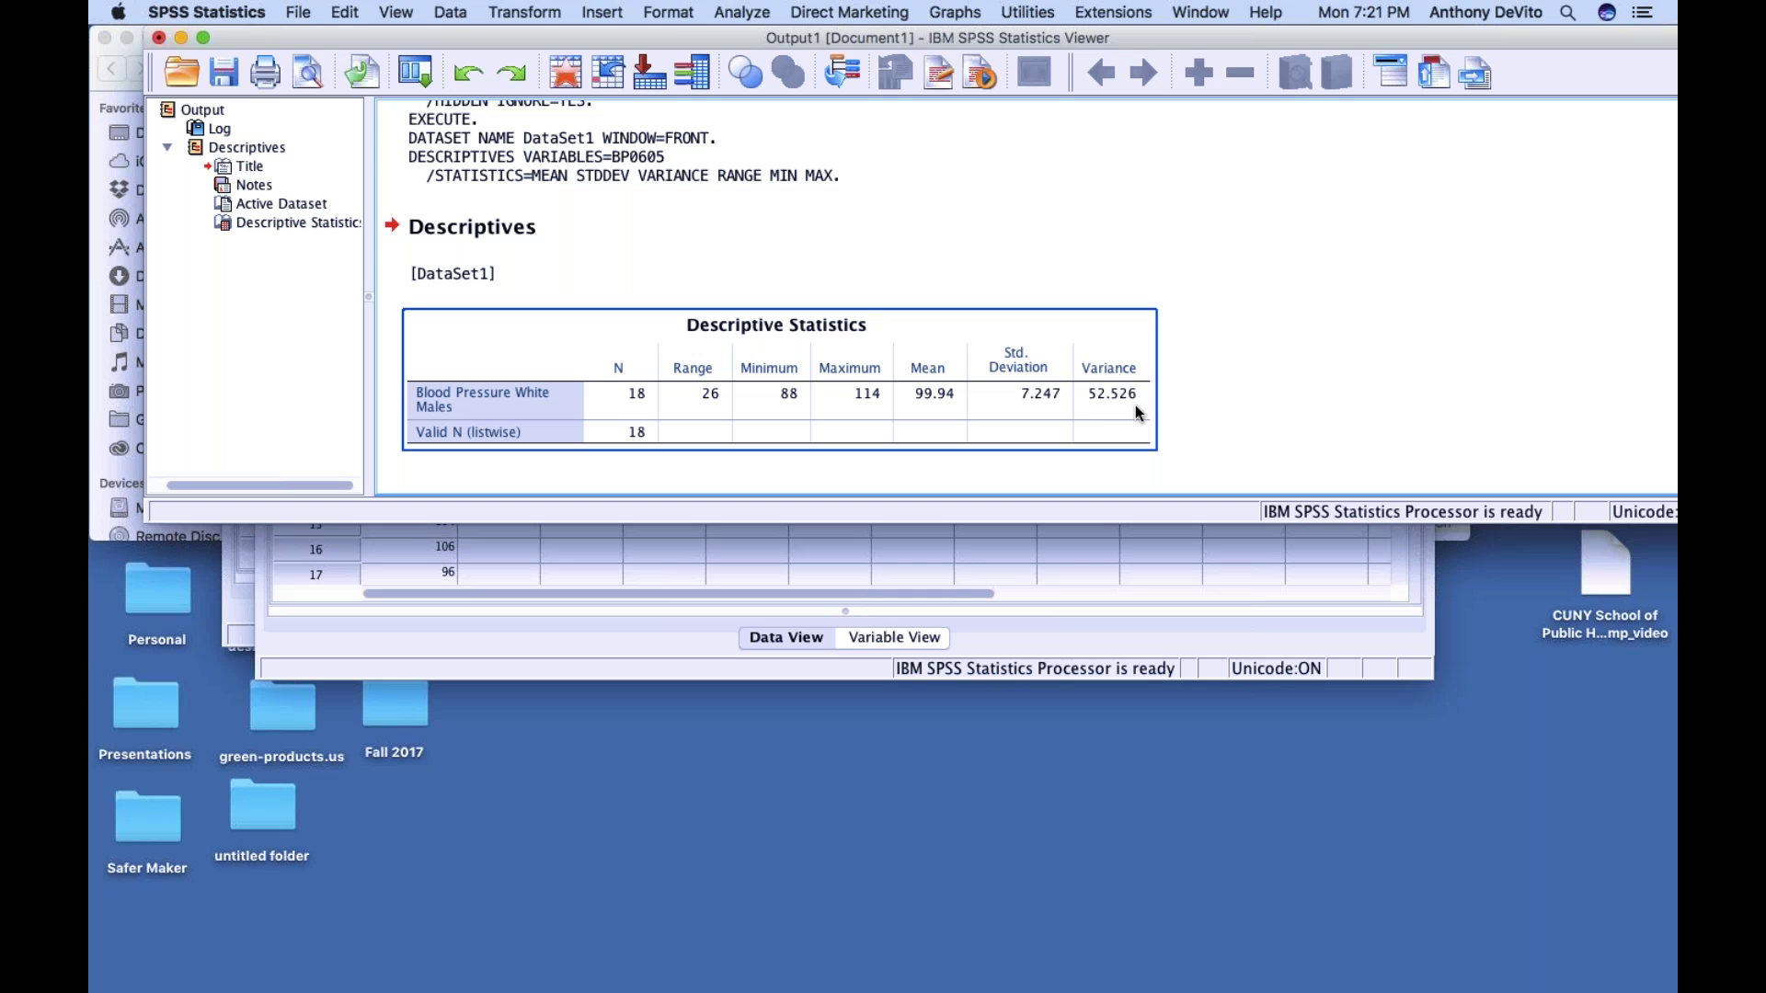
pyautogui.click(1342, 300)
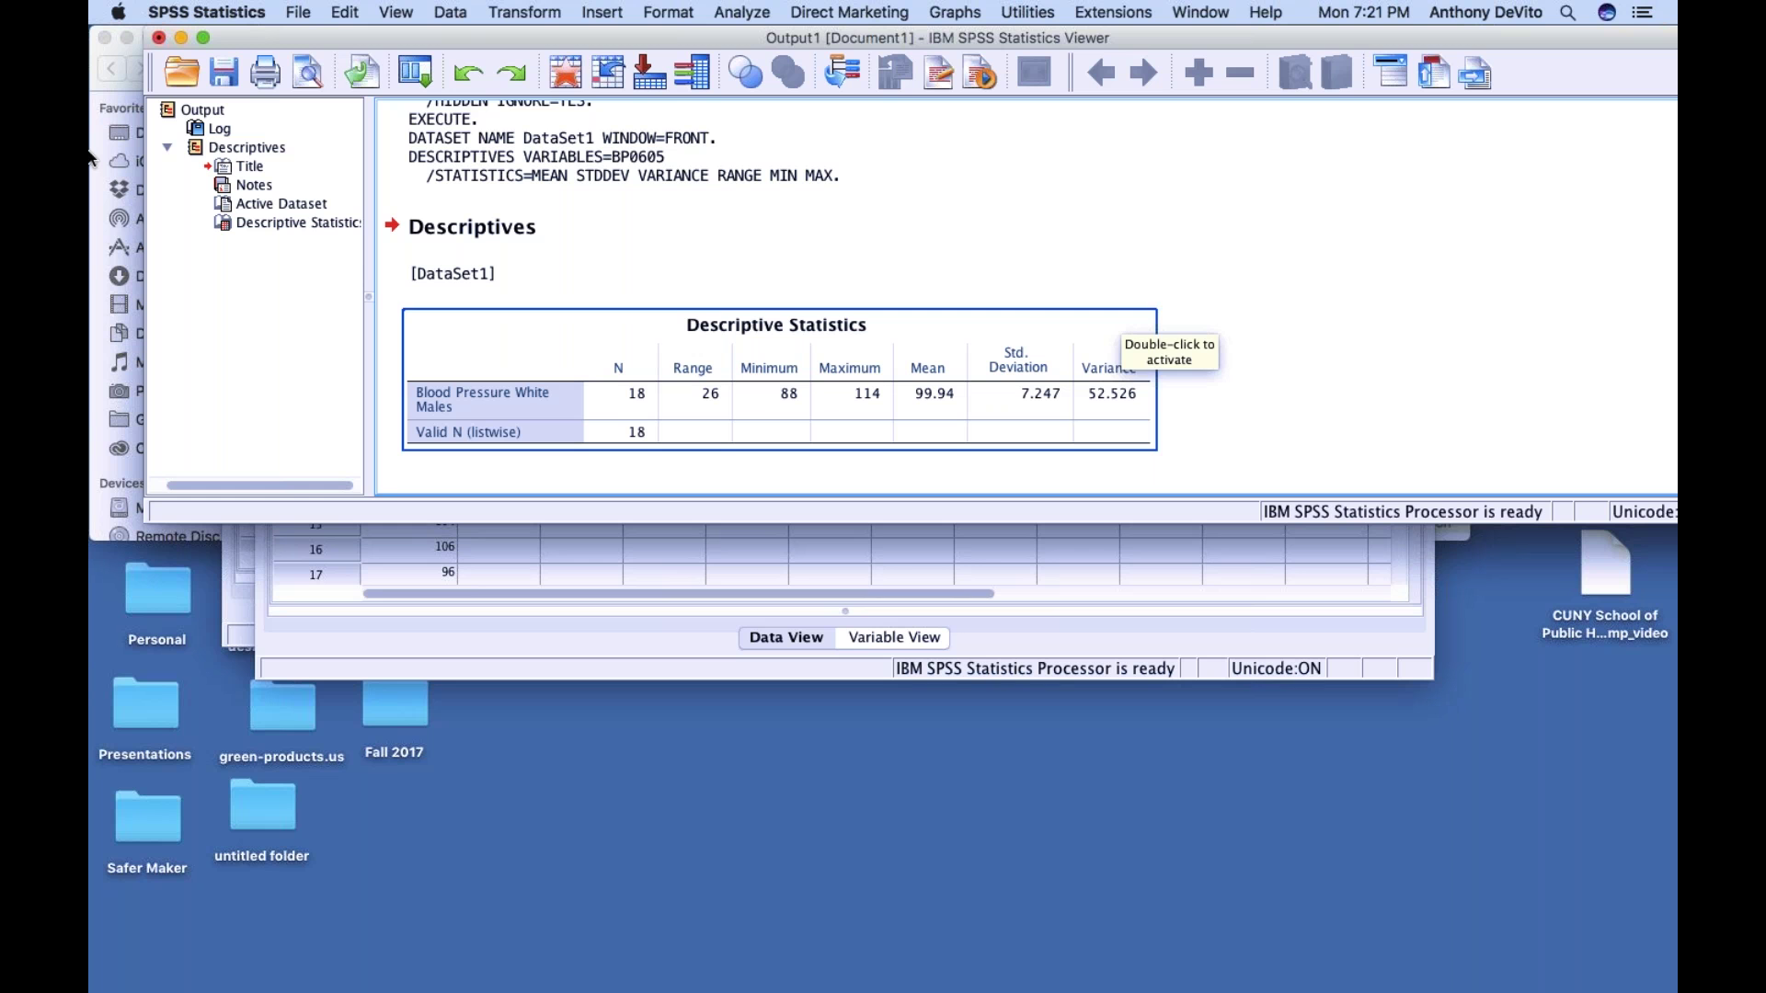
# Switch to Microsoft Word, dismiss the Document Gallery, and place the blank document below the SPSS output table
pyautogui.moveTo(184, 984)
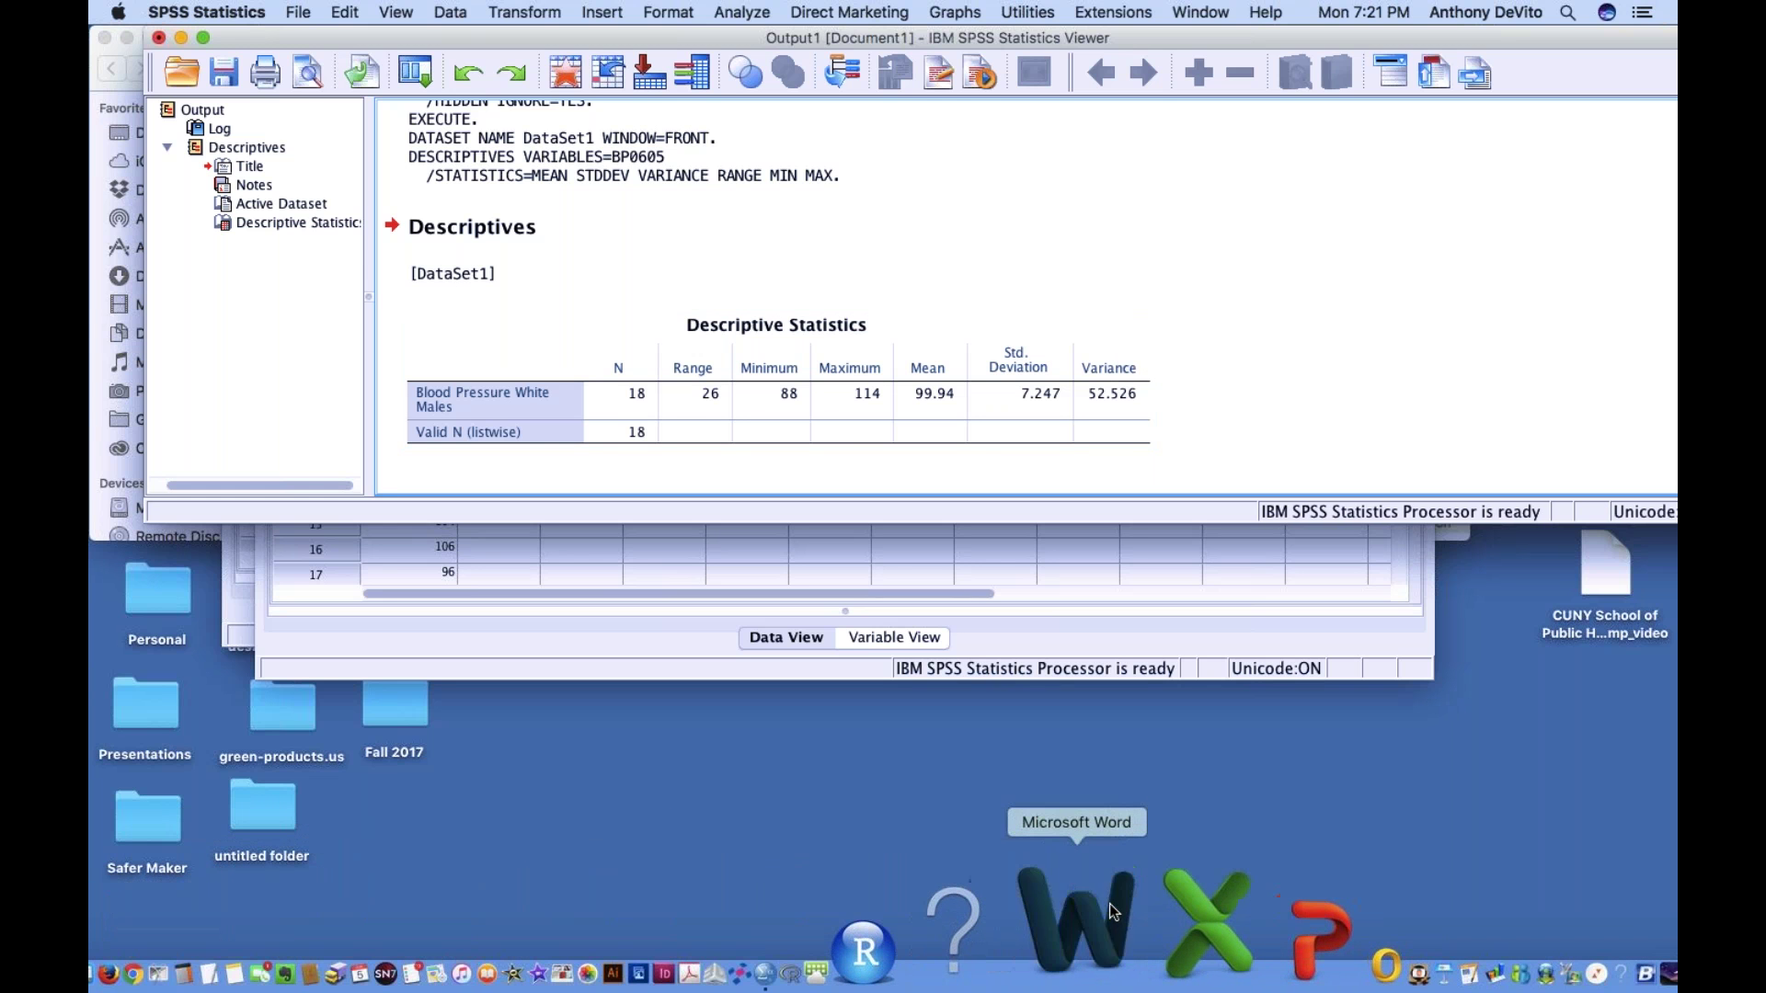
pyautogui.click(1109, 903)
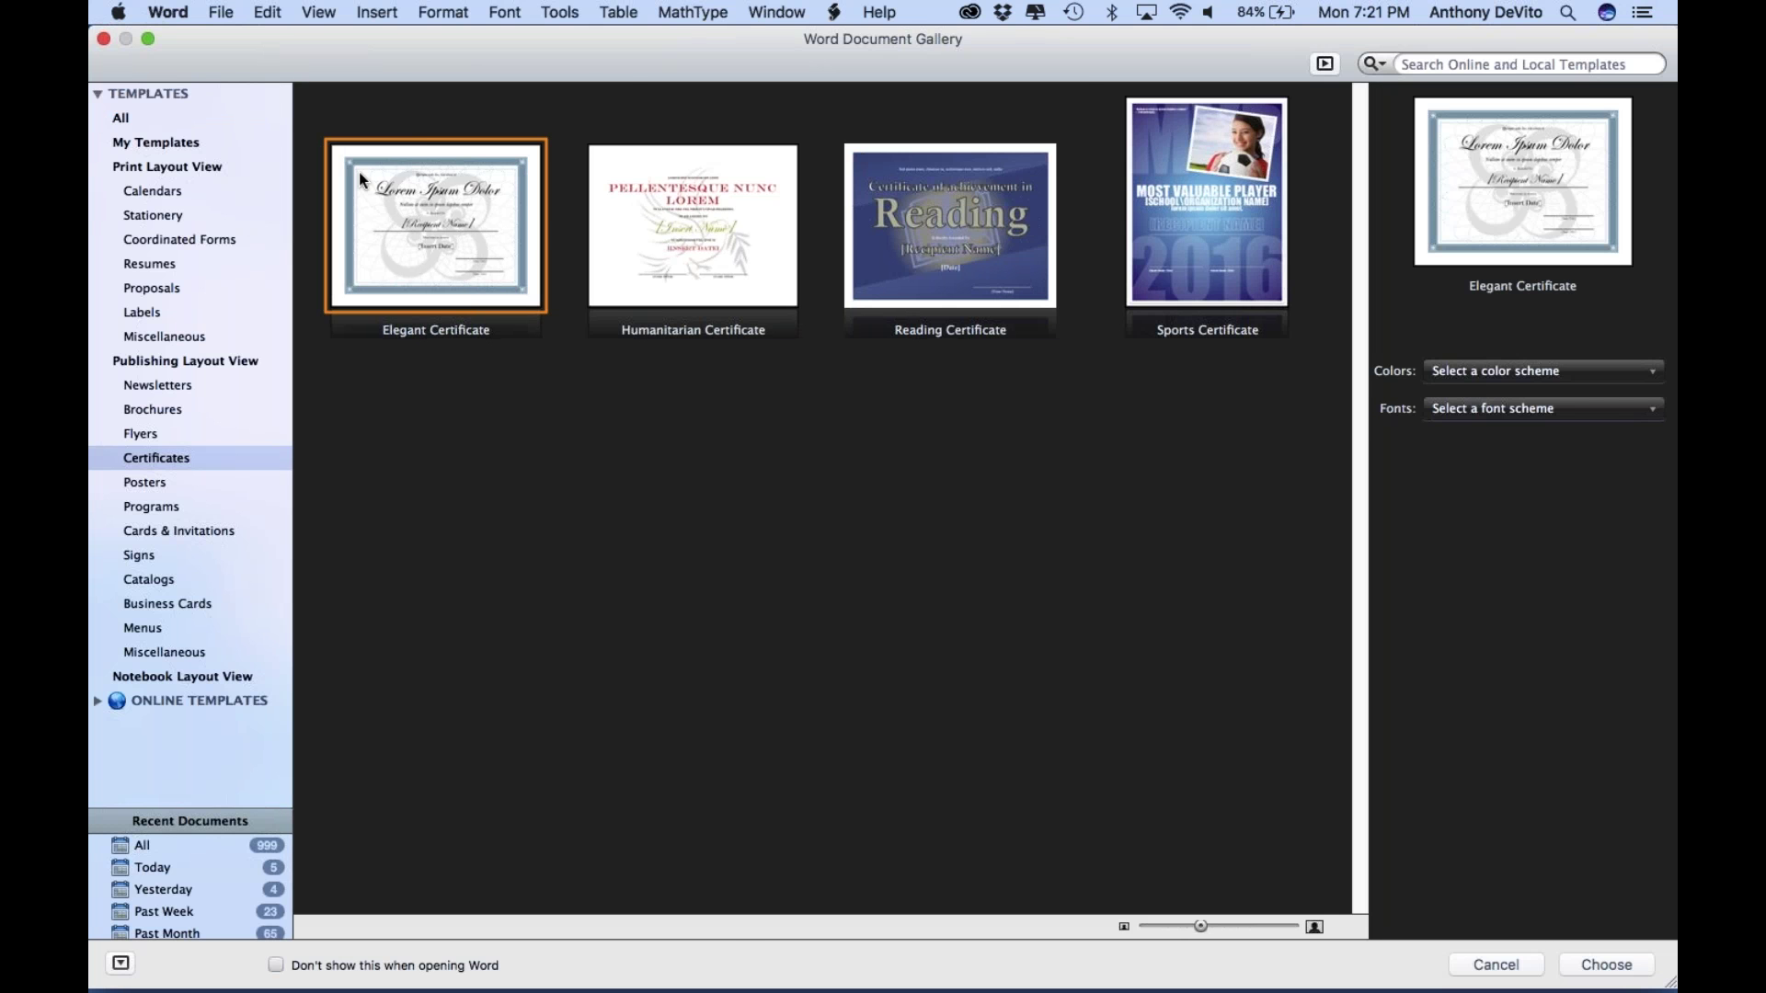
pyautogui.moveTo(263, 41); pyautogui.dragTo(445, 405)
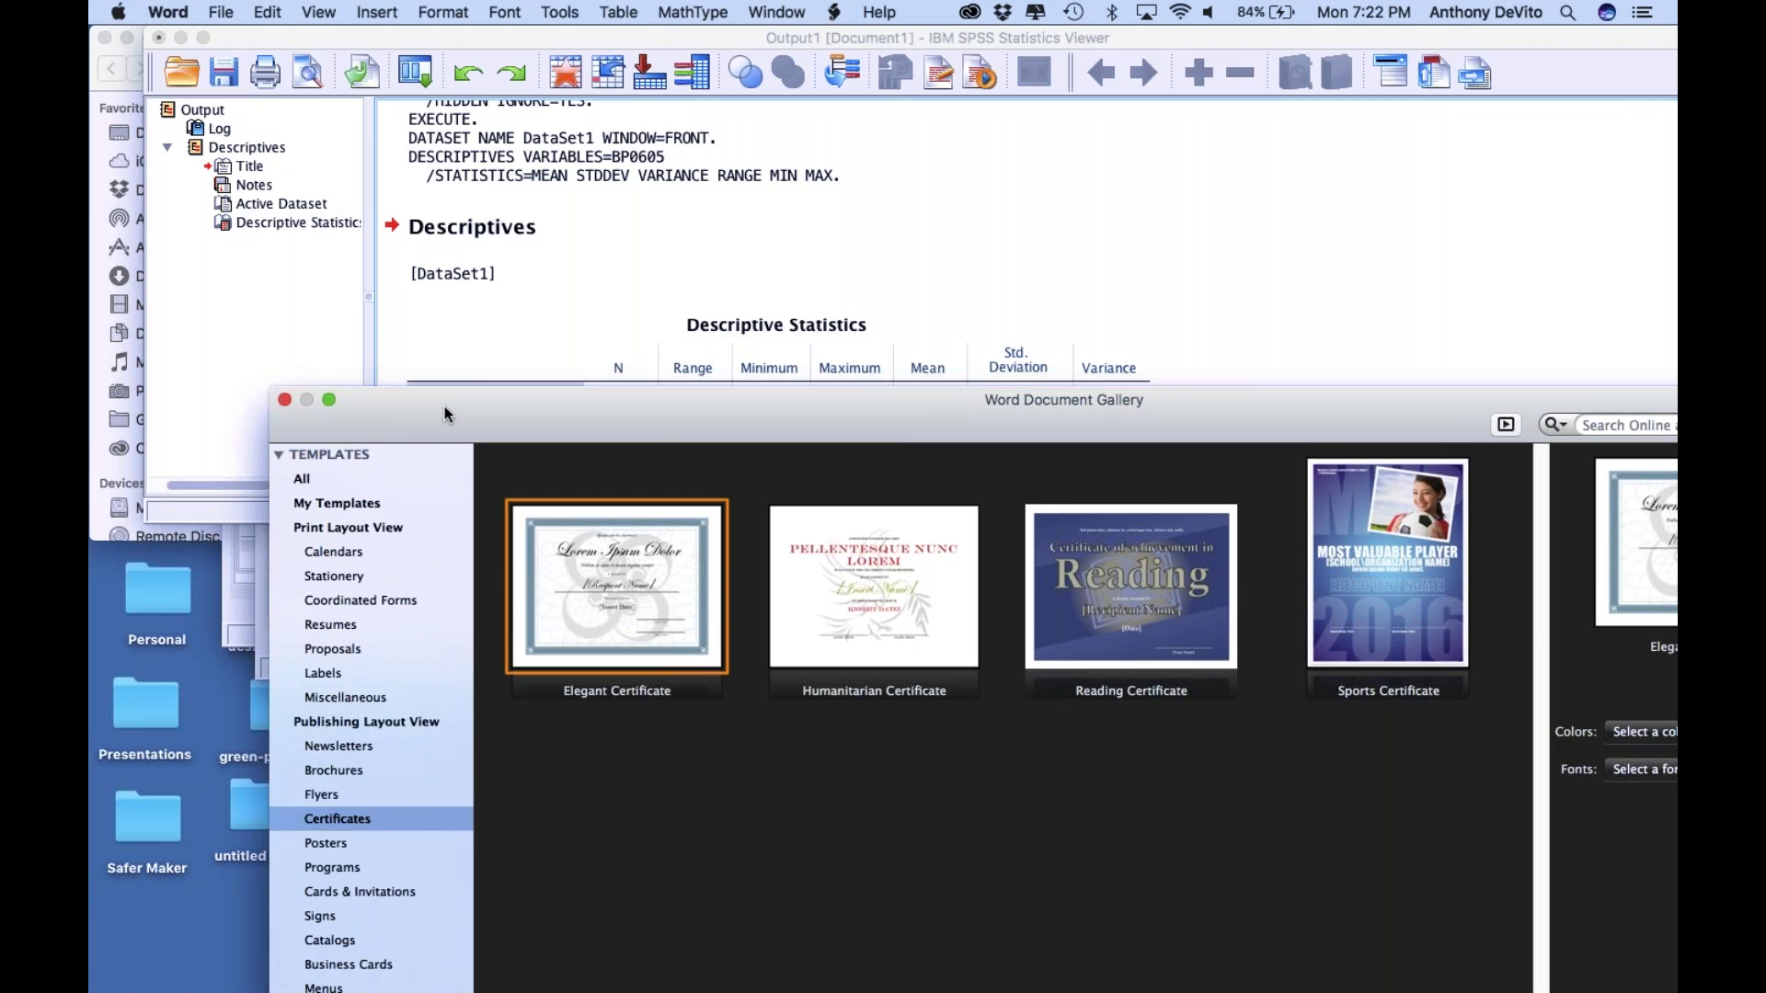
pyautogui.click(285, 399)
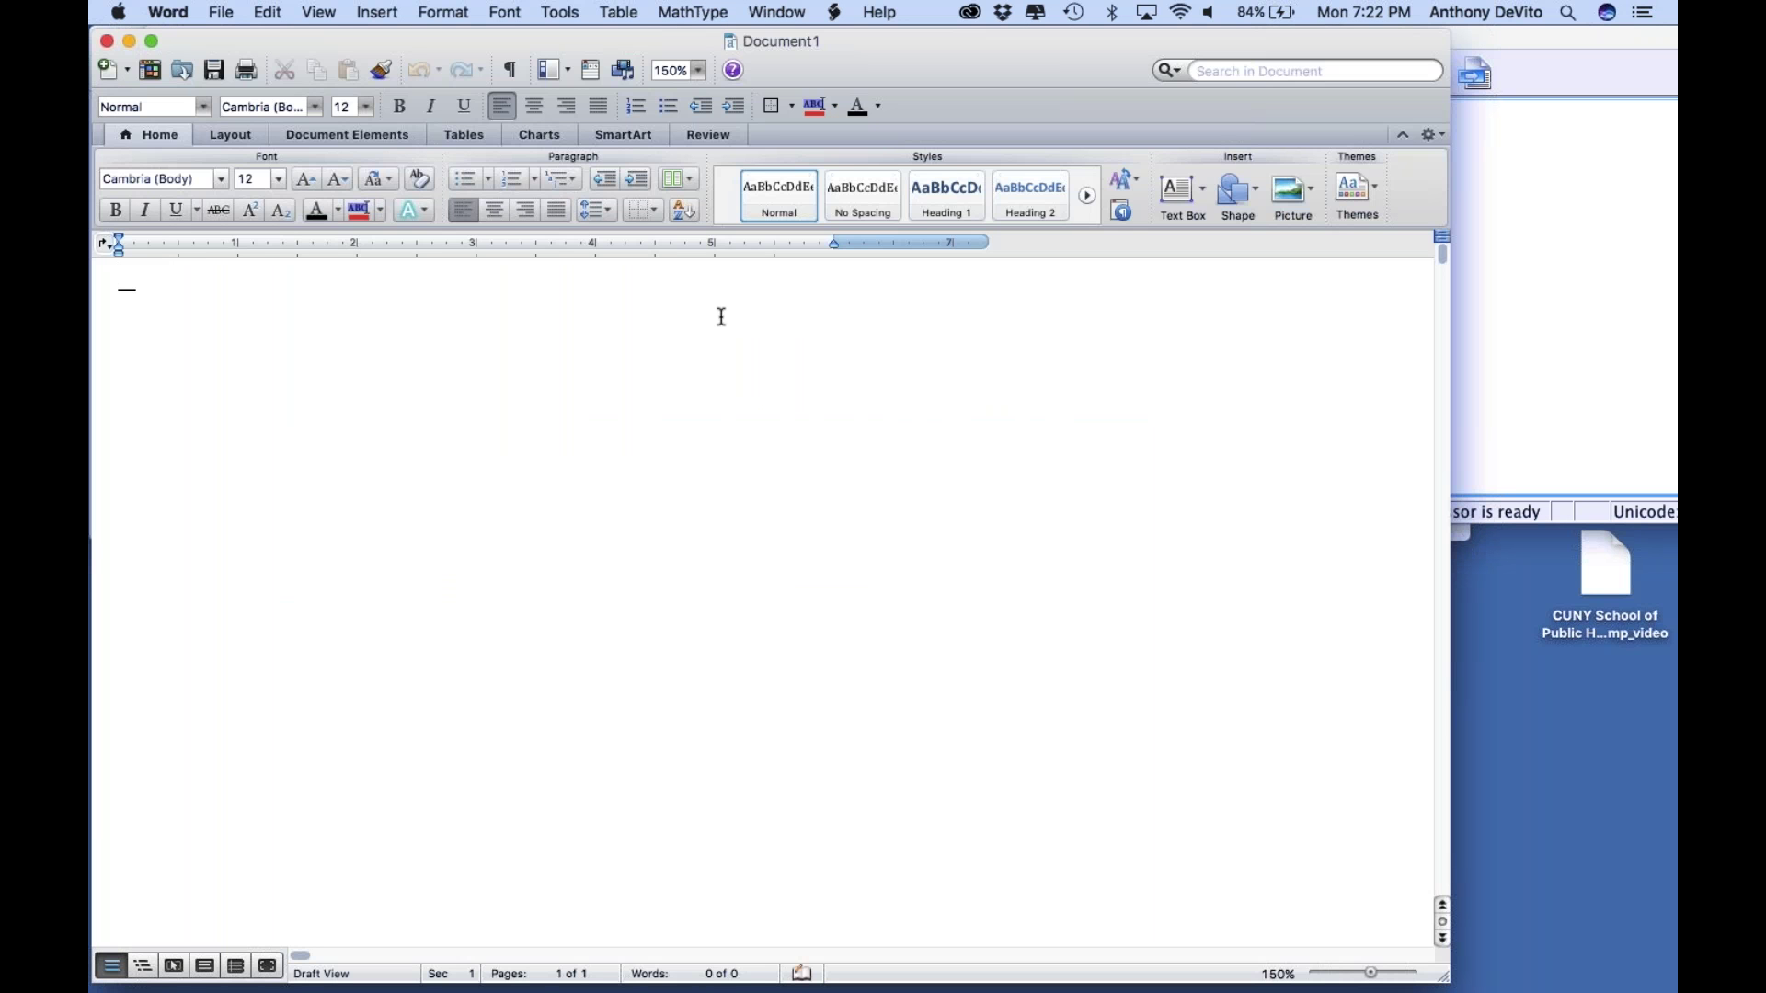
pyautogui.moveTo(911, 51); pyautogui.dragTo(929, 504)
# Copy the Descriptive Statistics table from the SPSS output viewer
pyautogui.click(920, 403)
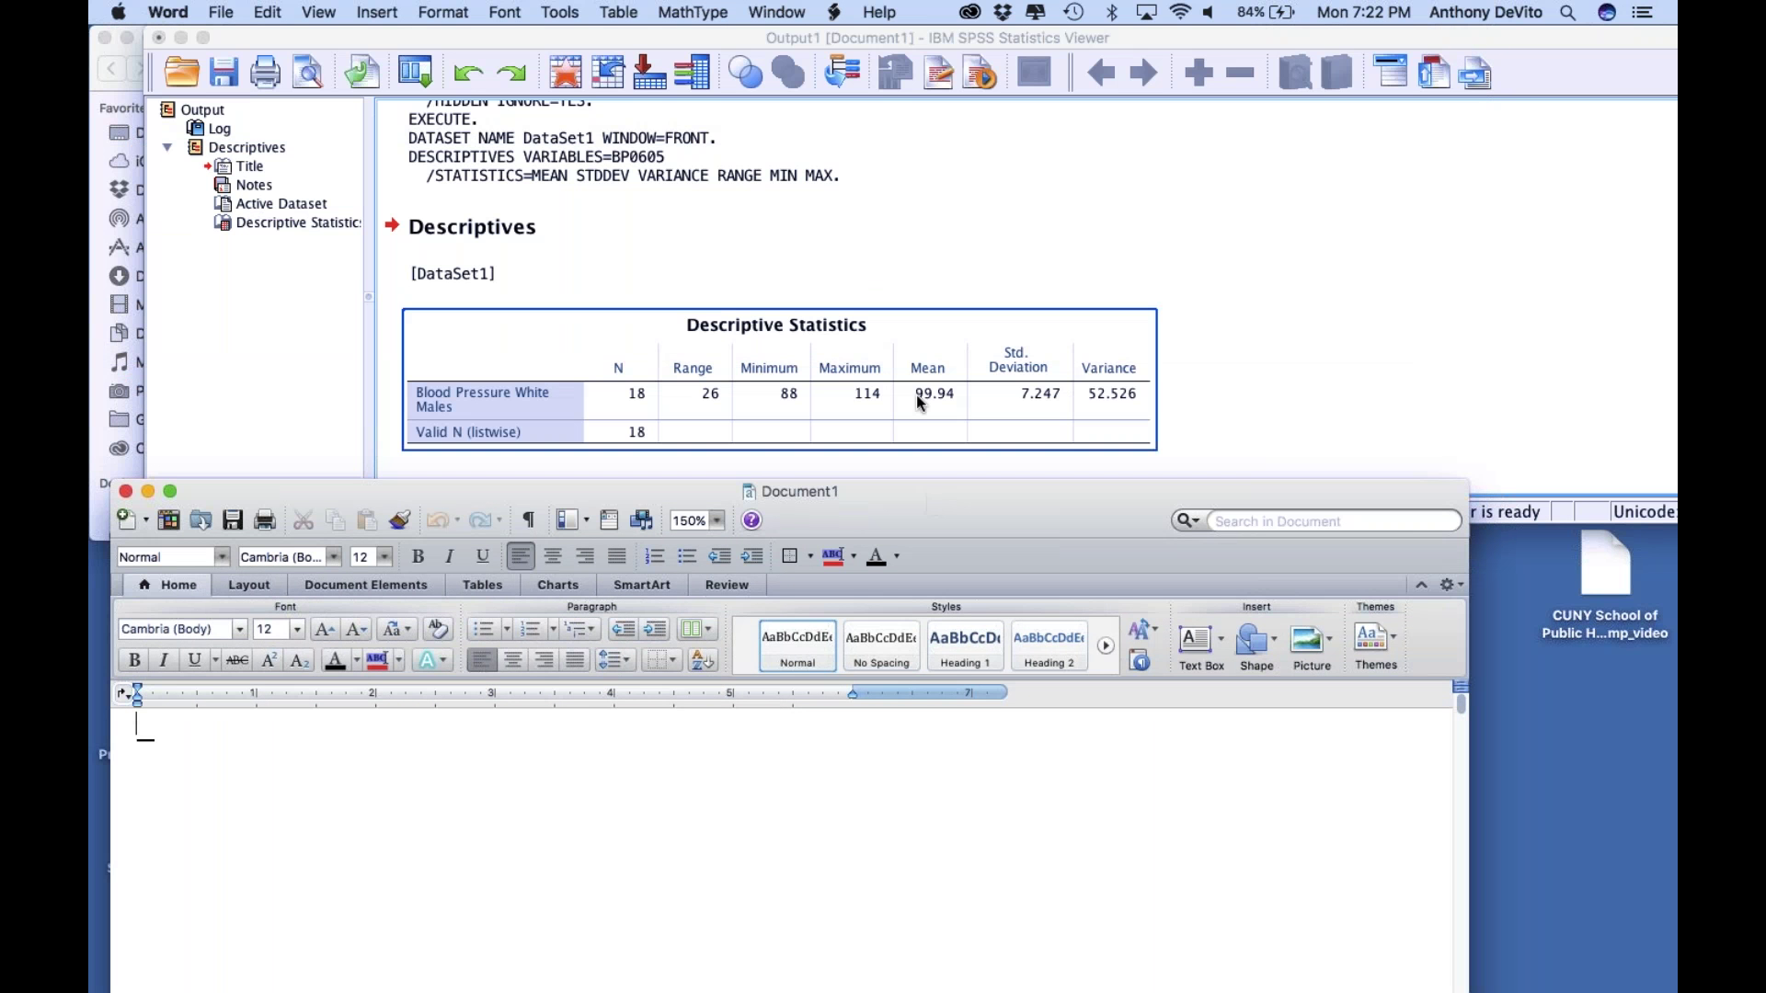
pyautogui.click(964, 327)
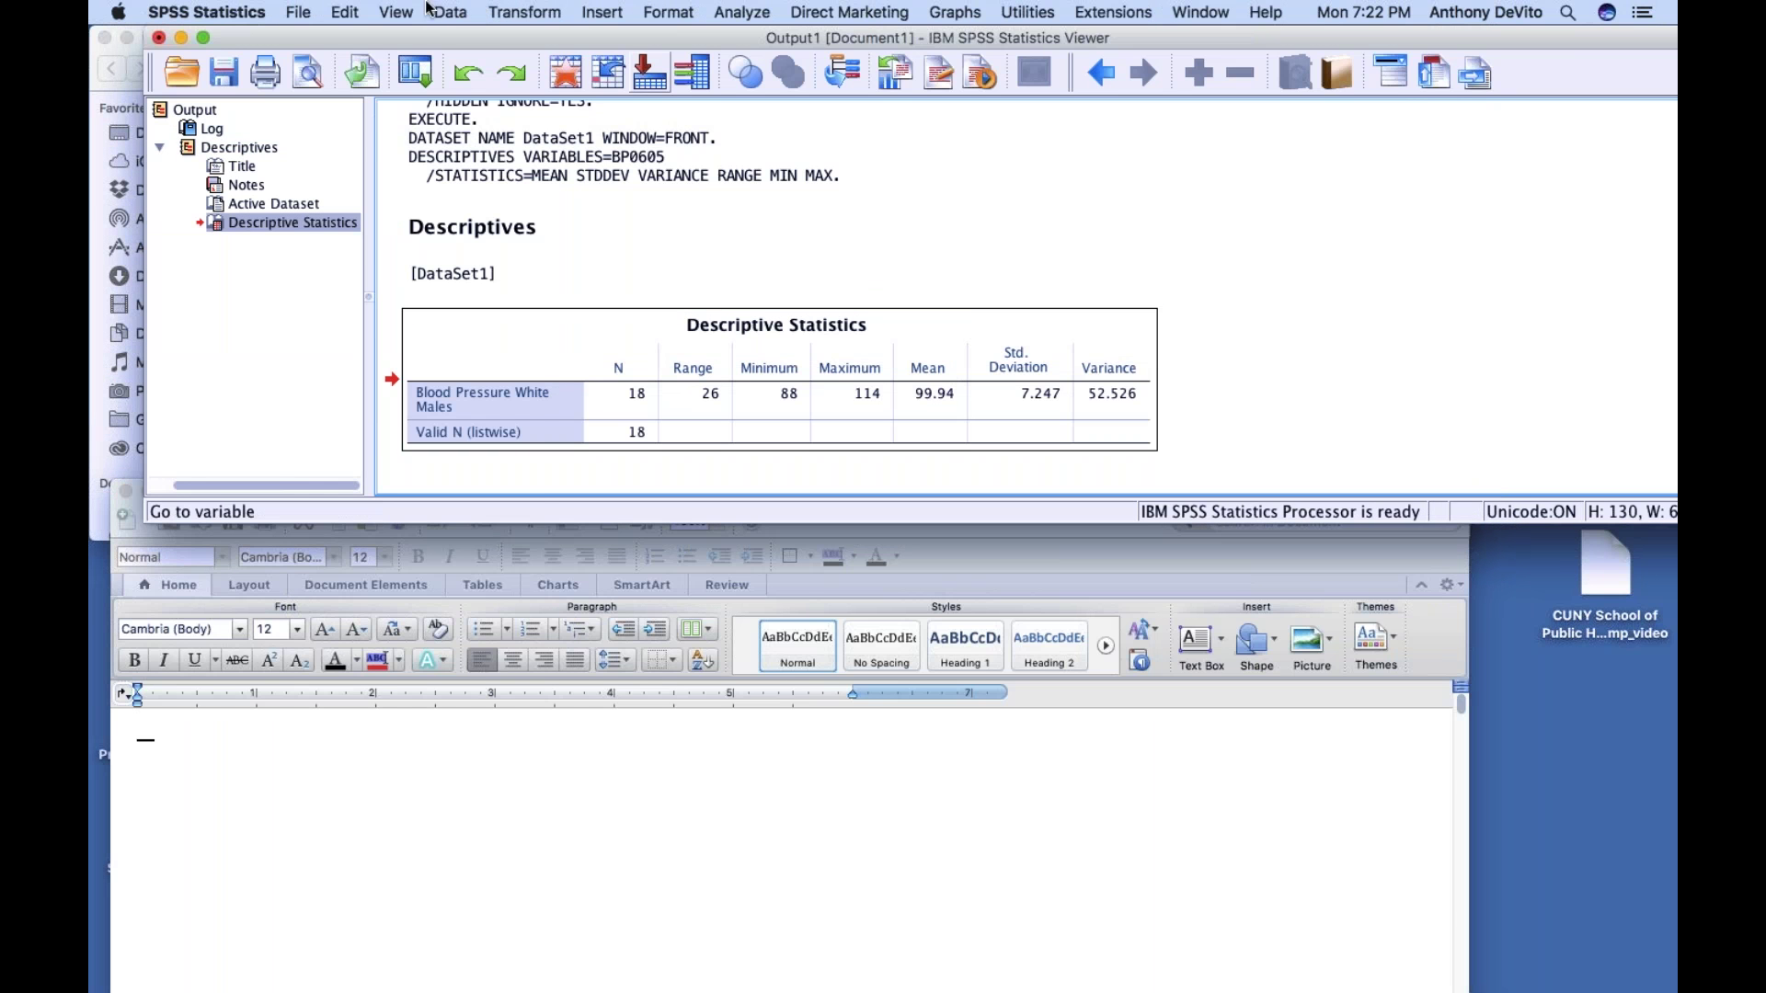
pyautogui.click(347, 11)
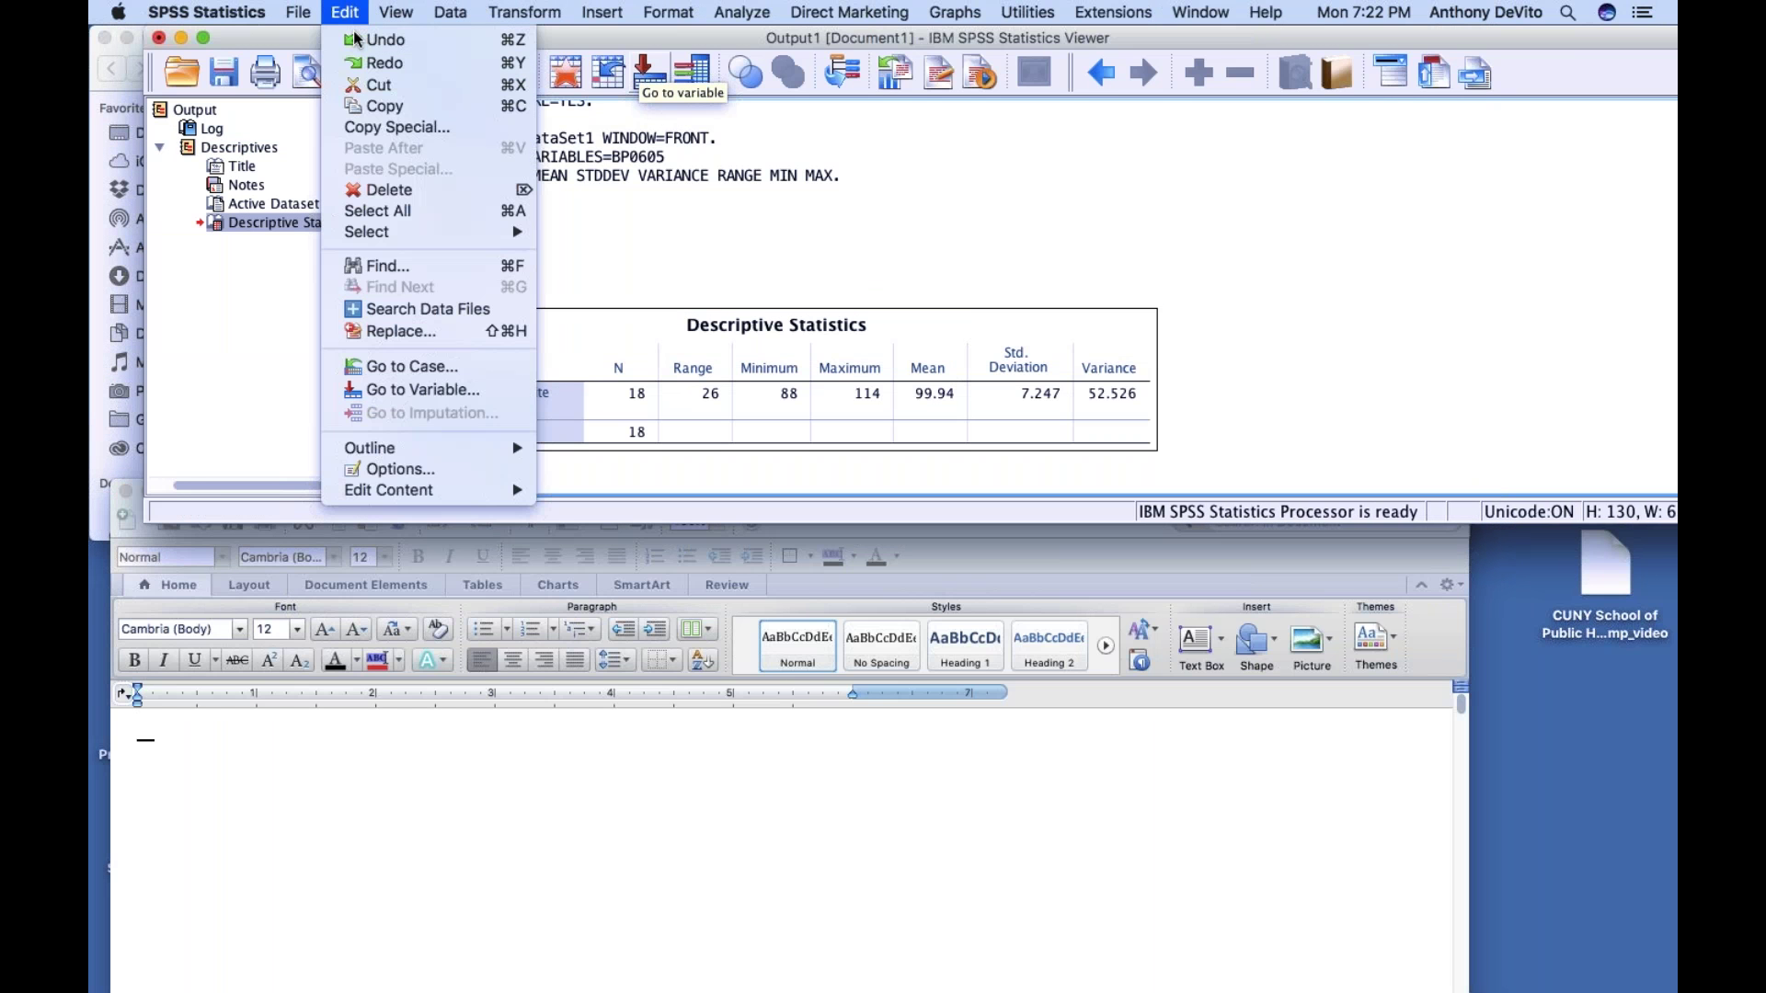
pyautogui.click(388, 108)
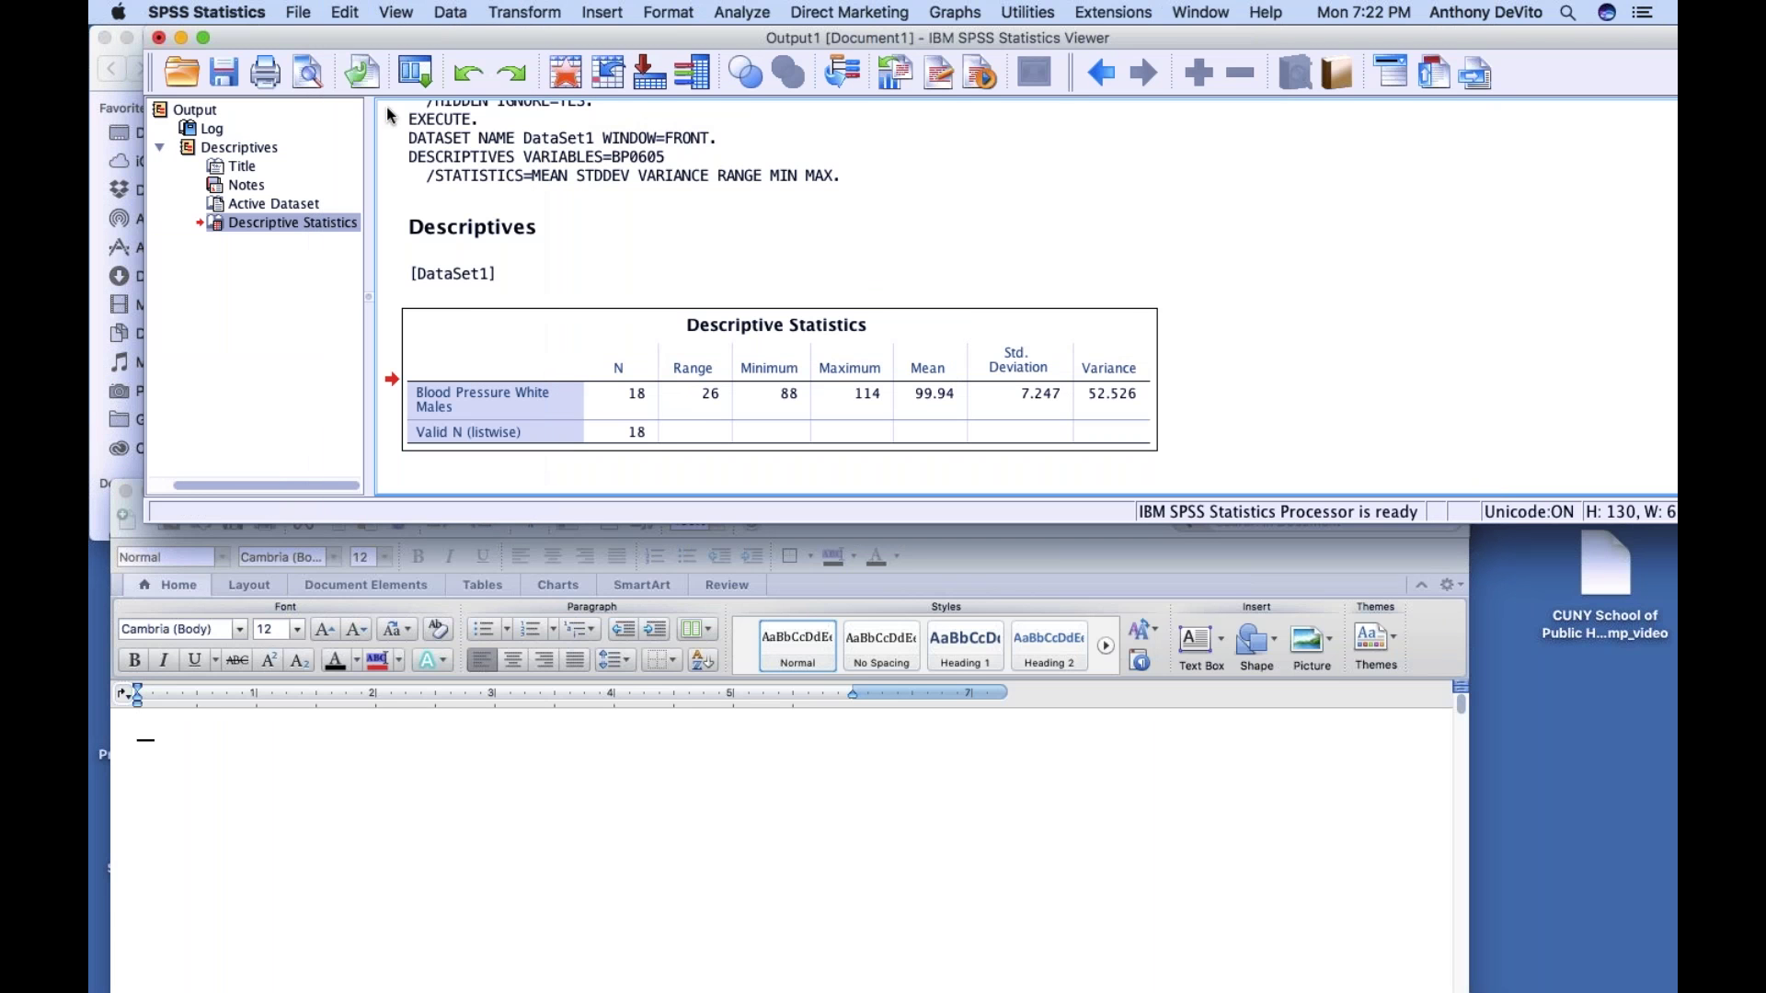
# In the blank Word document, leave an empty first line and enter three filler lines: Jfldjksaf;l, Fkdlsjafdls; and Jkdlsjfklsd;aj
pyautogui.click(678, 918)
pyautogui.moveTo(861, 487); pyautogui.dragTo(973, 120)
pyautogui.press('Return')
pyautogui.write('lfldjksaf;l')
pyautogui.press('Return')
pyautogui.write('fkdlsjafdls;')
pyautogui.press('Return')
pyautogui.write('jkdlsjfklsd;aj')
pyautogui.press('Return')
# After a blank line, add the filler line "Kjjkdlsfja; jfdlsajflds;f jfdkl;sjfa; jfdkls;ajfdl" and start a new line beneath it
pyautogui.press('Return')
pyautogui.write('kjjkdlsfja;  jfdlsajflds;f')
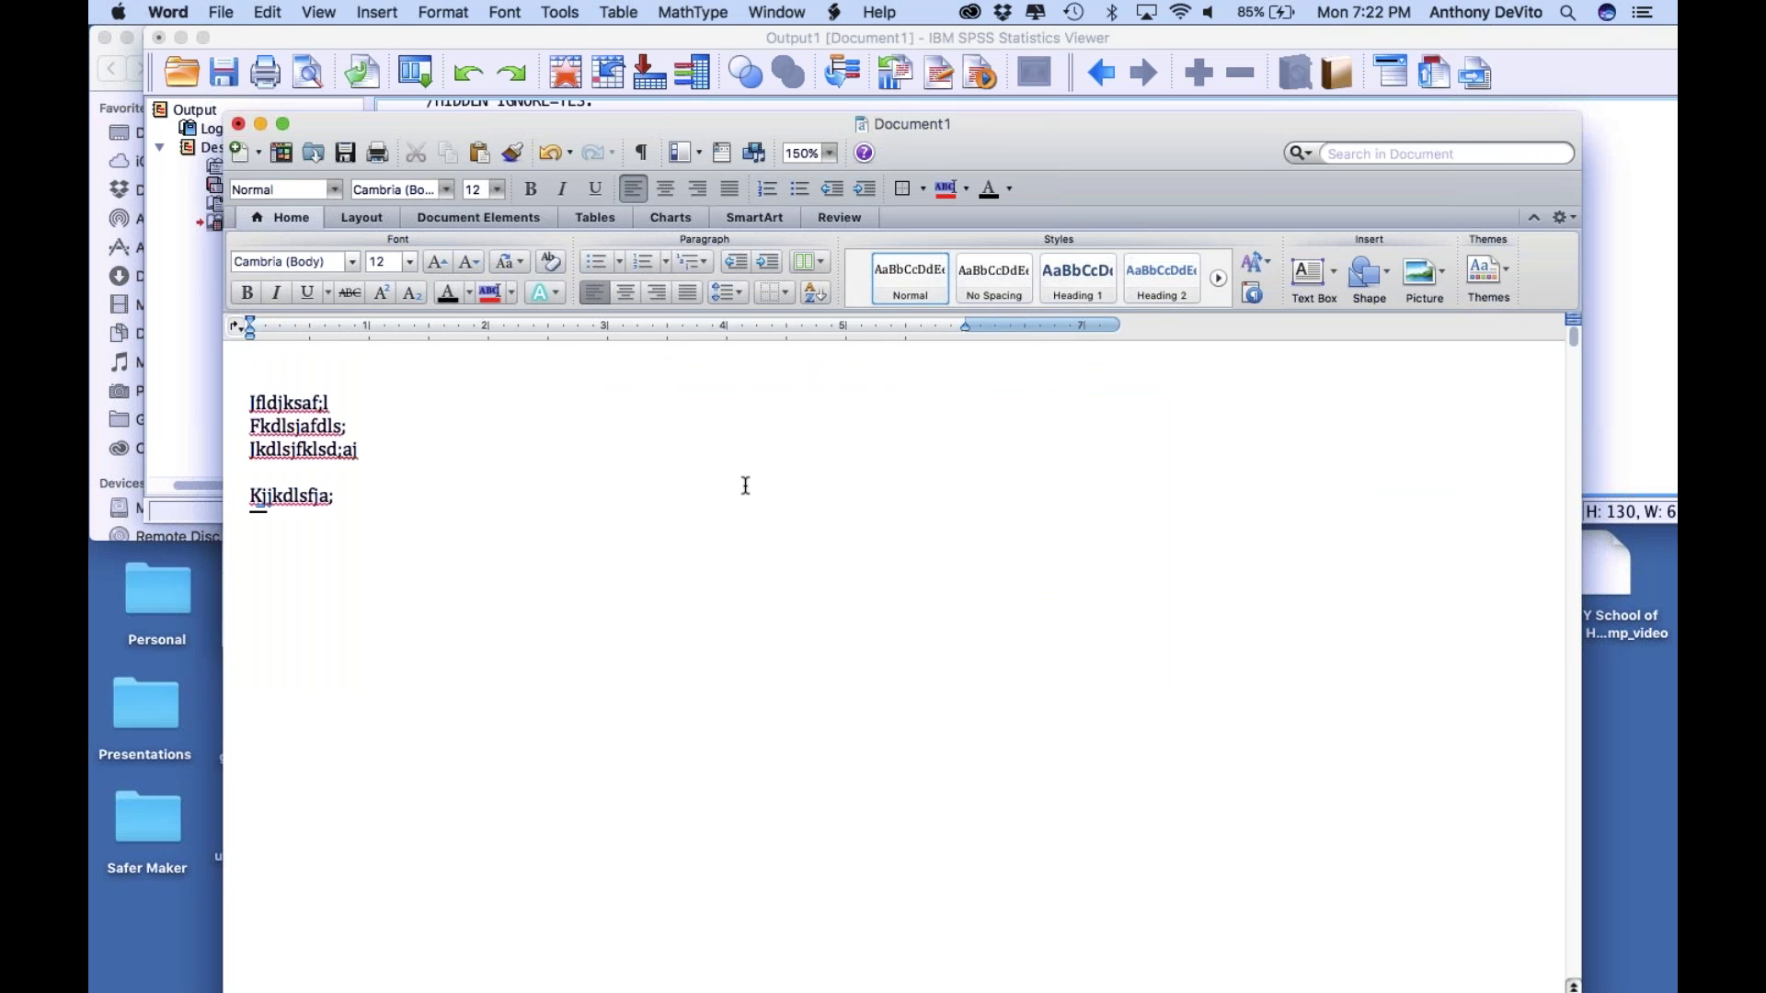
pyautogui.write(' jfdkl;sjfa;')
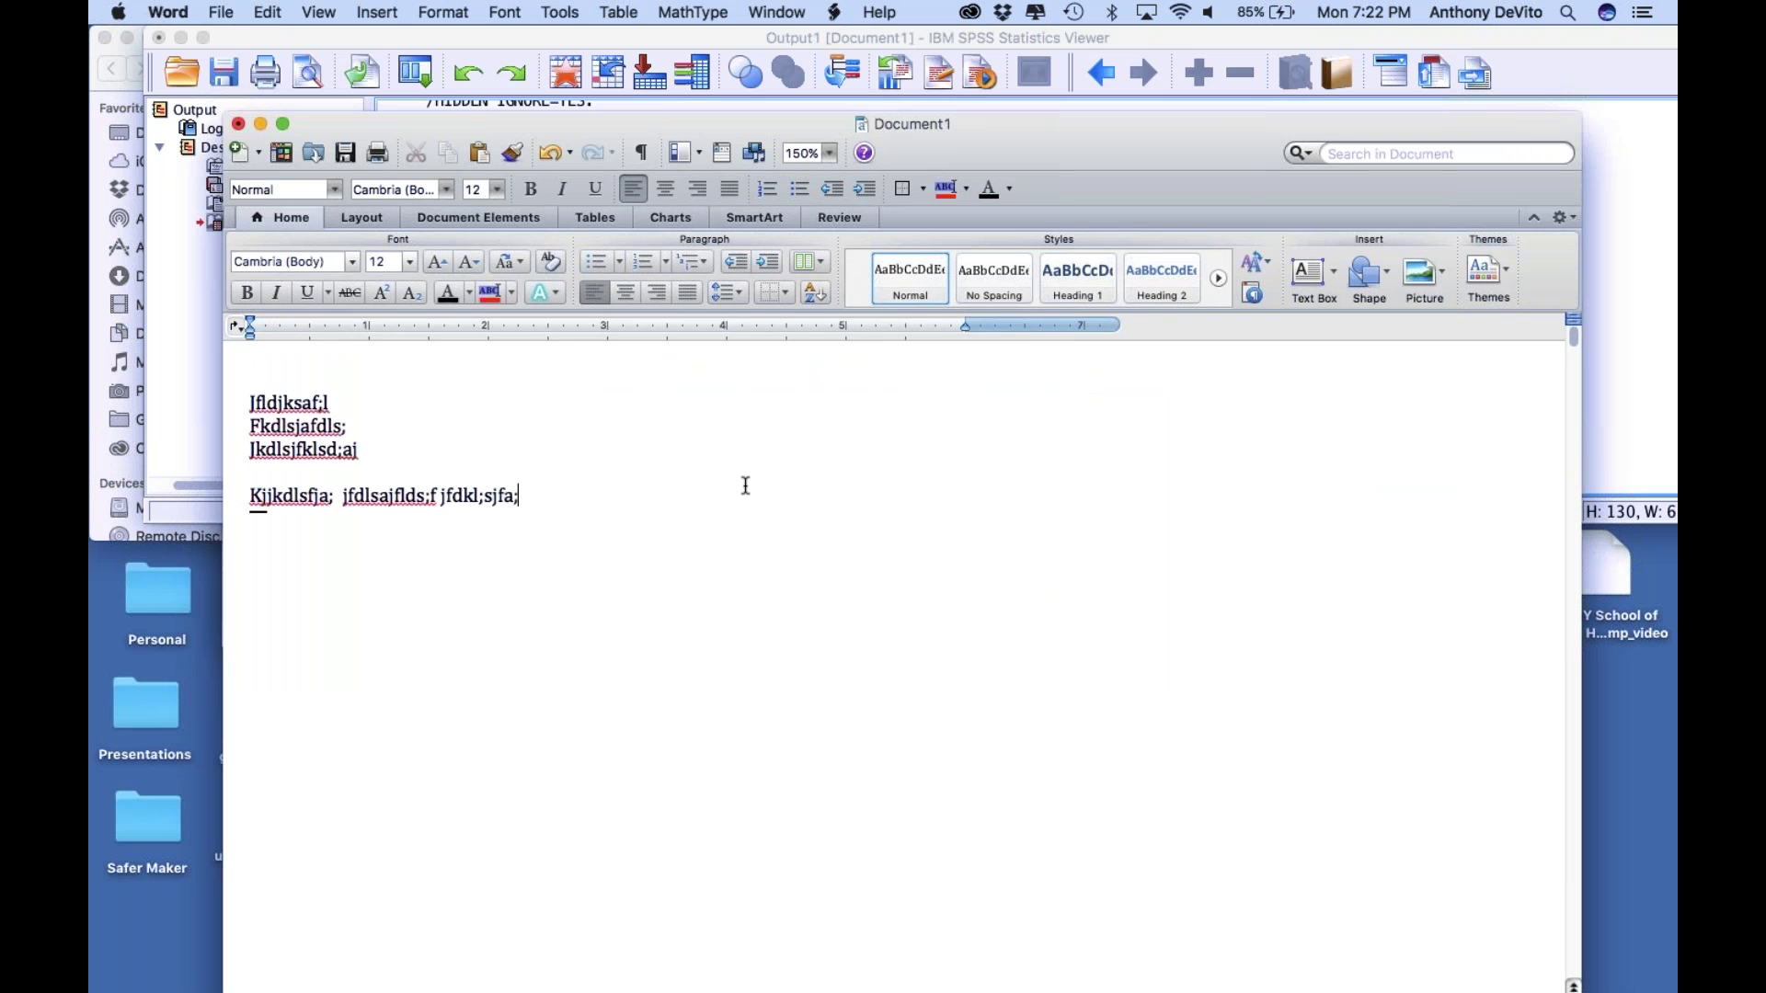
pyautogui.write('   jfdkls;ajfdl')
pyautogui.press('Return')
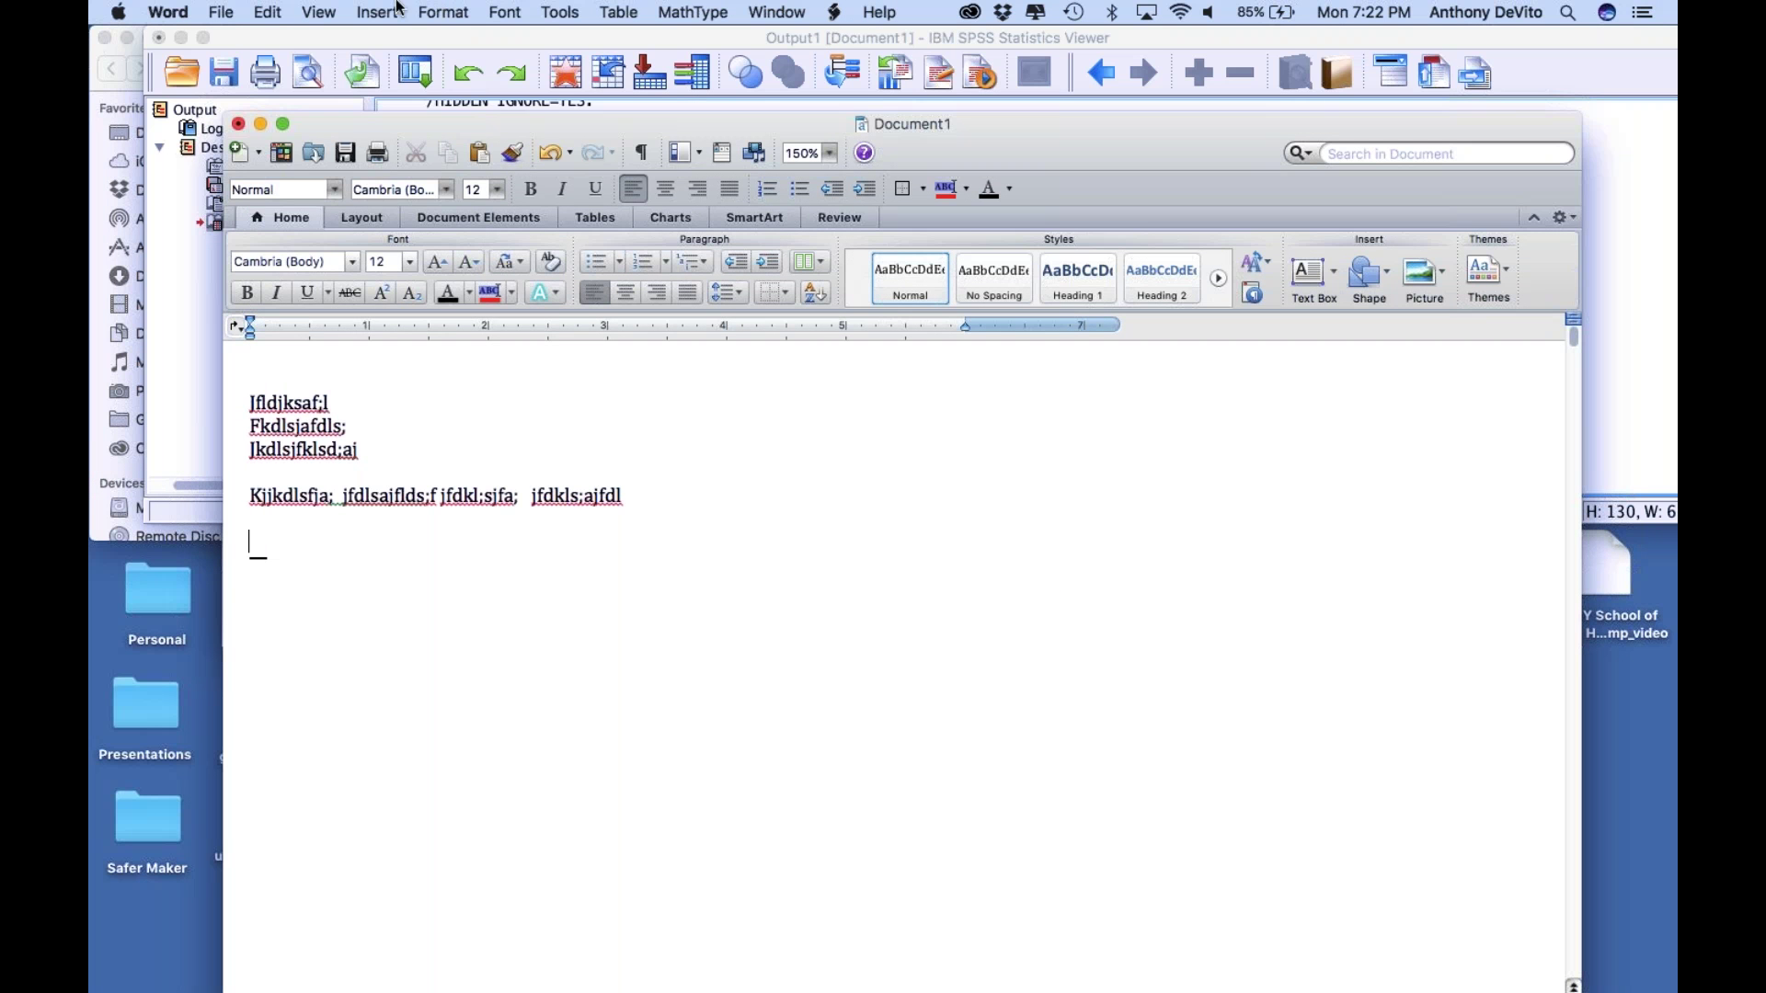
# Paste the copied Descriptive Statistics table beneath the filler text in the Word document
pyautogui.click(268, 12)
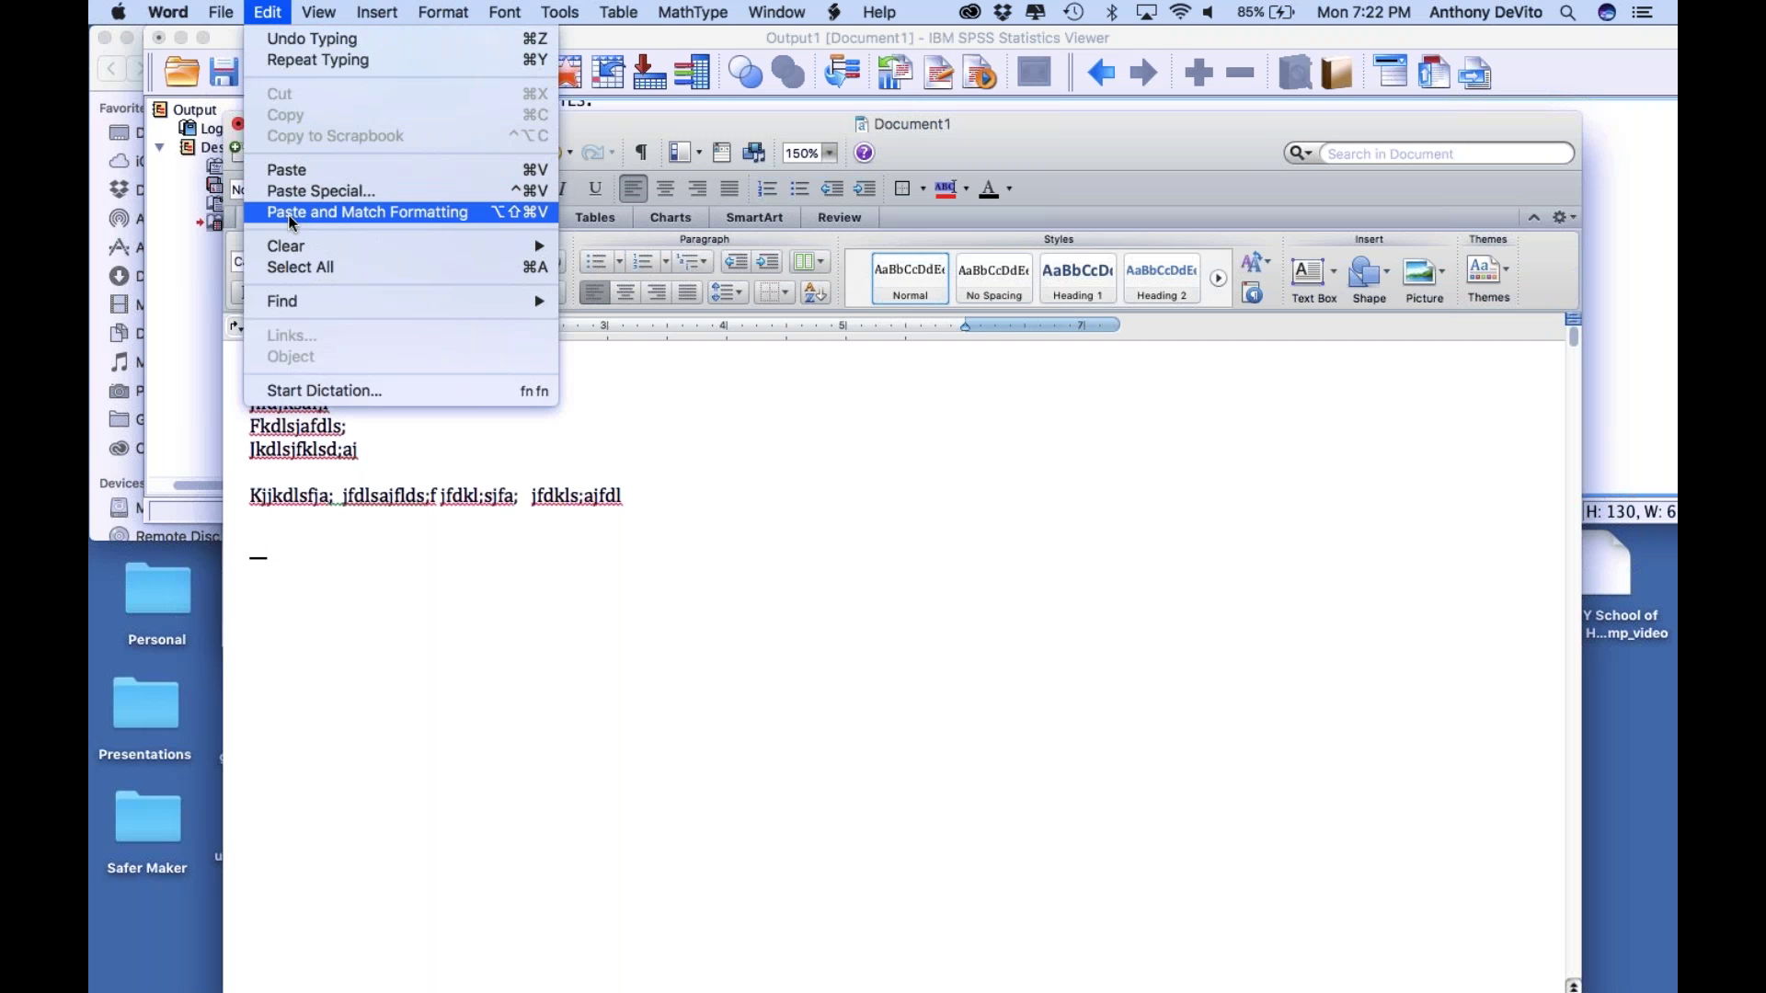
pyautogui.click(285, 168)
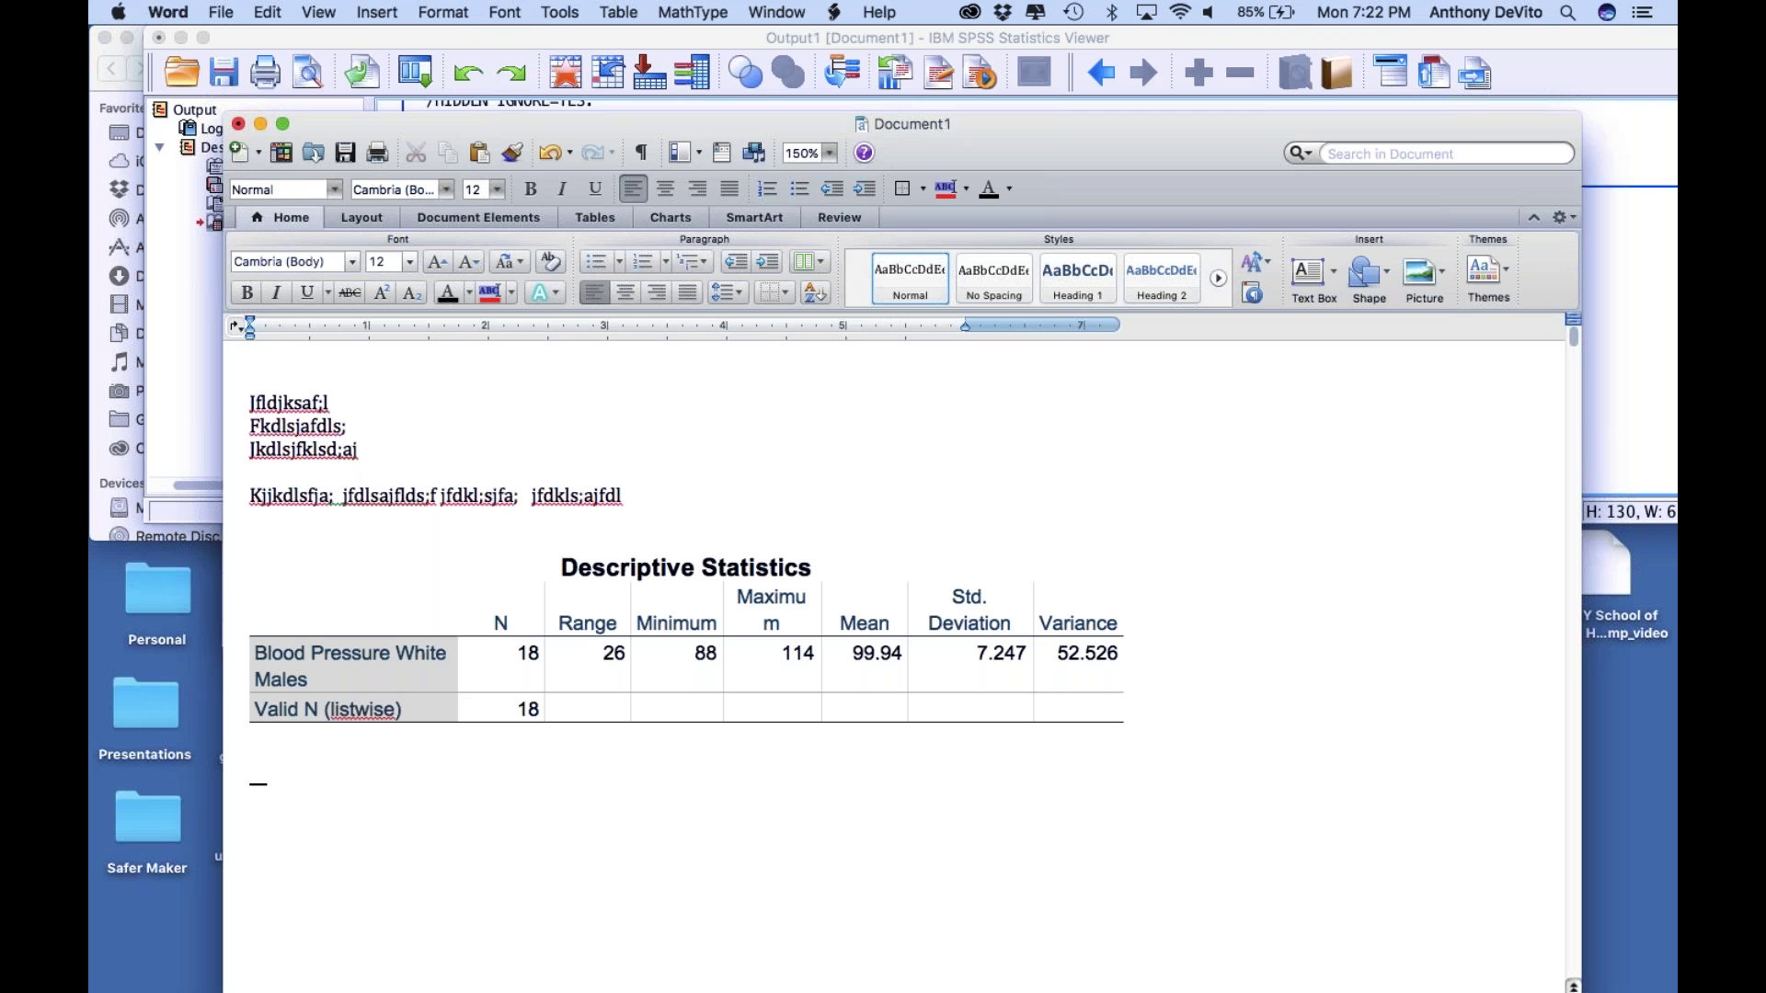
pyautogui.moveTo(489, 129); pyautogui.dragTo(491, 127)
pyautogui.click(267, 12)
pyautogui.click(320, 191)
pyautogui.click(842, 443)
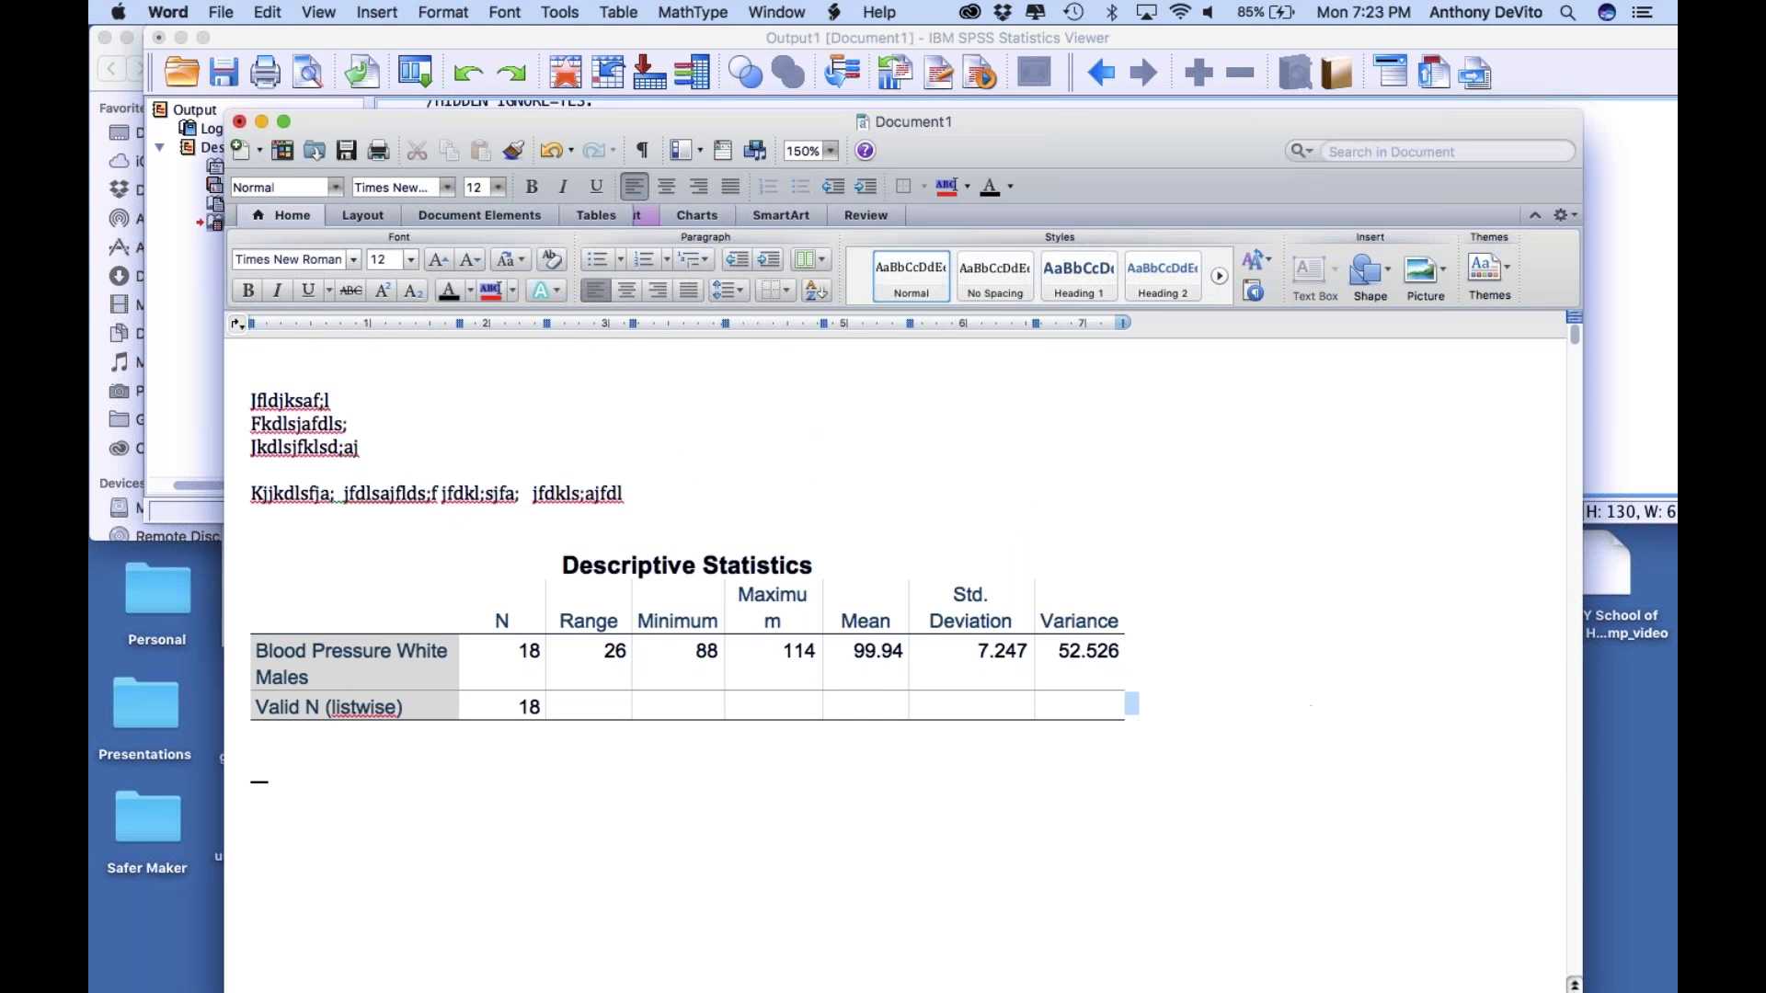
# Close the Word document without saving it and switch back to the SPSS output viewer
pyautogui.click(245, 126)
pyautogui.click(789, 307)
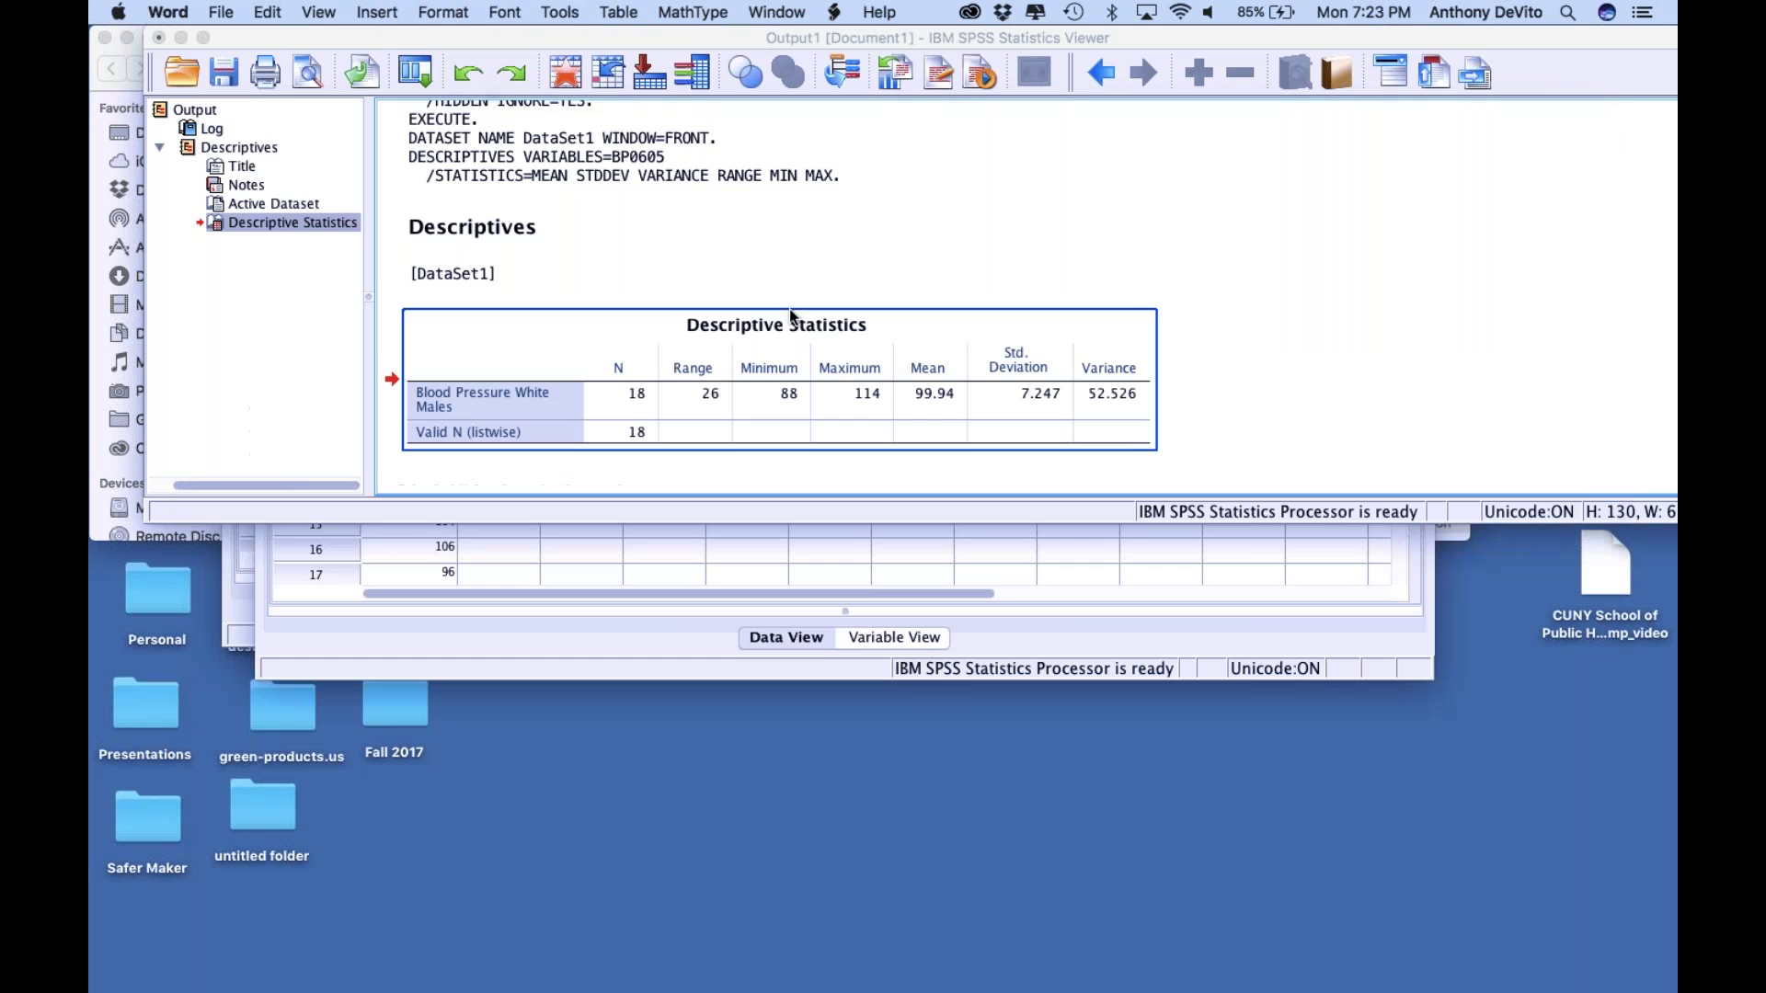
pyautogui.click(827, 235)
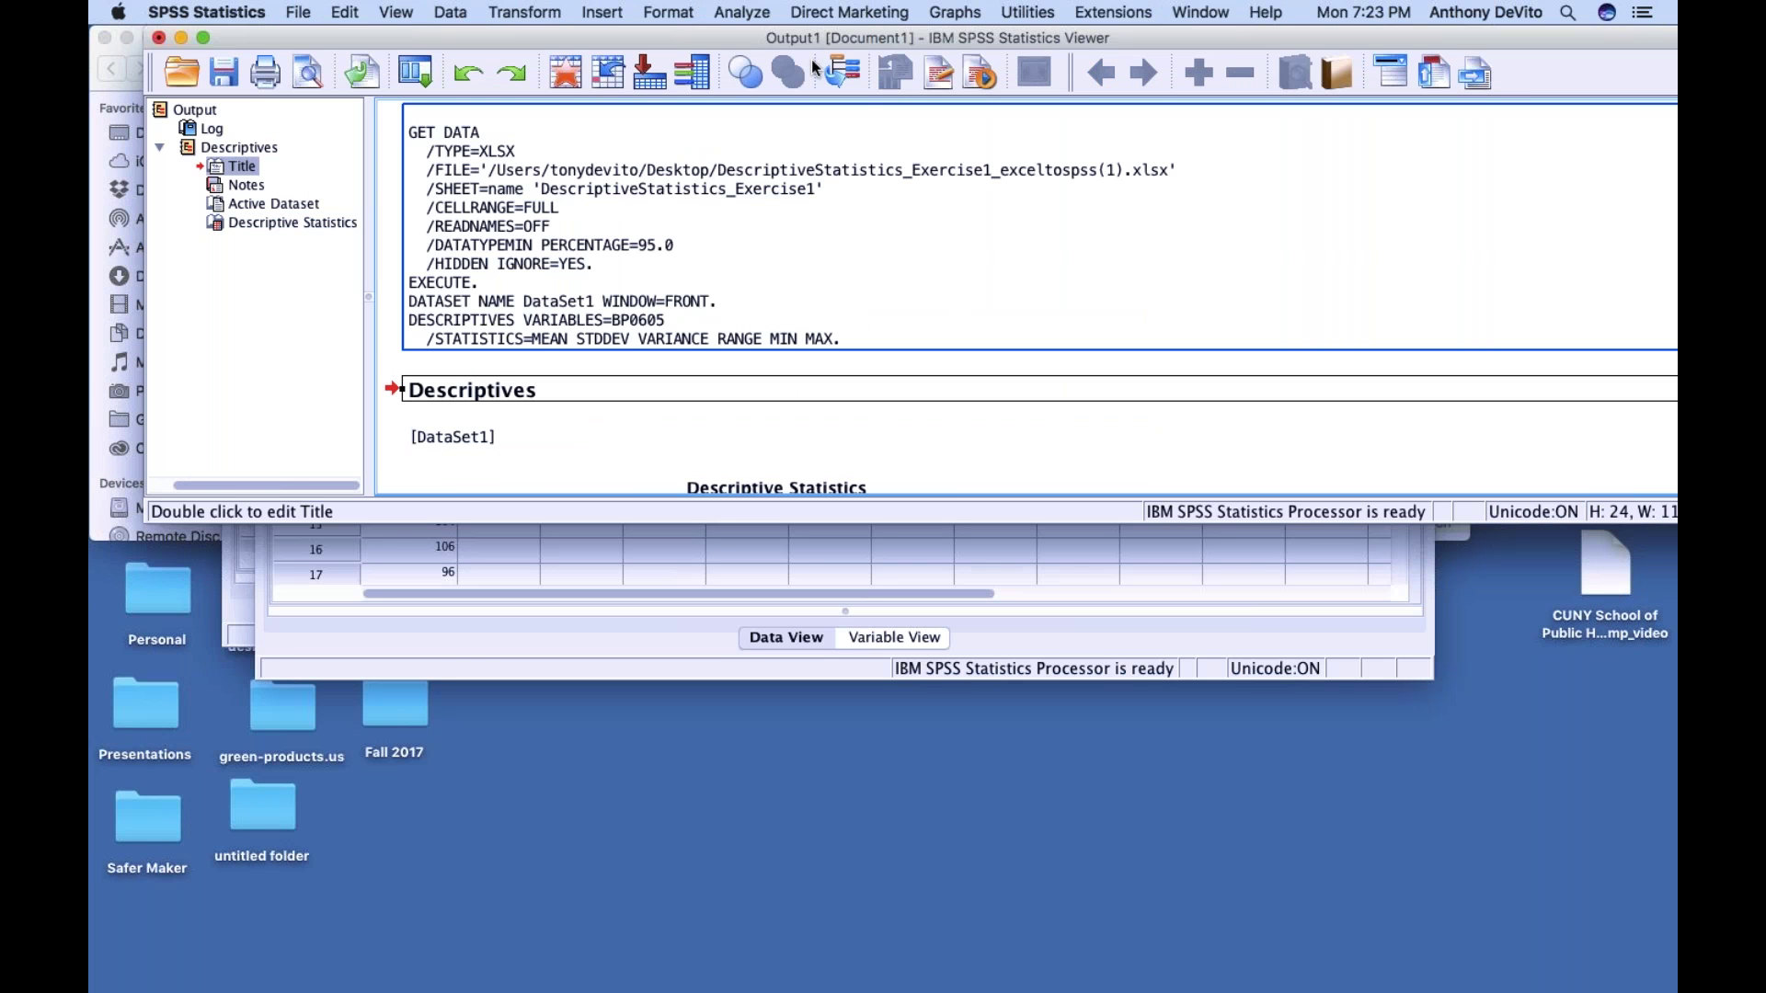
# Create a legacy histogram of the Blood Pressure White Males variable without a normal curve
pyautogui.click(955, 12)
pyautogui.moveTo(993, 165)
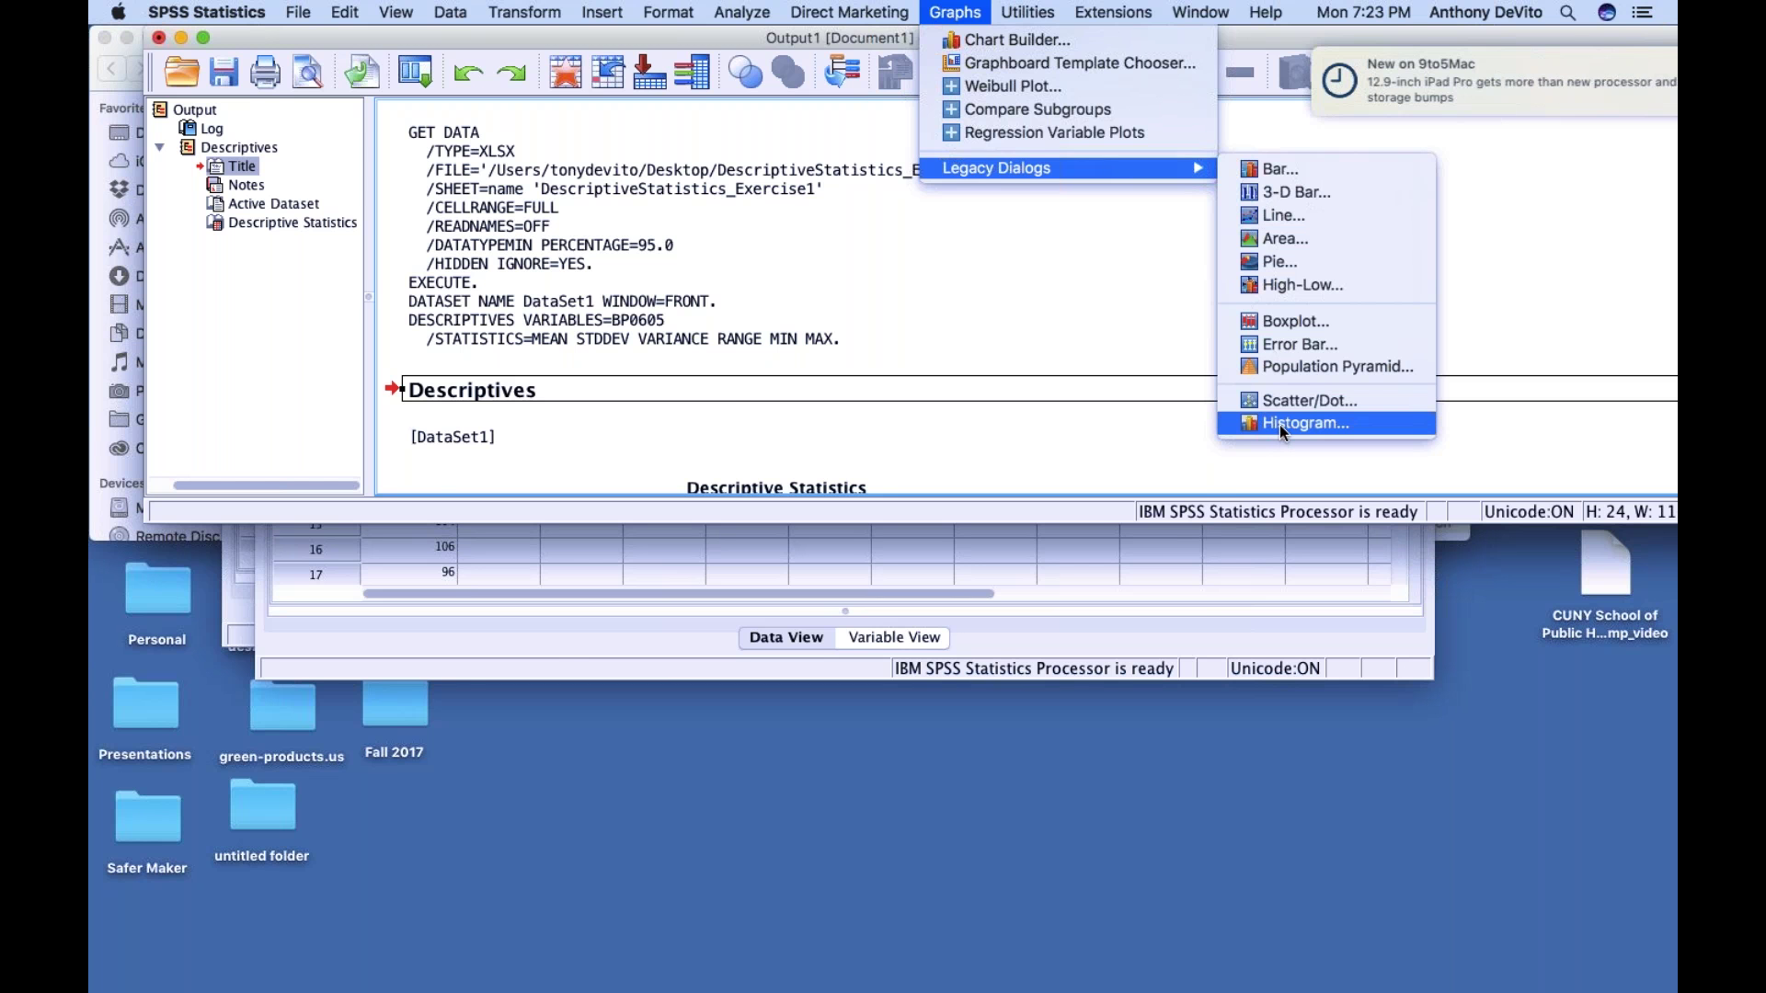
pyautogui.click(1281, 425)
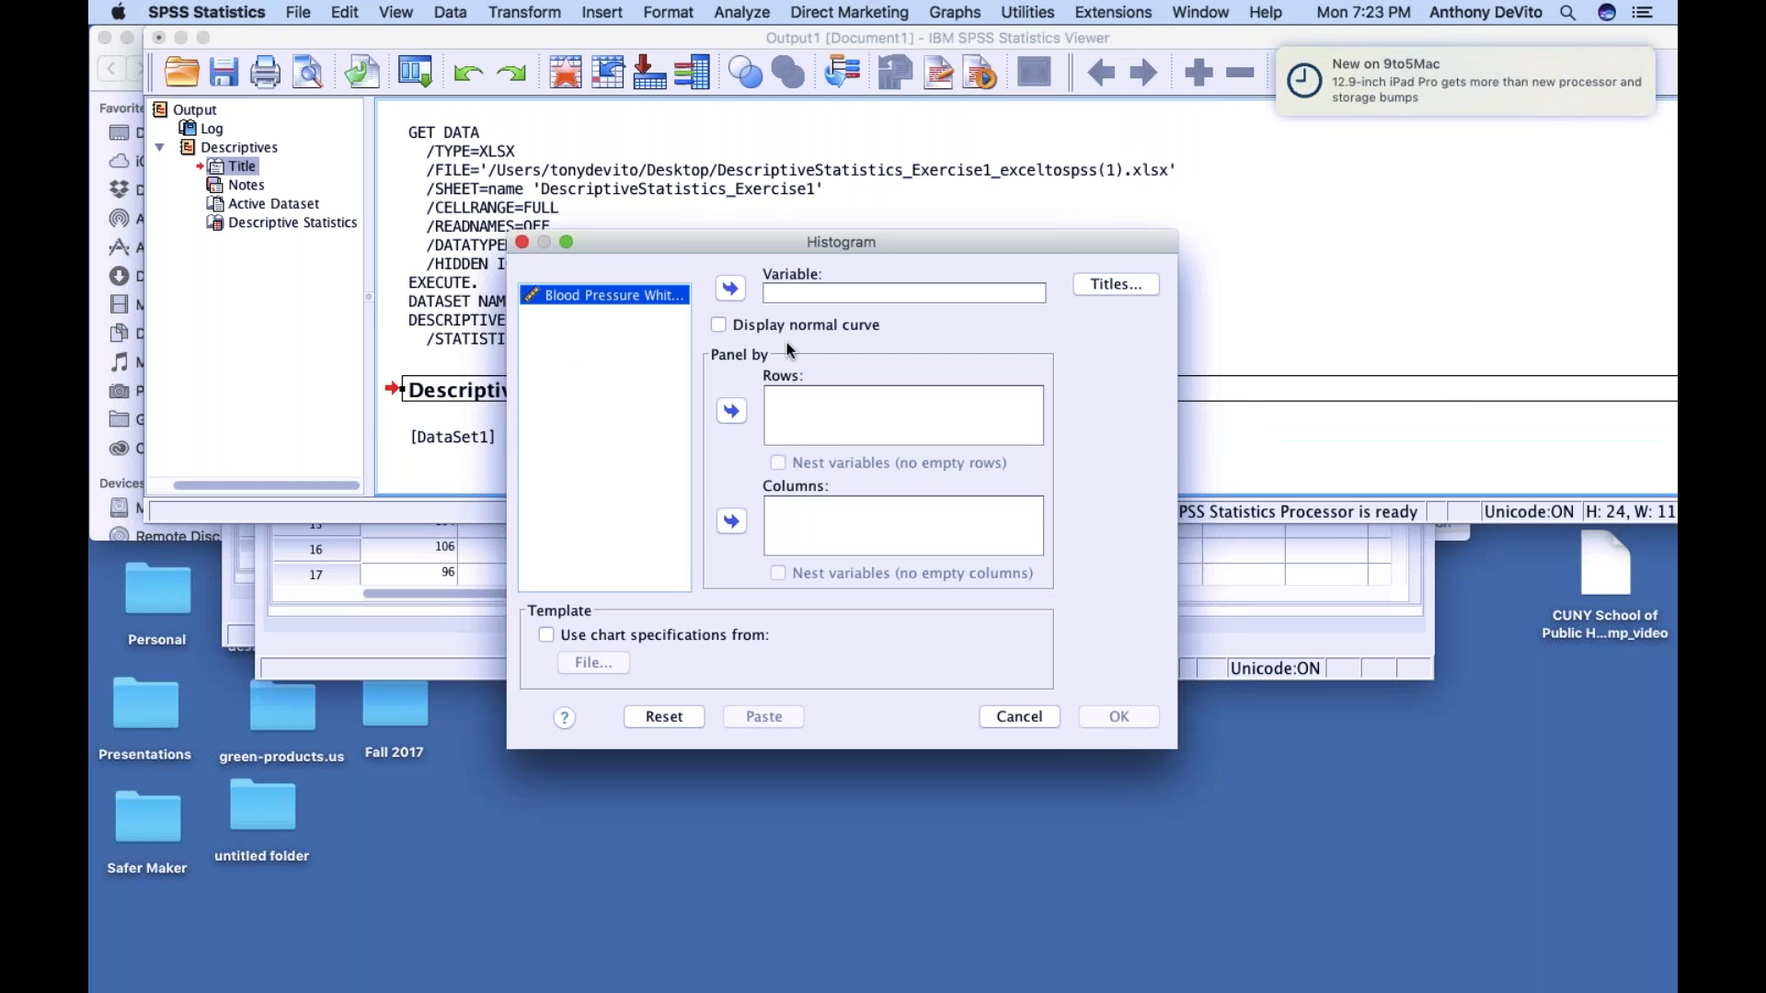
pyautogui.click(732, 290)
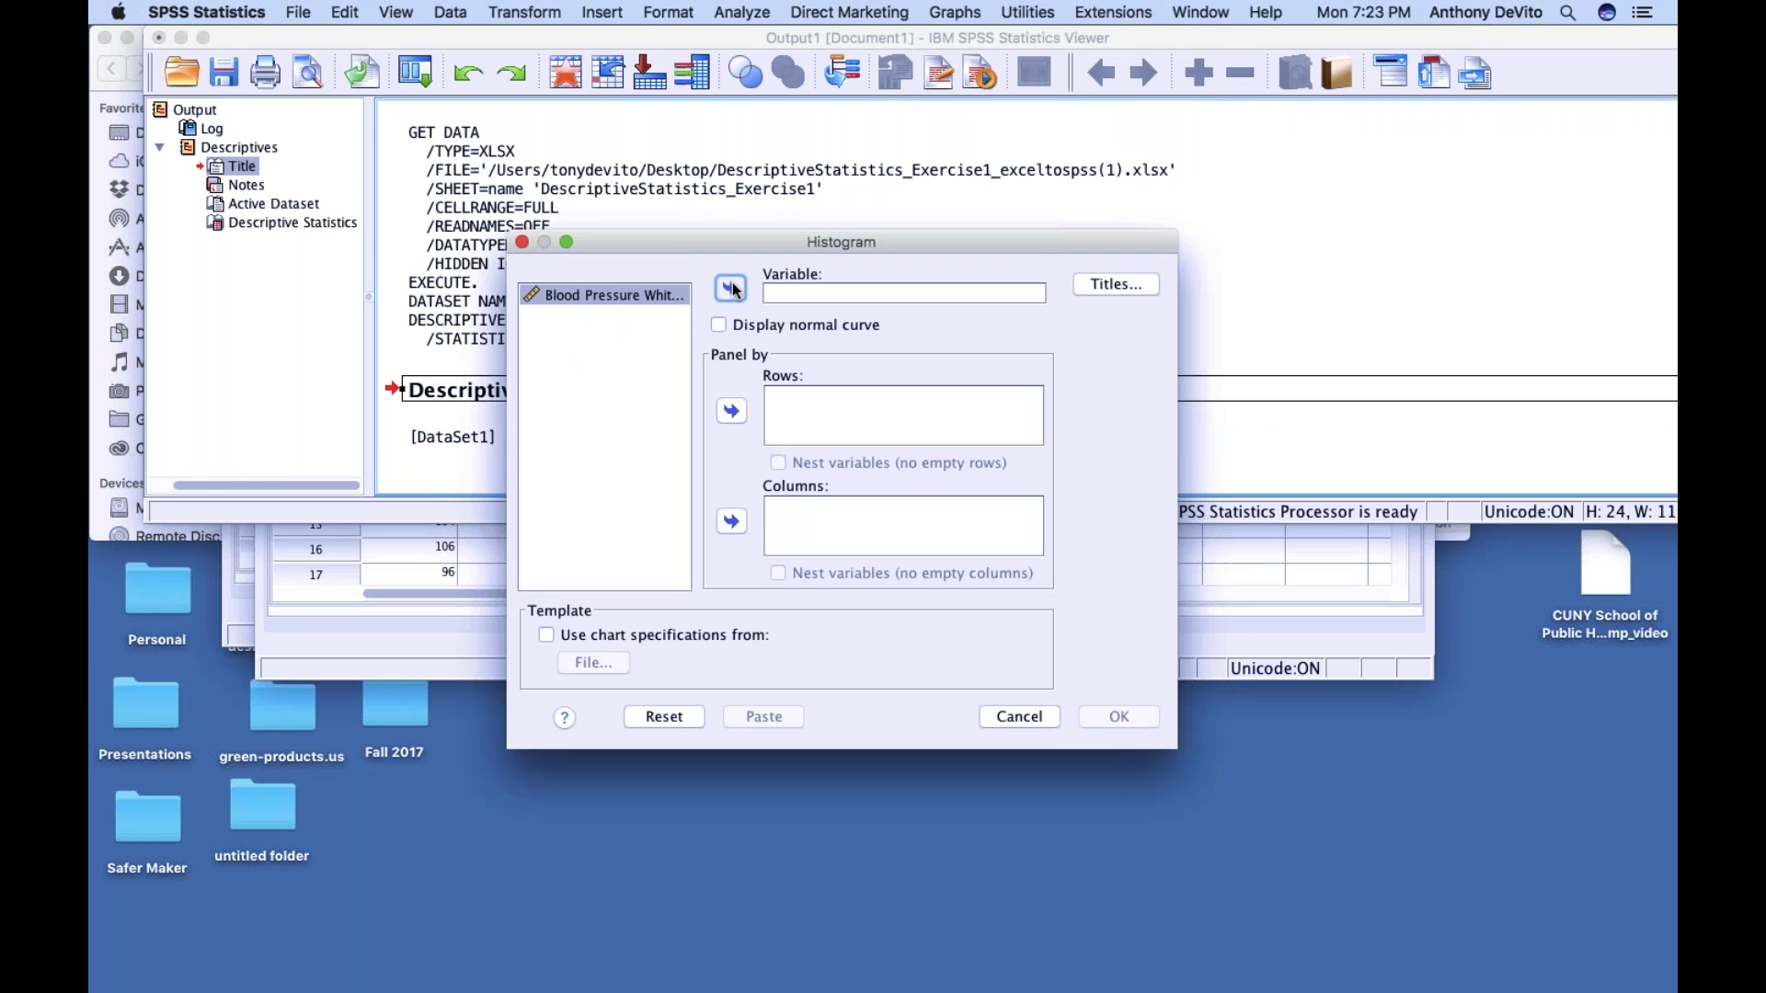
pyautogui.click(1100, 718)
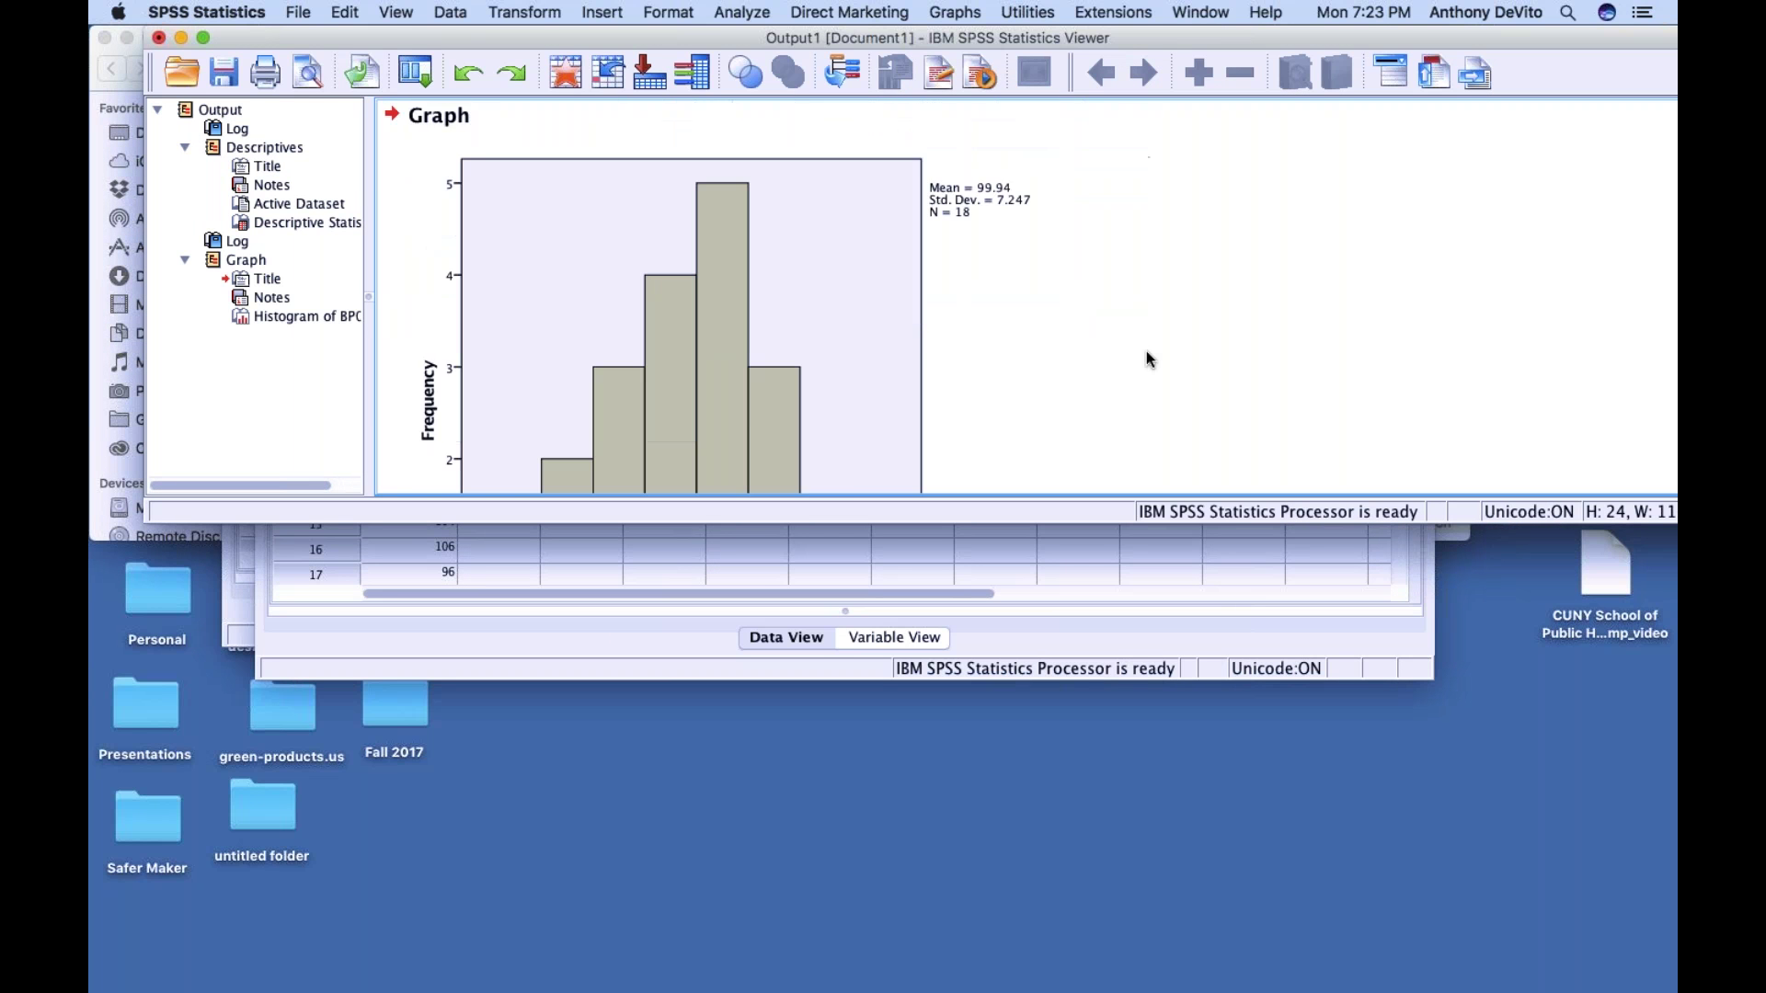
# Enlarge the output viewer window downward to fit the whole histogram, selecting the chart and clearing the selection again
pyautogui.scroll(-2, 1146, 351)
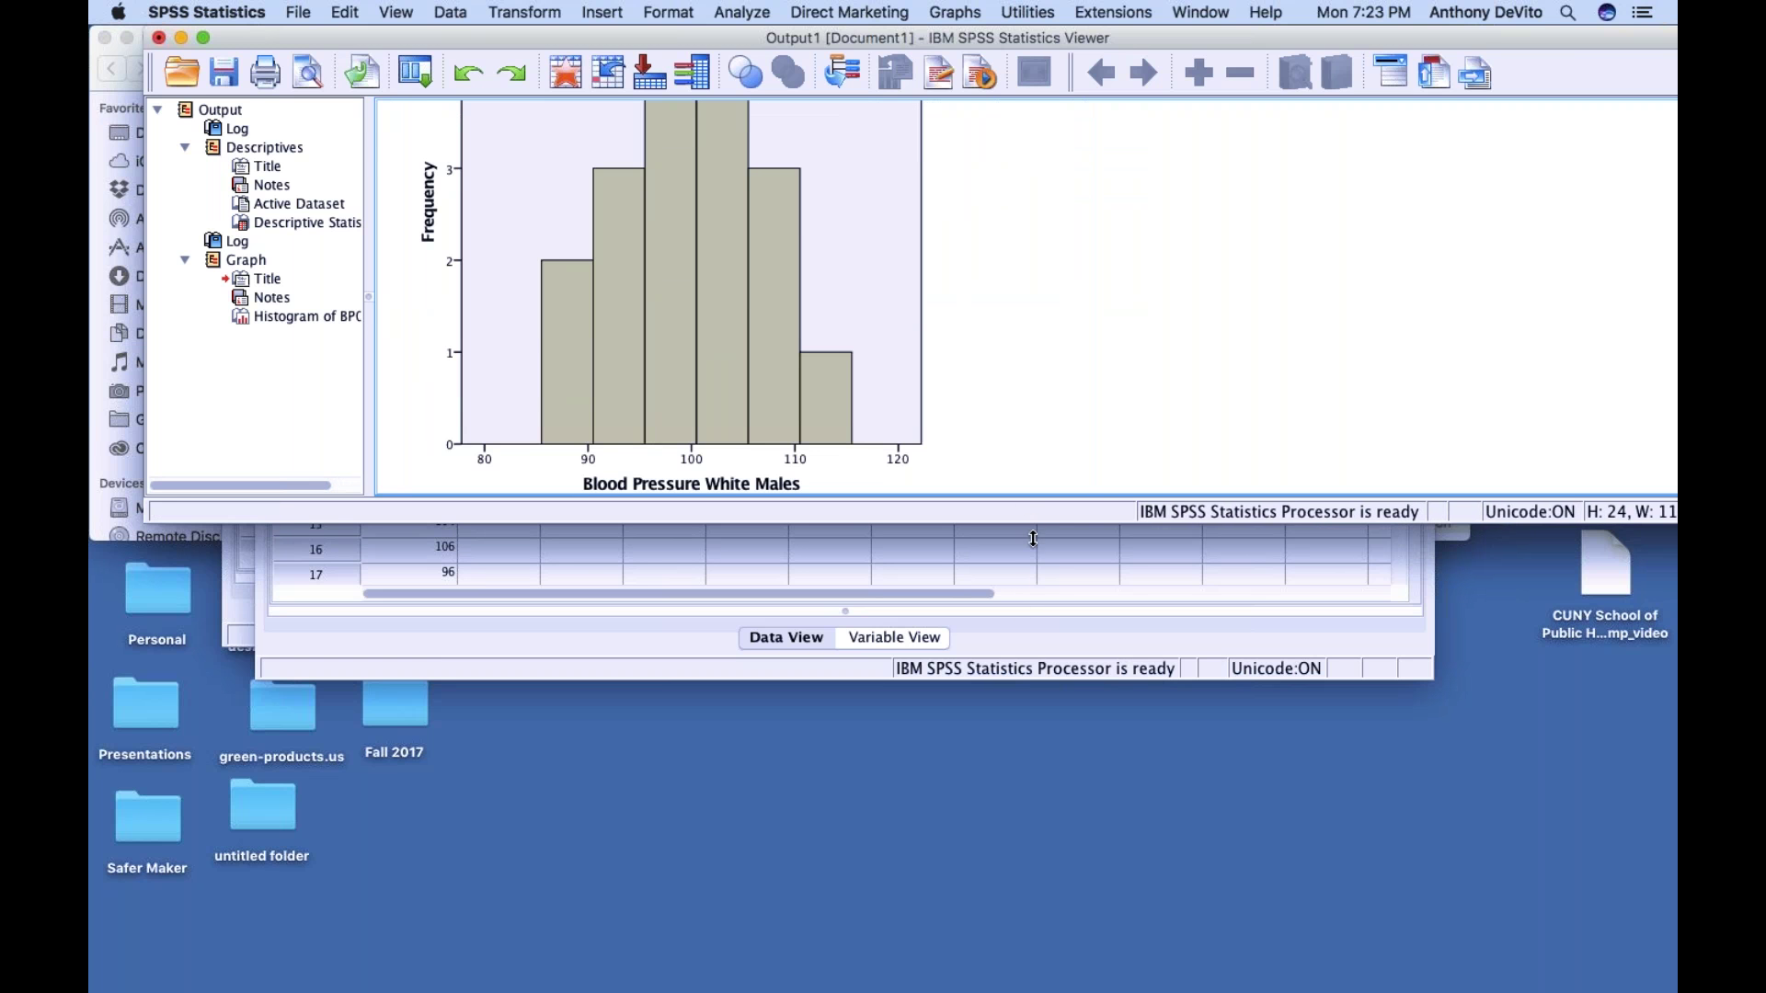
pyautogui.moveTo(1033, 539); pyautogui.dragTo(1033, 810)
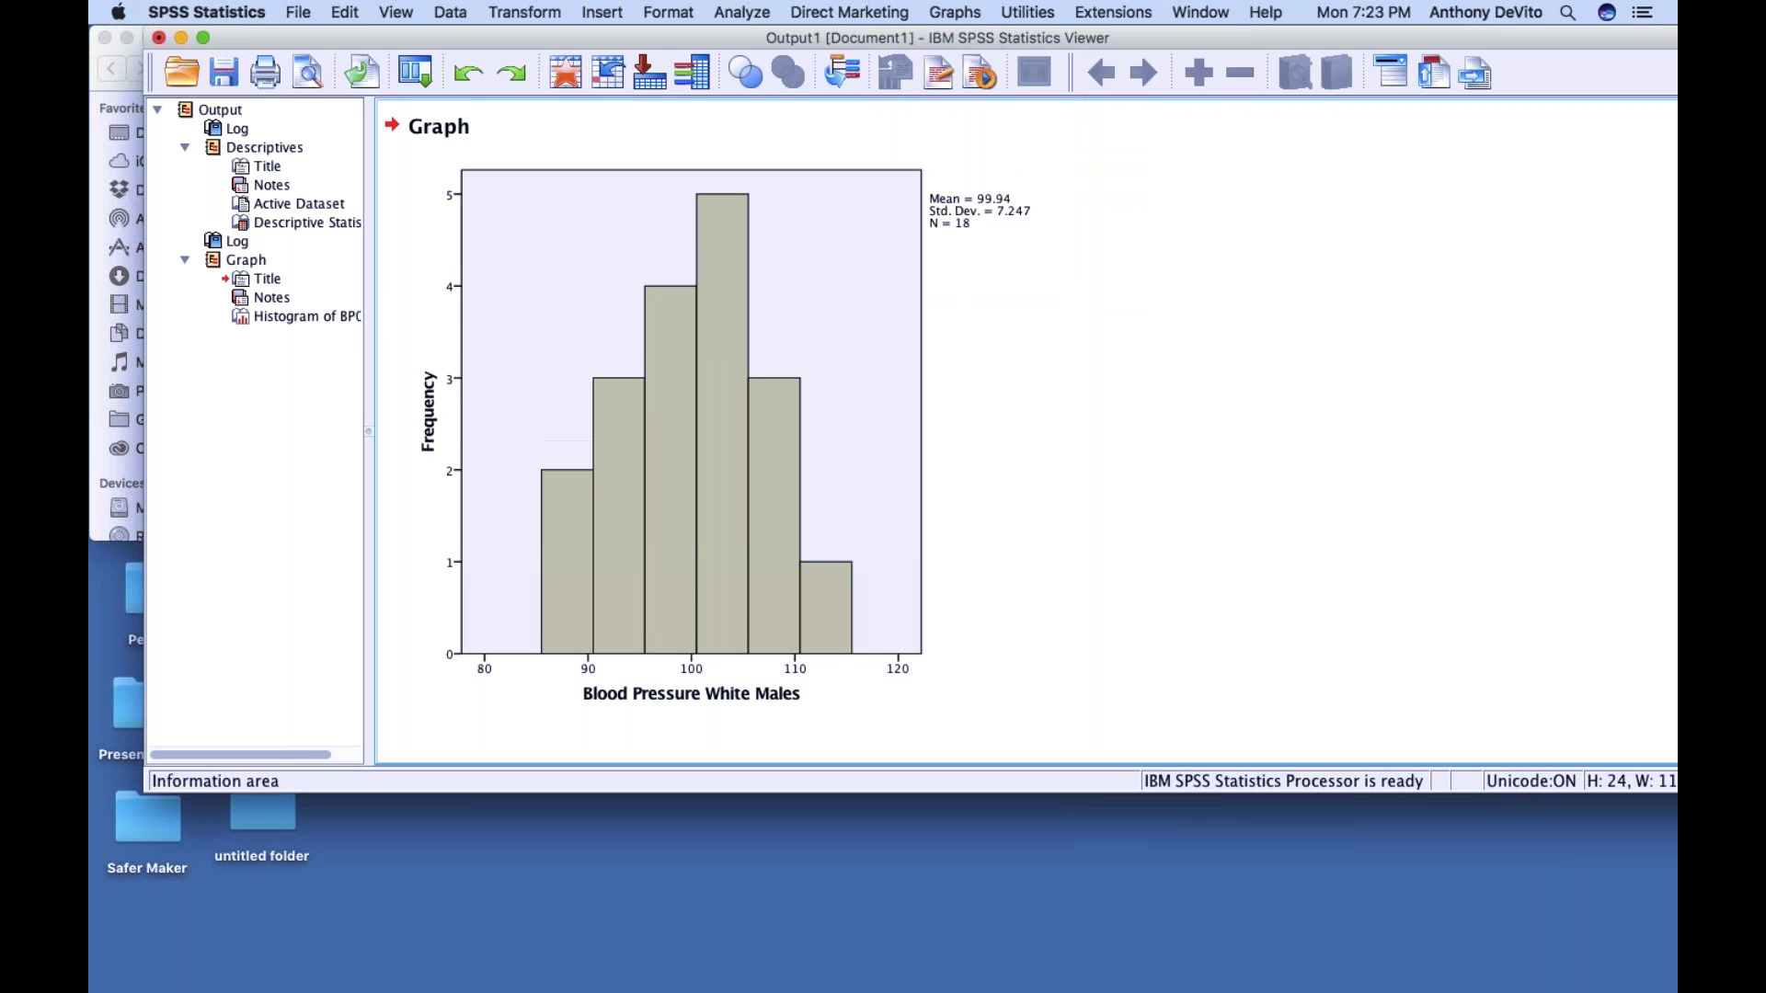
pyautogui.click(1012, 639)
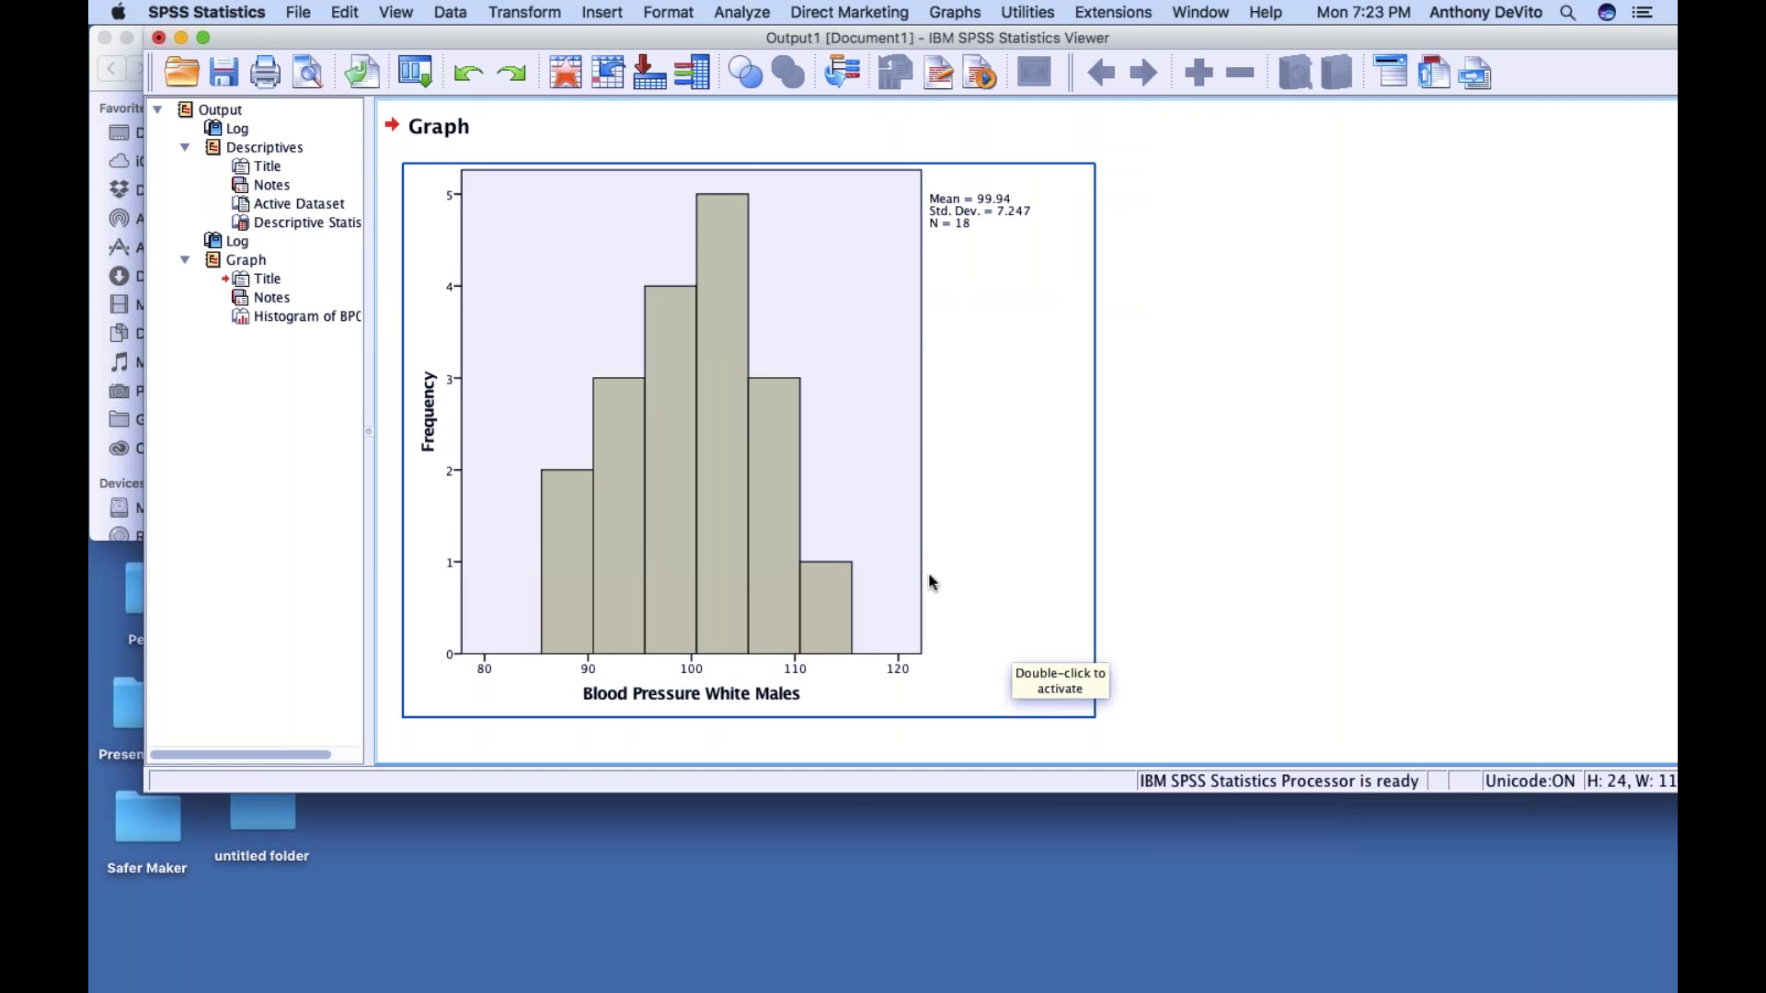
pyautogui.click(1031, 392)
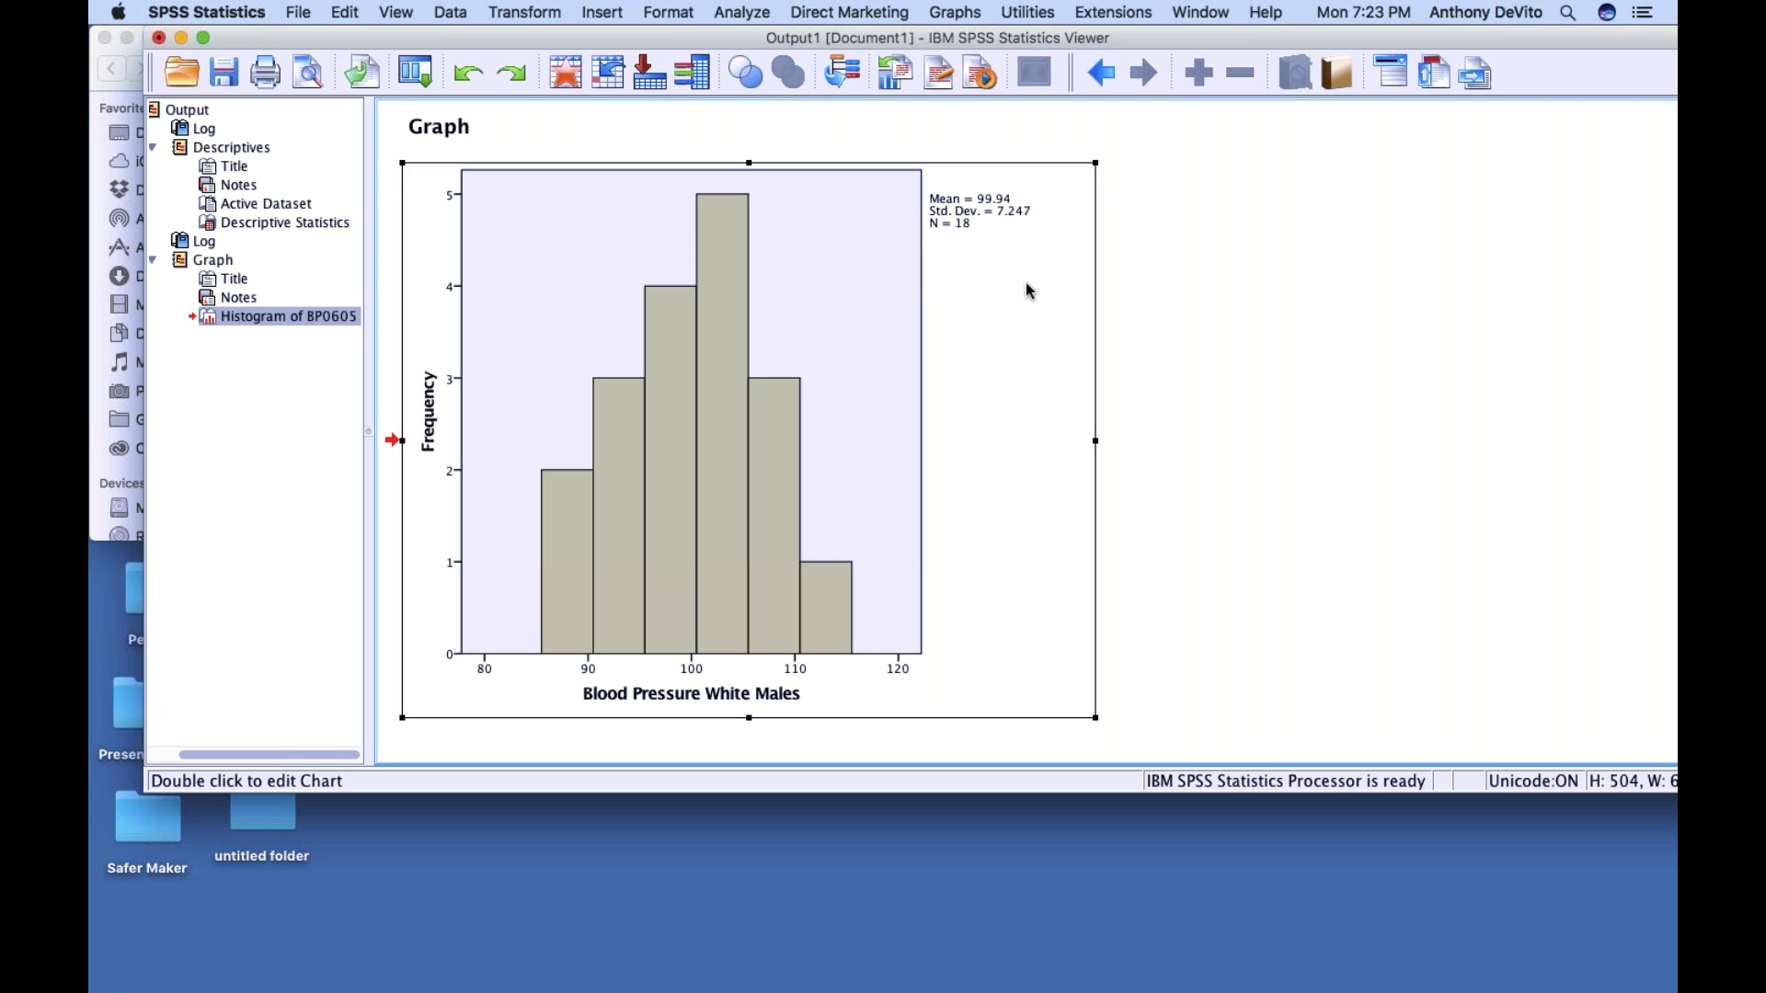
pyautogui.click(1306, 385)
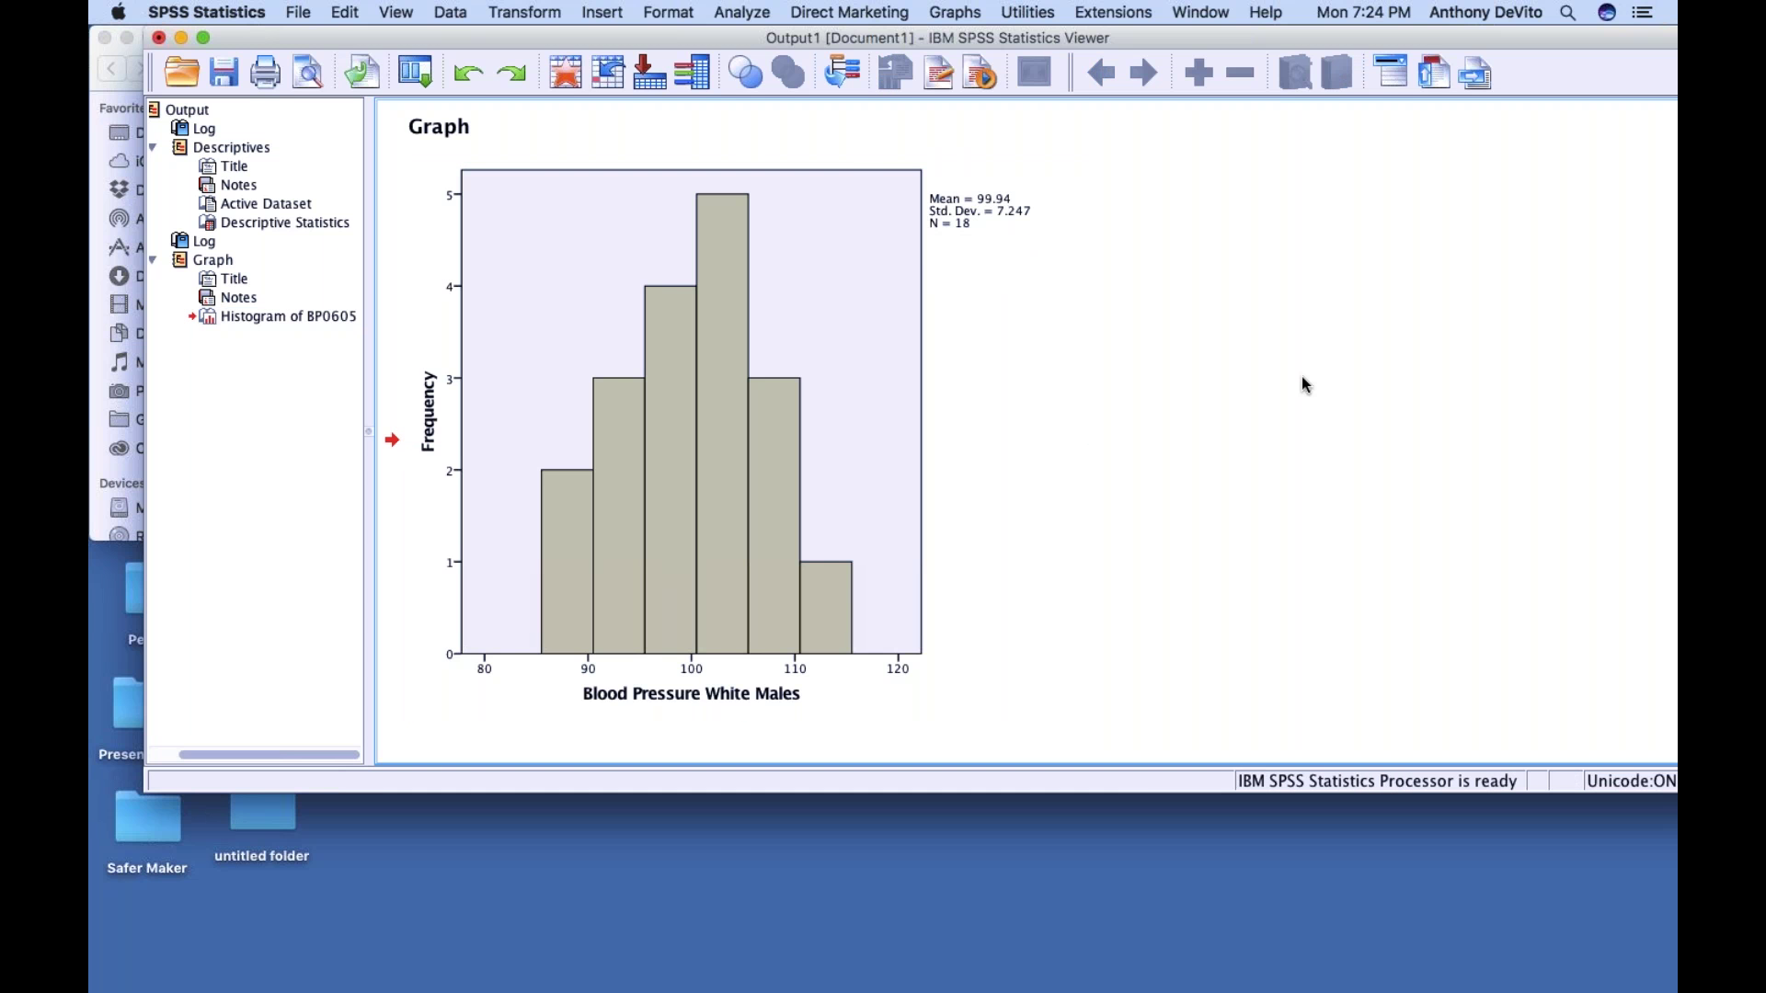
pyautogui.click(855, 237)
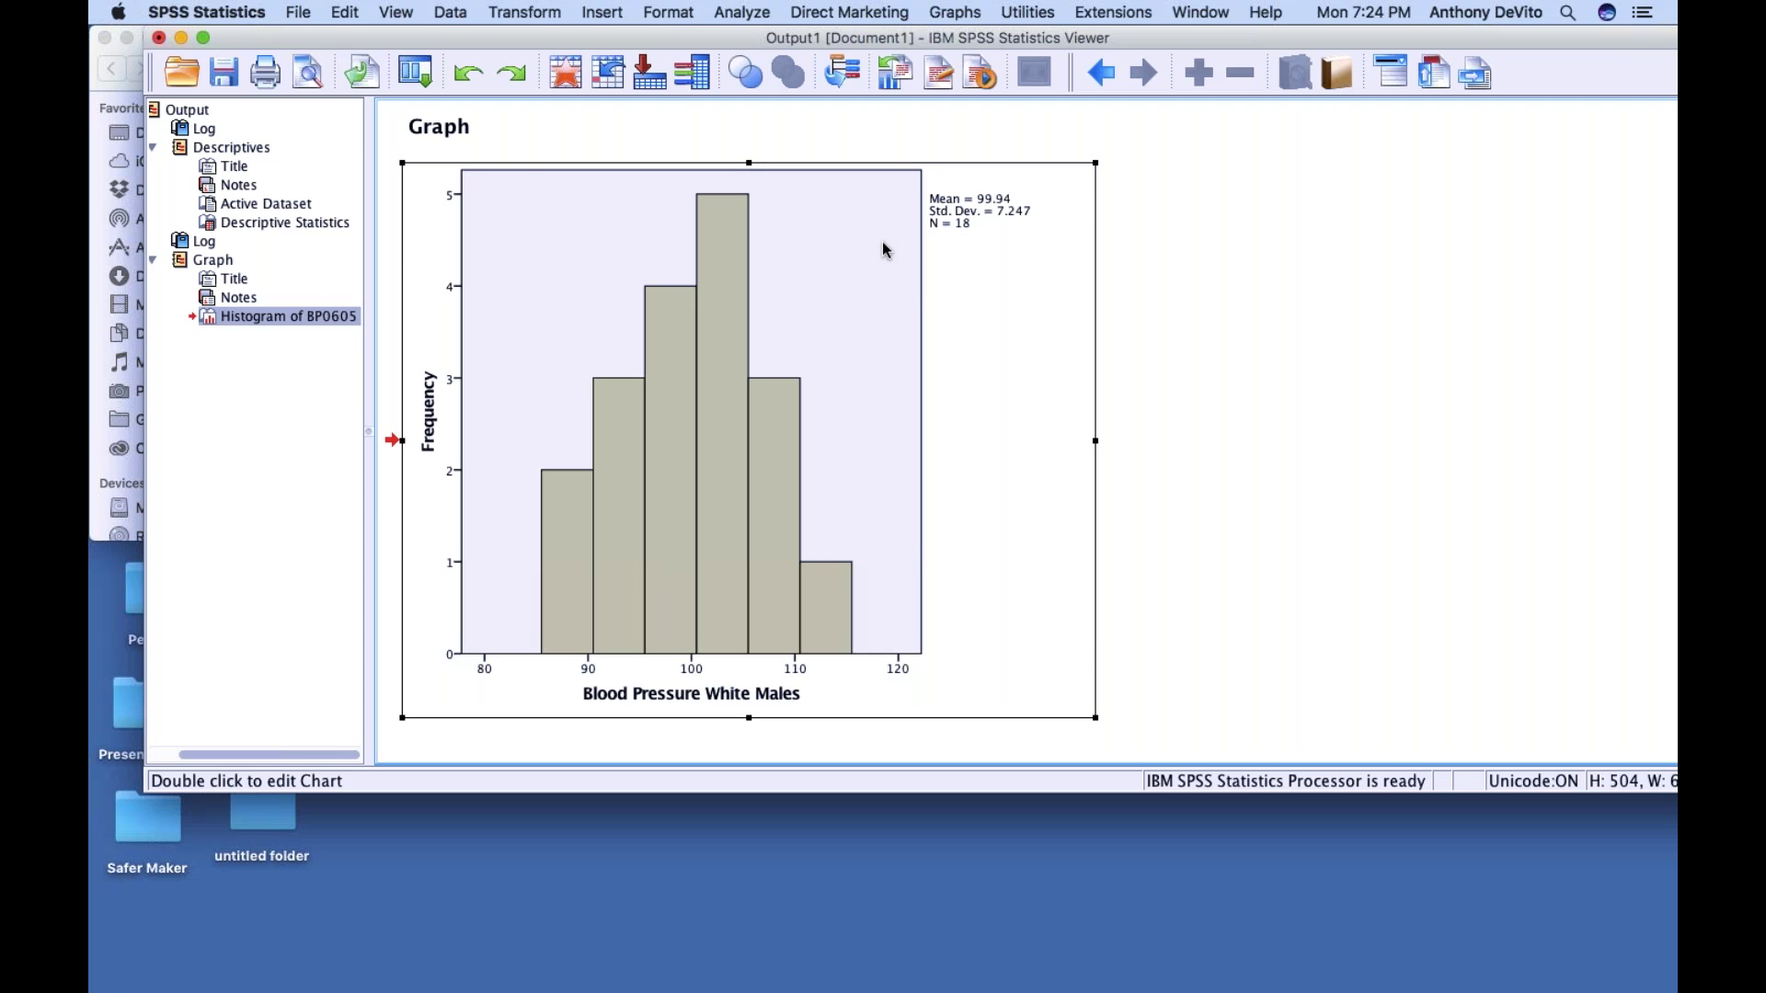
pyautogui.click(1209, 307)
# Lower the output viewer window and close the Untitled2 [DataSet1] data editor without saving its changes
pyautogui.moveTo(550, 32); pyautogui.dragTo(544, 333)
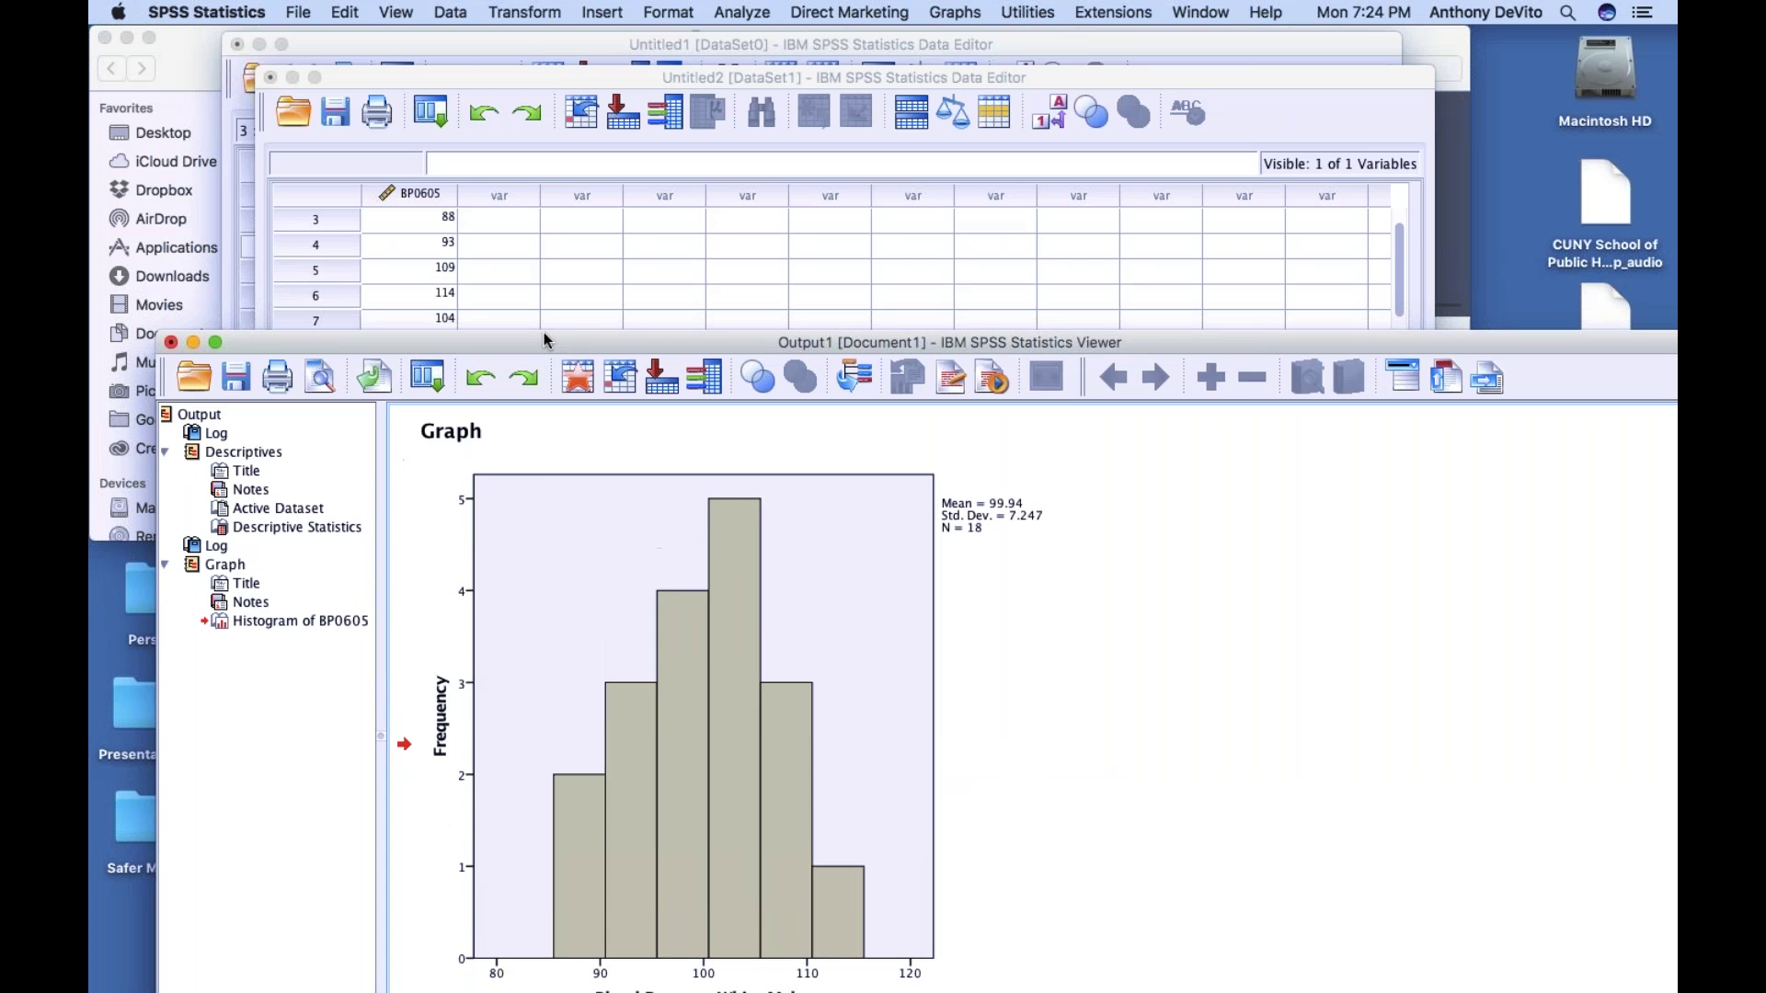
pyautogui.click(543, 263)
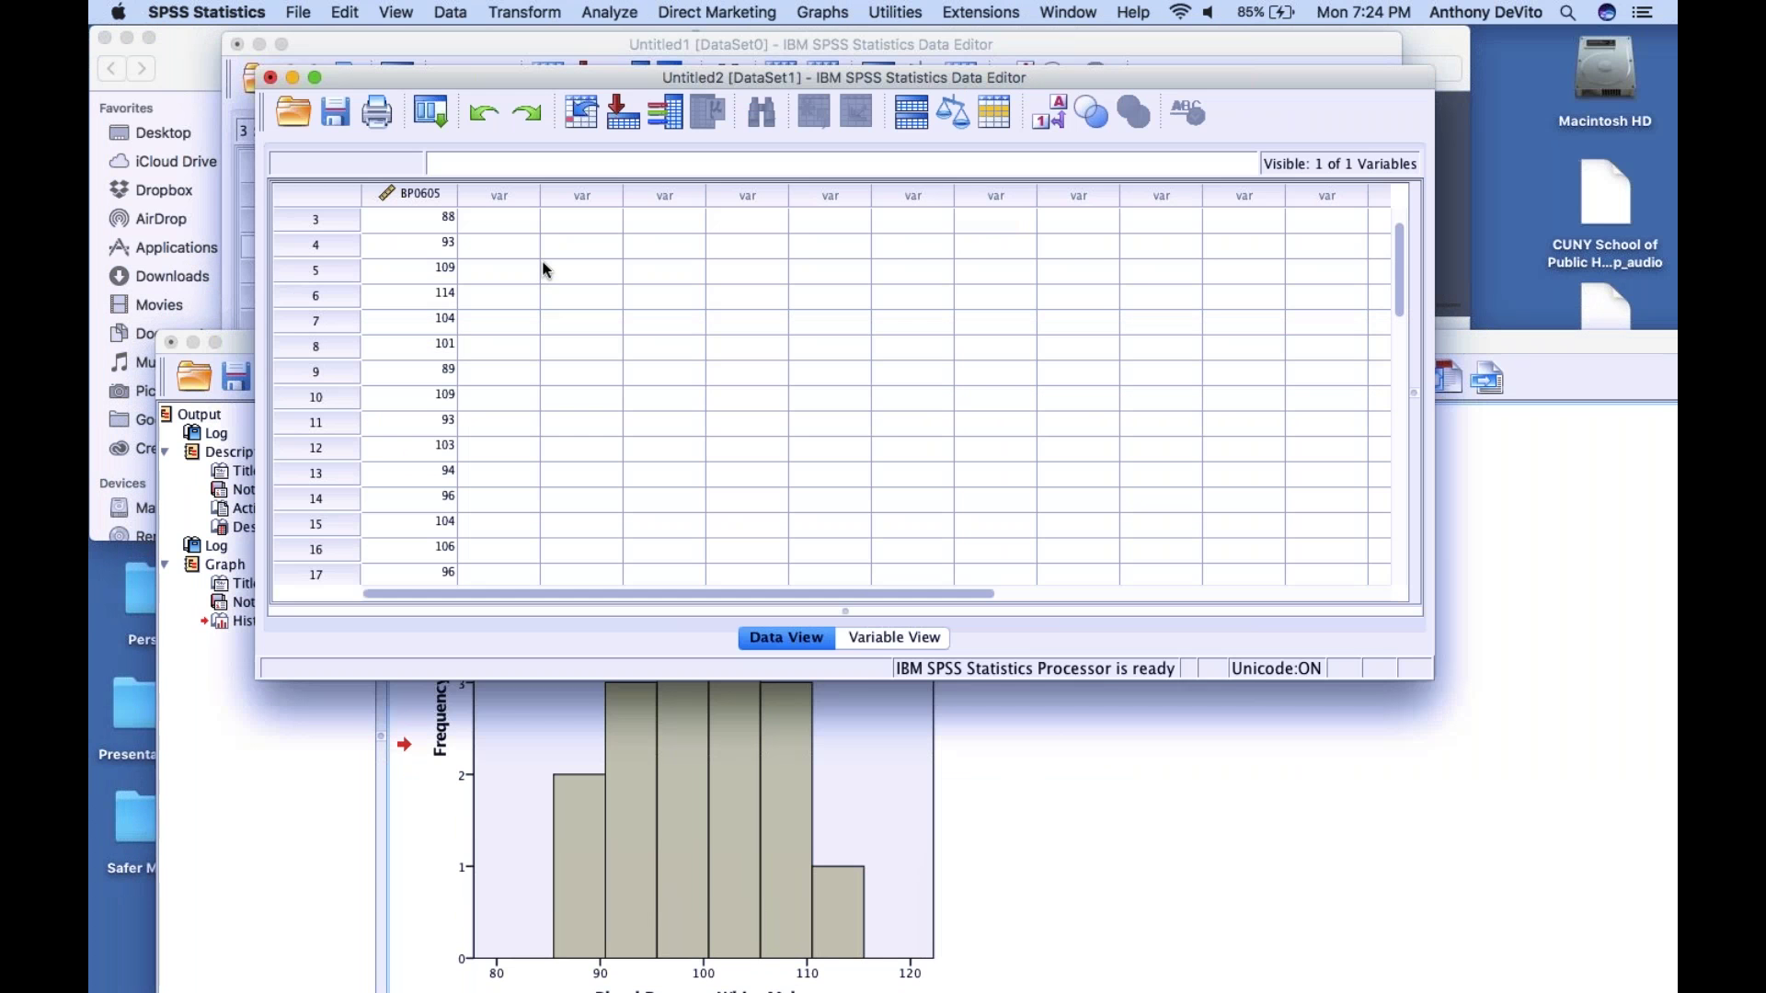
pyautogui.click(270, 79)
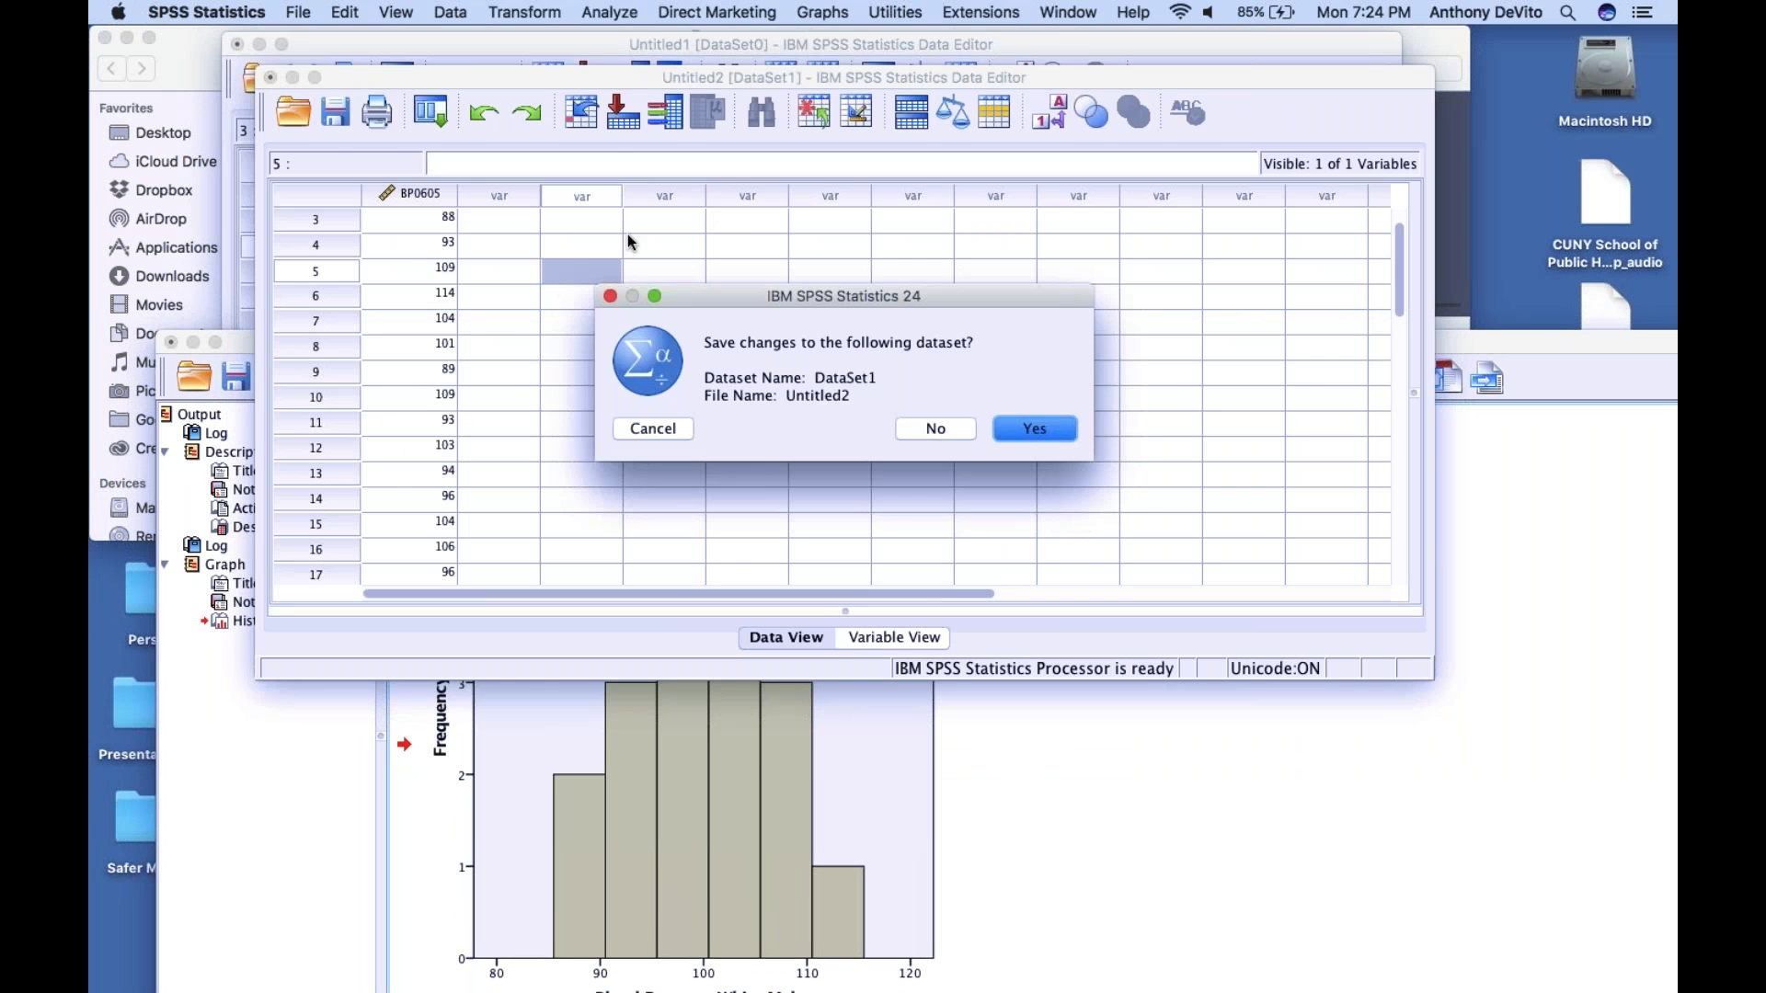
pyautogui.click(943, 426)
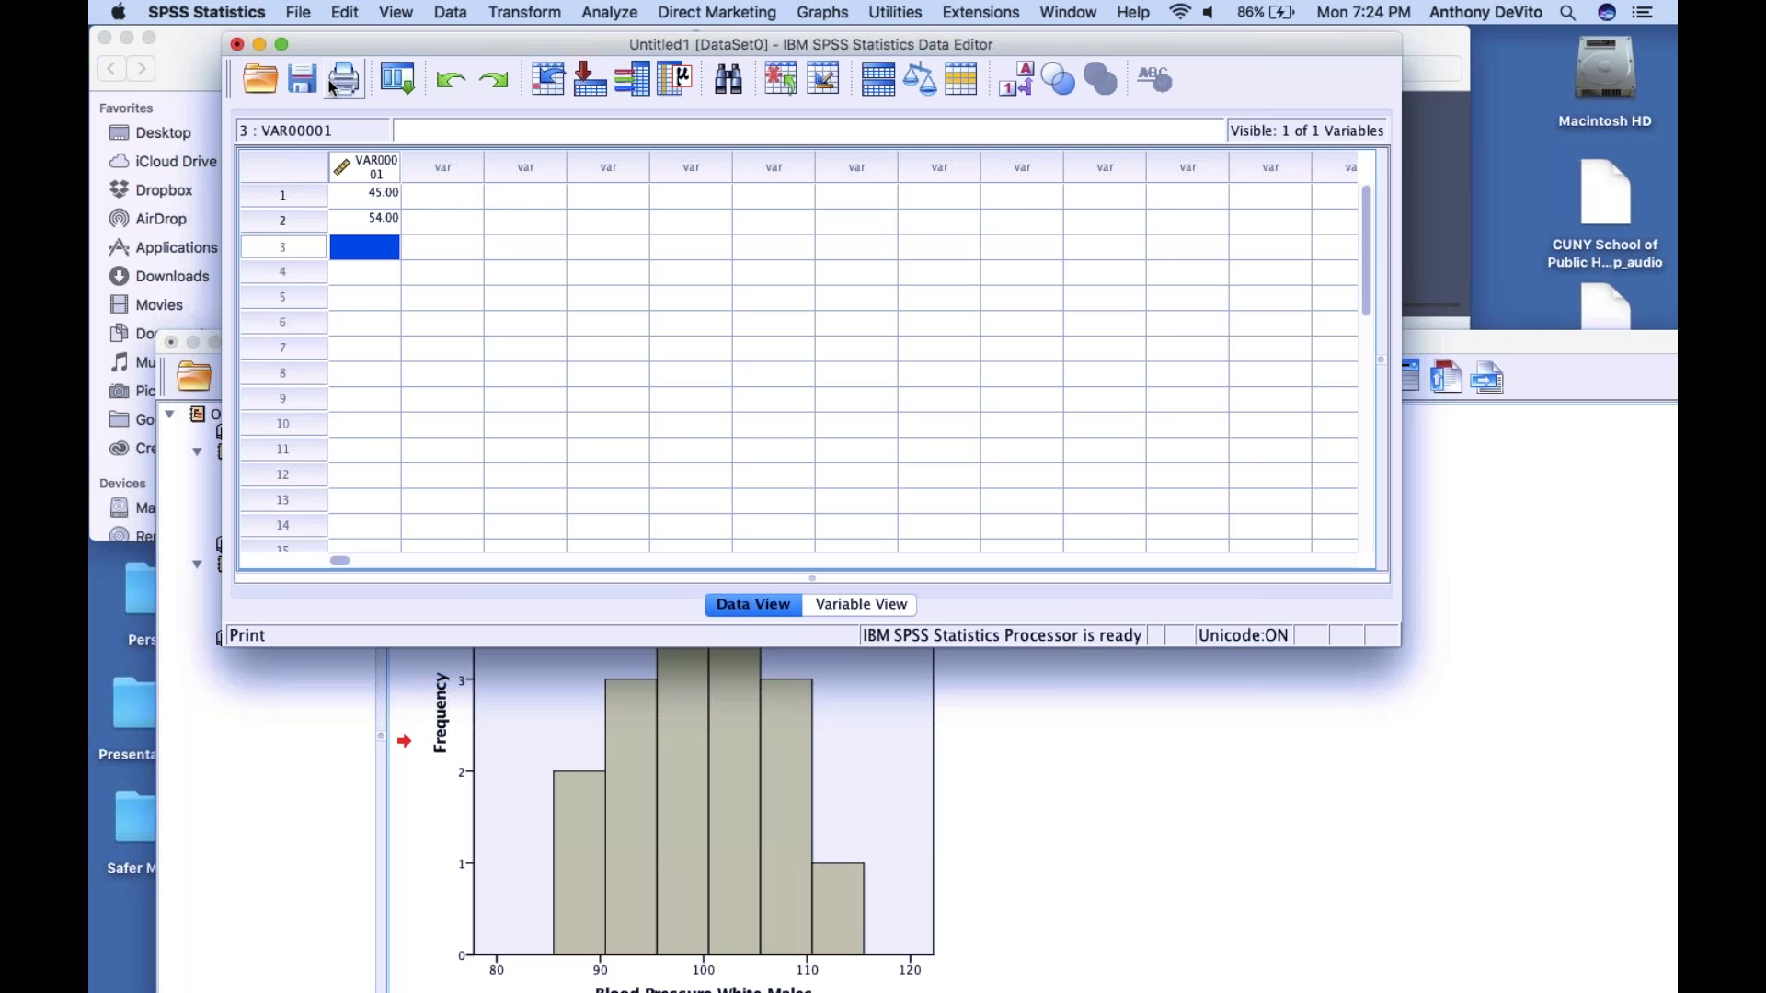
# Try to close the remaining Untitled1 data editor, decline exiting SPSS, and move the output viewer back up the screen
pyautogui.click(241, 44)
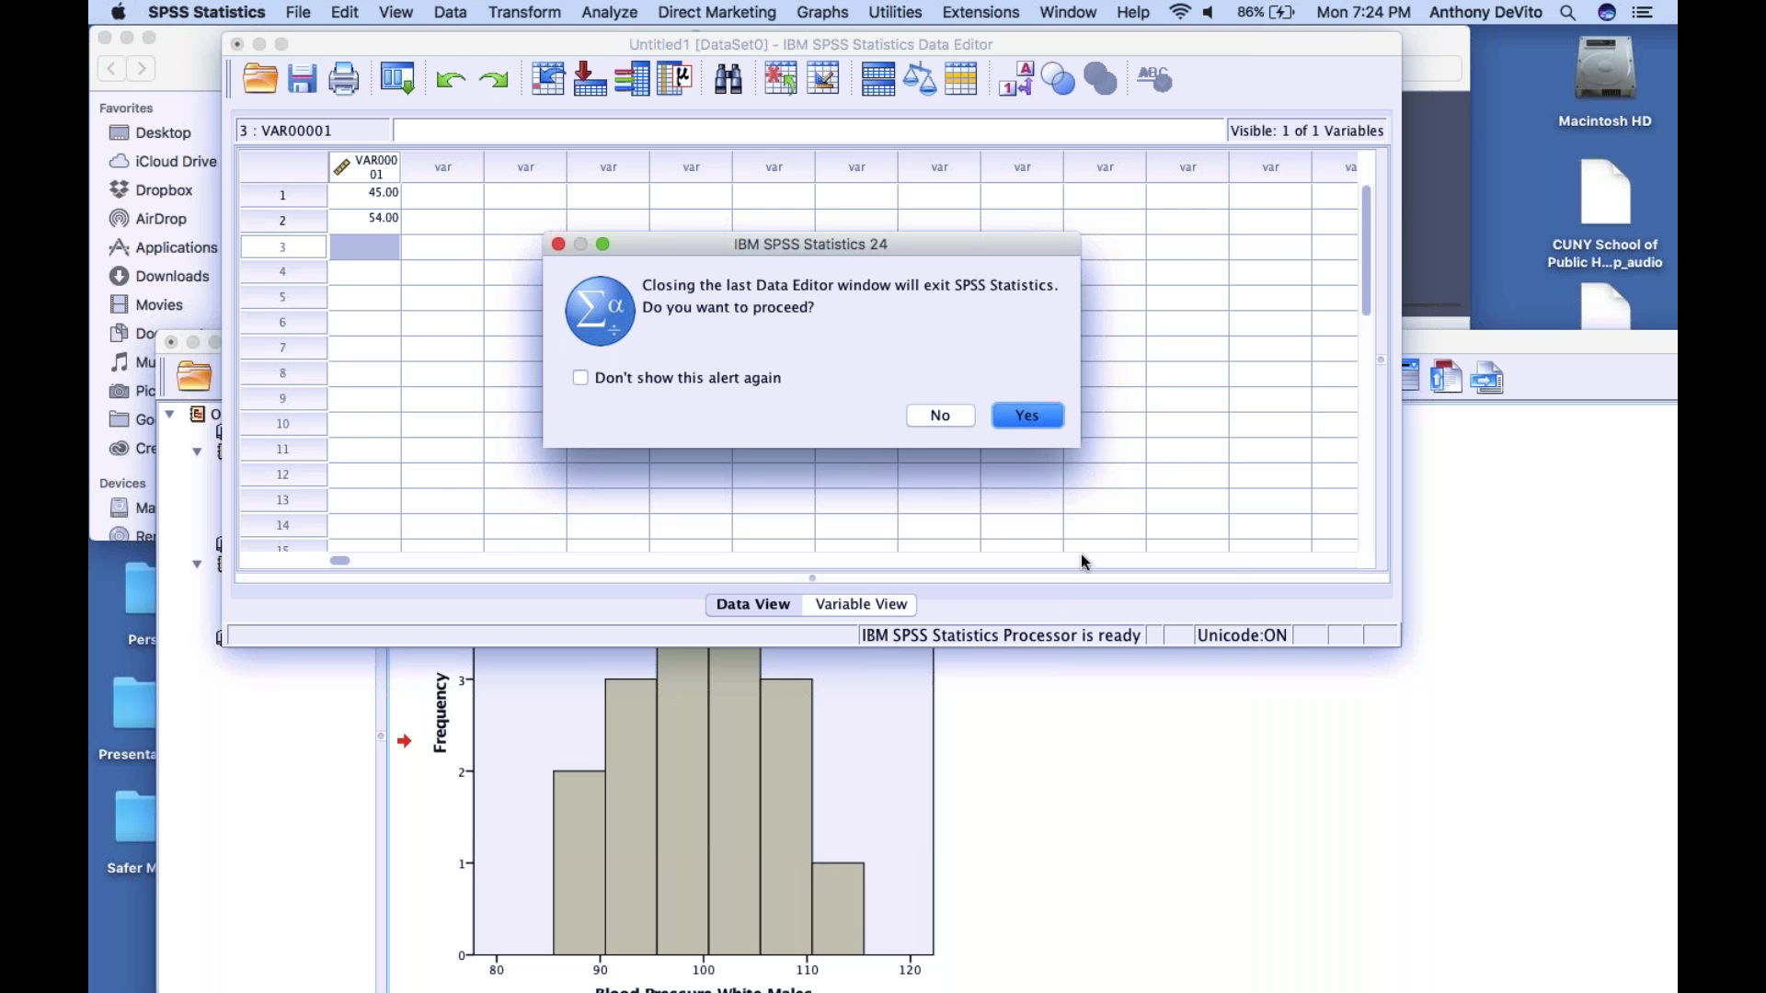
pyautogui.click(953, 425)
pyautogui.click(1321, 910)
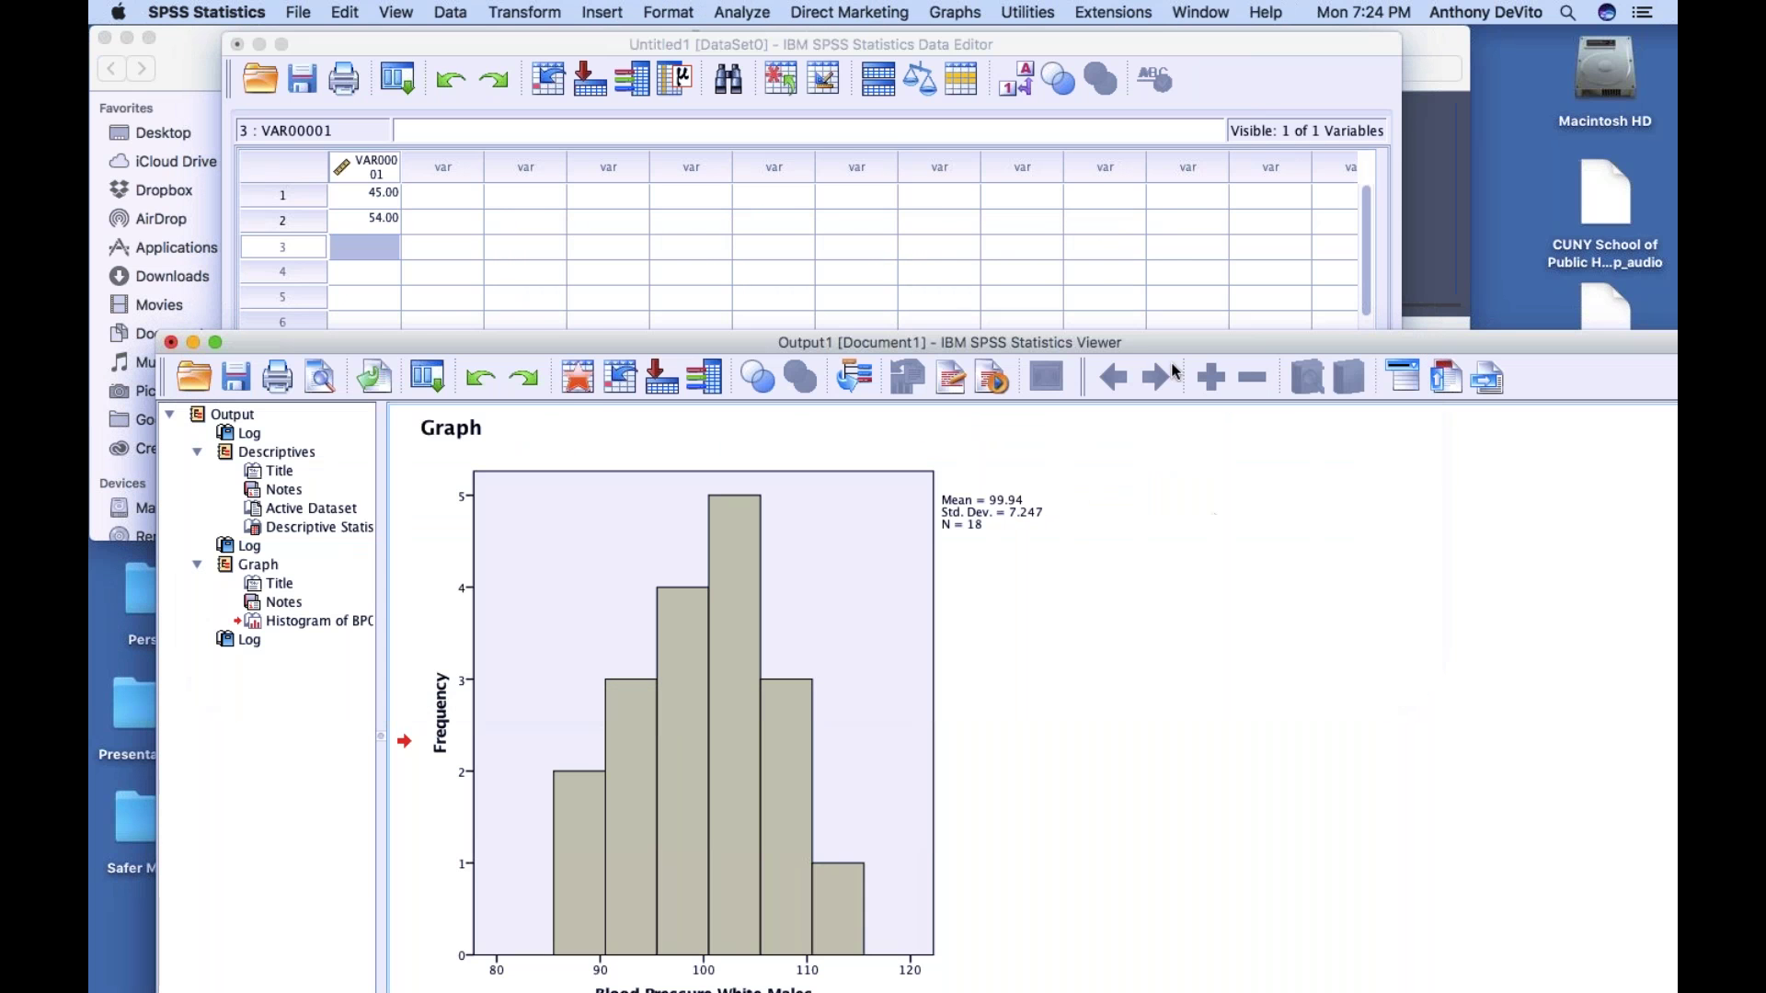
pyautogui.moveTo(1151, 348); pyautogui.dragTo(1157, 9)
pyautogui.scroll(10, 1143, 395)
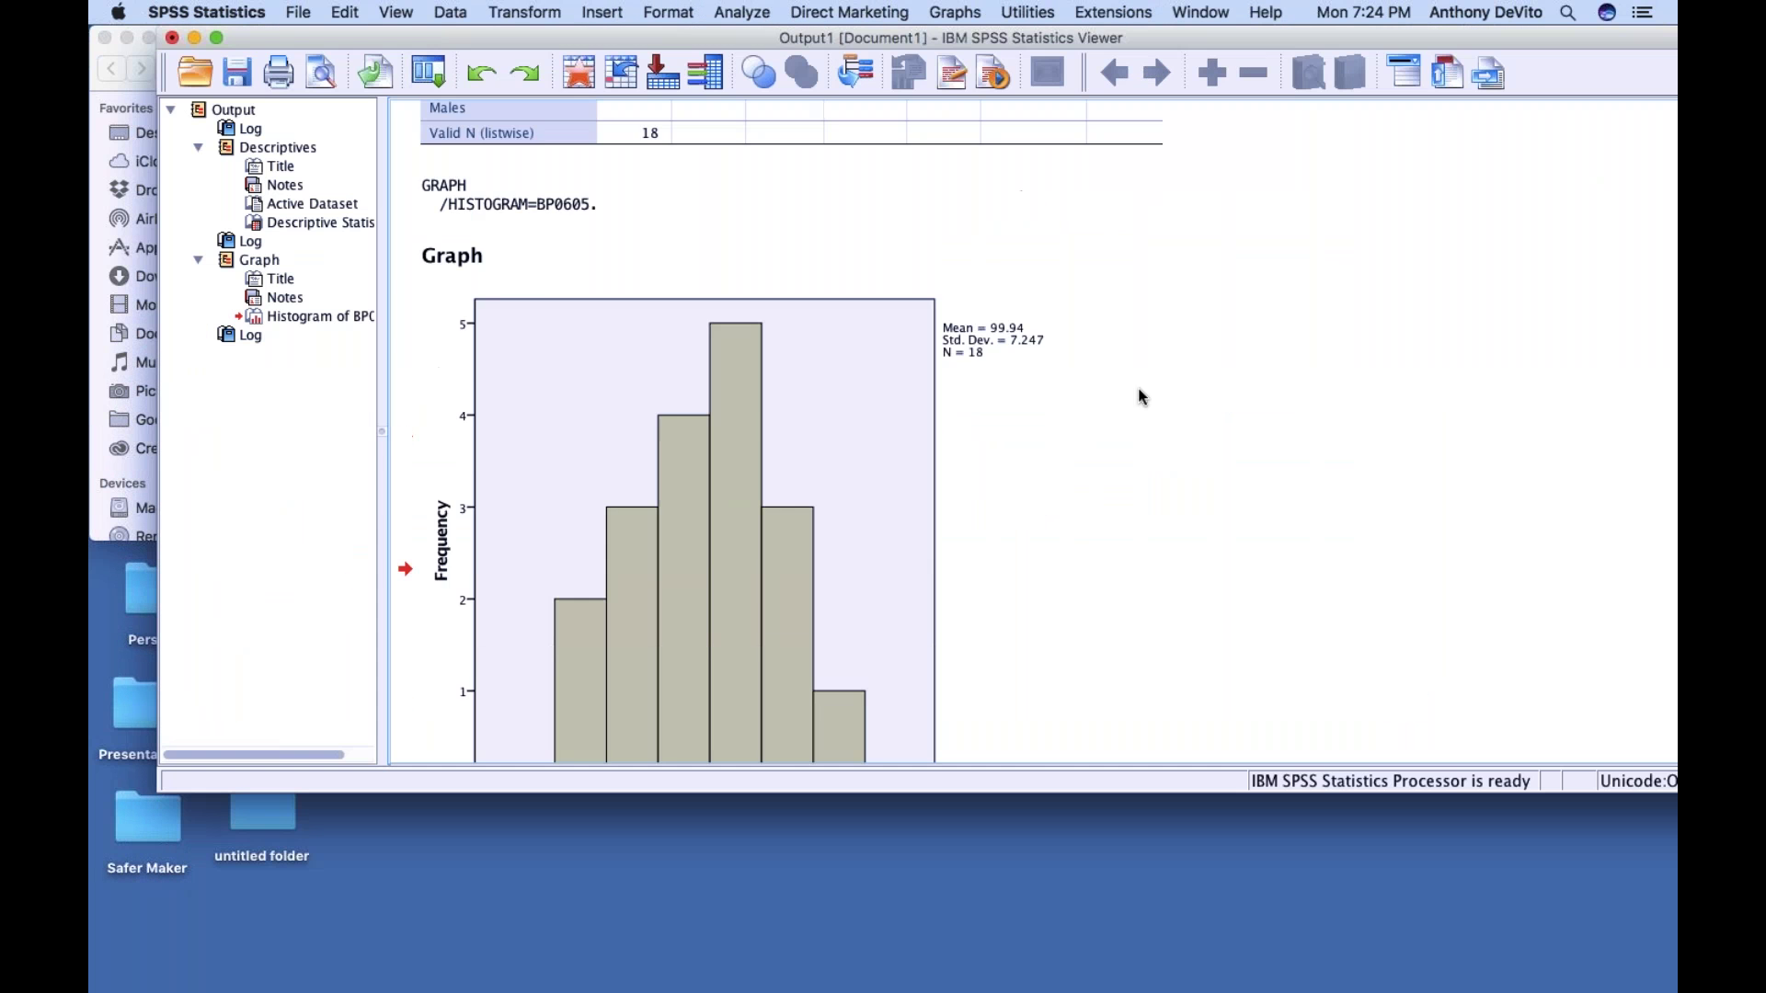
pyautogui.click(298, 12)
pyautogui.click(322, 161)
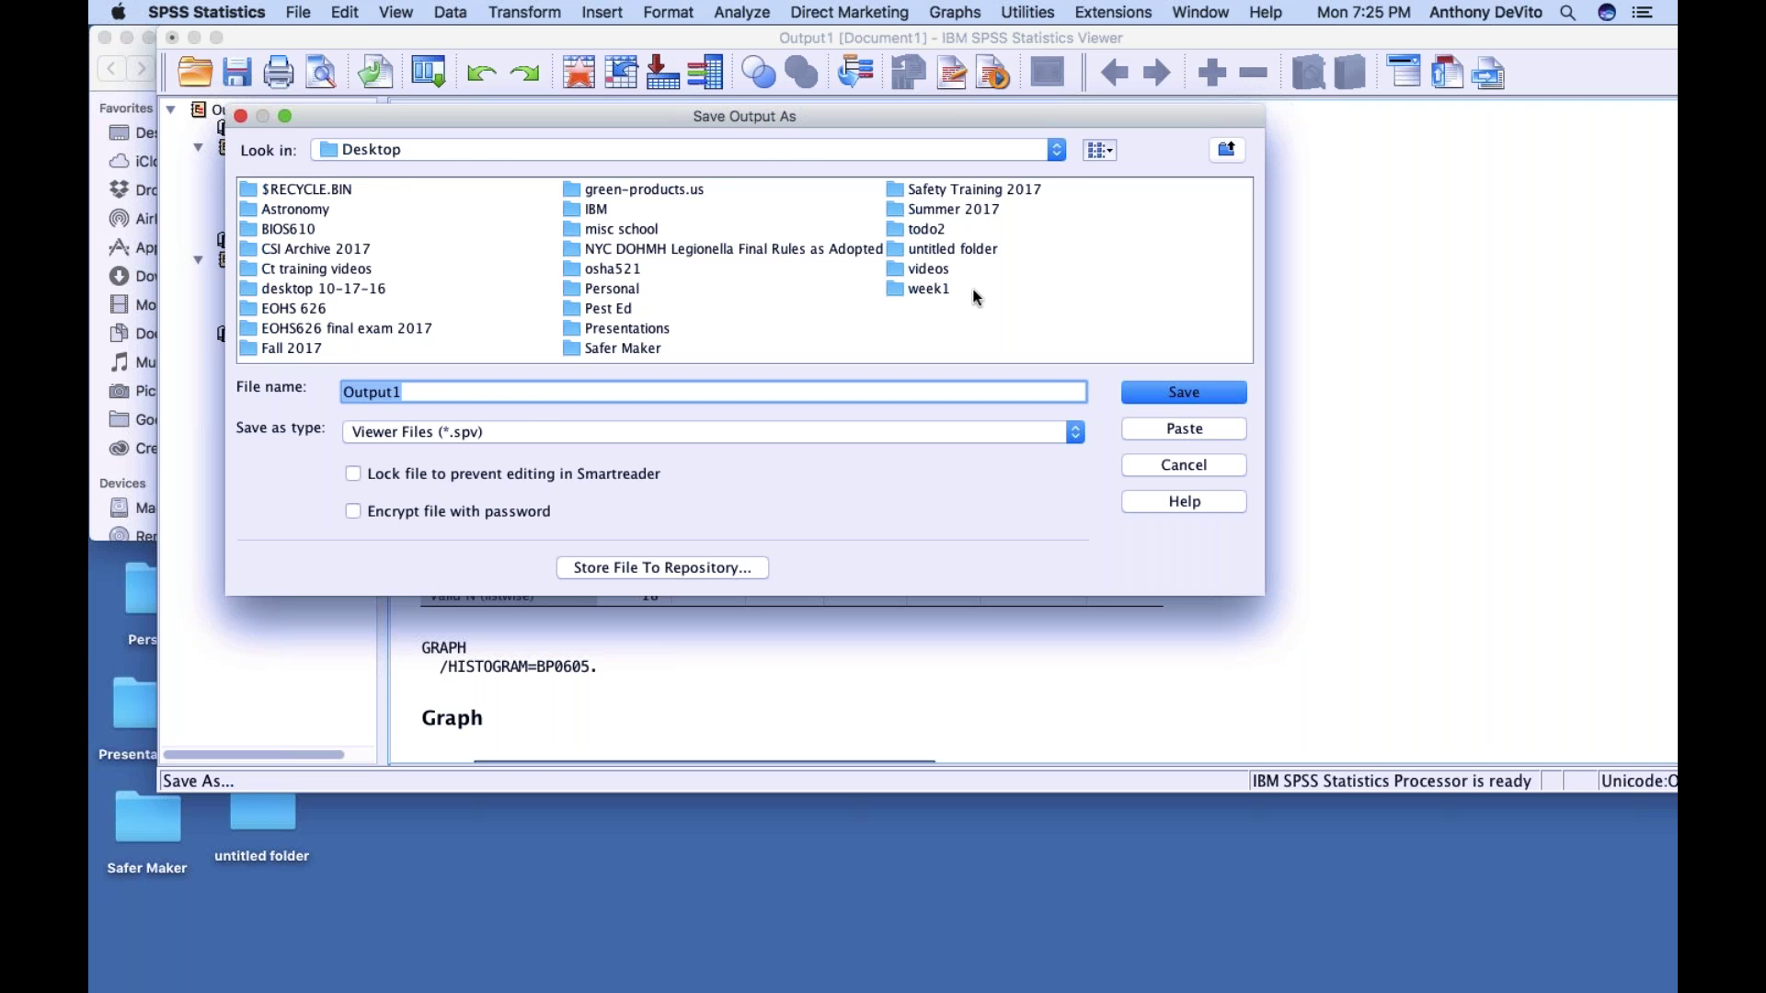
pyautogui.click(1157, 466)
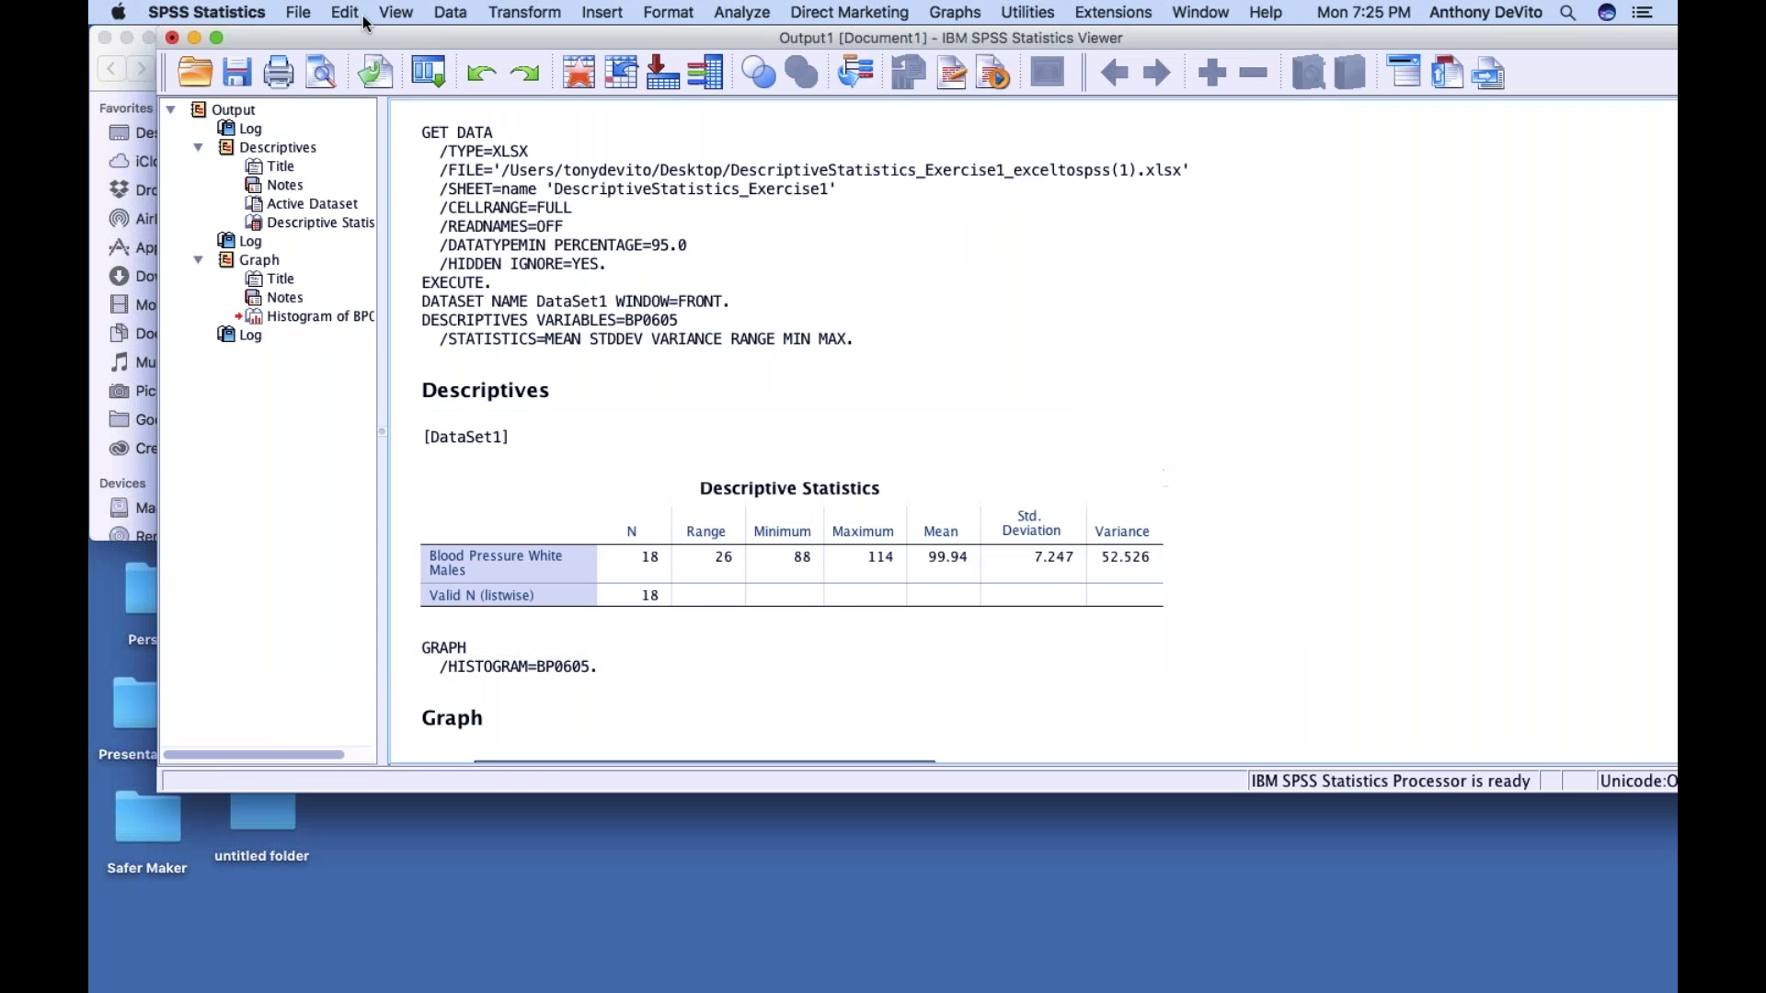
# Set up an export of all output to the Desktop as a Word/RTF document named jjjjj.doc
pyautogui.click(298, 12)
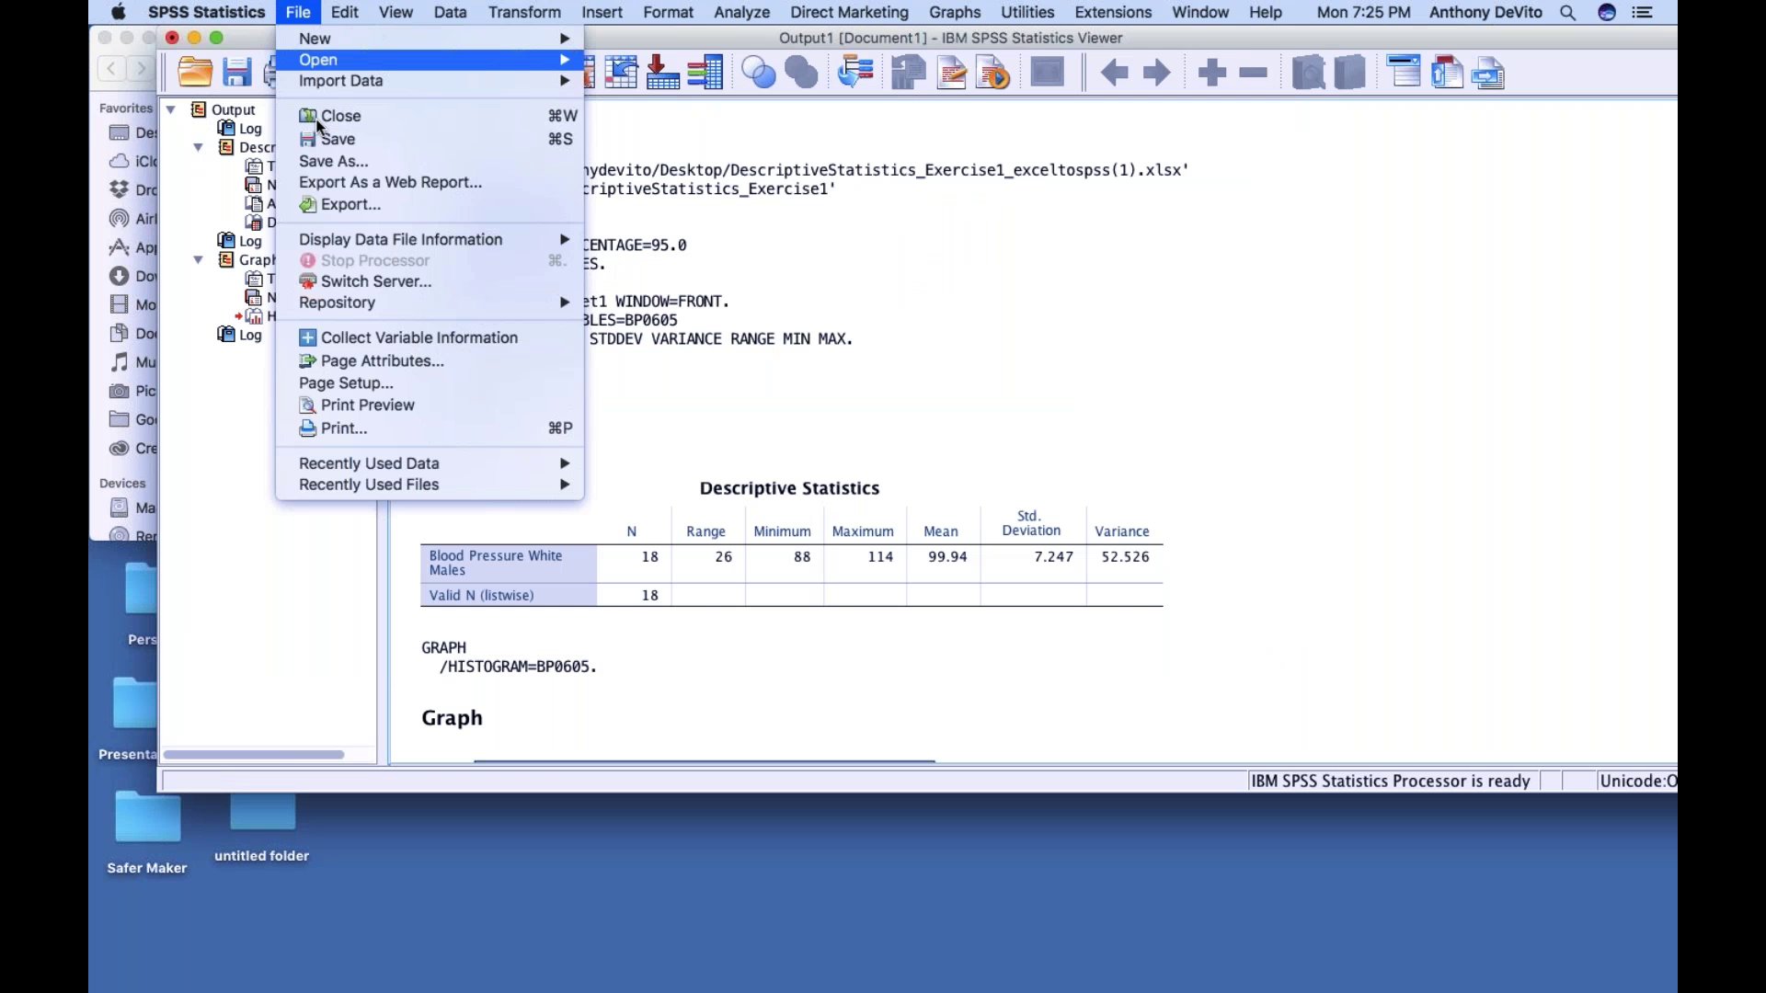
pyautogui.click(335, 203)
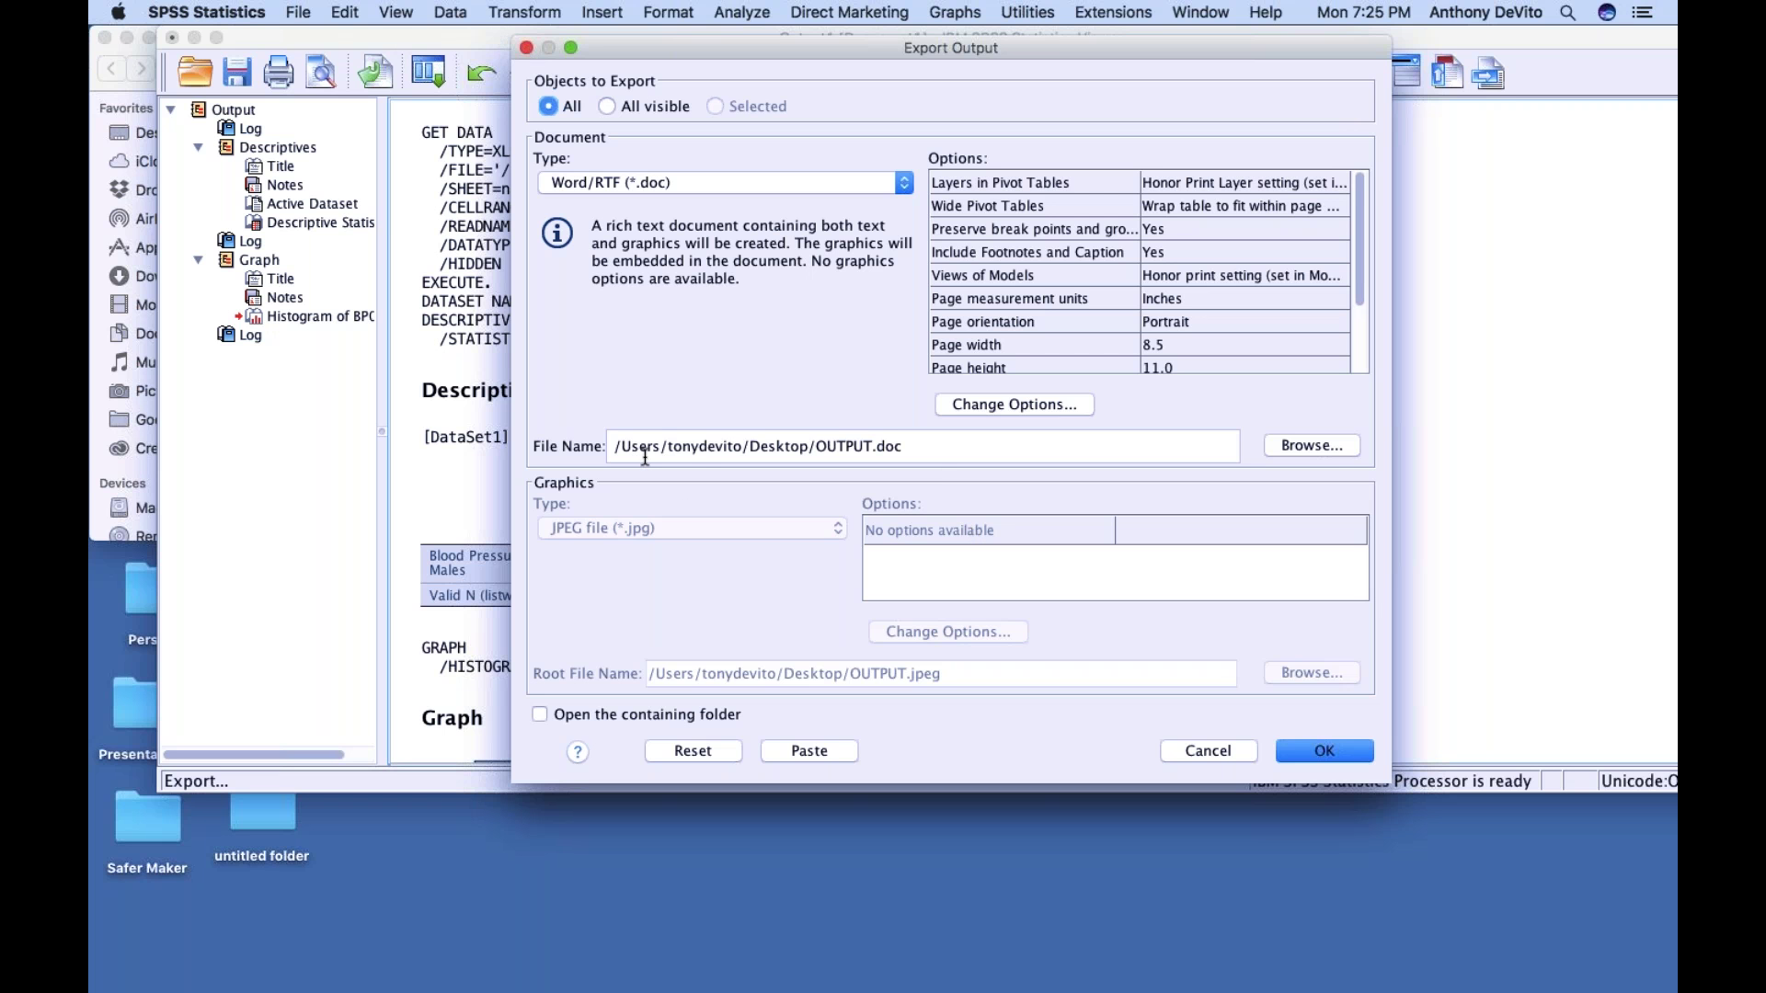
pyautogui.tripleClick(823, 446)
pyautogui.keyDown('shift'); pyautogui.click(823, 446); pyautogui.keyUp('shift')
pyautogui.moveTo(823, 446); pyautogui.dragTo(870, 446)
pyautogui.click(869, 447)
pyautogui.doubleClick(856, 446)
pyautogui.write('jjjjj')
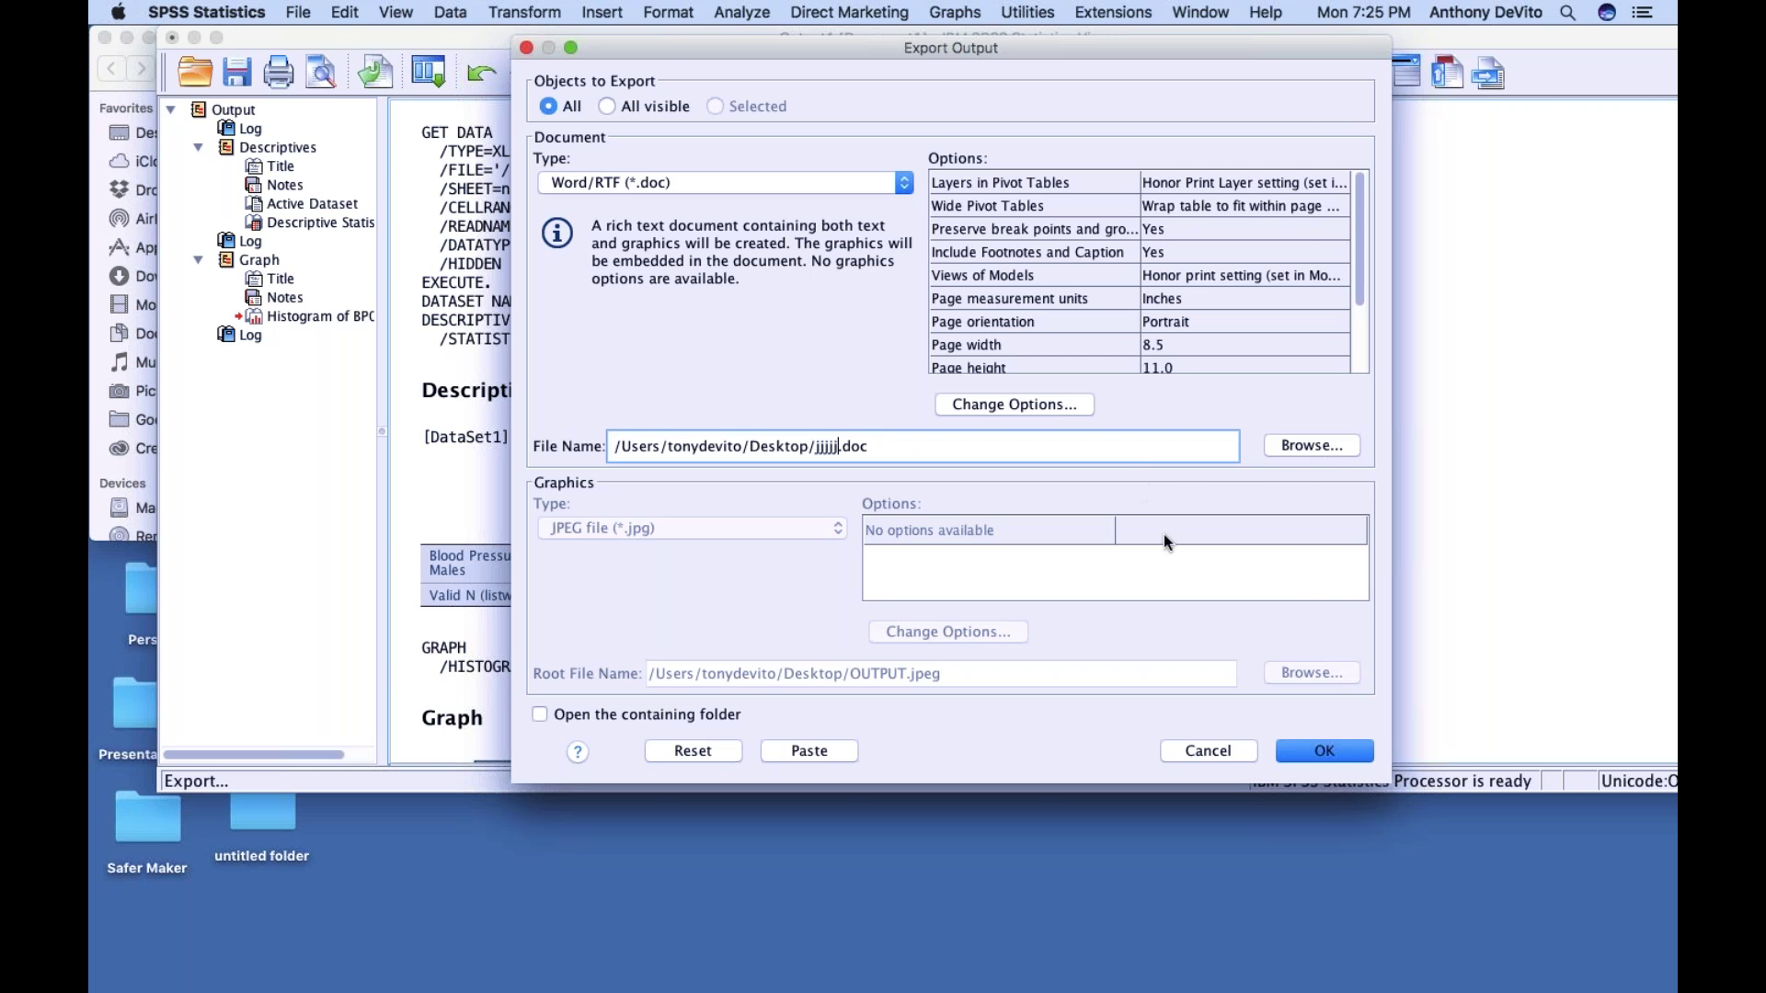
# Check the available folders for saving the exported document and close the export setup without exporting
pyautogui.click(1333, 445)
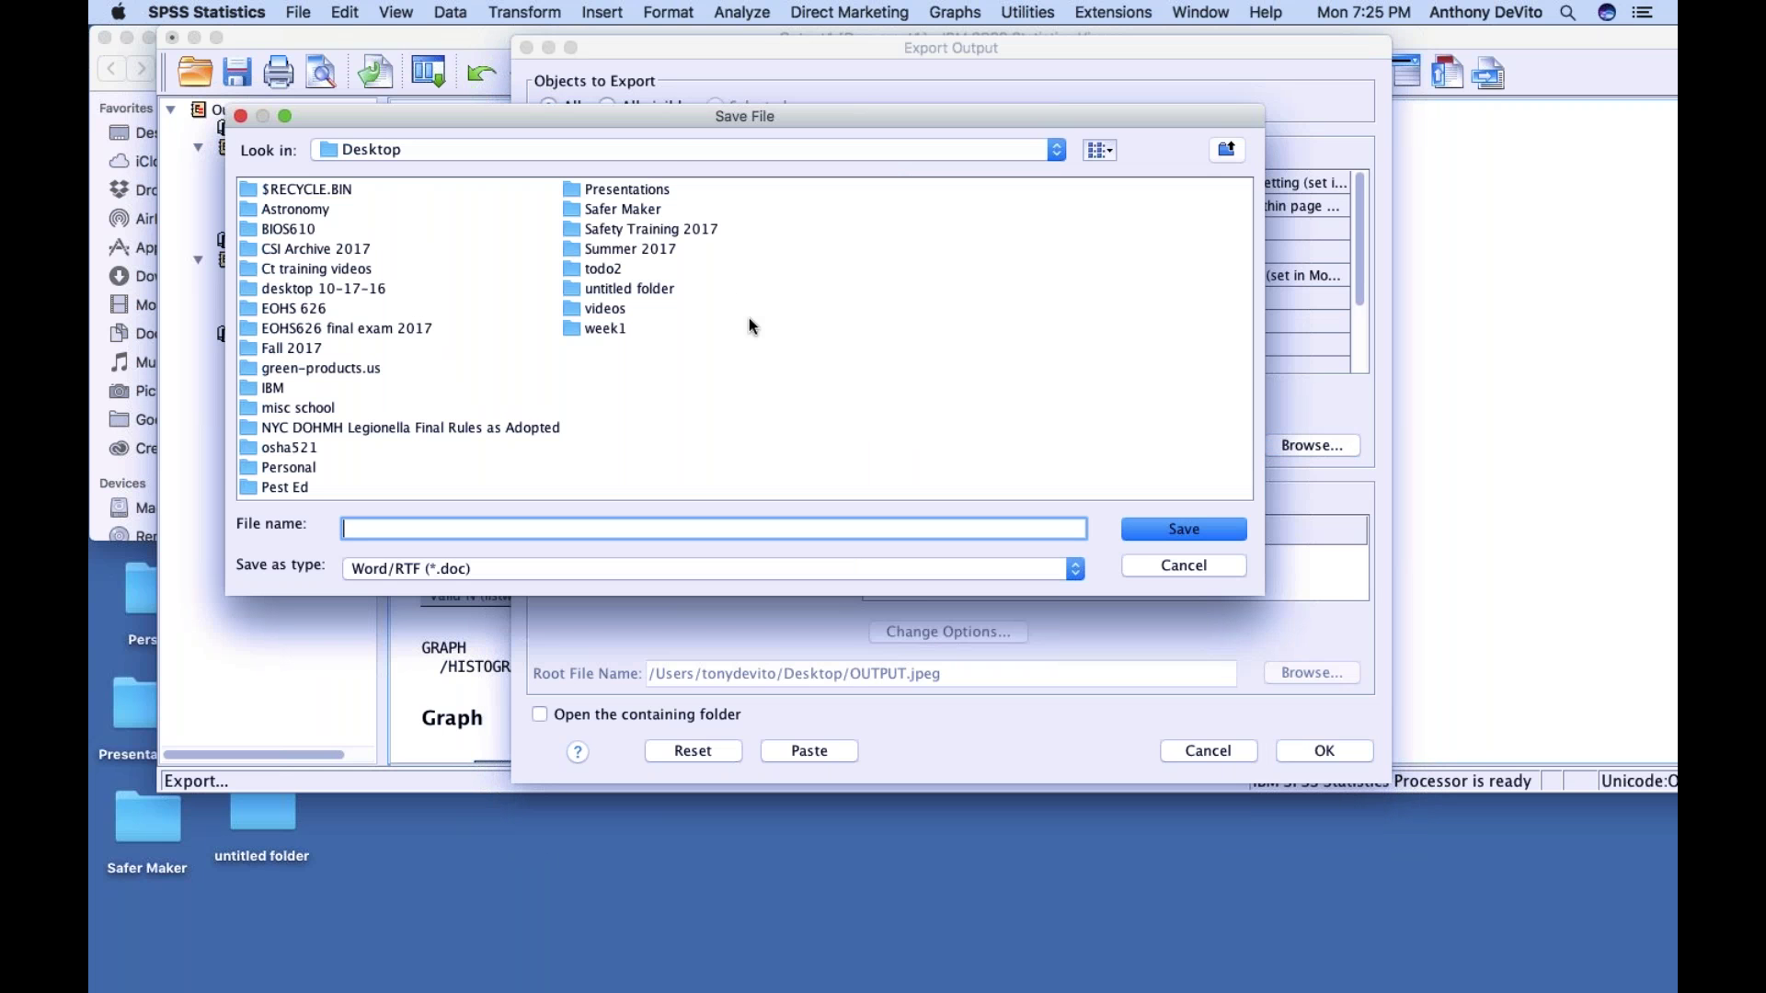
pyautogui.click(669, 149)
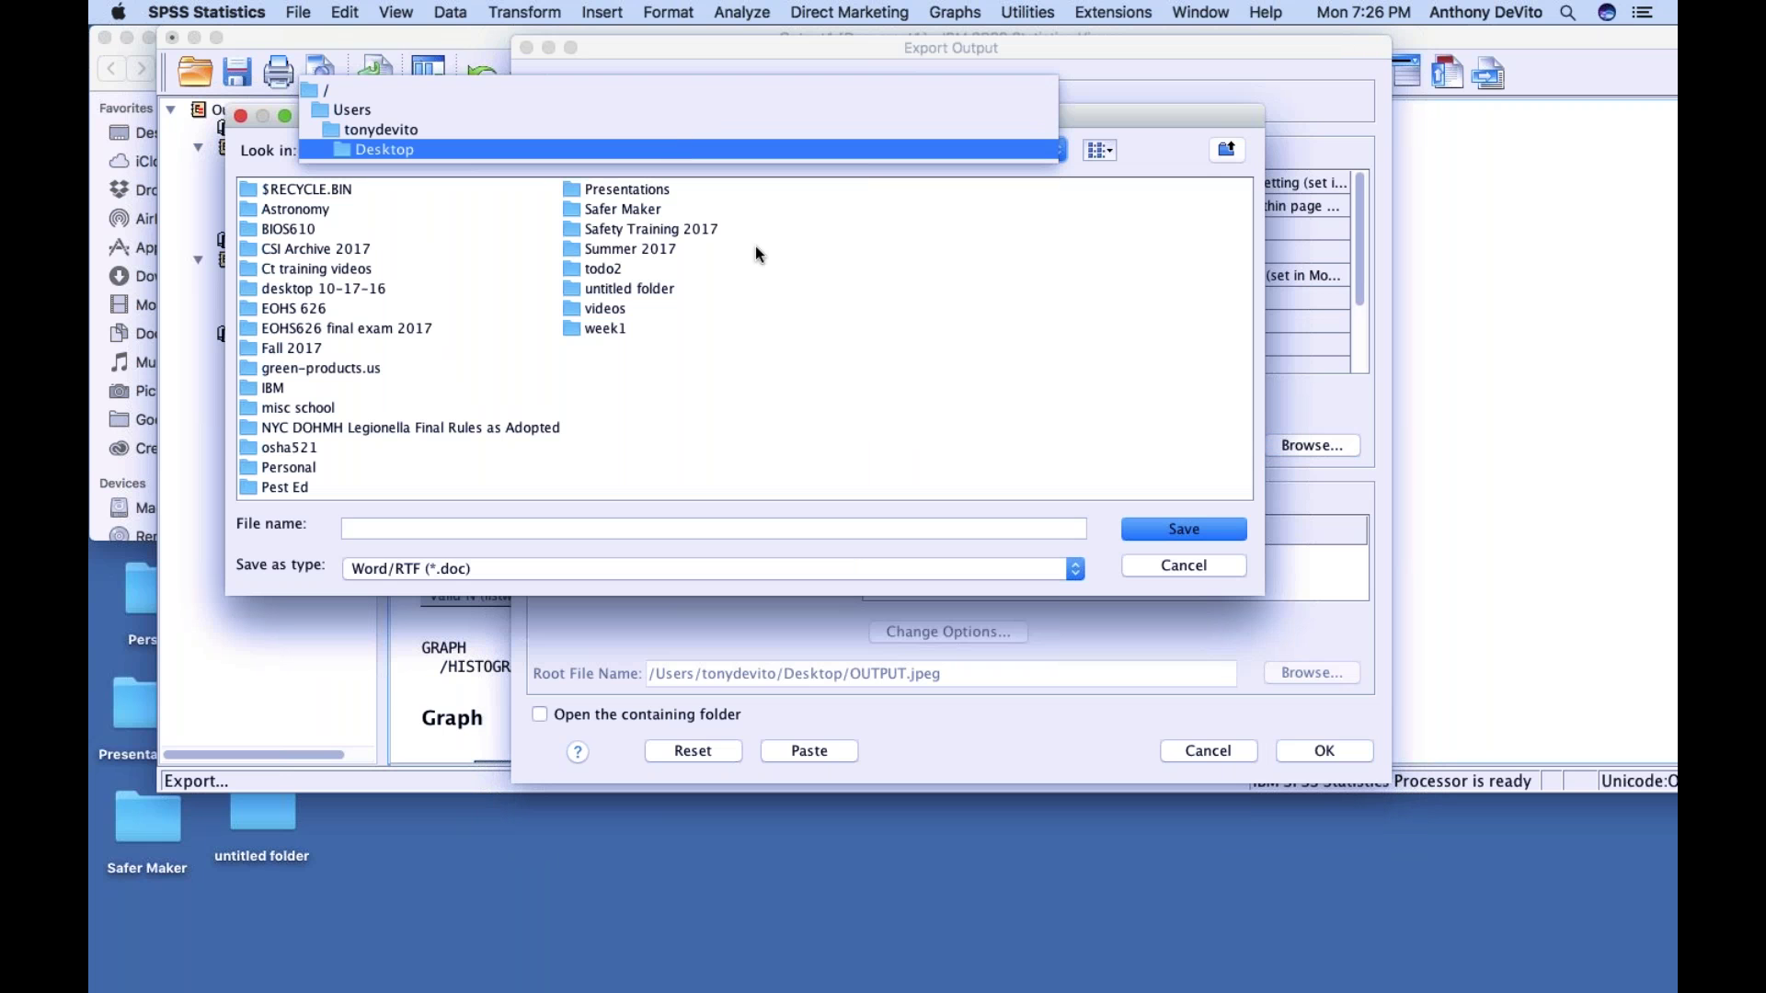
pyautogui.click(1162, 563)
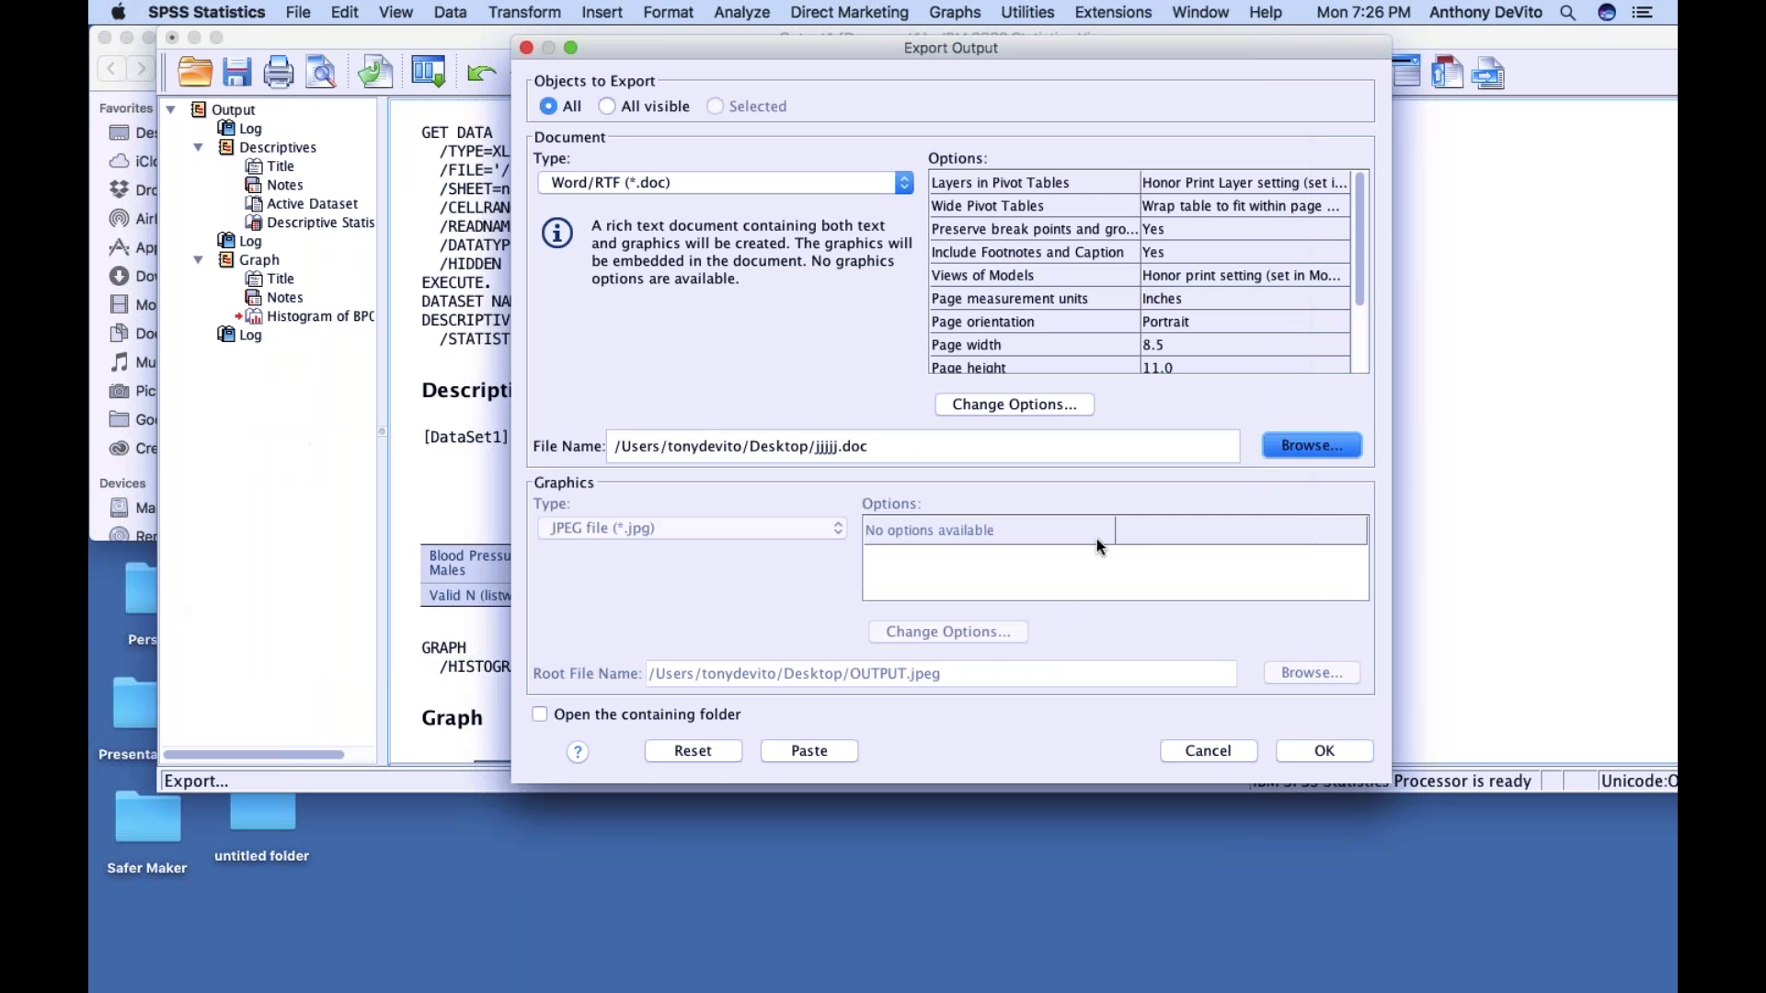
pyautogui.click(524, 47)
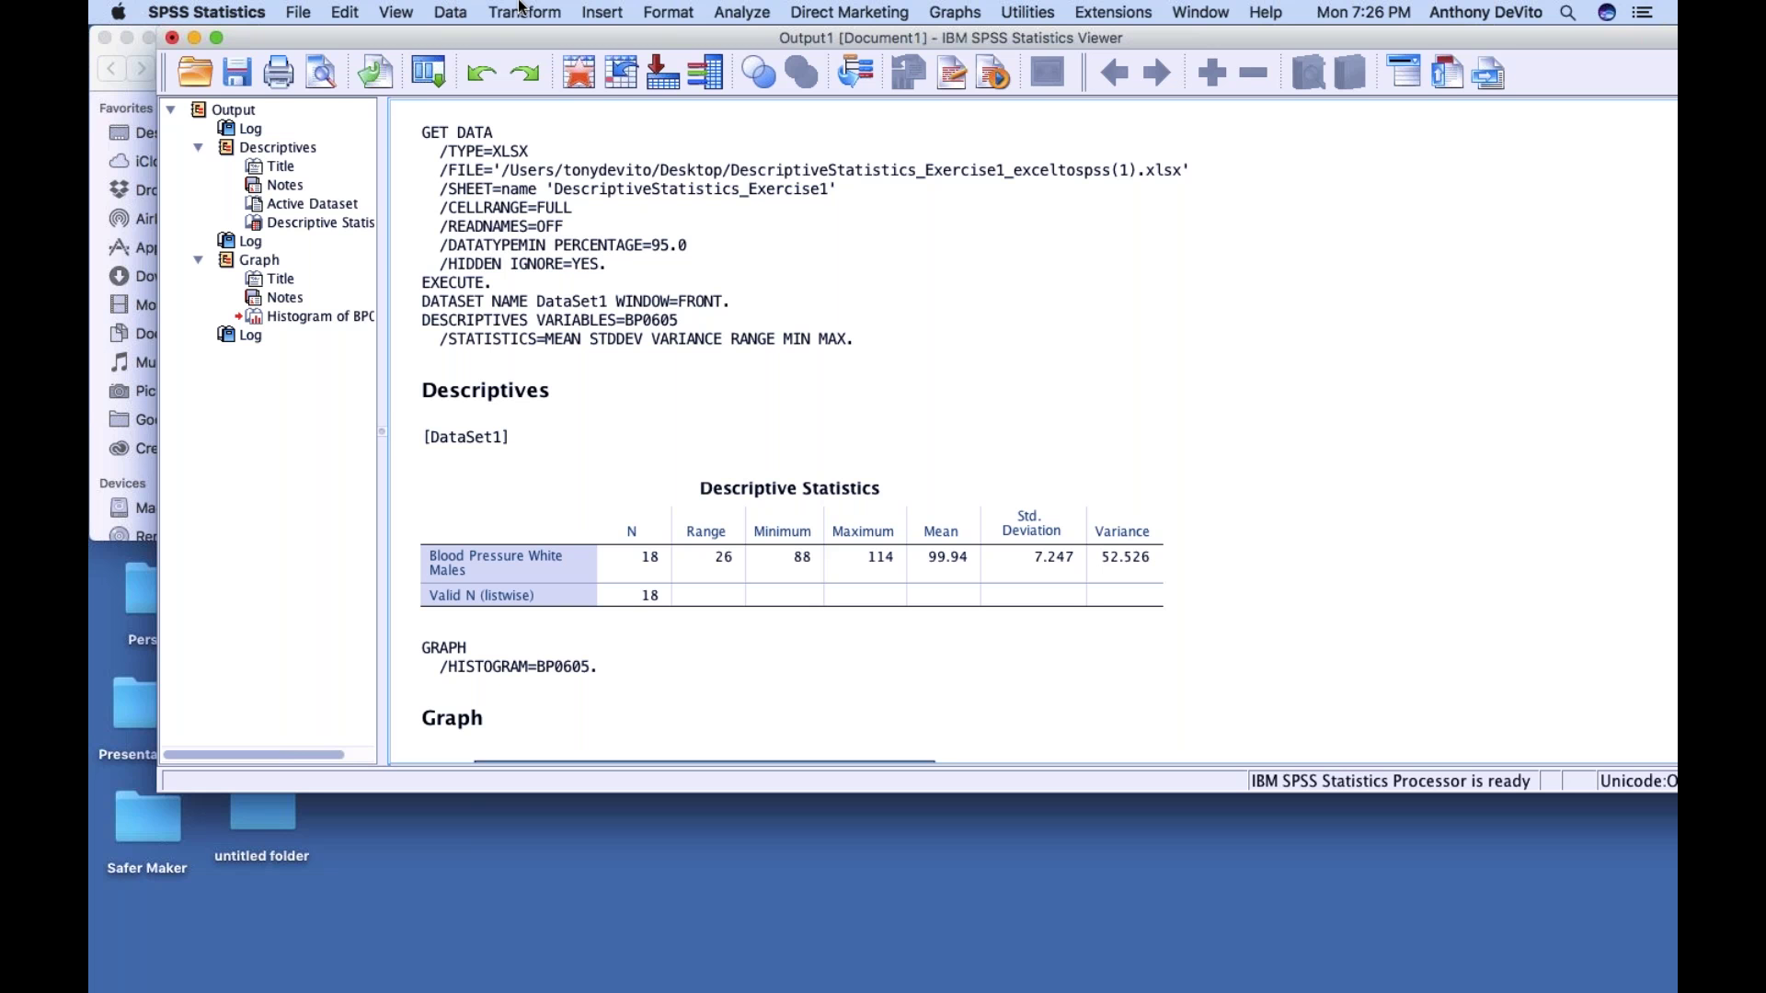
pyautogui.click(736, 9)
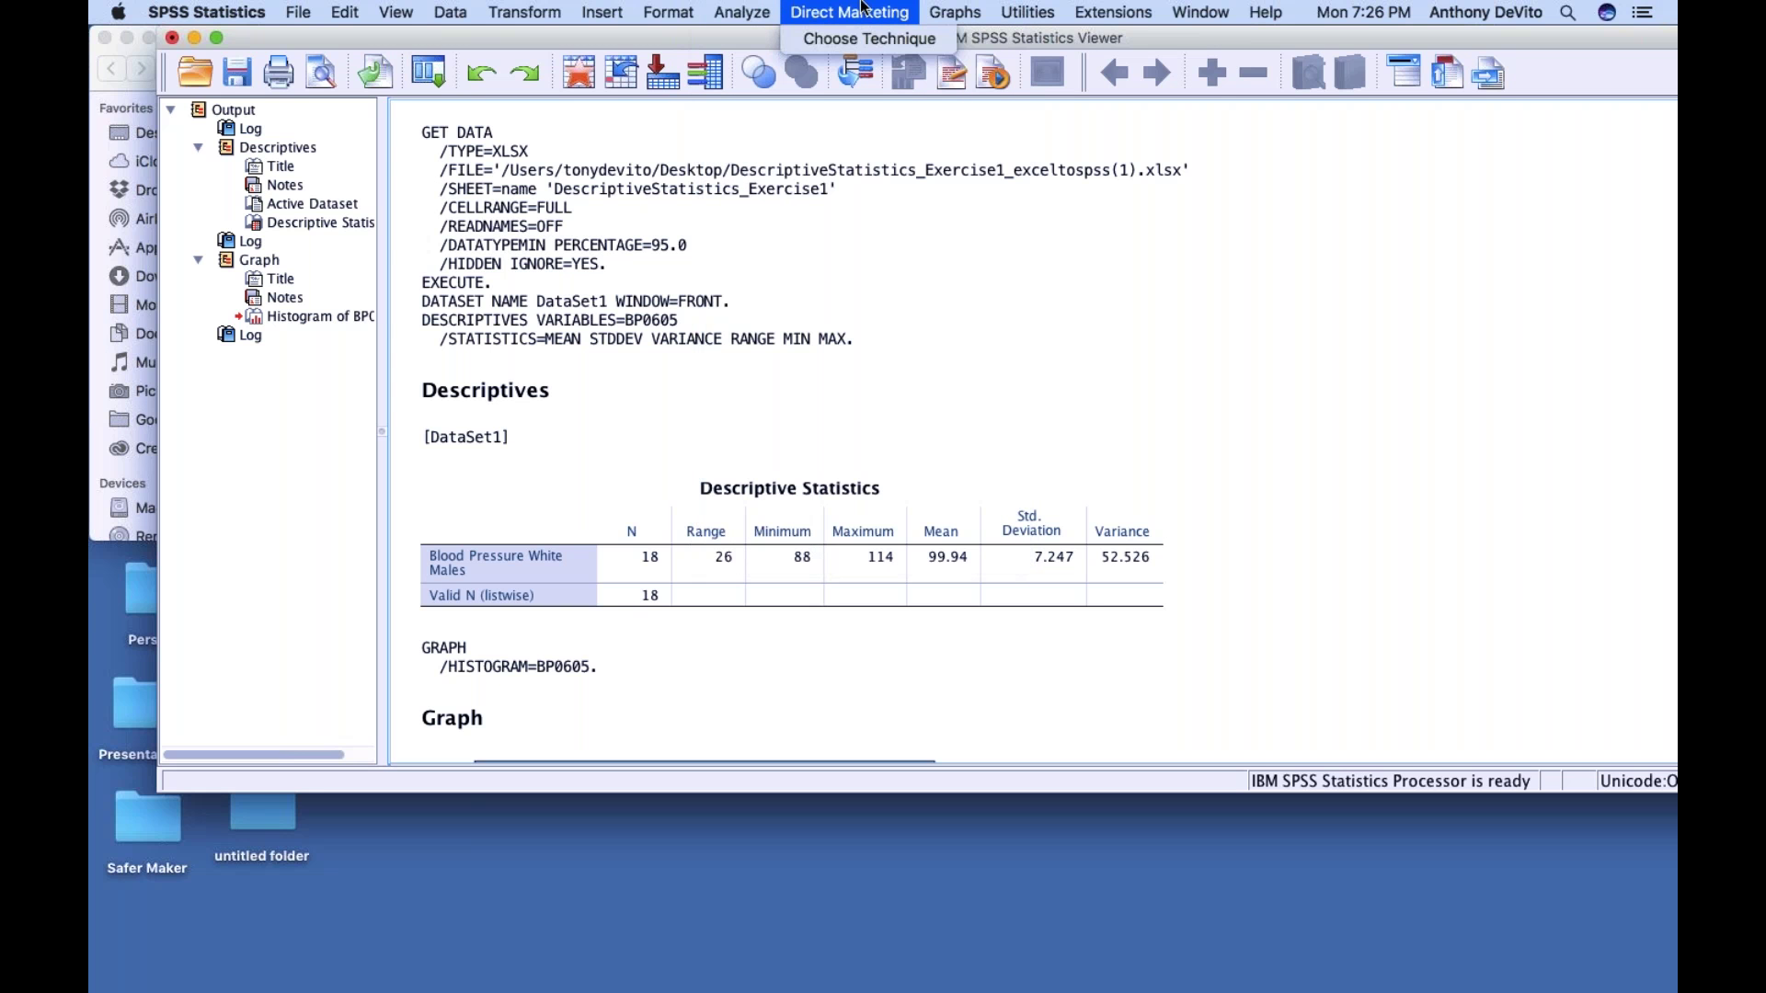
pyautogui.moveTo(947, 7)
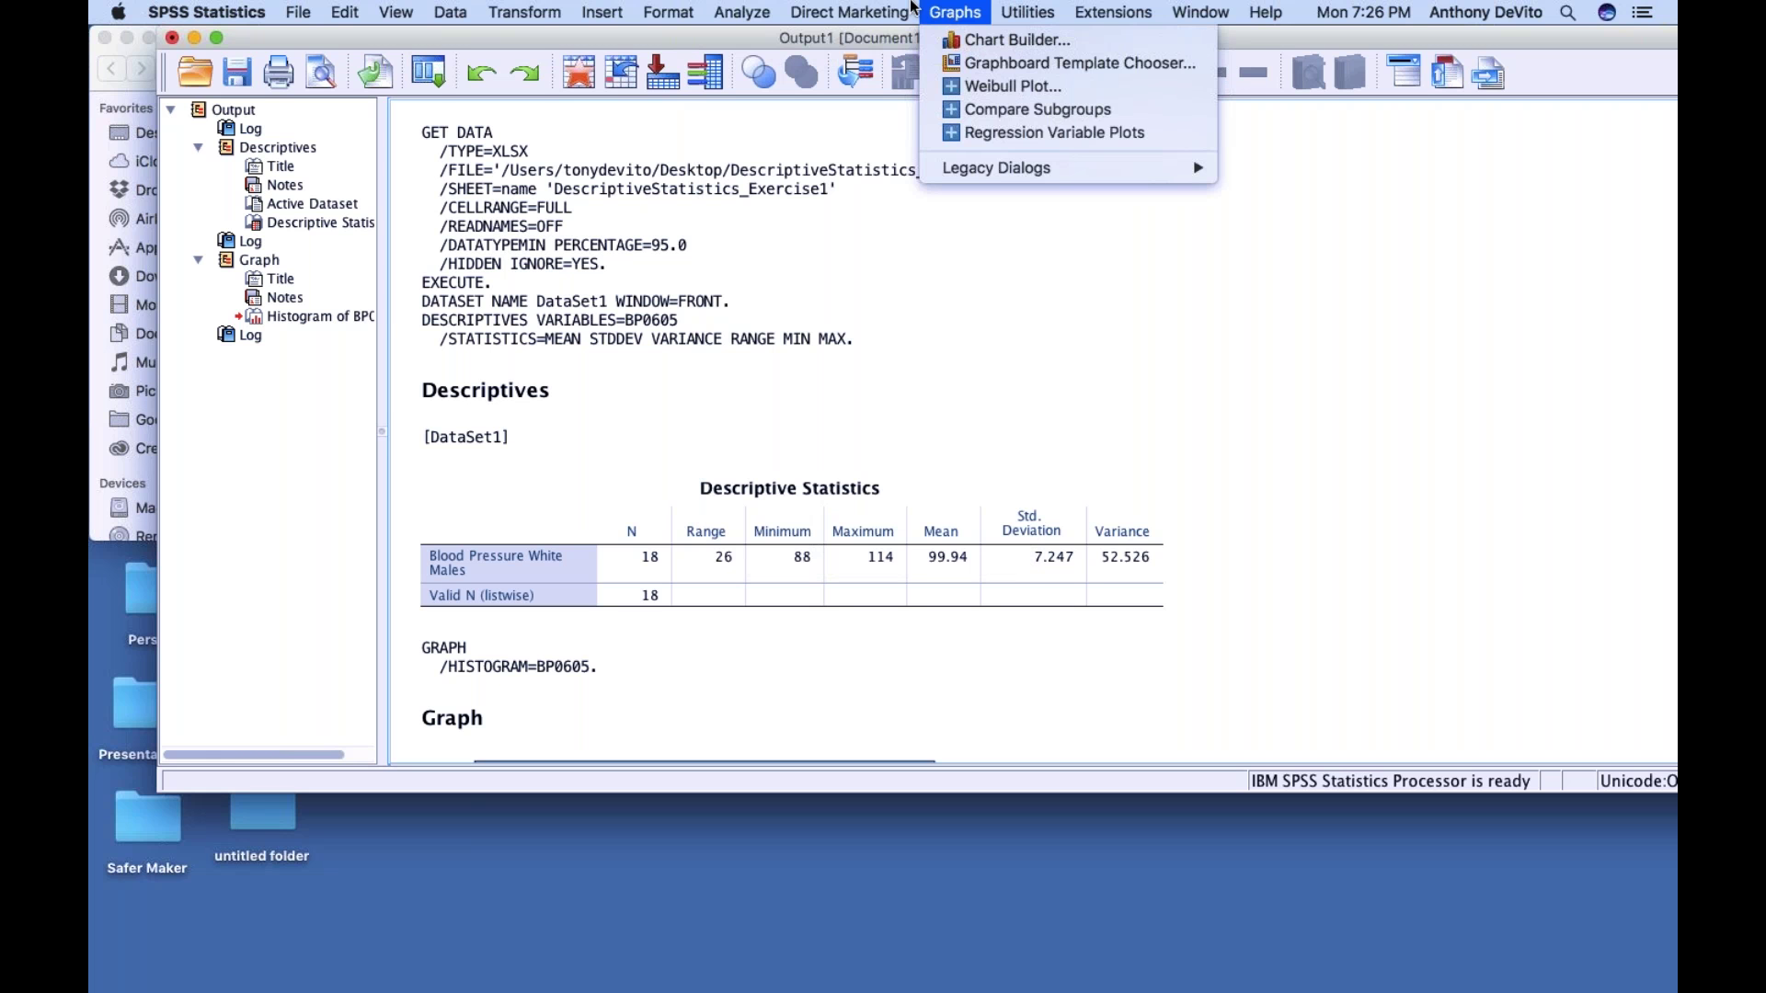
pyautogui.moveTo(673, 9)
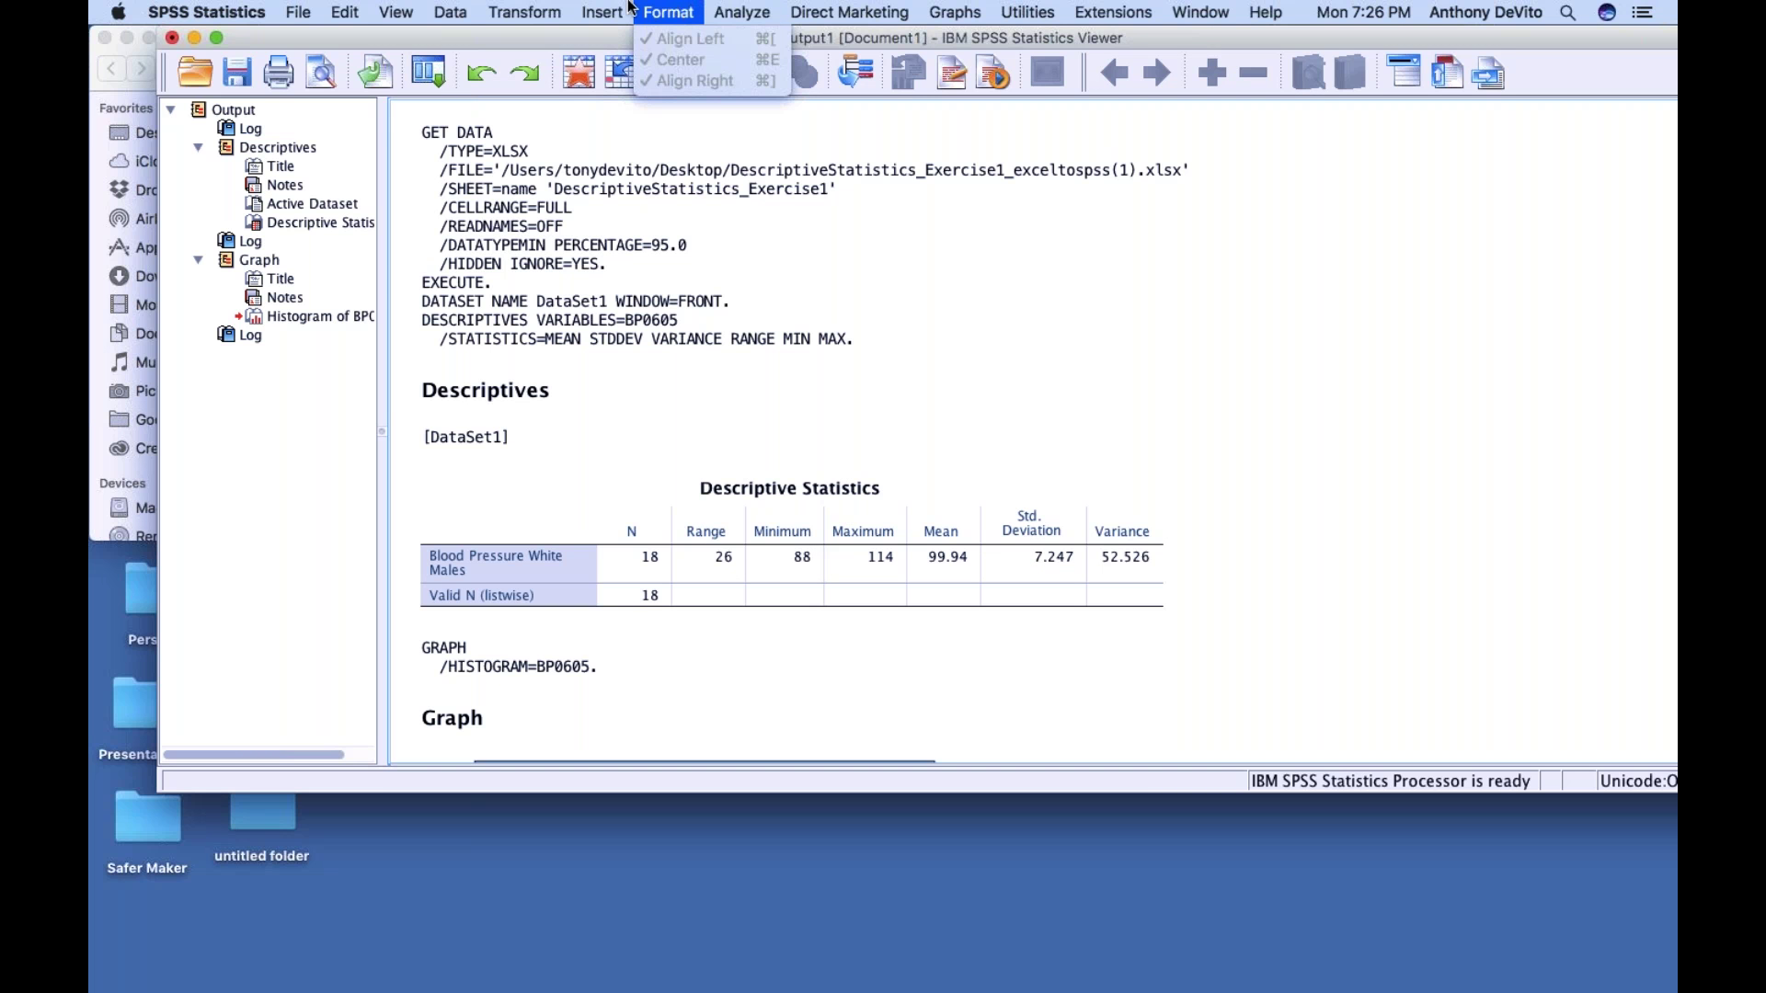
pyautogui.moveTo(554, 7)
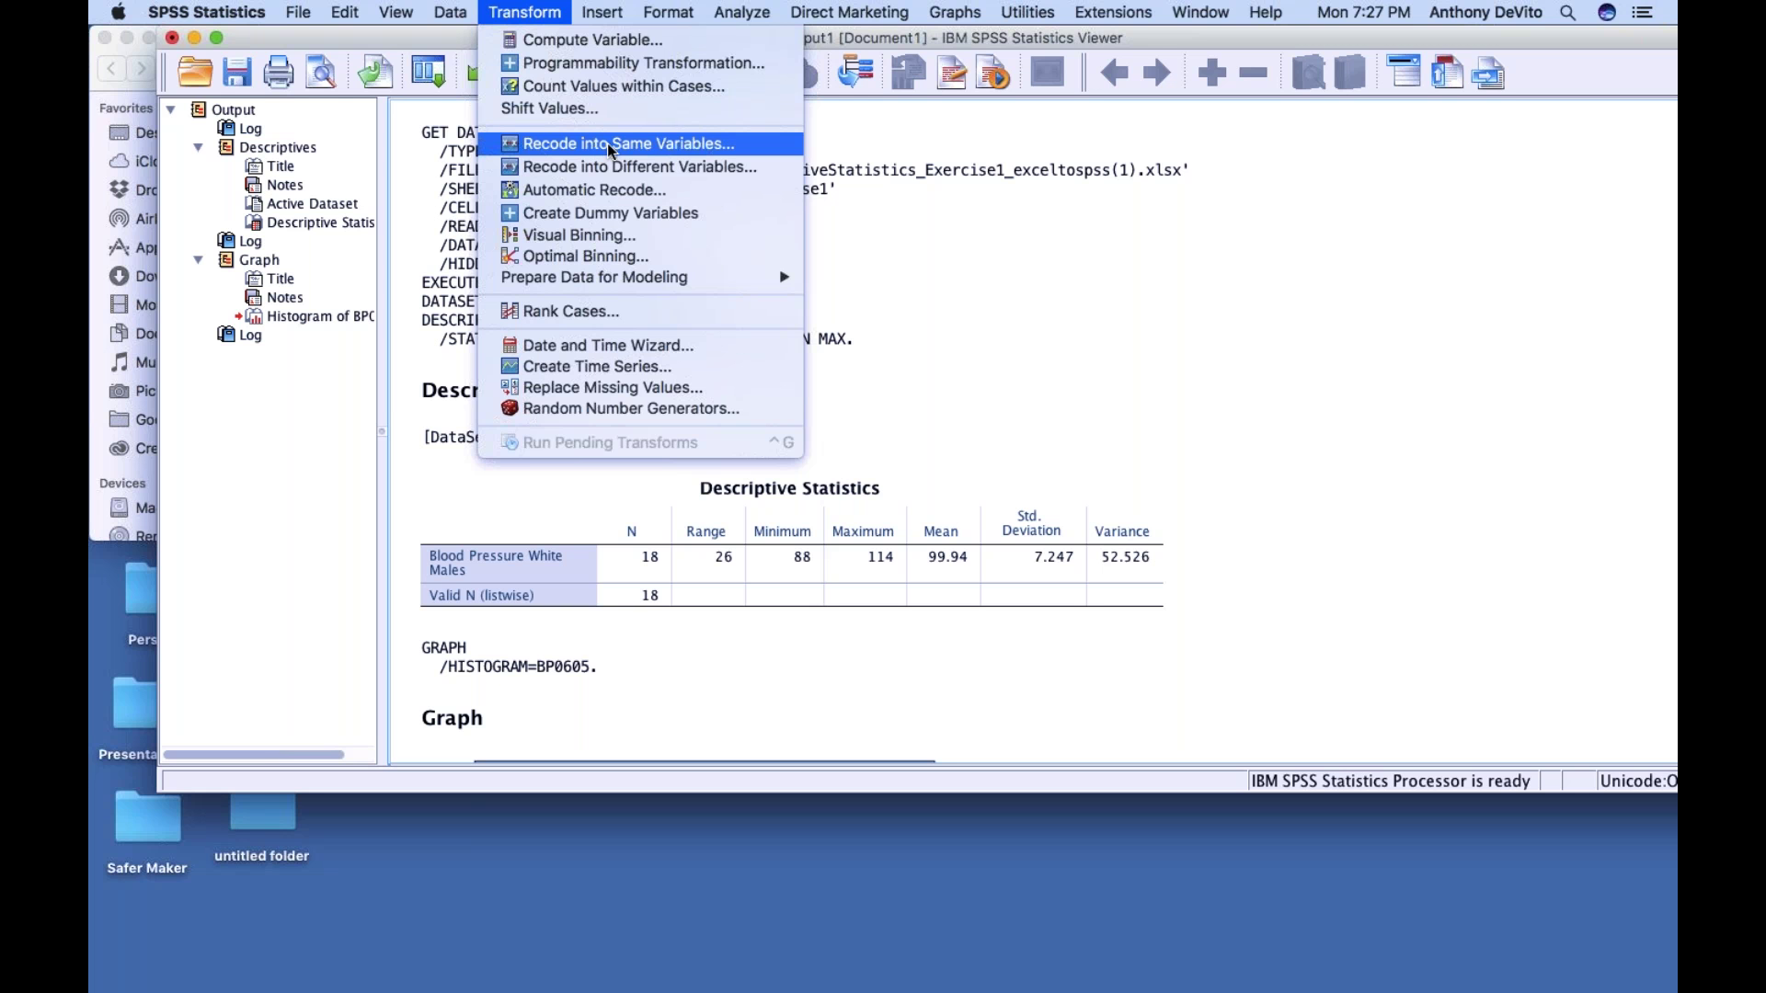
pyautogui.click(520, 7)
pyautogui.click(618, 11)
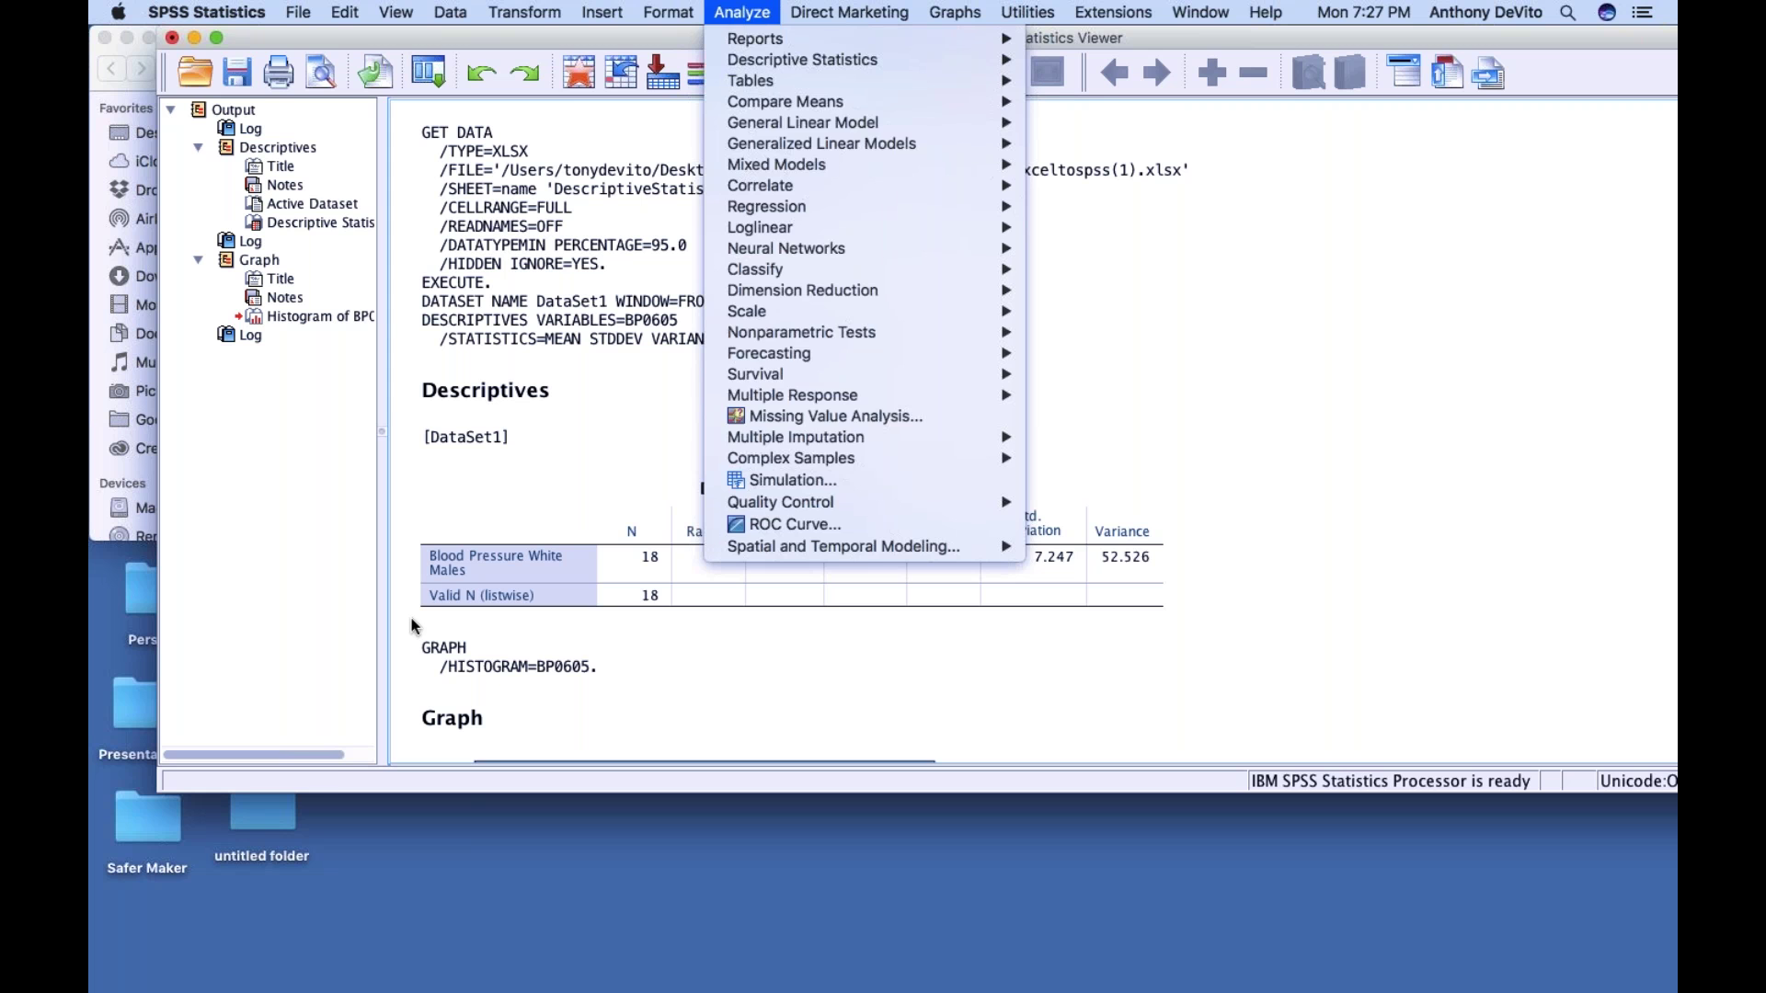
pyautogui.click(287, 613)
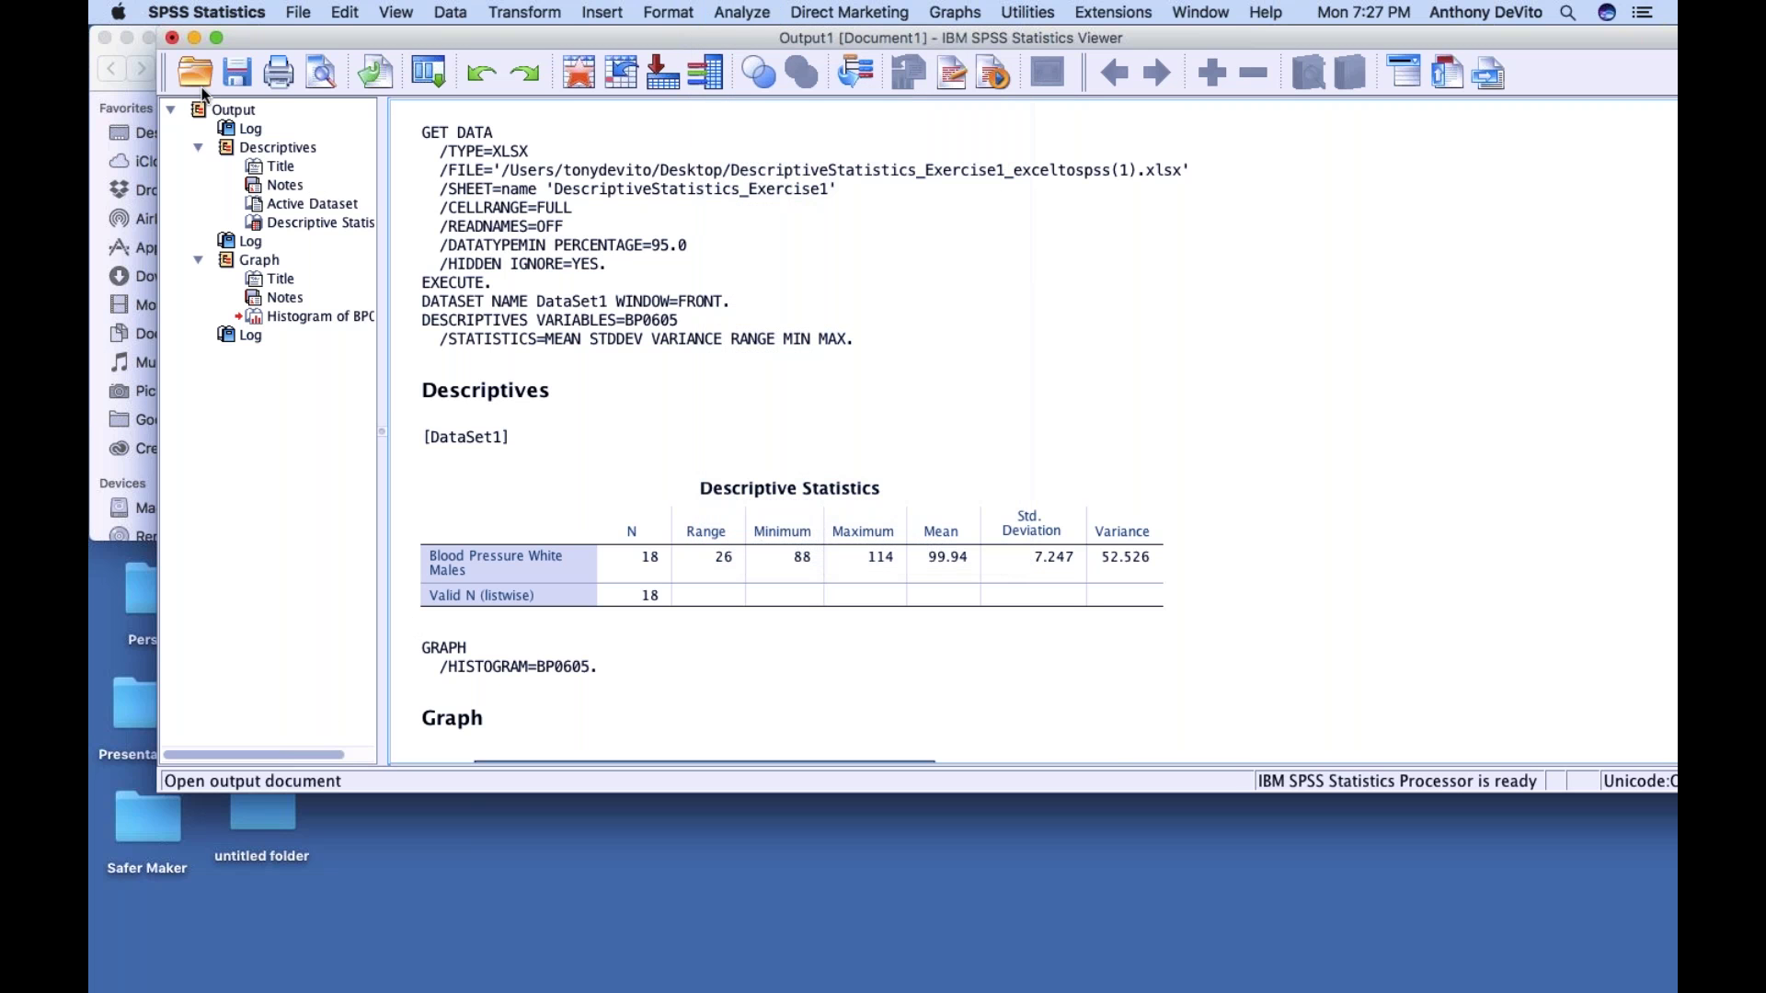
pyautogui.click(418, 126)
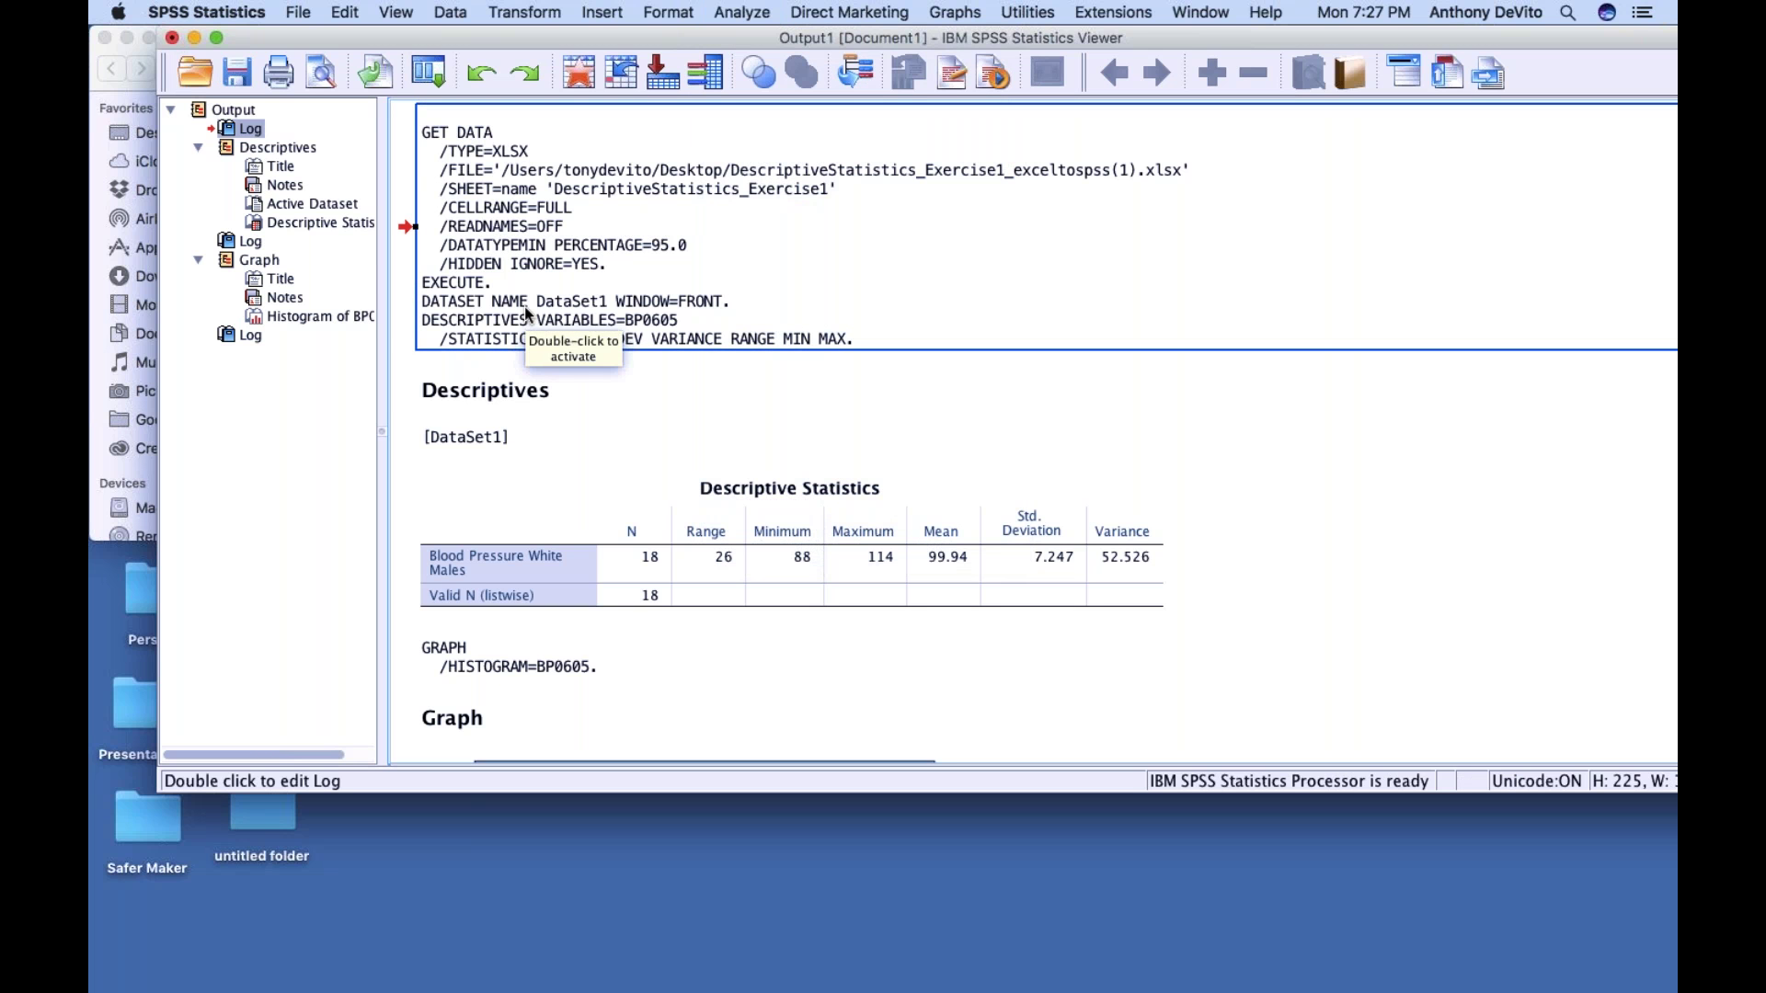
pyautogui.click(655, 484)
pyautogui.click(645, 347)
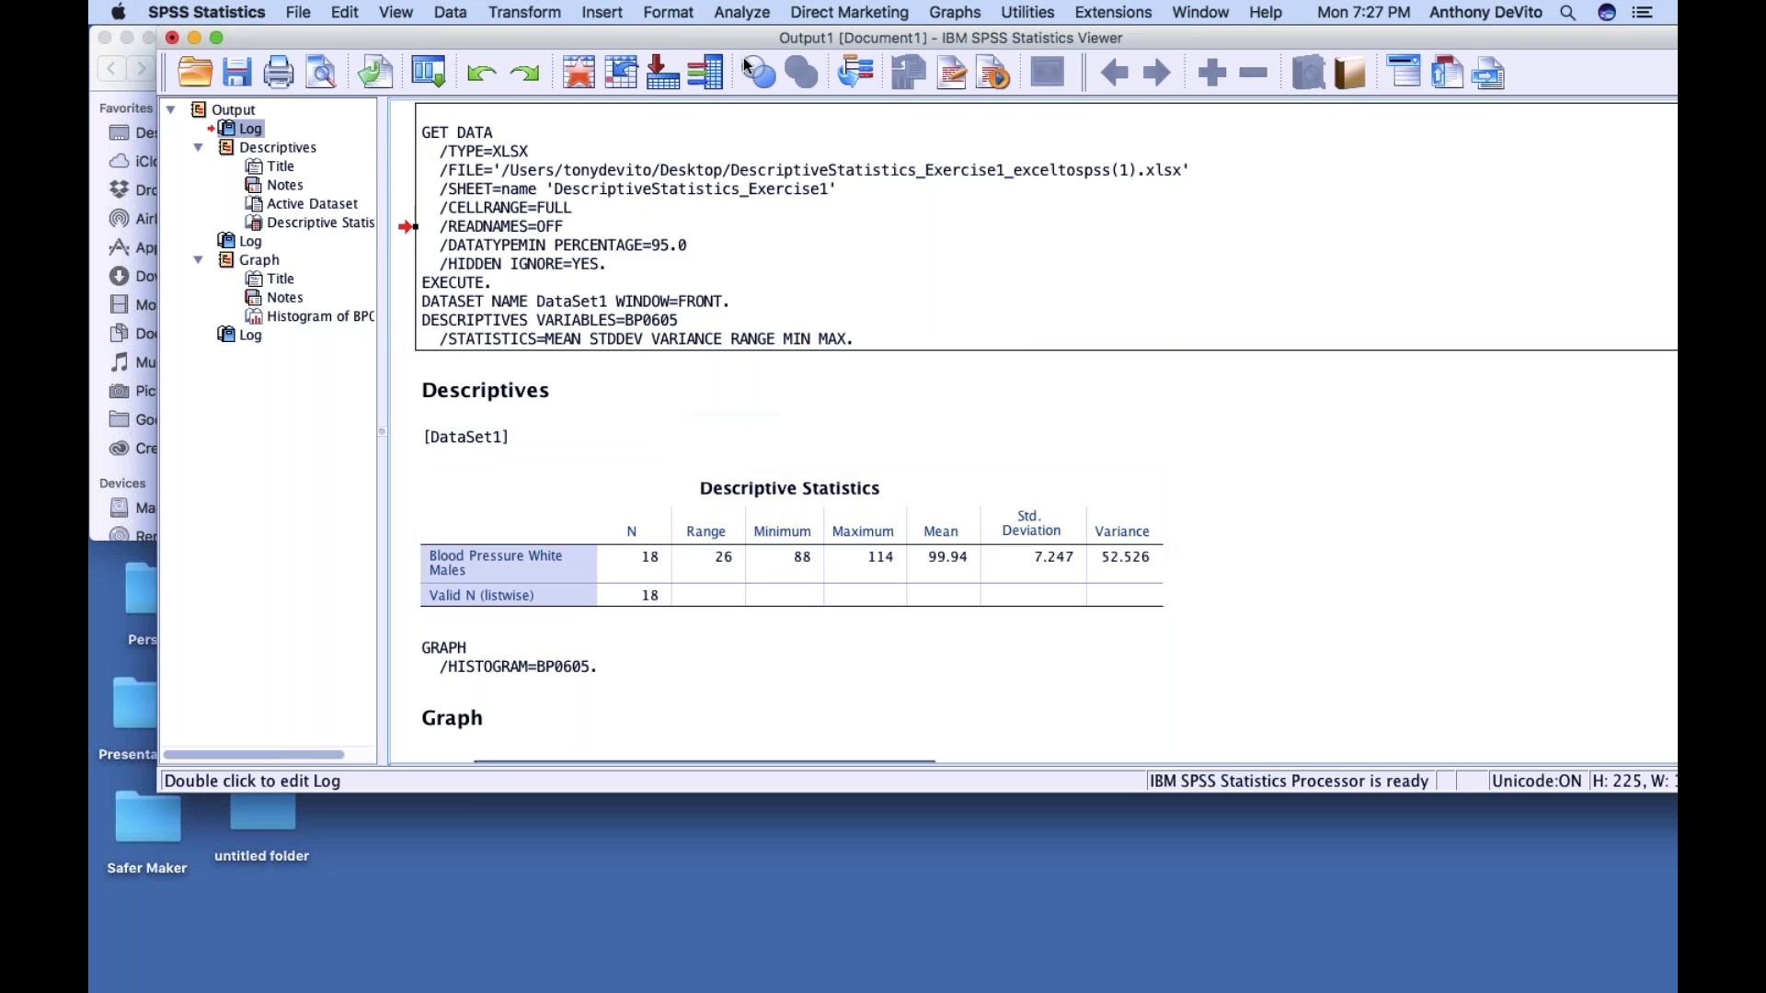
# Check which variables are available in the Descriptives setup and cancel it without running the analysis
pyautogui.click(739, 12)
pyautogui.moveTo(949, 63)
pyautogui.click(1106, 83)
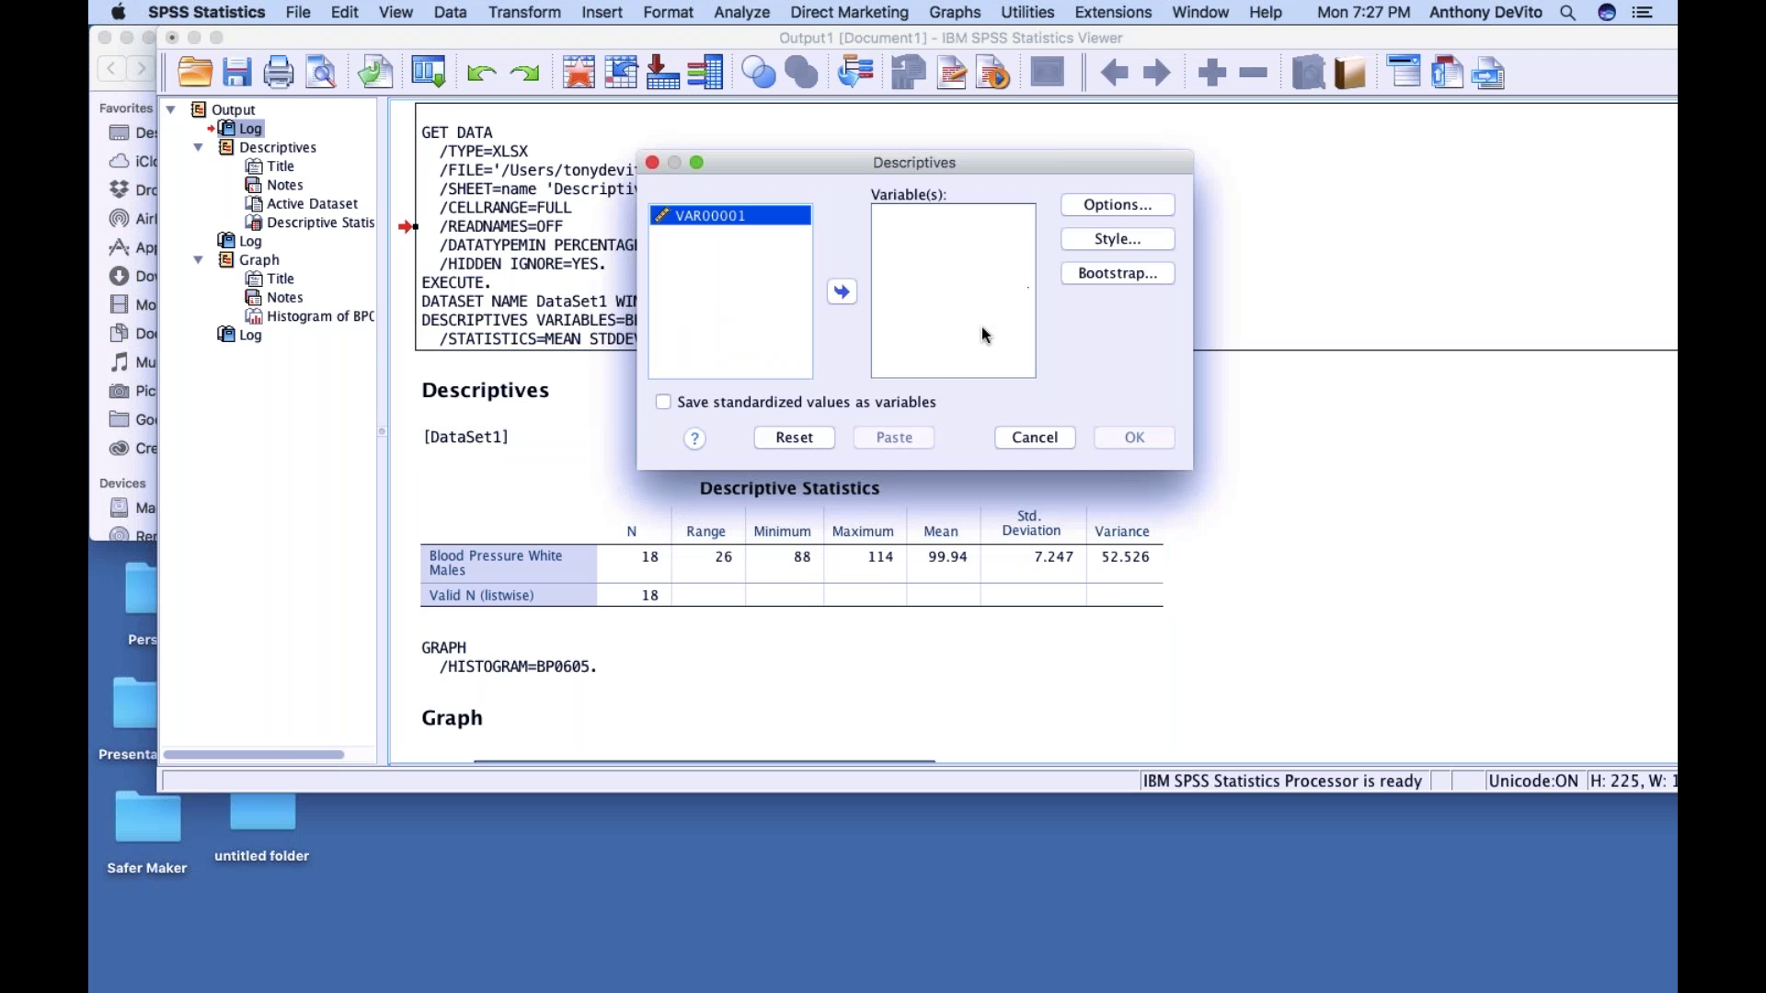
pyautogui.click(1036, 437)
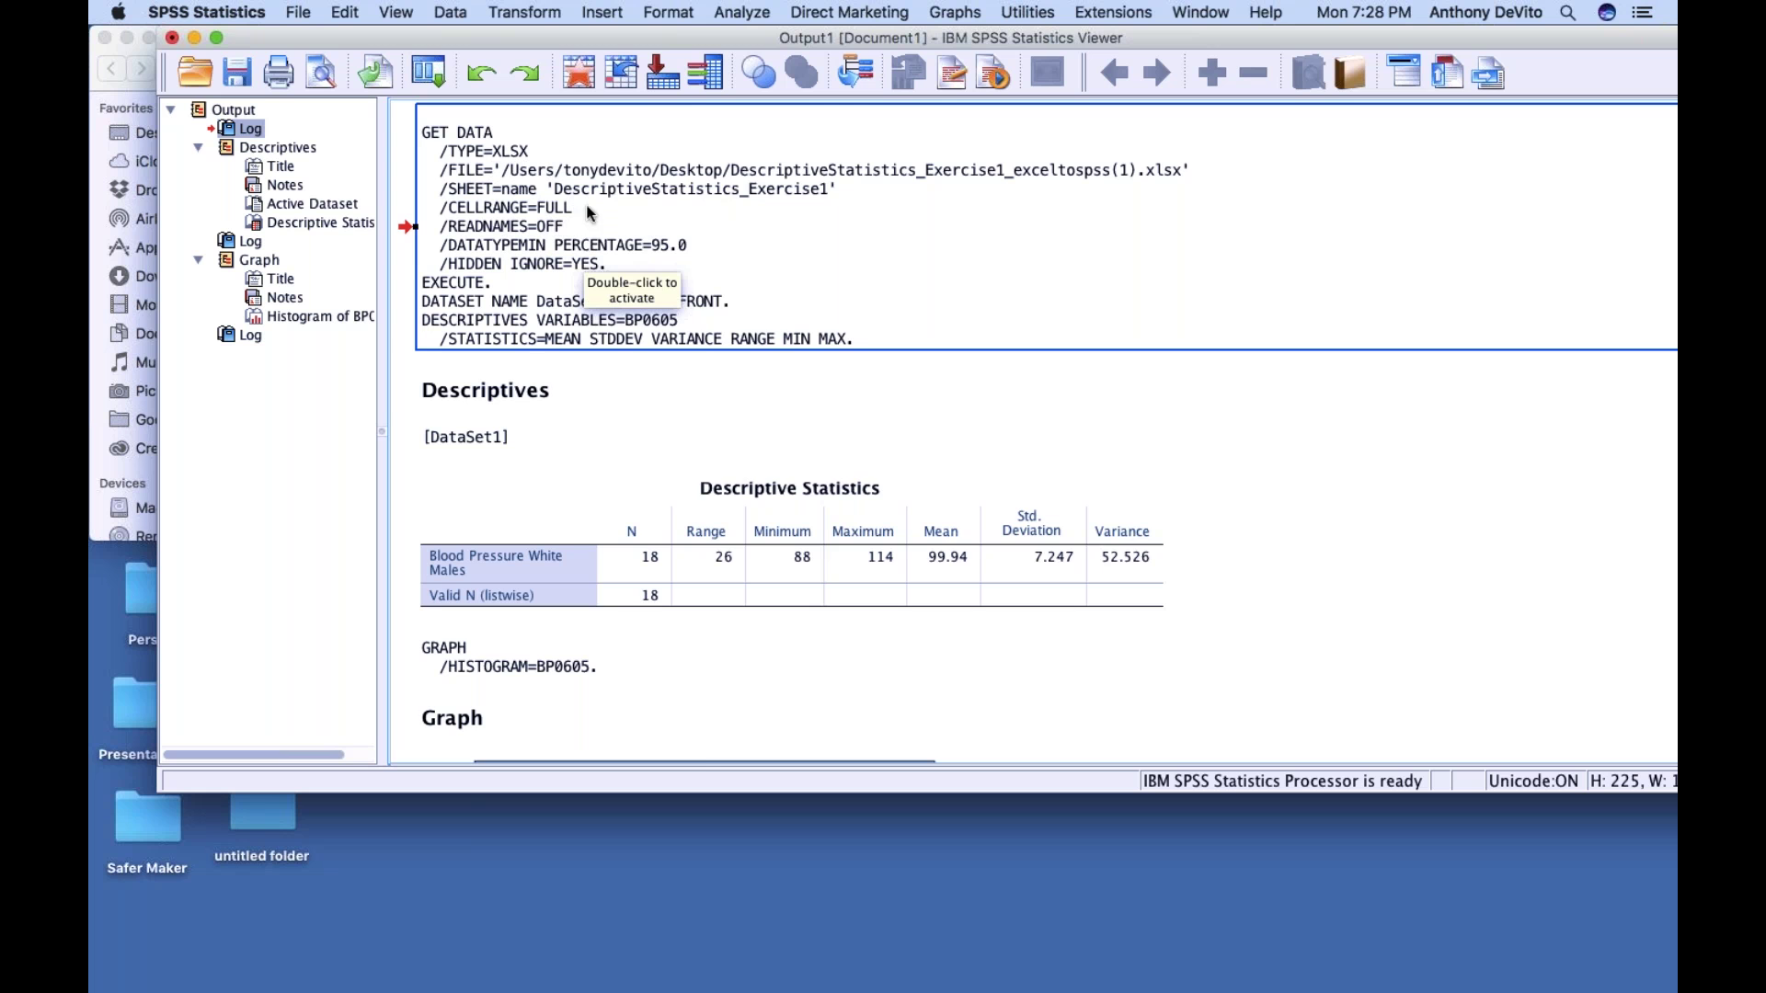
# Copy the DATASET NAME, DESCRIPTIVES and STATISTICS syntax lines from the first log in the output
pyautogui.scroll(-2, 588, 221)
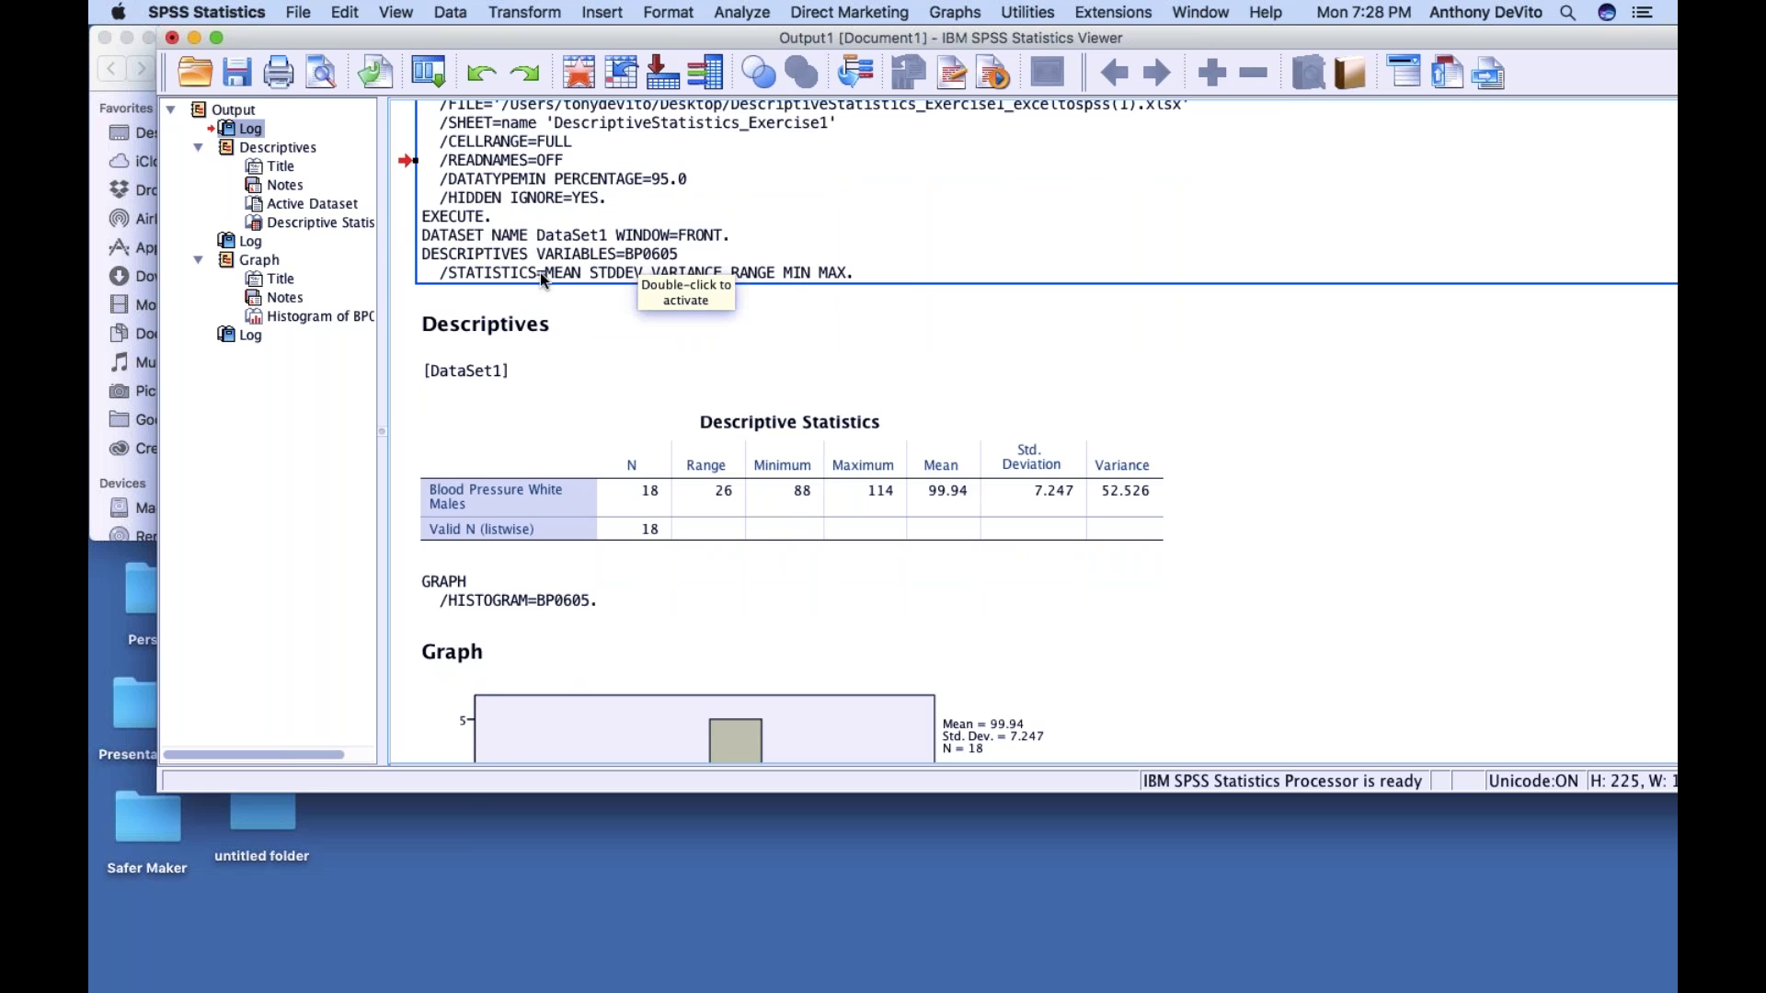
pyautogui.scroll(-3, 556, 257)
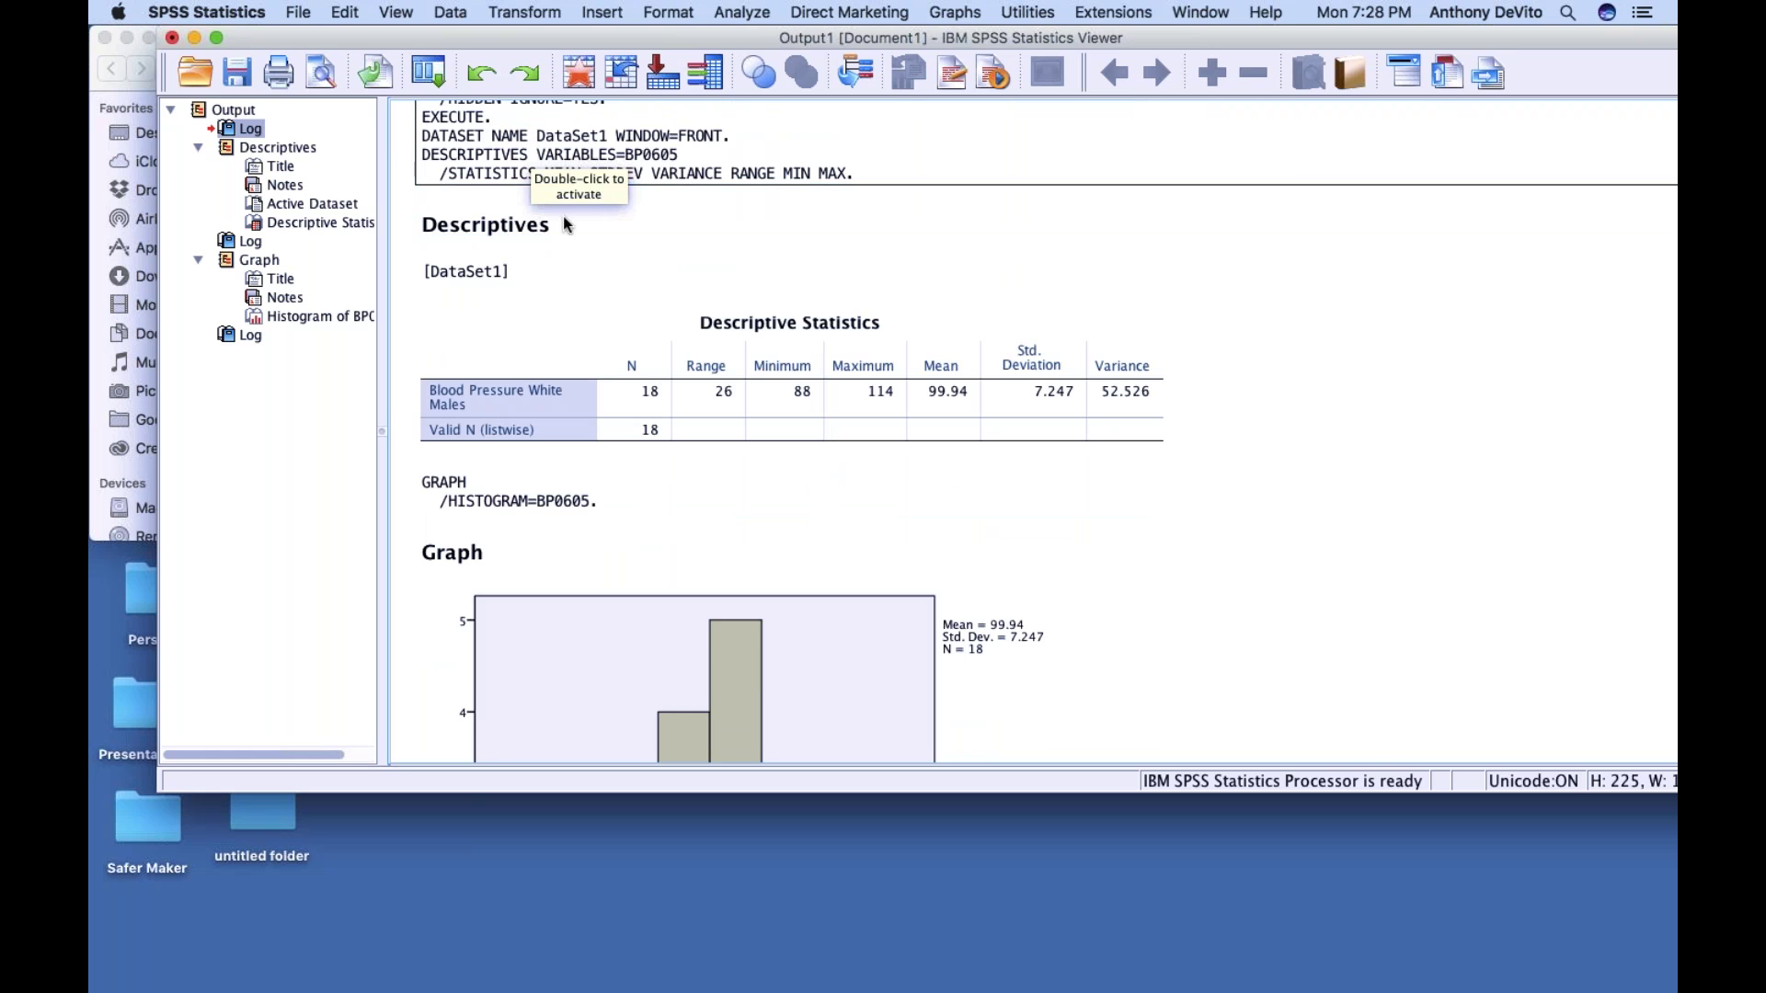
pyautogui.click(505, 177)
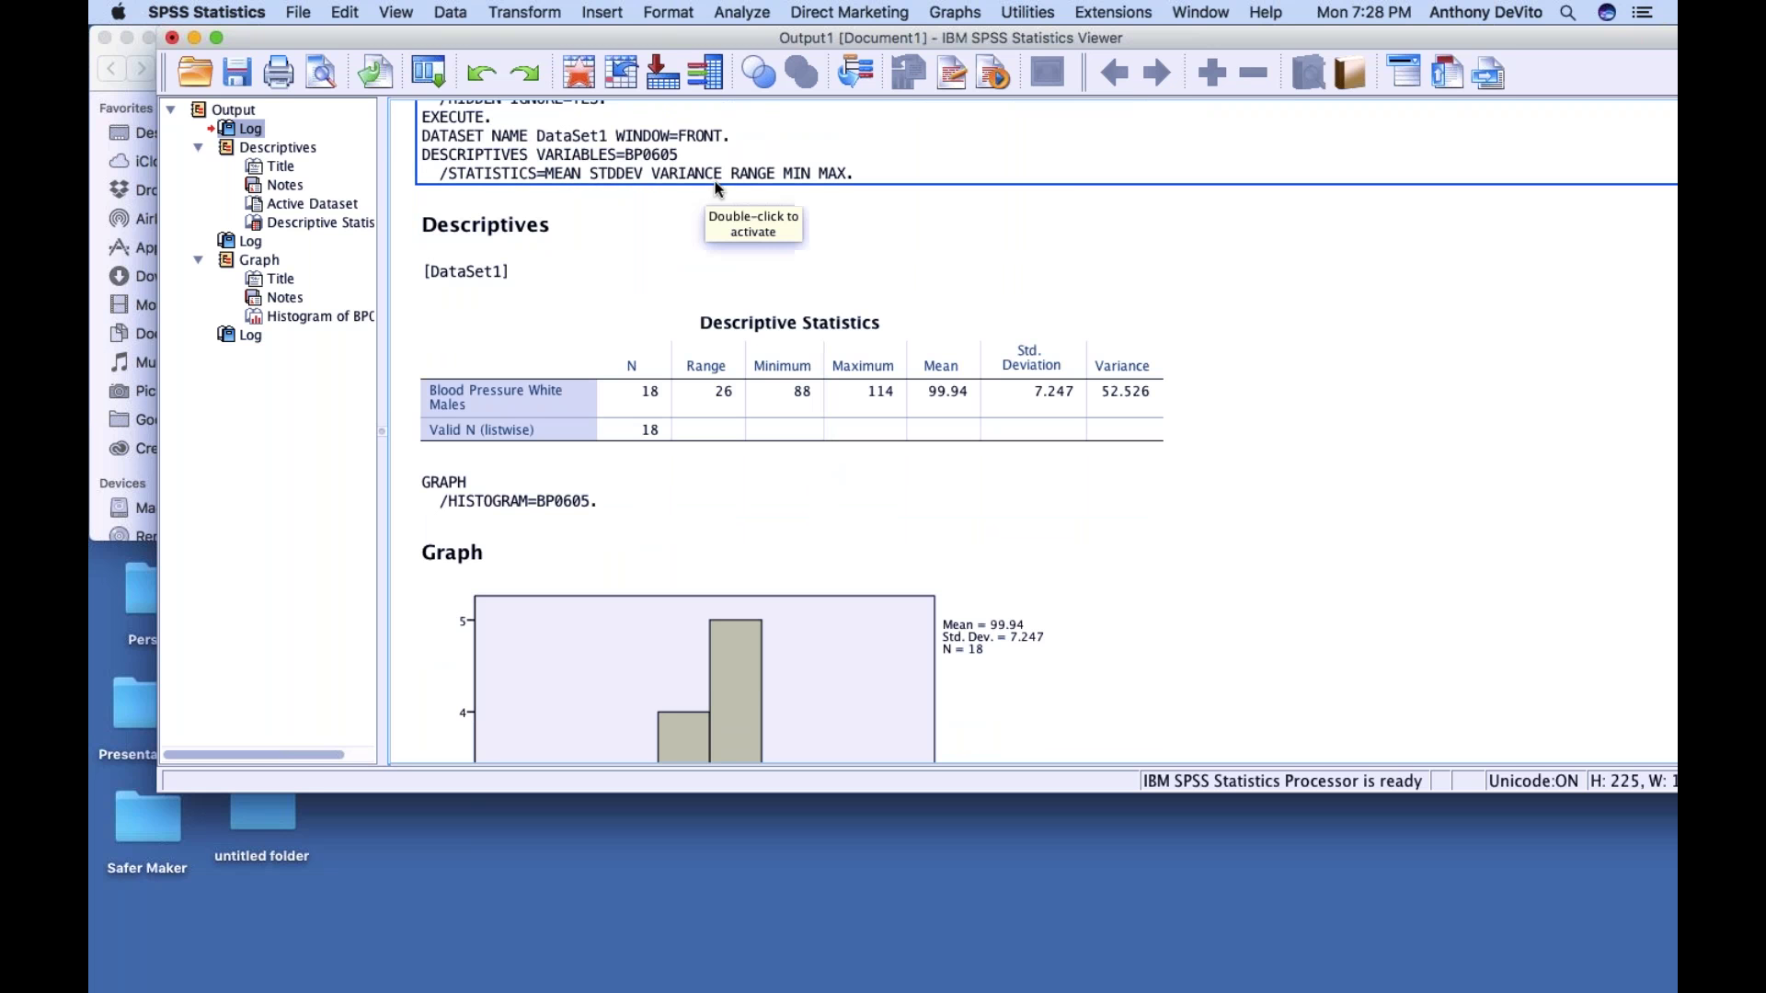
pyautogui.click(831, 200)
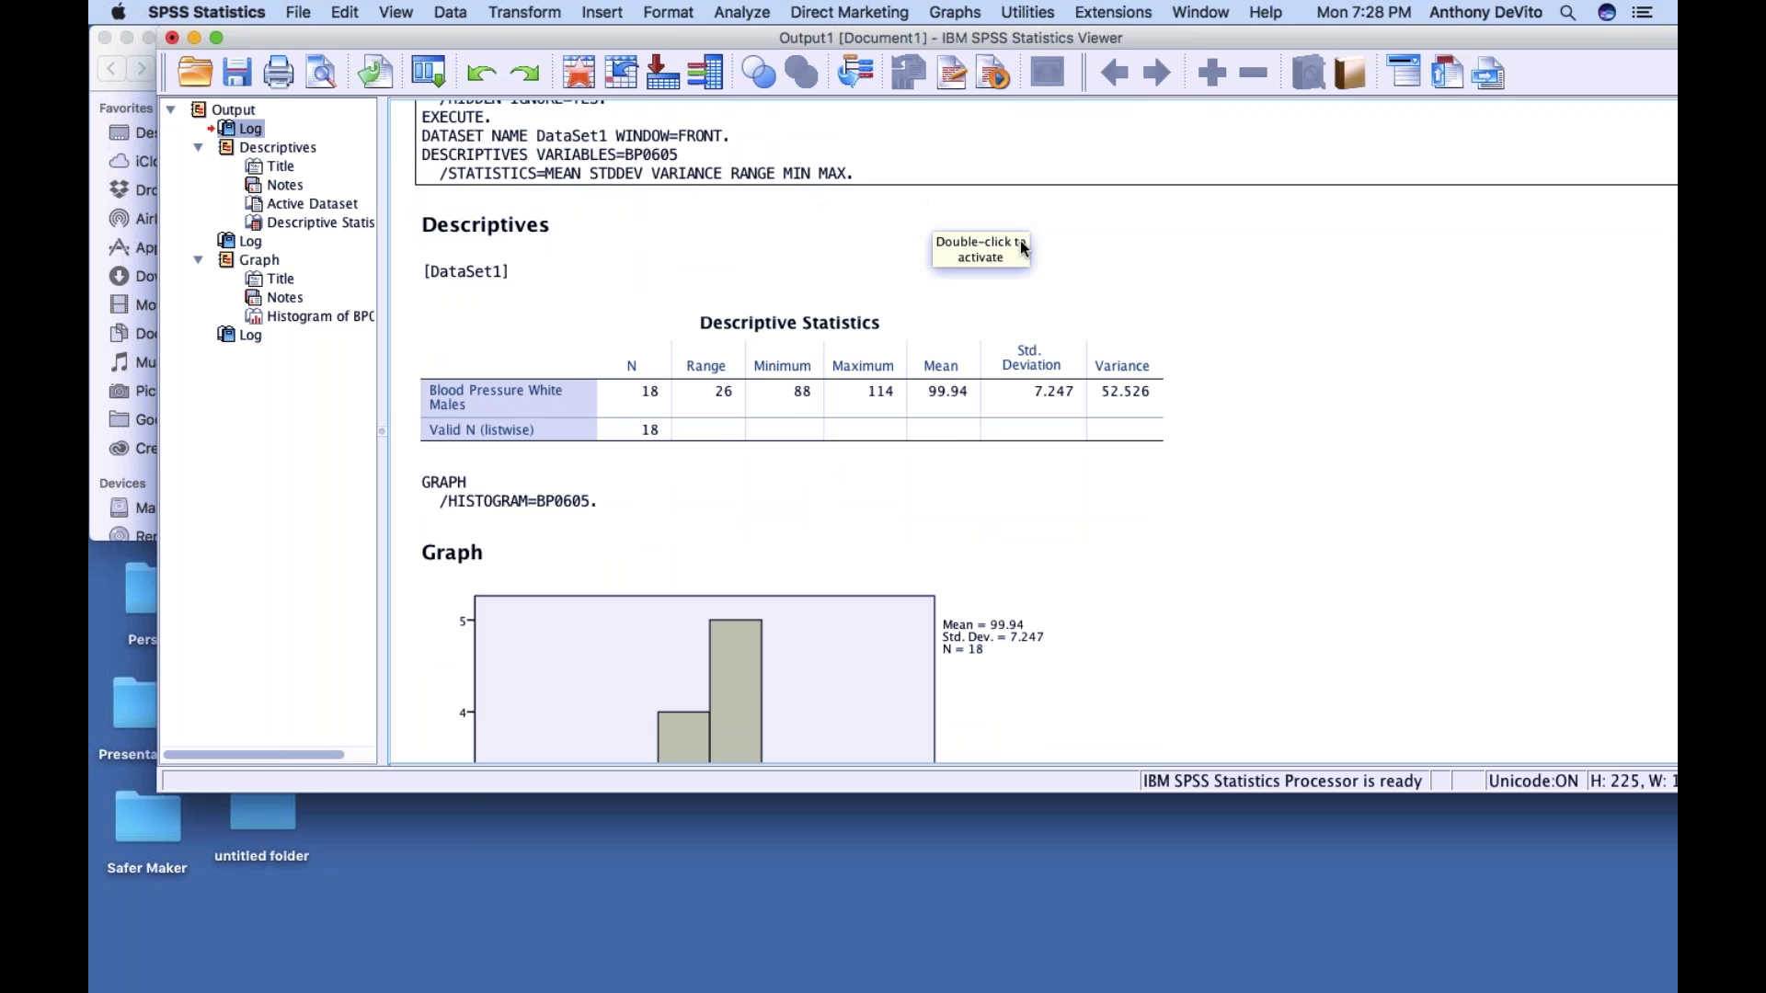
pyautogui.scroll(1, 809, 170)
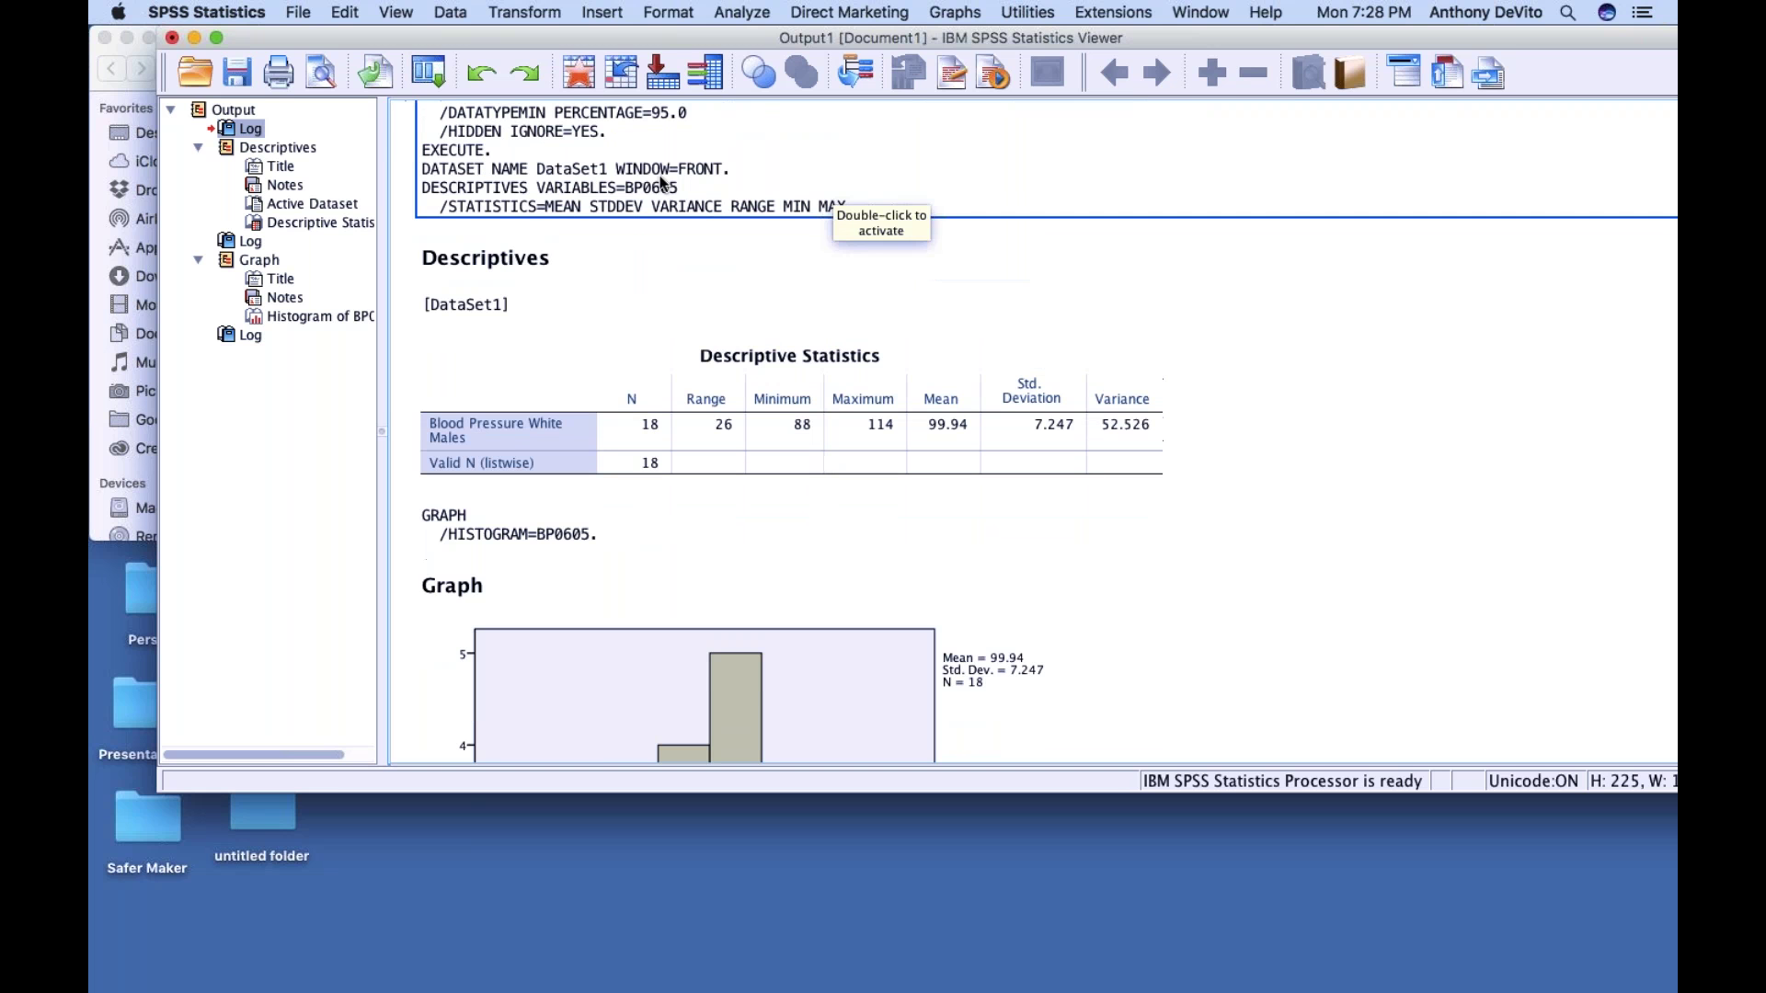
pyautogui.scroll(4, 436, 164)
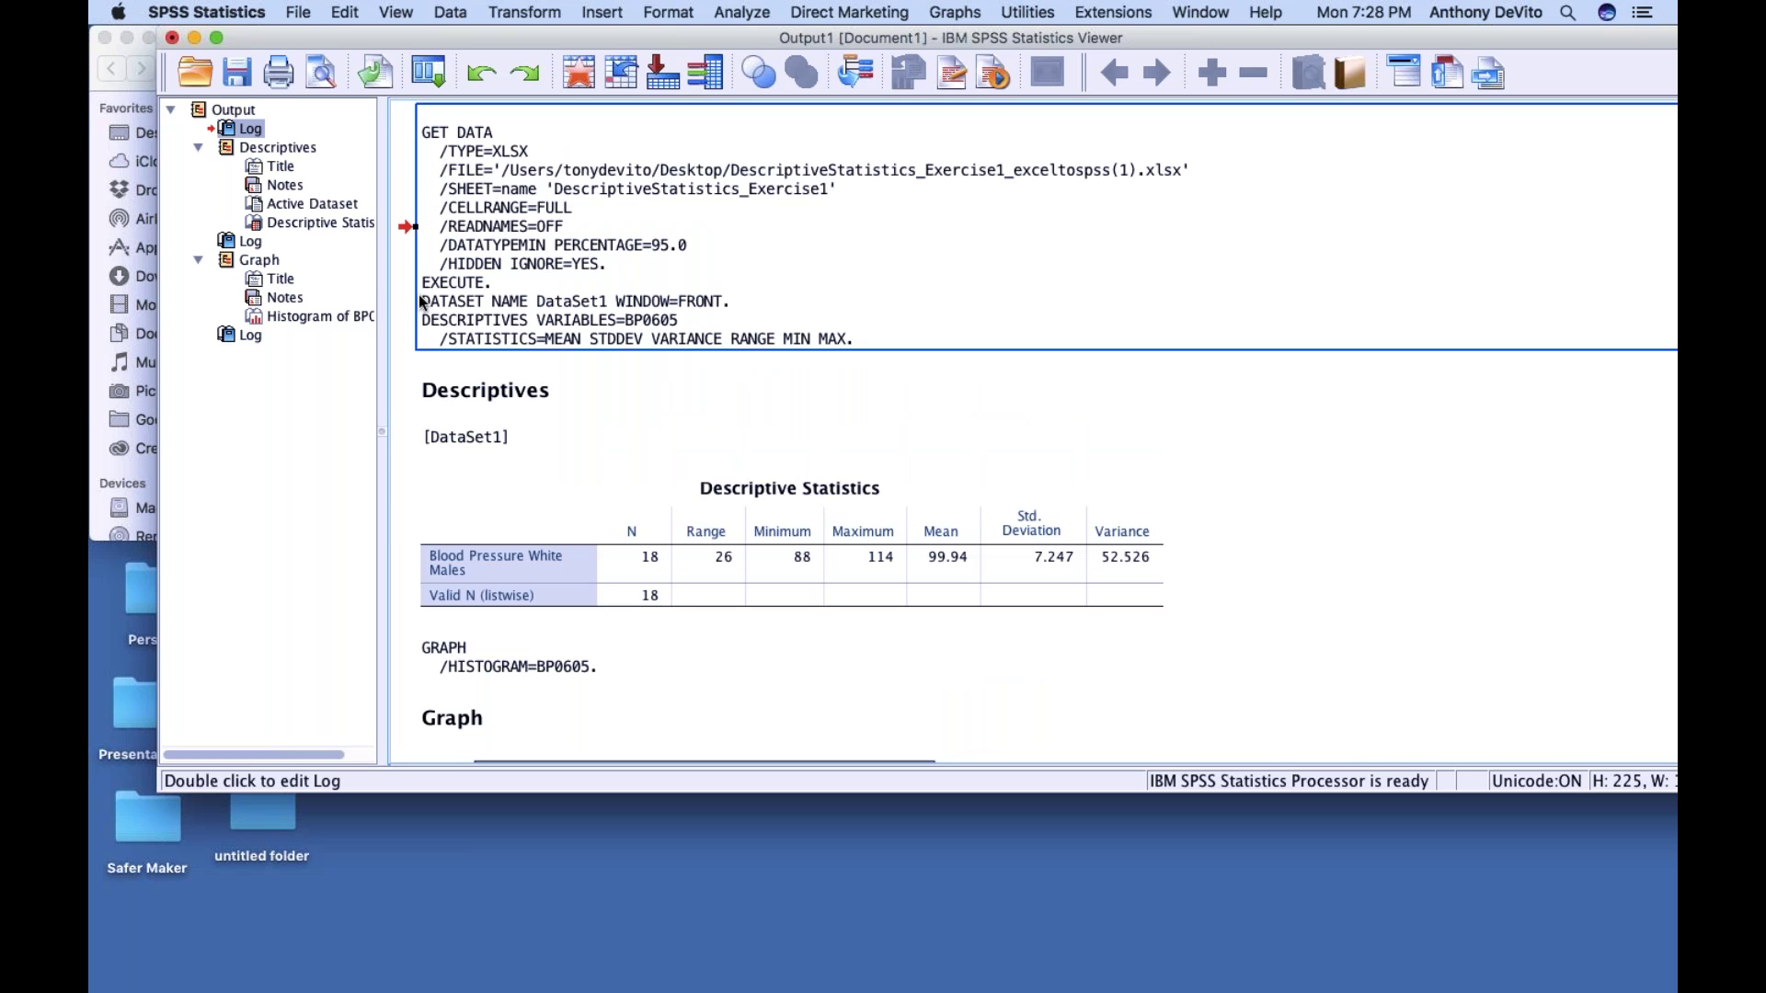
pyautogui.doubleClick(496, 301)
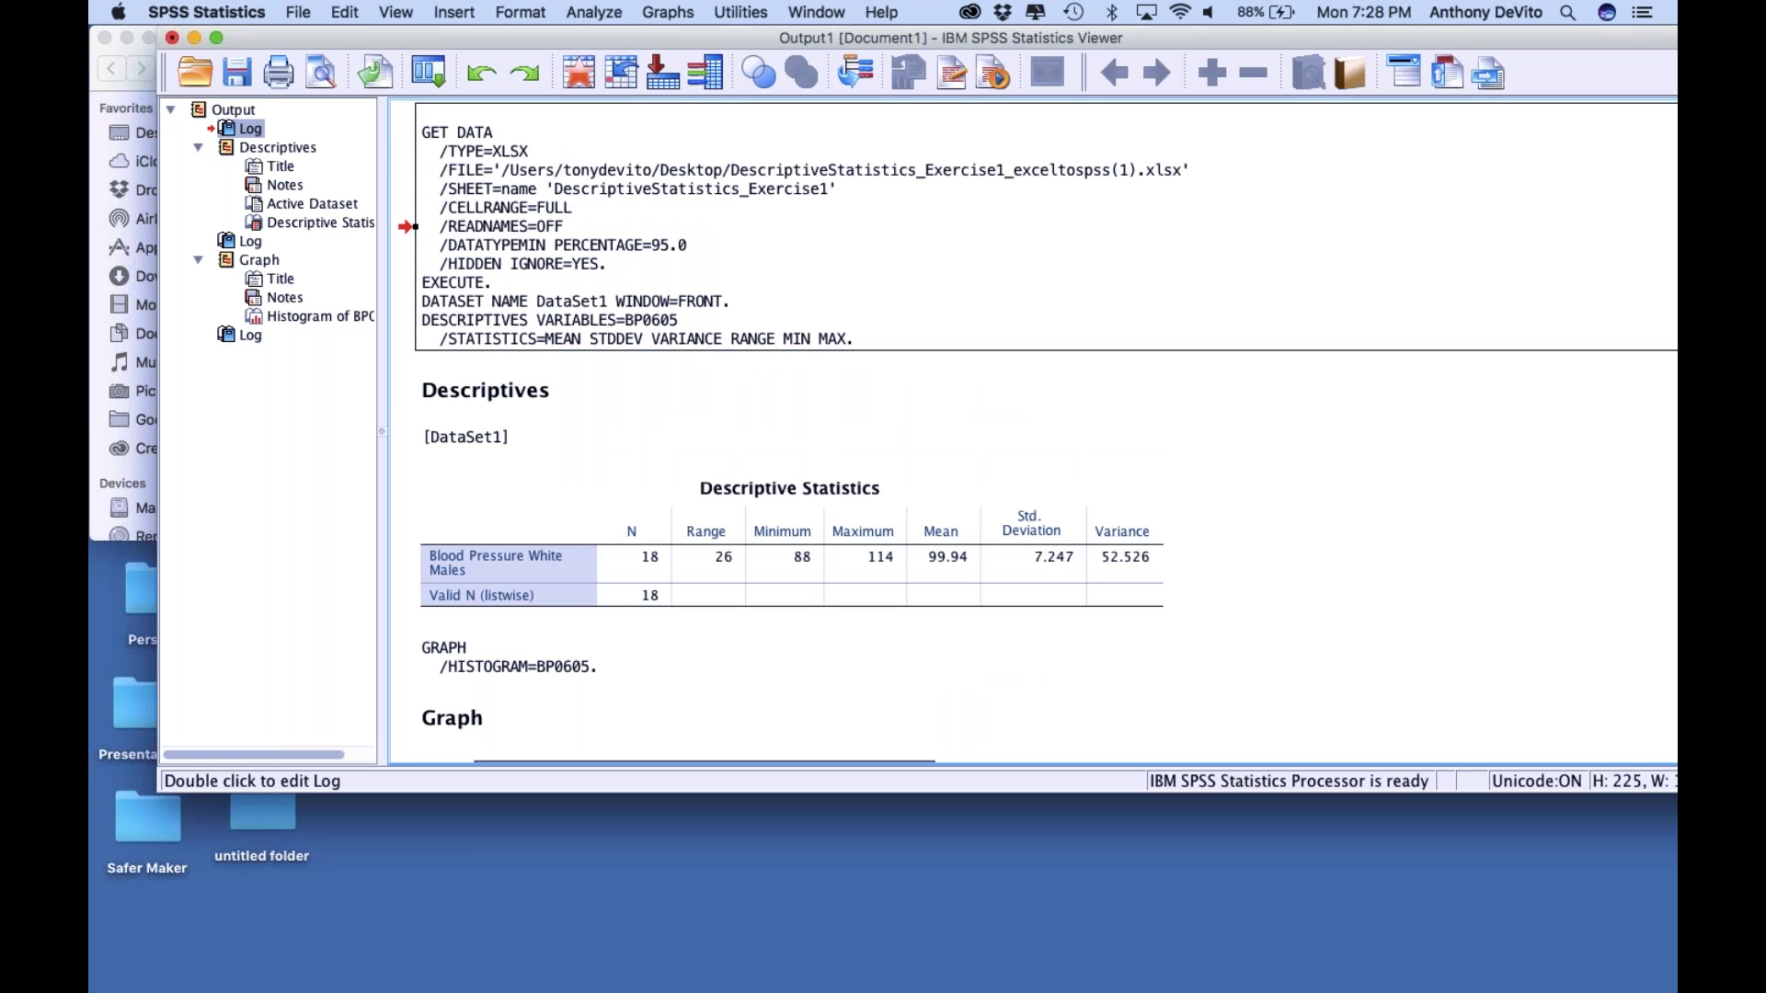
pyautogui.doubleClick(435, 283)
pyautogui.click(435, 283)
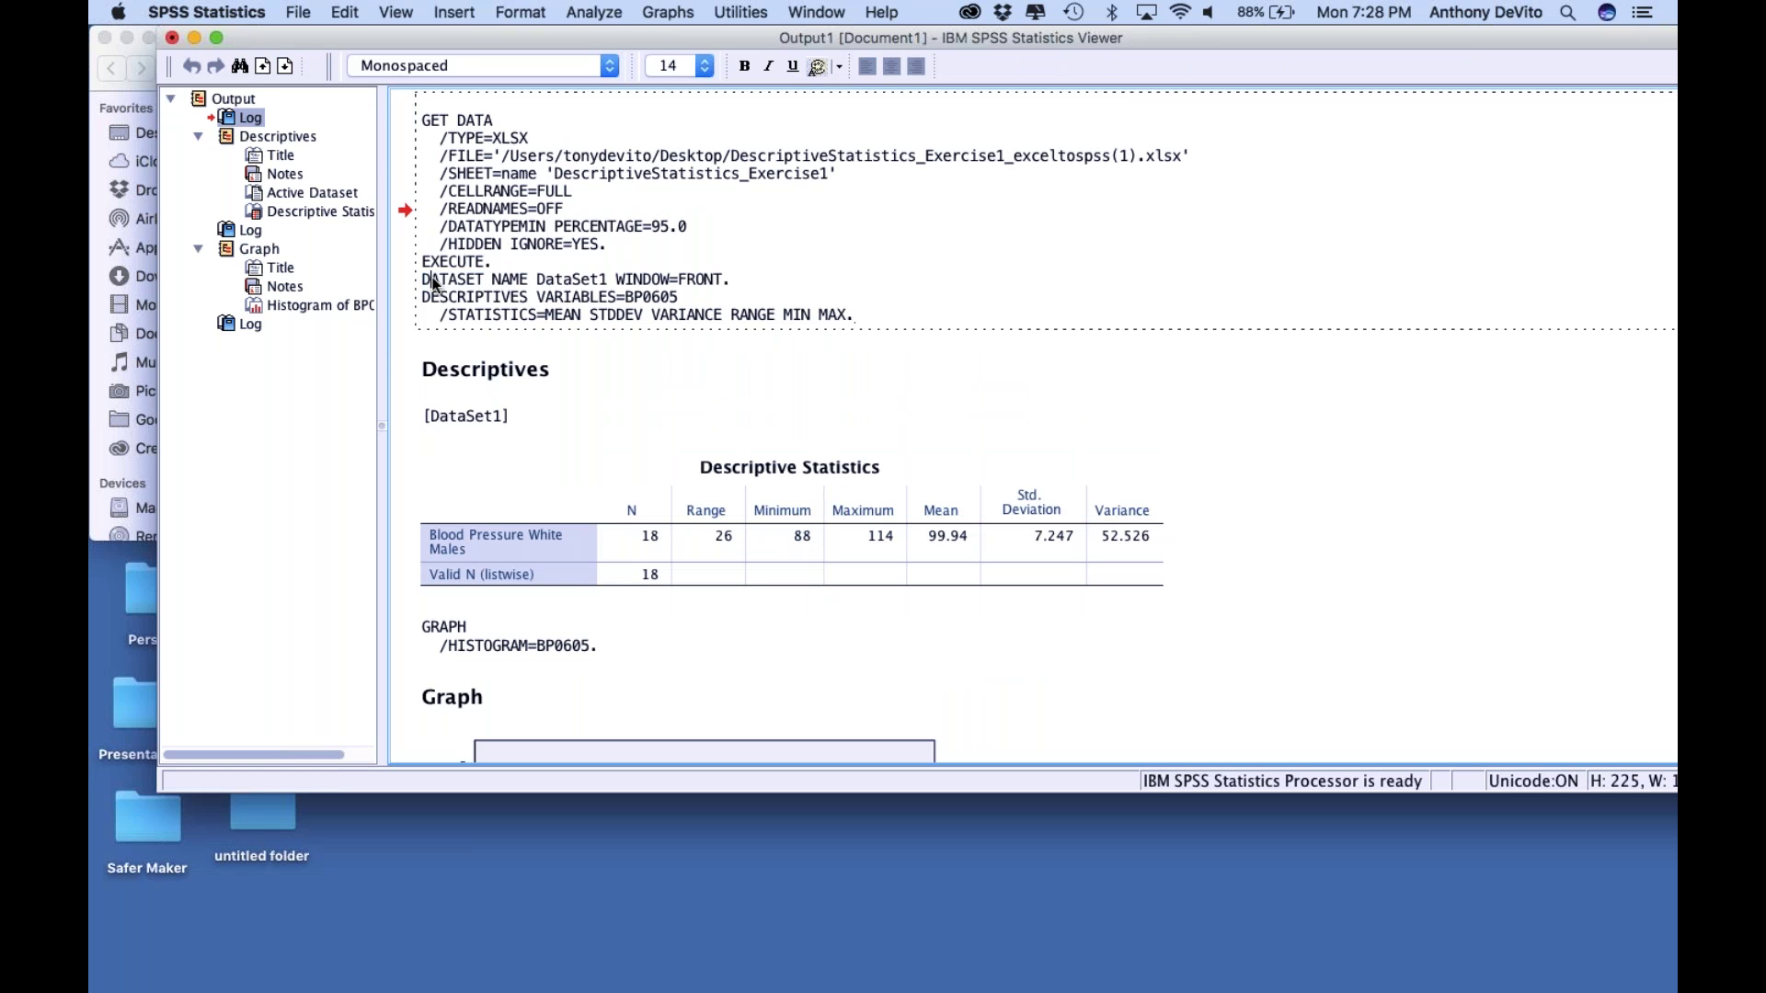
pyautogui.moveTo(432, 280); pyautogui.dragTo(873, 344)
pyautogui.press('super+c')
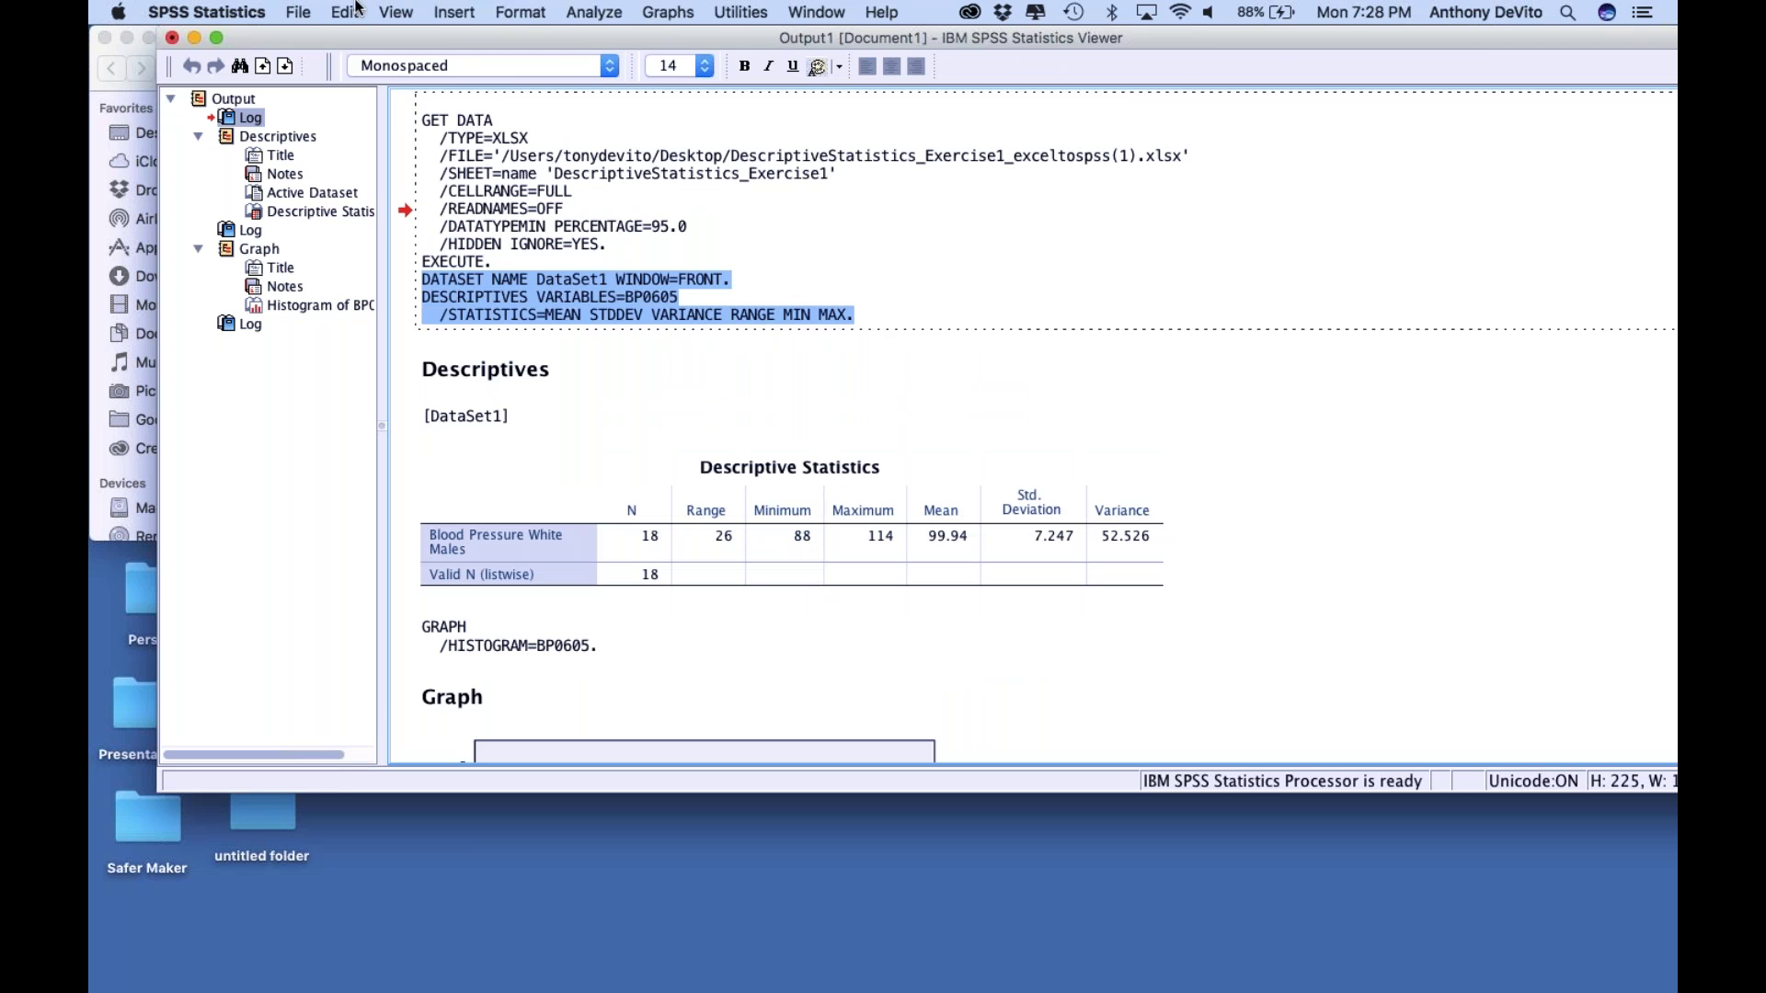
# Create a new syntax document, paste the copied DATASET NAME and DESCRIPTIVES lines into it and run the syntax
pyautogui.click(299, 13)
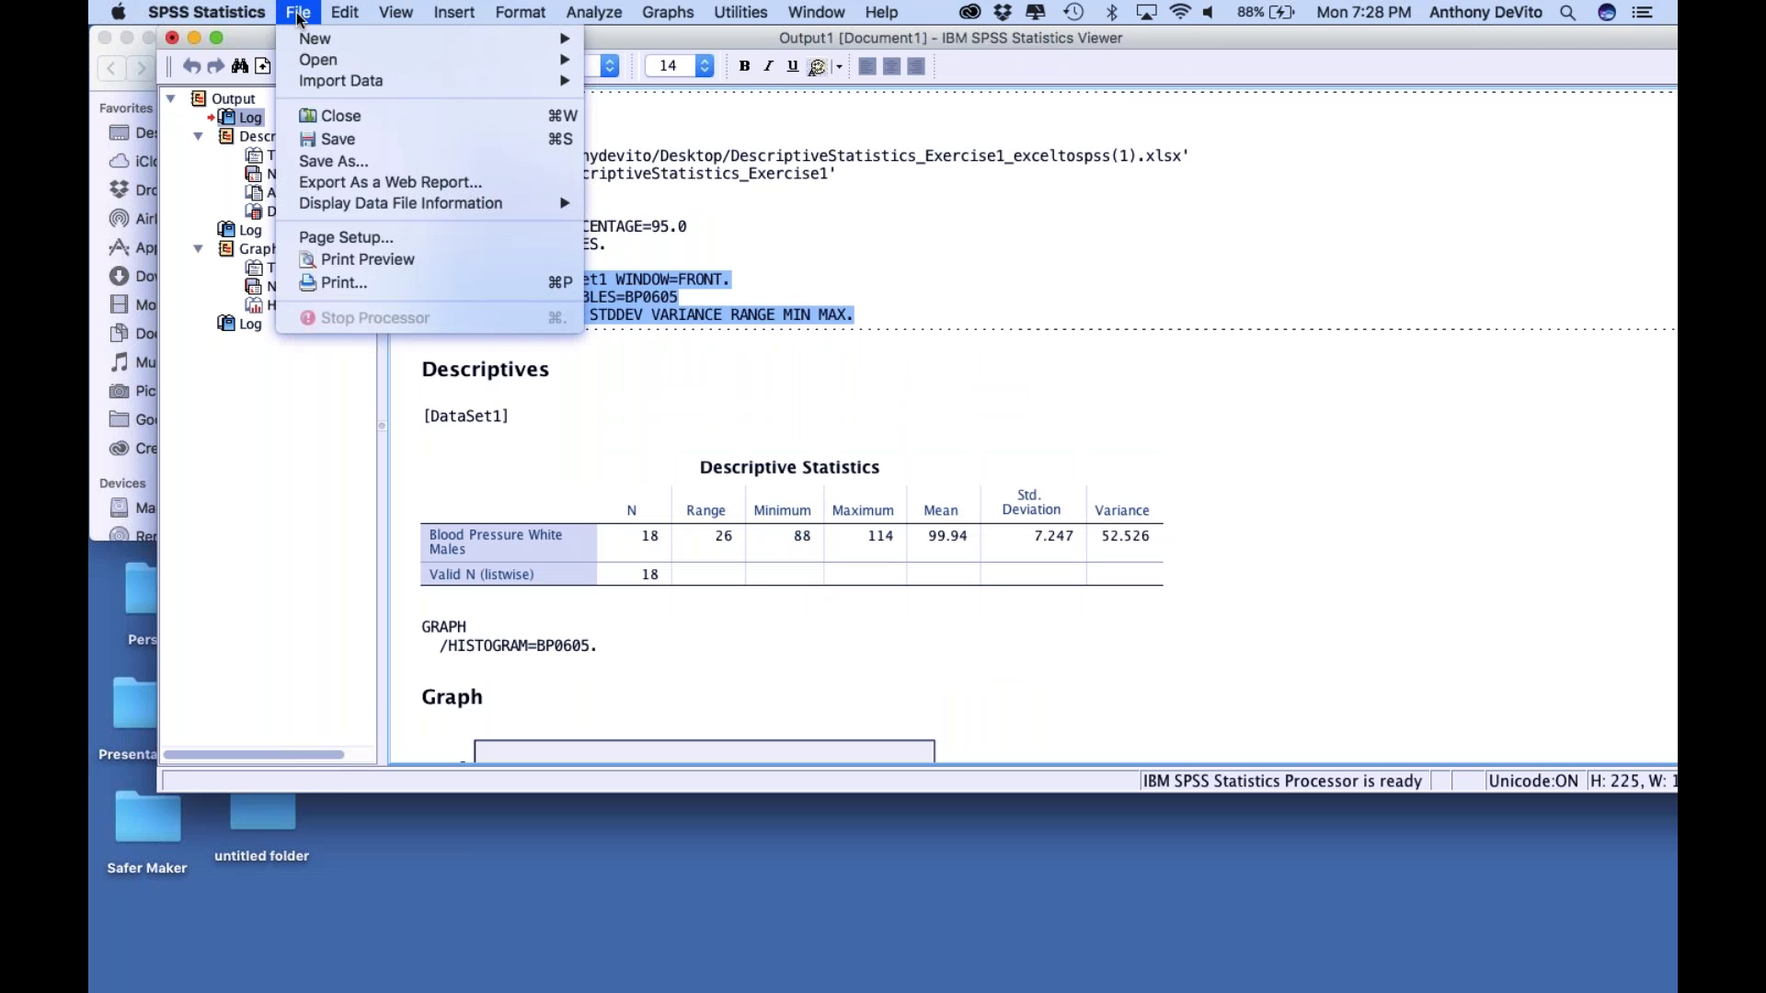
pyautogui.moveTo(327, 9)
pyautogui.moveTo(551, 40)
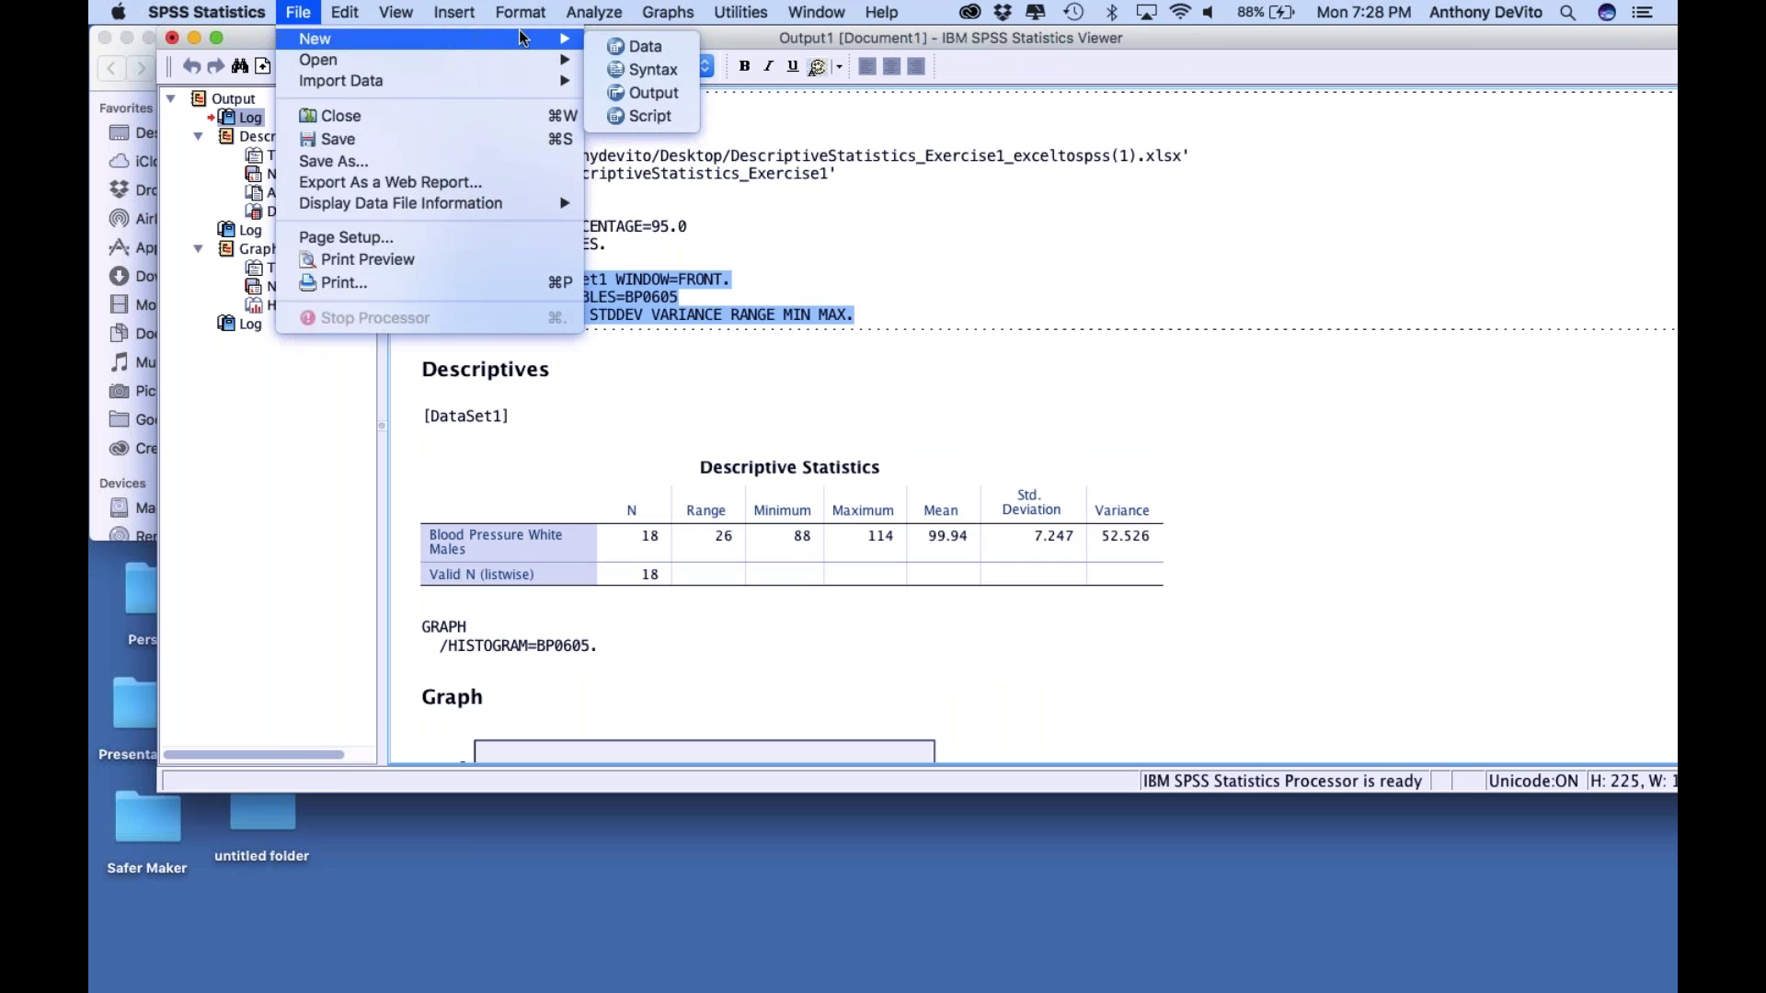
pyautogui.click(625, 69)
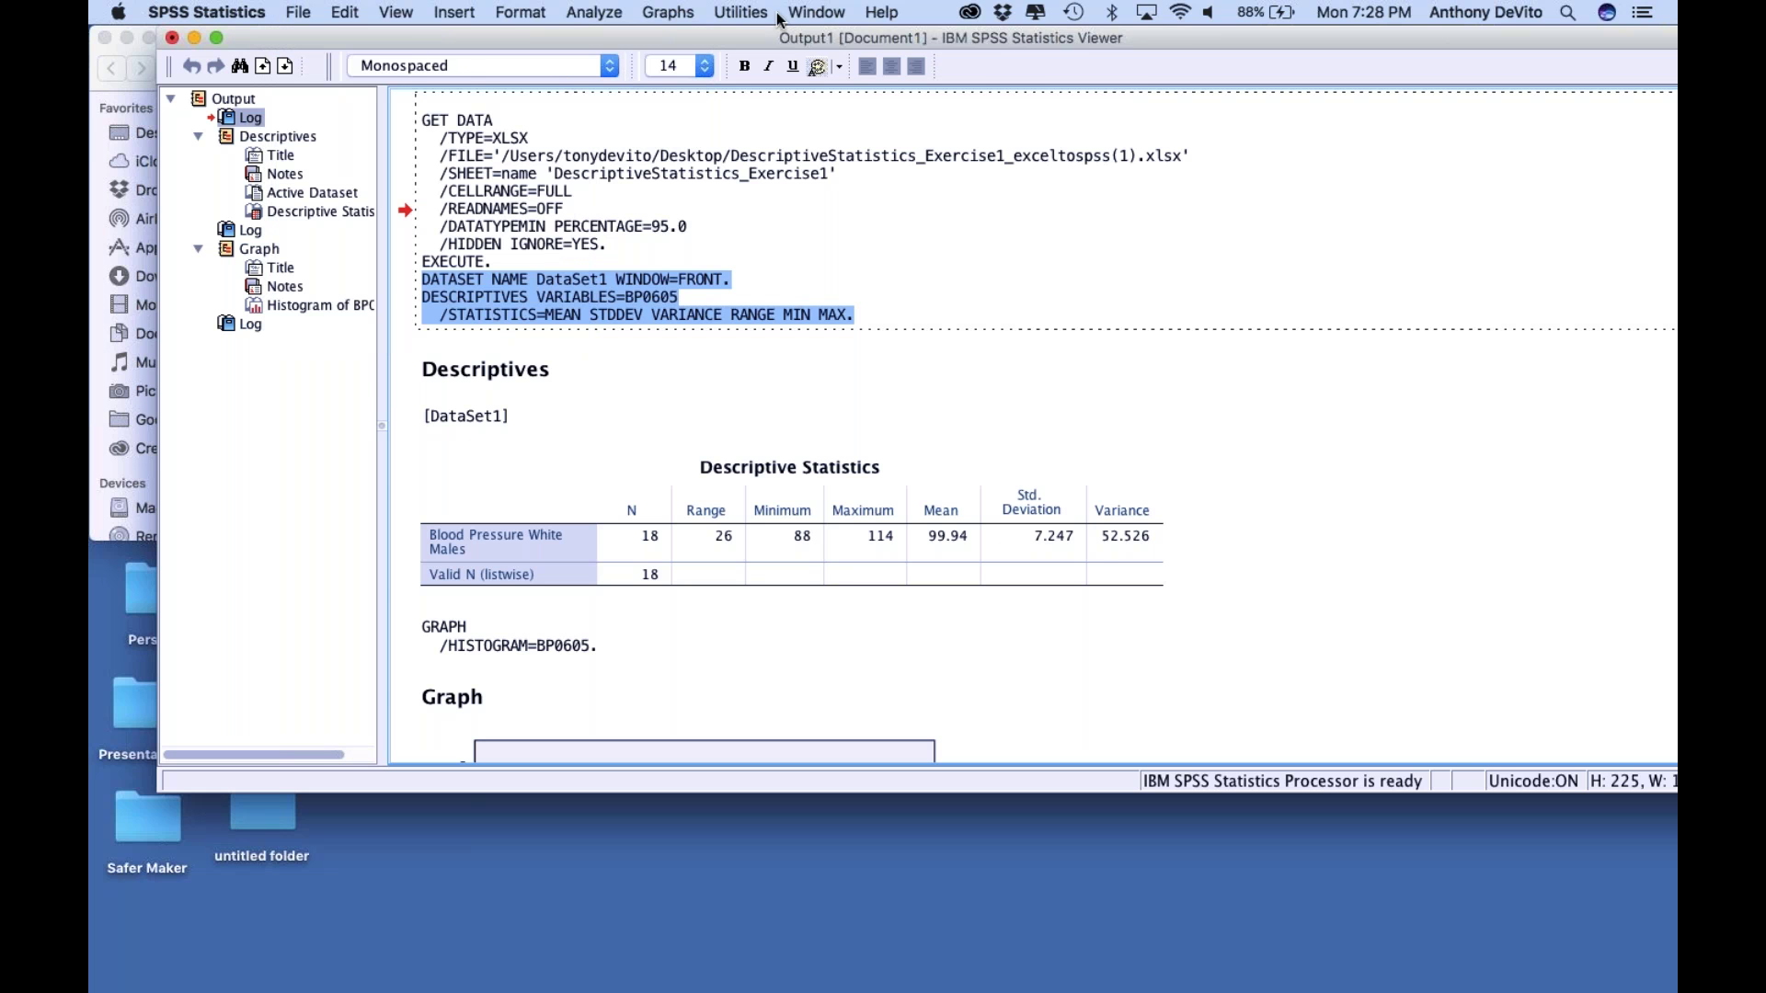
pyautogui.click(823, 11)
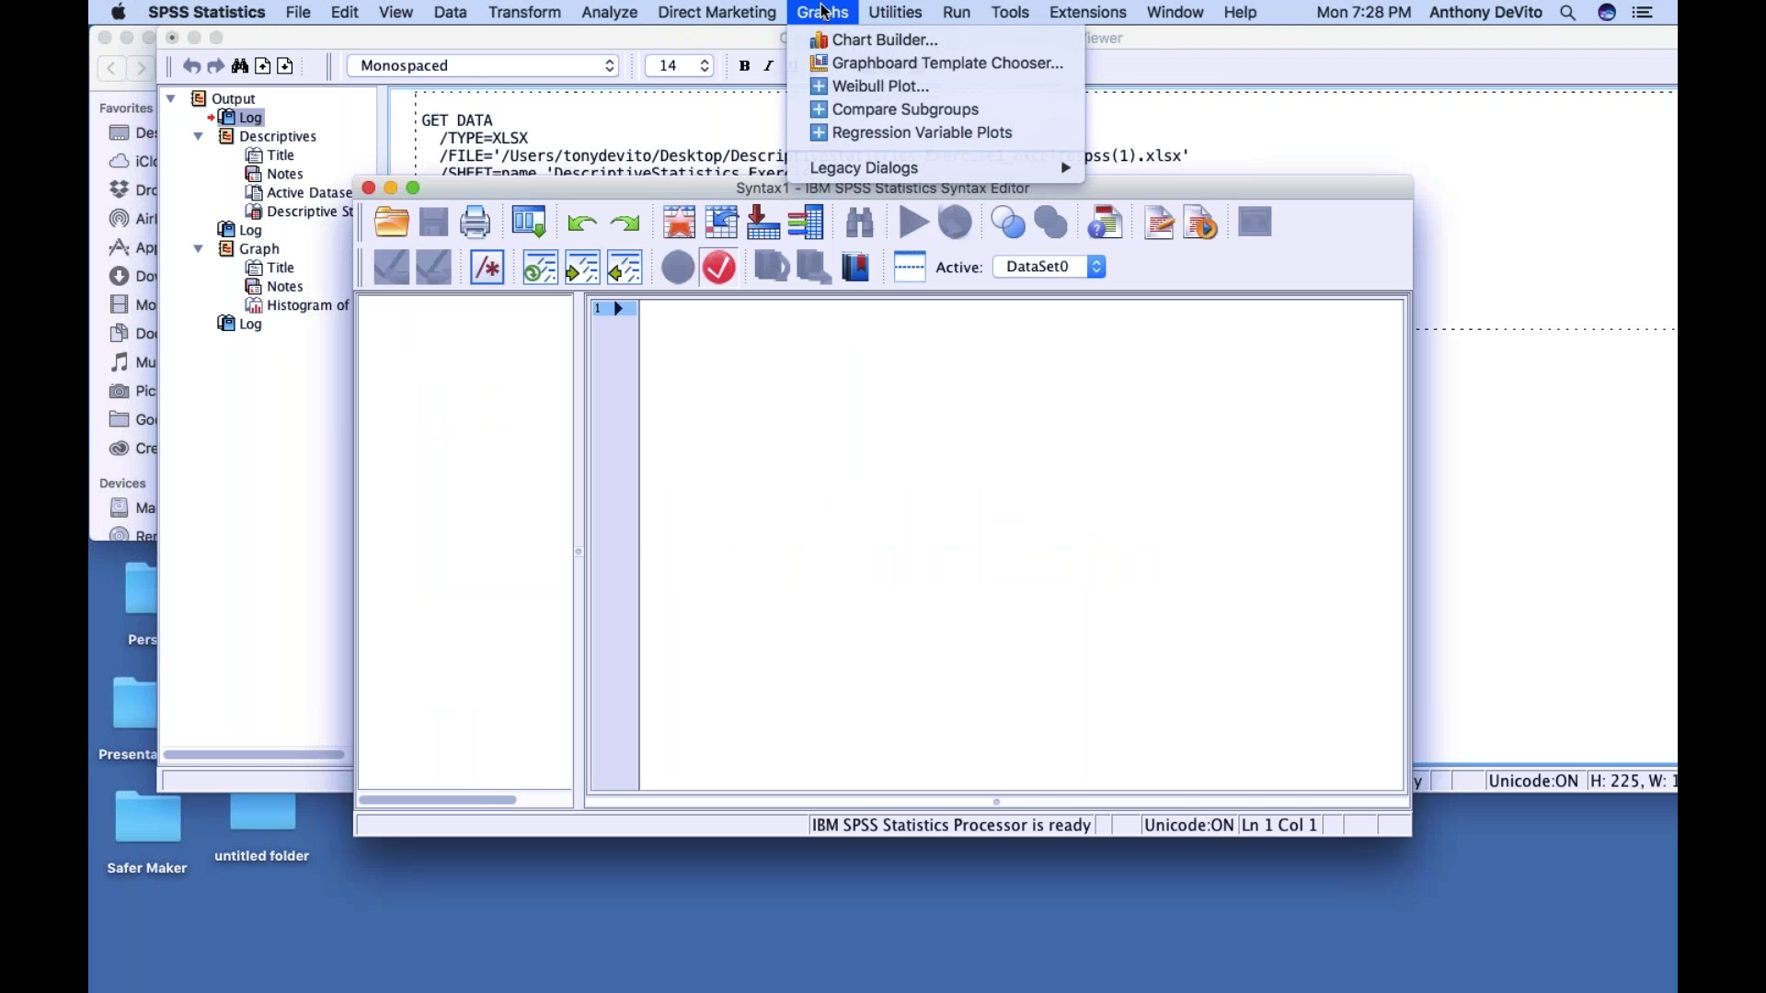
pyautogui.click(823, 11)
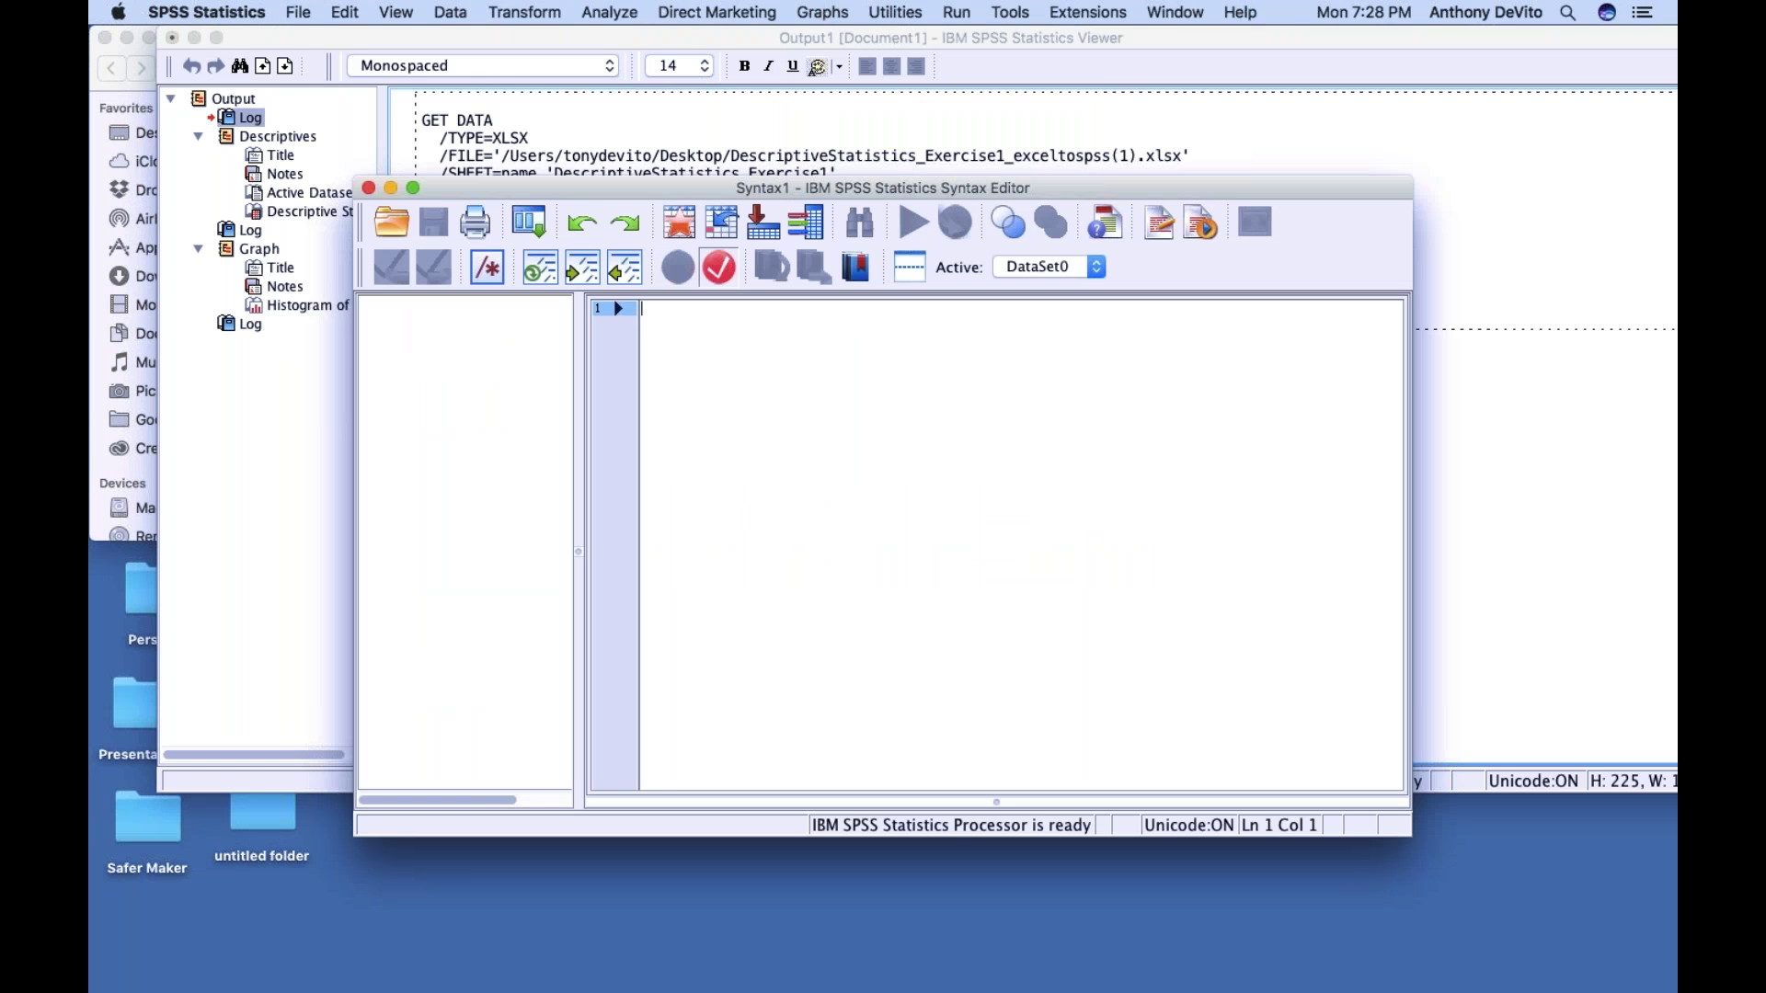
pyautogui.press('super+v')
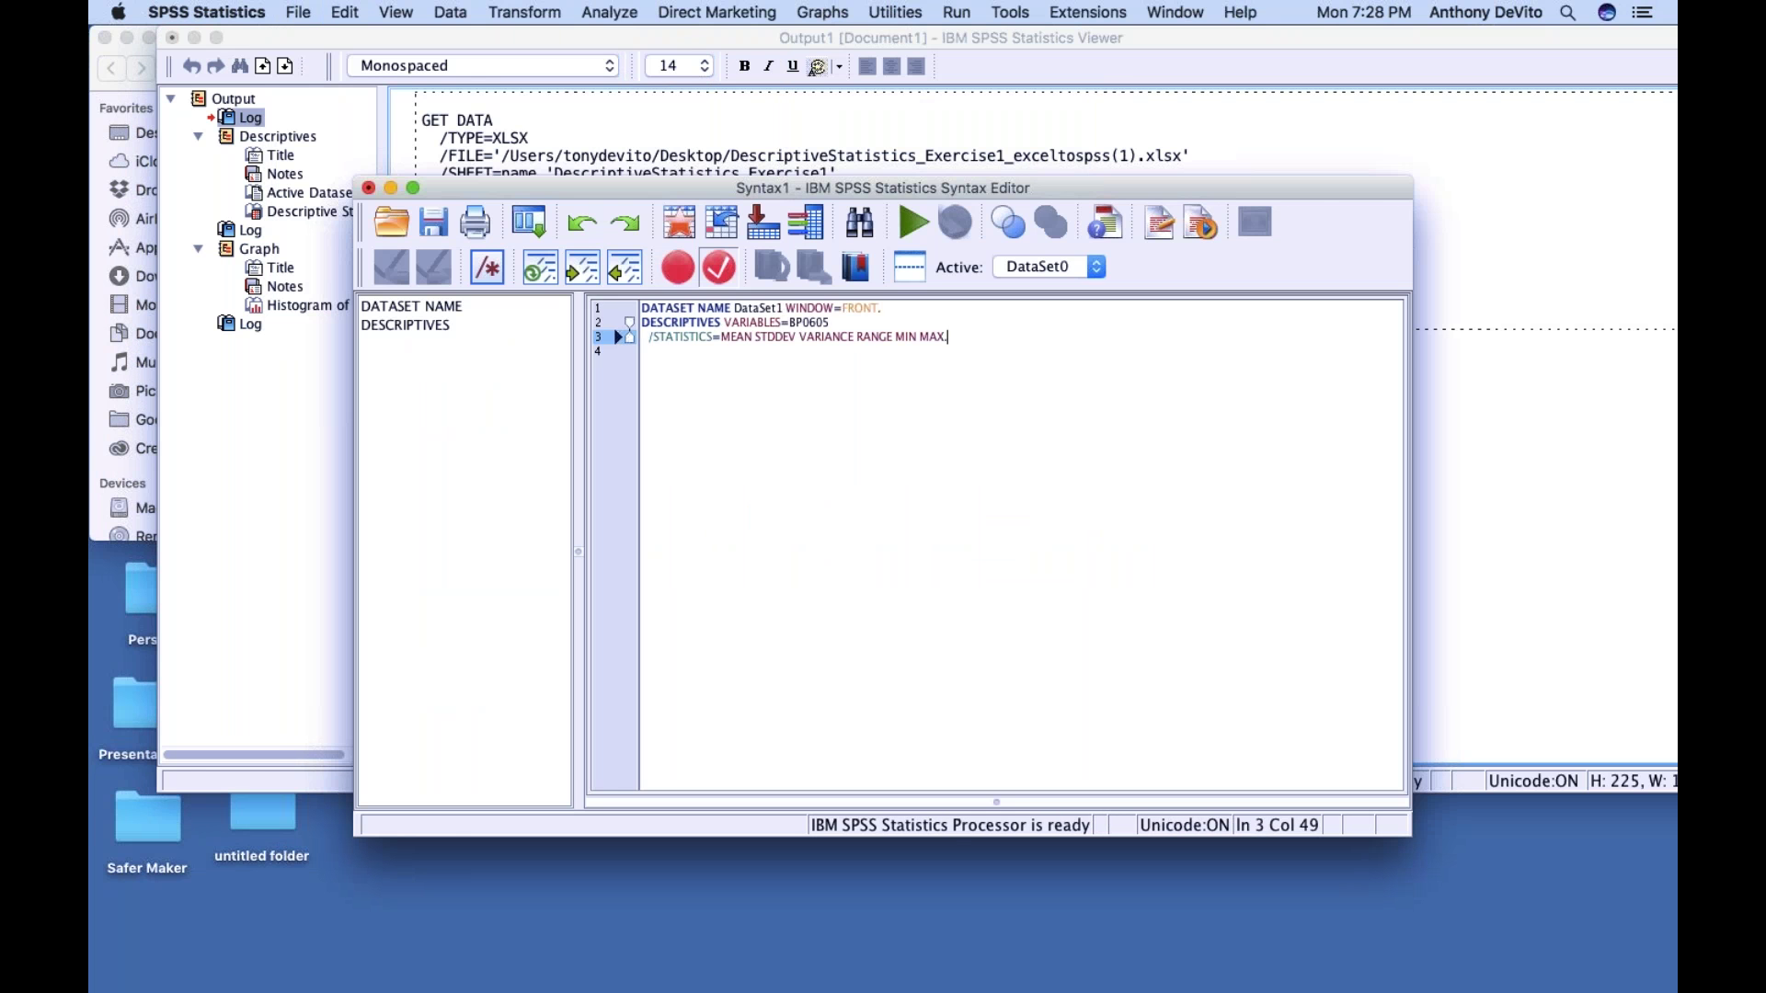
pyautogui.click(912, 223)
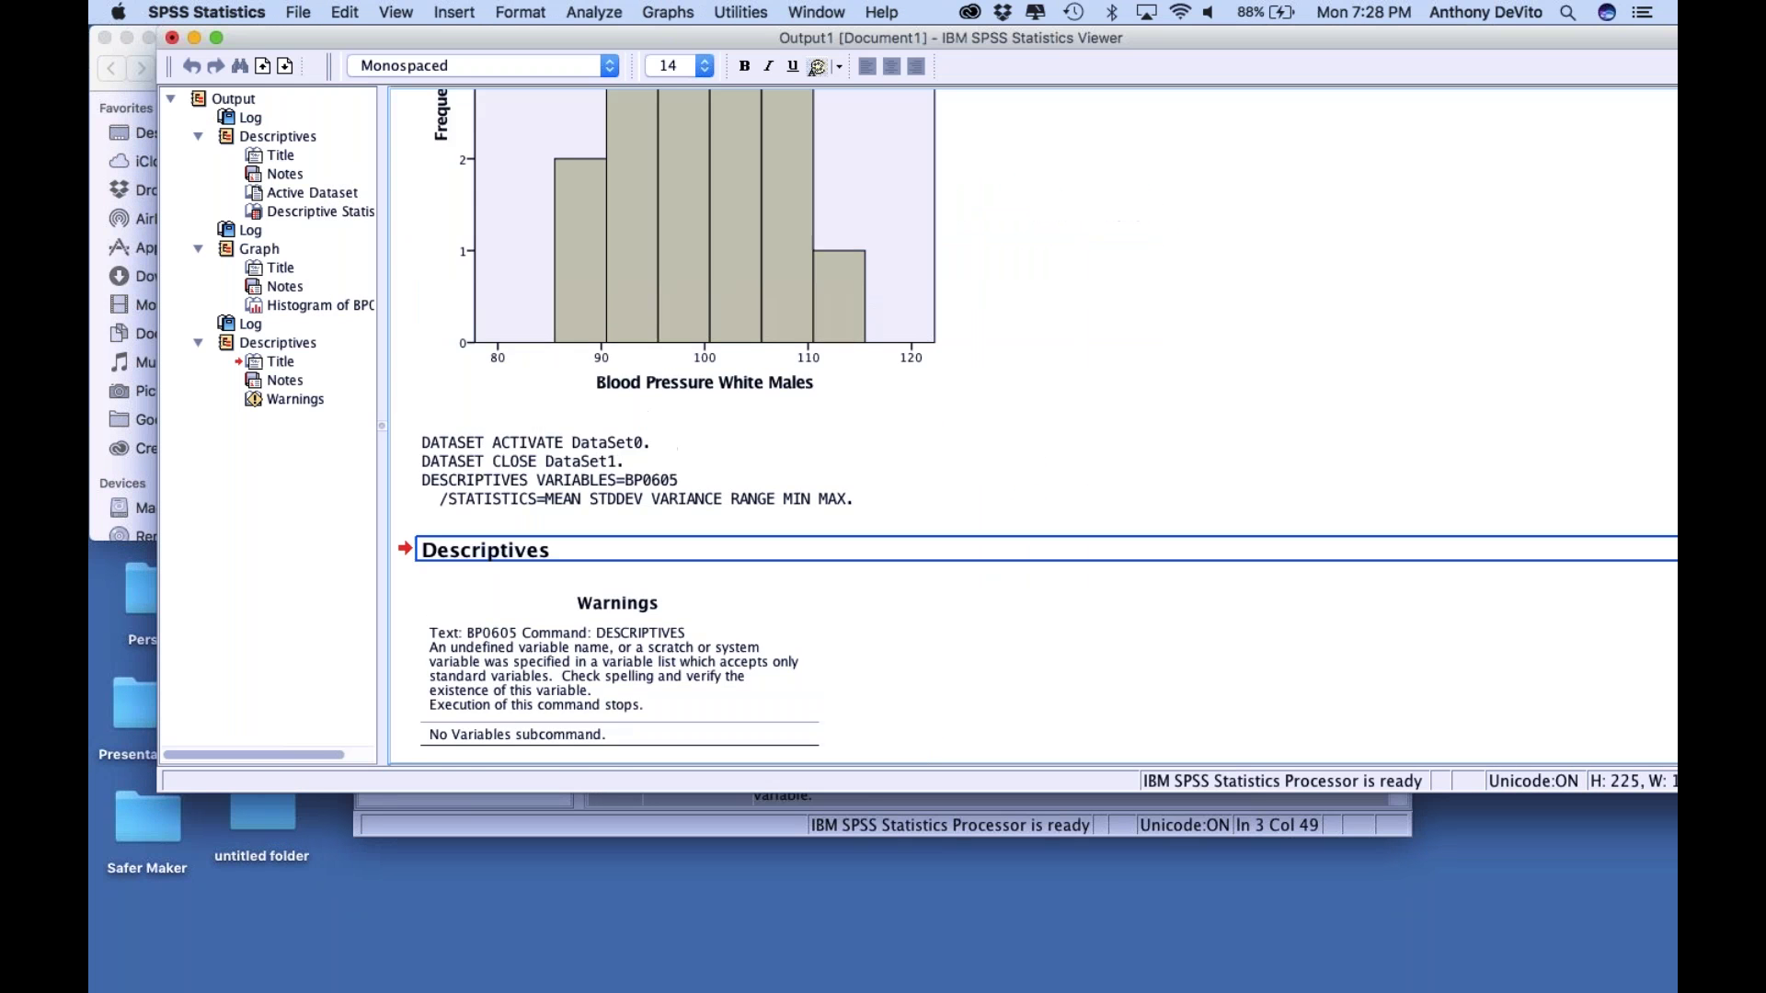
# Check the new Descriptives output and copy the first log's complete syntax, from GET DATA through the STATISTICS line
pyautogui.scroll(10, 1030, 423)
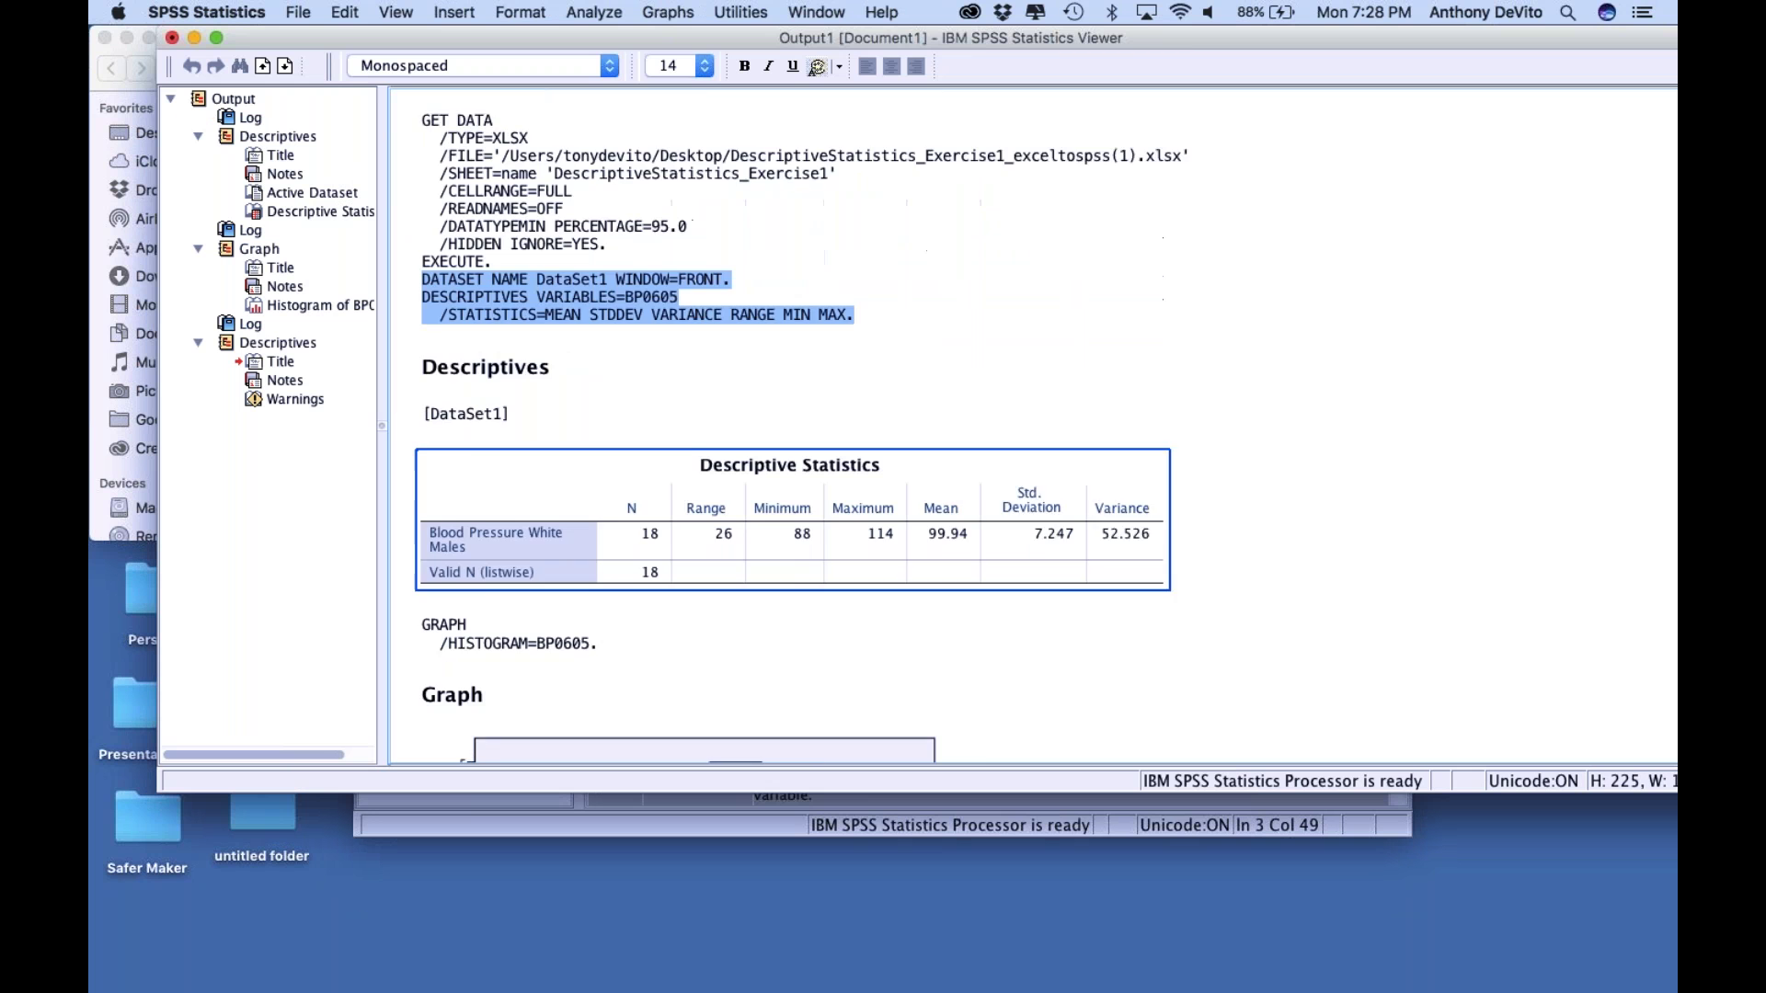
pyautogui.scroll(-10, 616, 615)
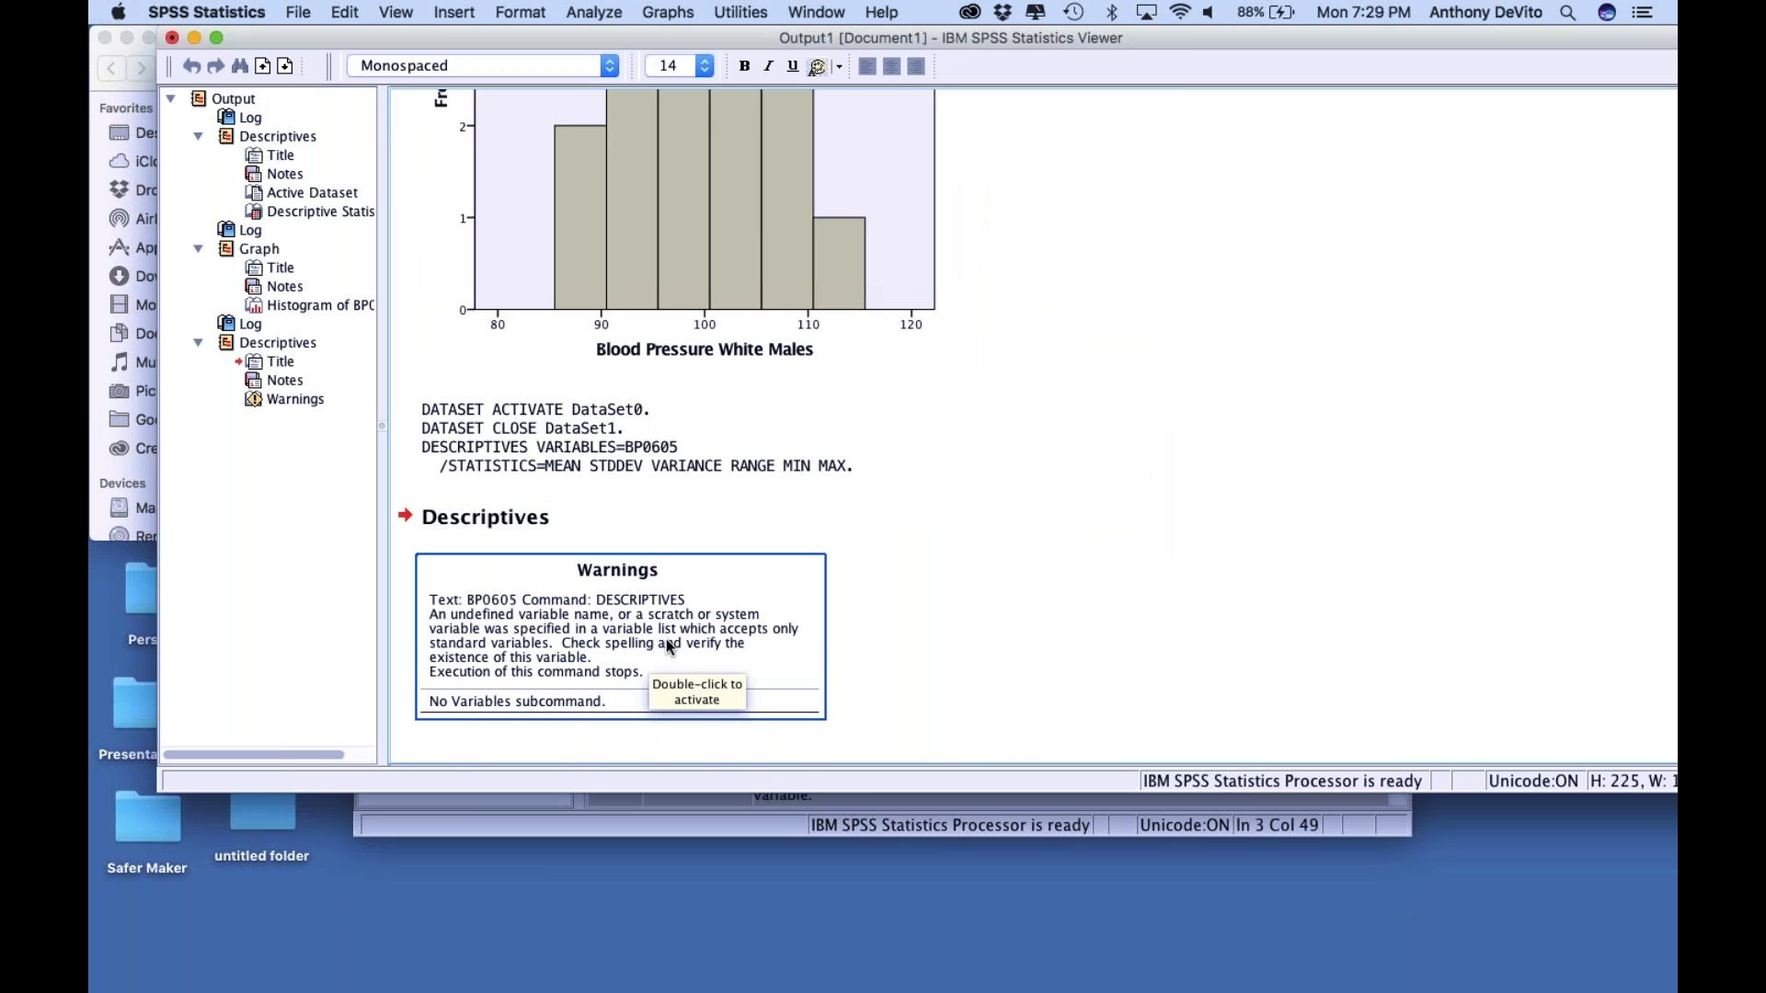
pyautogui.scroll(10, 692, 631)
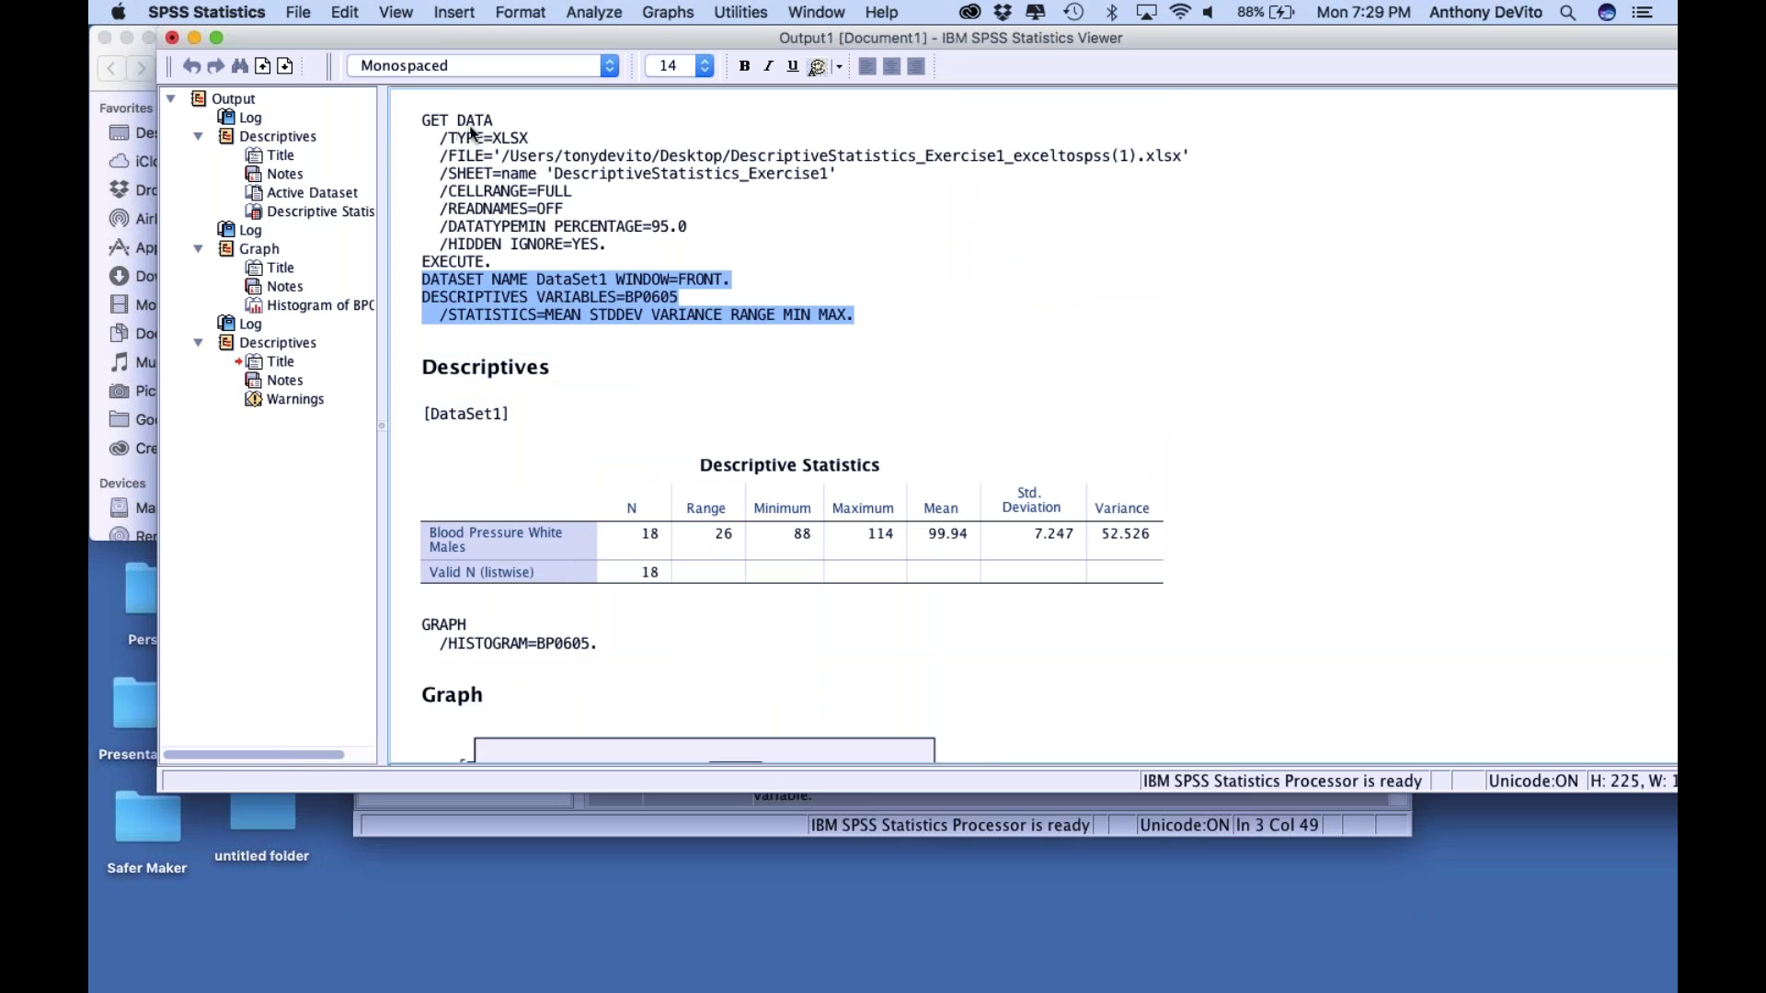
pyautogui.click(419, 120)
pyautogui.moveTo(419, 119); pyautogui.dragTo(766, 363)
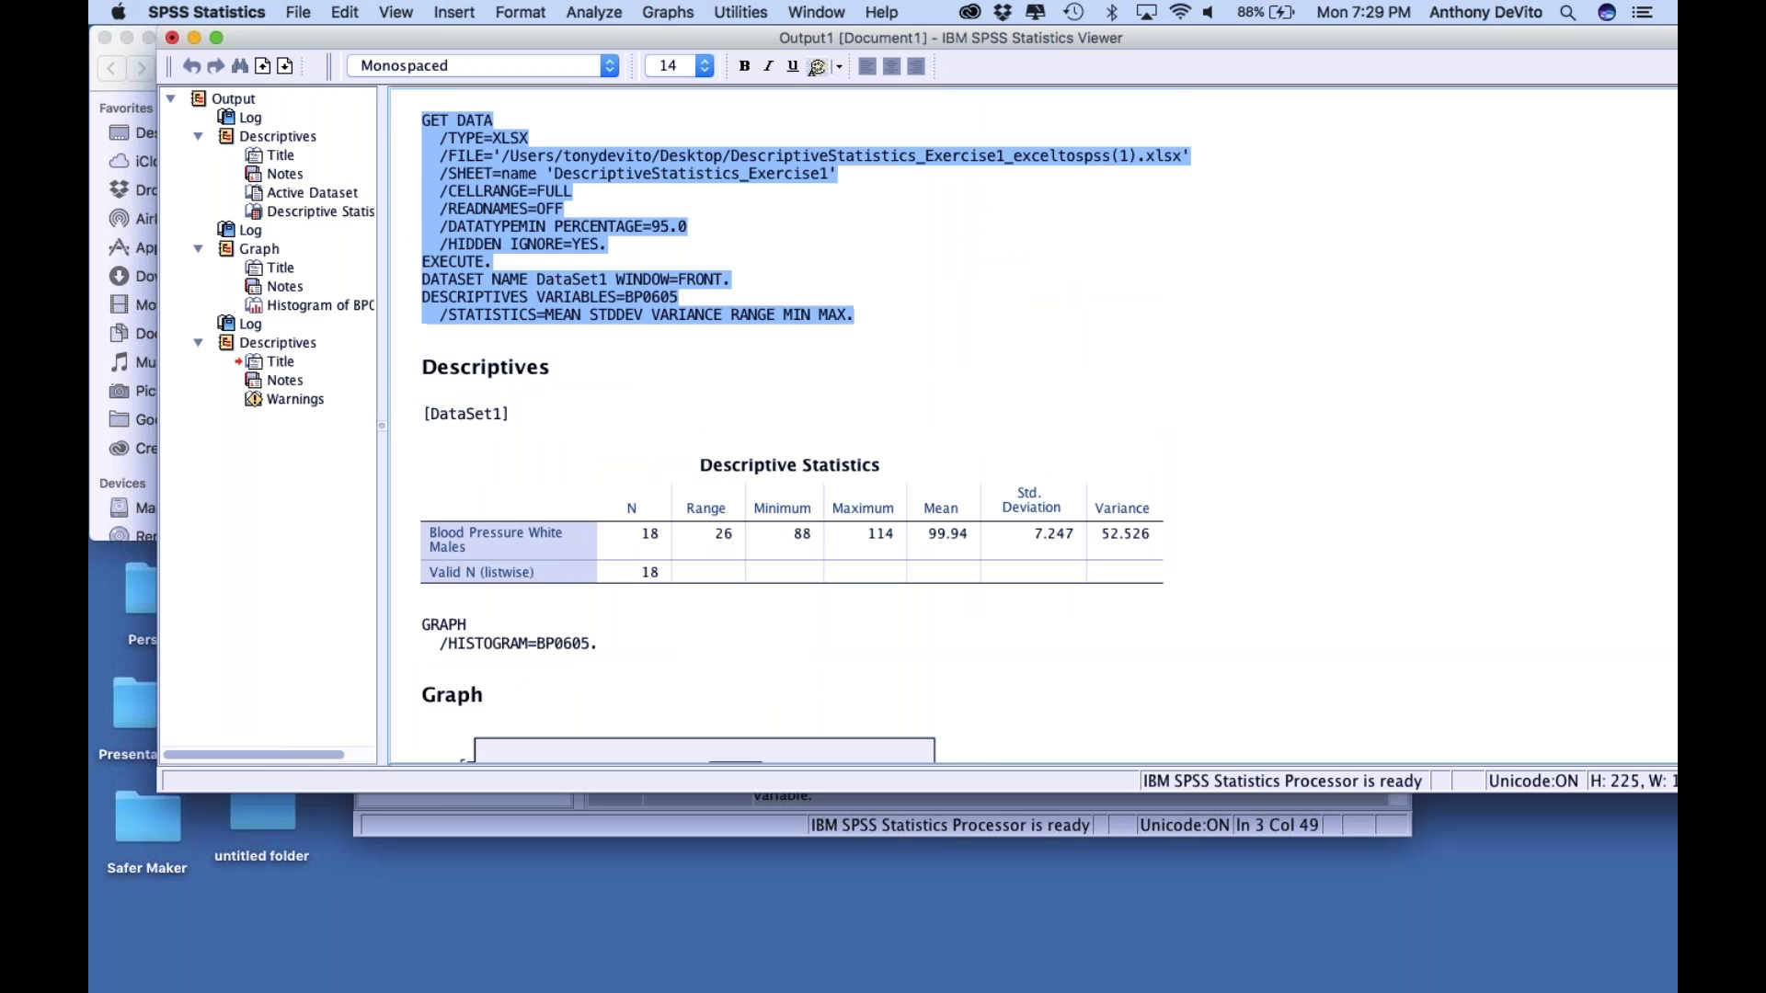
pyautogui.press('super+c')
# Replace the syntax document's contents with the complete copied log syntax and run it
pyautogui.scroll(-10, 766, 362)
pyautogui.click(738, 809)
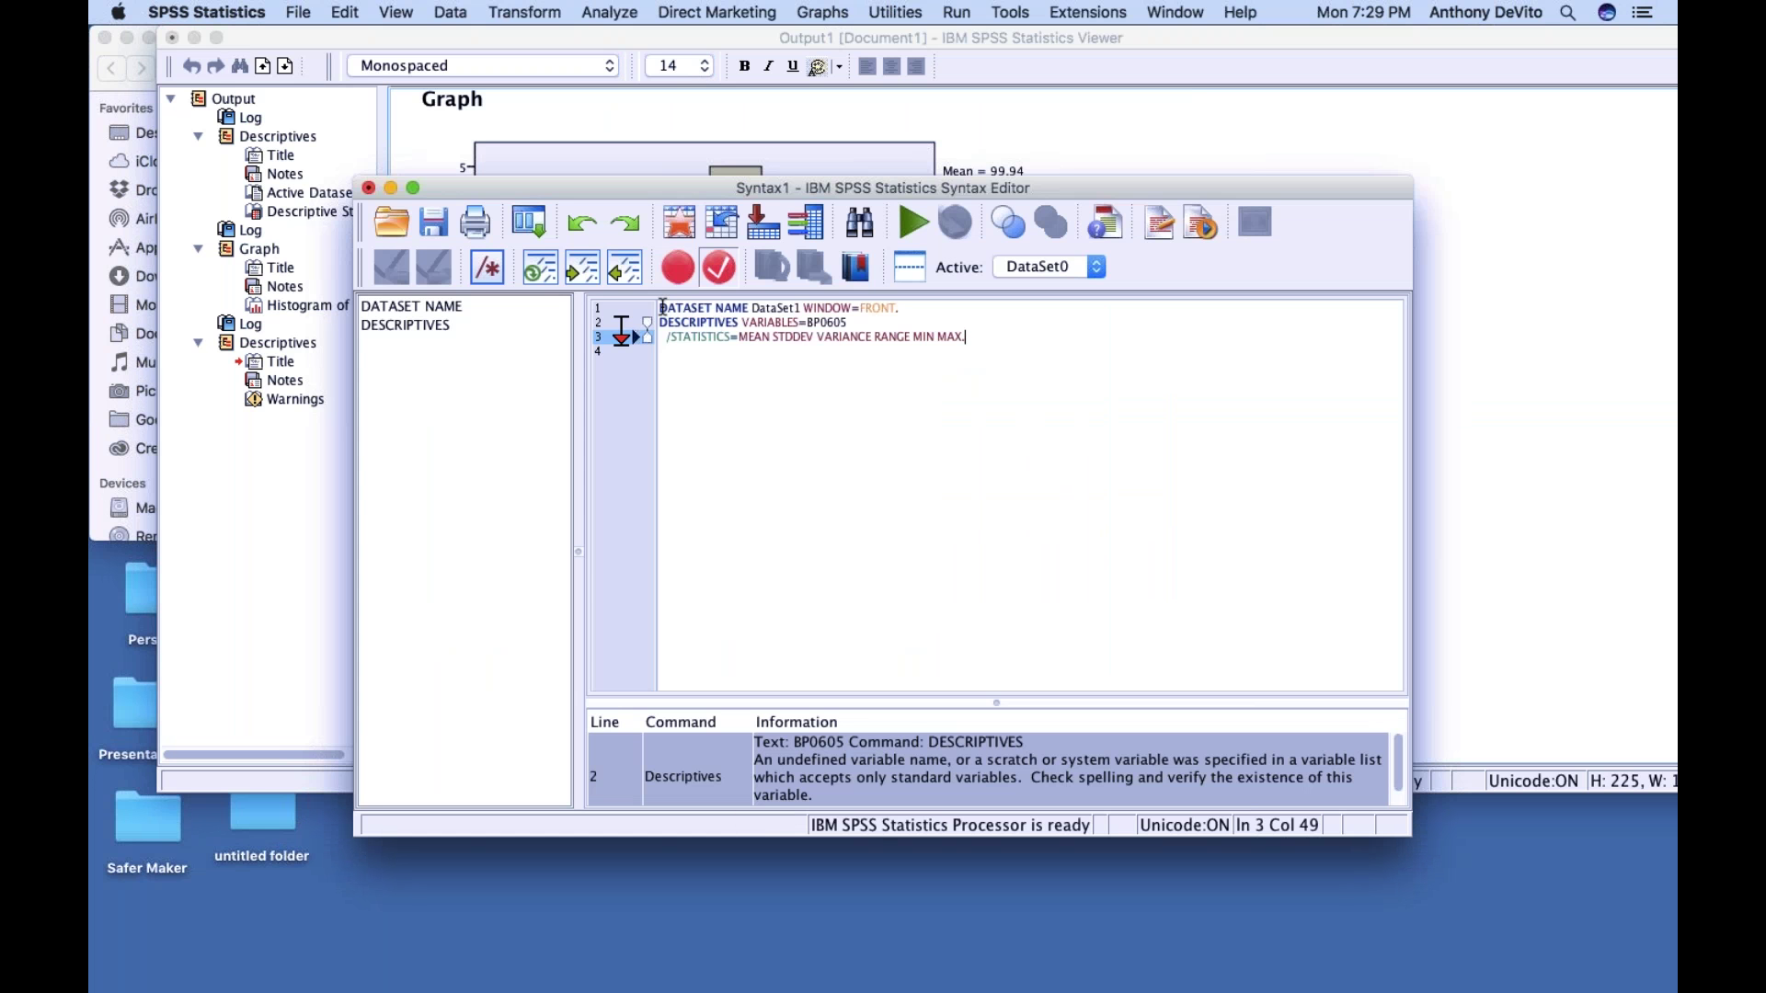
pyautogui.press('cmd+a')
pyautogui.press('super+v')
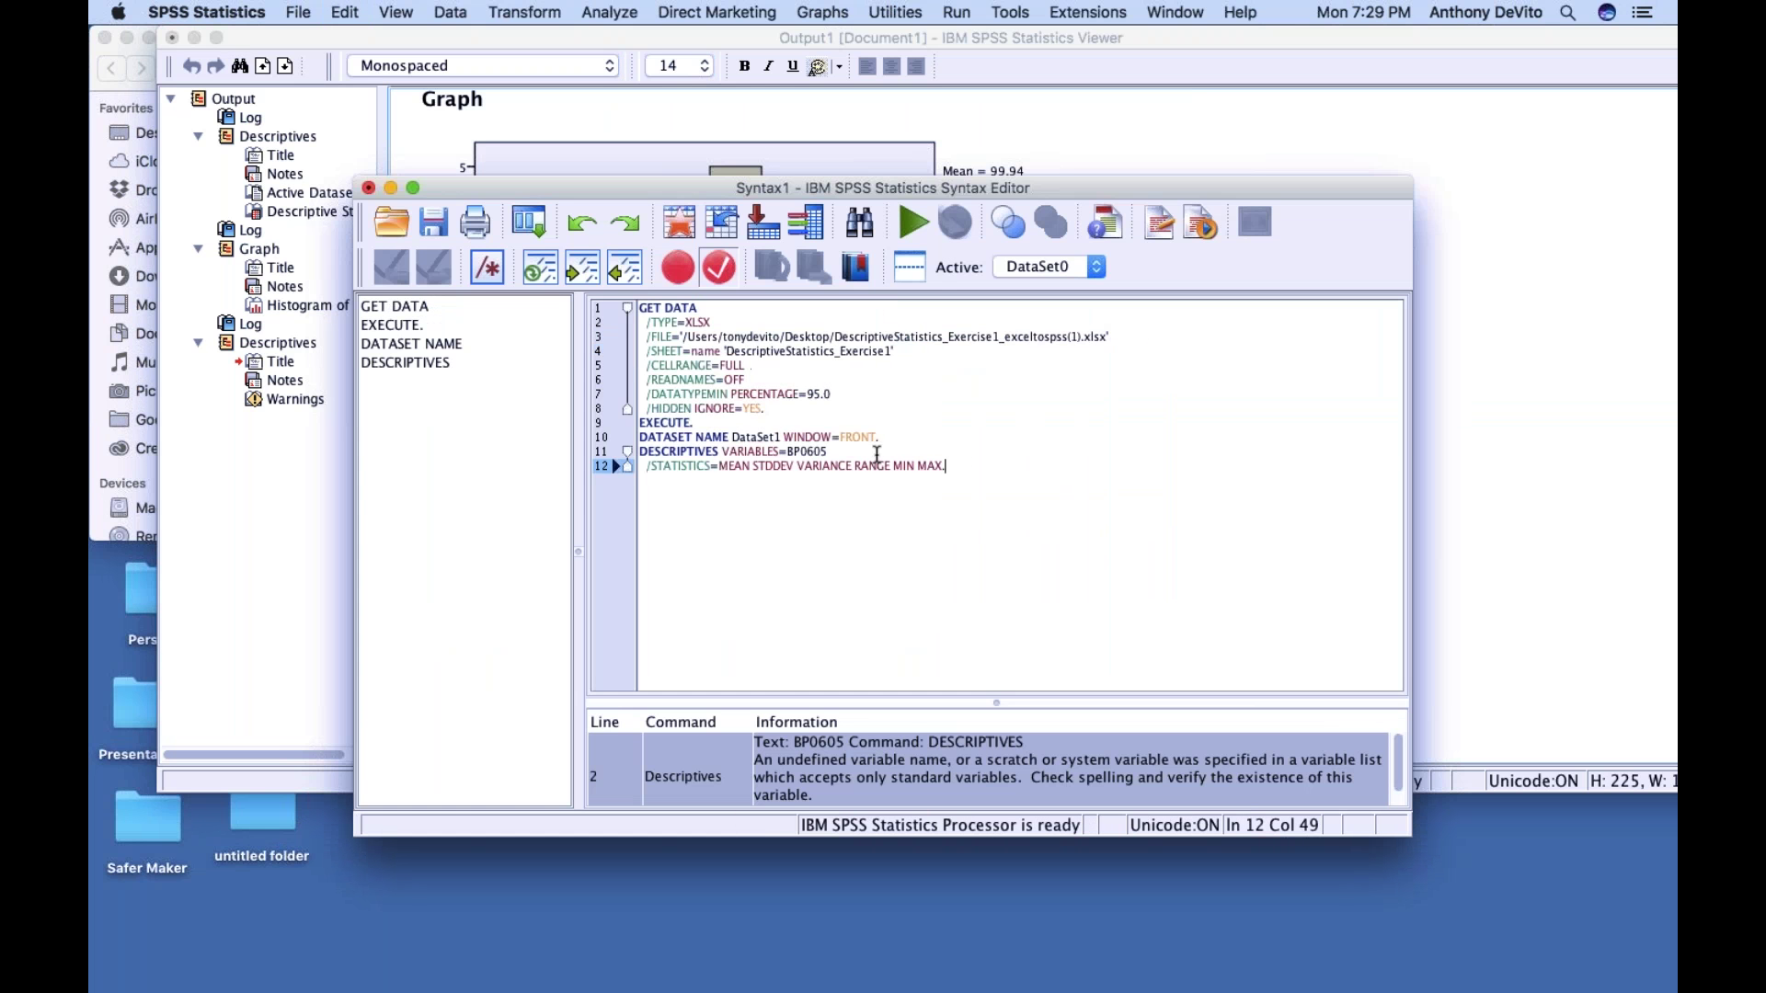
pyautogui.click(942, 231)
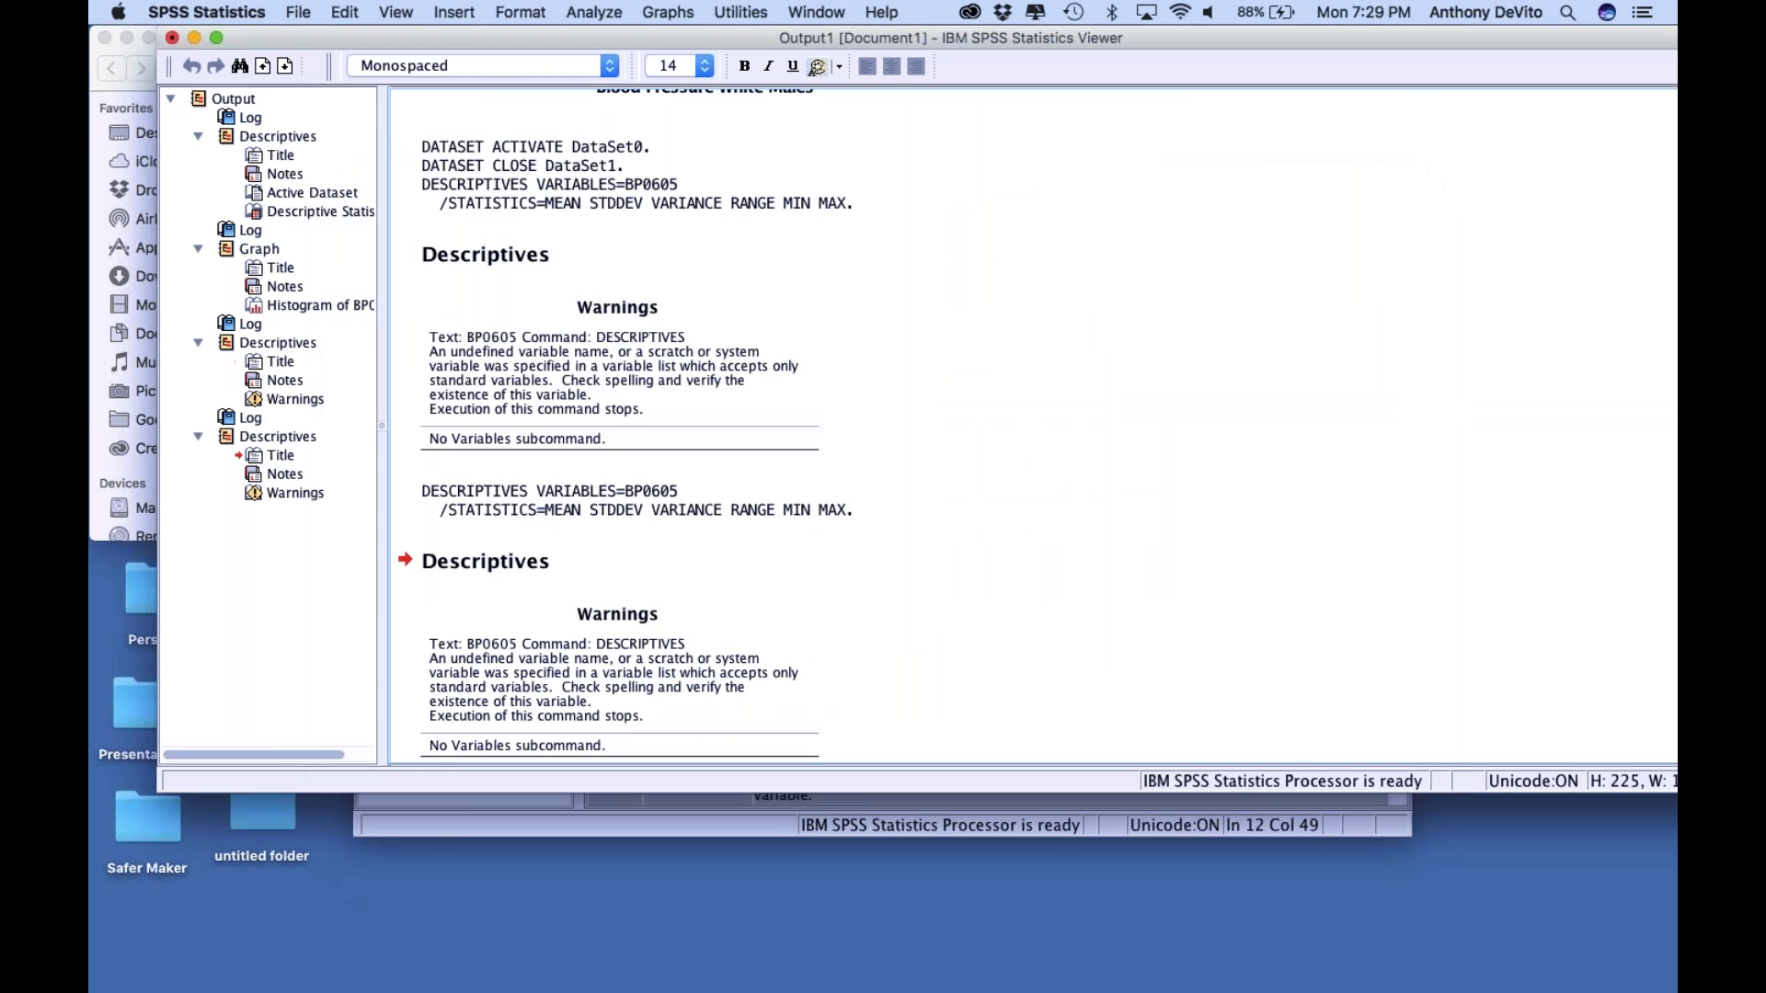
pyautogui.press('Down')
pyautogui.press('Home')
pyautogui.press('End')
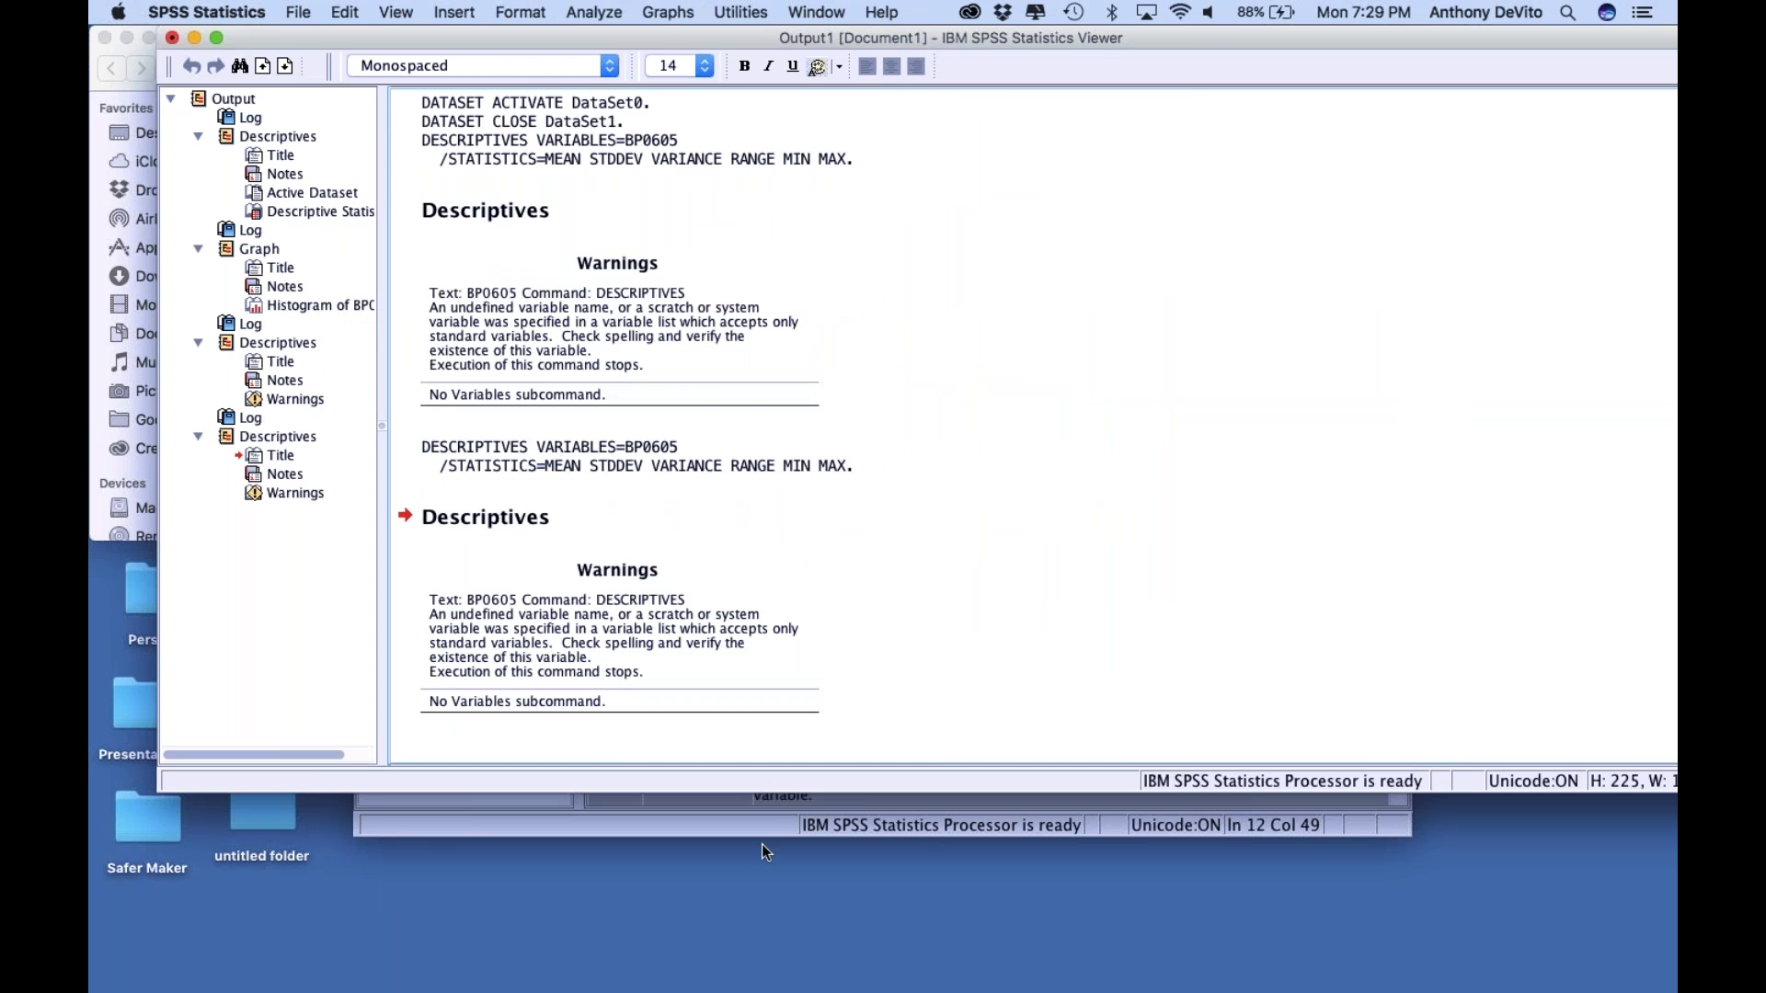
# Run only the DATASET NAME, DESCRIPTIVES and STATISTICS lines (10 to 12) in the syntax document
pyautogui.click(765, 820)
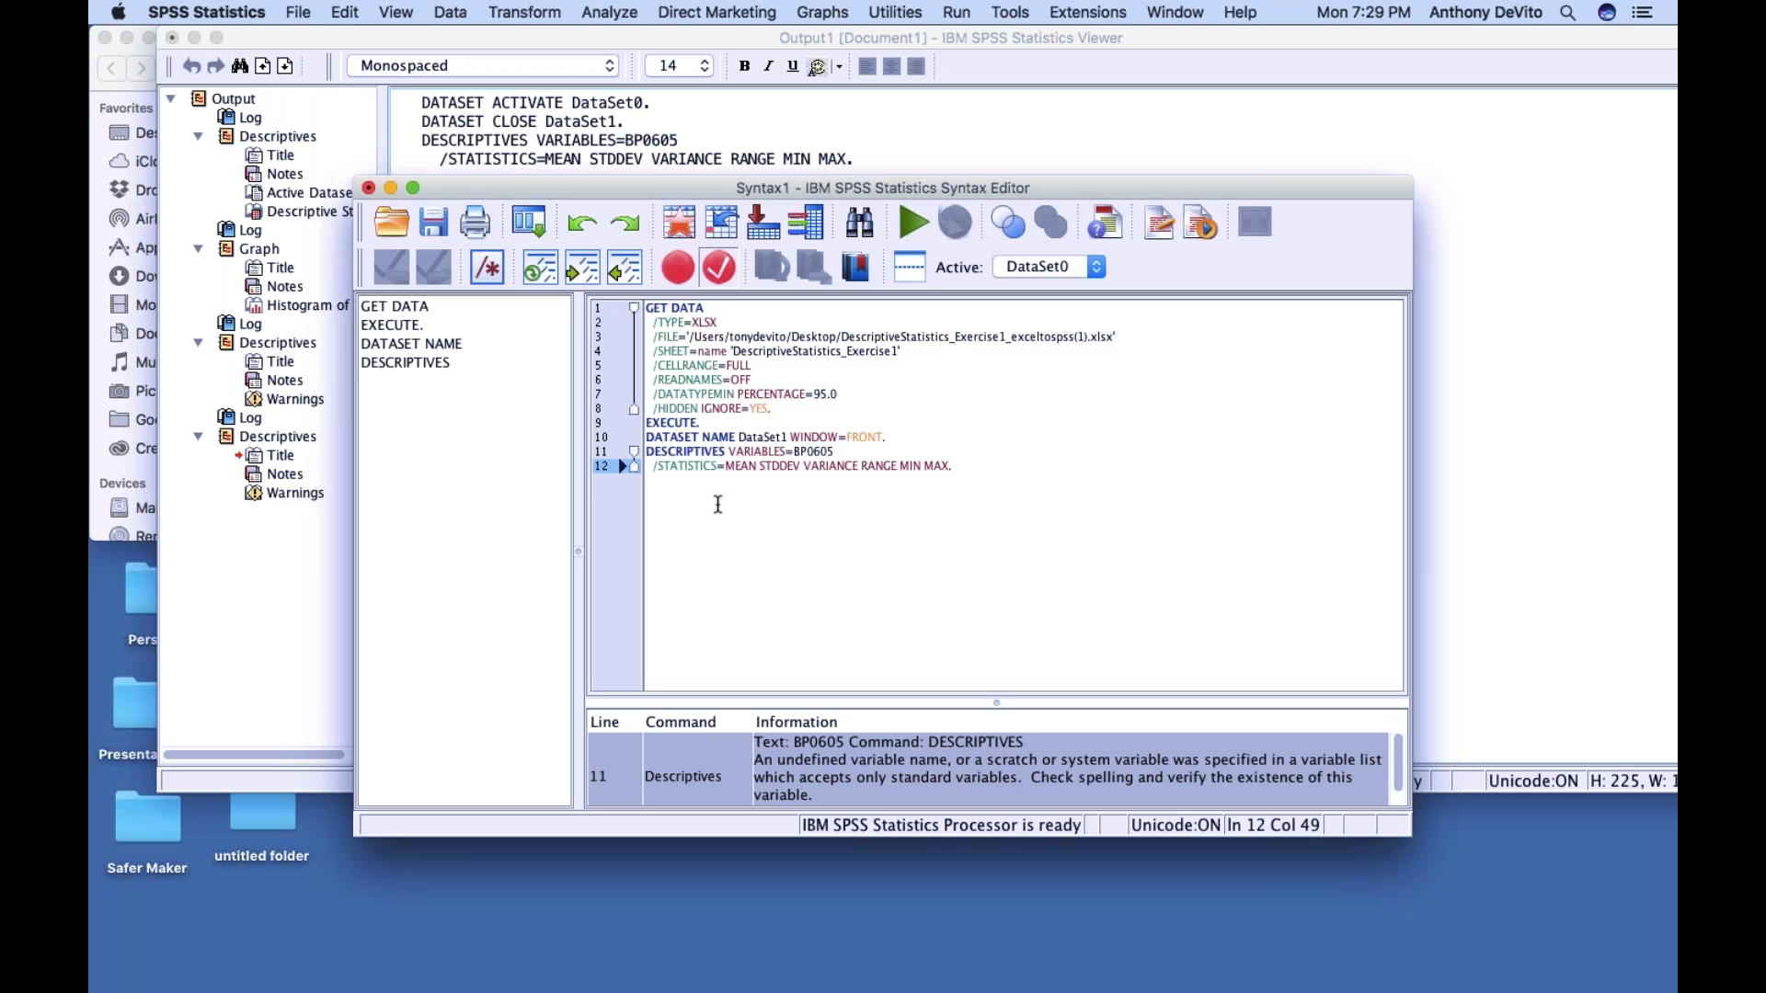
pyautogui.click(732, 421)
pyautogui.moveTo(732, 421); pyautogui.dragTo(645, 308)
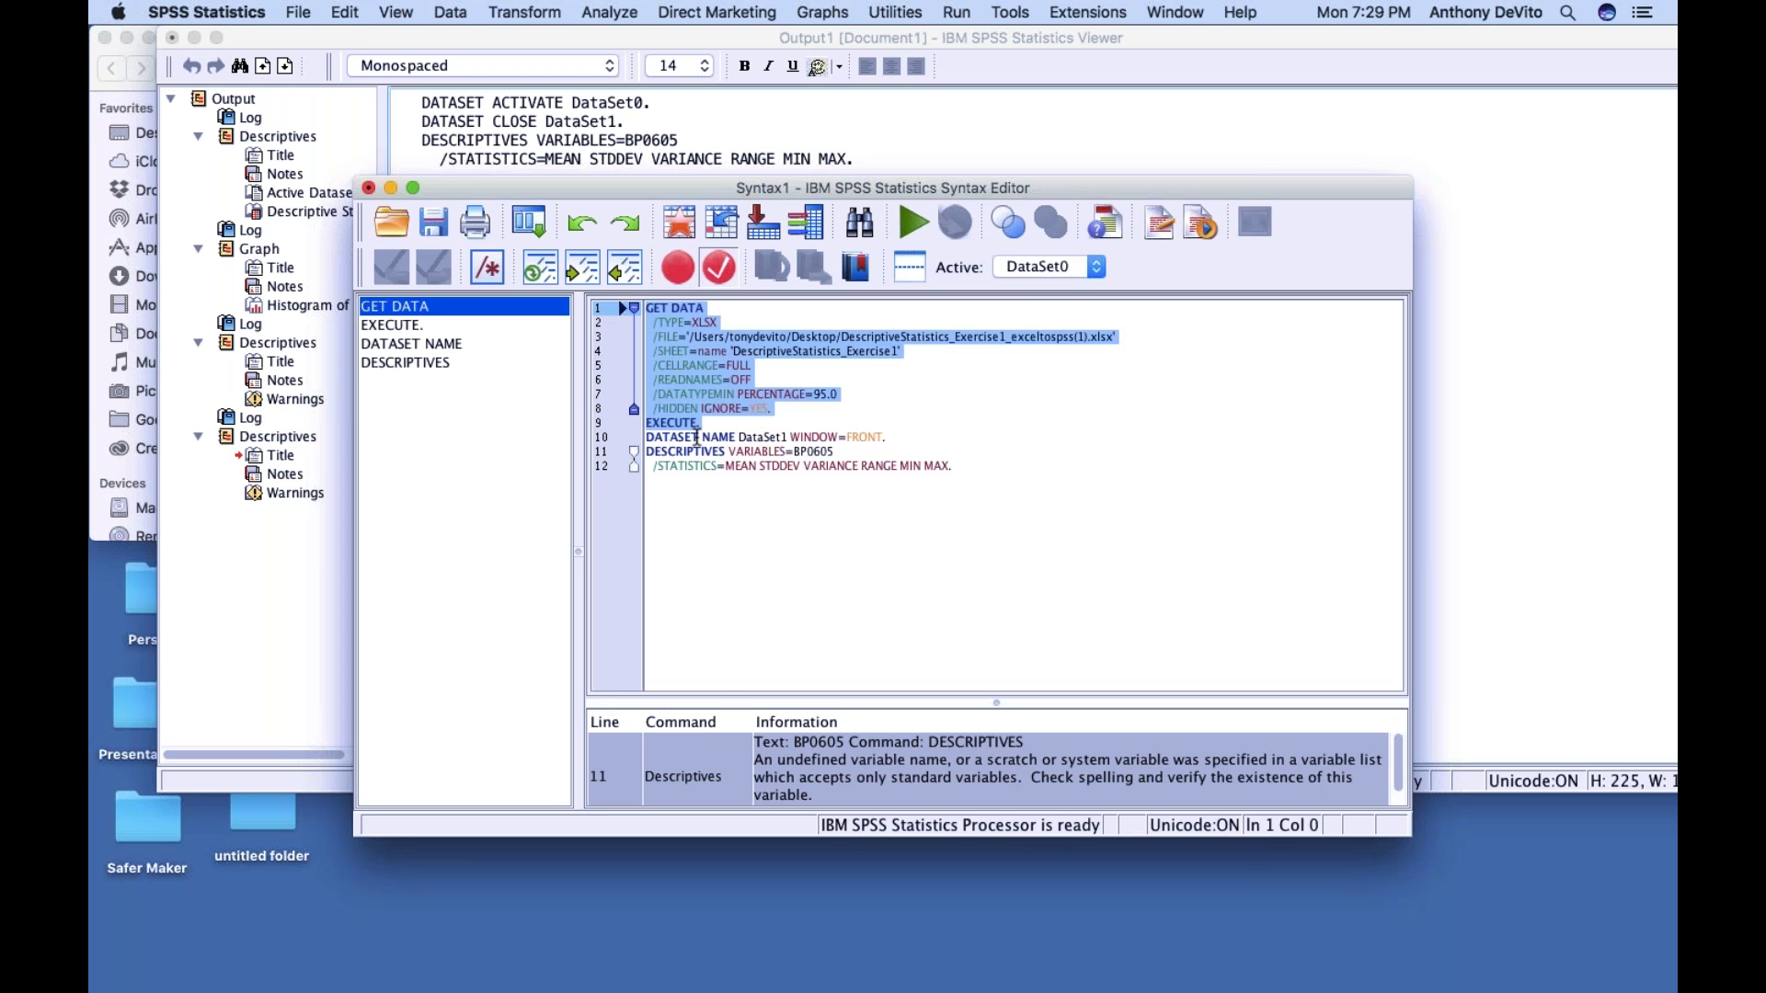
pyautogui.moveTo(651, 435); pyautogui.dragTo(927, 508)
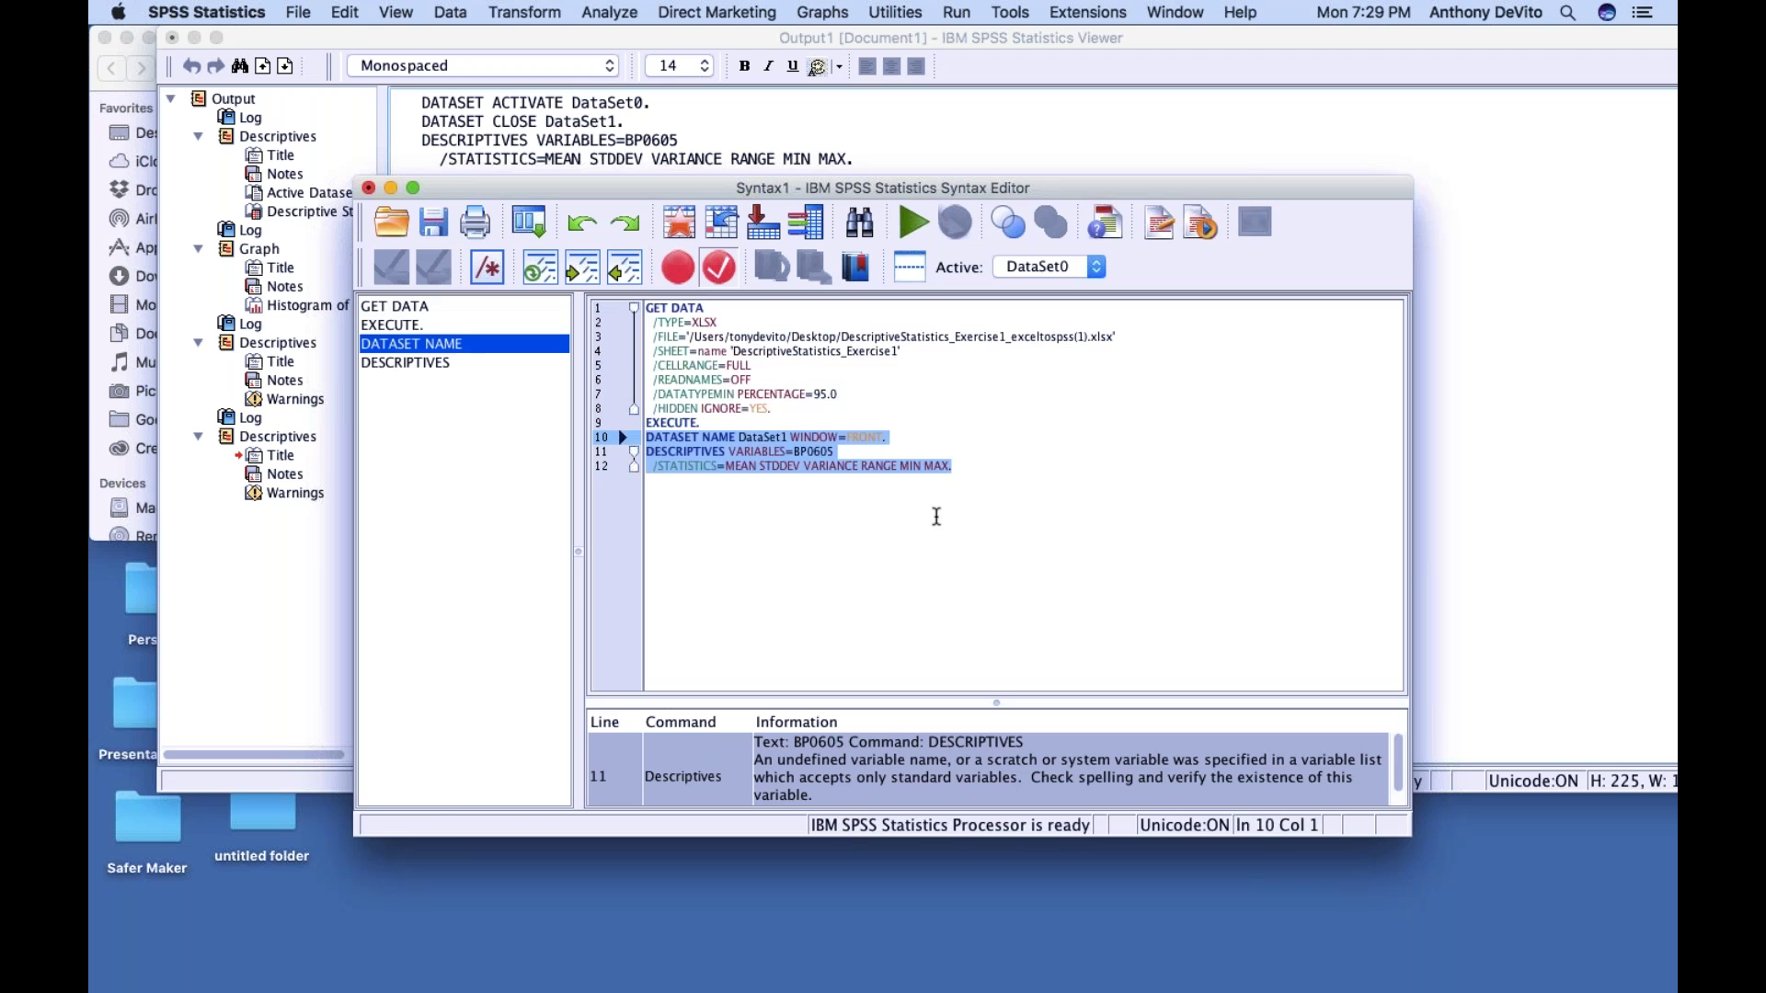
pyautogui.click(915, 217)
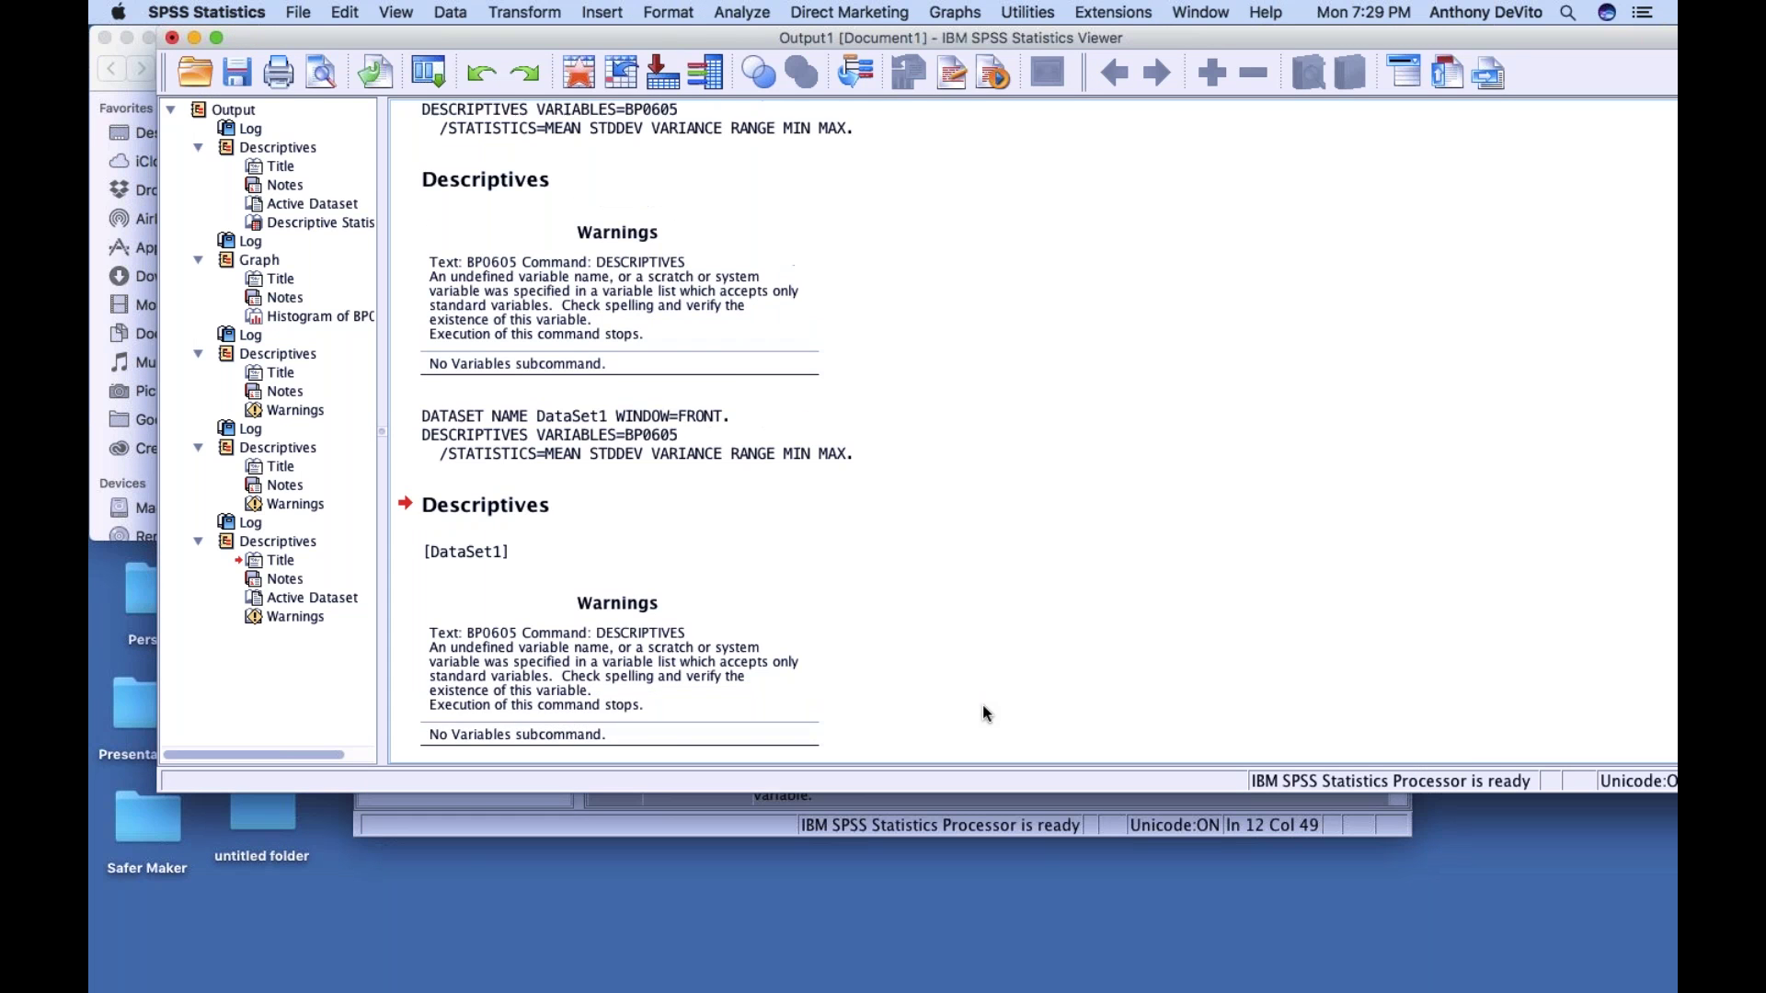
# Close the Output1 viewer window without saving its contents
pyautogui.moveTo(587, 37); pyautogui.dragTo(841, 167)
pyautogui.click(427, 169)
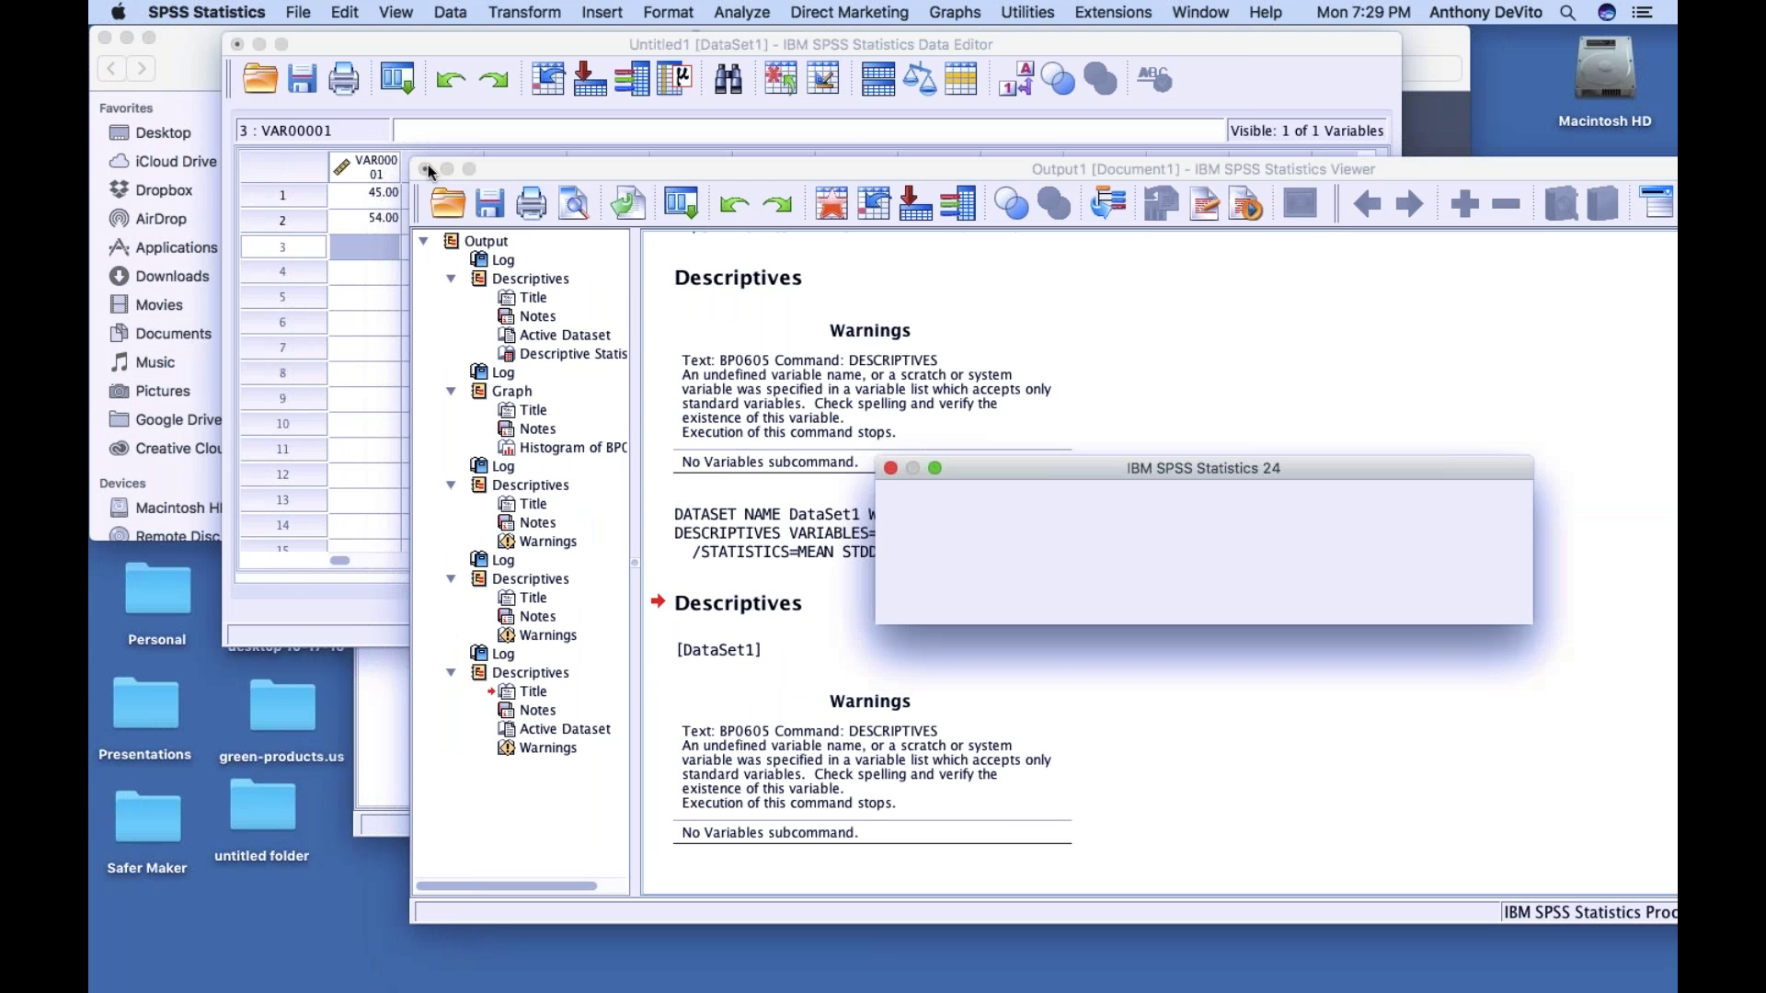
pyautogui.click(1375, 593)
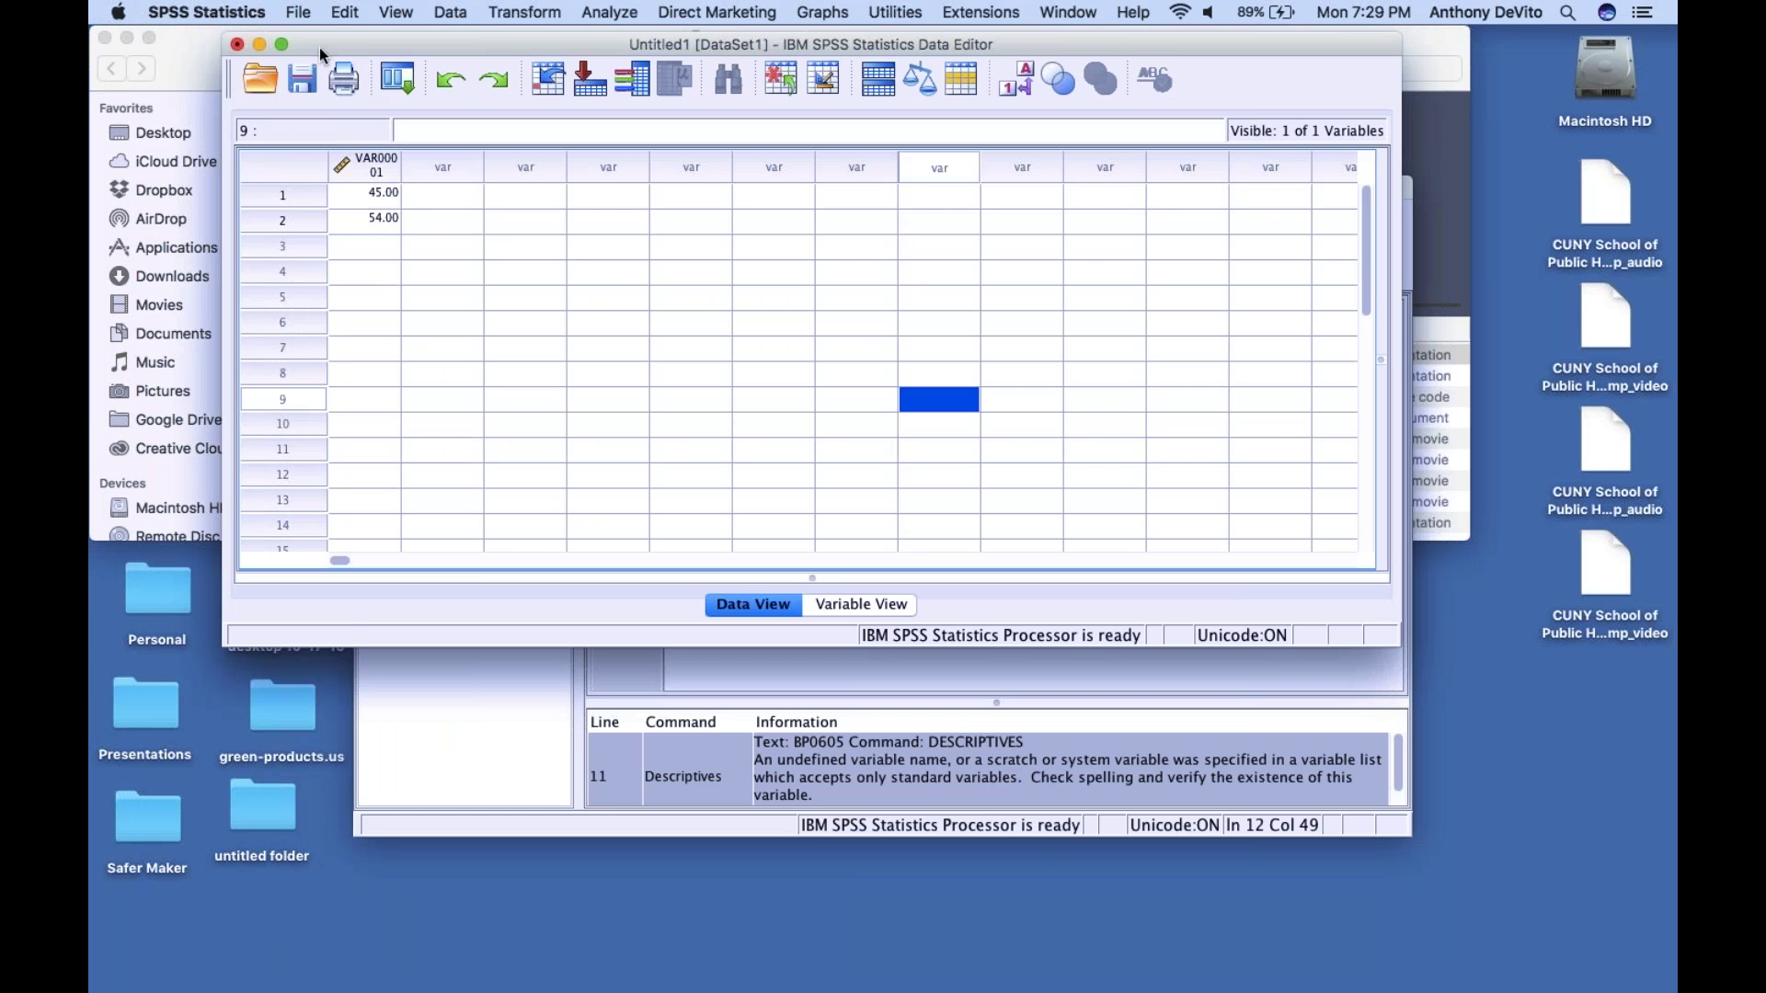
pyautogui.moveTo(343, 48); pyautogui.dragTo(335, 333)
pyautogui.click(207, 332)
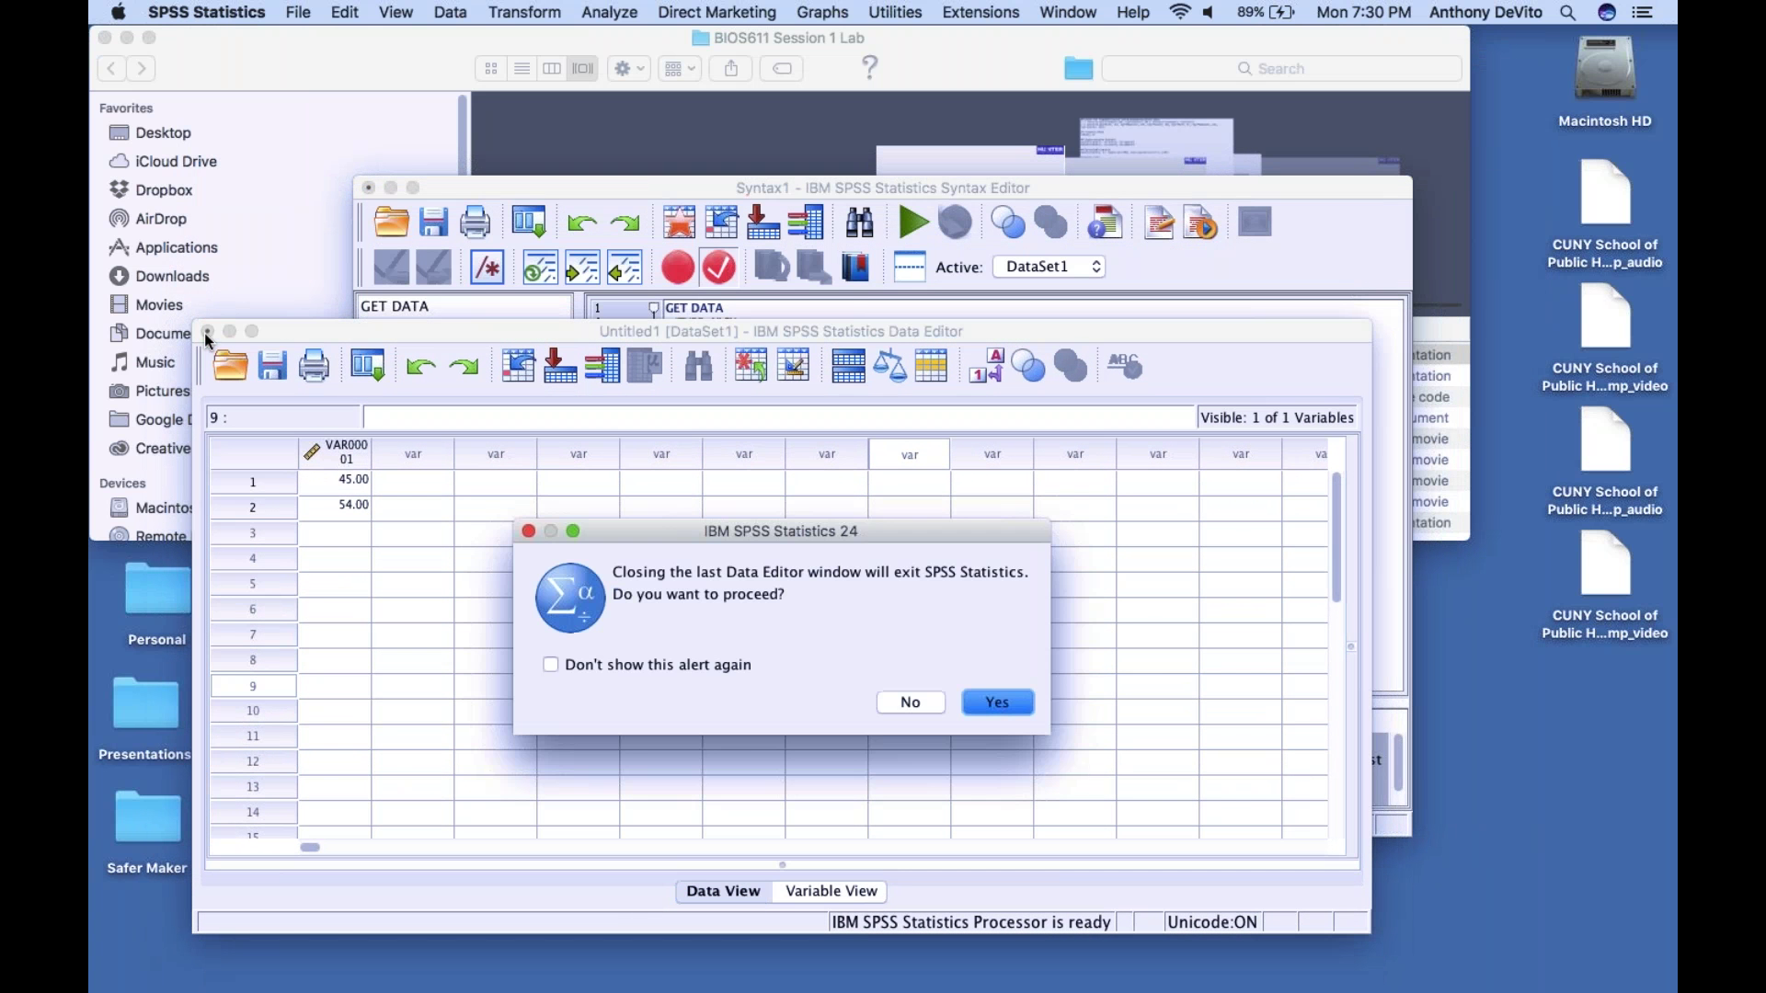
pyautogui.click(908, 703)
# Close the Syntax1 document without saving it
pyautogui.click(511, 191)
pyautogui.click(367, 188)
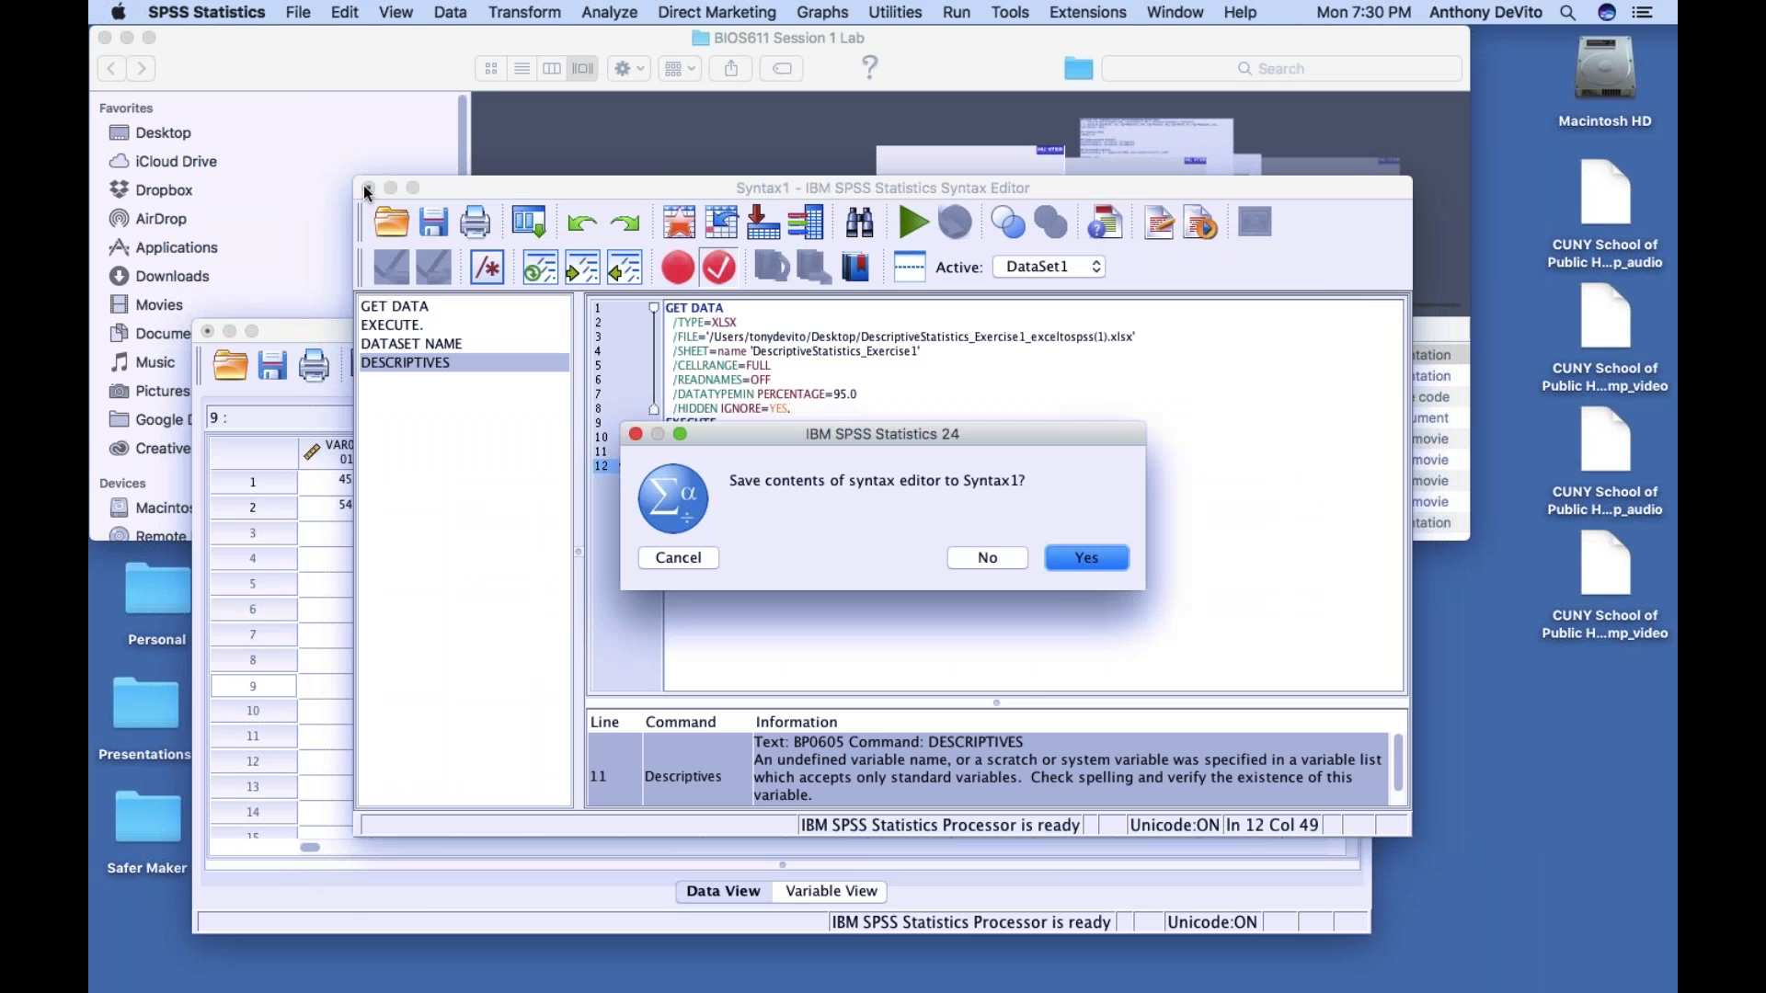
pyautogui.click(995, 558)
# Close the last Data Editor to exit SPSS without saving DataSet1, and close the BIOS611 Session 1 Lab folder window
pyautogui.click(210, 332)
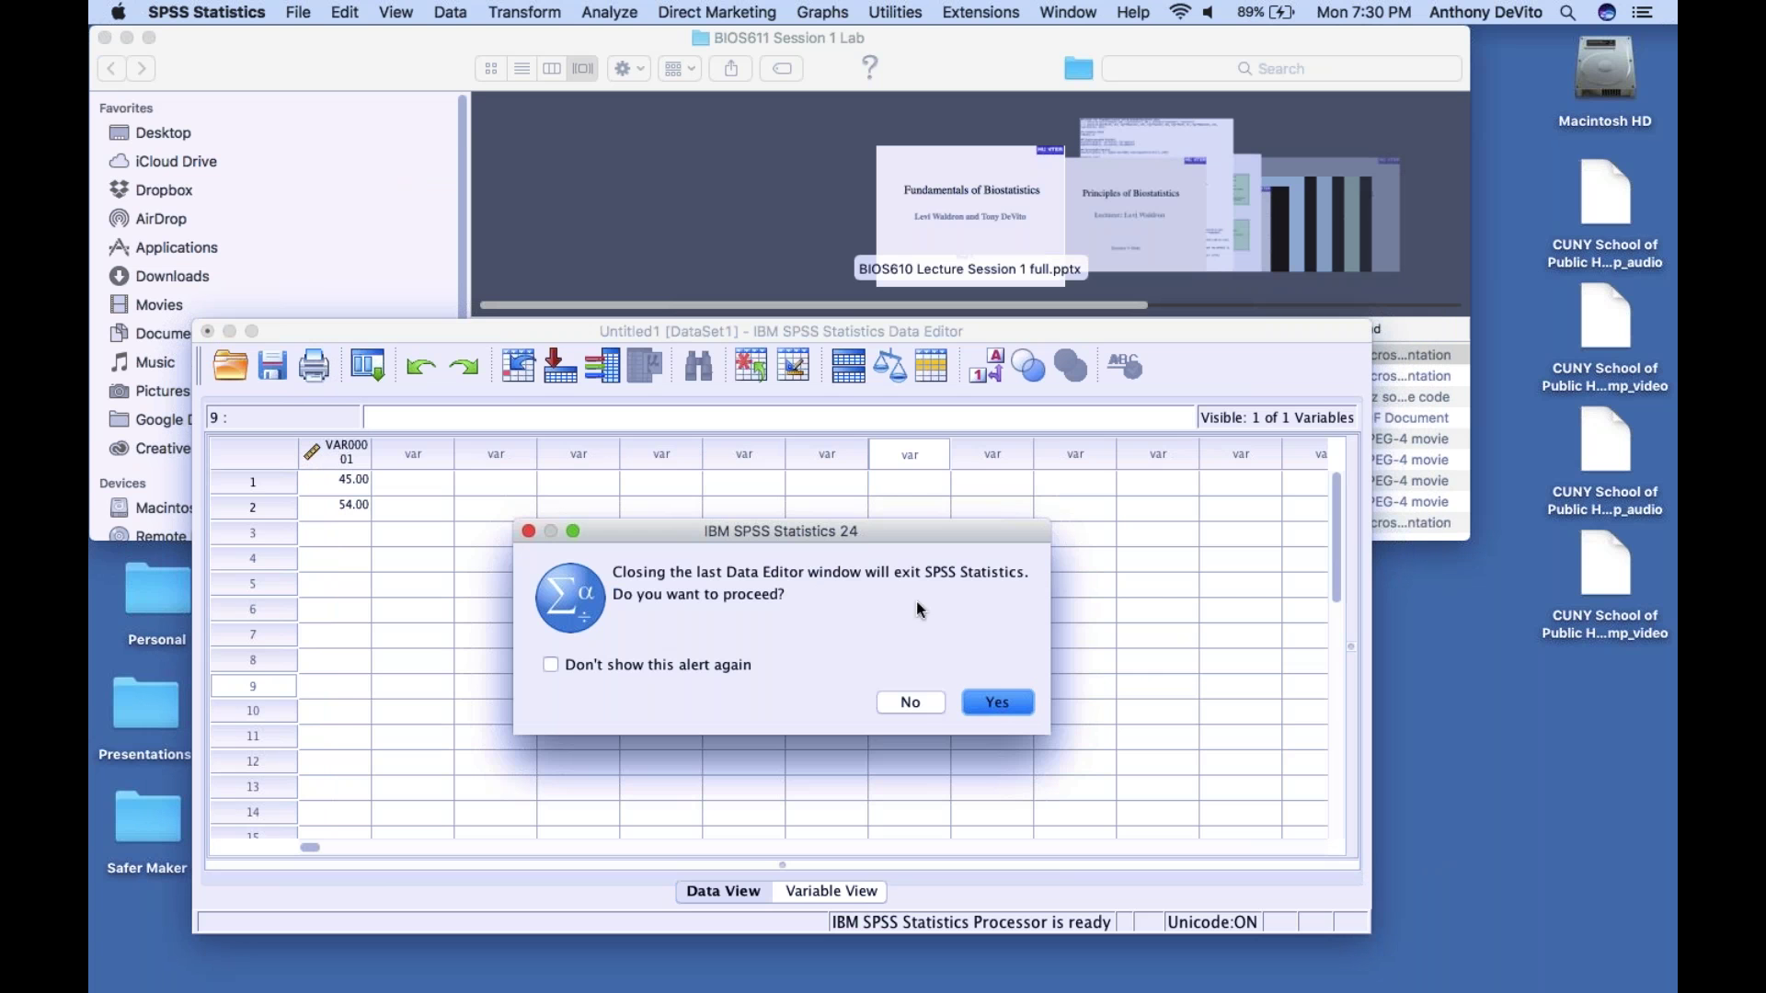
pyautogui.click(999, 701)
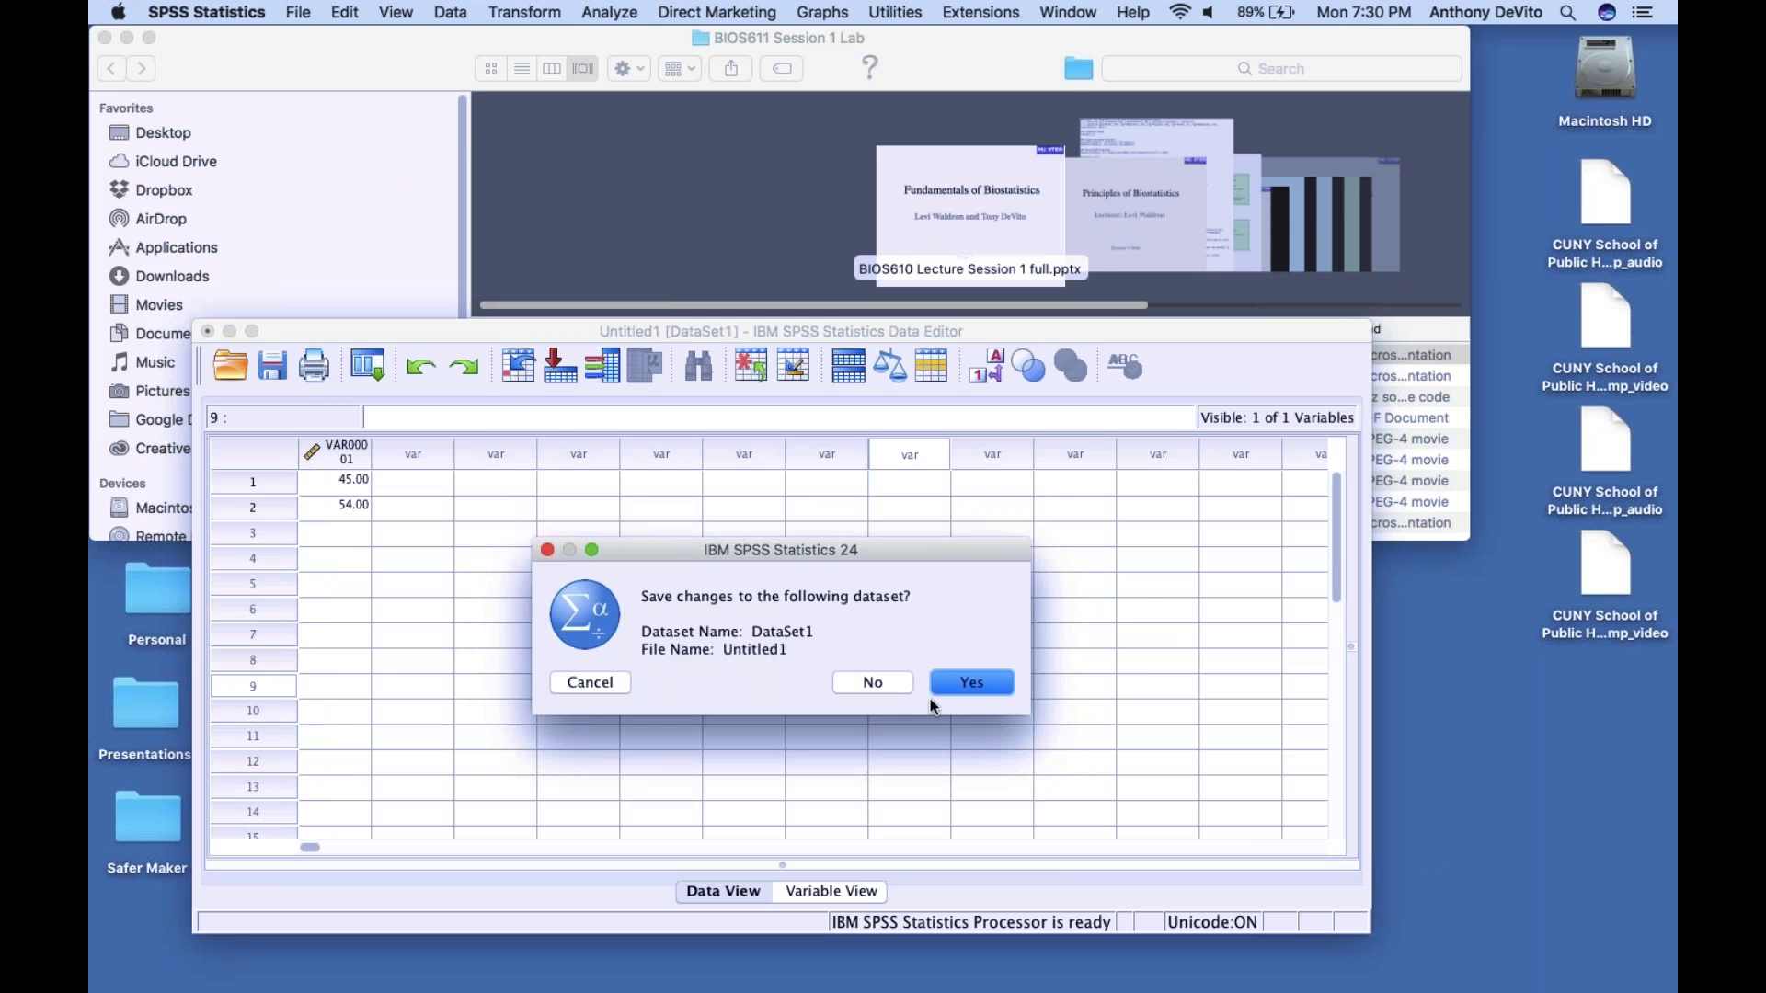
pyautogui.click(876, 673)
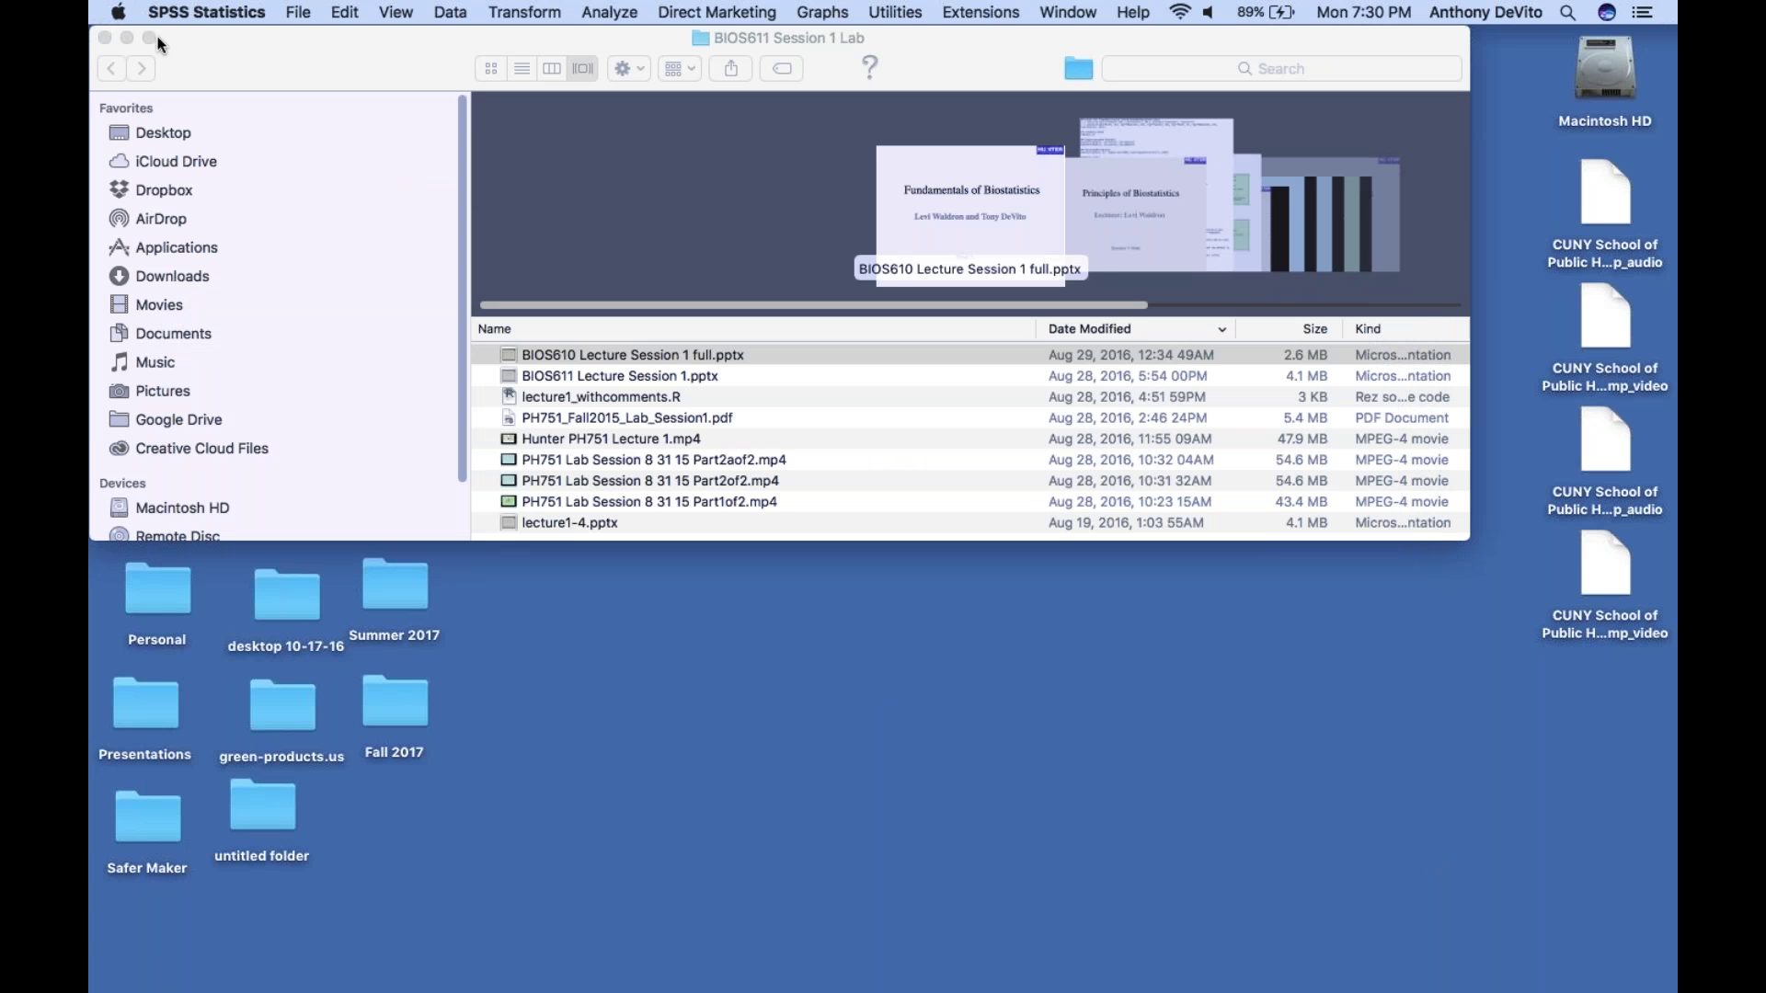
pyautogui.click(103, 37)
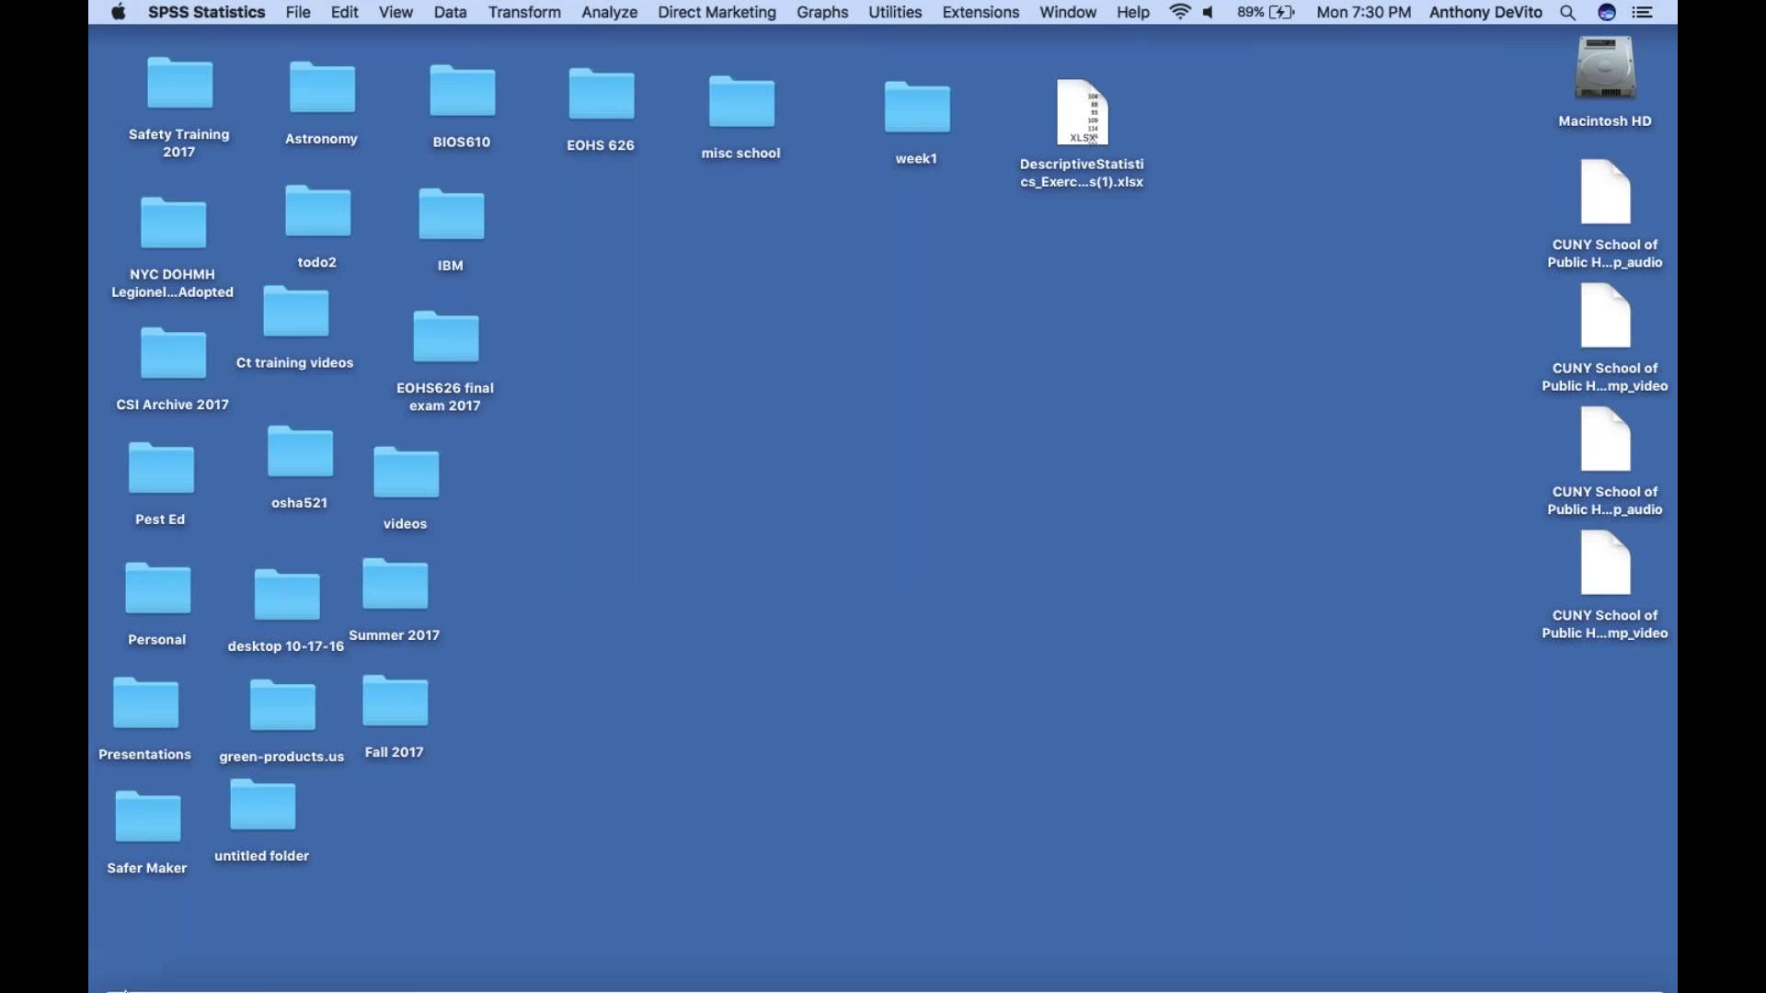
# Switch to Firefox and go from the Hunter College Blackboard page to the CUNY Blackboard home page through the Blackboard 9.1 link
pyautogui.moveTo(236, 919)
pyautogui.click(326, 920)
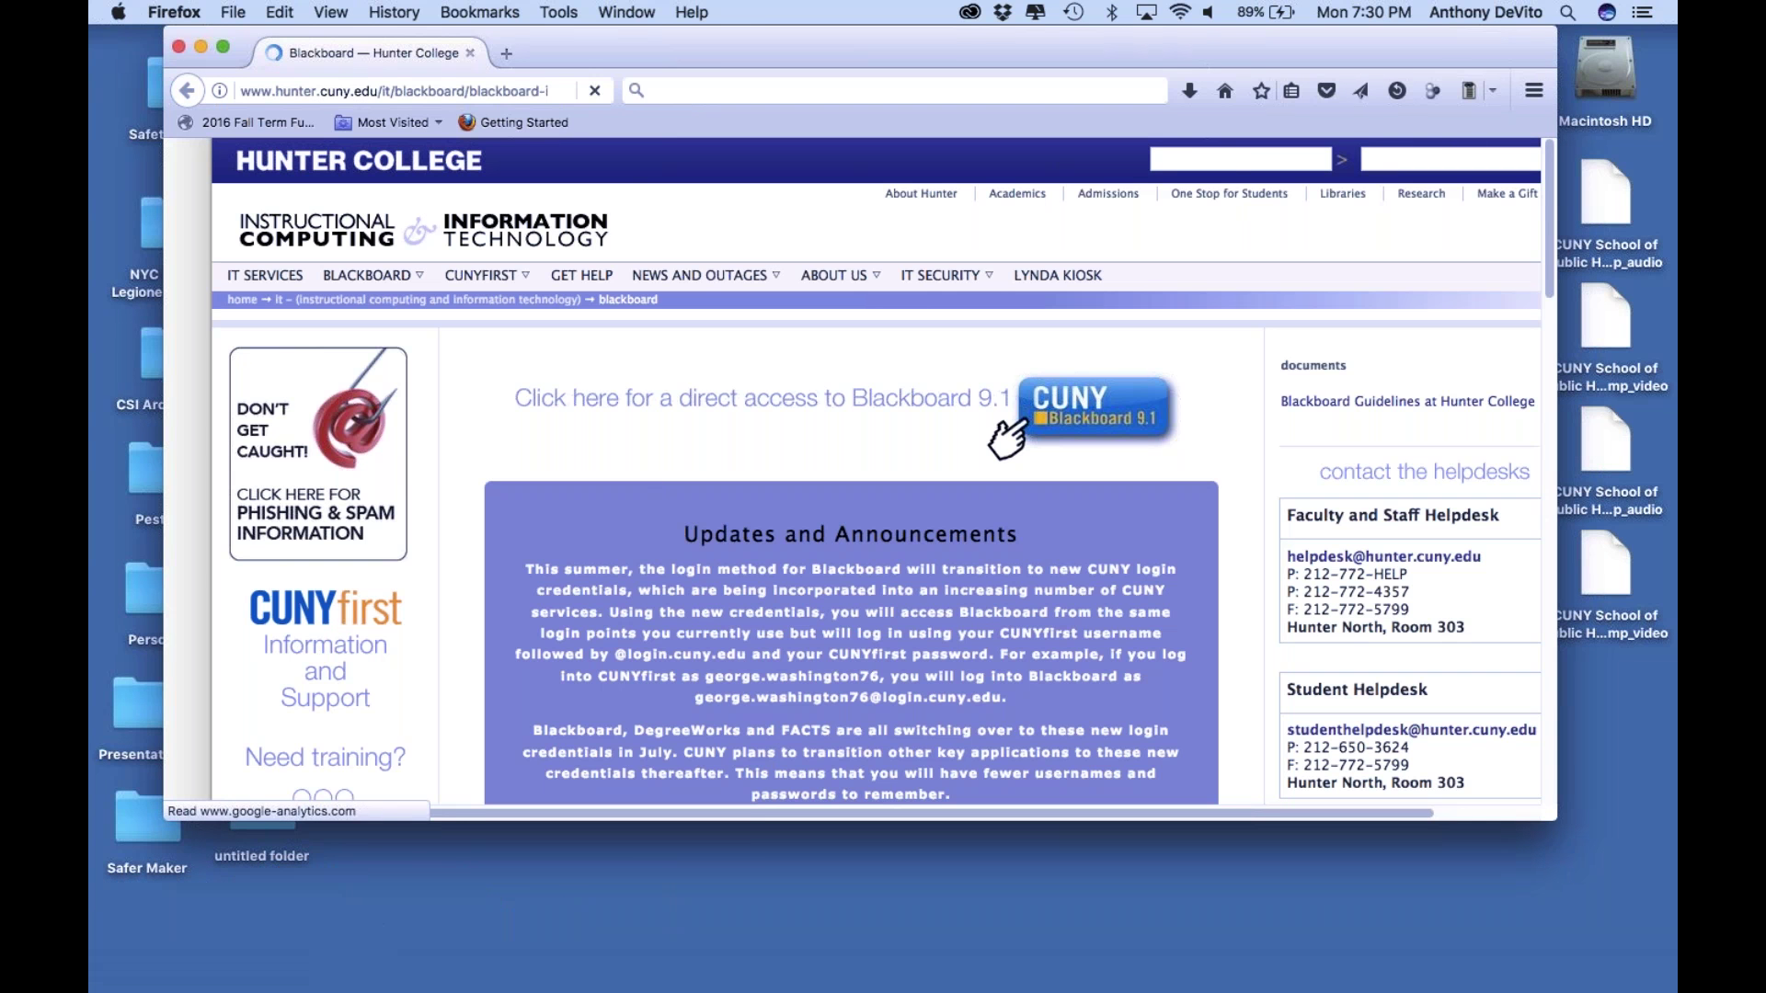
pyautogui.click(1067, 402)
pyautogui.click(1058, 334)
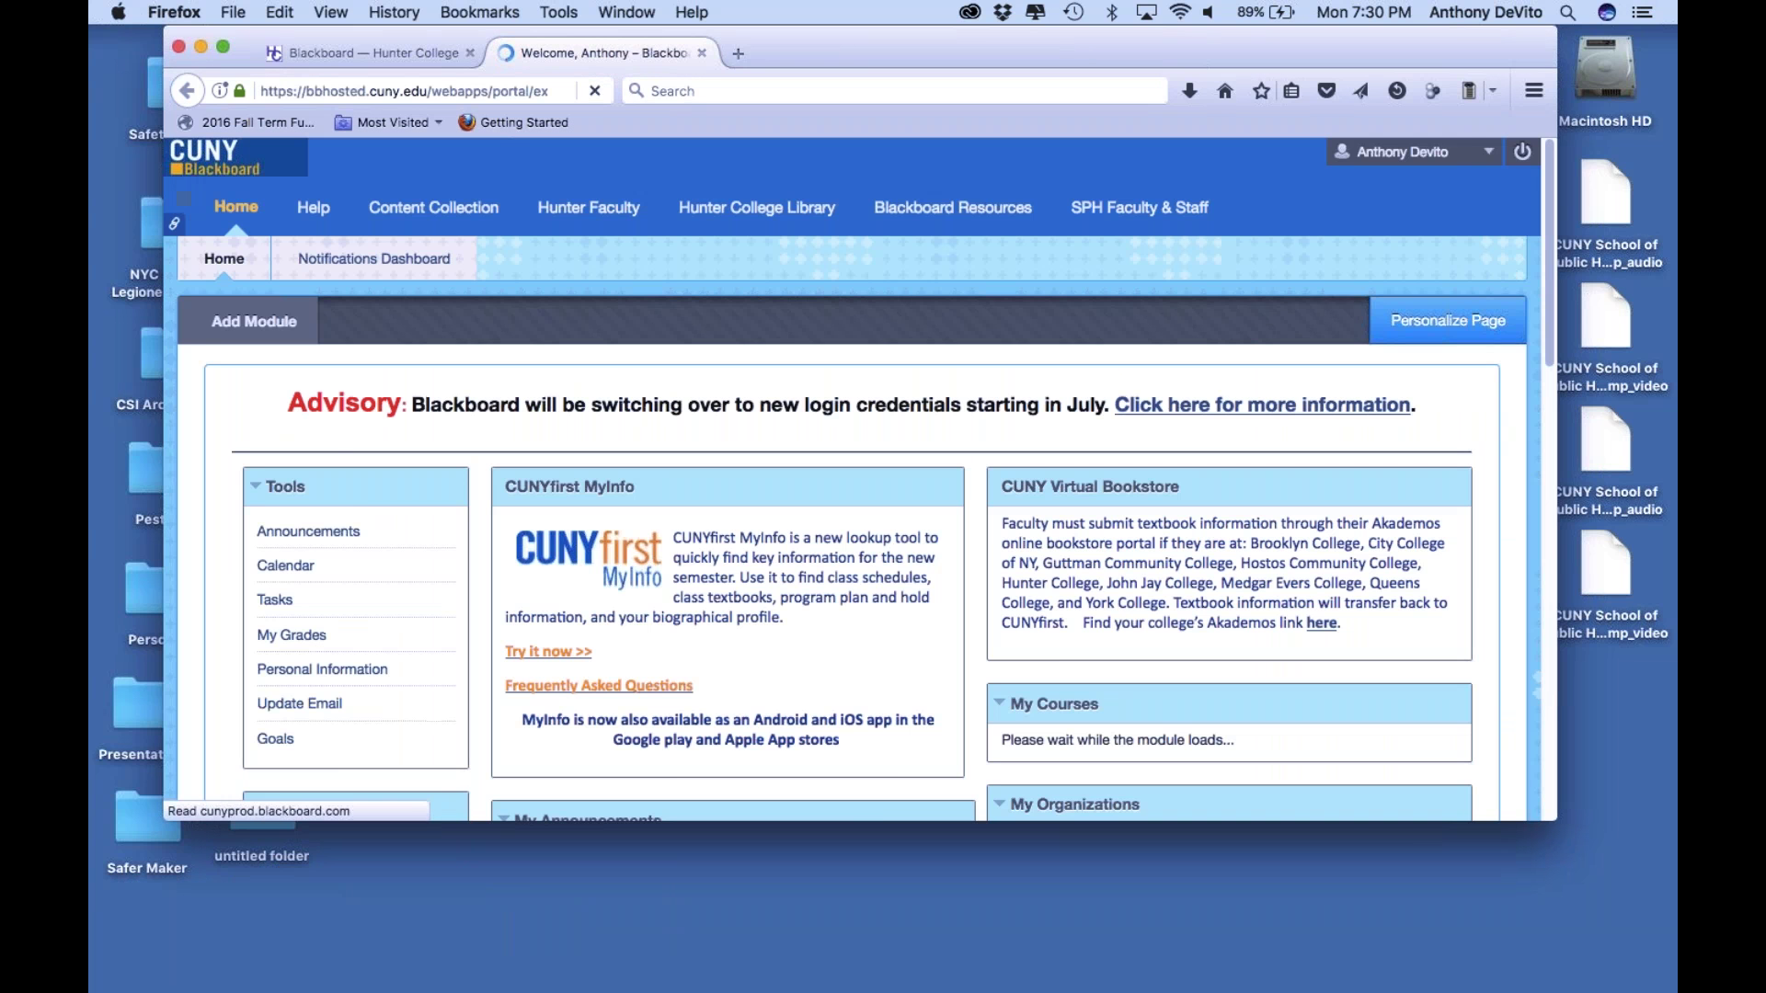
# Open the 2017 Summer Term (8W1) Fundamentals of Biostatistics PH 75000 course from the list of own courses
pyautogui.moveTo(1058, 53); pyautogui.dragTo(1035, 52)
pyautogui.scroll(-10, 1100, 505)
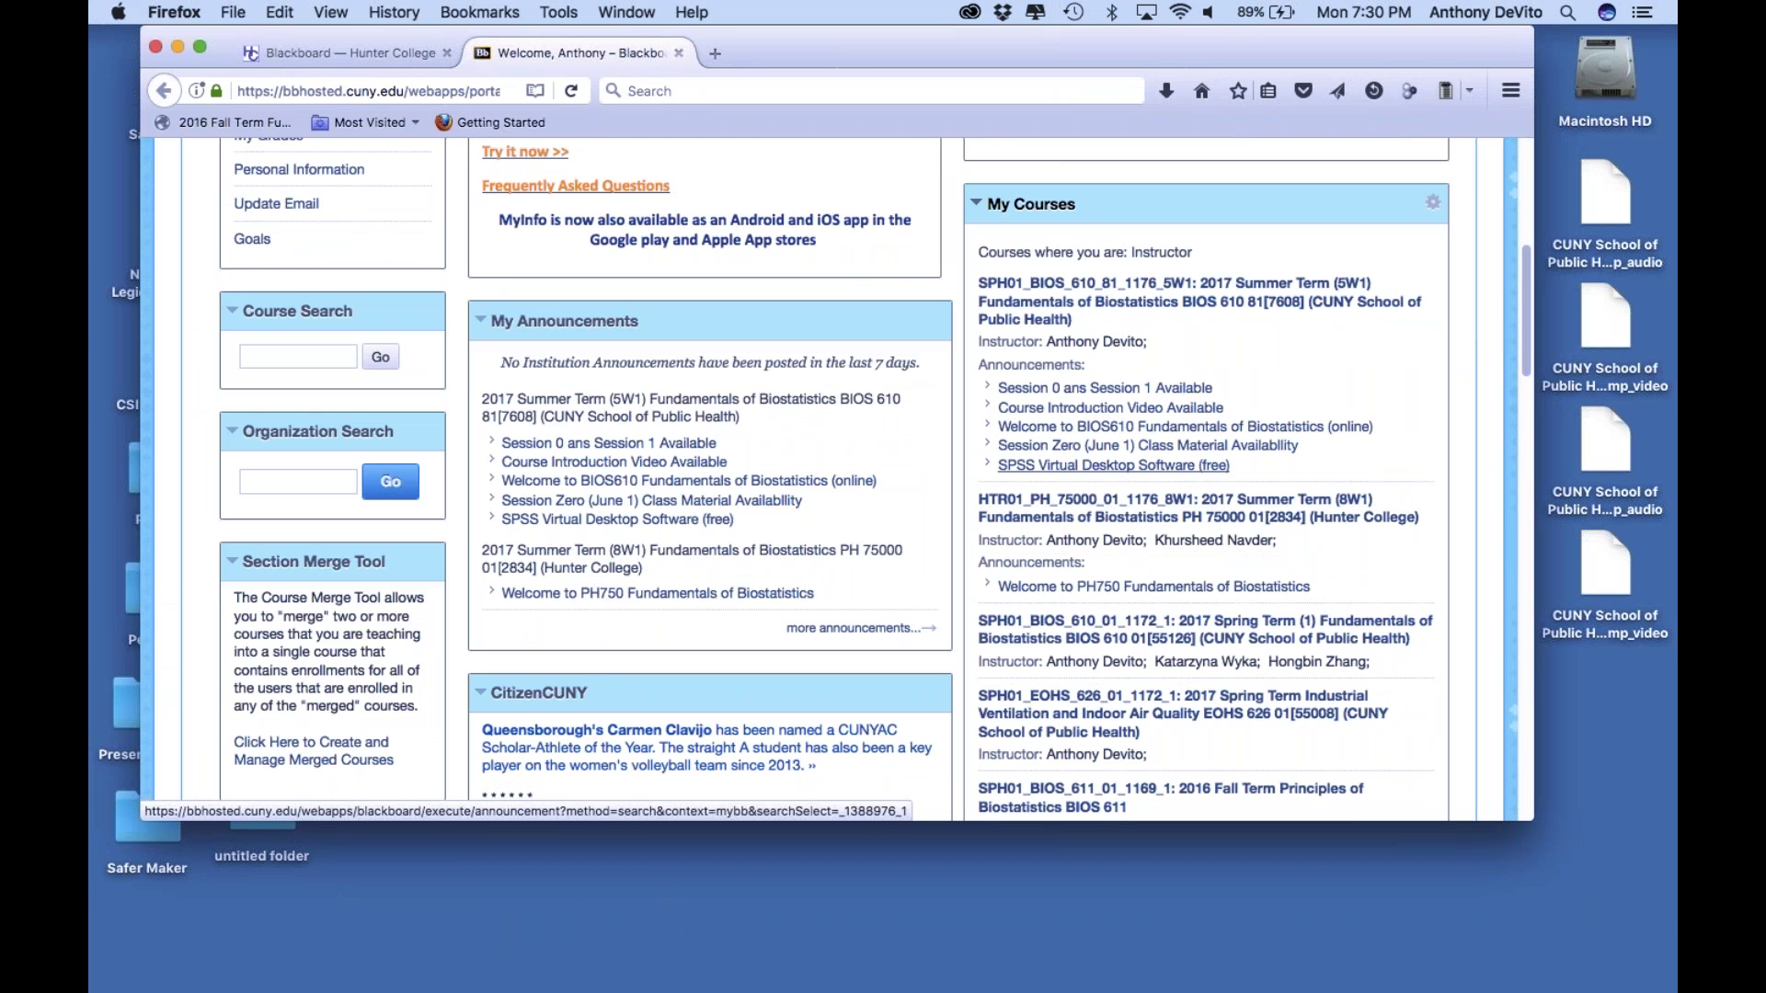
pyautogui.click(1150, 499)
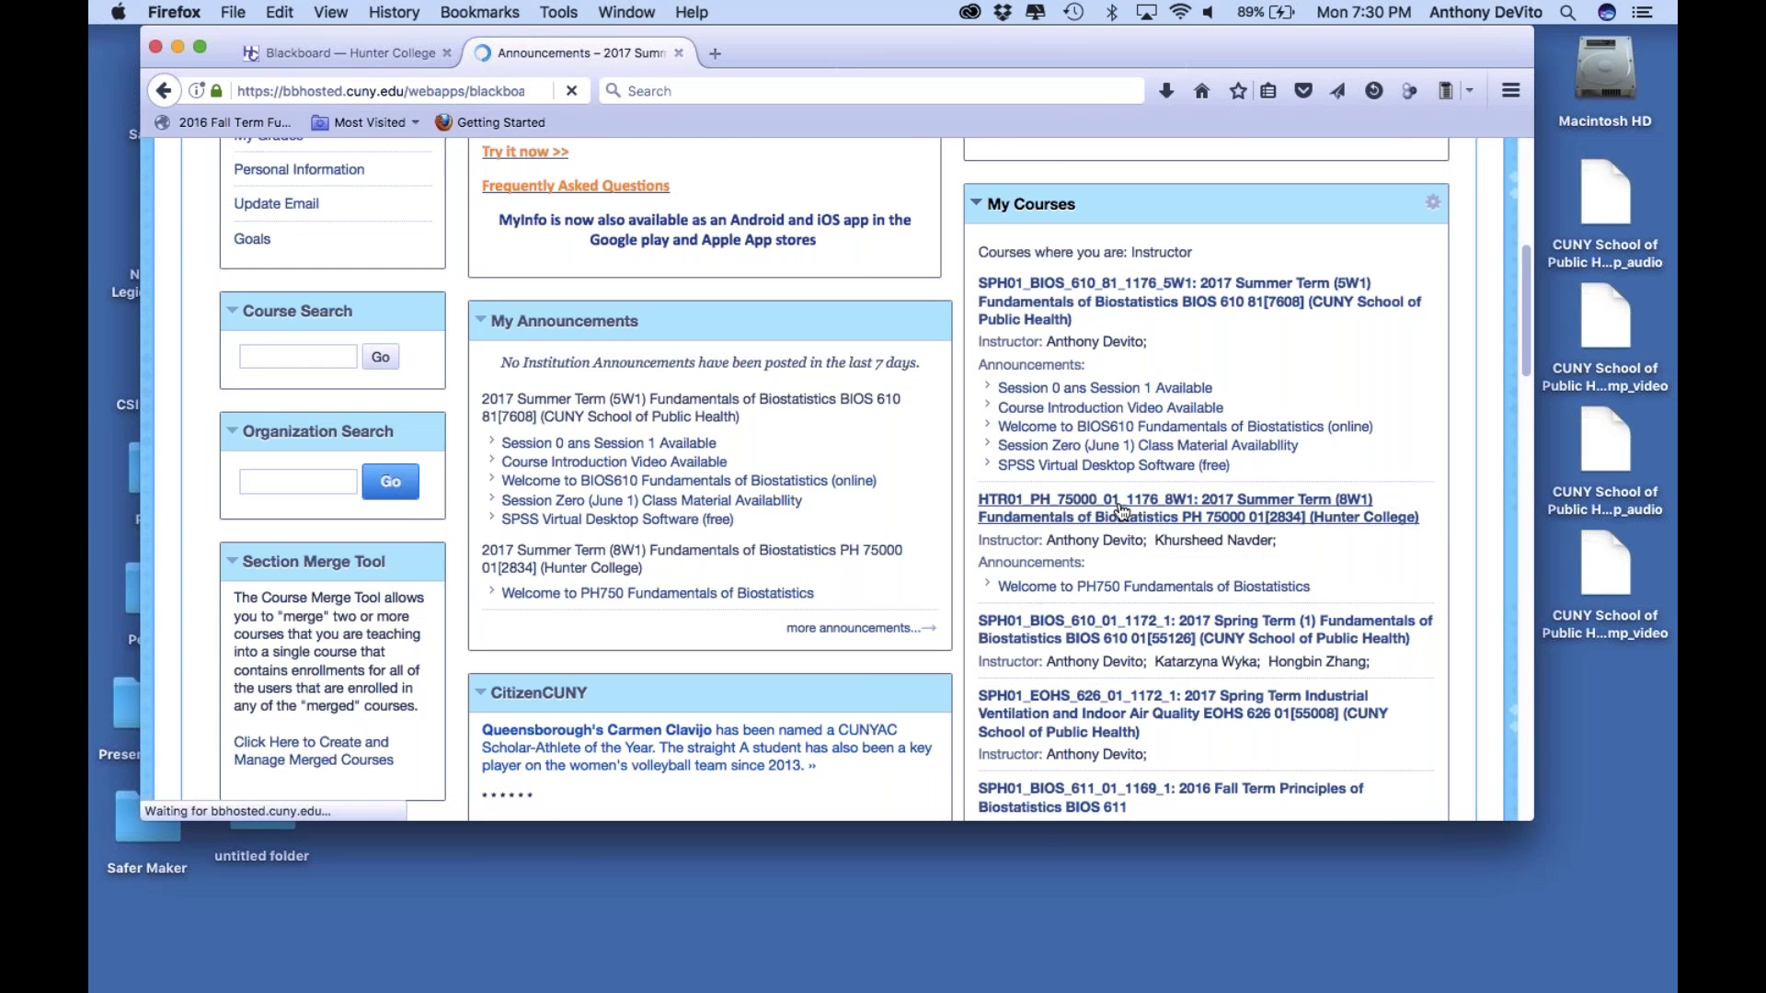
# Review the session dates, attendance rules and topics in the Welcome to PH750 Fundamentals of Biostatistics announcement
pyautogui.scroll(-10, 396, 259)
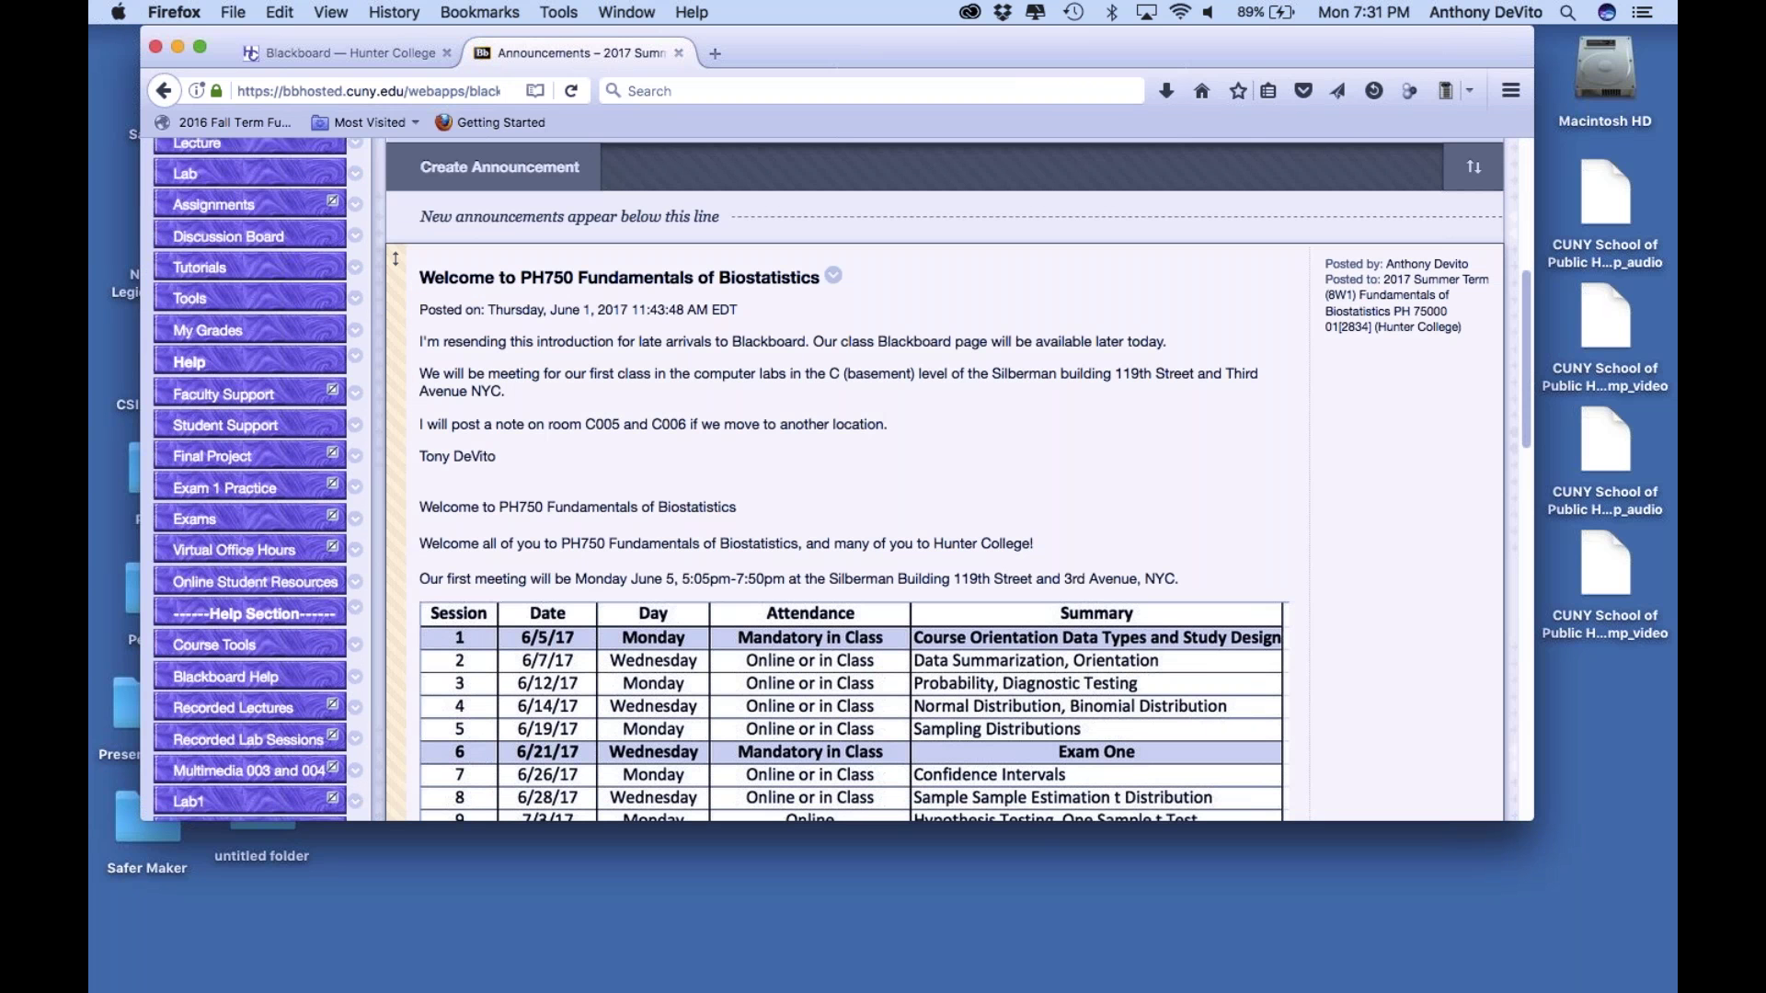
pyautogui.scroll(-5, 1230, 585)
pyautogui.scroll(-1, 1229, 581)
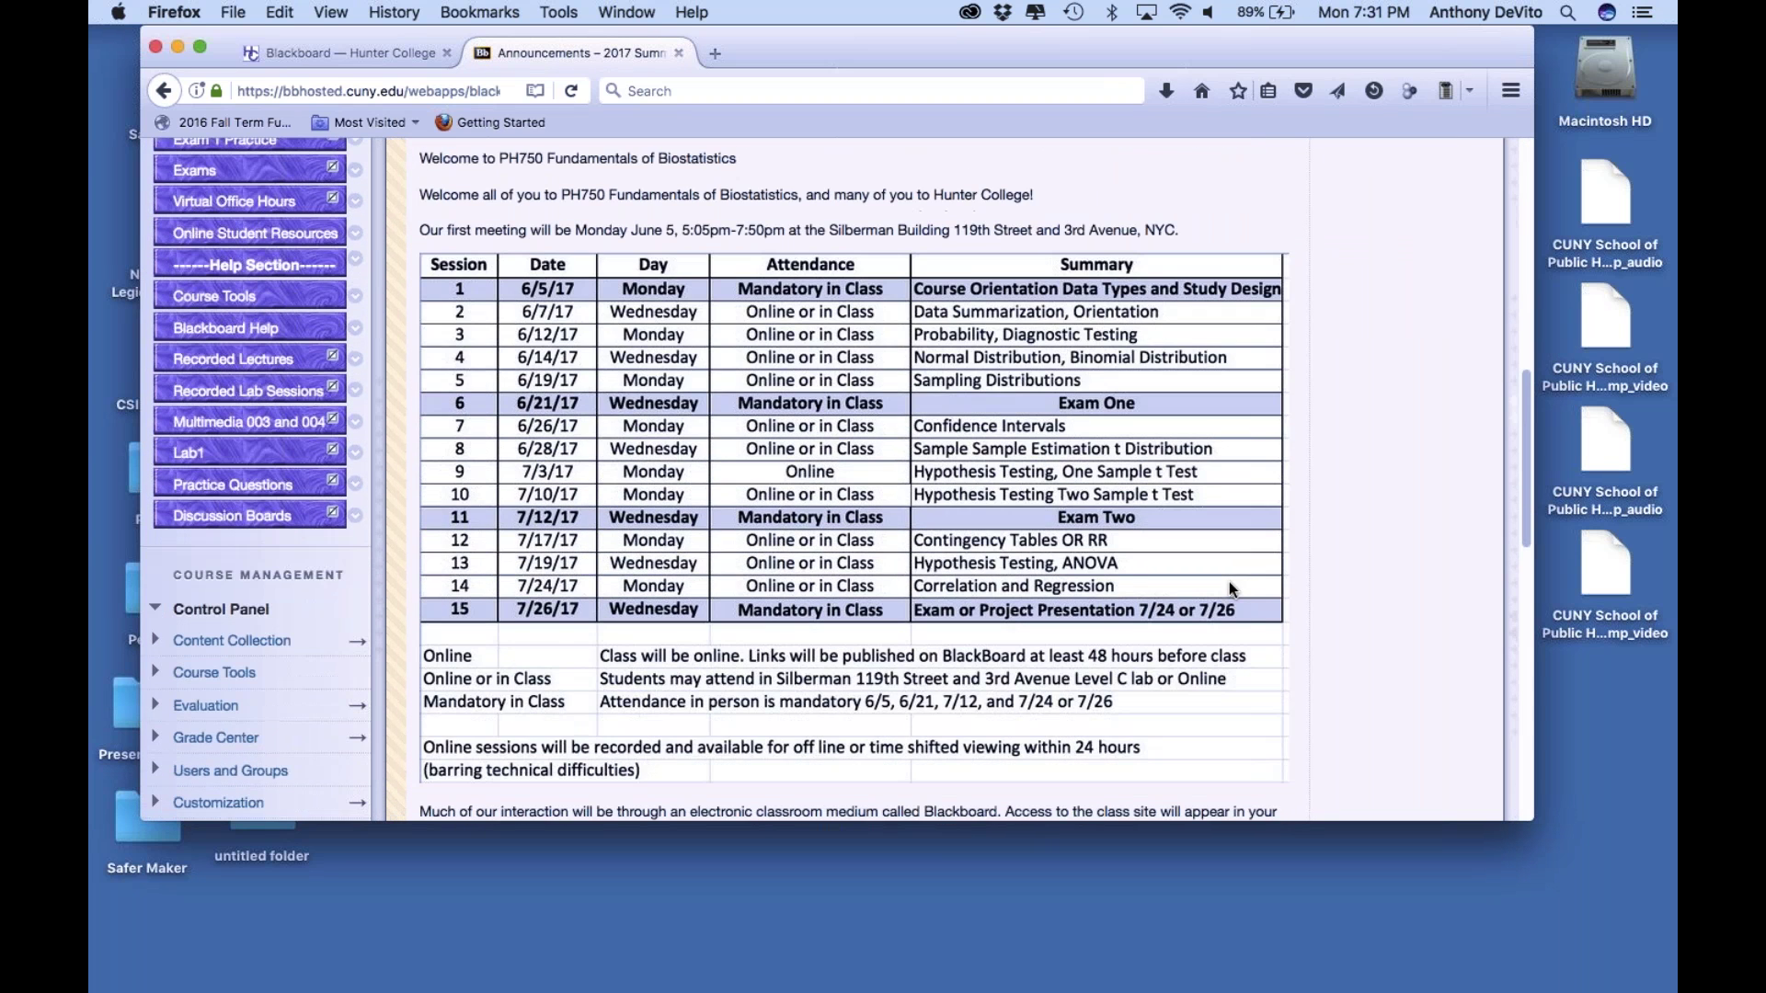
pyautogui.scroll(4, 1229, 581)
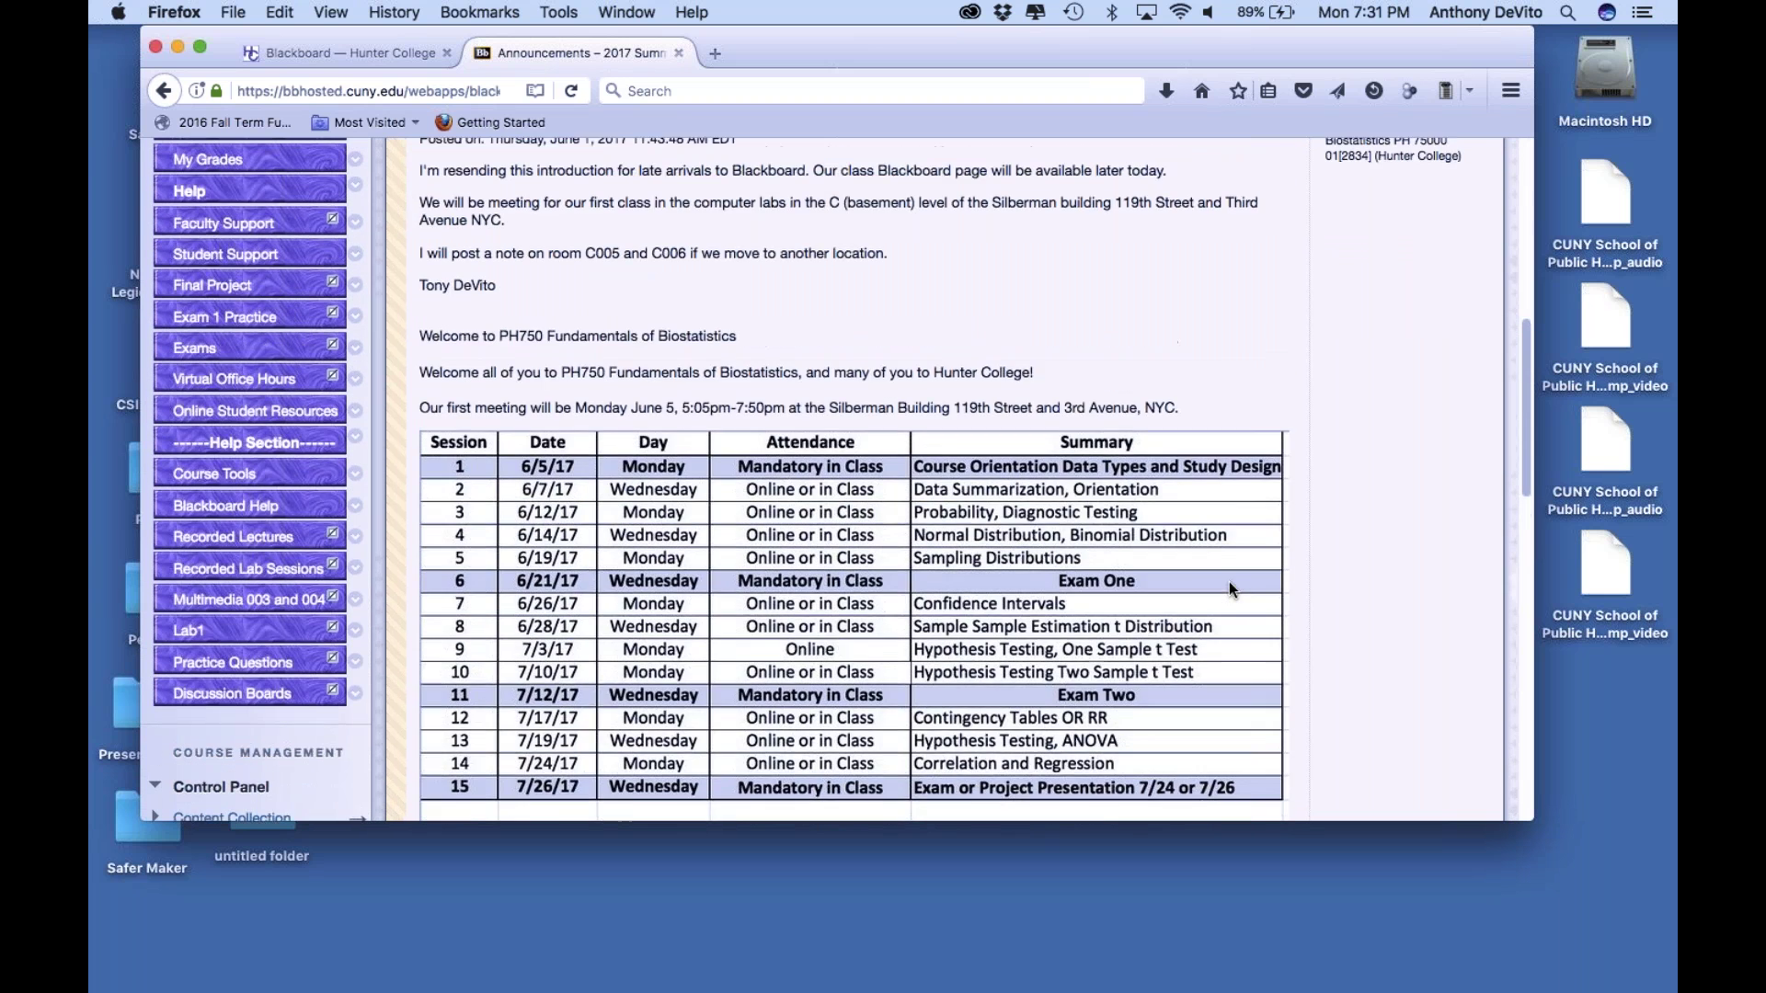
pyautogui.scroll(7, 1229, 581)
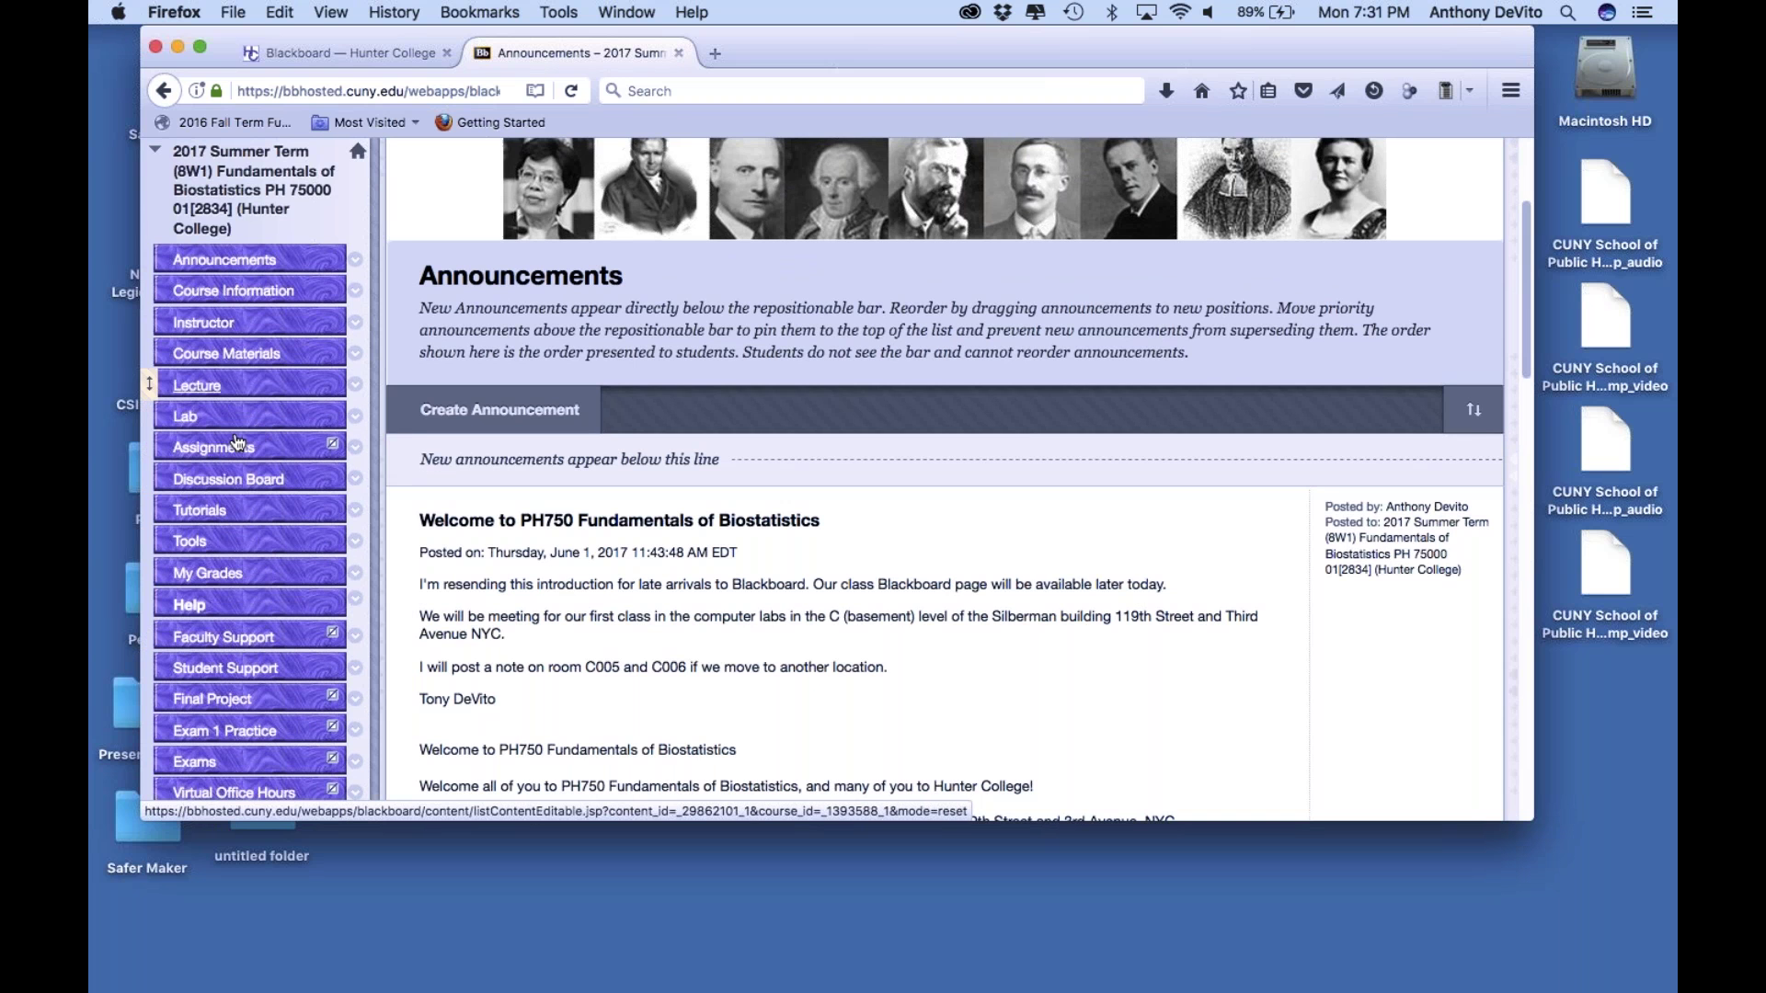
# Open the Lab Session 1 - June 5 2017 folder in the course's Lab area and review its exercise files and video links
pyautogui.scroll(-2, 234, 441)
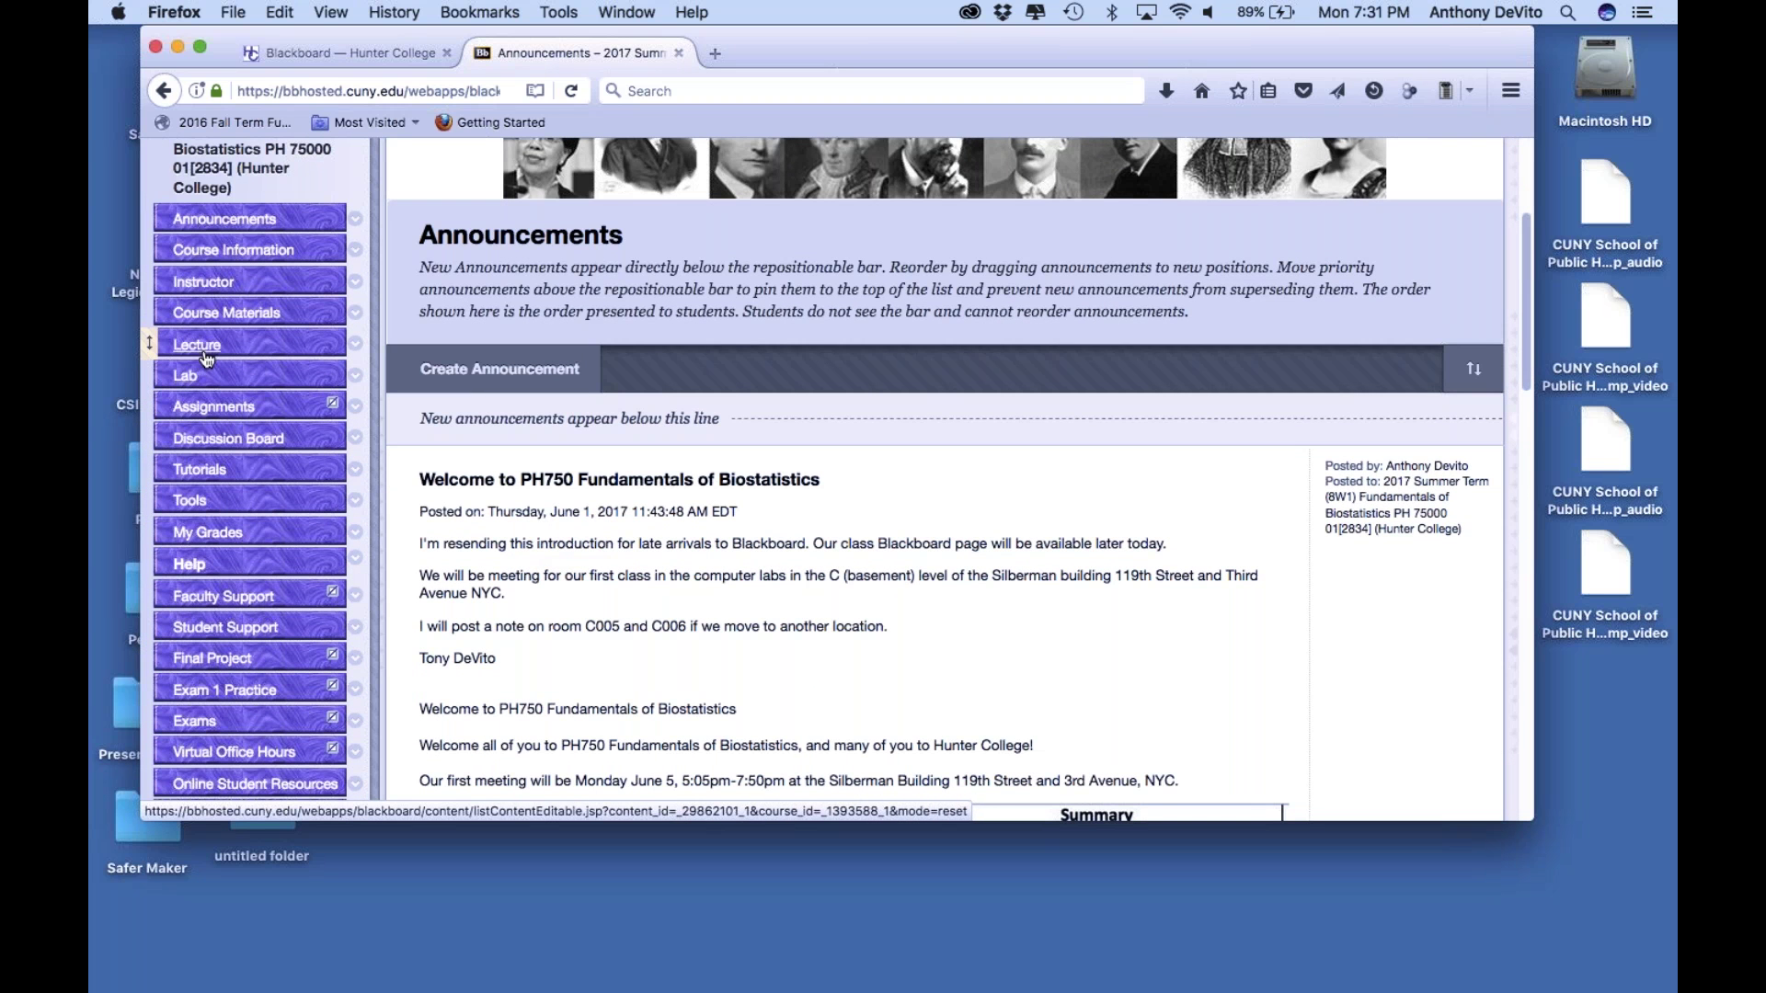
pyautogui.click(184, 377)
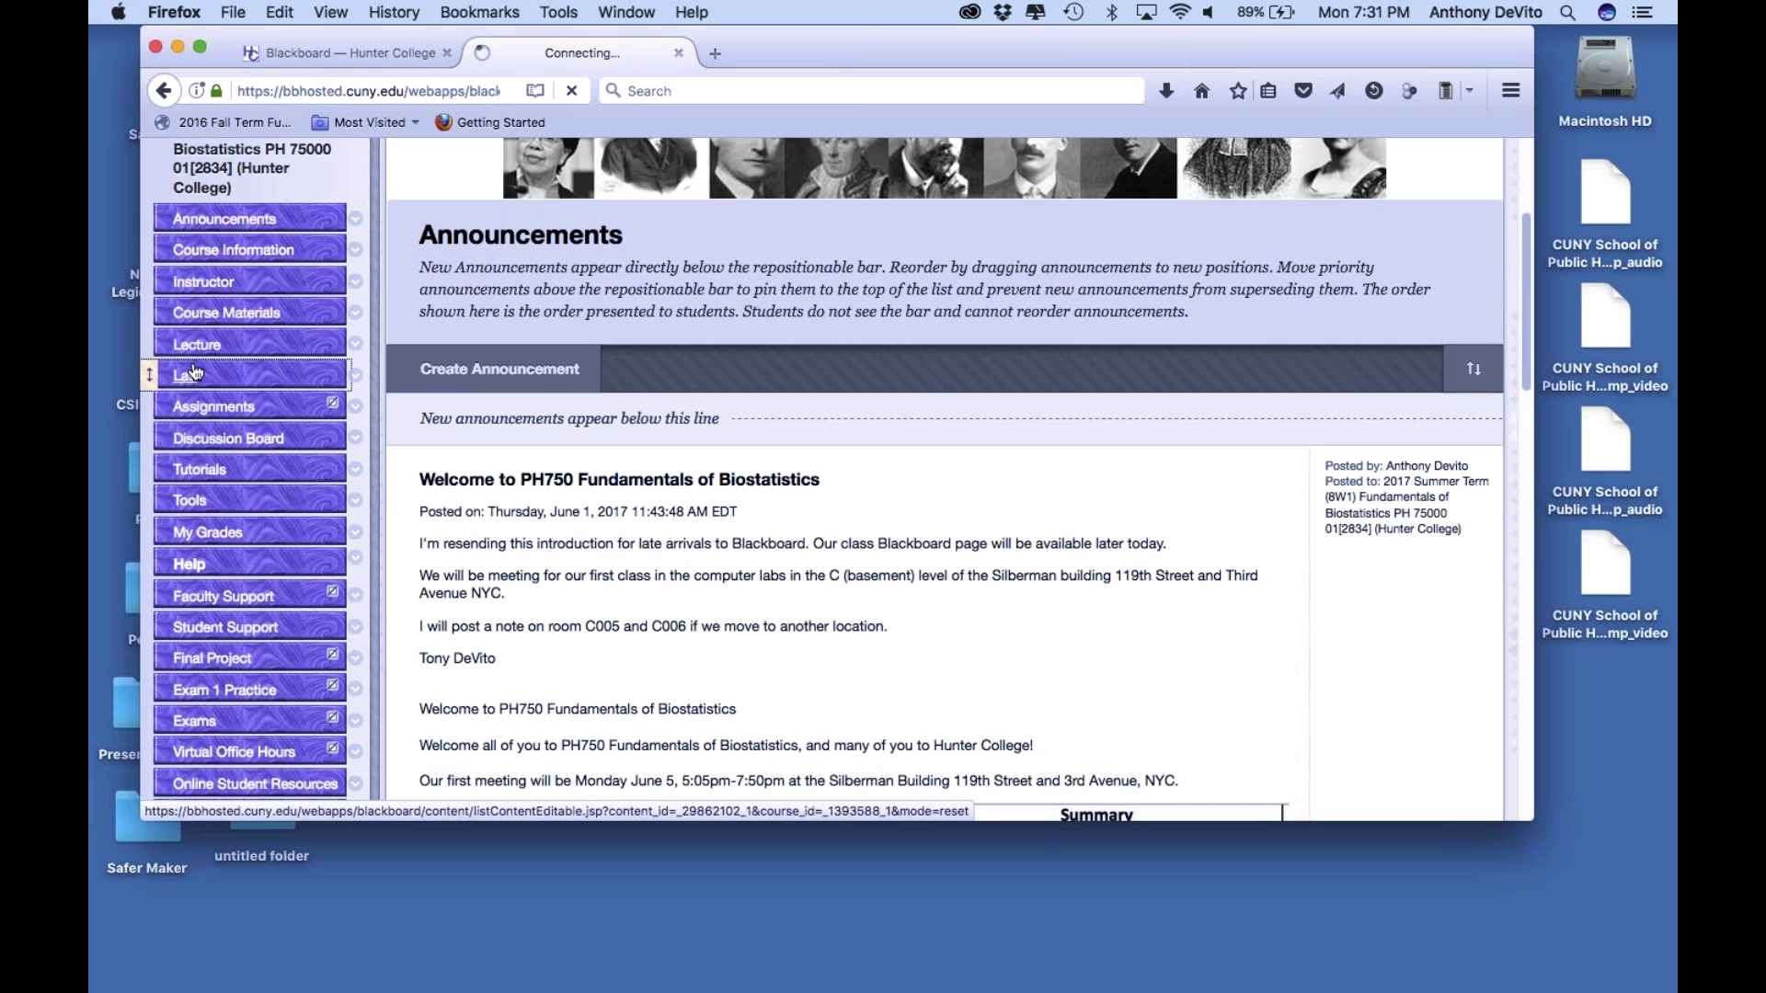
pyautogui.click(478, 397)
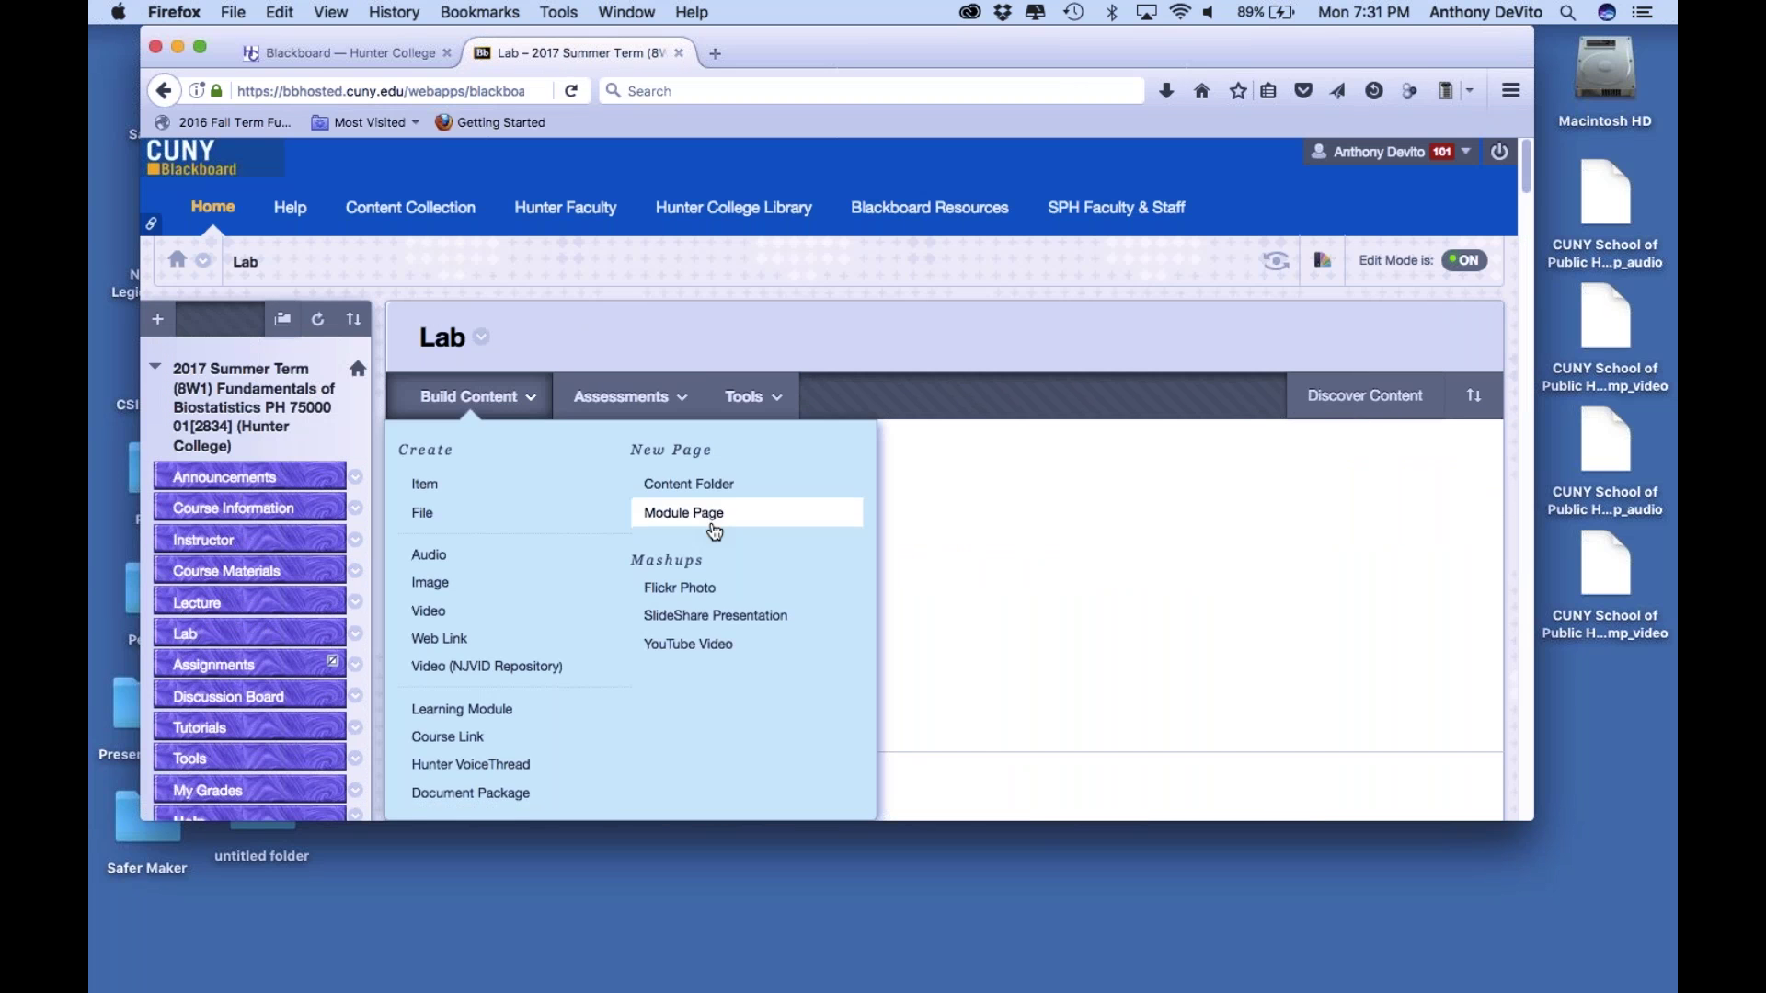
pyautogui.click(531, 462)
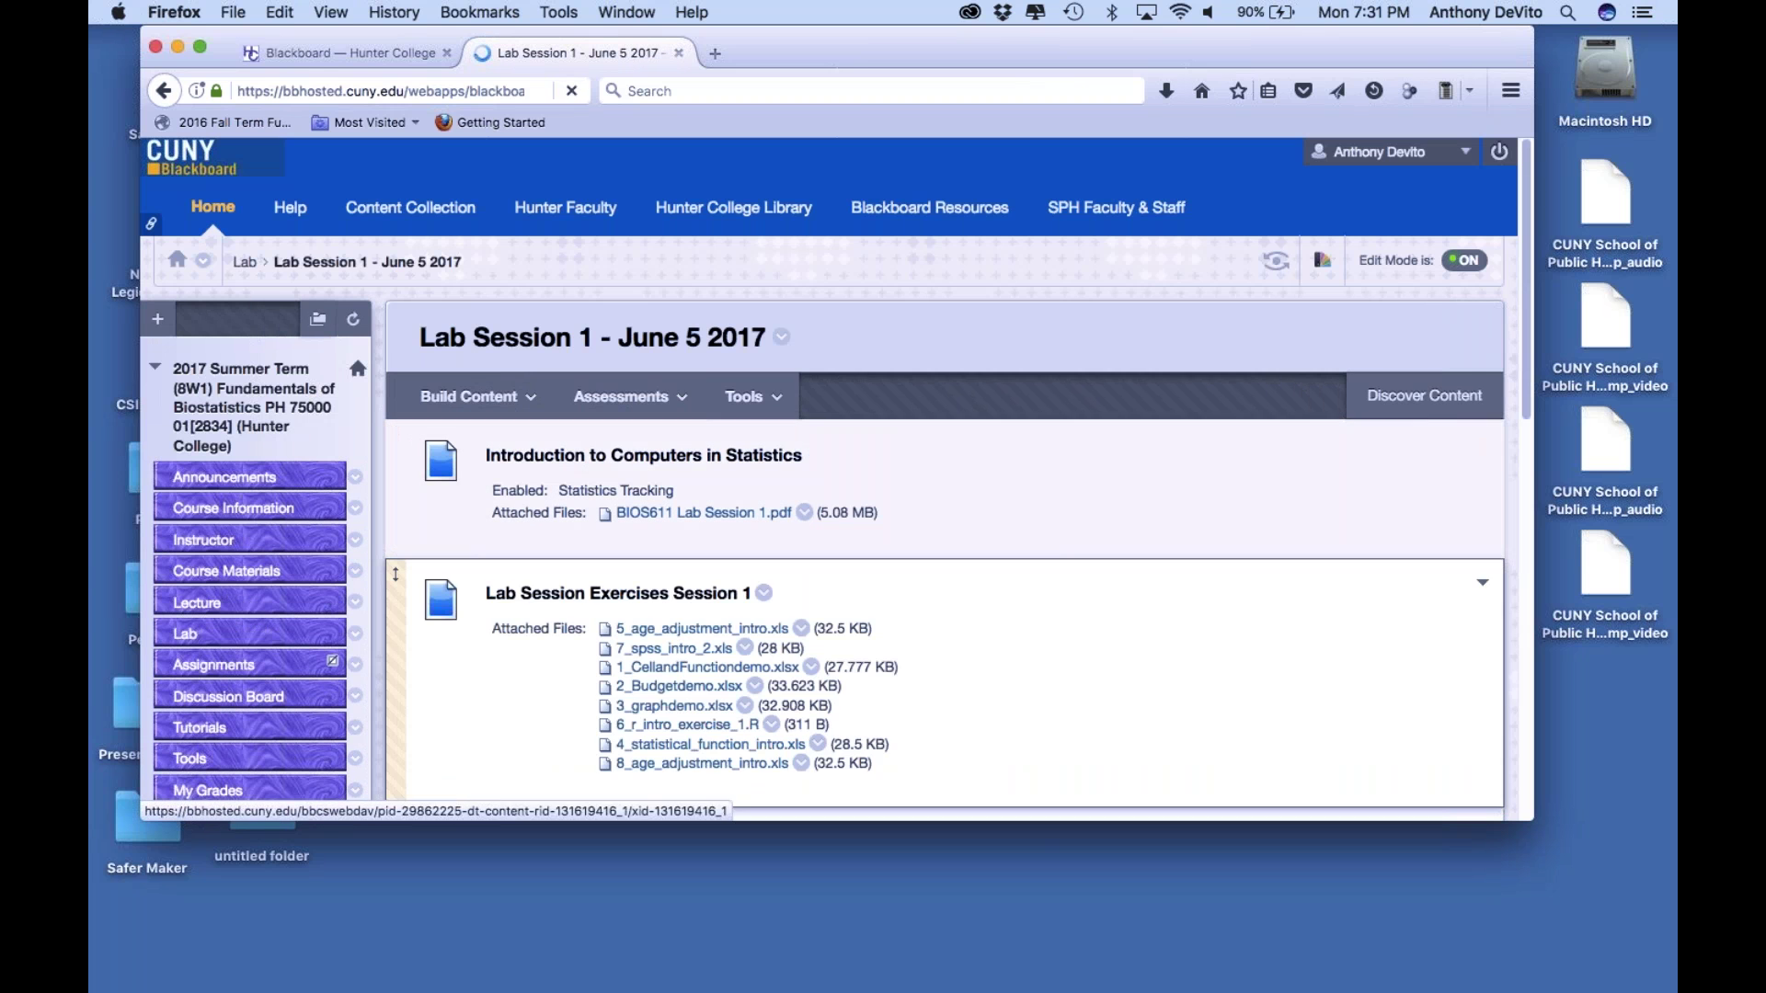
pyautogui.scroll(-15, 827, 478)
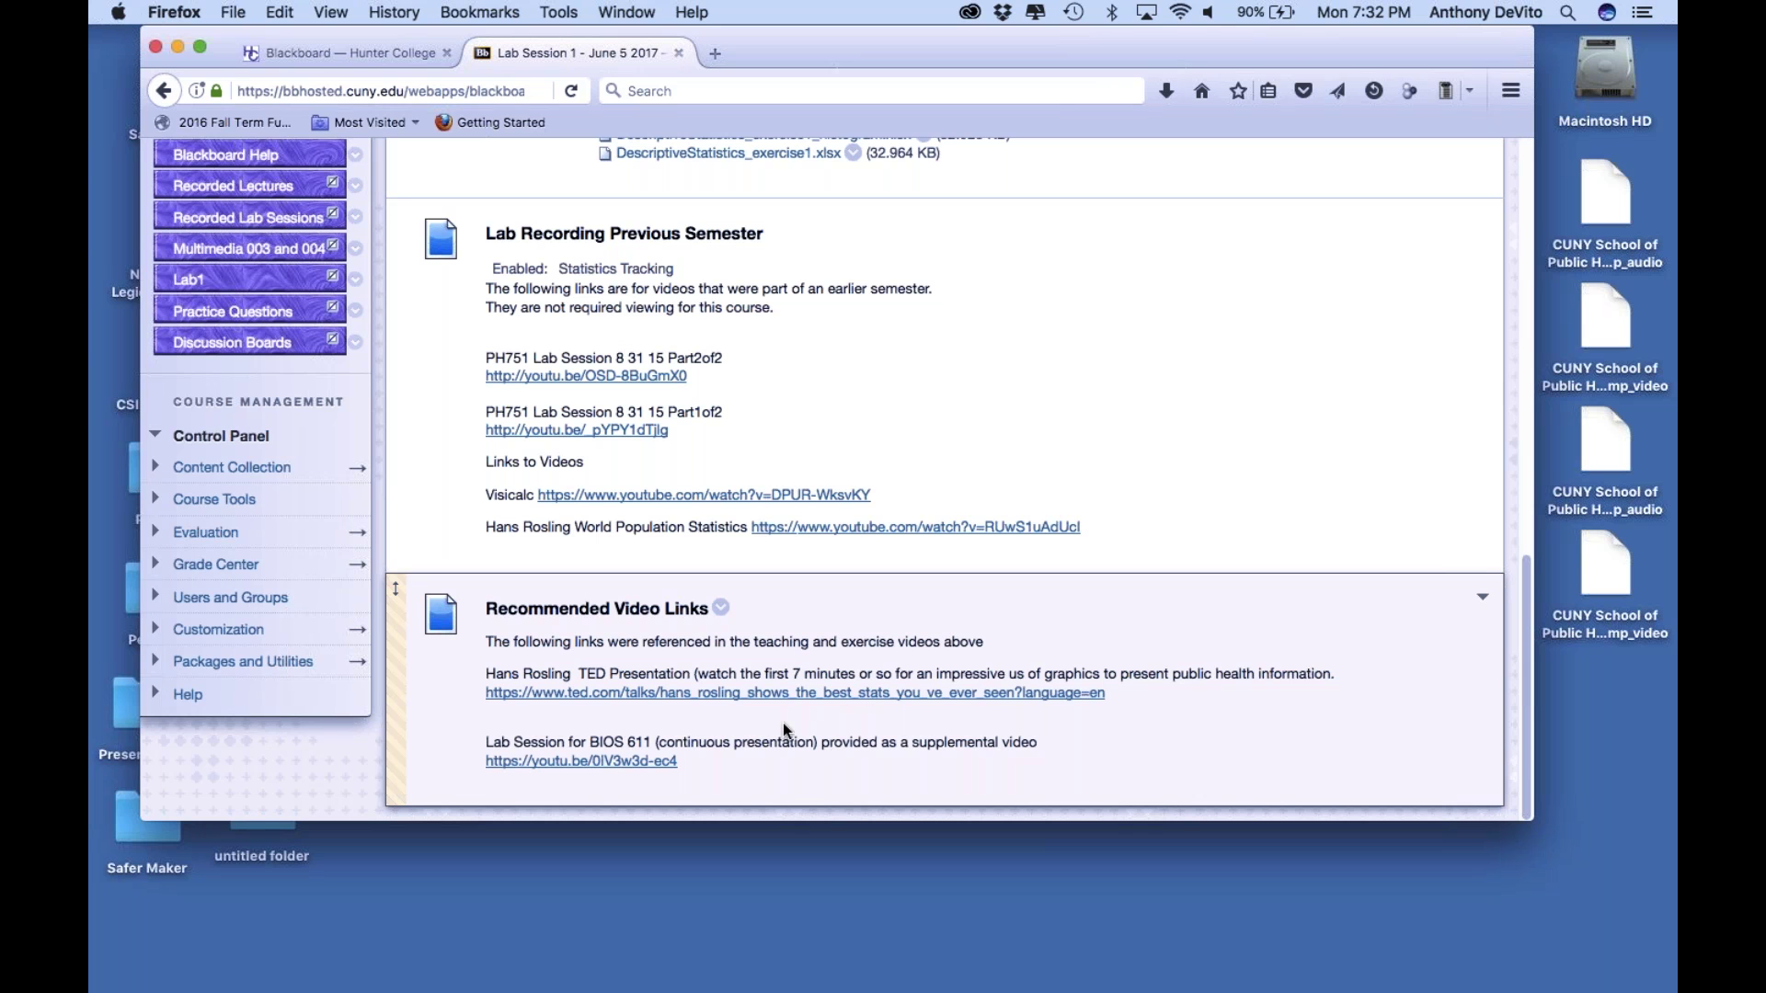
pyautogui.scroll(1, 834, 480)
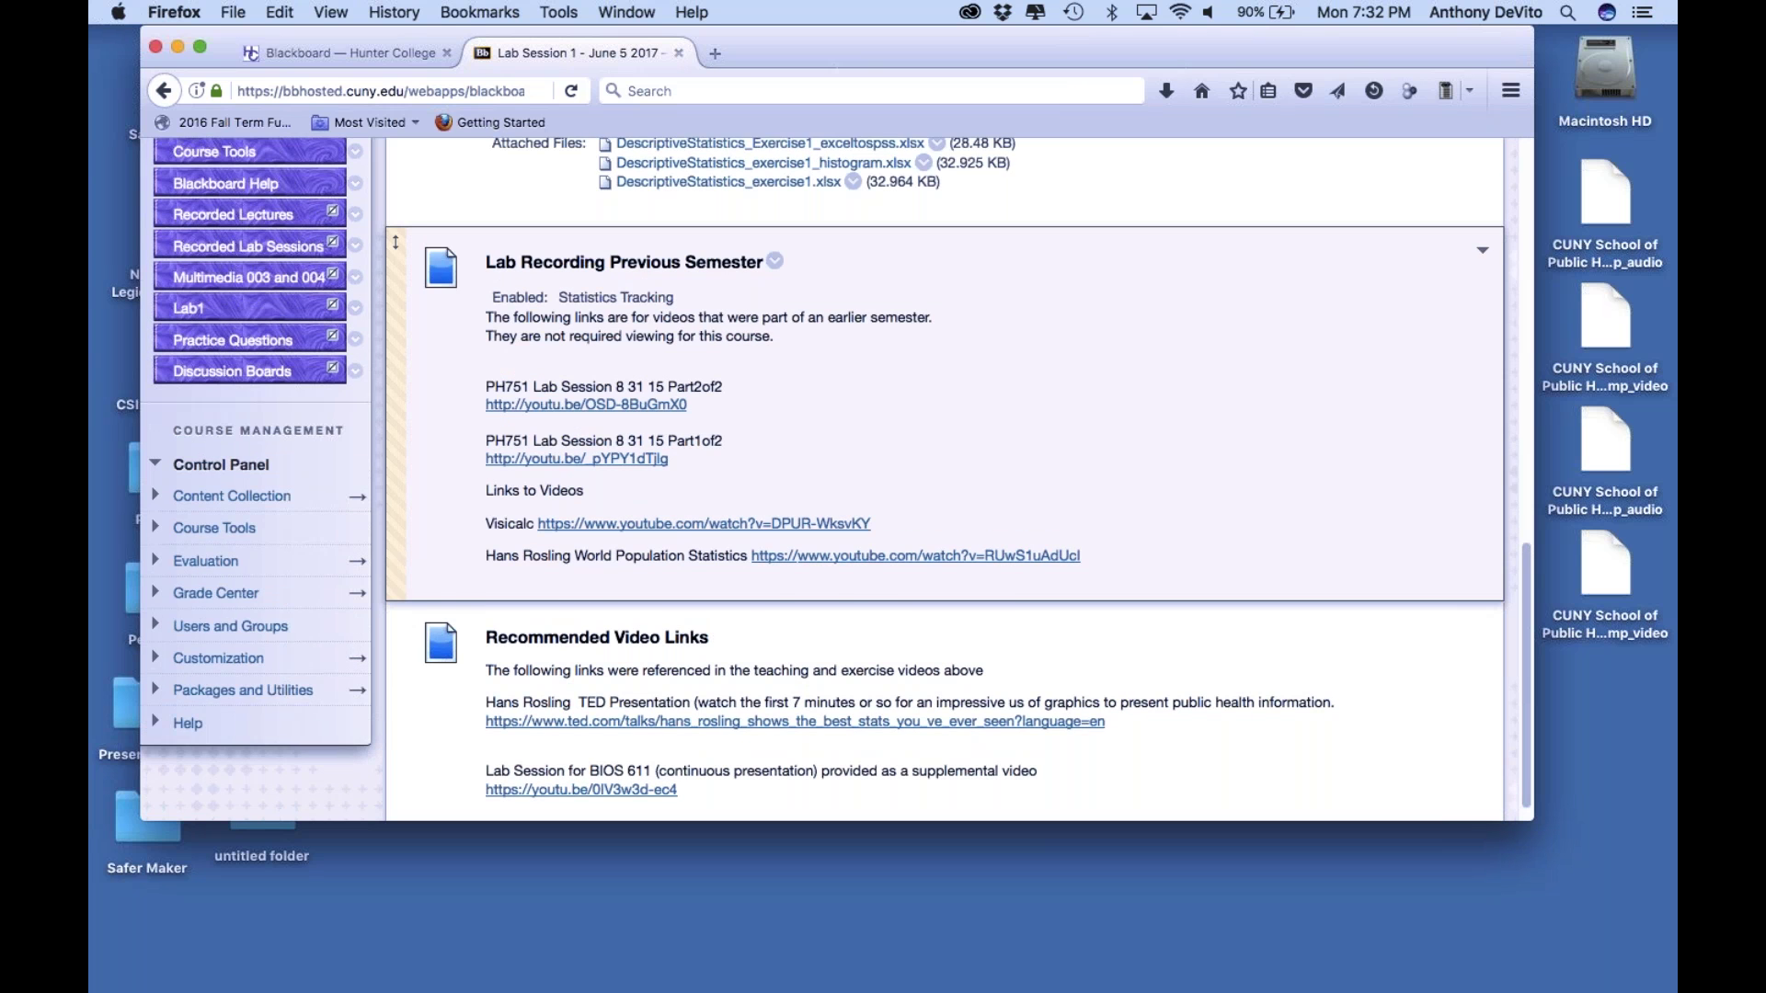
# Open the Session 1 June 5 2017 folder in the course's Lecture area
pyautogui.scroll(10, 396, 242)
pyautogui.scroll(2, 149, 483)
pyautogui.click(193, 397)
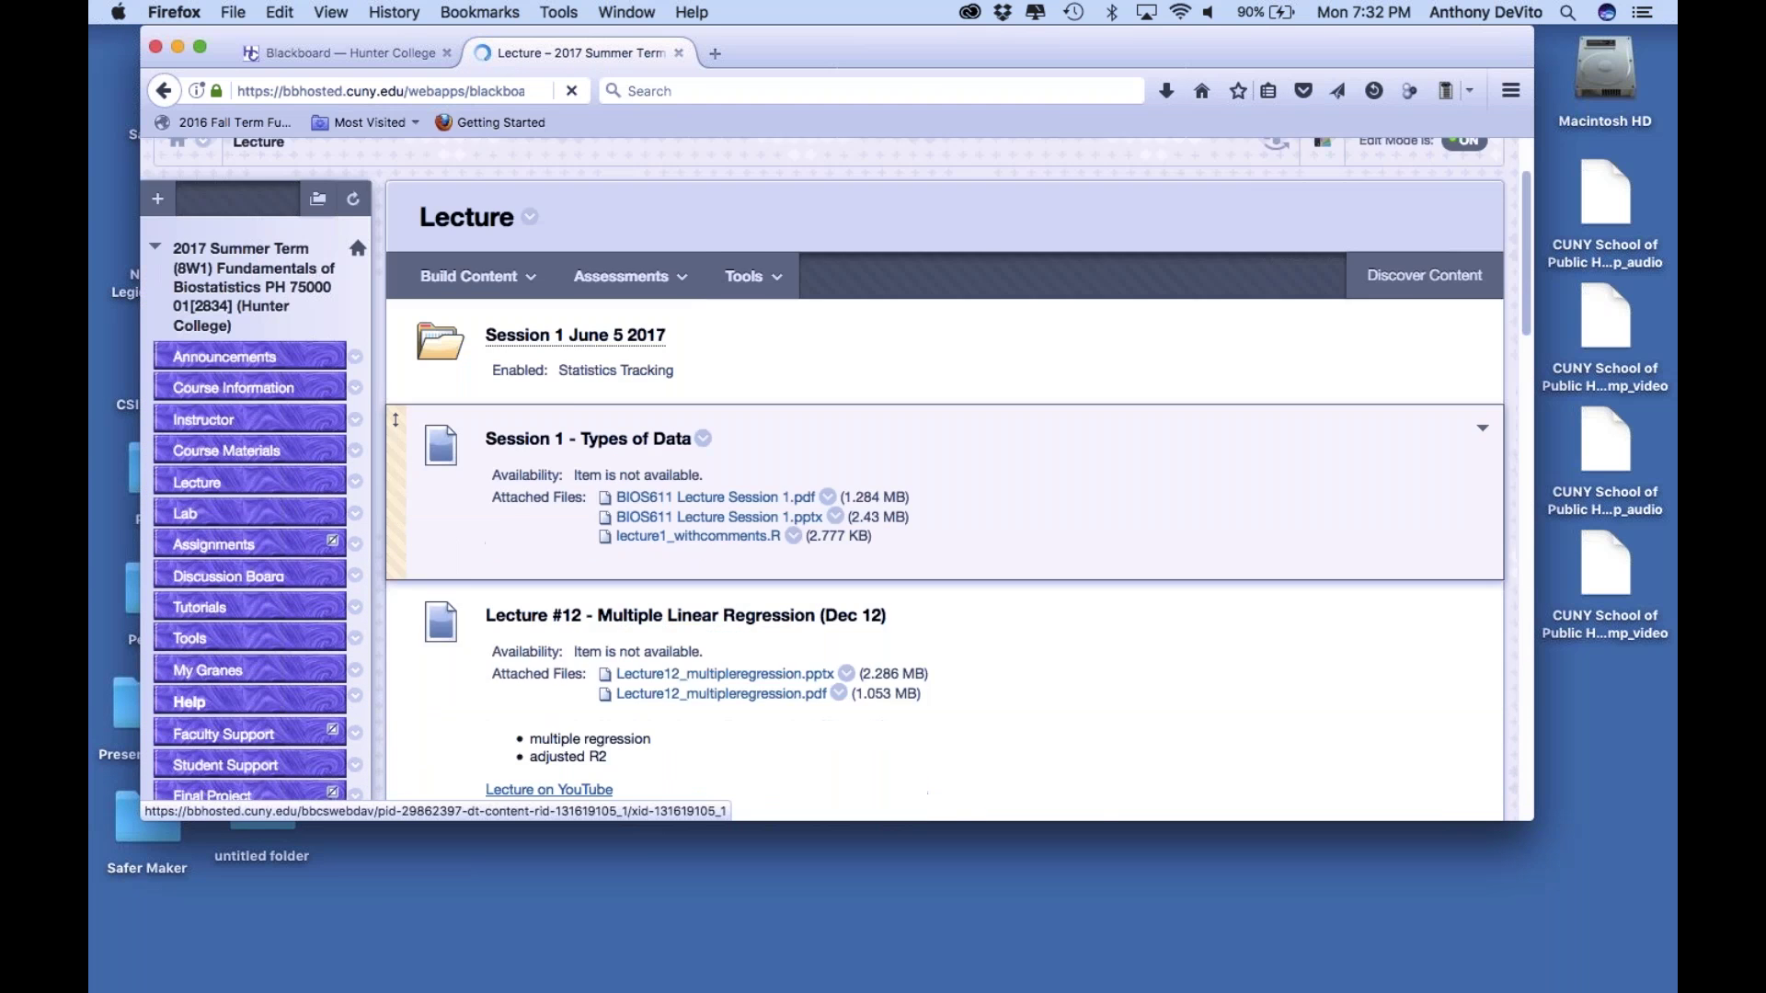
pyautogui.scroll(-3, 828, 551)
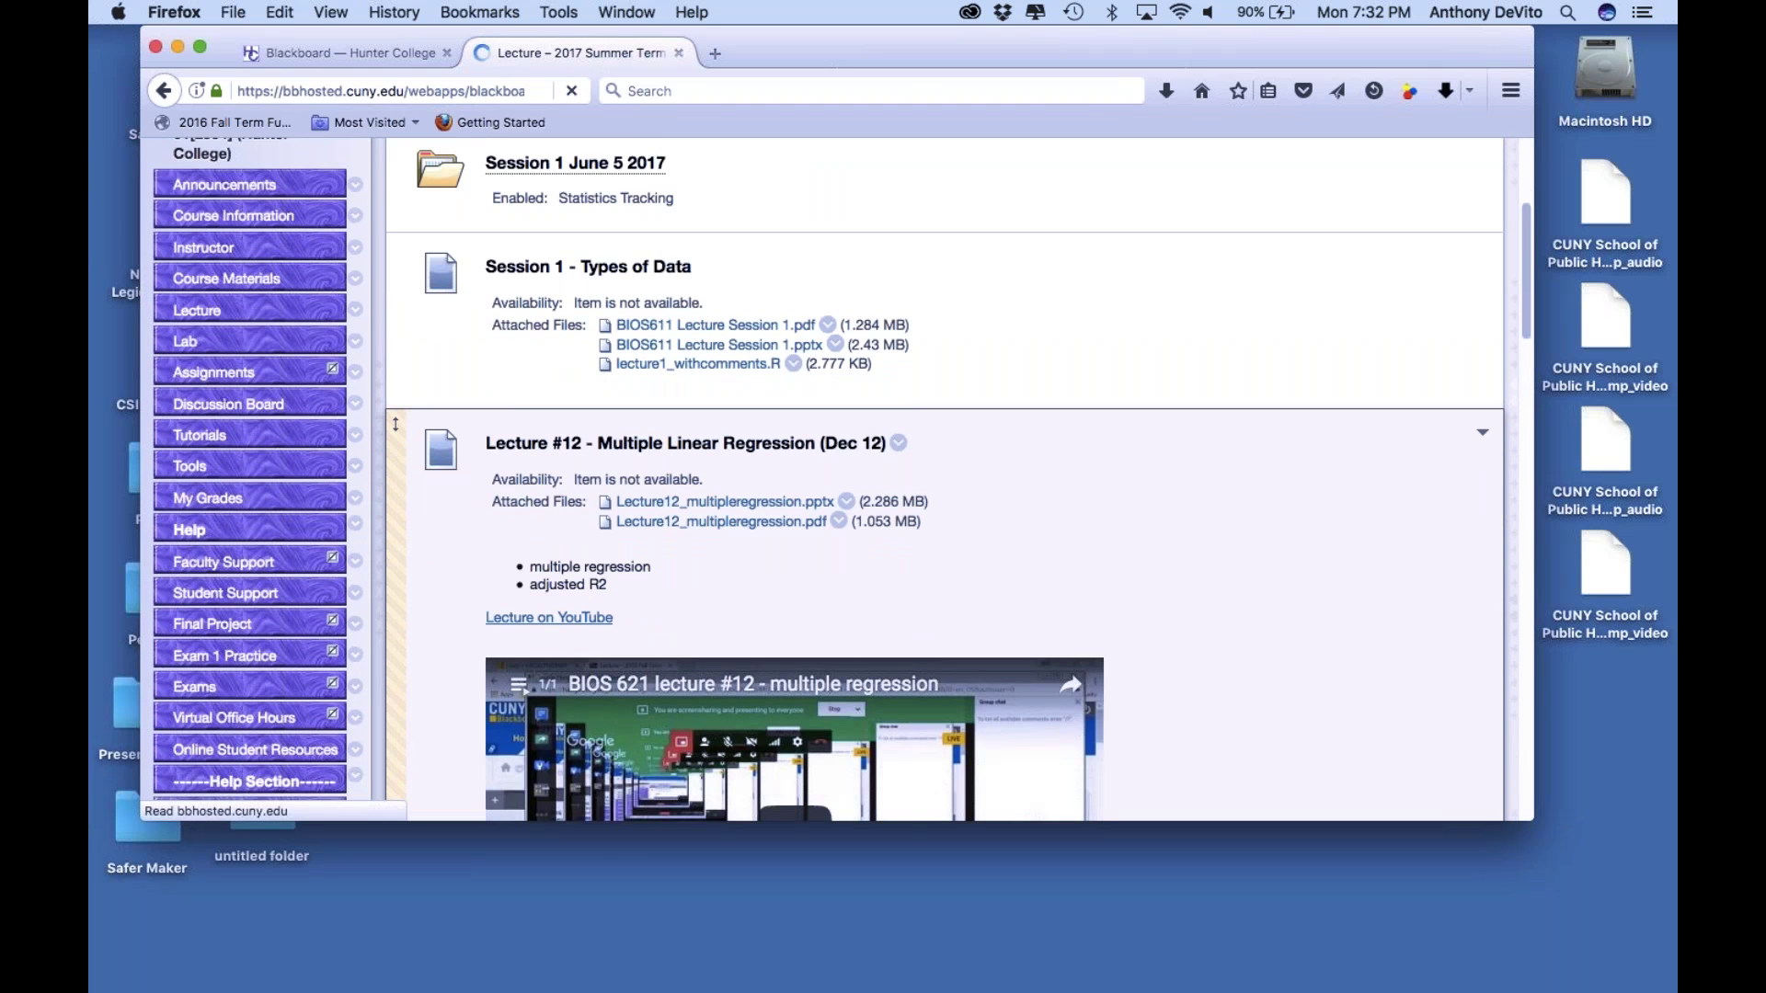
pyautogui.scroll(4, 610, 404)
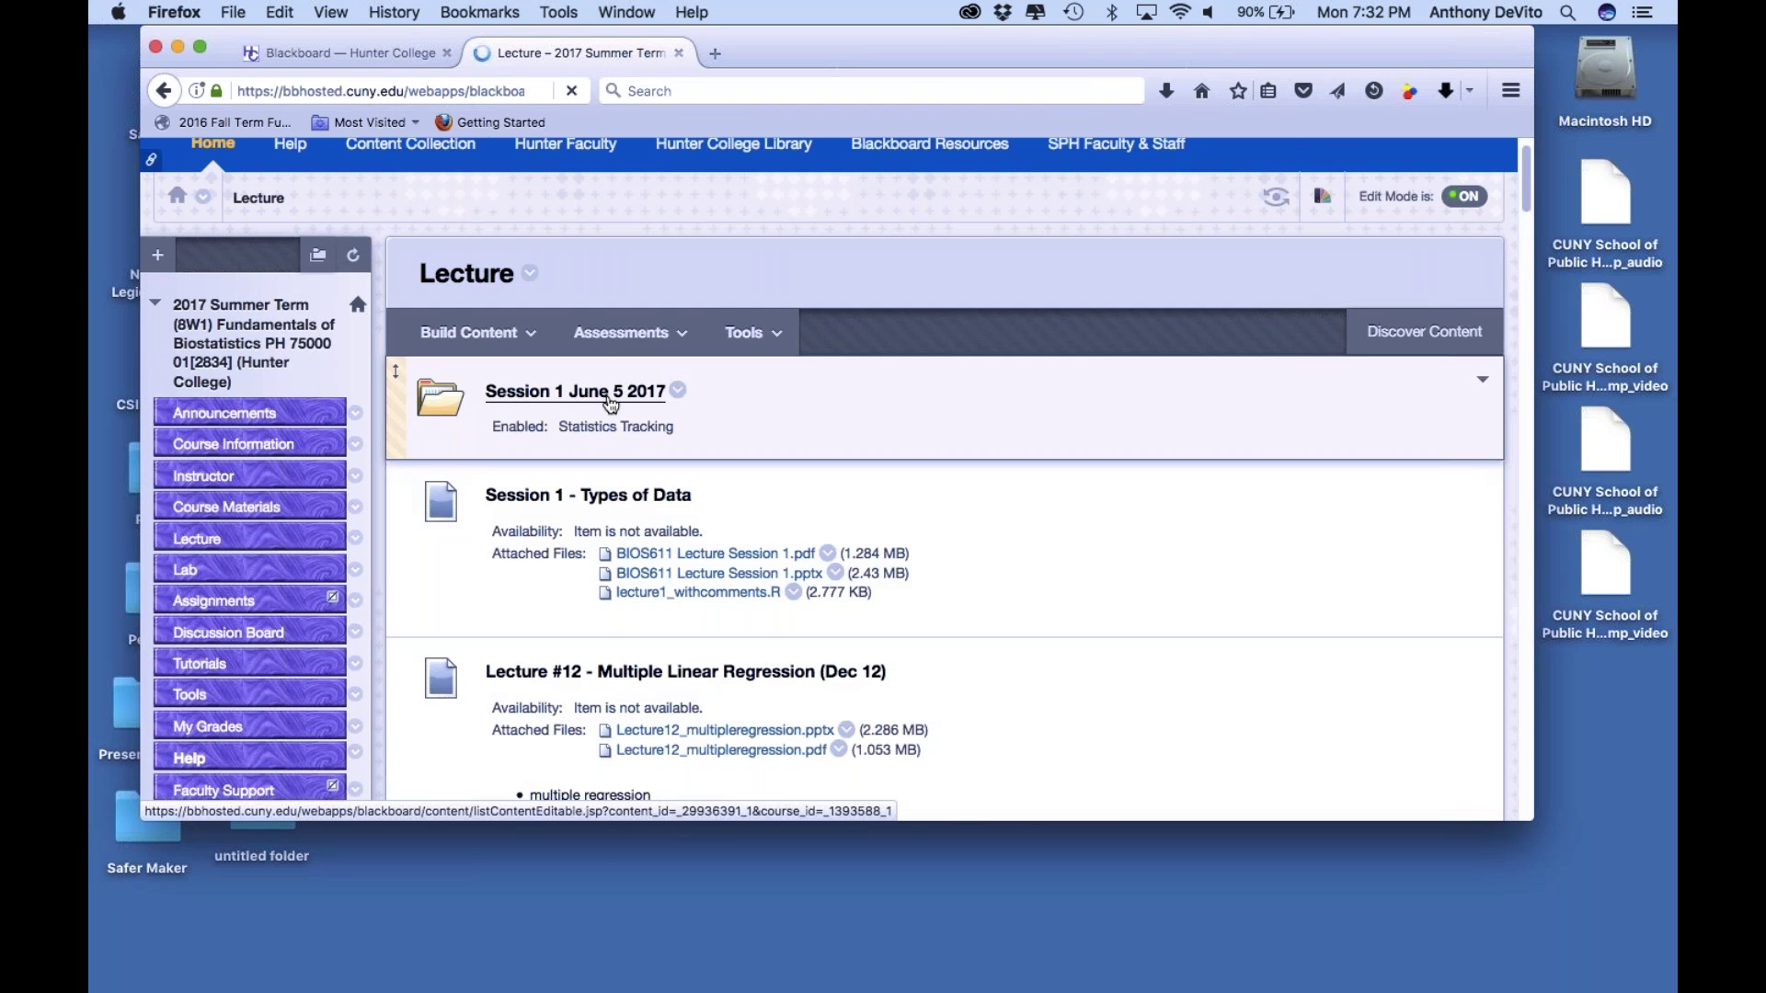
pyautogui.click(610, 404)
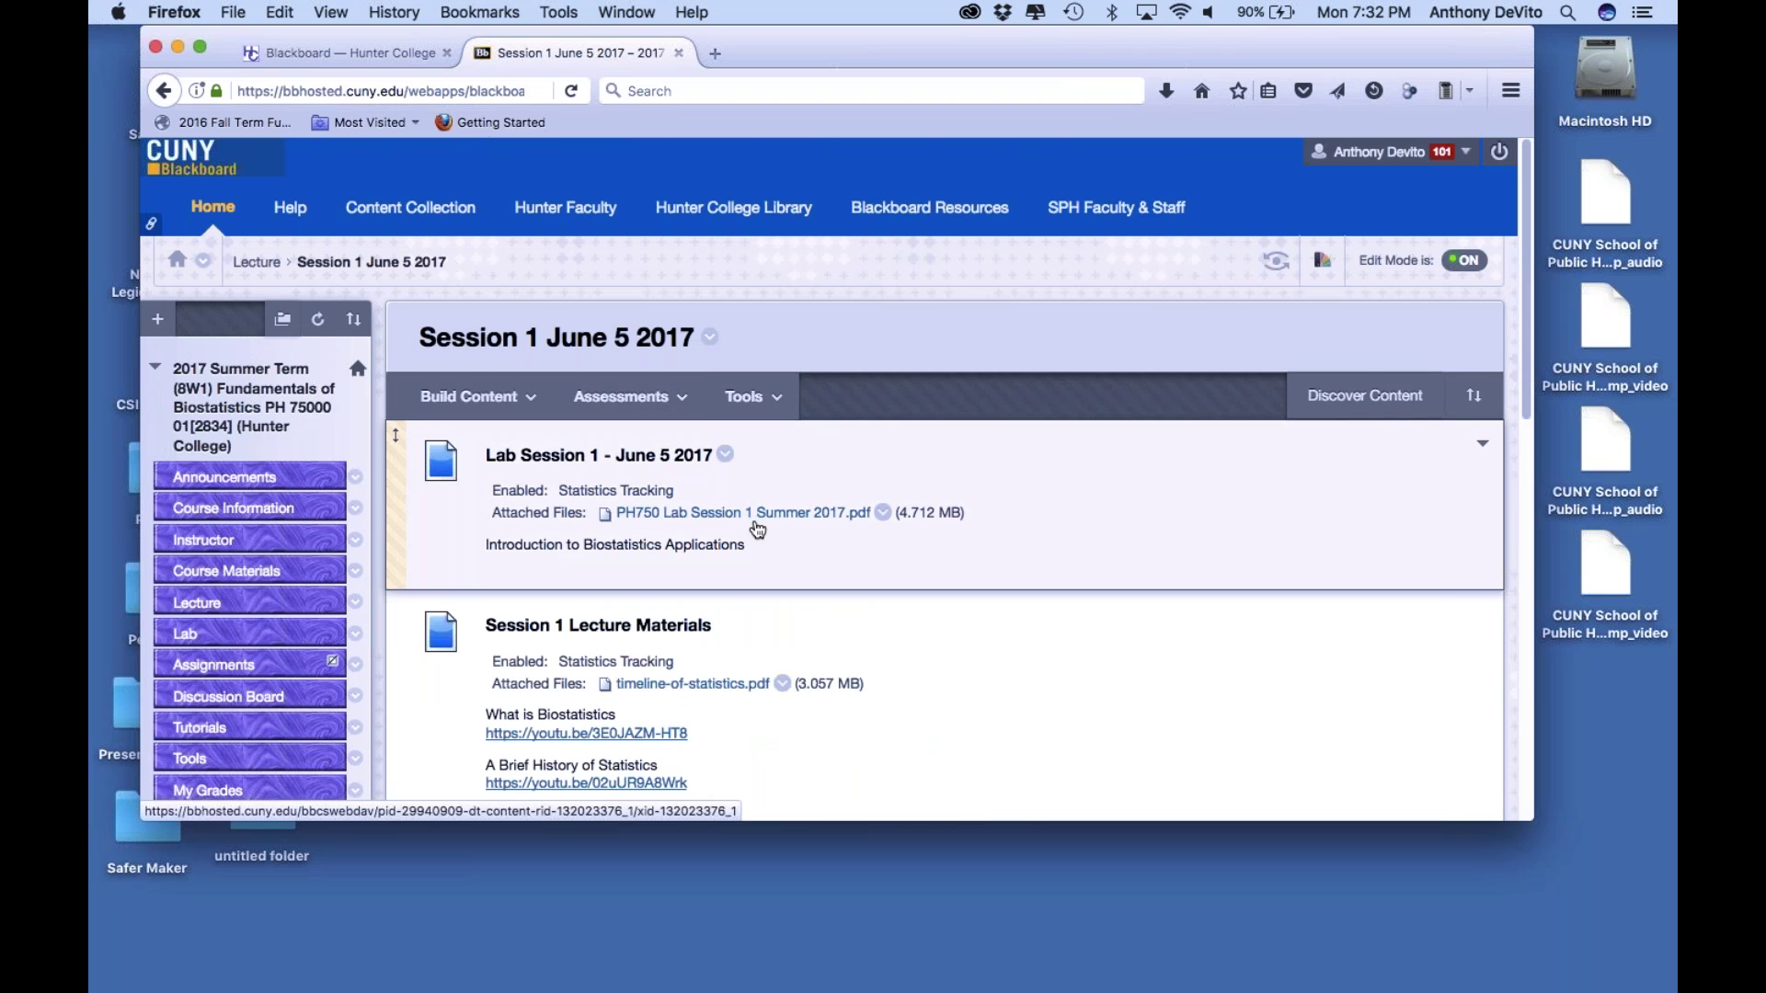
# Look through the Session 1 Lecture Materials and open the Statistics Descriptive and Inferential video link
pyautogui.scroll(-5, 757, 528)
pyautogui.scroll(-1, 834, 480)
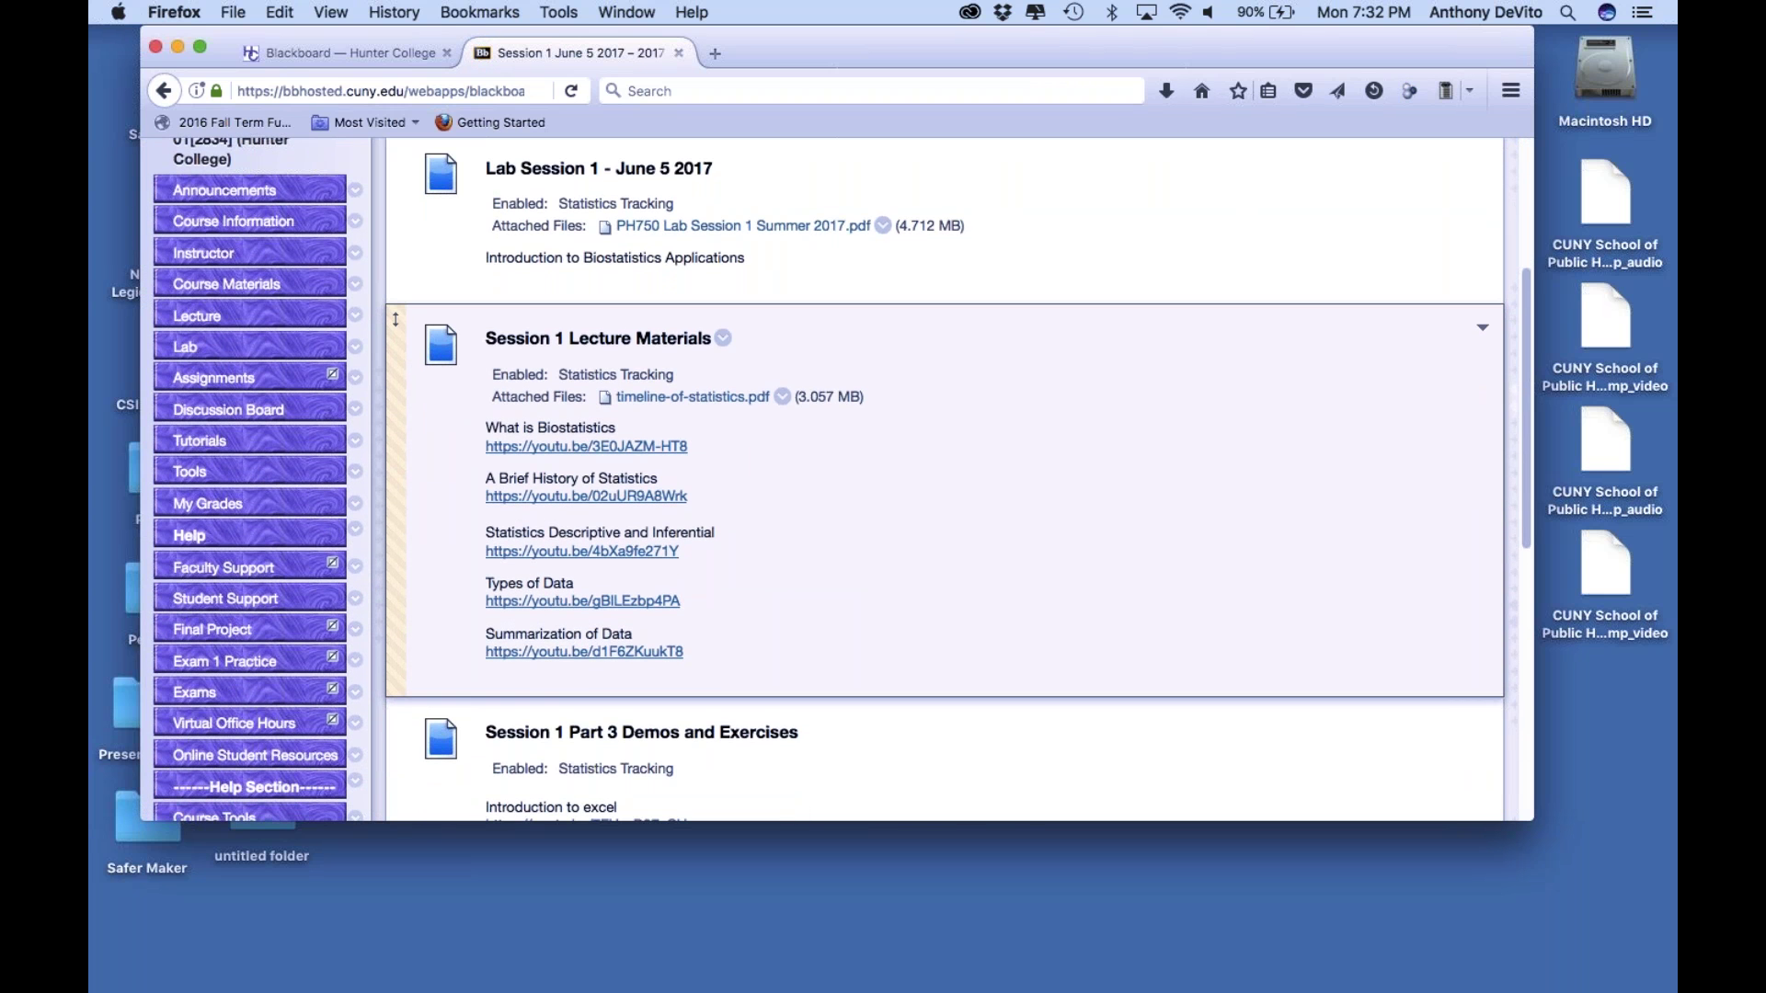
pyautogui.scroll(-1, 835, 480)
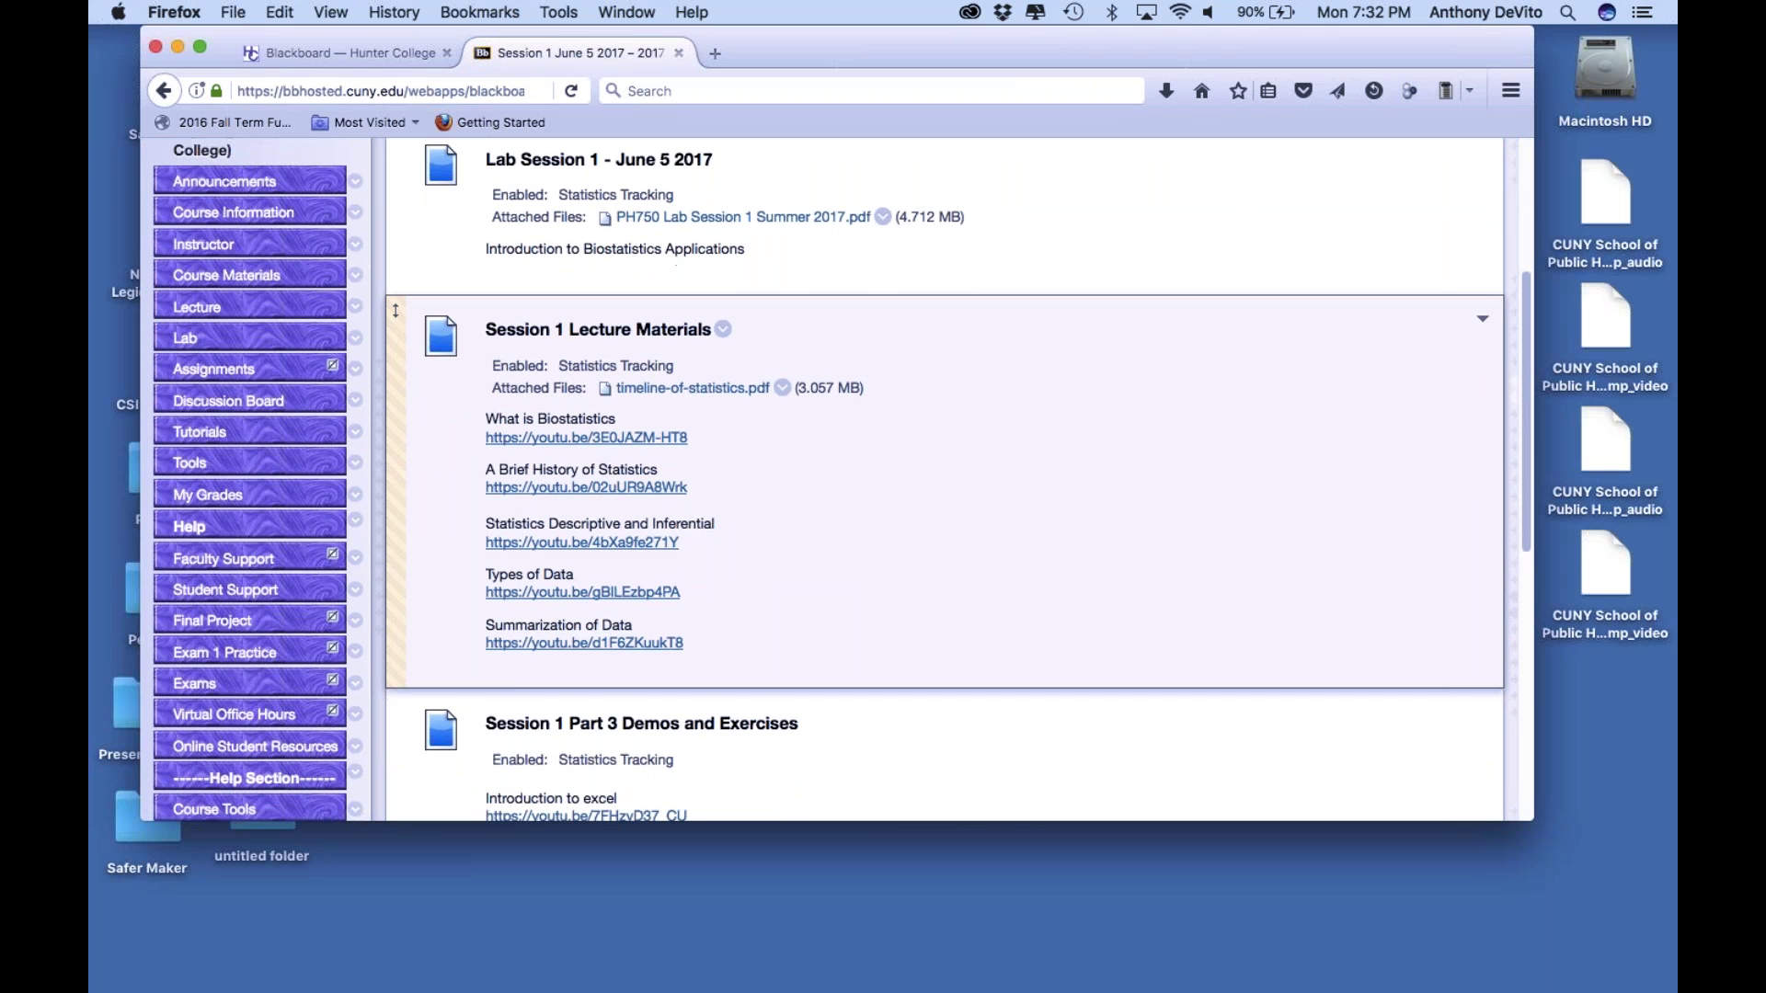
pyautogui.scroll(-3, 834, 480)
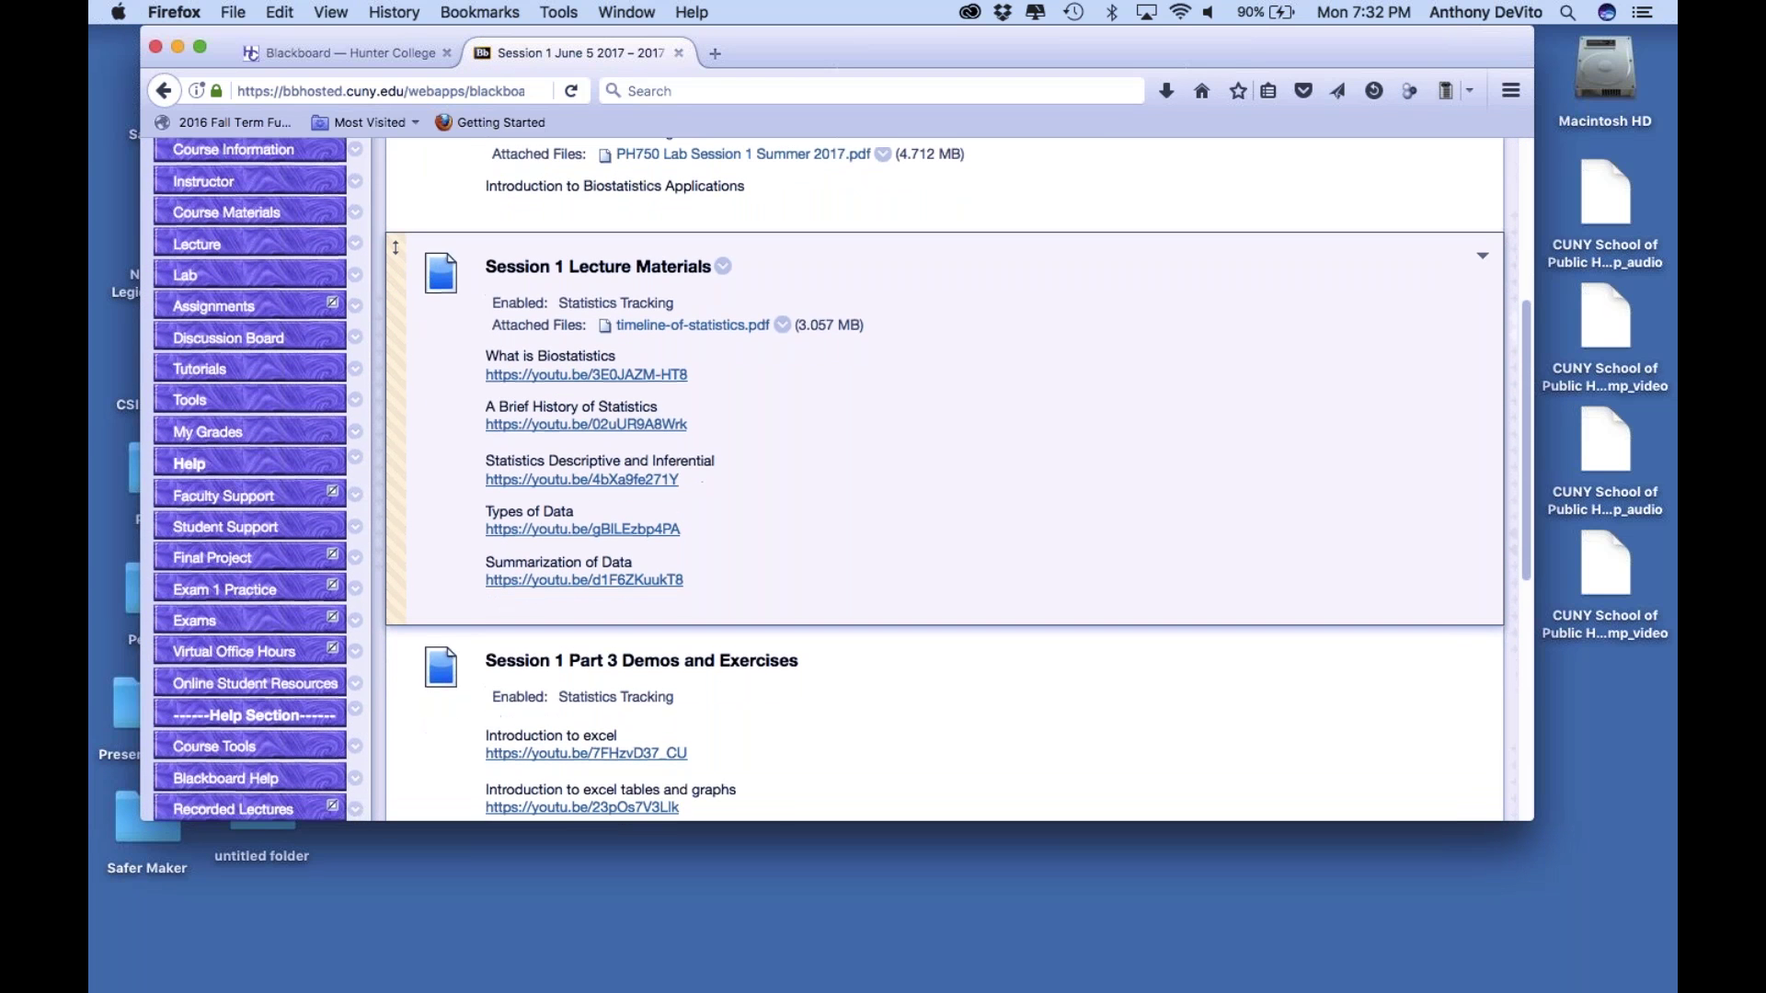
pyautogui.scroll(-1, 740, 489)
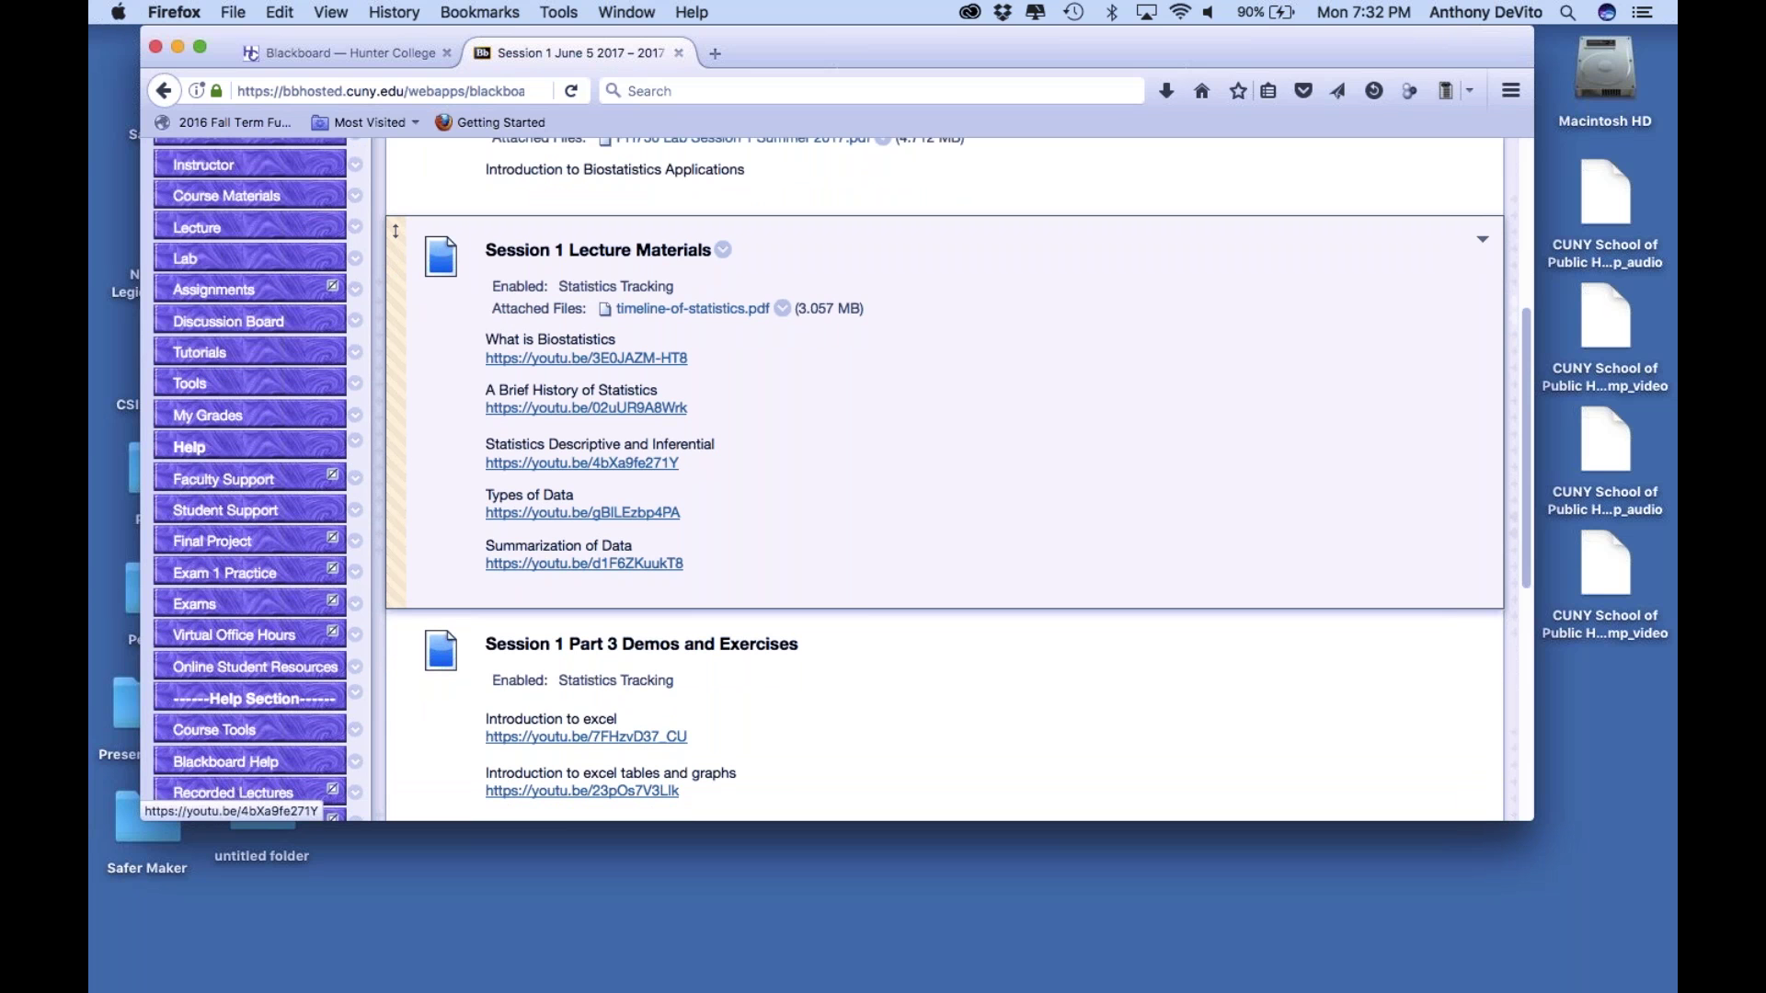
pyautogui.click(584, 464)
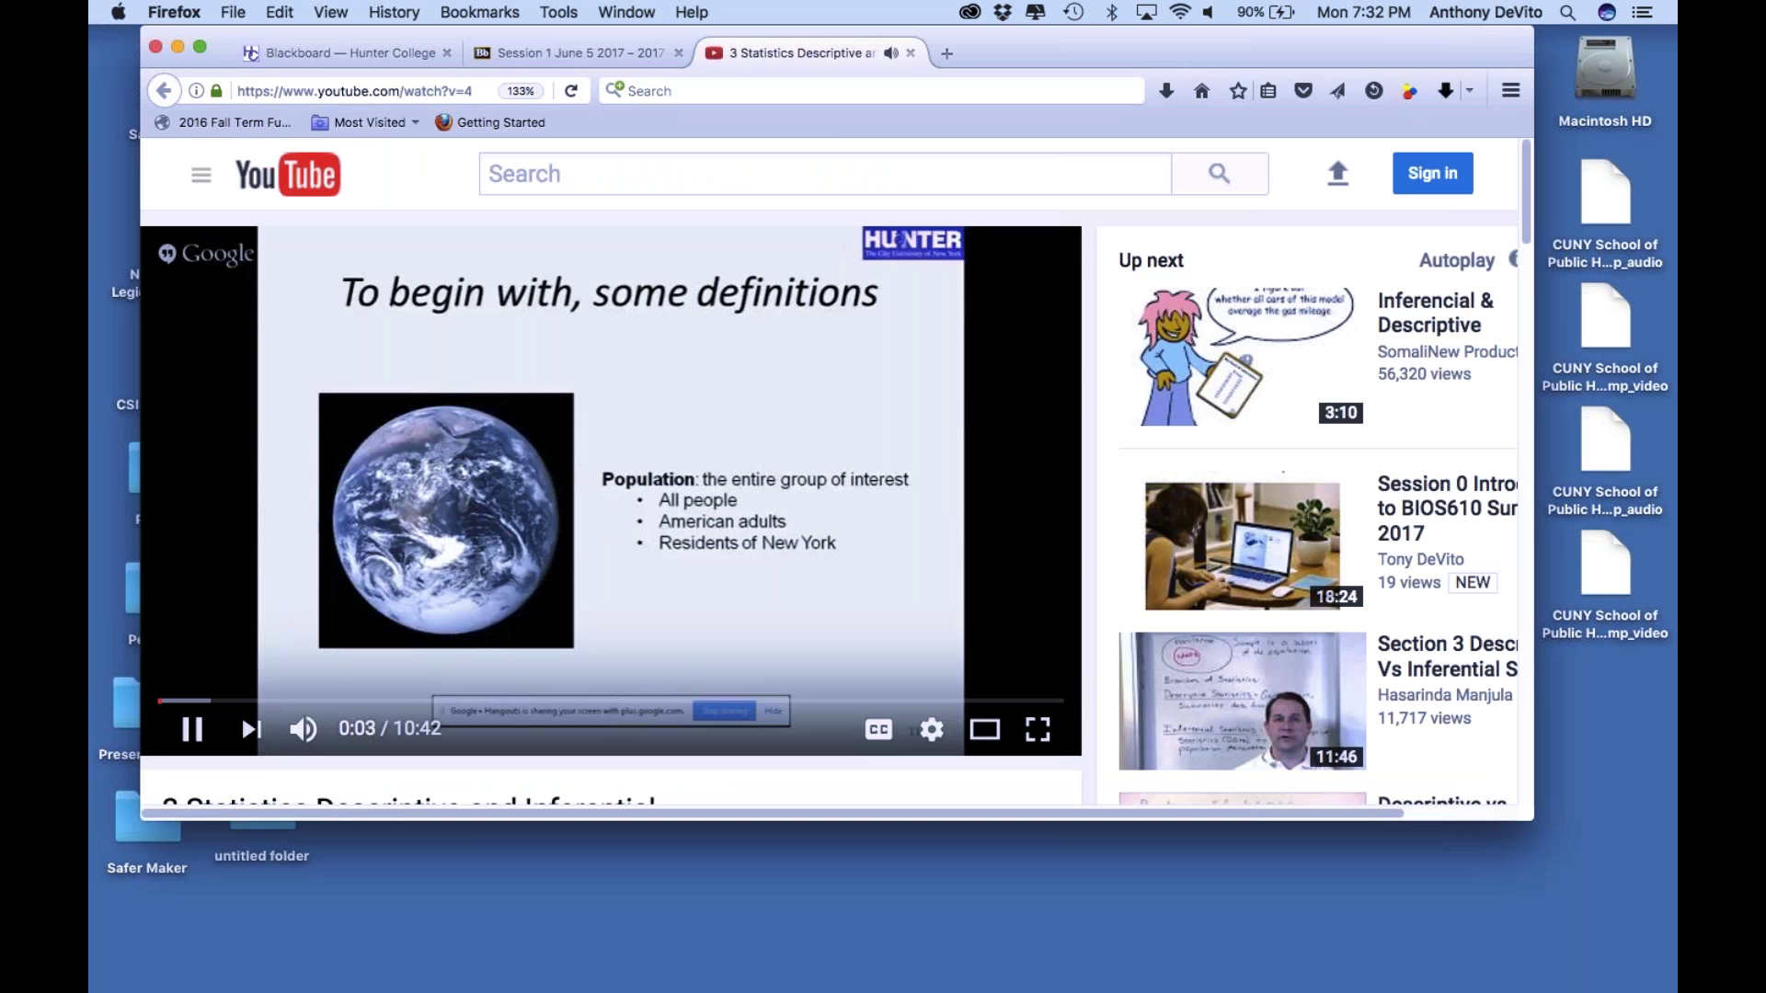
# Turn up the system volume and skip ahead in the playing lecture video to about 3:15
pyautogui.click(1206, 10)
pyautogui.moveTo(1229, 62); pyautogui.dragTo(1396, 53)
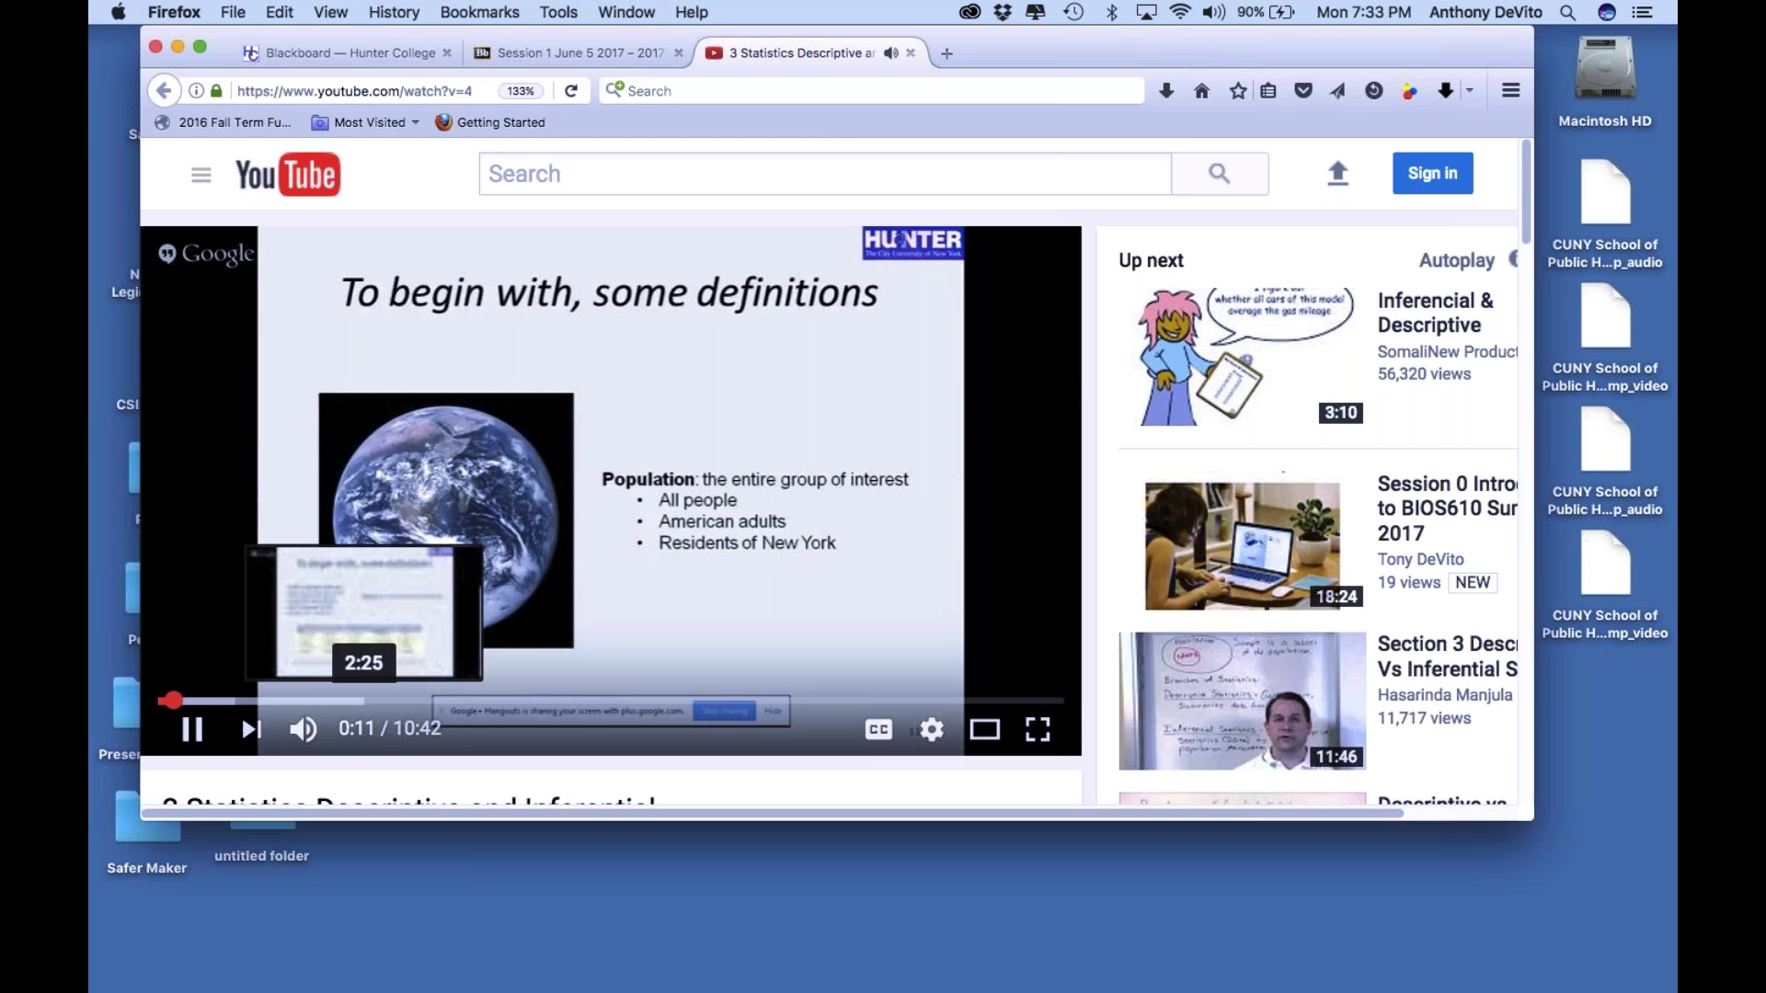
pyautogui.click(249, 702)
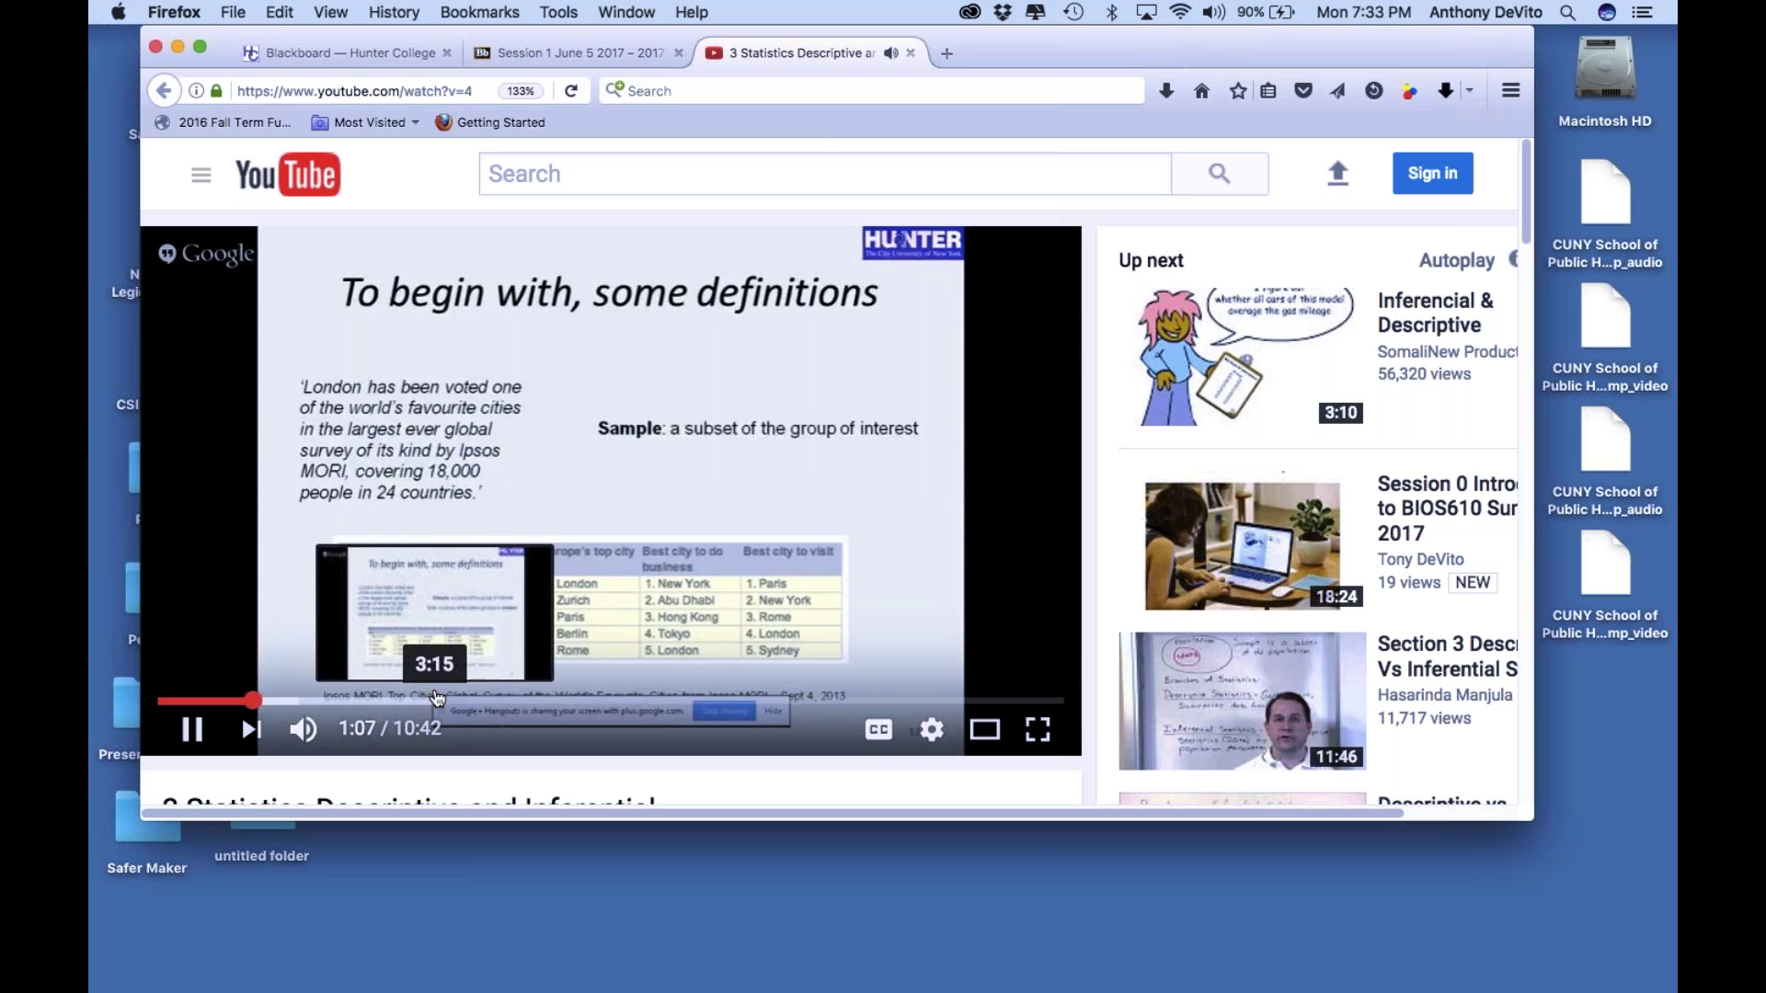
pyautogui.click(436, 701)
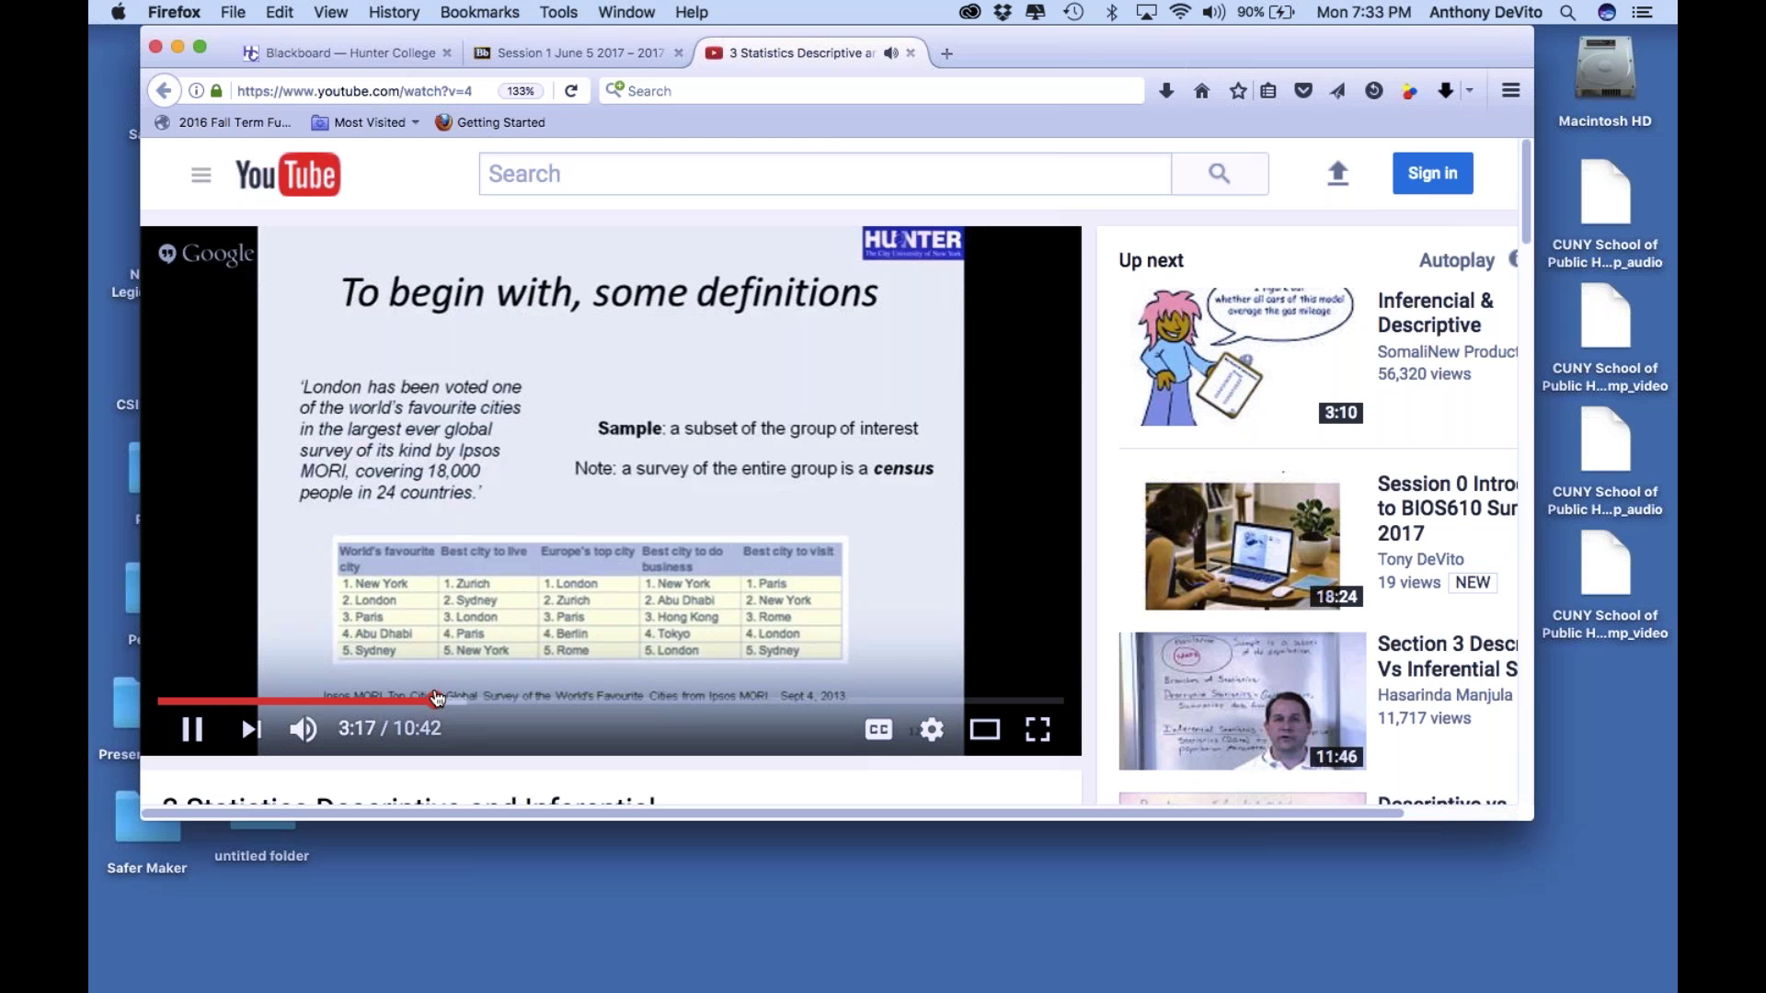
pyautogui.moveTo(1074, 44); pyautogui.dragTo(1043, 44)
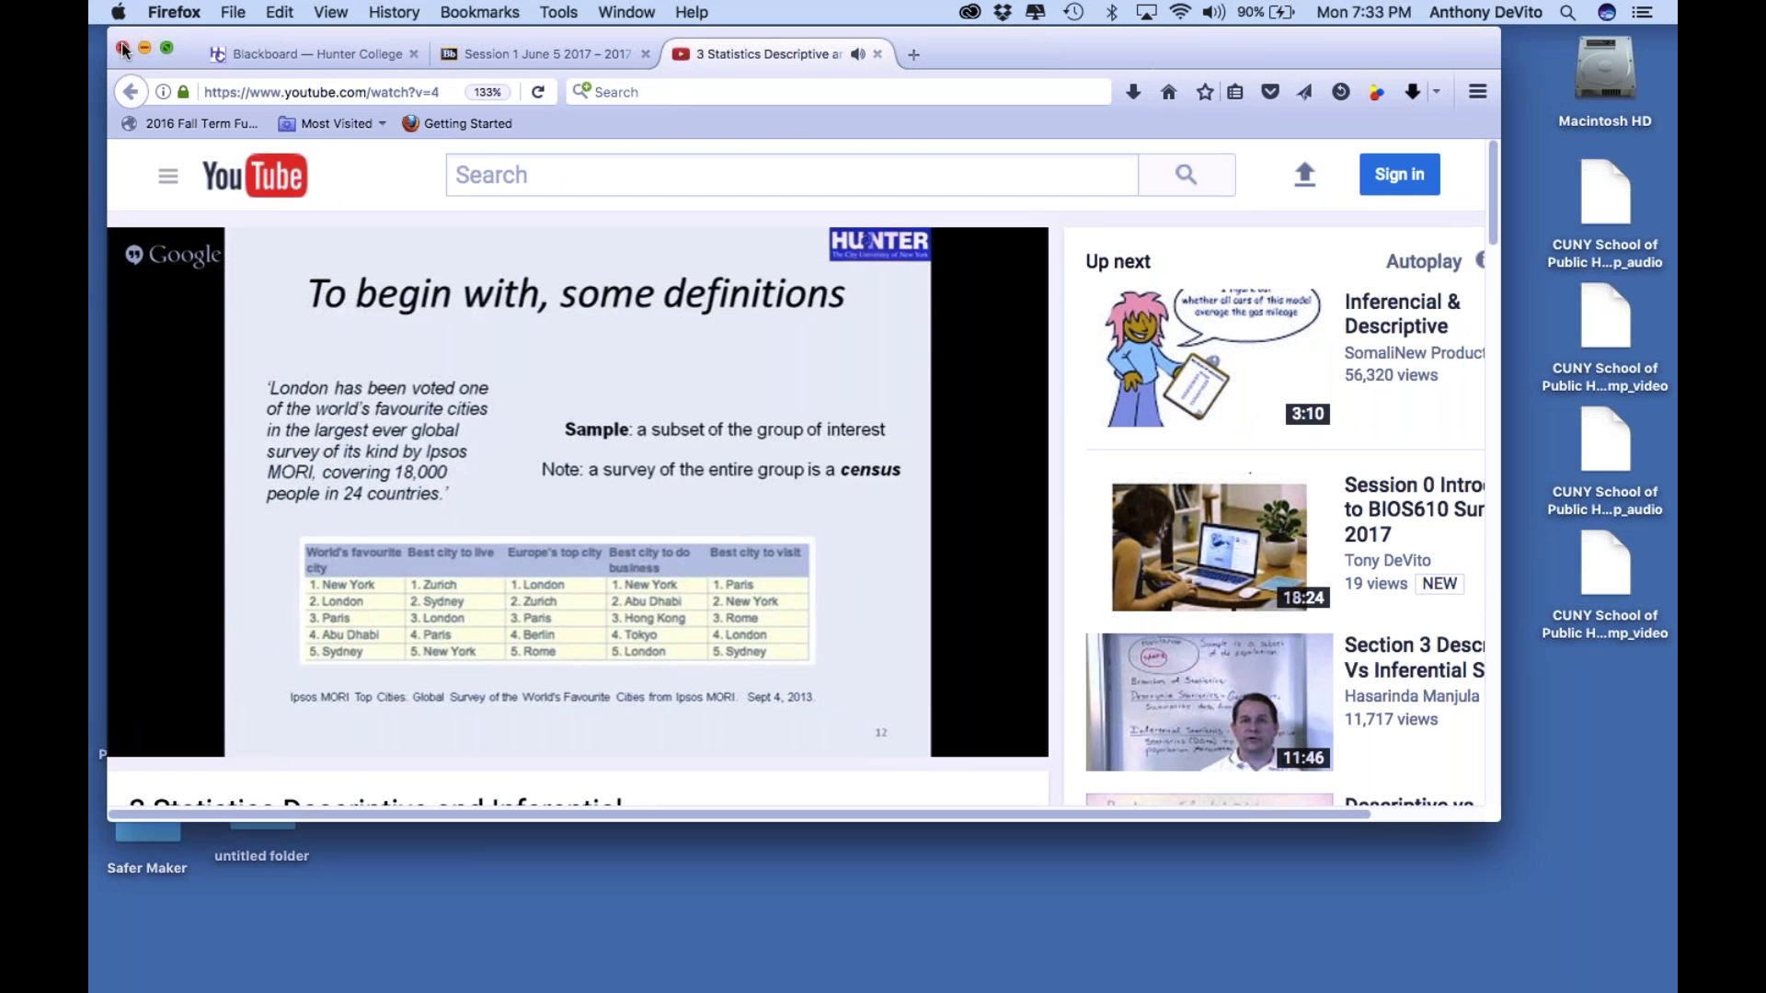
# Close the playing lecture video and return to the Session 1 Lecture Materials in the course's Lecture area
pyautogui.click(561, 59)
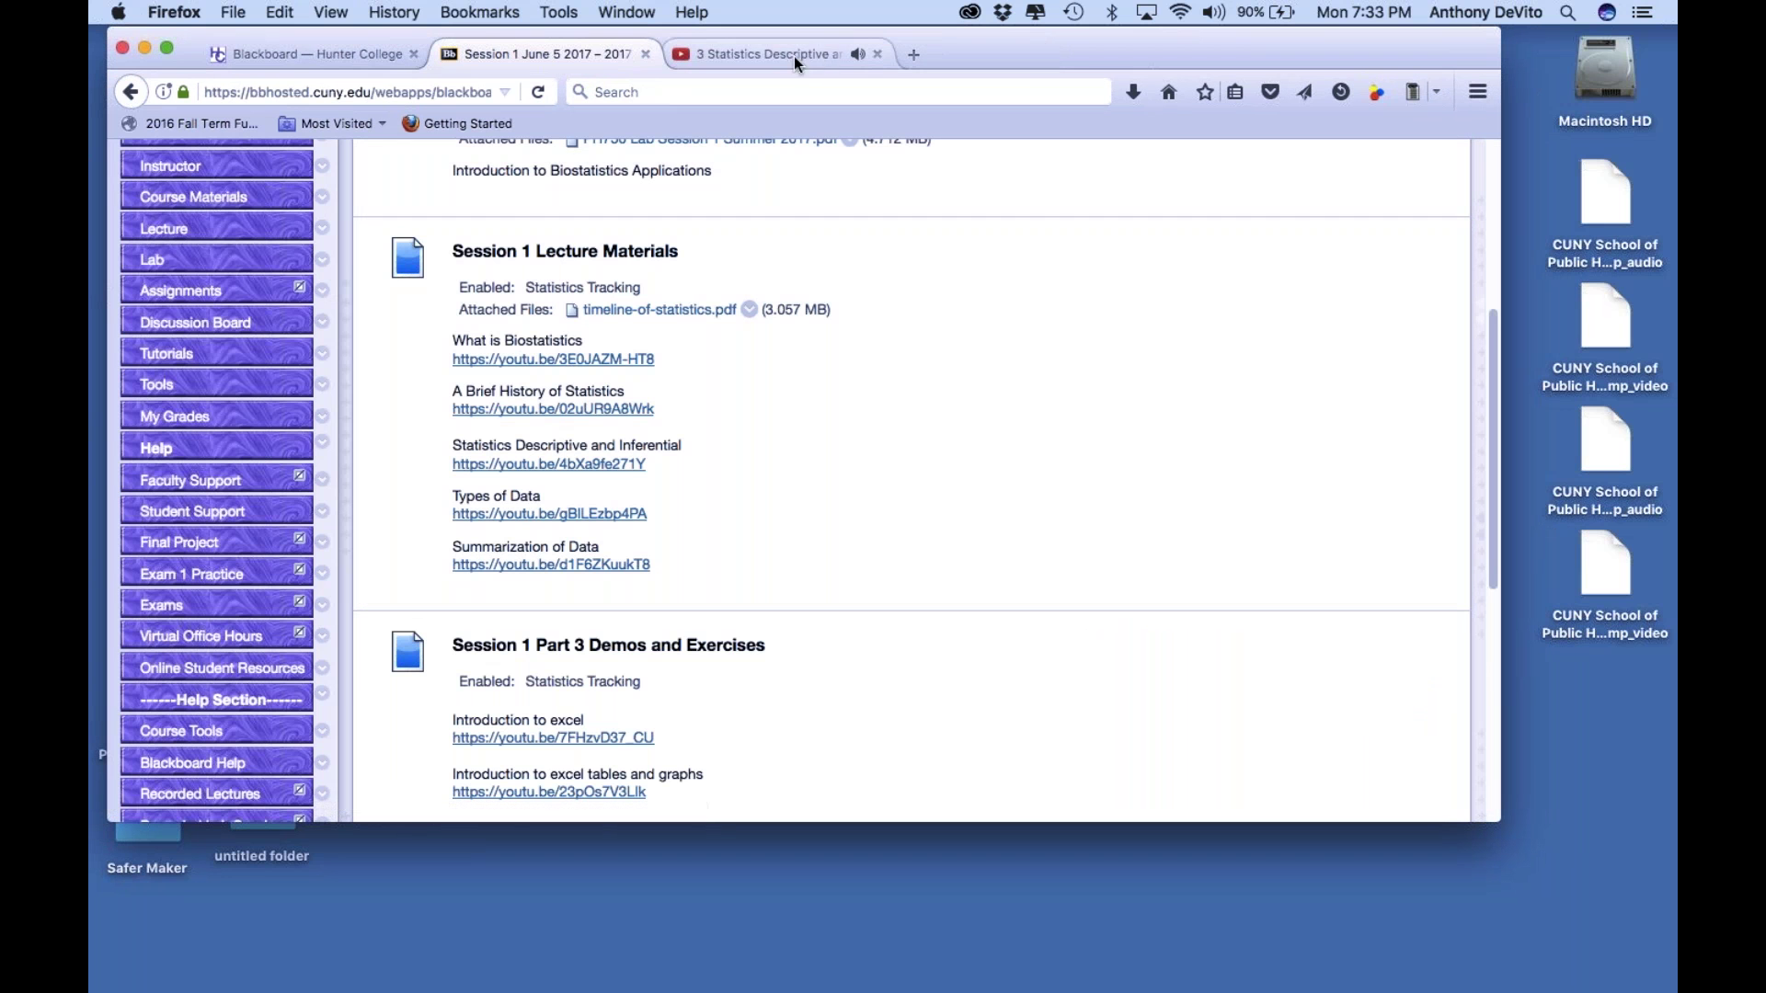
pyautogui.click(878, 53)
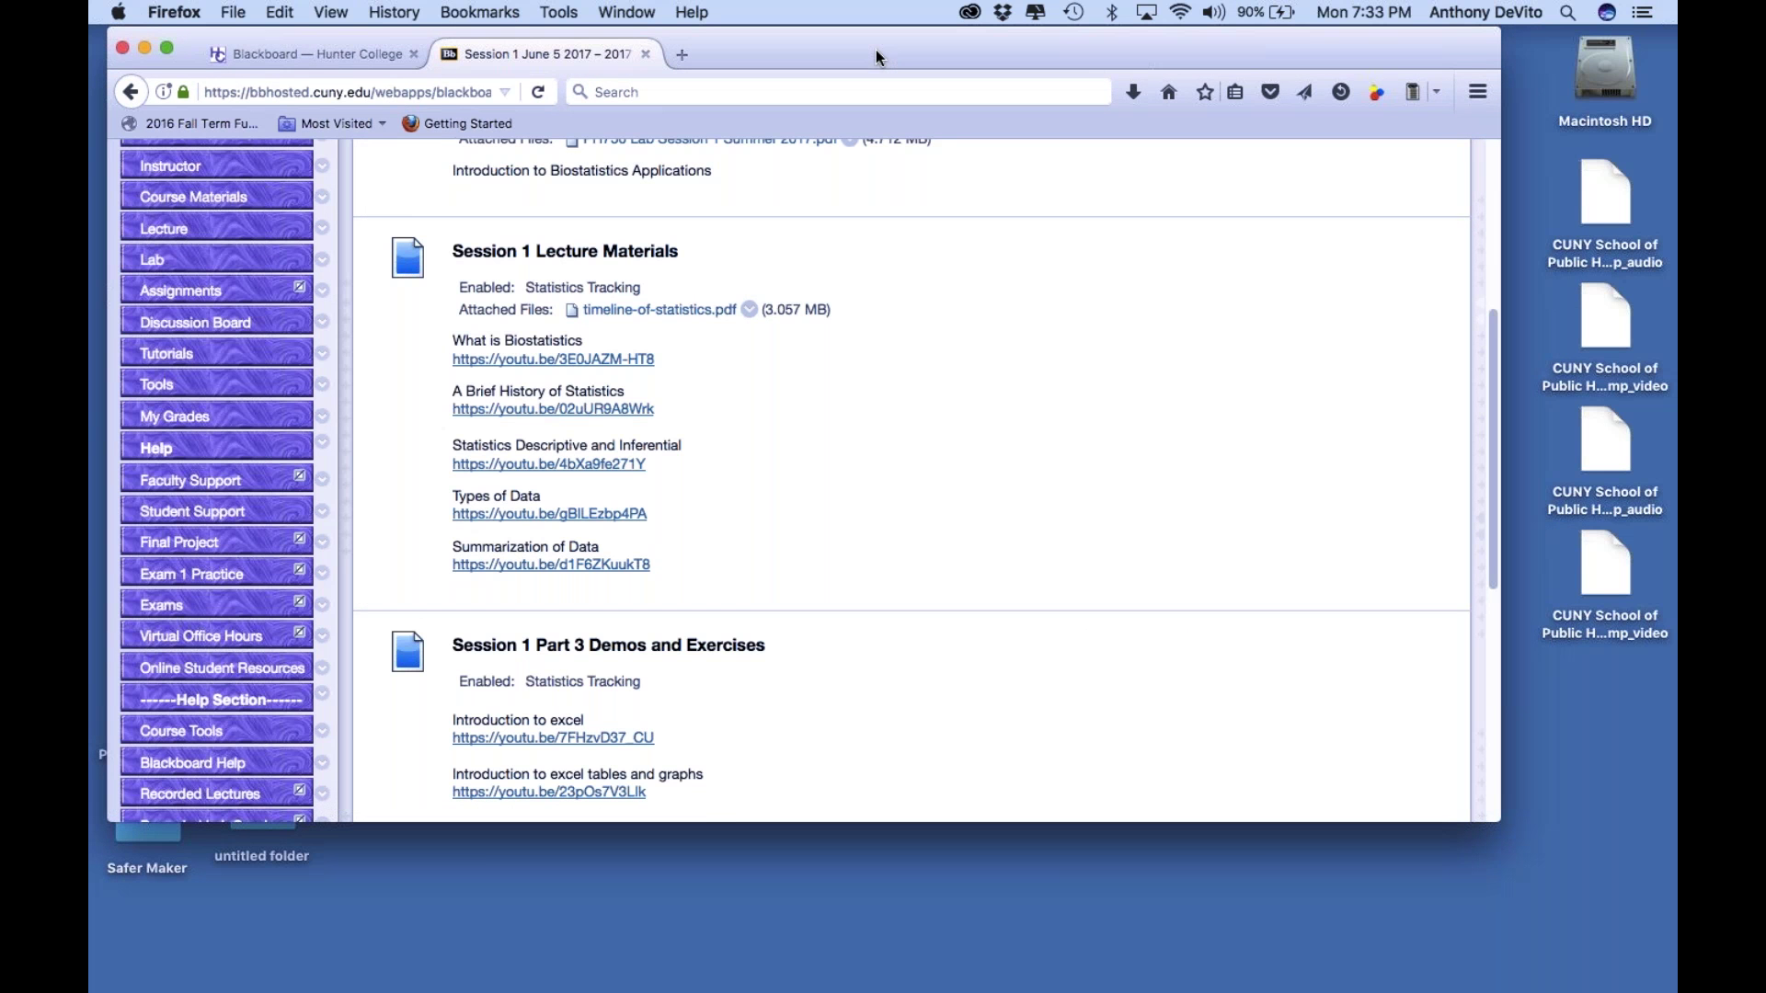
pyautogui.scroll(-1, 910, 478)
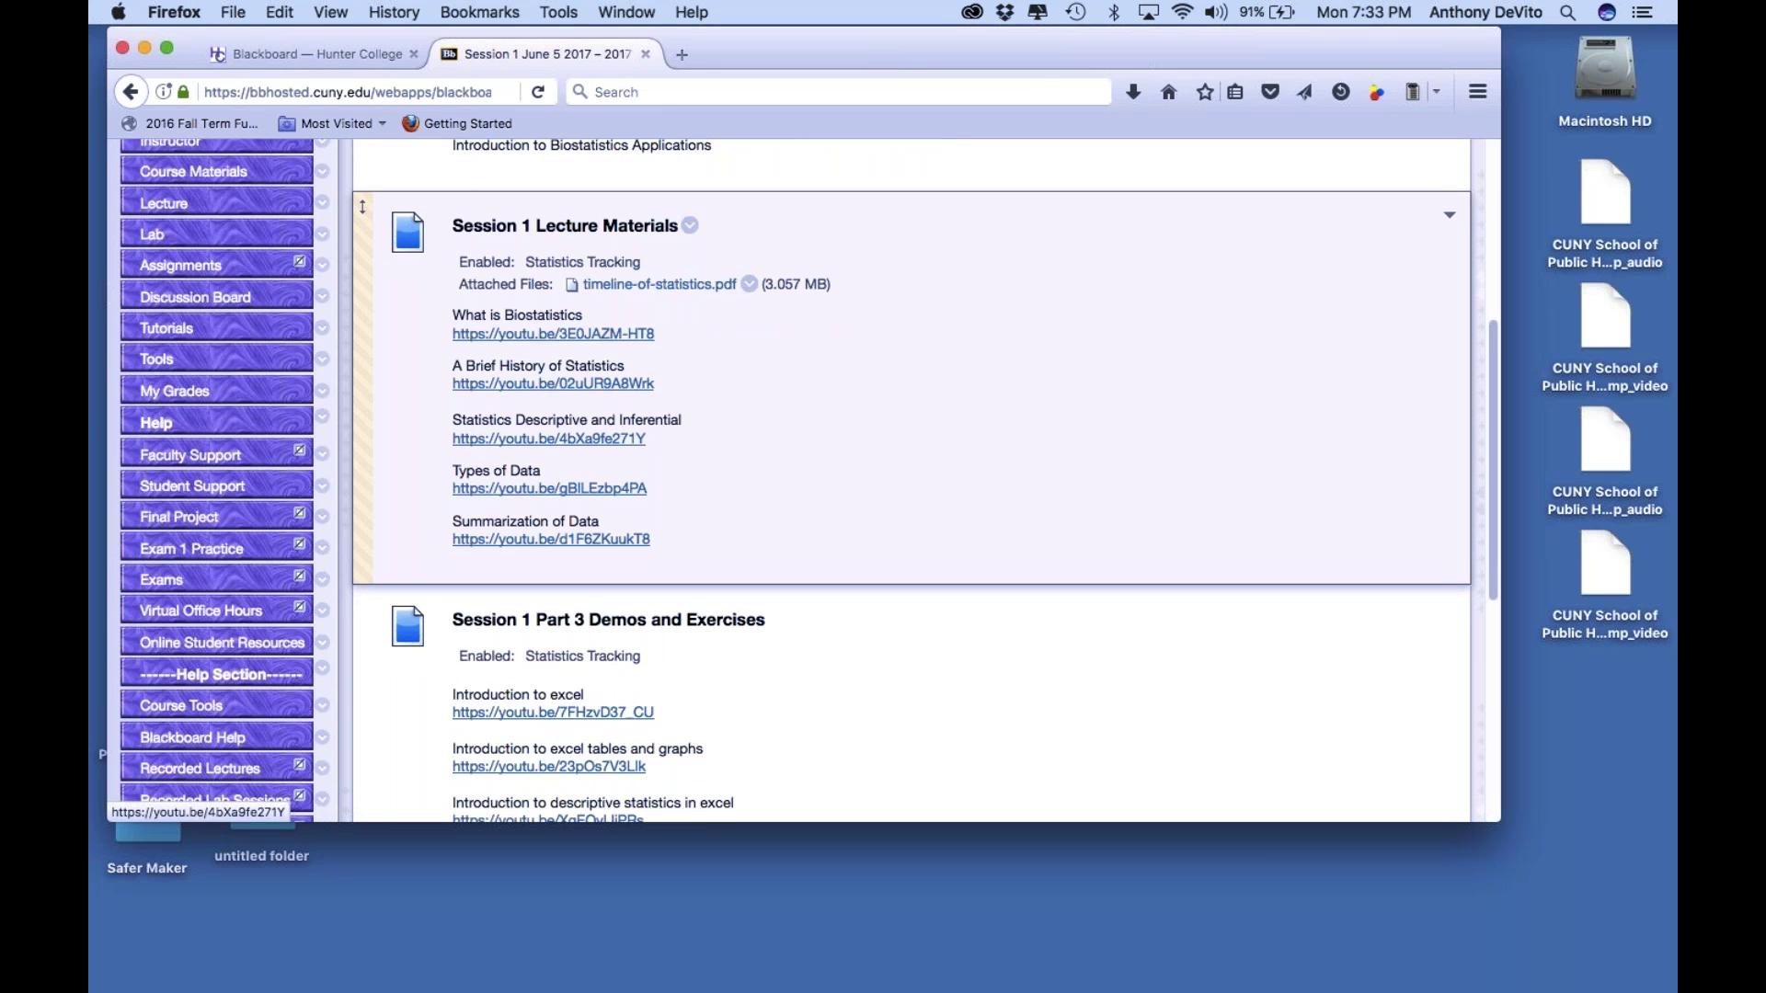
pyautogui.scroll(-1, 565, 394)
pyautogui.scroll(-2, 808, 481)
pyautogui.scroll(-1, 549, 400)
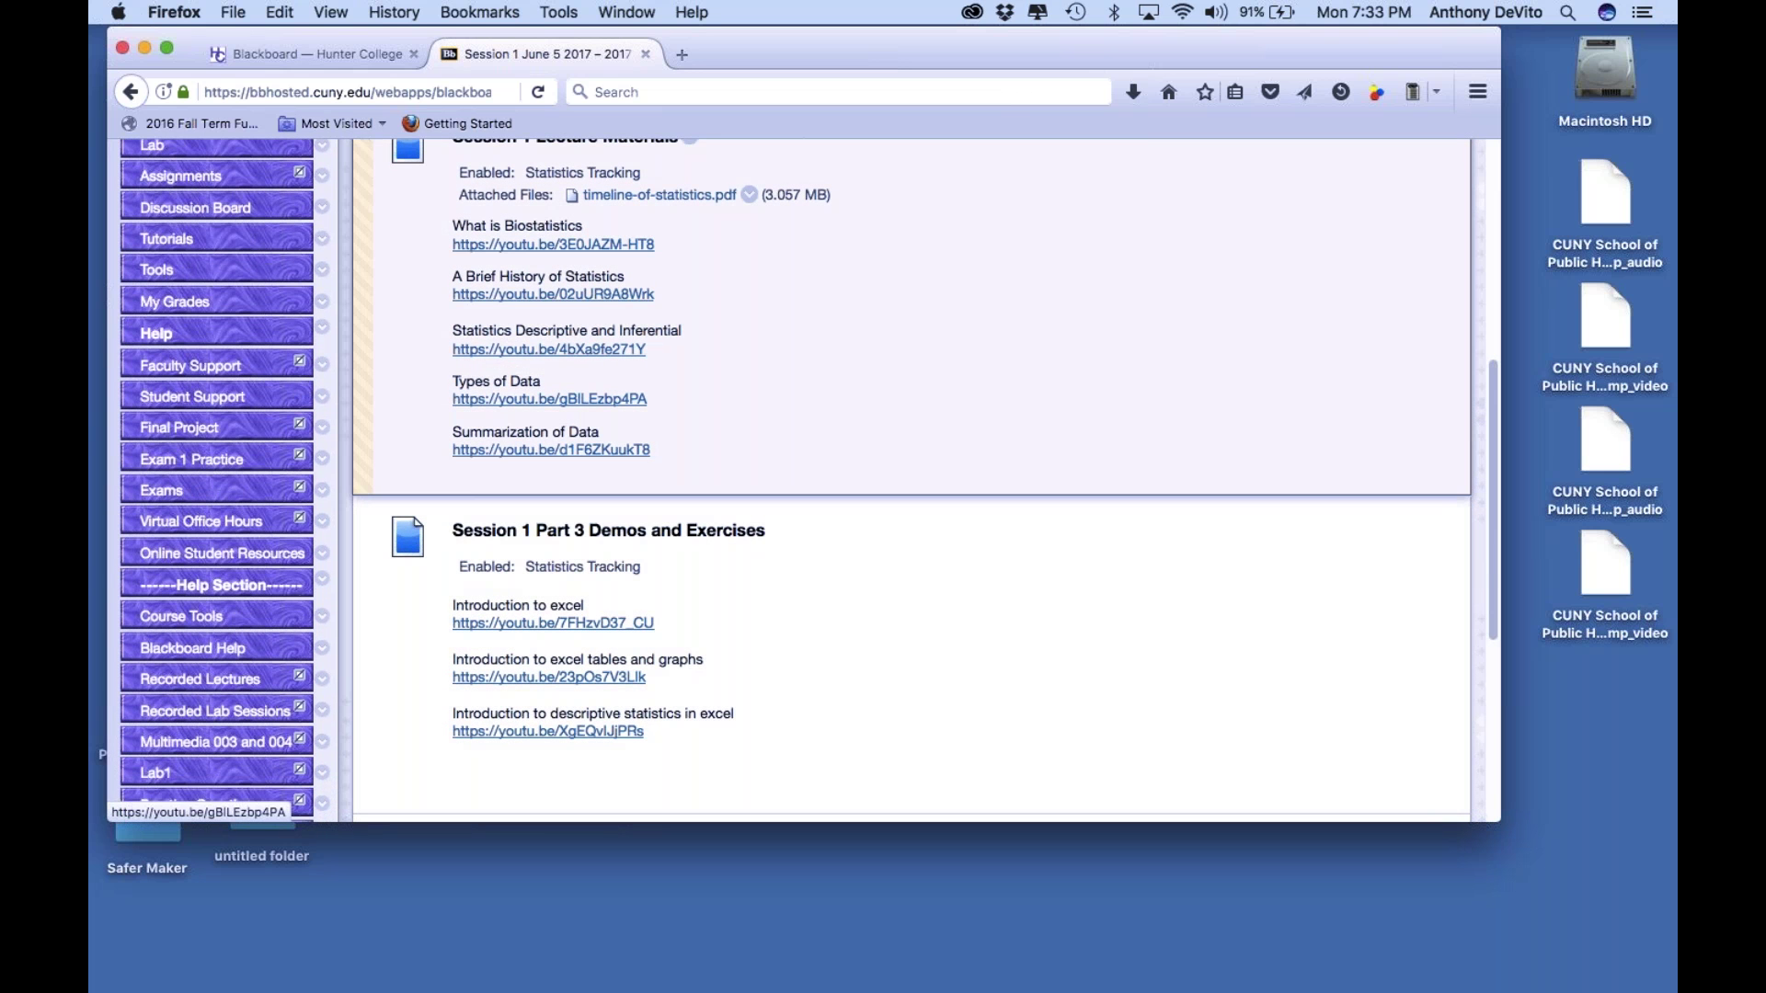
# Review the Session 1 Part 3 Demos and Exercises video links and the Exercise 2 Data Files in the session folder
pyautogui.scroll(-2, 442, 432)
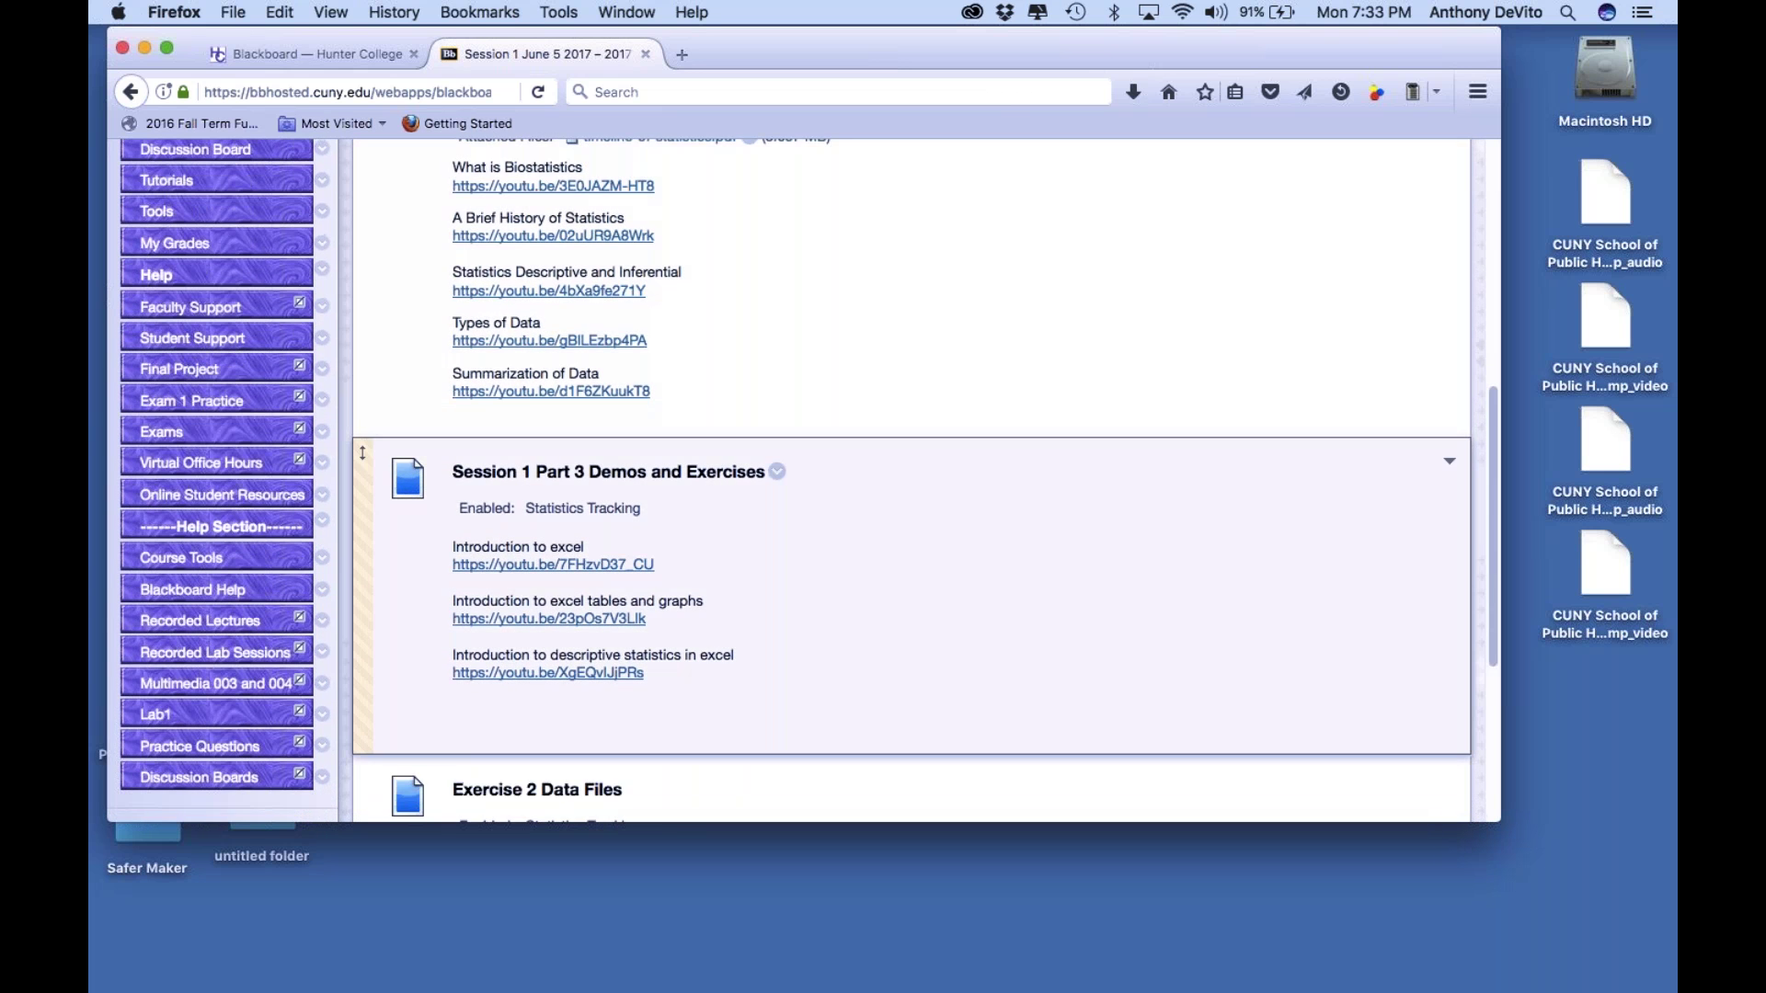
pyautogui.scroll(-4, 552, 432)
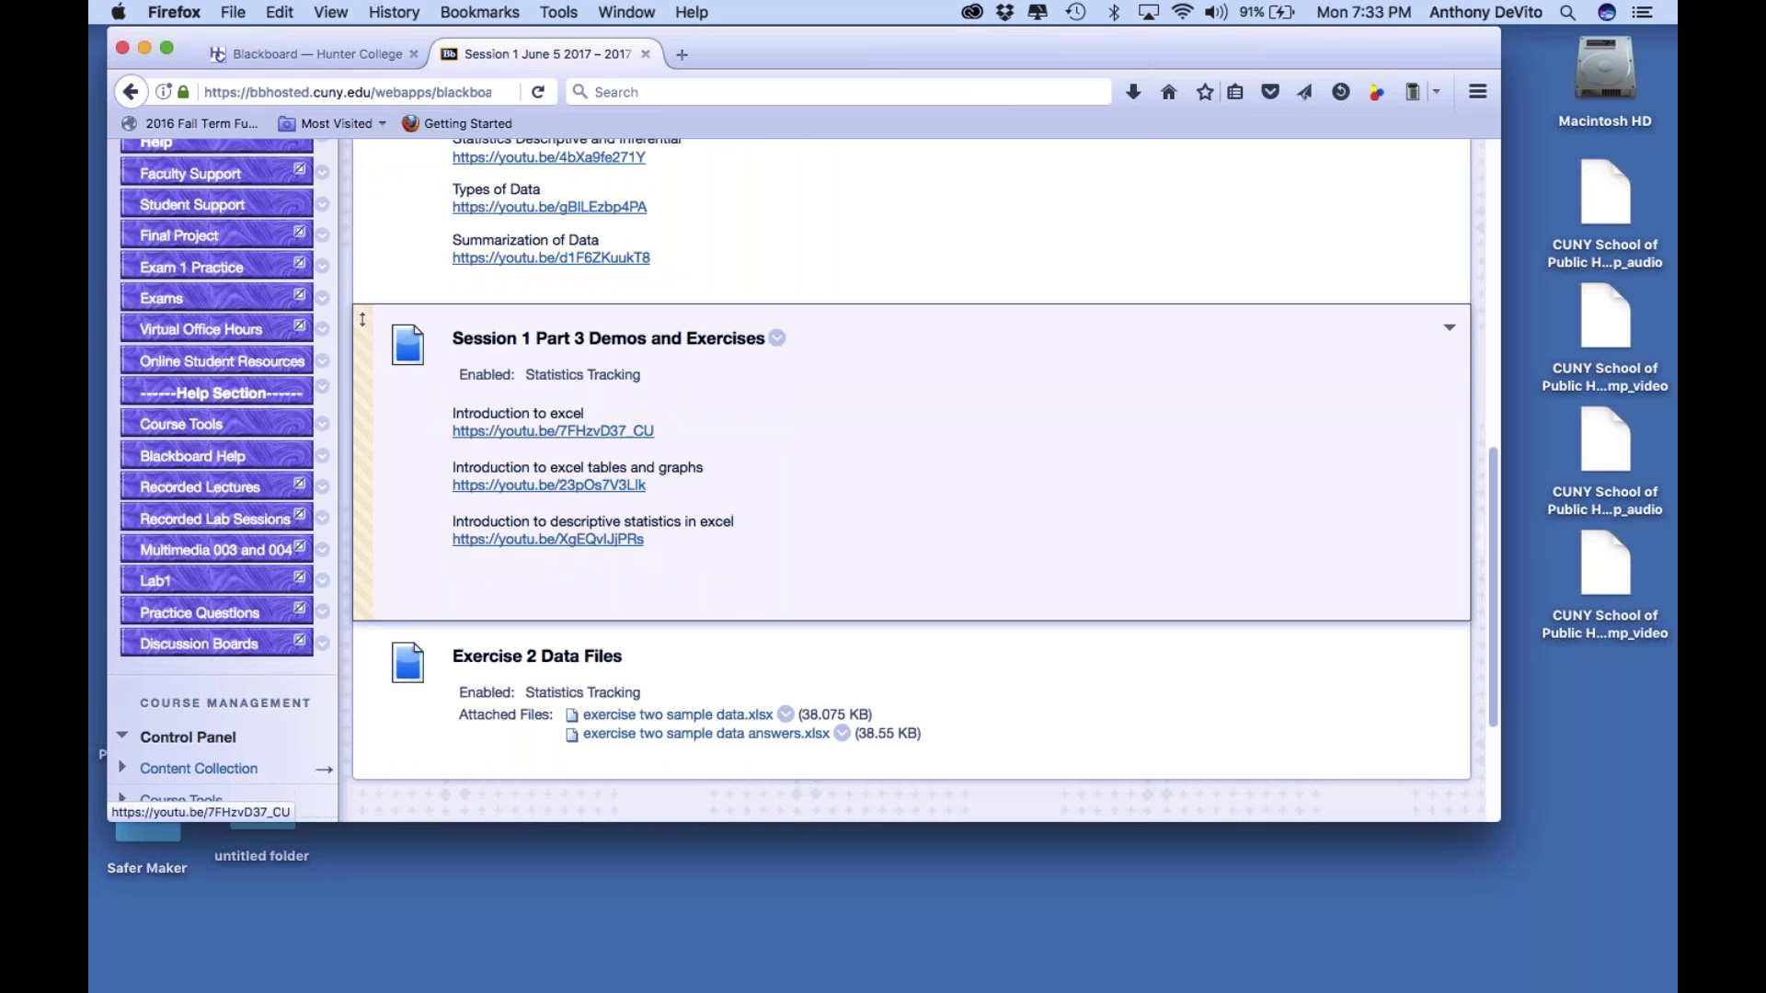
pyautogui.scroll(-2, 552, 429)
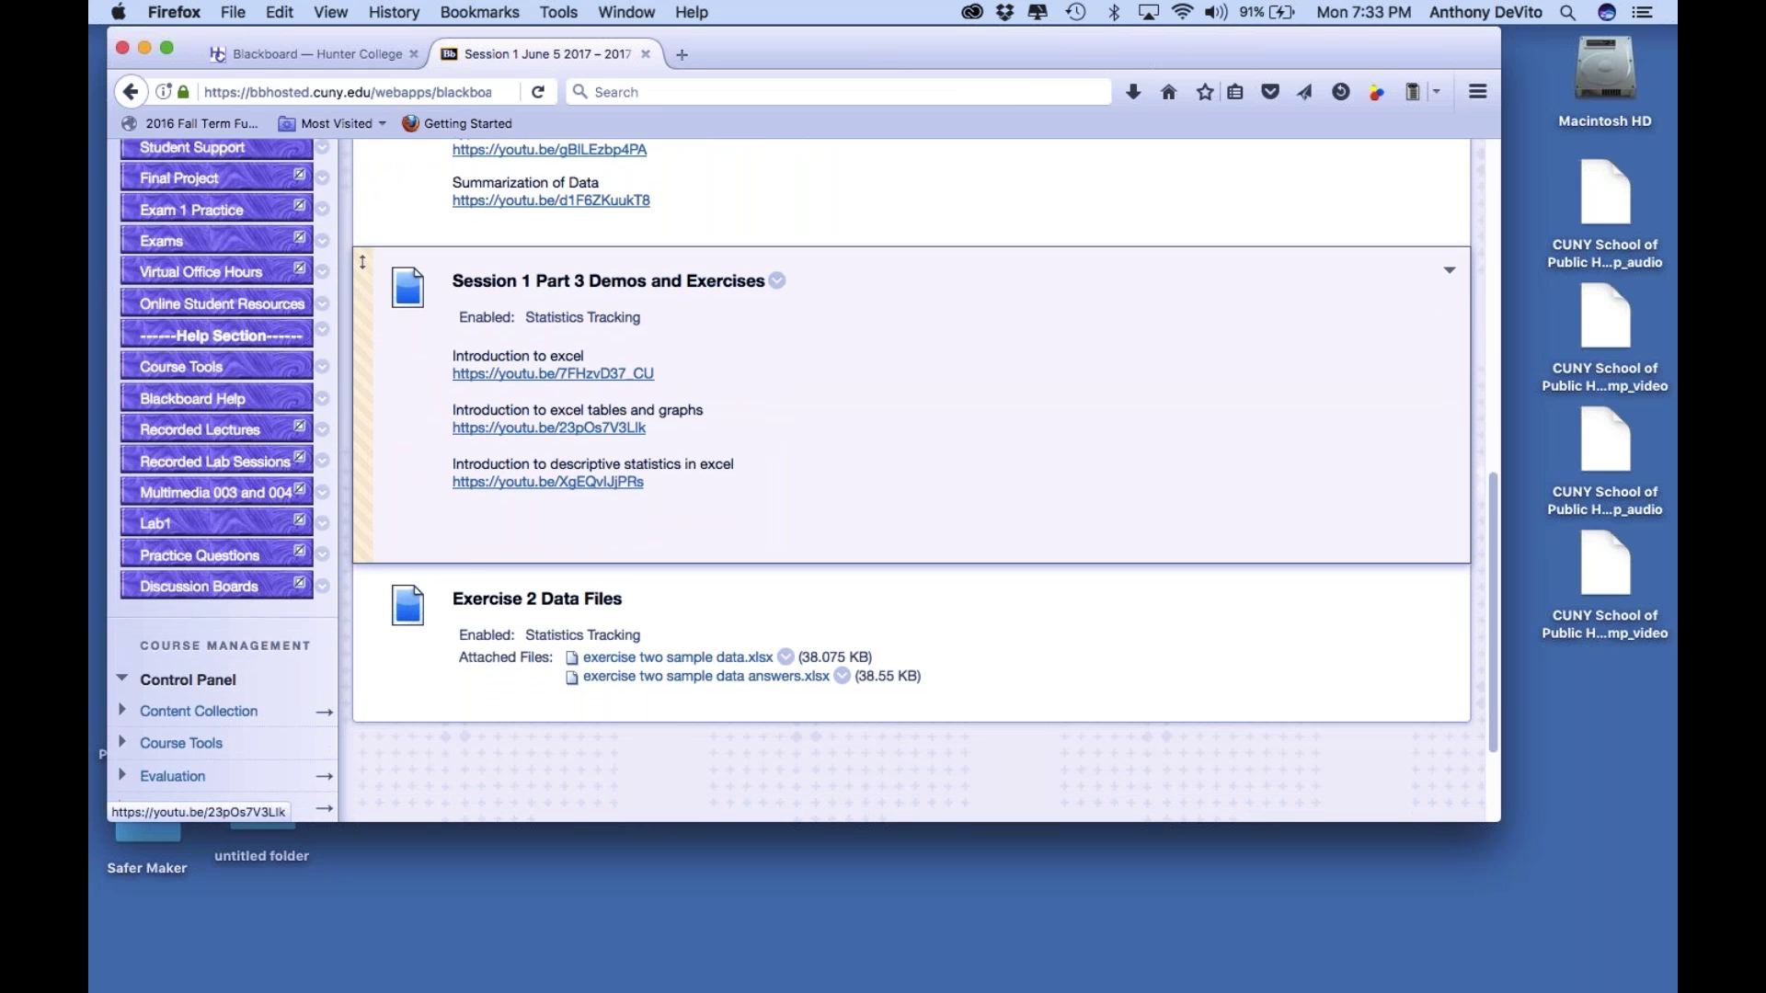
pyautogui.scroll(-1, 555, 357)
pyautogui.scroll(-1, 556, 351)
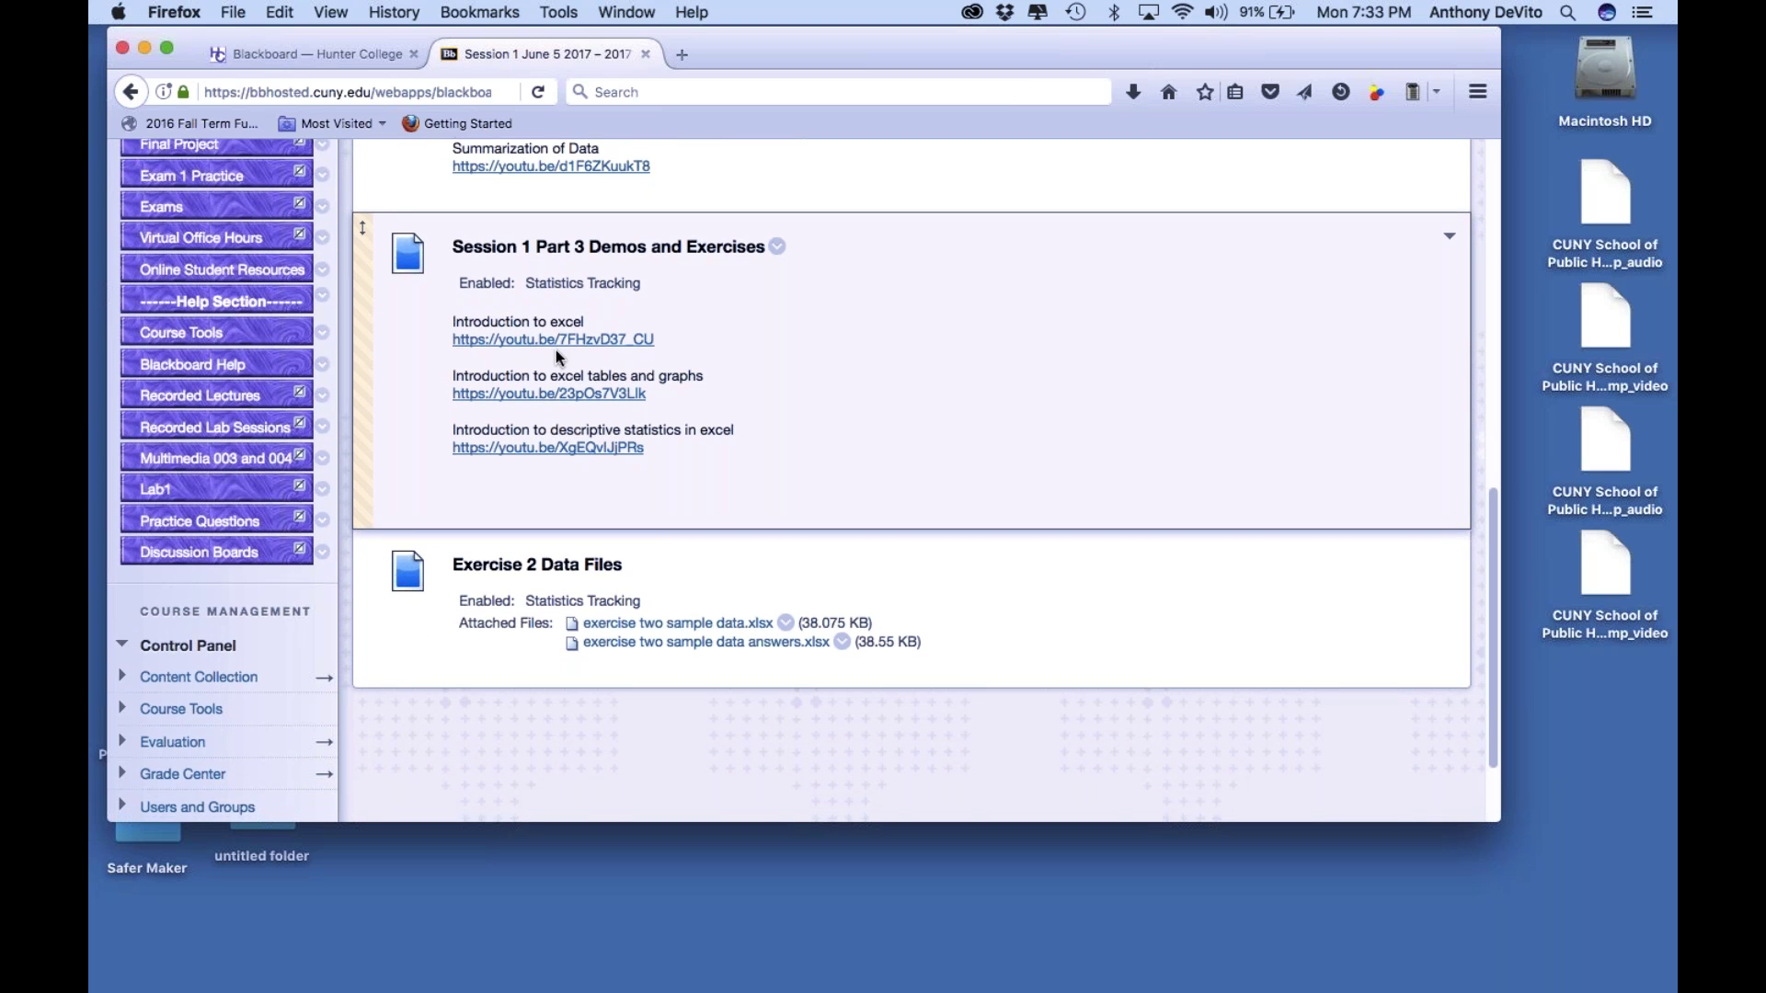
pyautogui.scroll(-3, 555, 356)
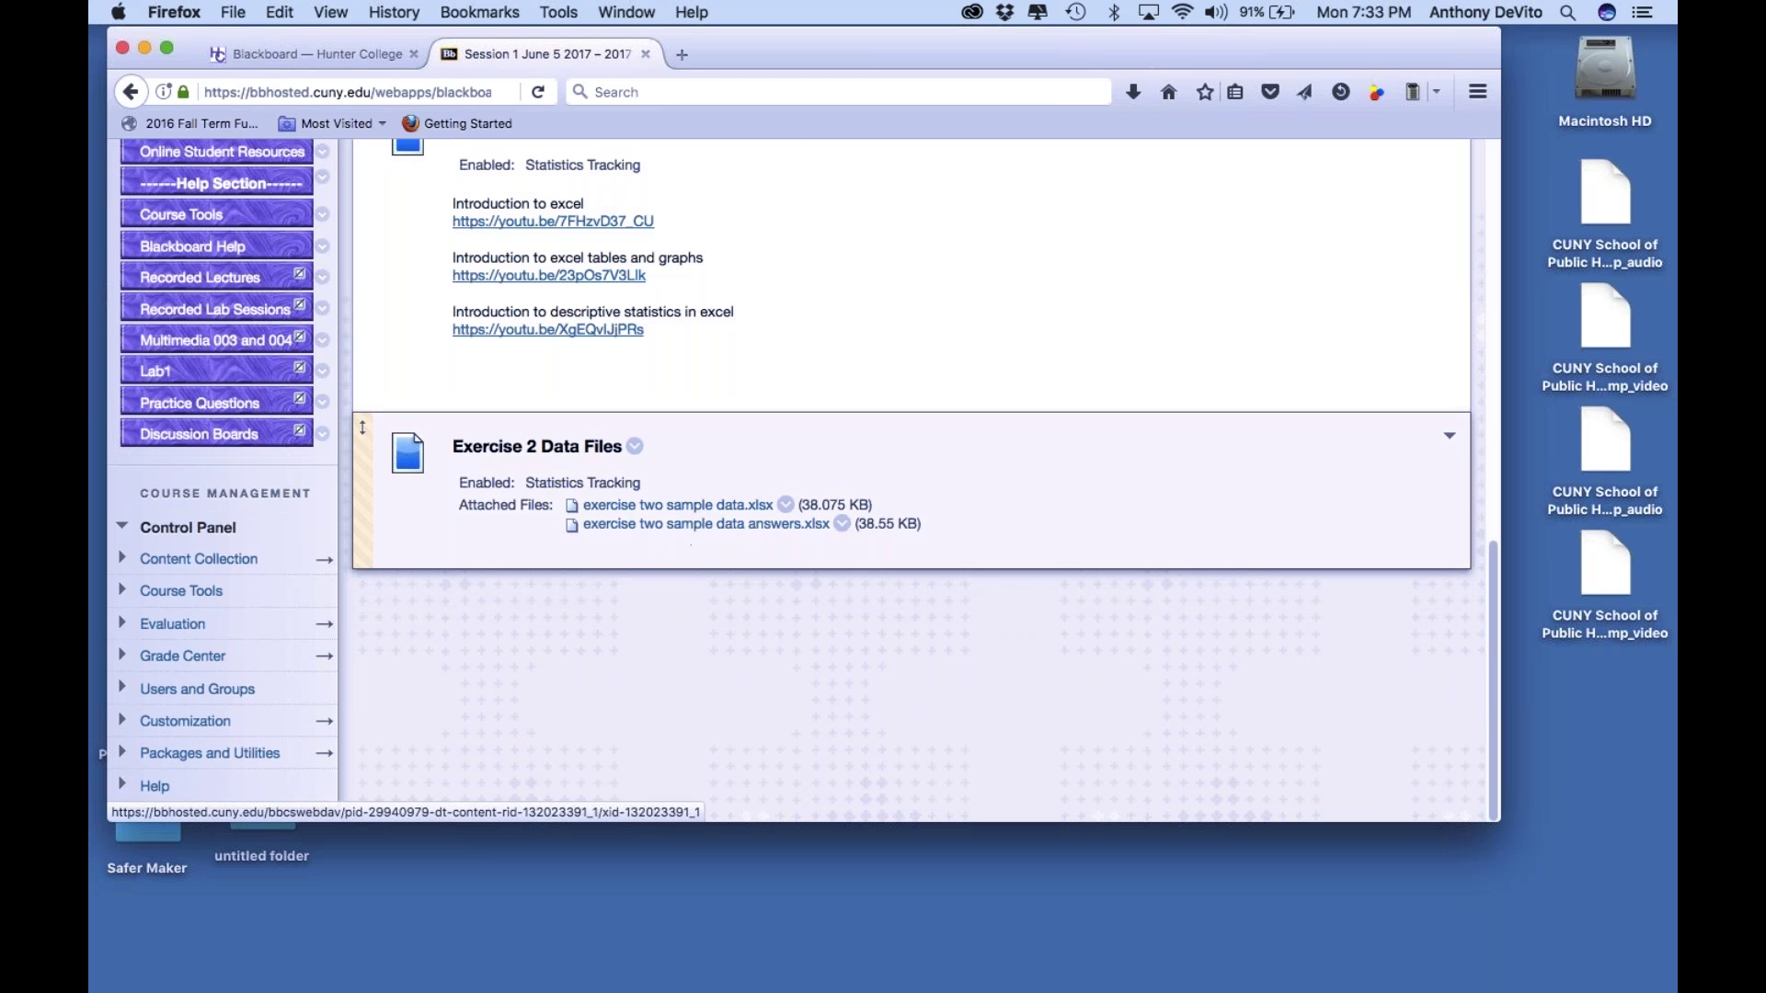
pyautogui.scroll(5, 920, 478)
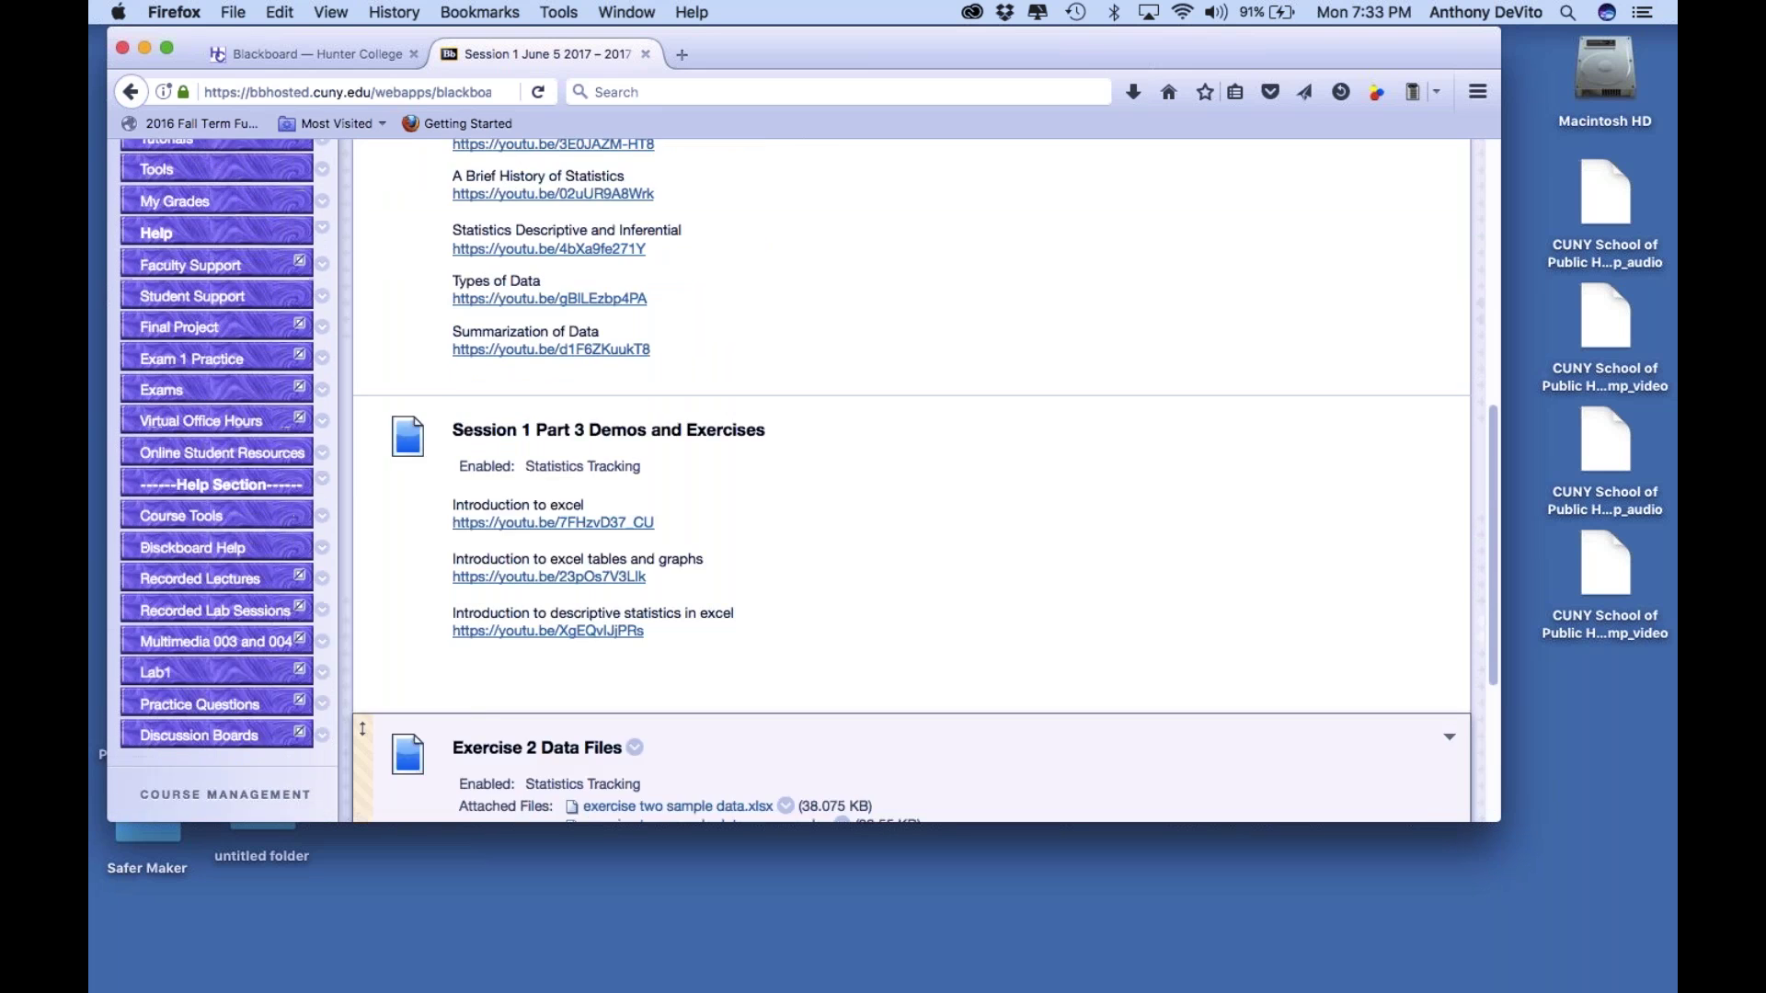
pyautogui.scroll(-2, 363, 669)
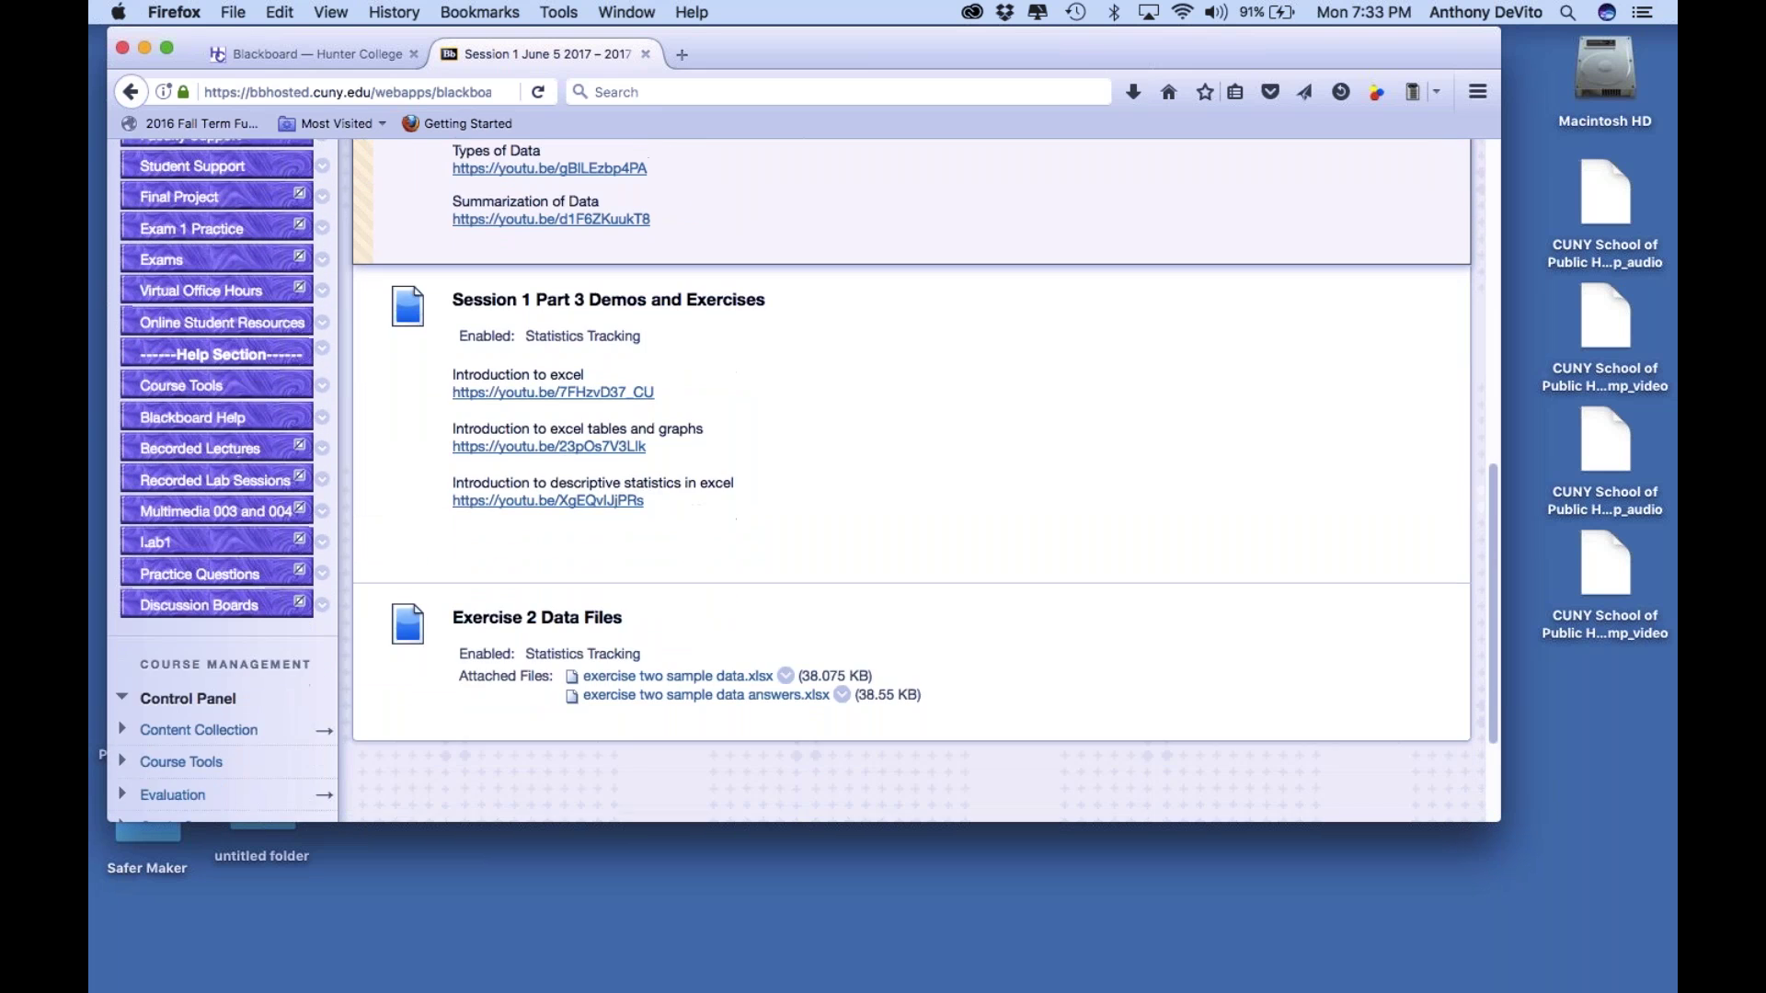
pyautogui.scroll(4, 363, 668)
pyautogui.scroll(4, 362, 669)
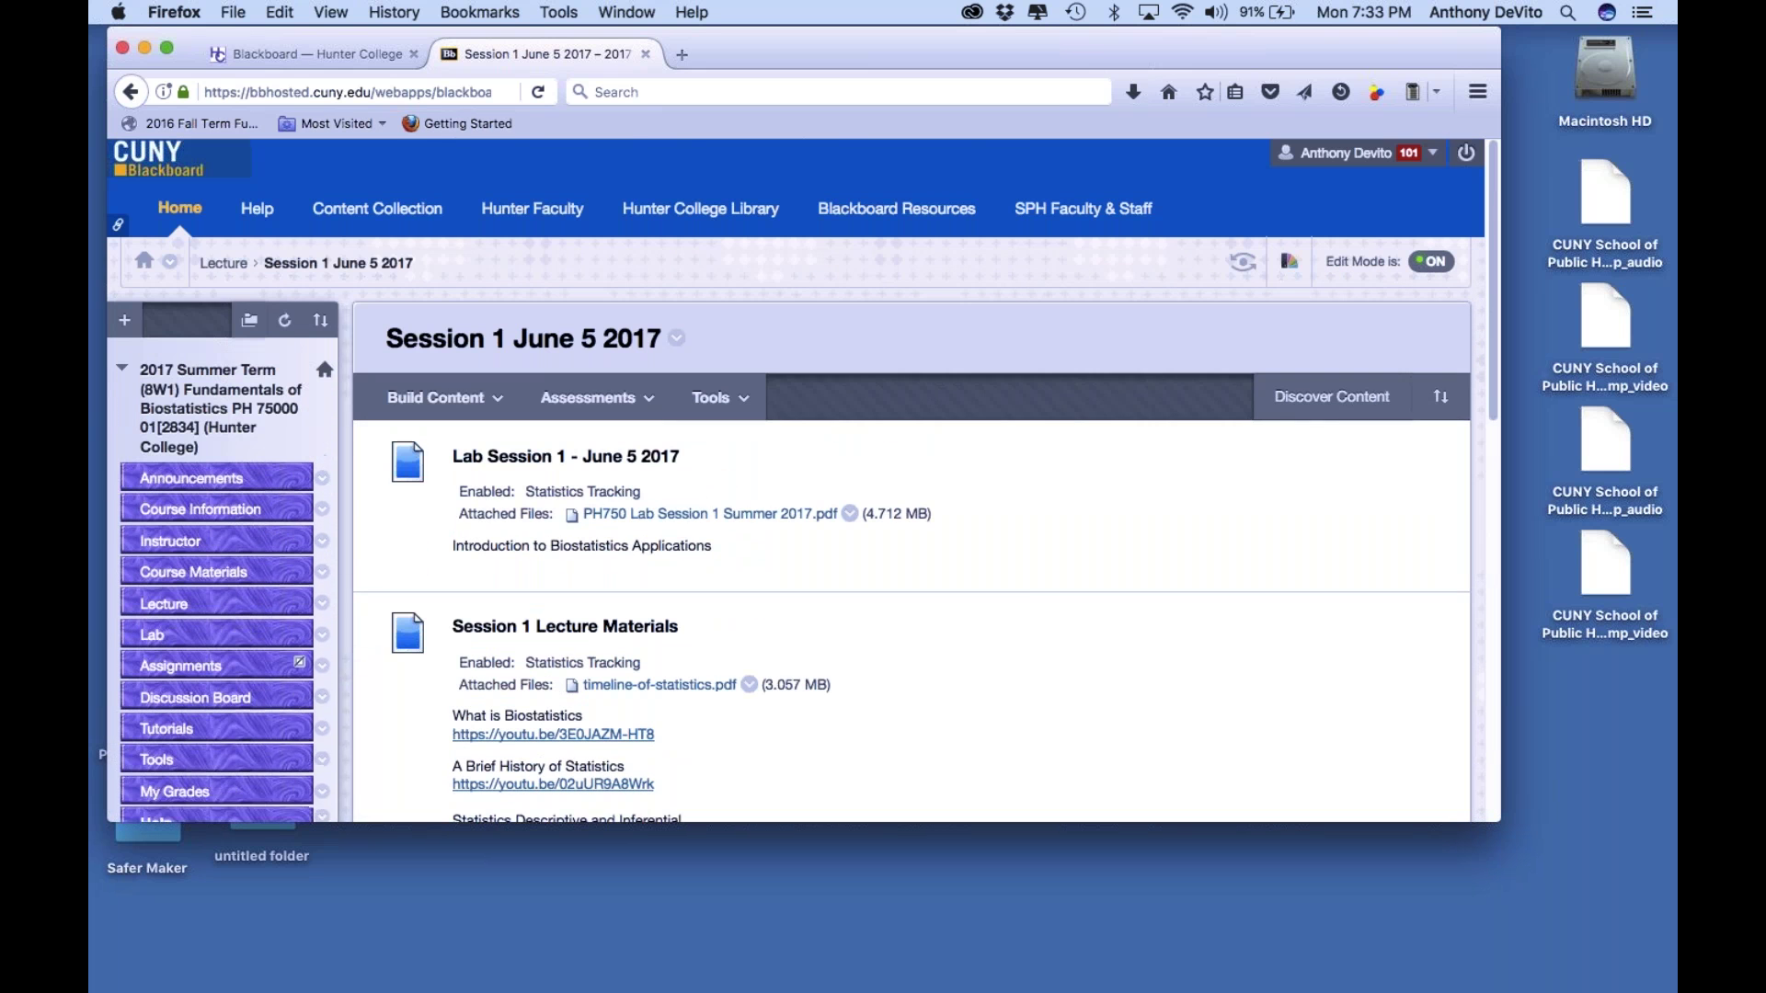
# Look at the course's Course Materials and Course Information pages
pyautogui.click(196, 573)
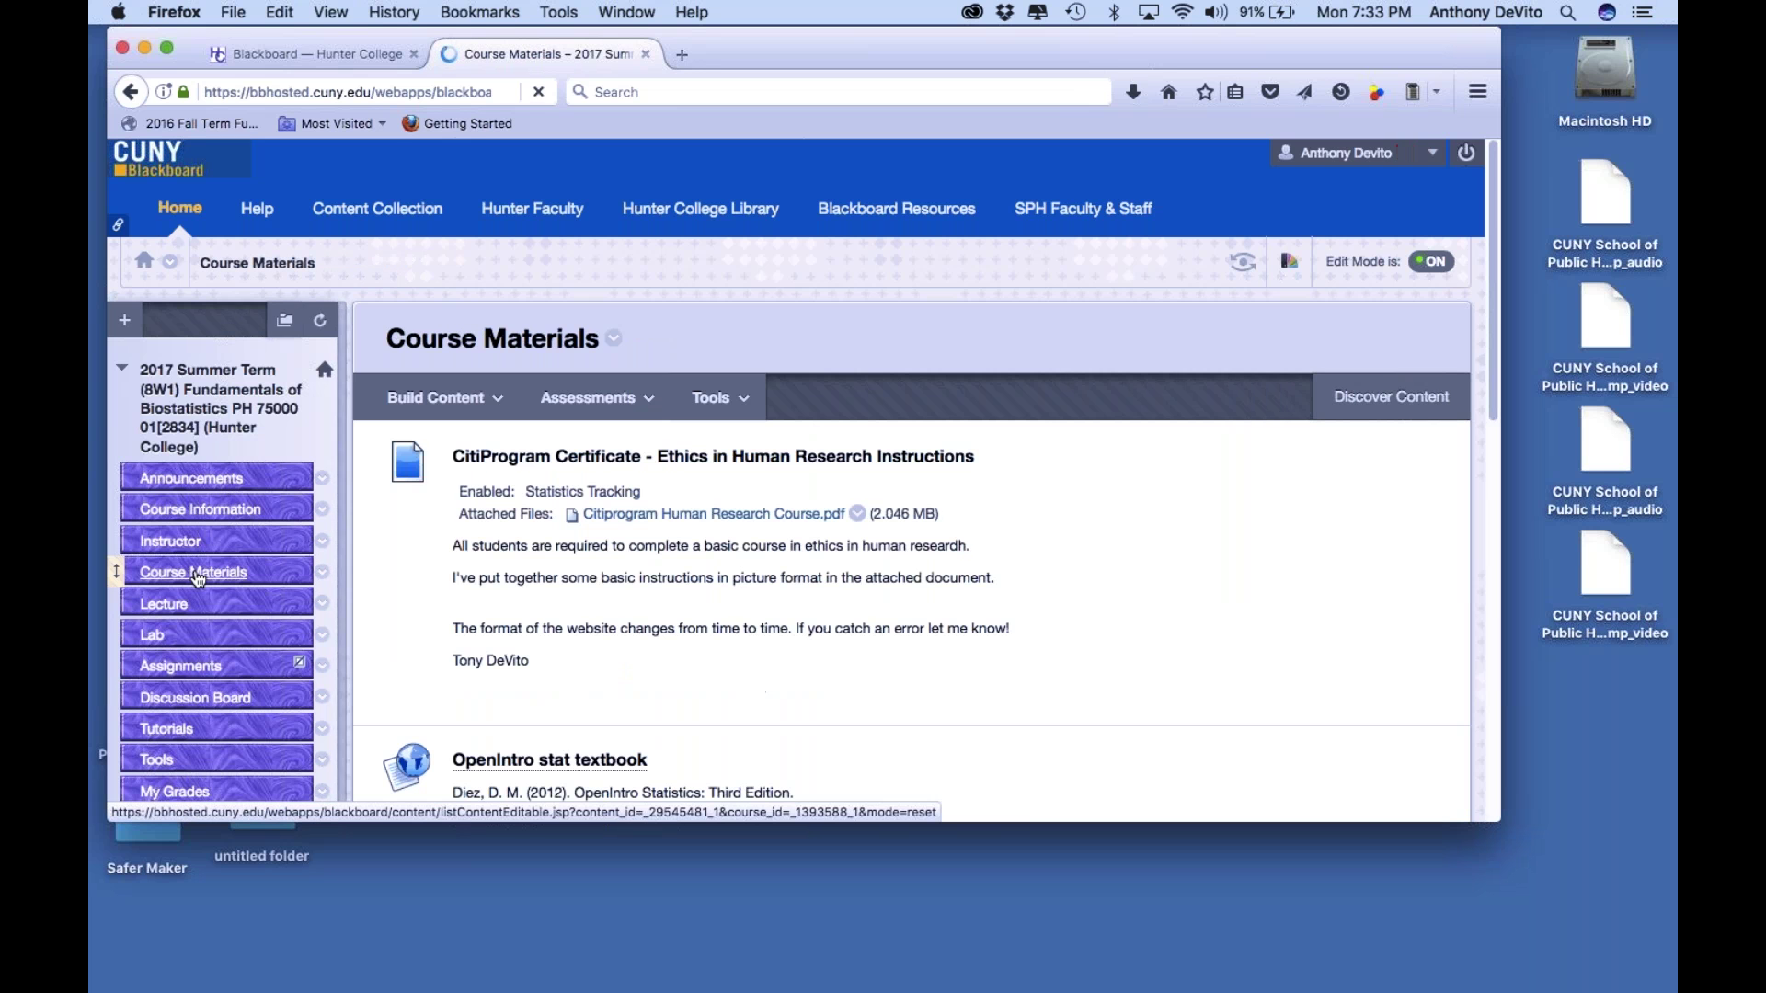
pyautogui.click(200, 511)
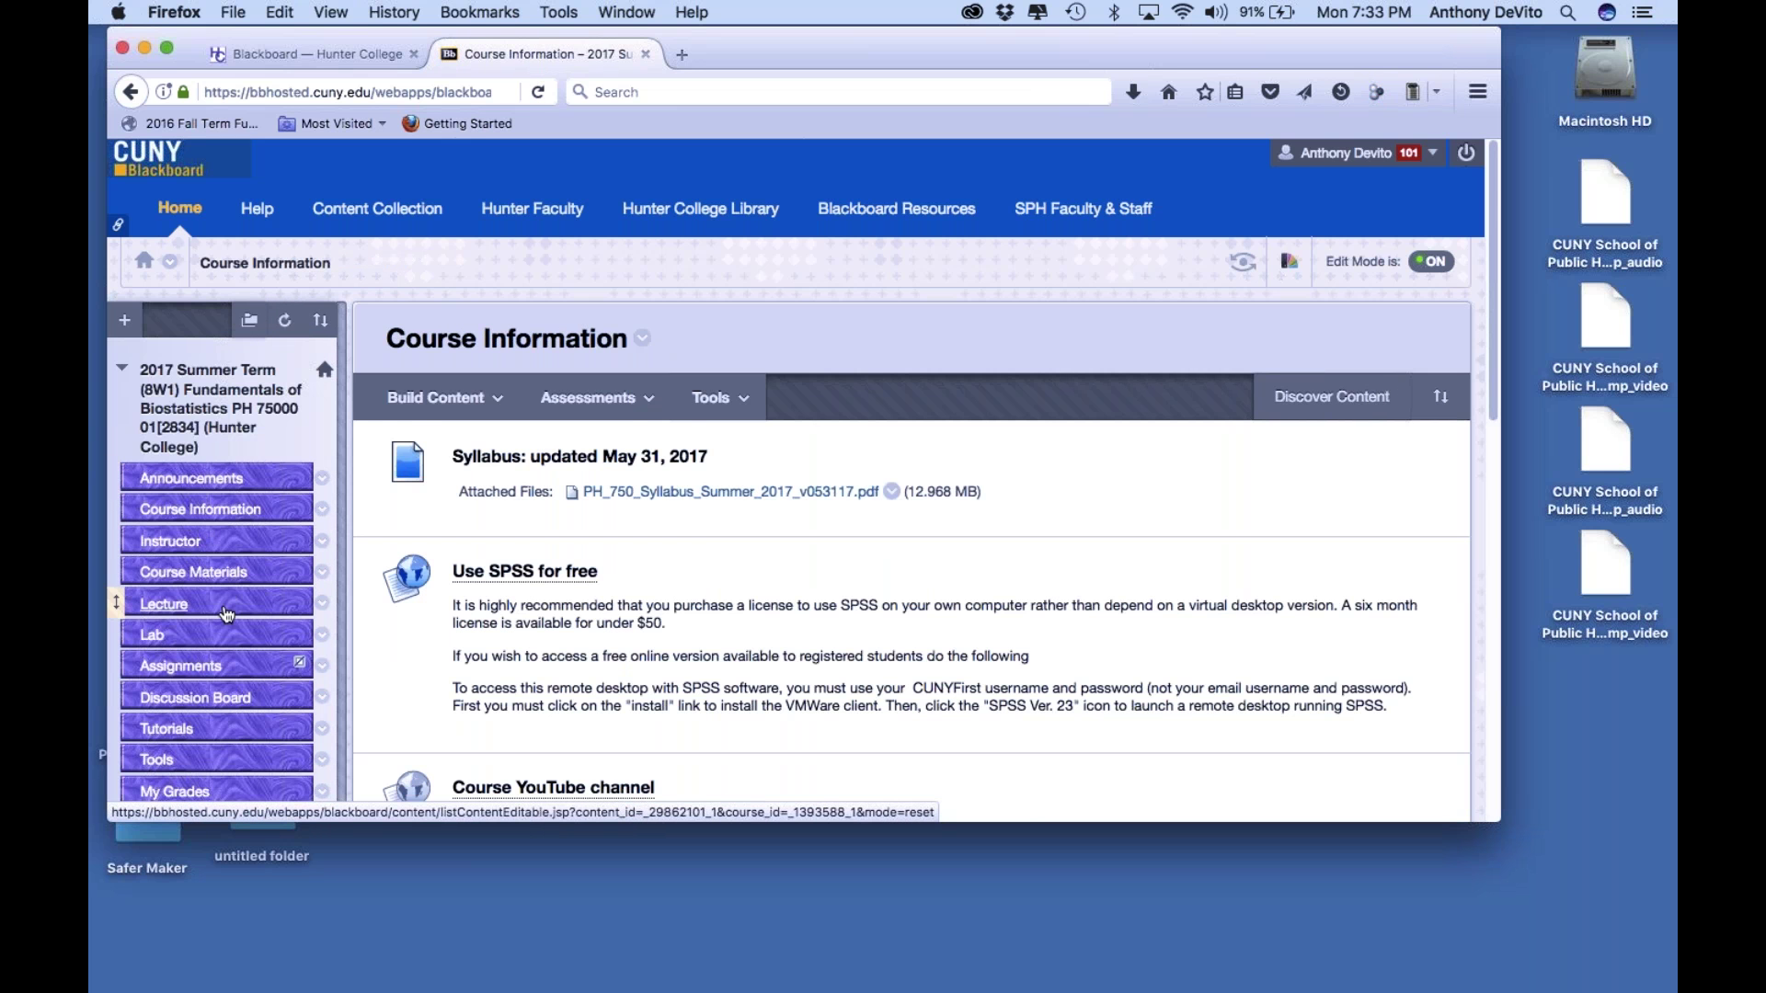
pyautogui.scroll(-2, 226, 615)
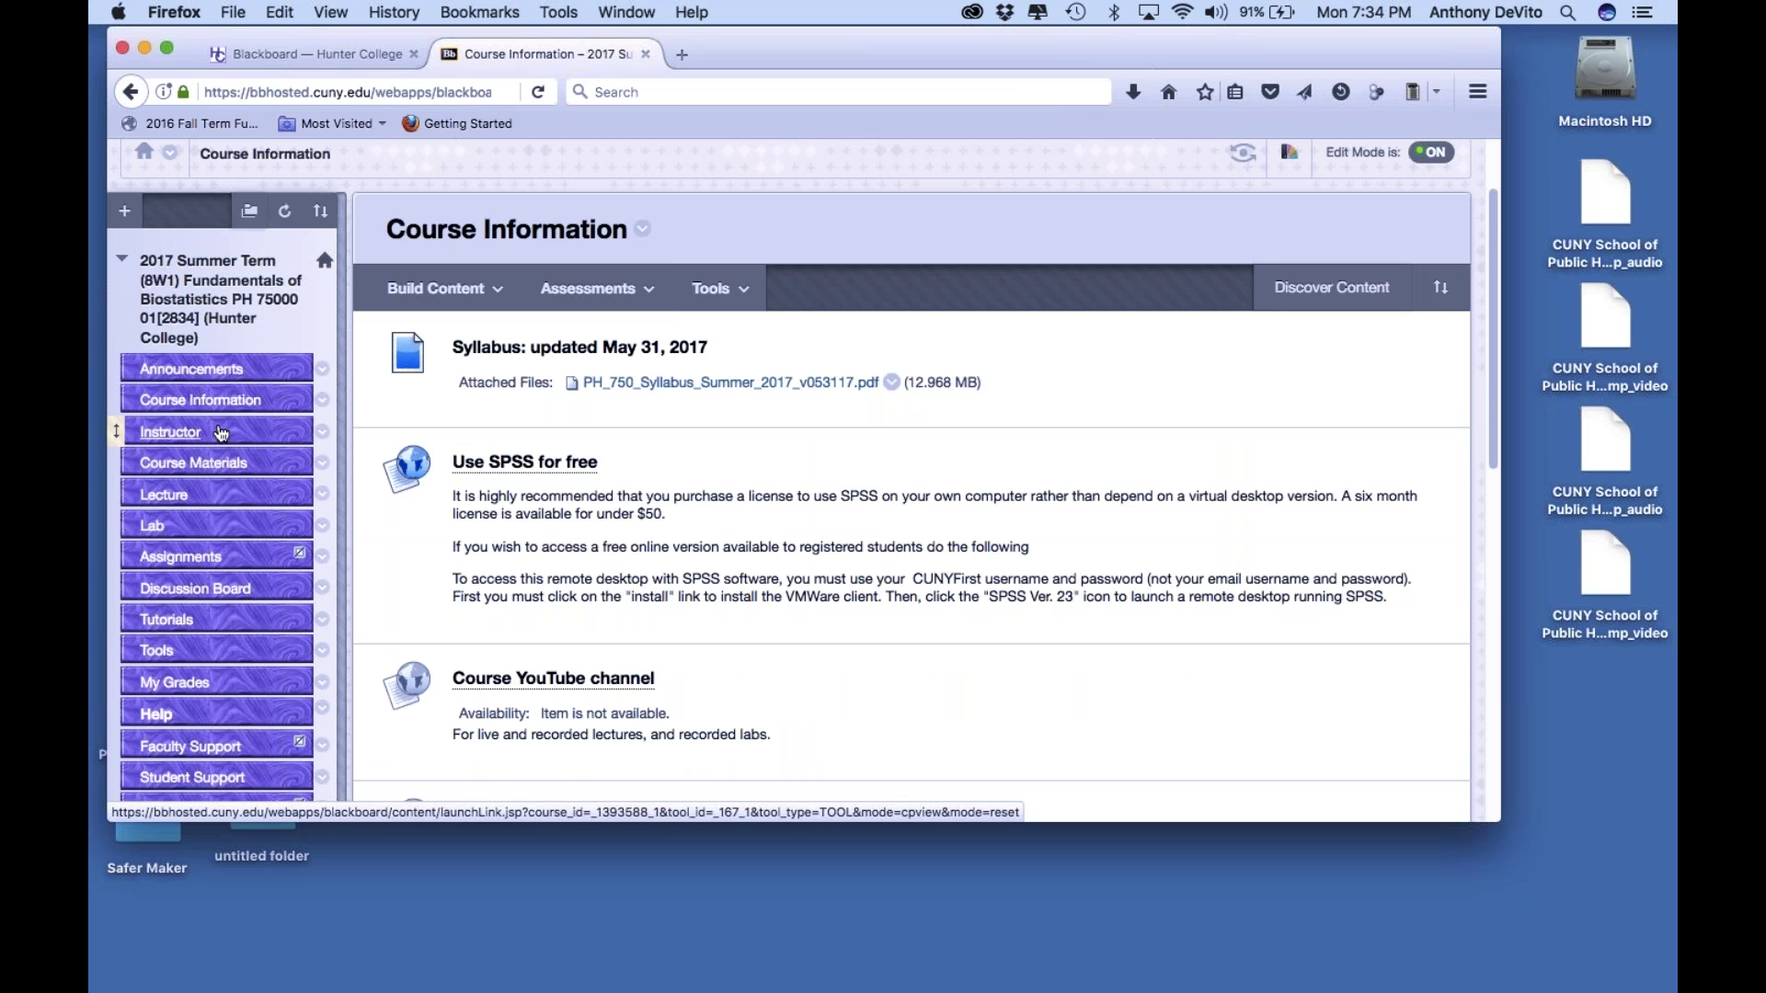
# Open the course Announcements and examine the session schedule with dates, attendance rules and topics
pyautogui.click(212, 379)
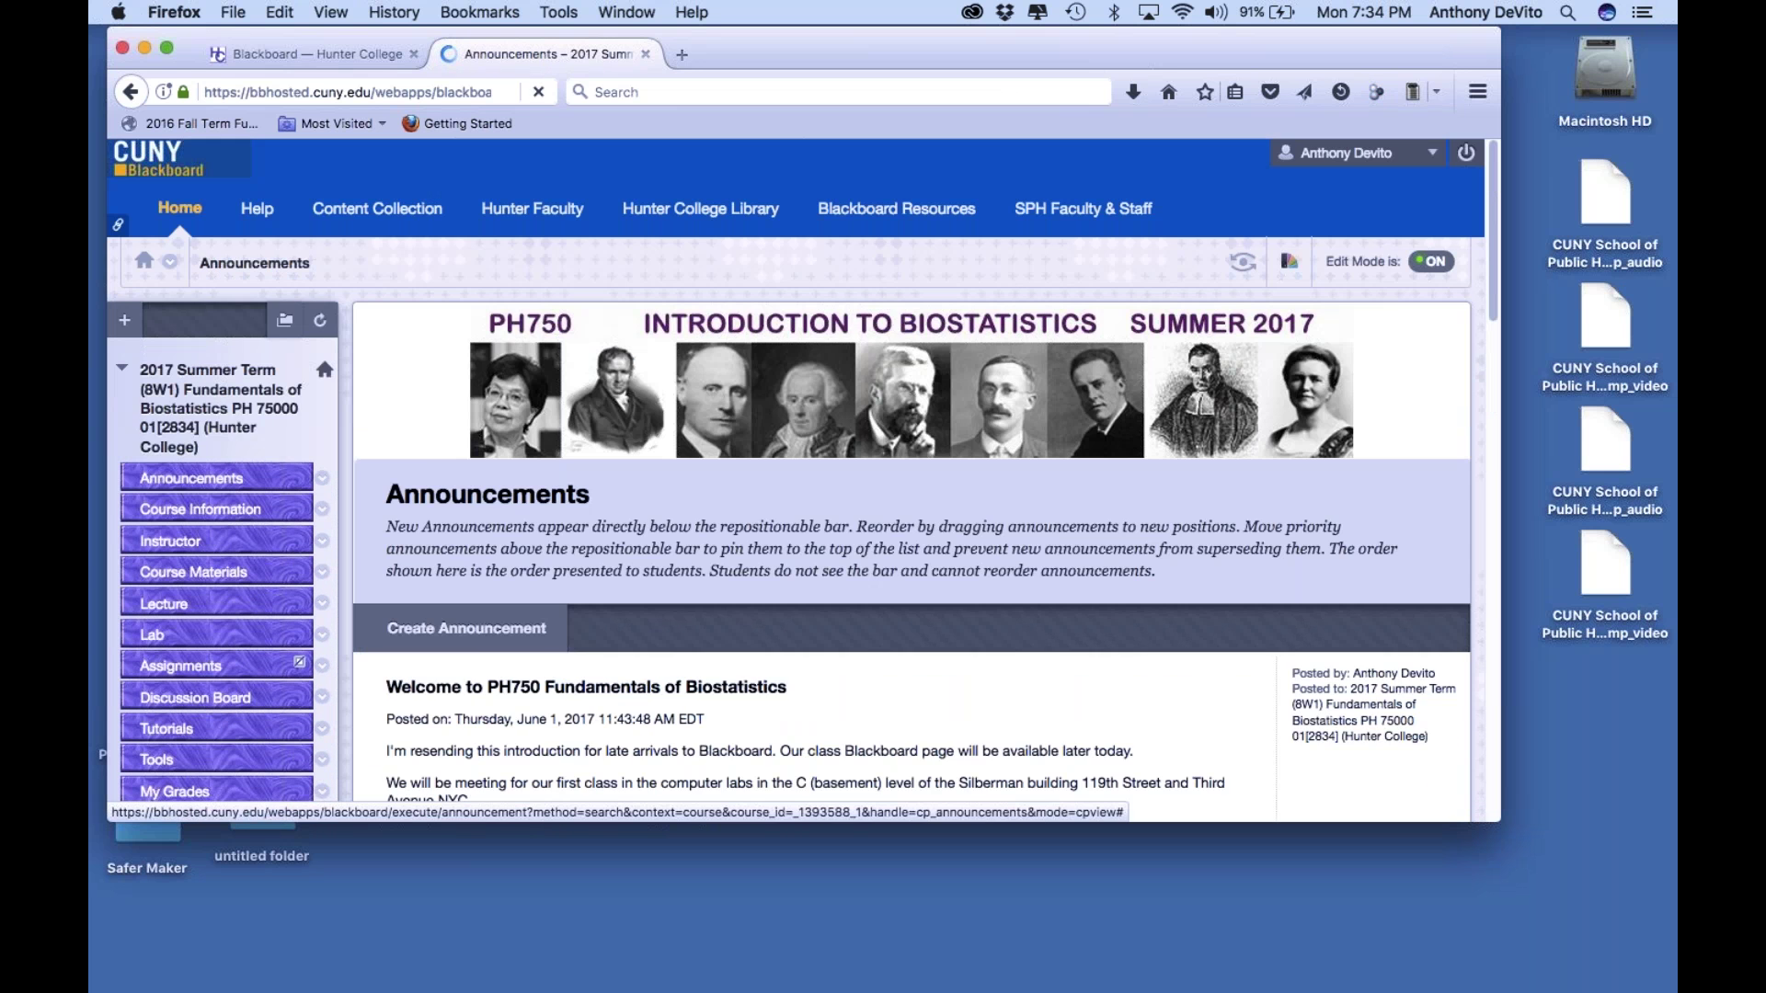
pyautogui.scroll(-10, 801, 480)
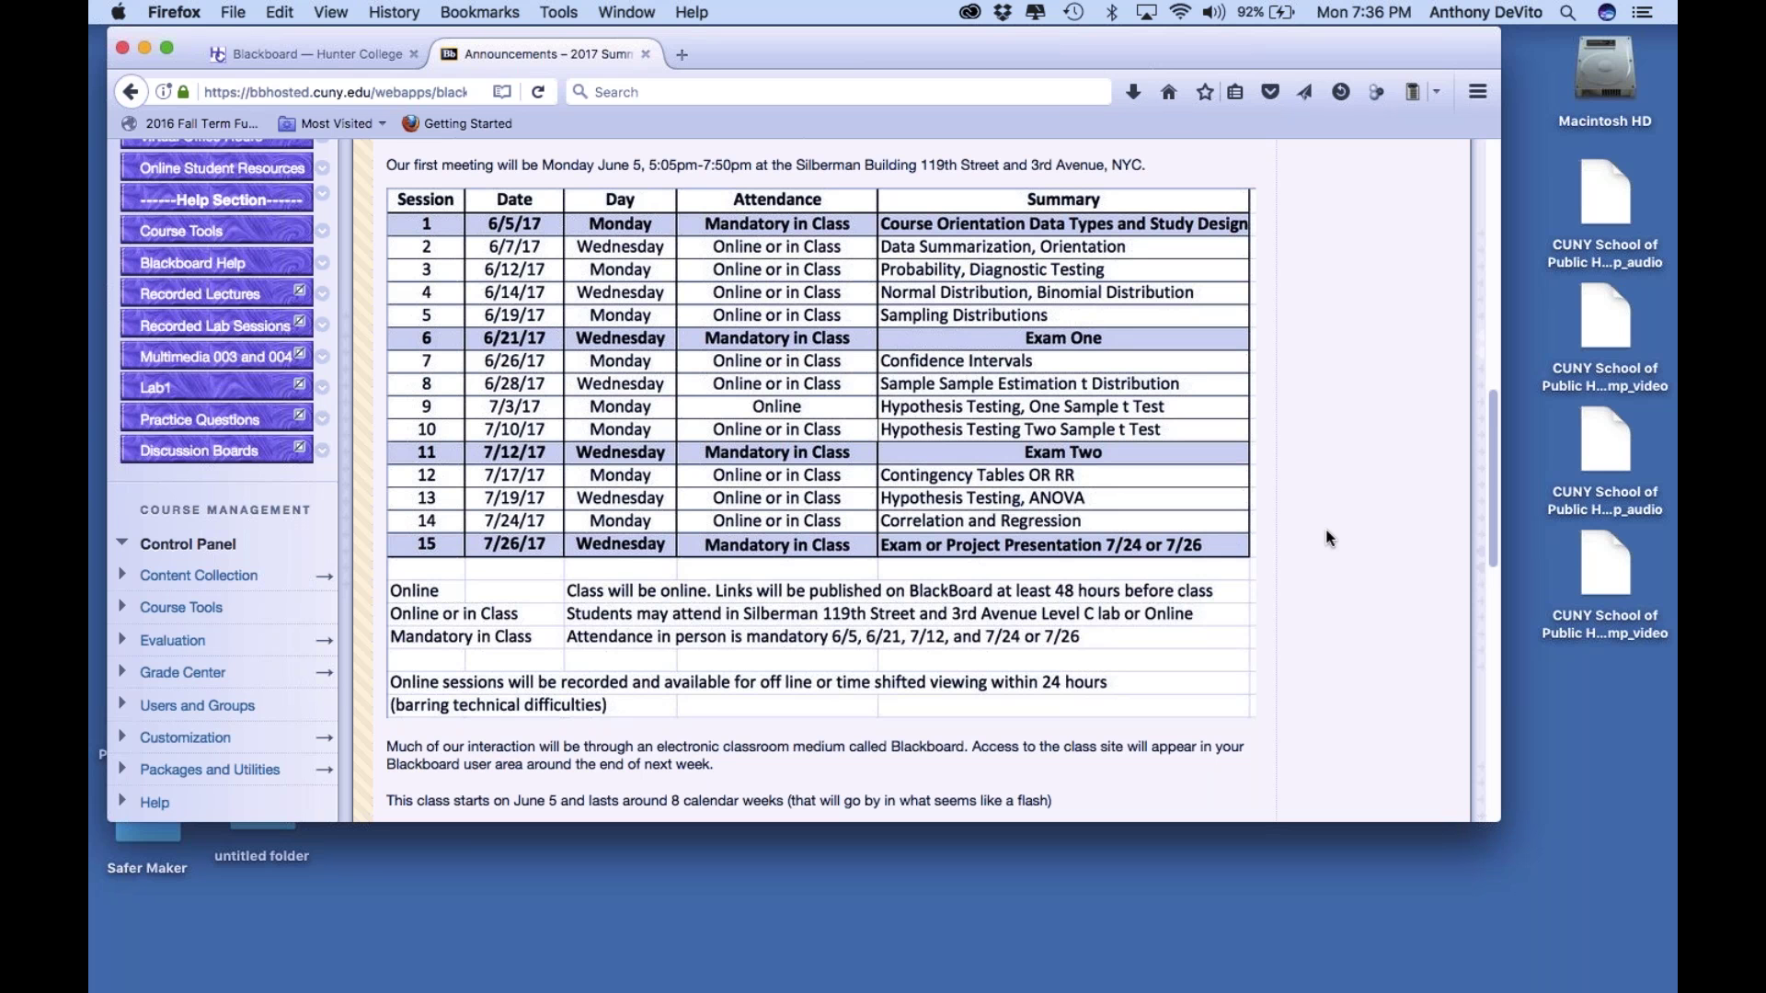
pyautogui.scroll(-1, 1292, 566)
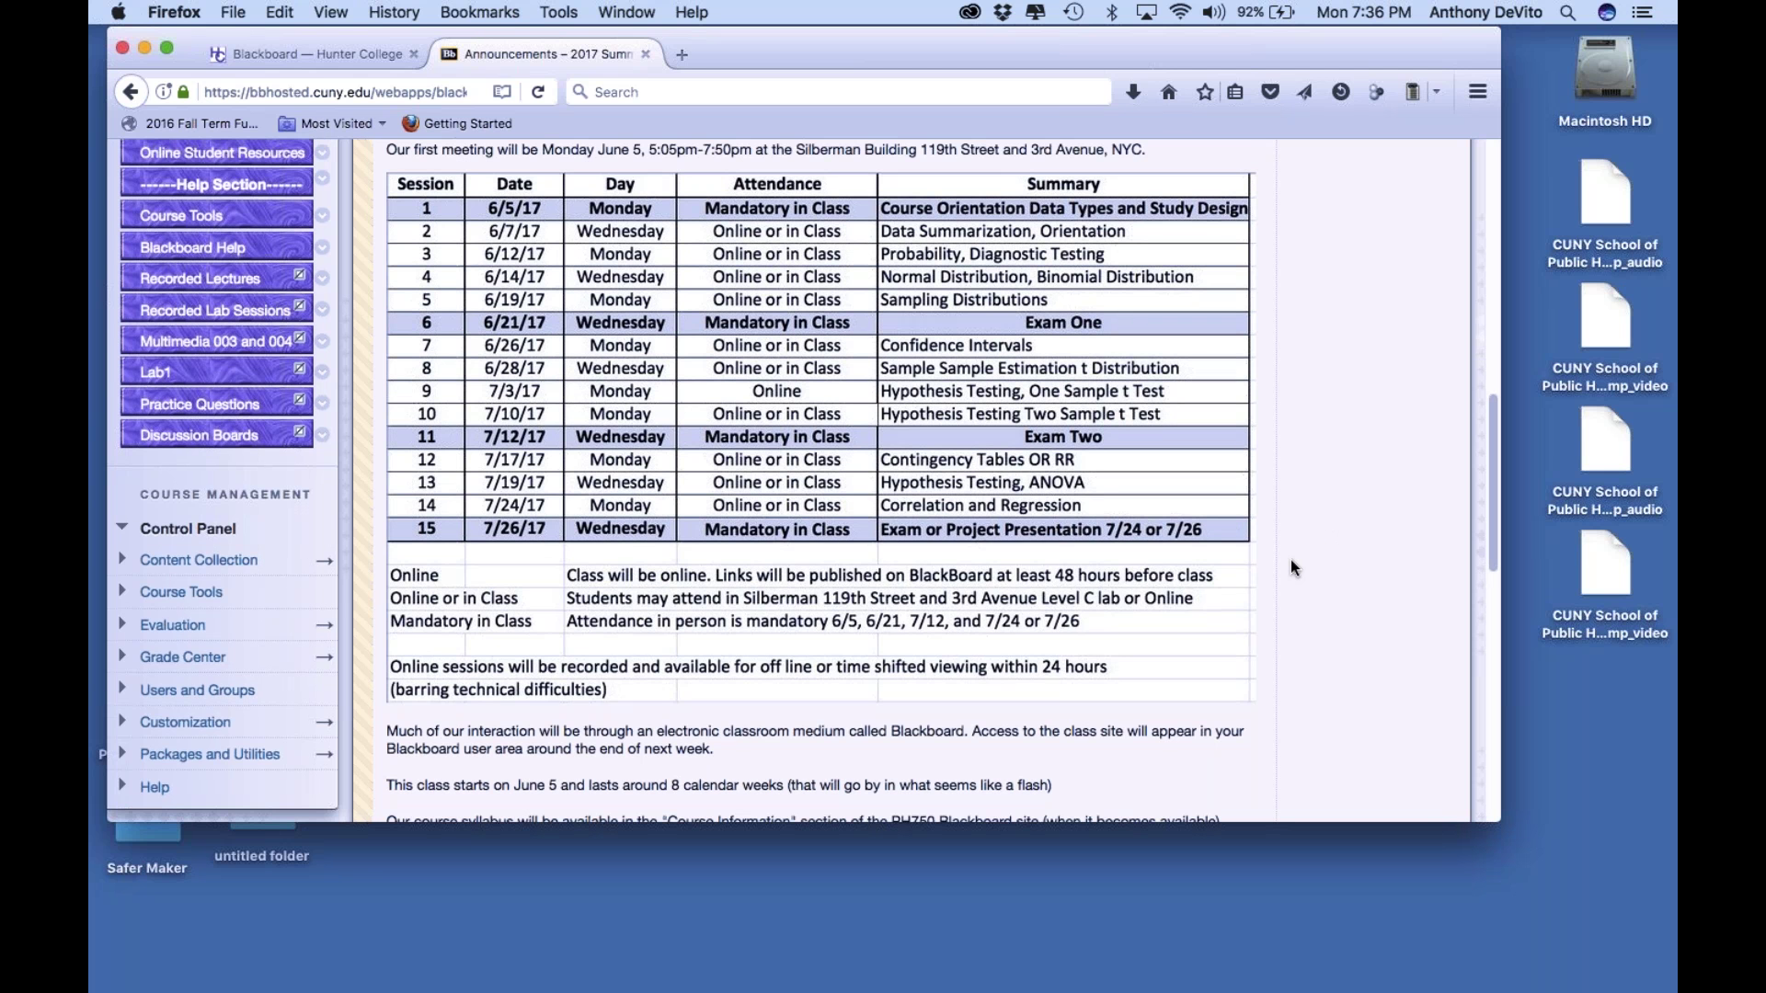
pyautogui.scroll(-2, 1292, 566)
pyautogui.scroll(3, 1292, 566)
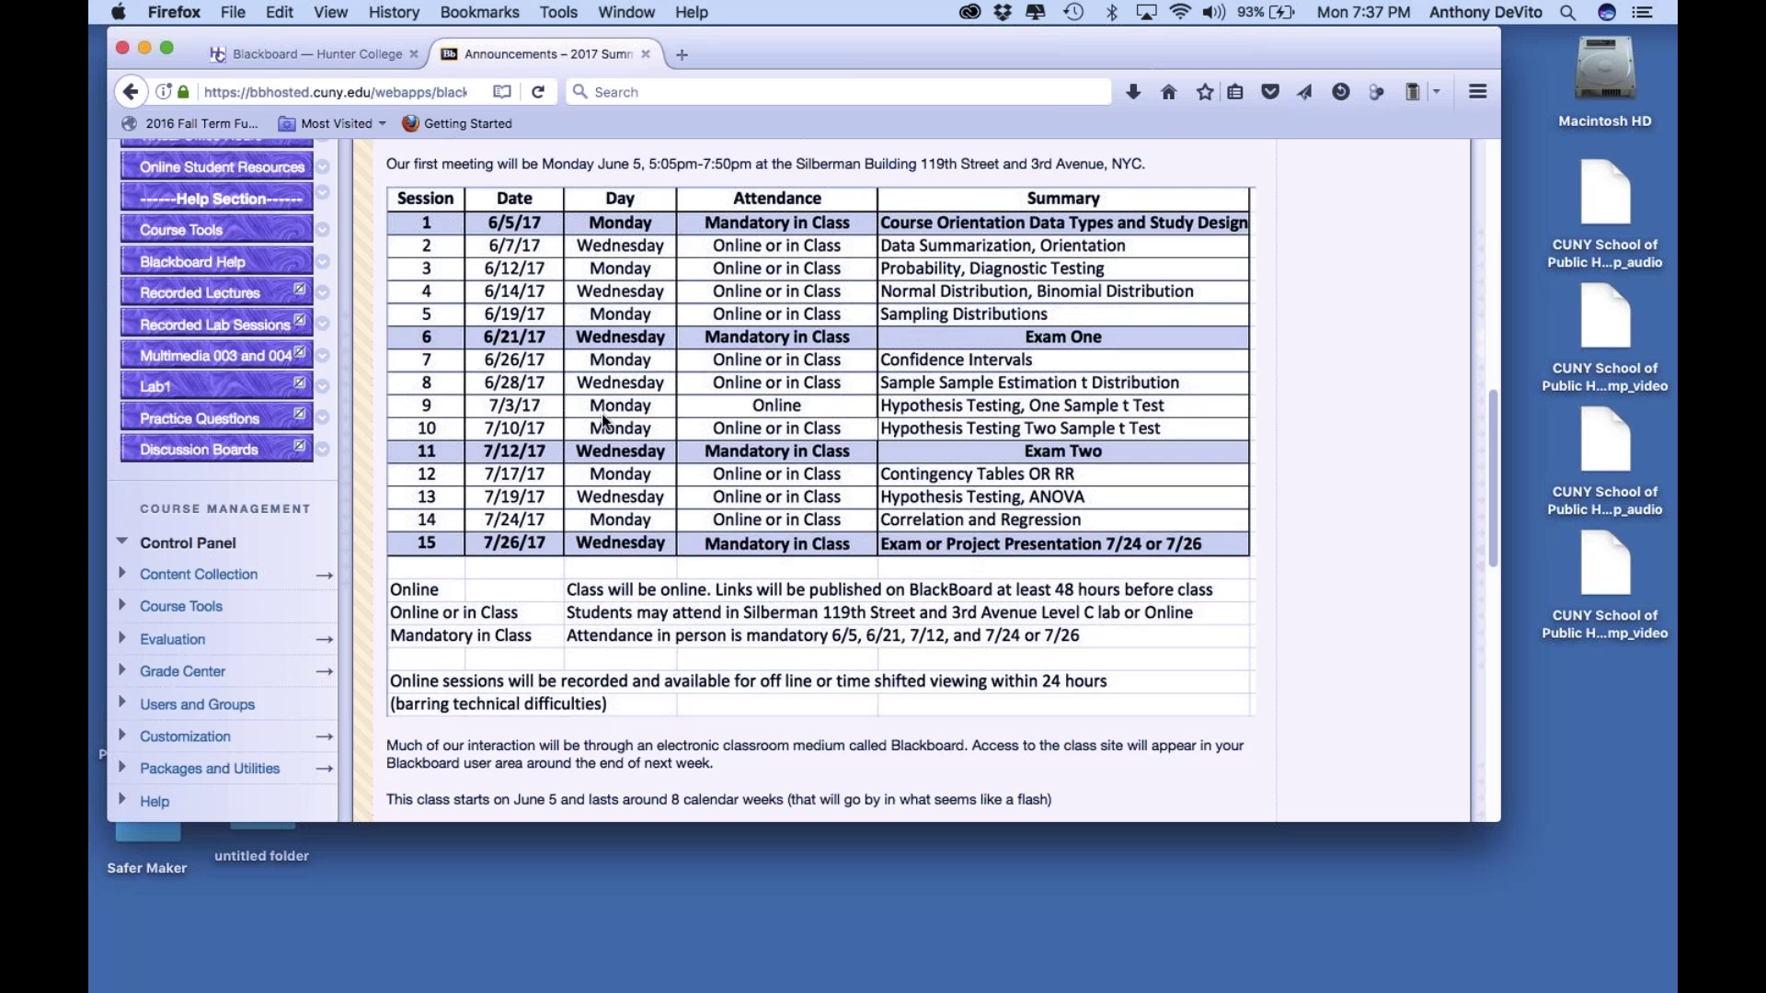
pyautogui.scroll(10, 147, 458)
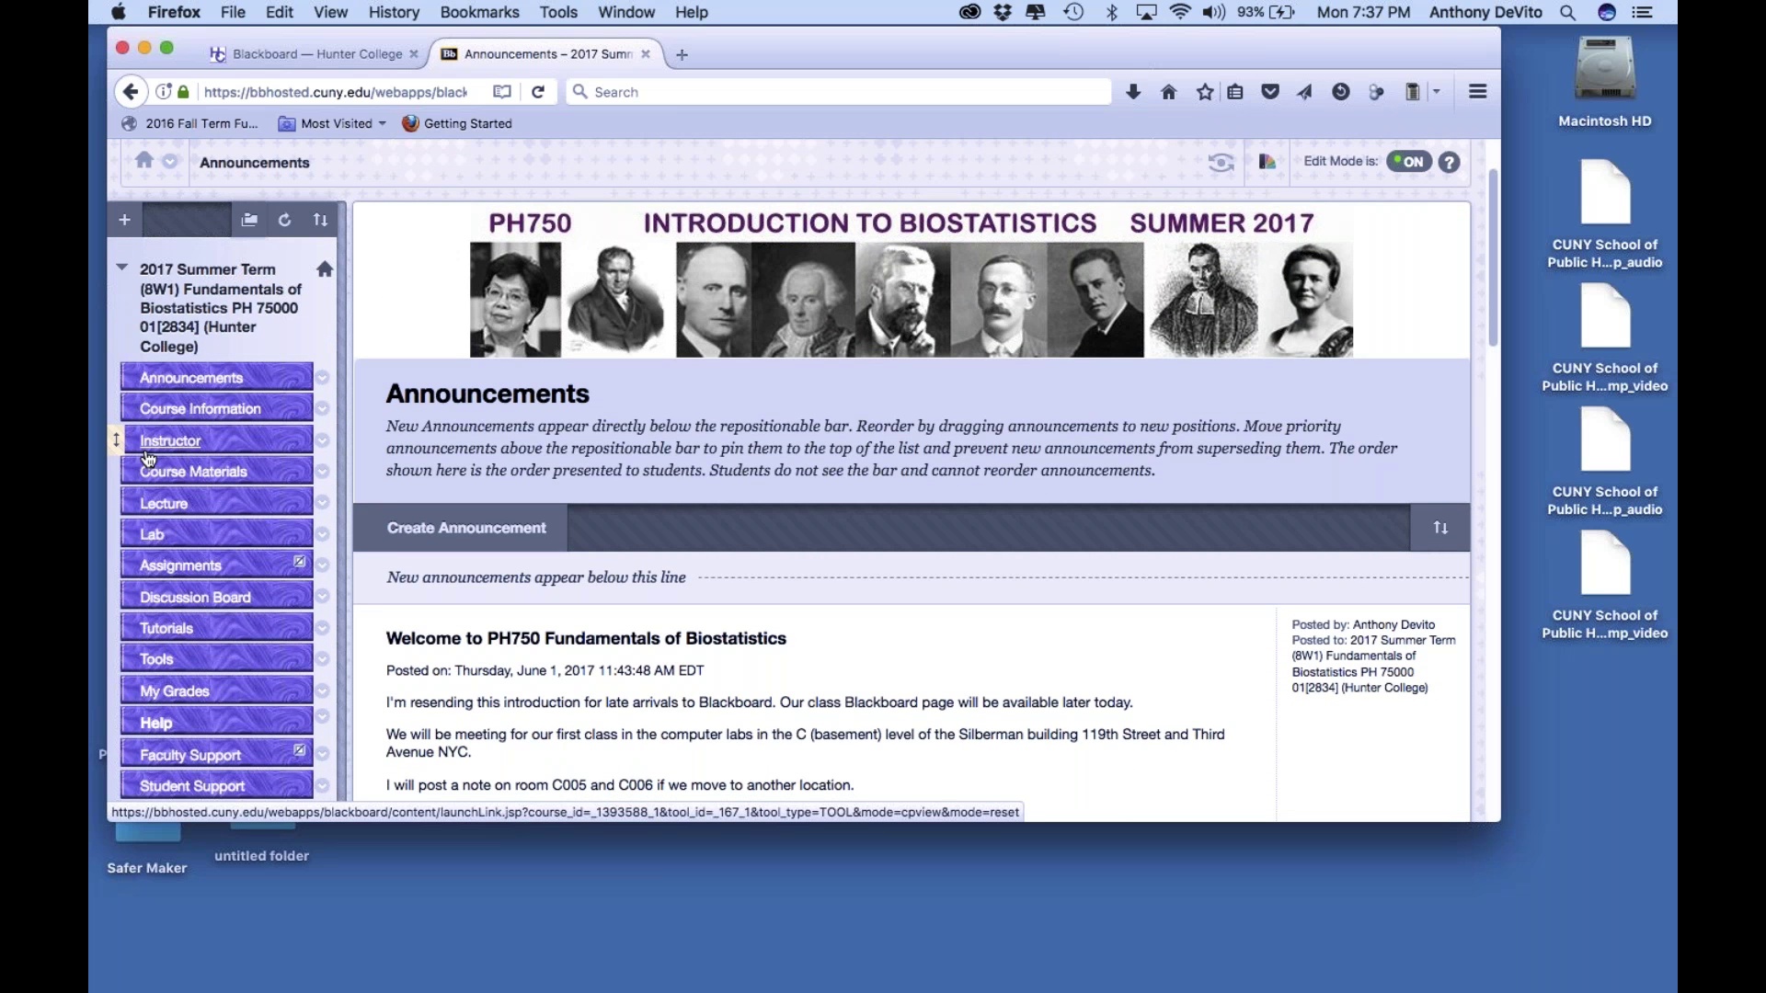
pyautogui.scroll(-1, 147, 458)
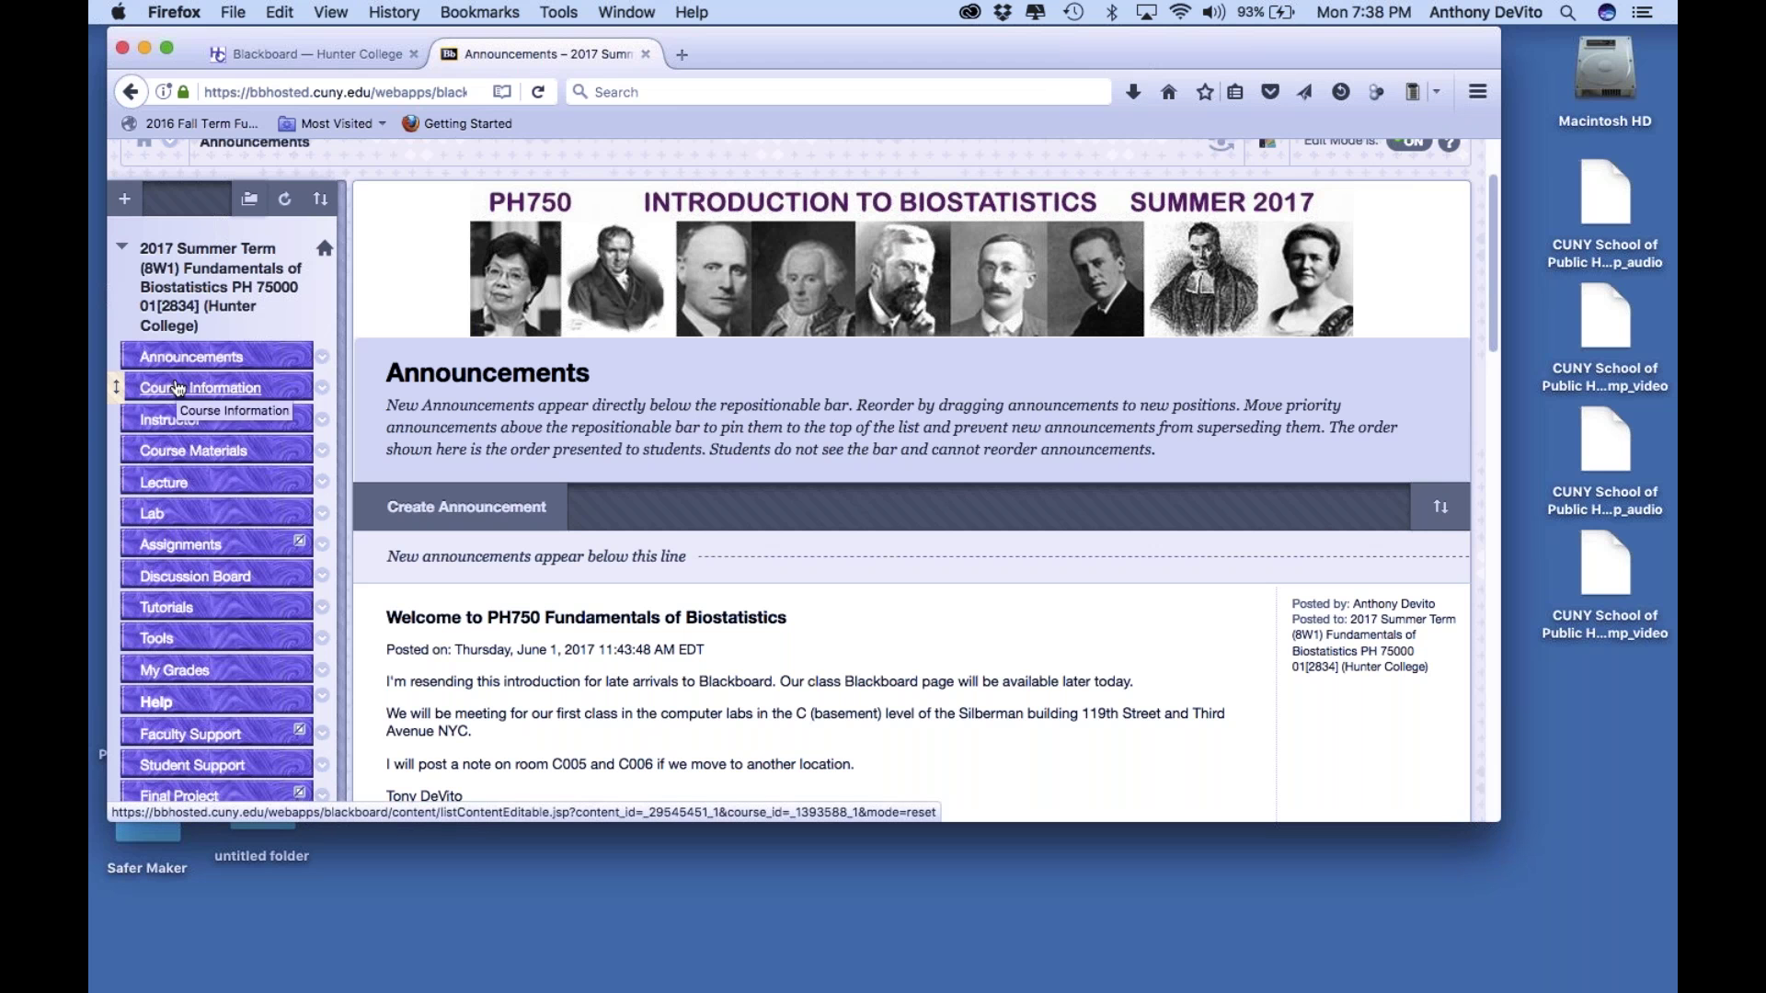
# Open the Course Information page and review its syllabus, free SPSS access, YouTube channel and Google Group items
pyautogui.click(204, 390)
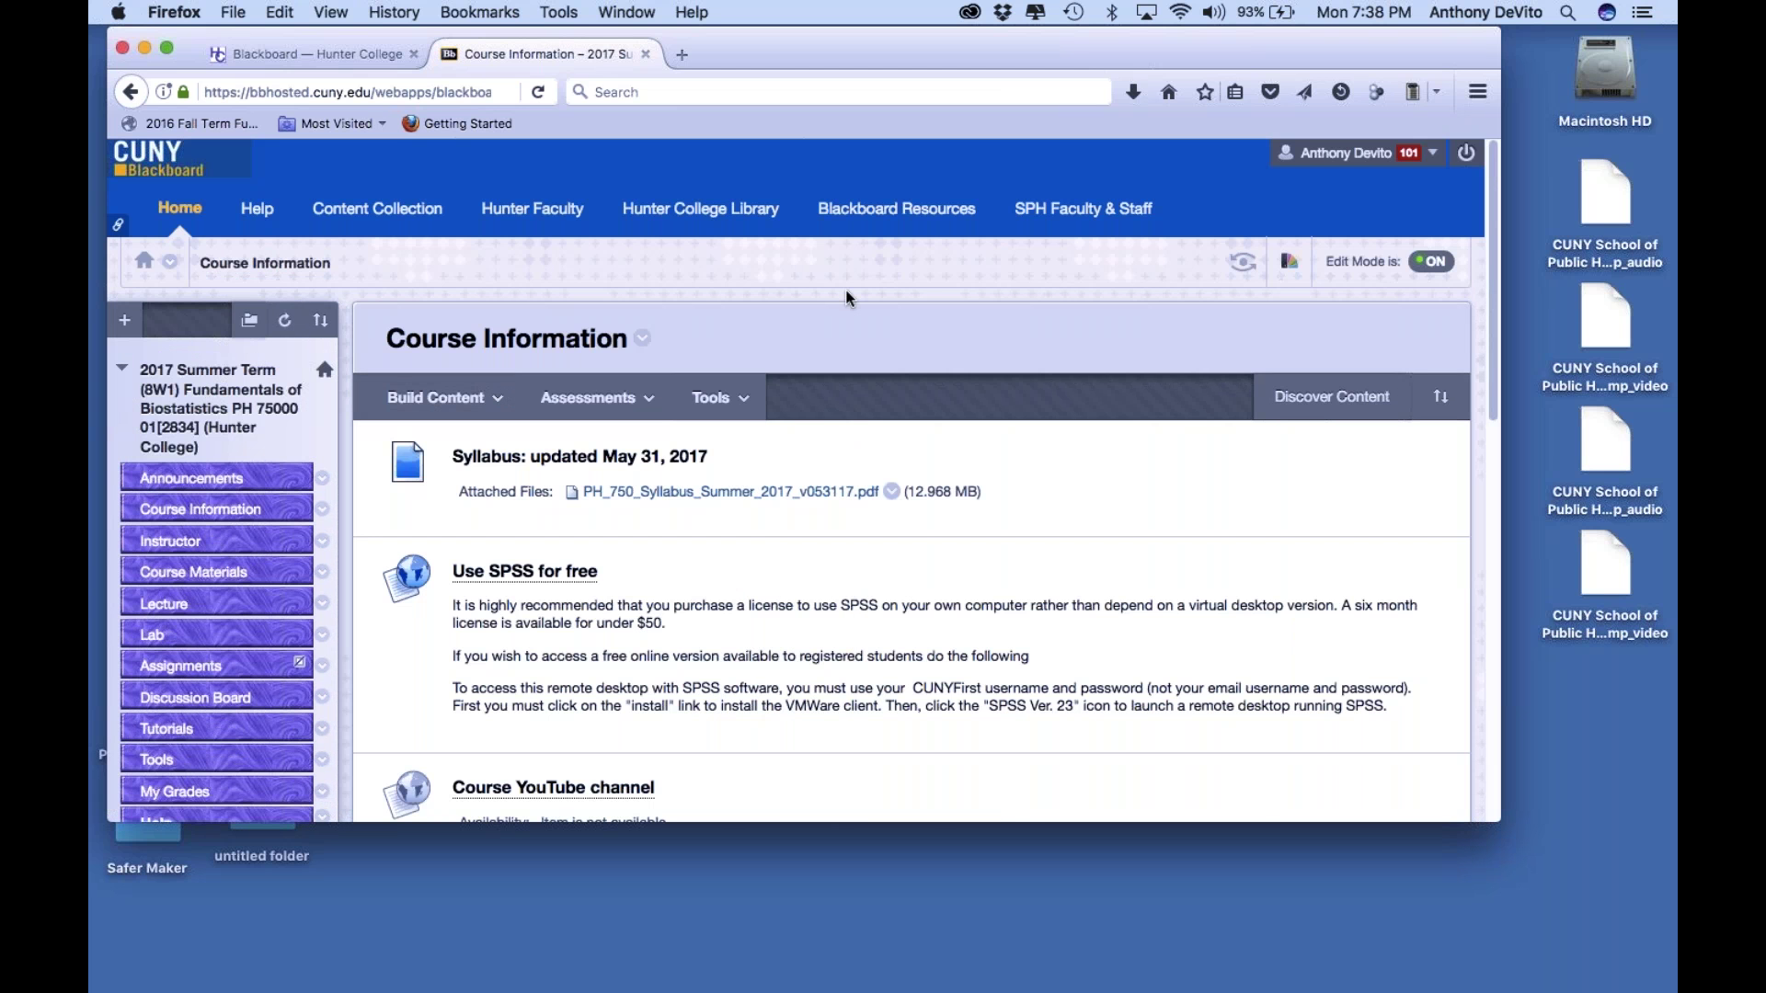
pyautogui.scroll(-1, 846, 297)
pyautogui.scroll(-5, 846, 288)
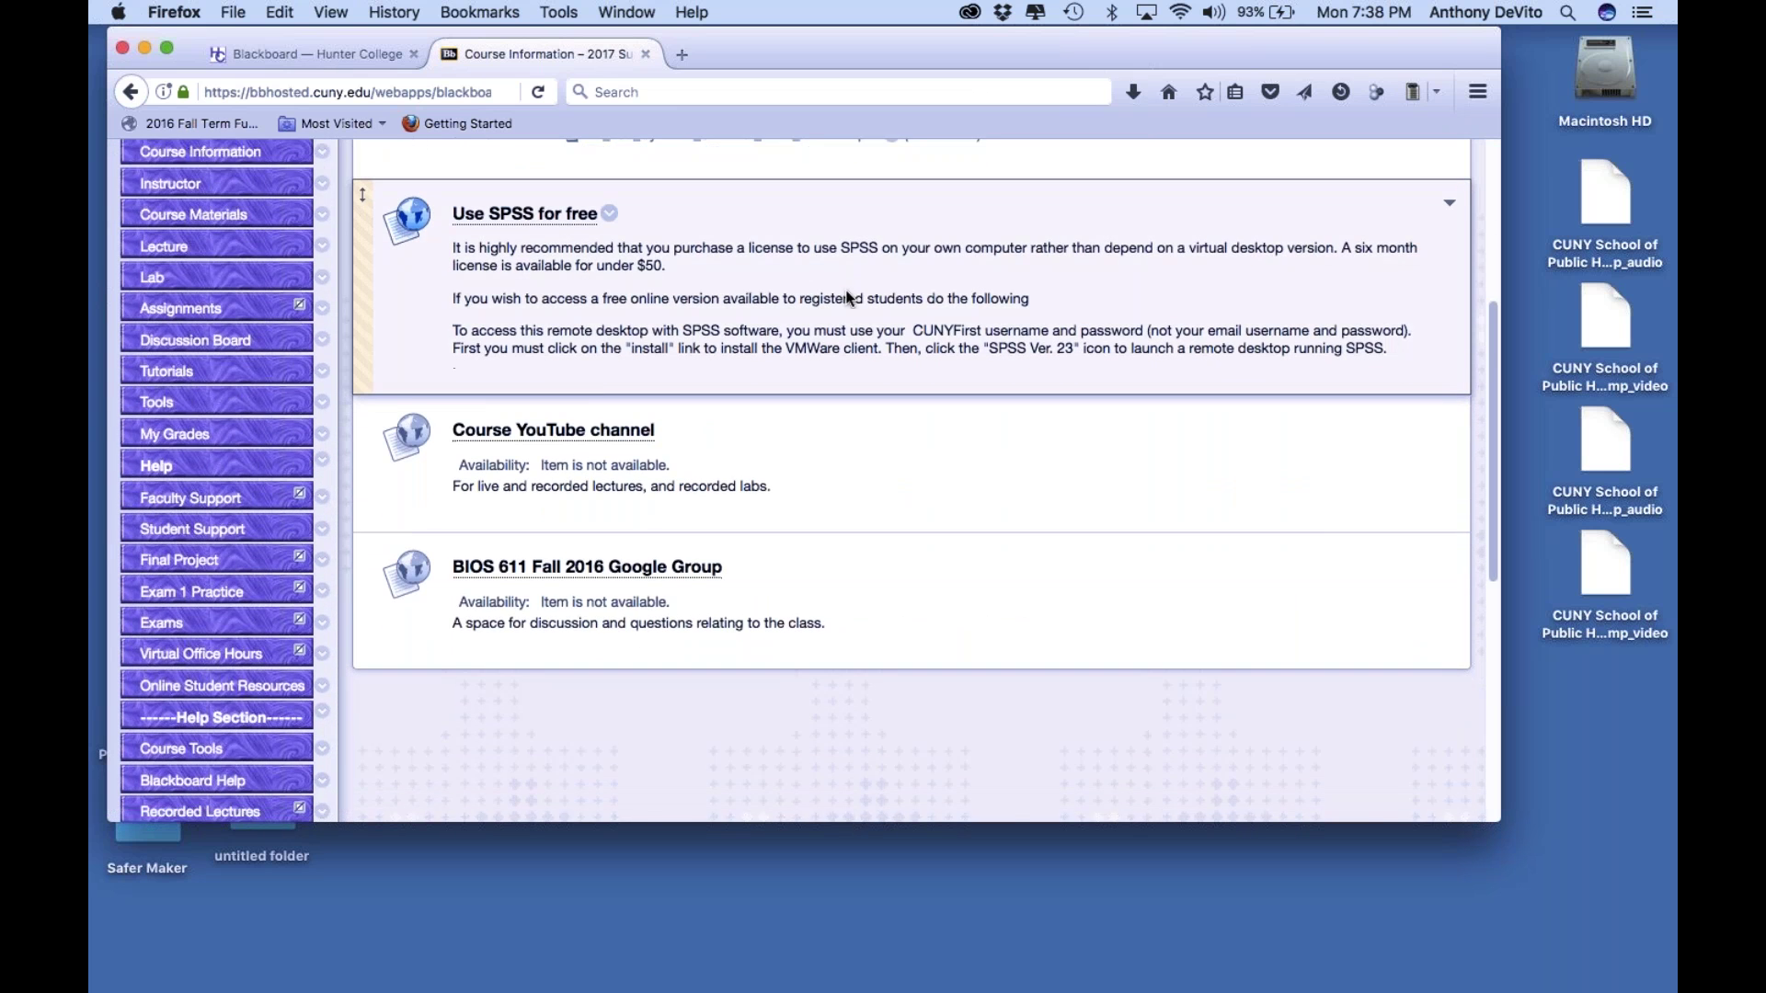
pyautogui.scroll(-3, 846, 368)
pyautogui.scroll(4, 846, 368)
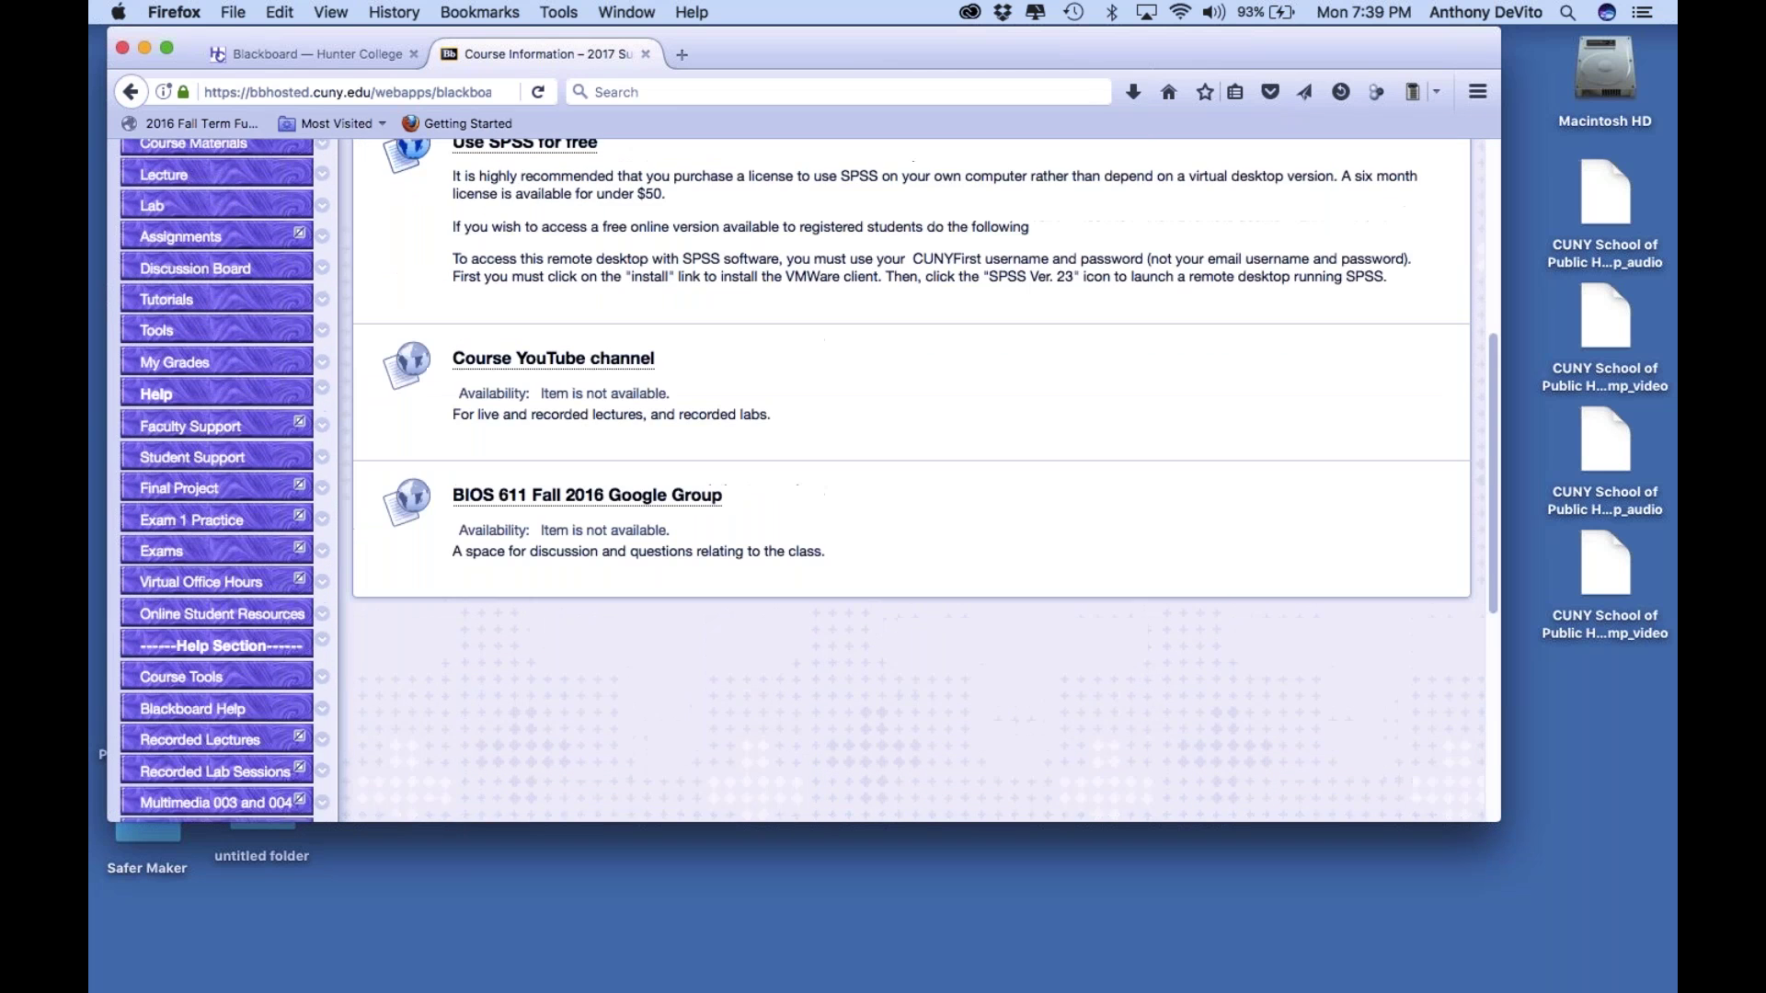
pyautogui.scroll(3, 846, 275)
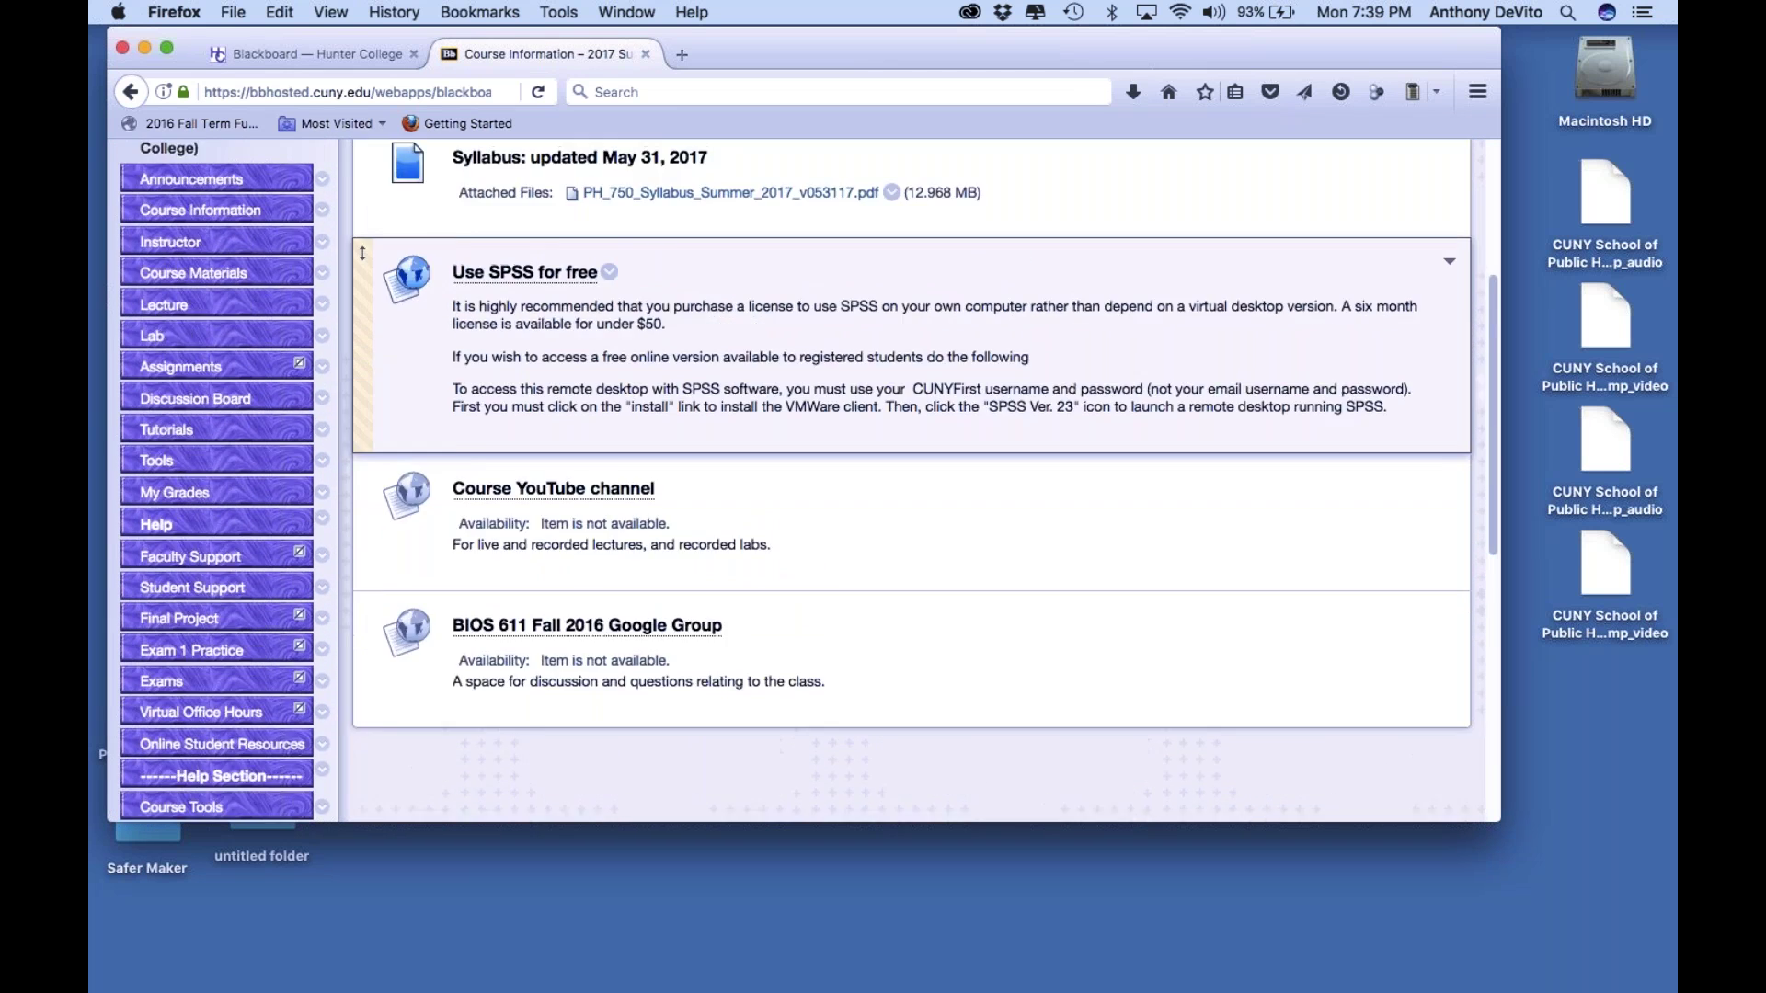
pyautogui.scroll(4, 362, 218)
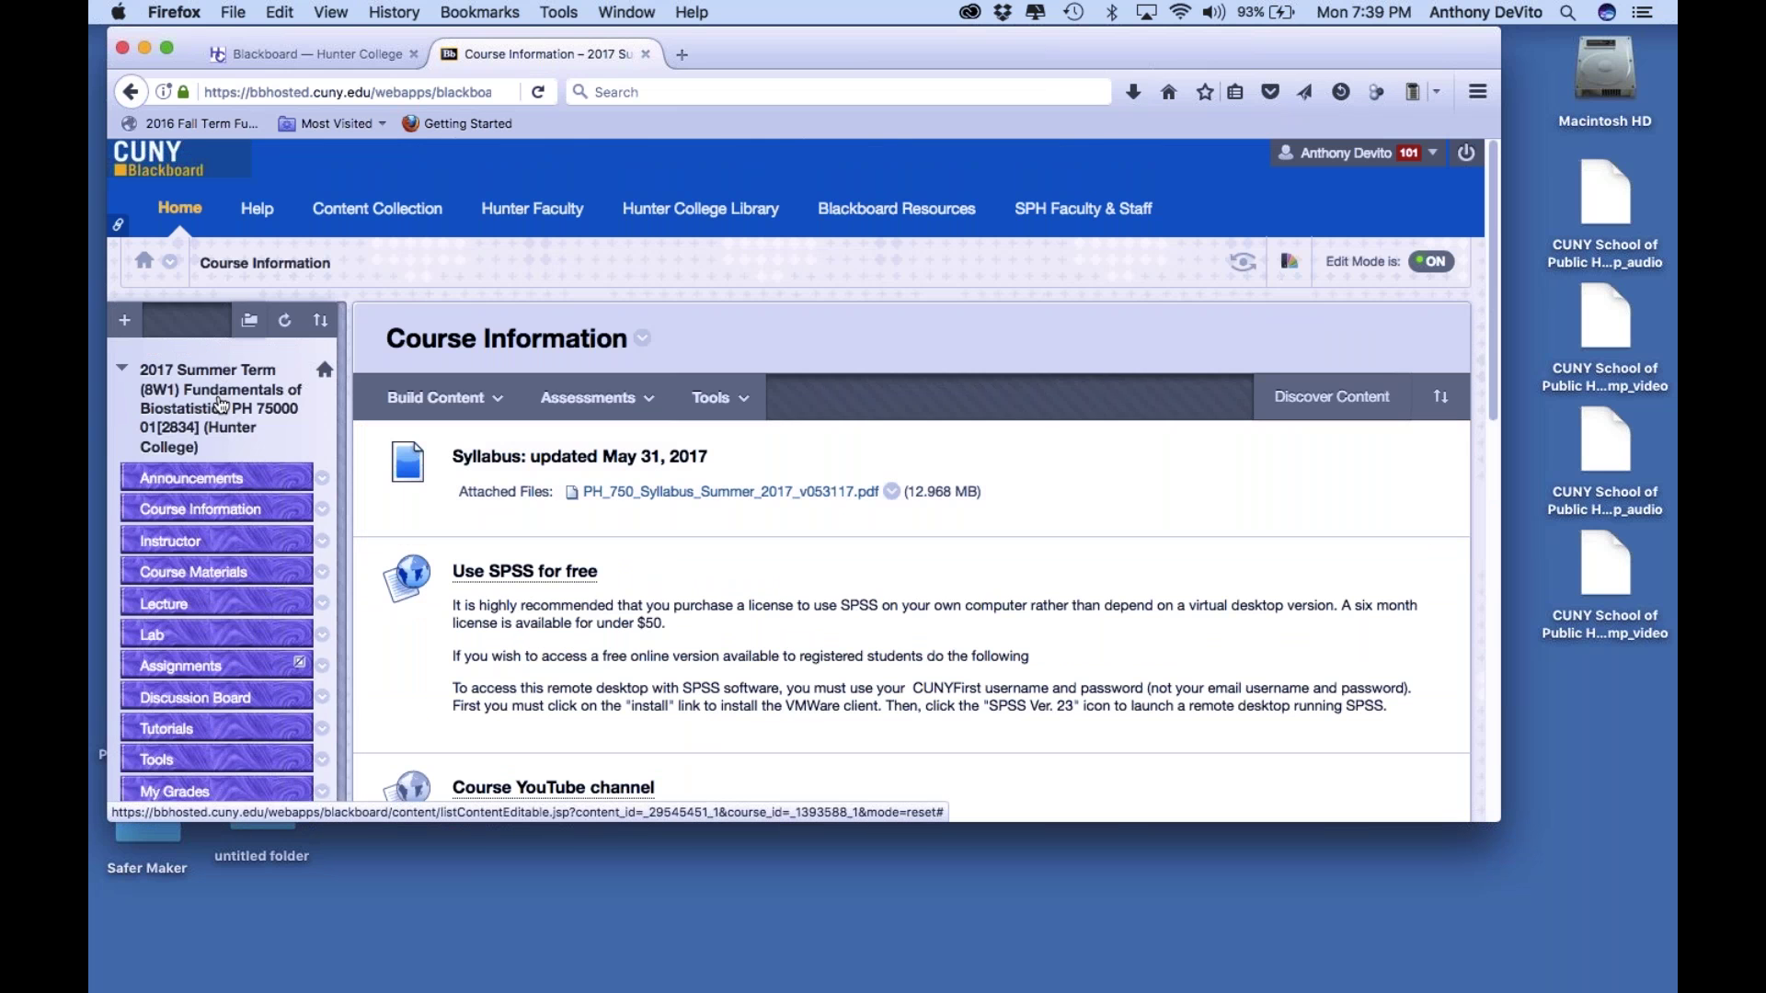
pyautogui.scroll(-10, 460, 441)
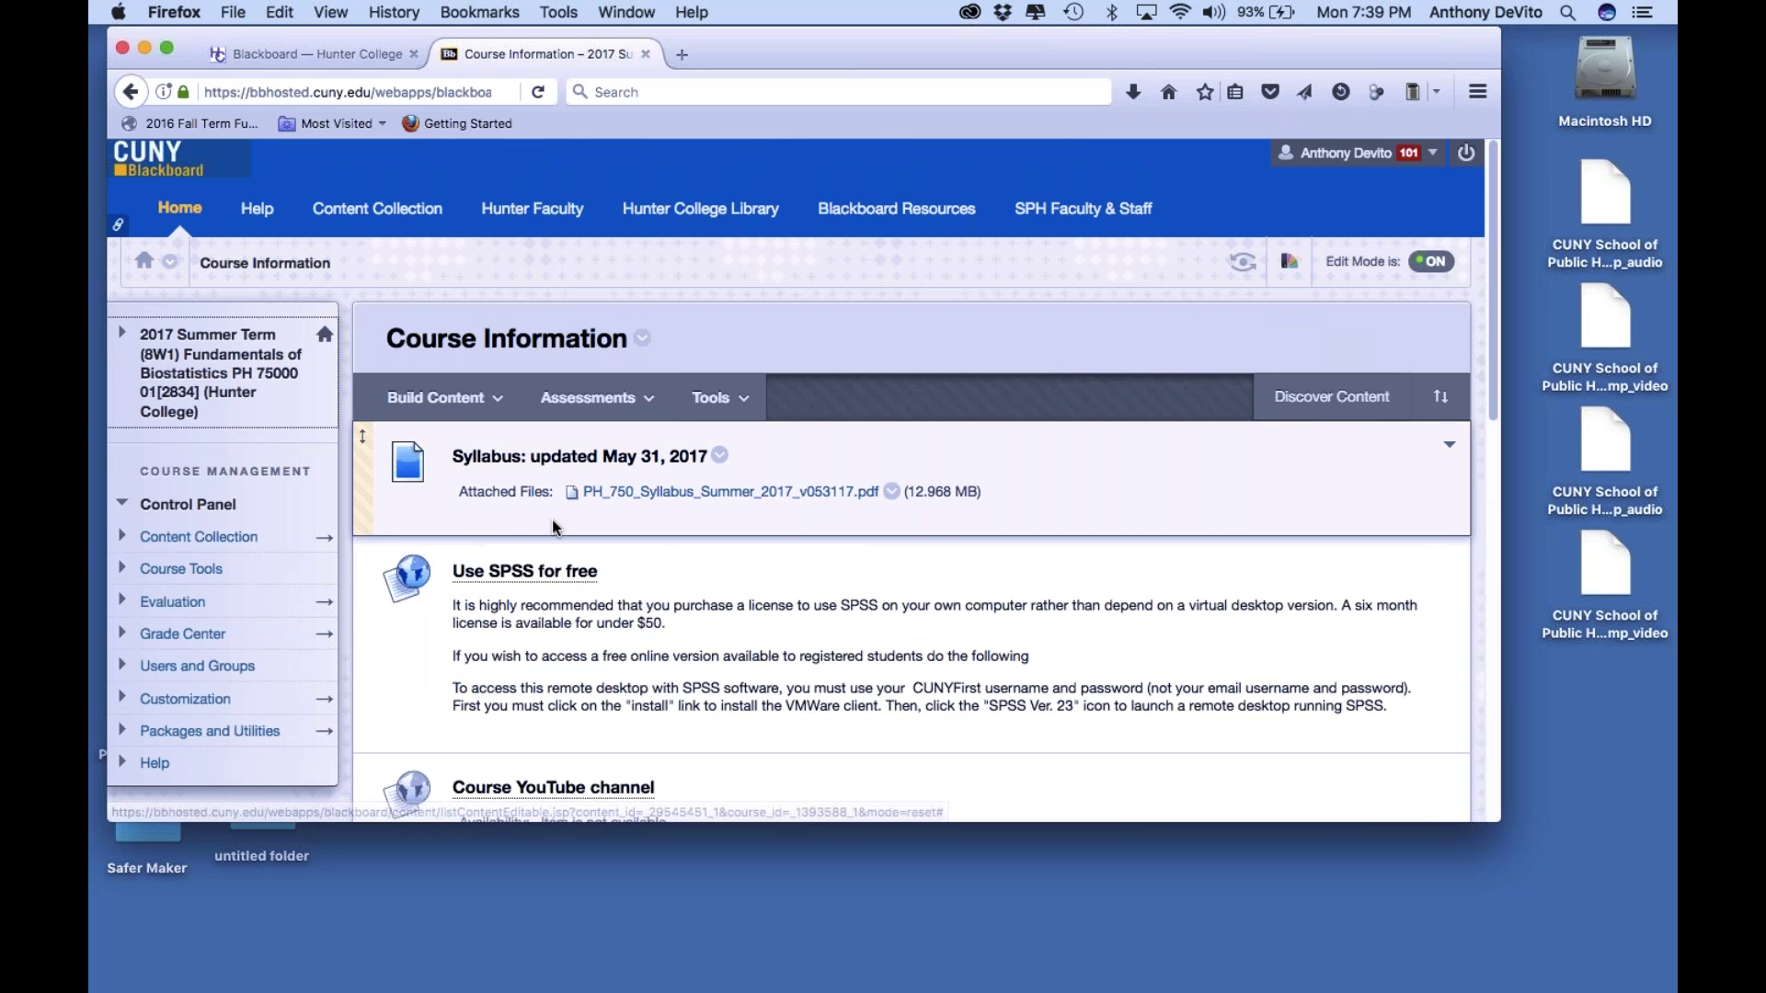
pyautogui.scroll(8, 910, 478)
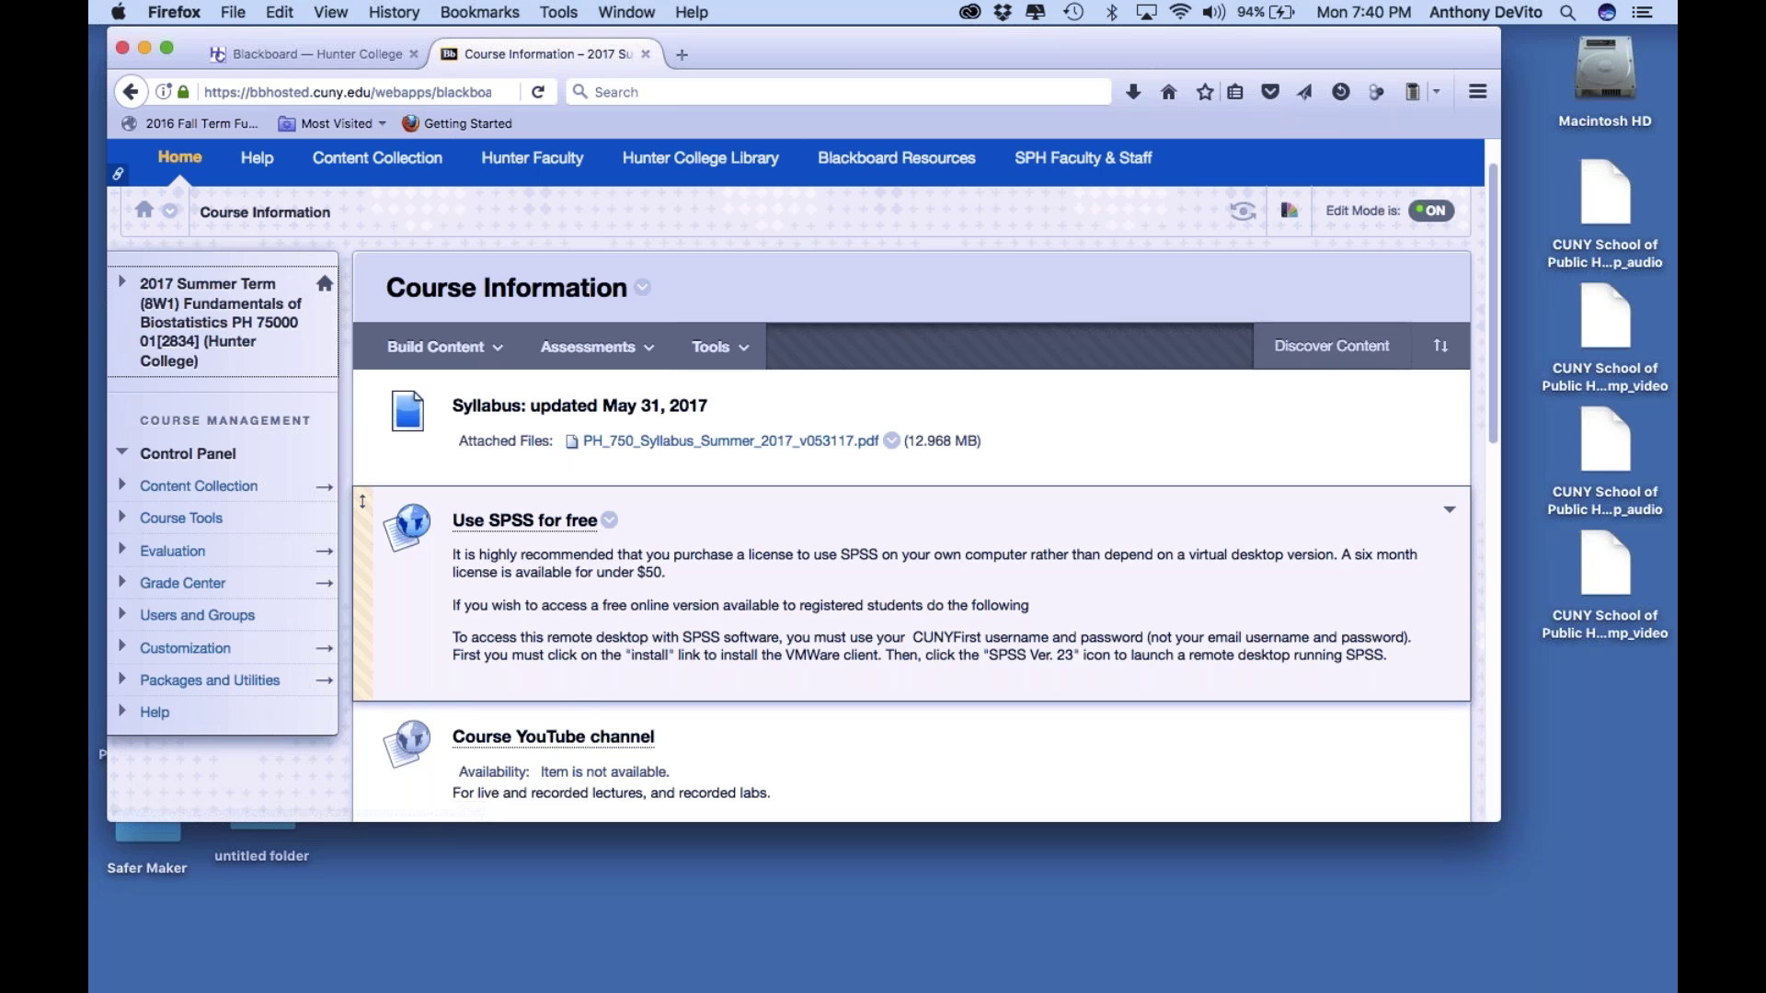
pyautogui.scroll(-3, 363, 502)
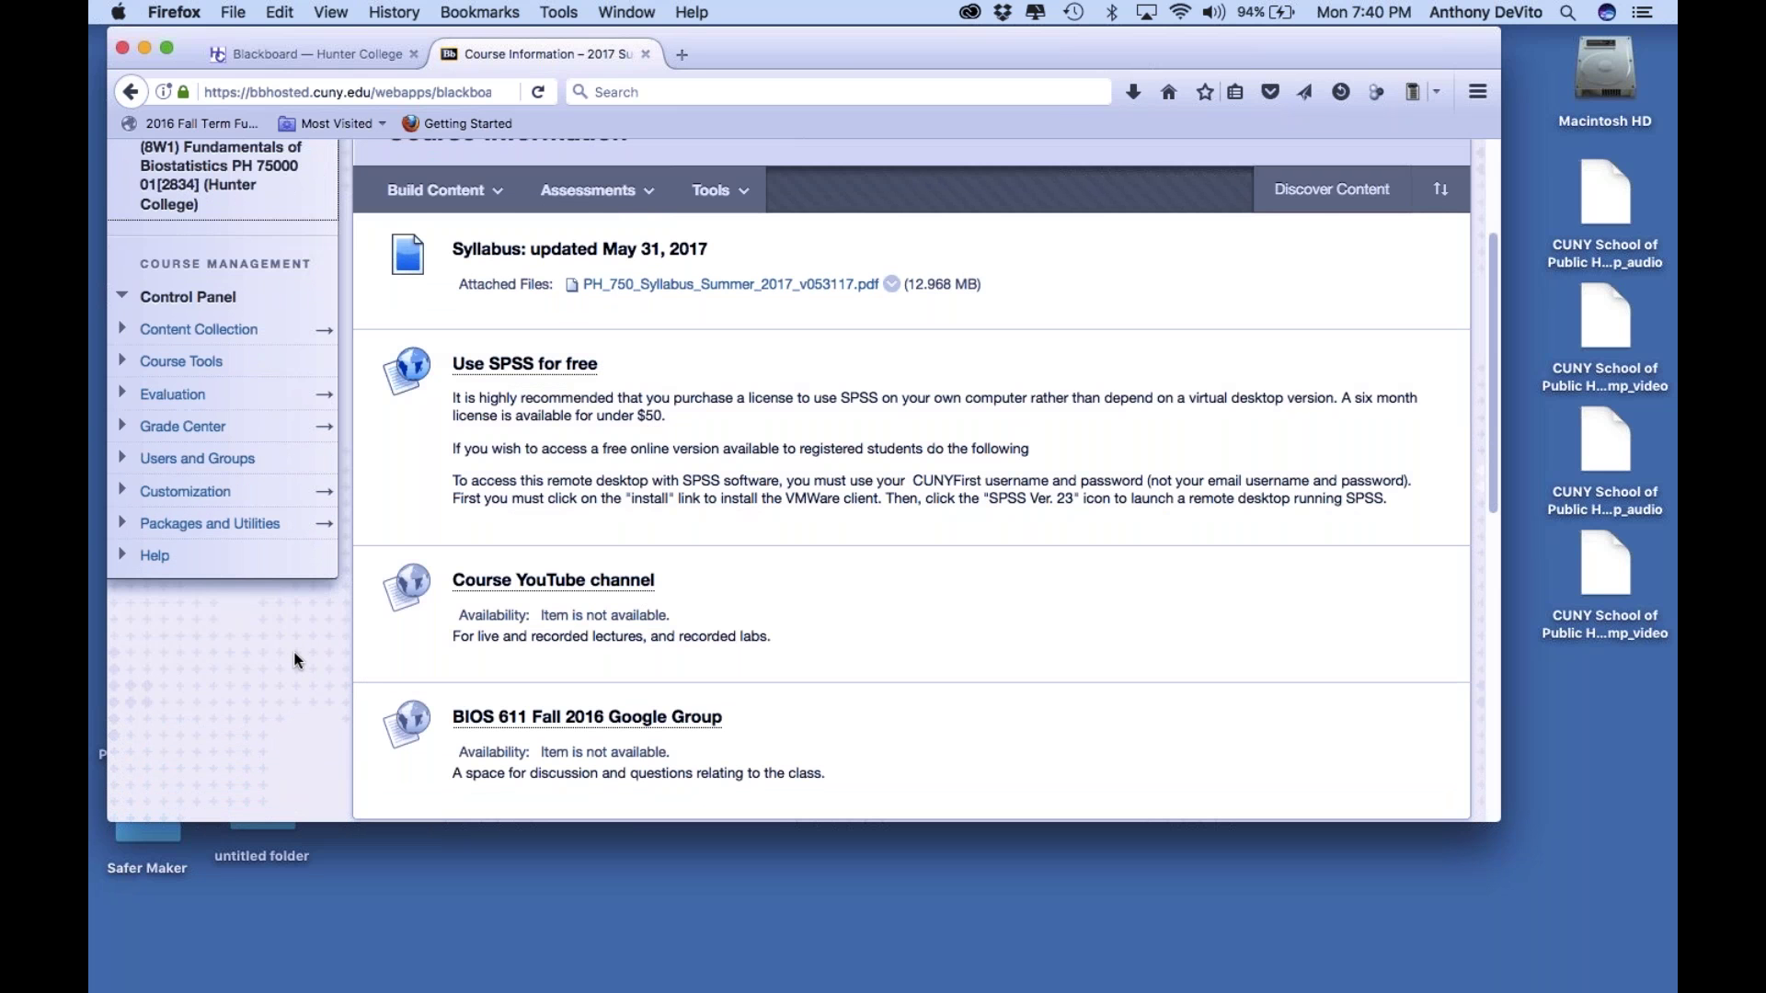
pyautogui.scroll(-1, 294, 659)
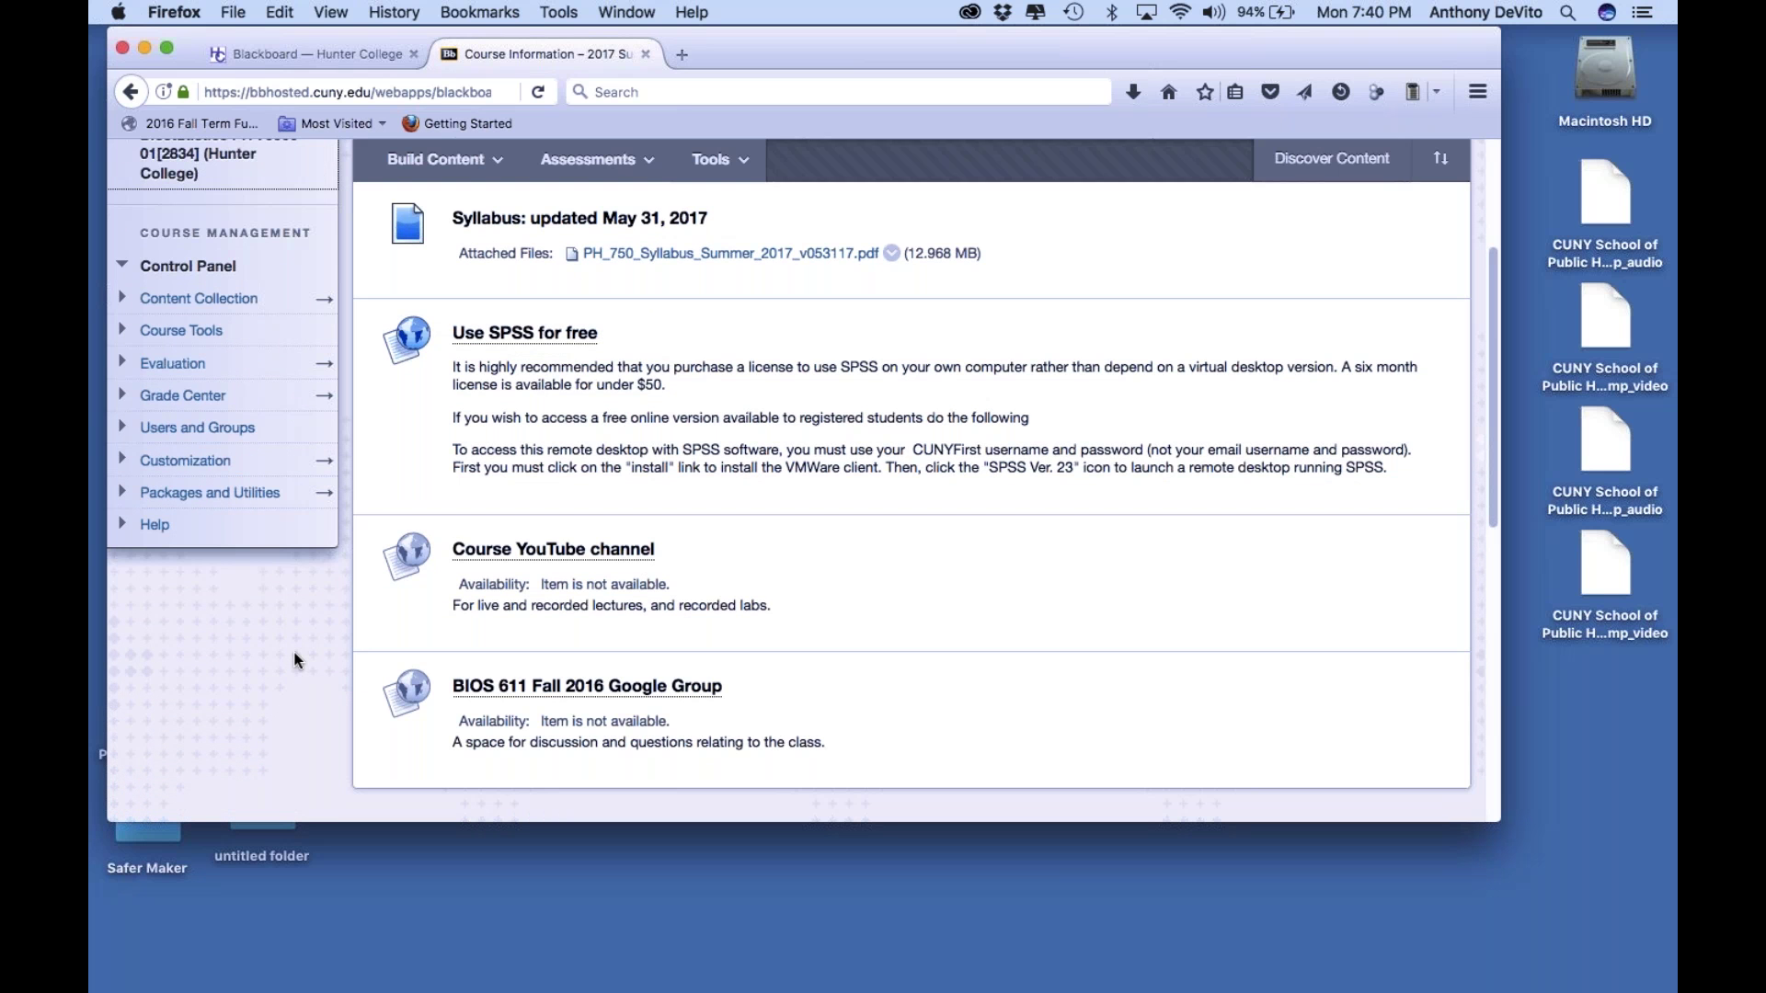
pyautogui.scroll(-2, 294, 658)
pyautogui.scroll(5, 294, 659)
pyautogui.scroll(-8, 294, 658)
pyautogui.scroll(-4, 251, 455)
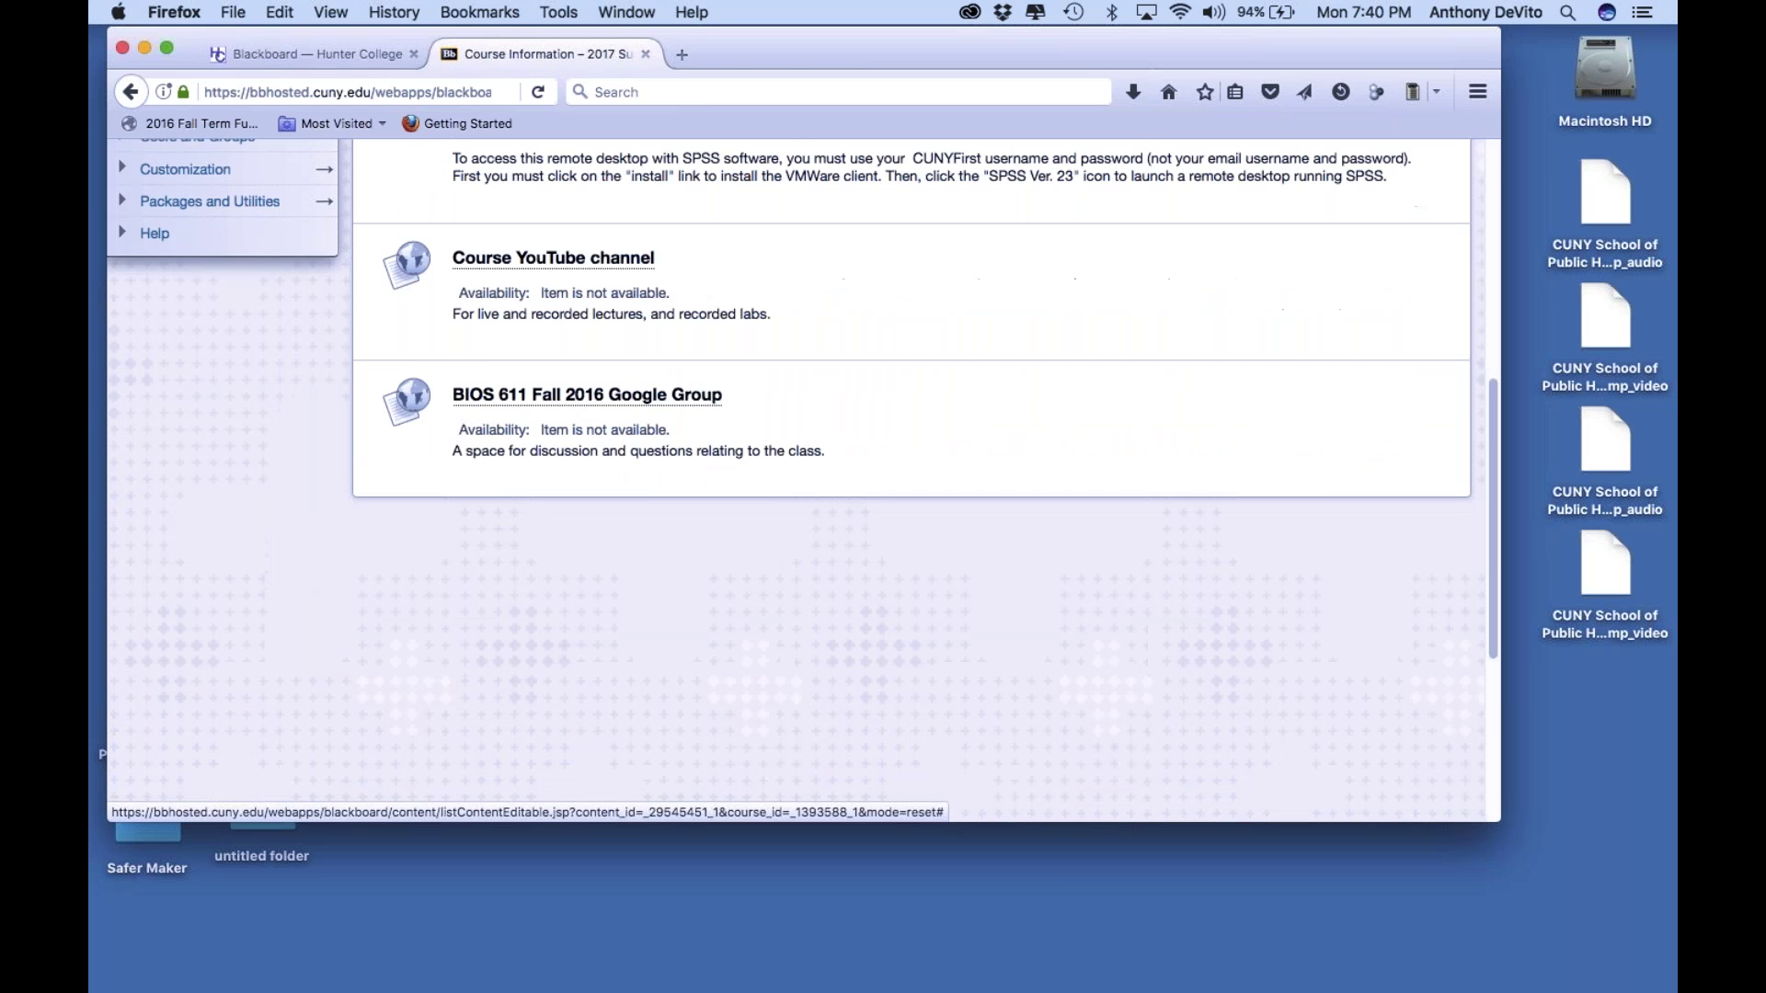
pyautogui.scroll(7, 231, 455)
pyautogui.scroll(5, 230, 447)
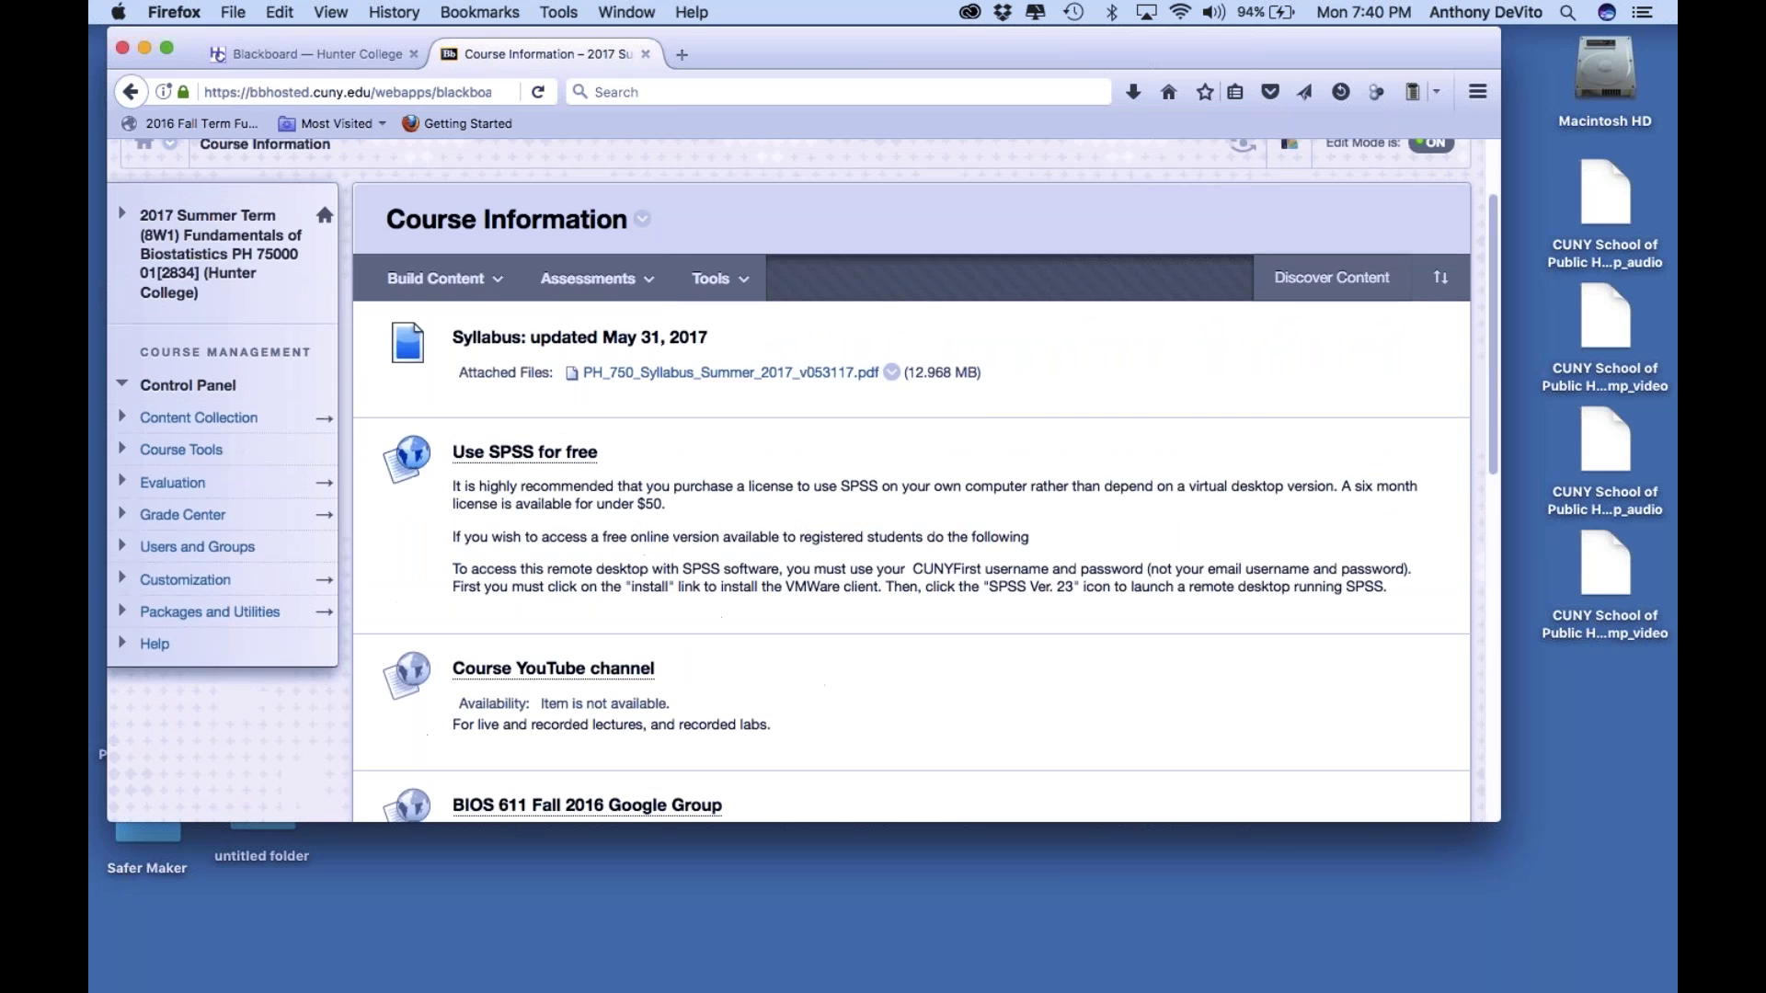
pyautogui.scroll(-4, 299, 446)
pyautogui.scroll(-1, 299, 446)
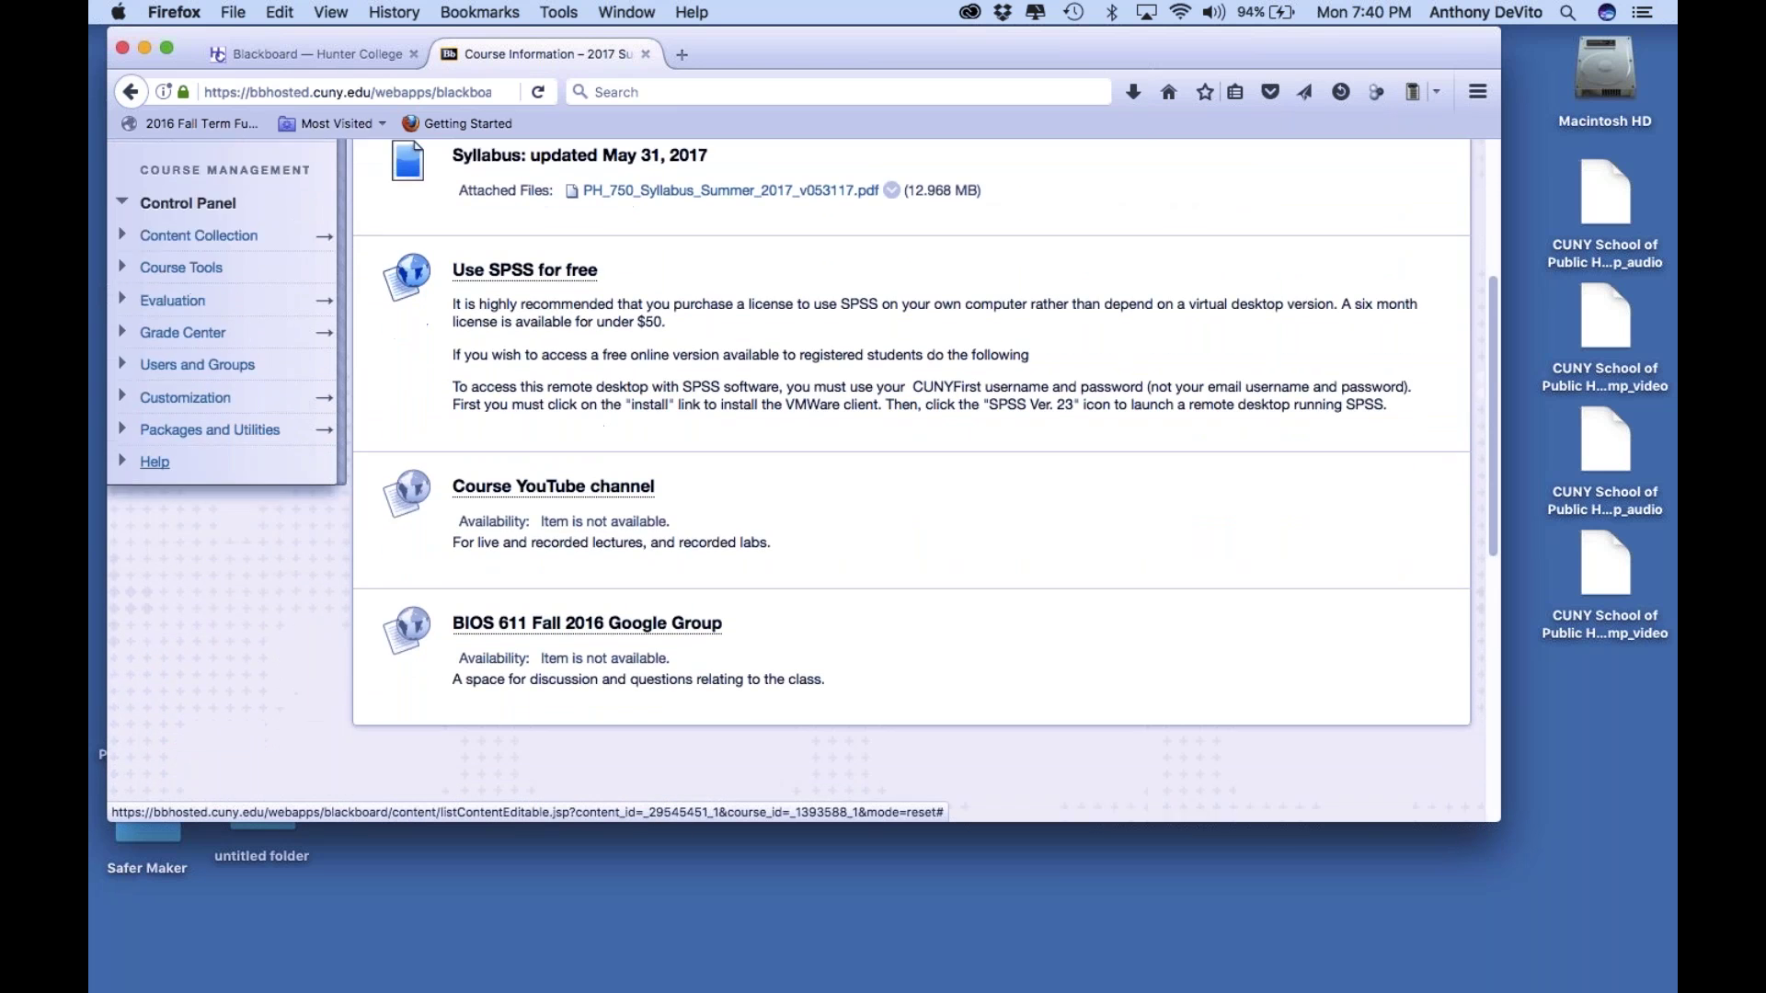
pyautogui.scroll(5, 258, 533)
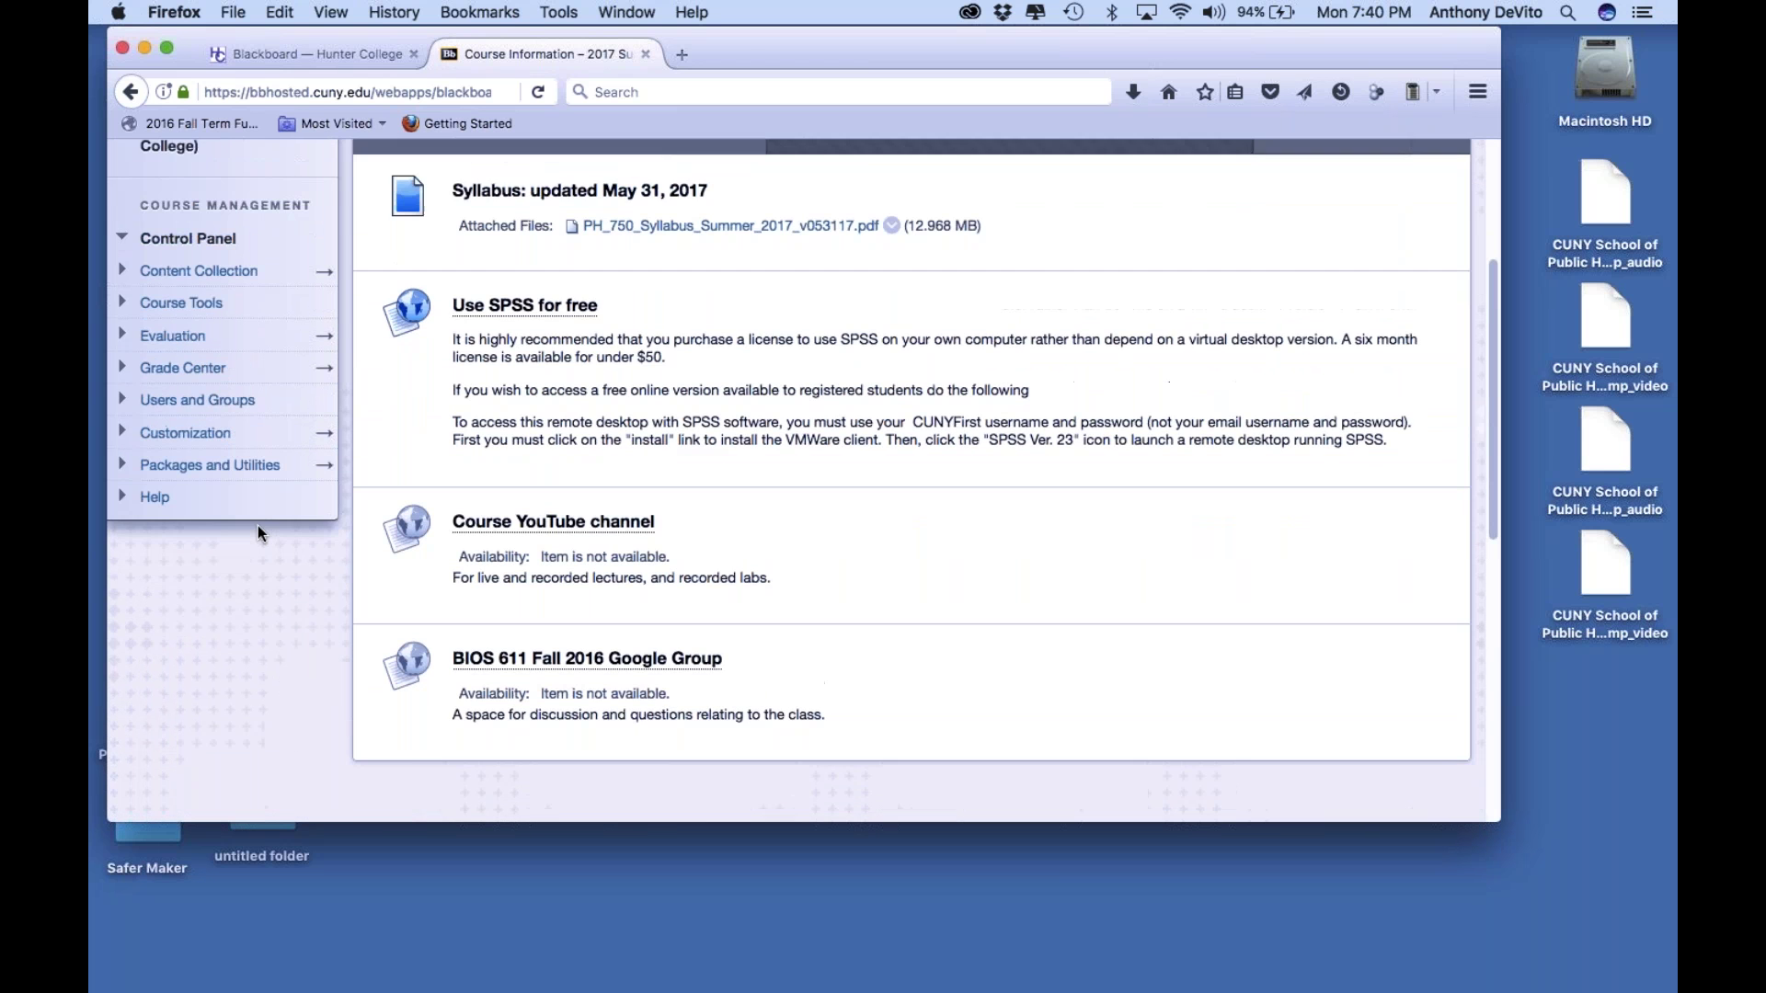
# Open the attached syllabus PH_750_Syllabus_Summer_2017_v053117.pdf from the Course Information page in its own browser tab
pyautogui.scroll(-3, 184, 497)
pyautogui.scroll(2, 588, 276)
pyautogui.click(593, 249)
pyautogui.click(717, 248)
pyautogui.click(681, 343)
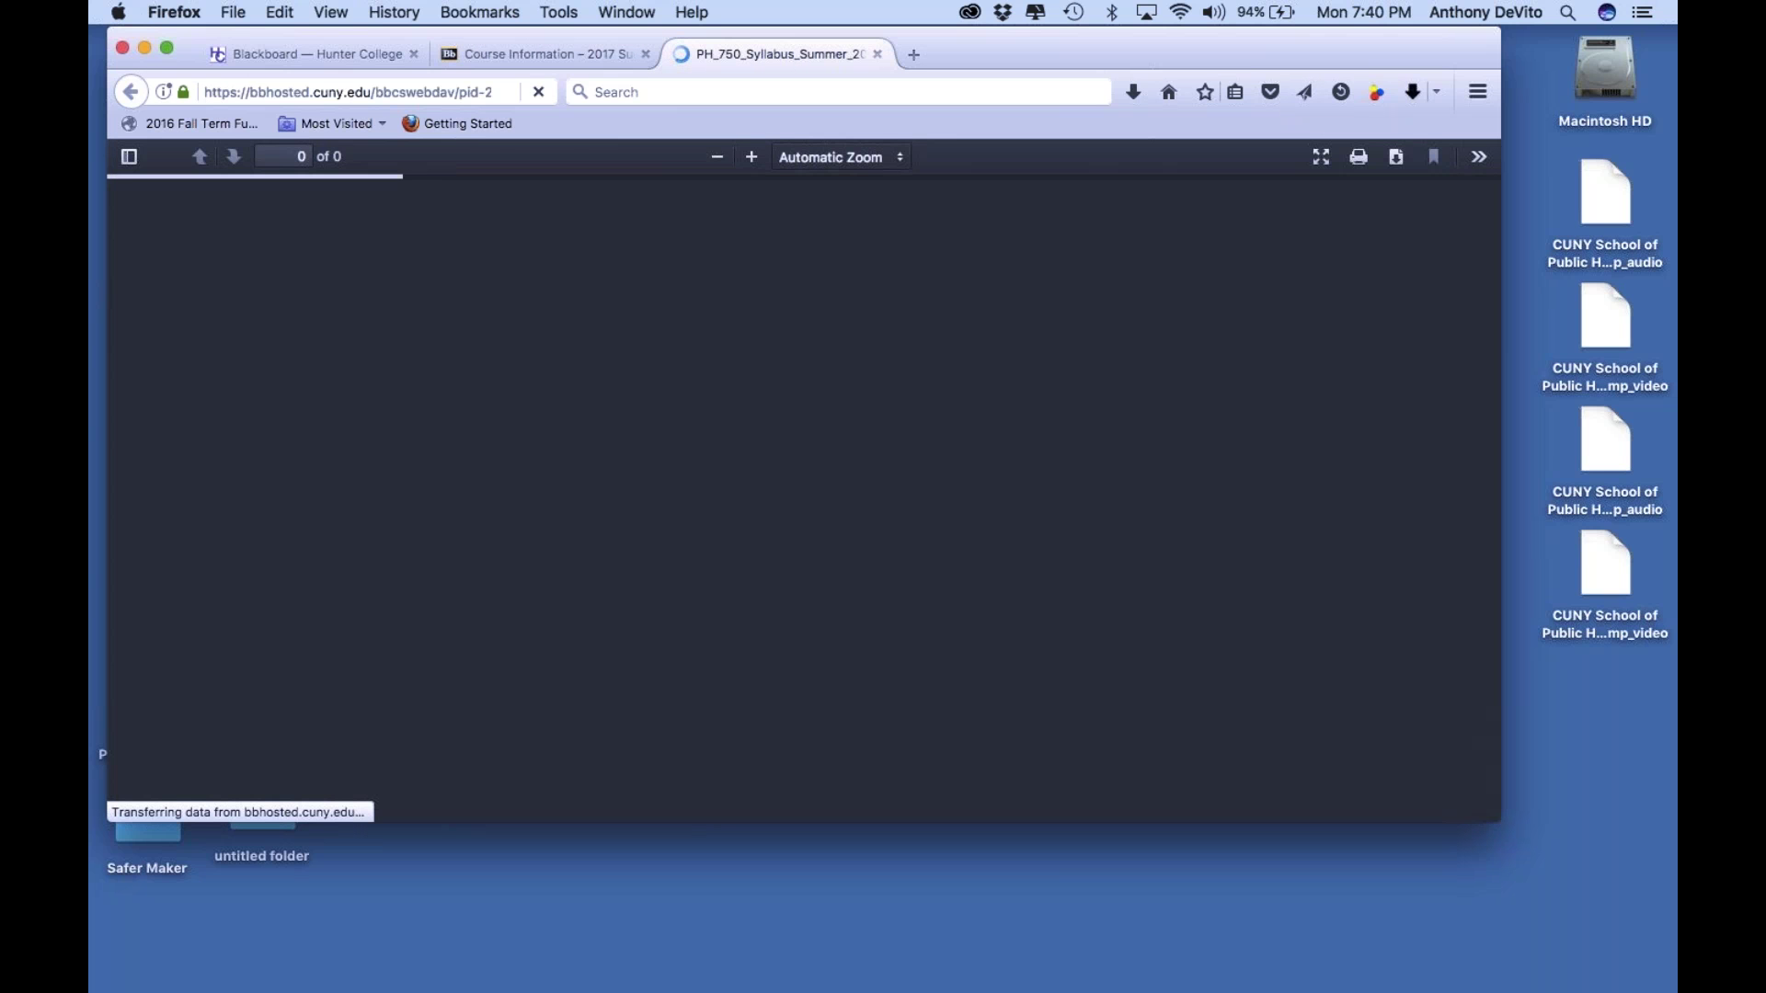
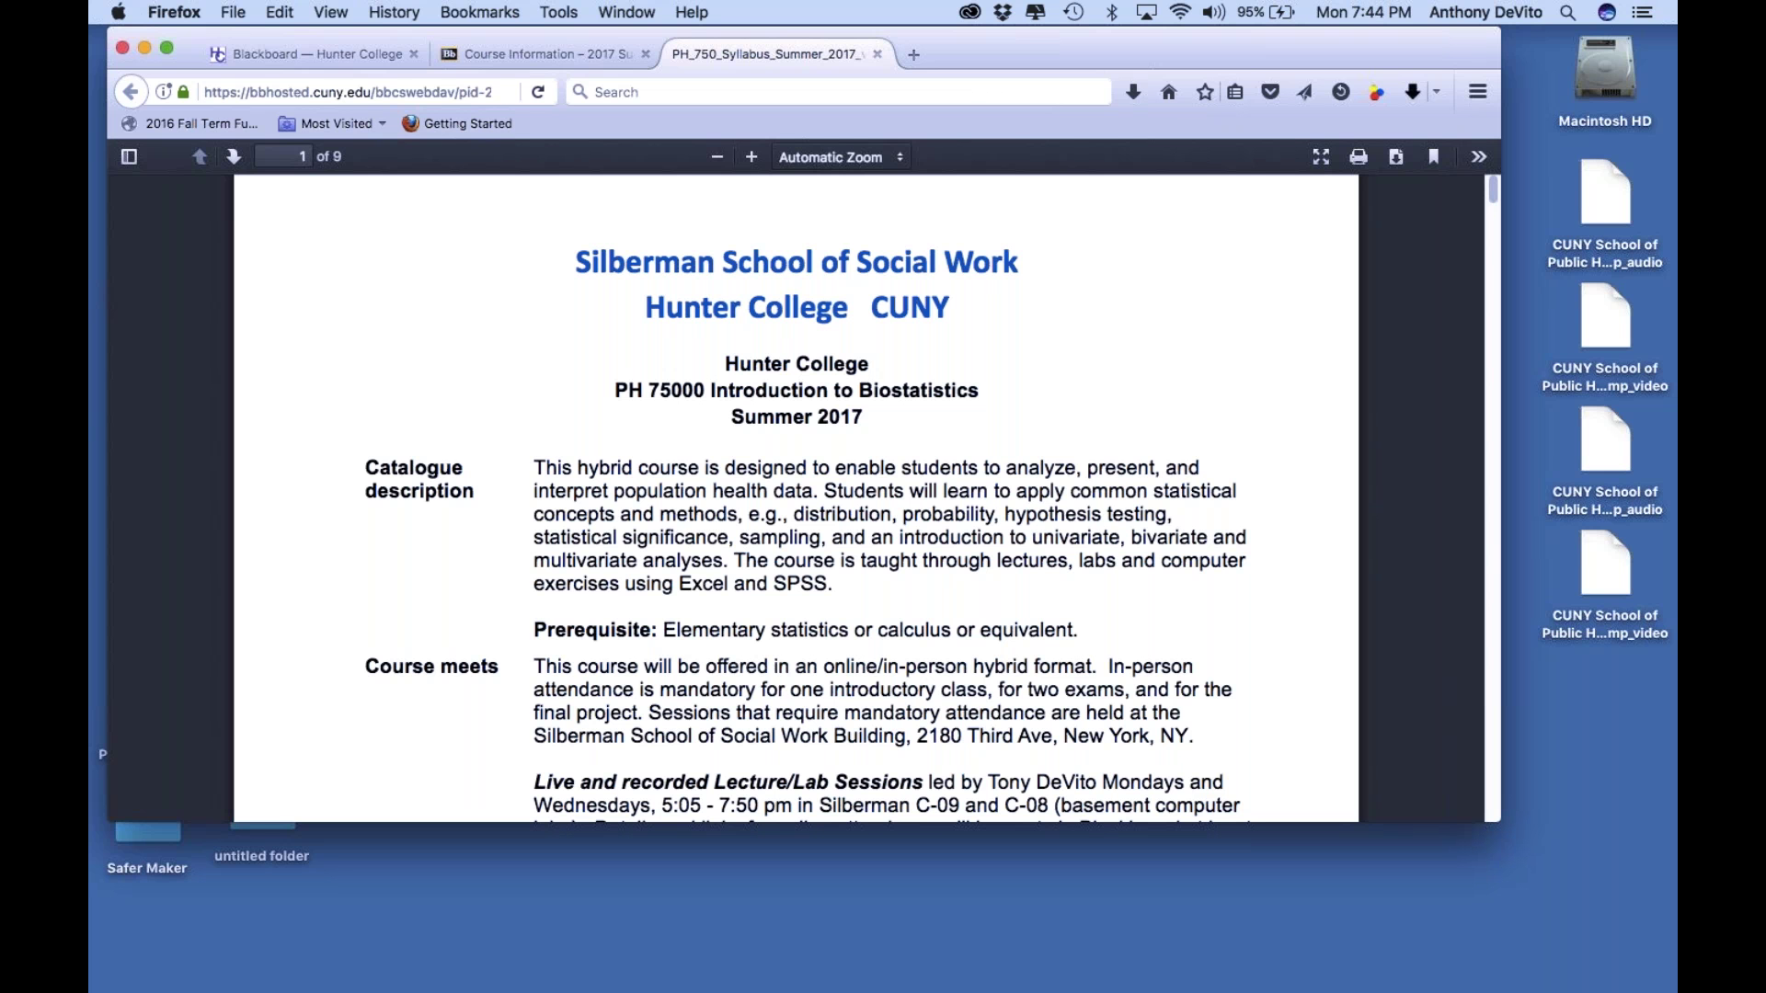
# Read through the syllabus from the catalogue description and meeting details on page 1 to the assessment section on page 2
pyautogui.scroll(-1, 796, 496)
pyautogui.scroll(-3, 796, 497)
pyautogui.scroll(-20, 796, 497)
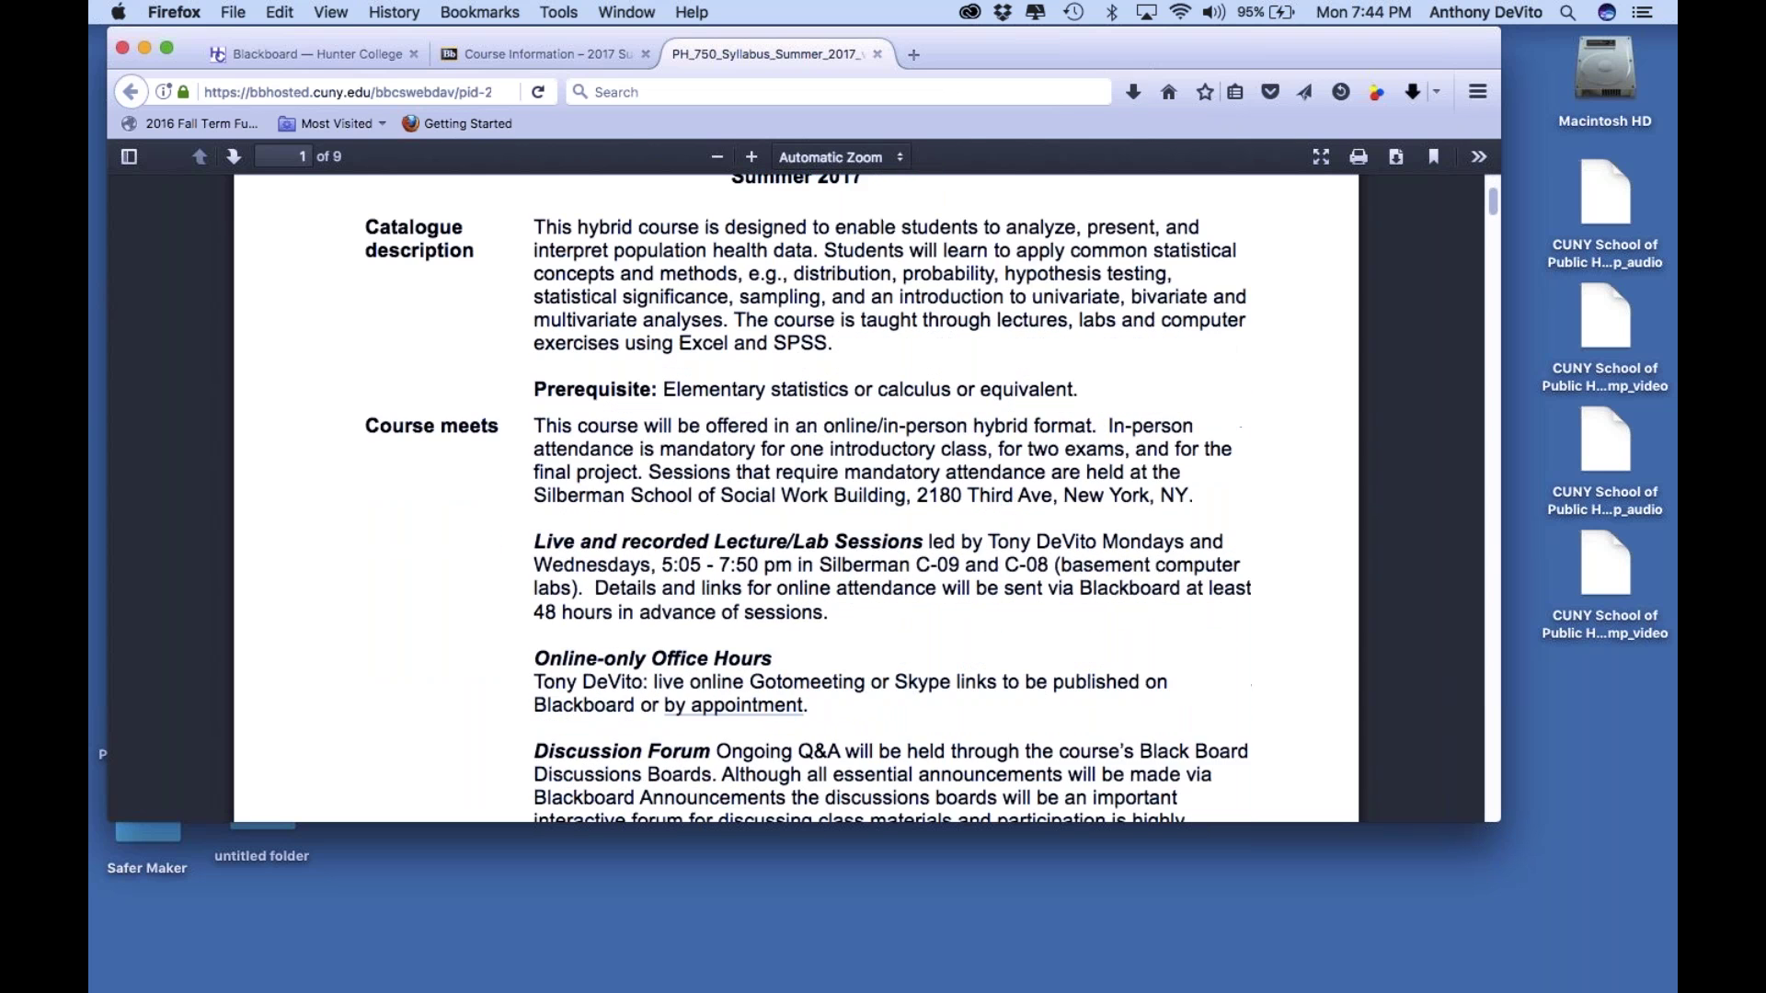
pyautogui.scroll(-12, 796, 497)
pyautogui.scroll(-15, 796, 496)
pyautogui.scroll(-4, 797, 496)
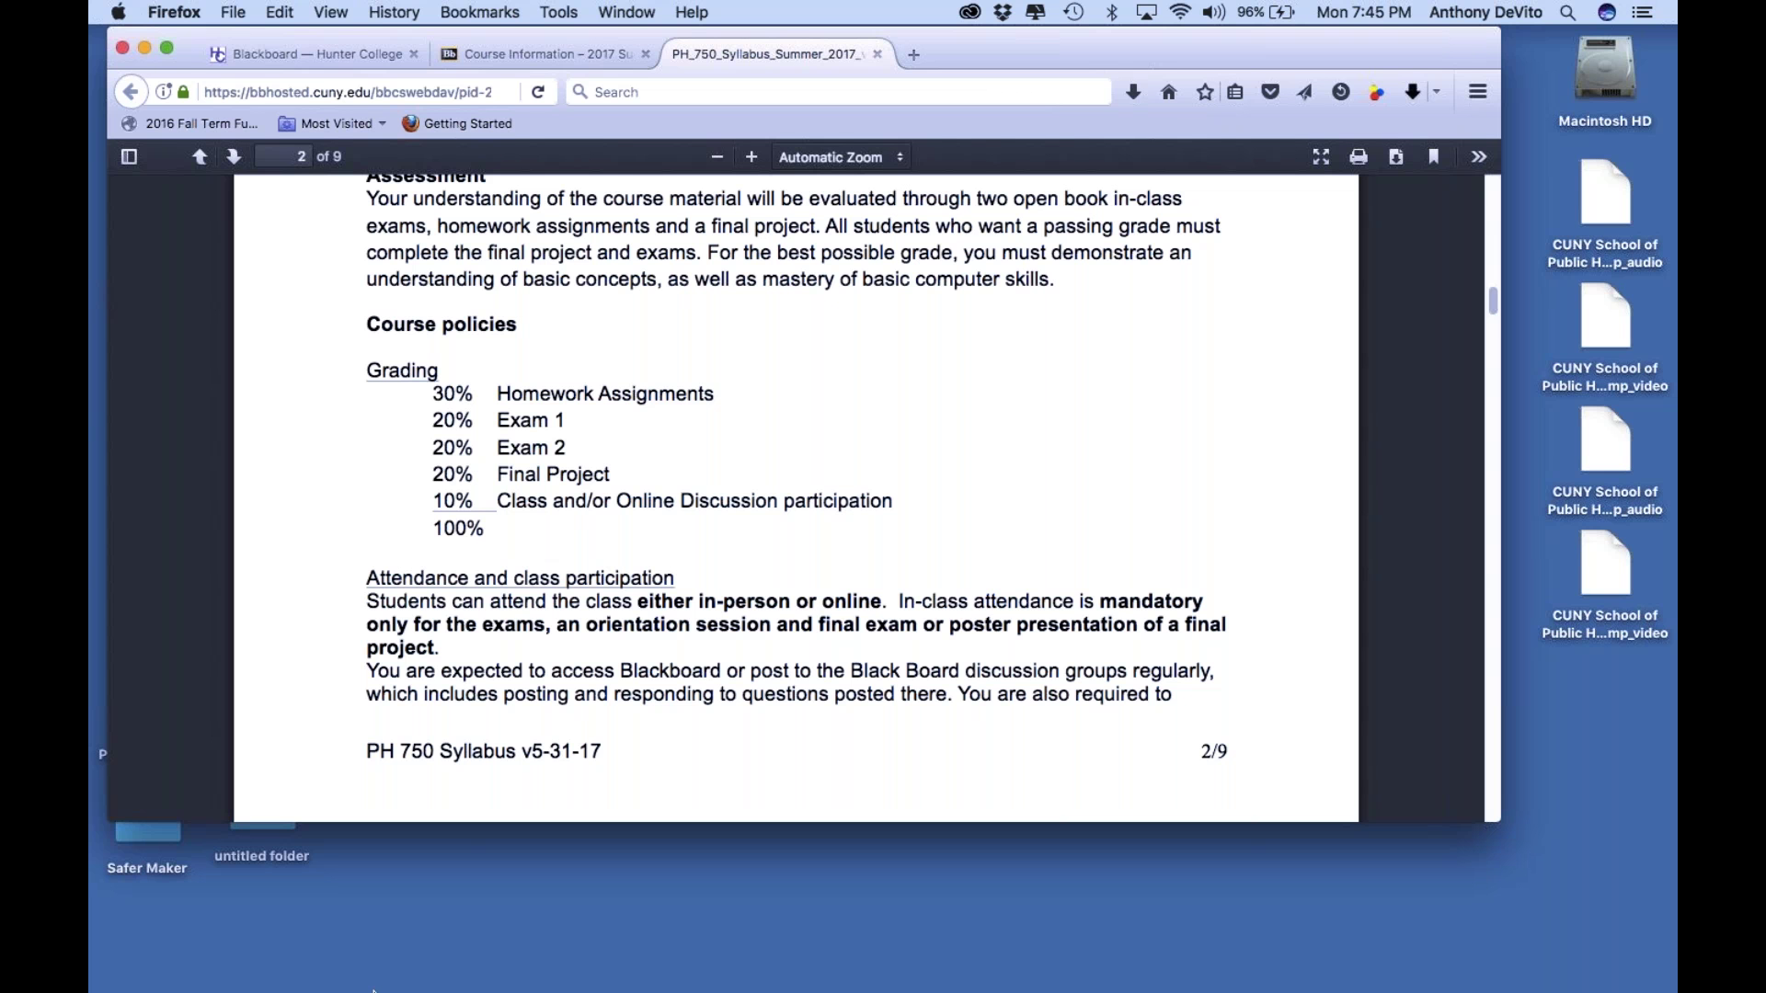
# Examine the grading breakdown and the attendance and class participation policy on page 2 of the syllabus
pyautogui.moveTo(373, 989)
pyautogui.scroll(-2, 795, 495)
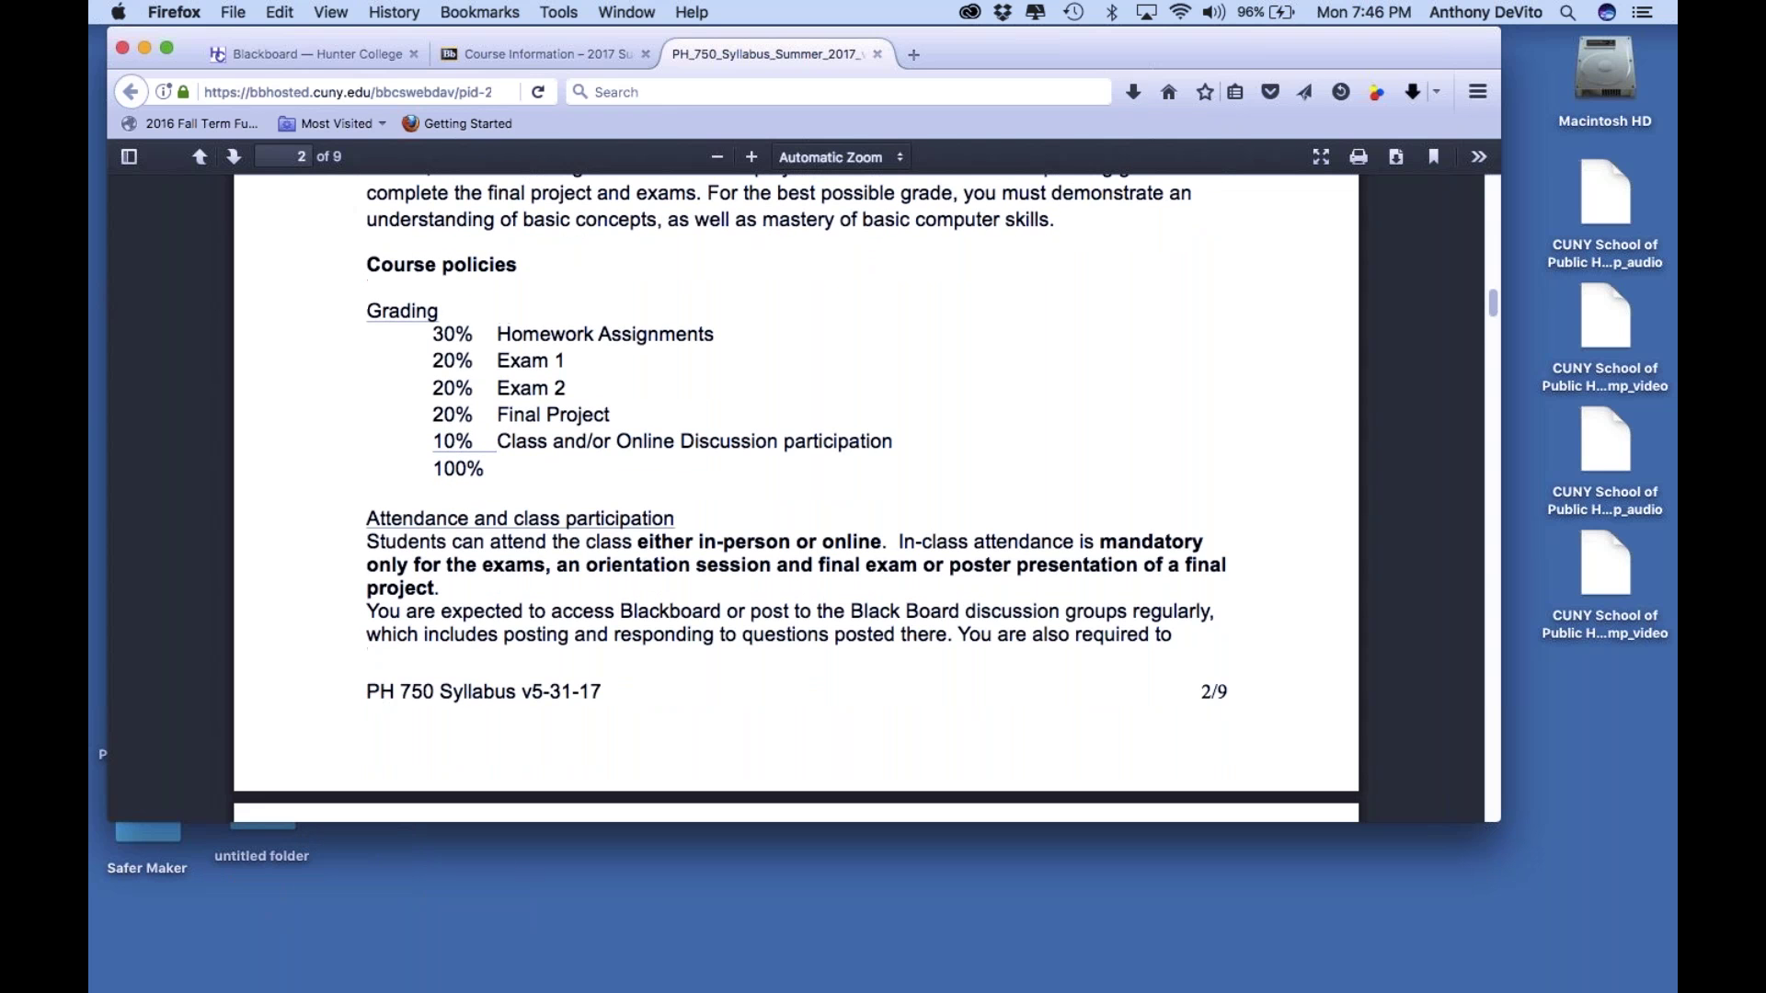
pyautogui.scroll(-1, 795, 495)
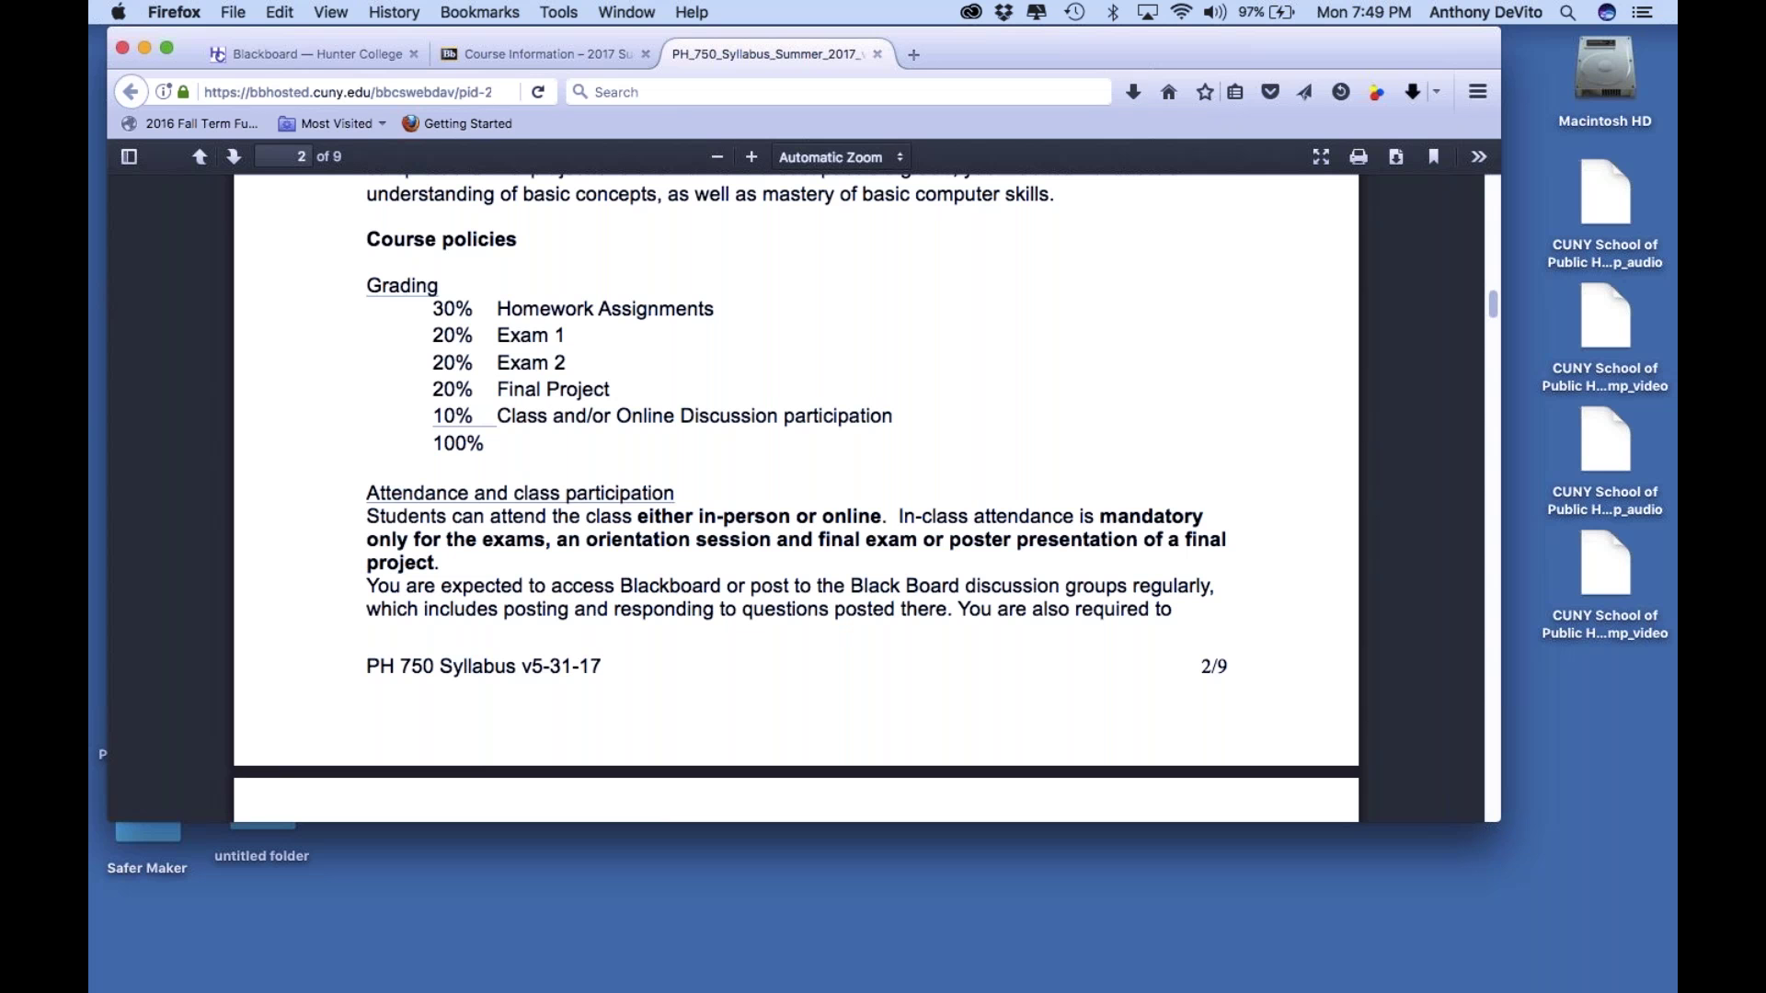
pyautogui.scroll(2, 782, 406)
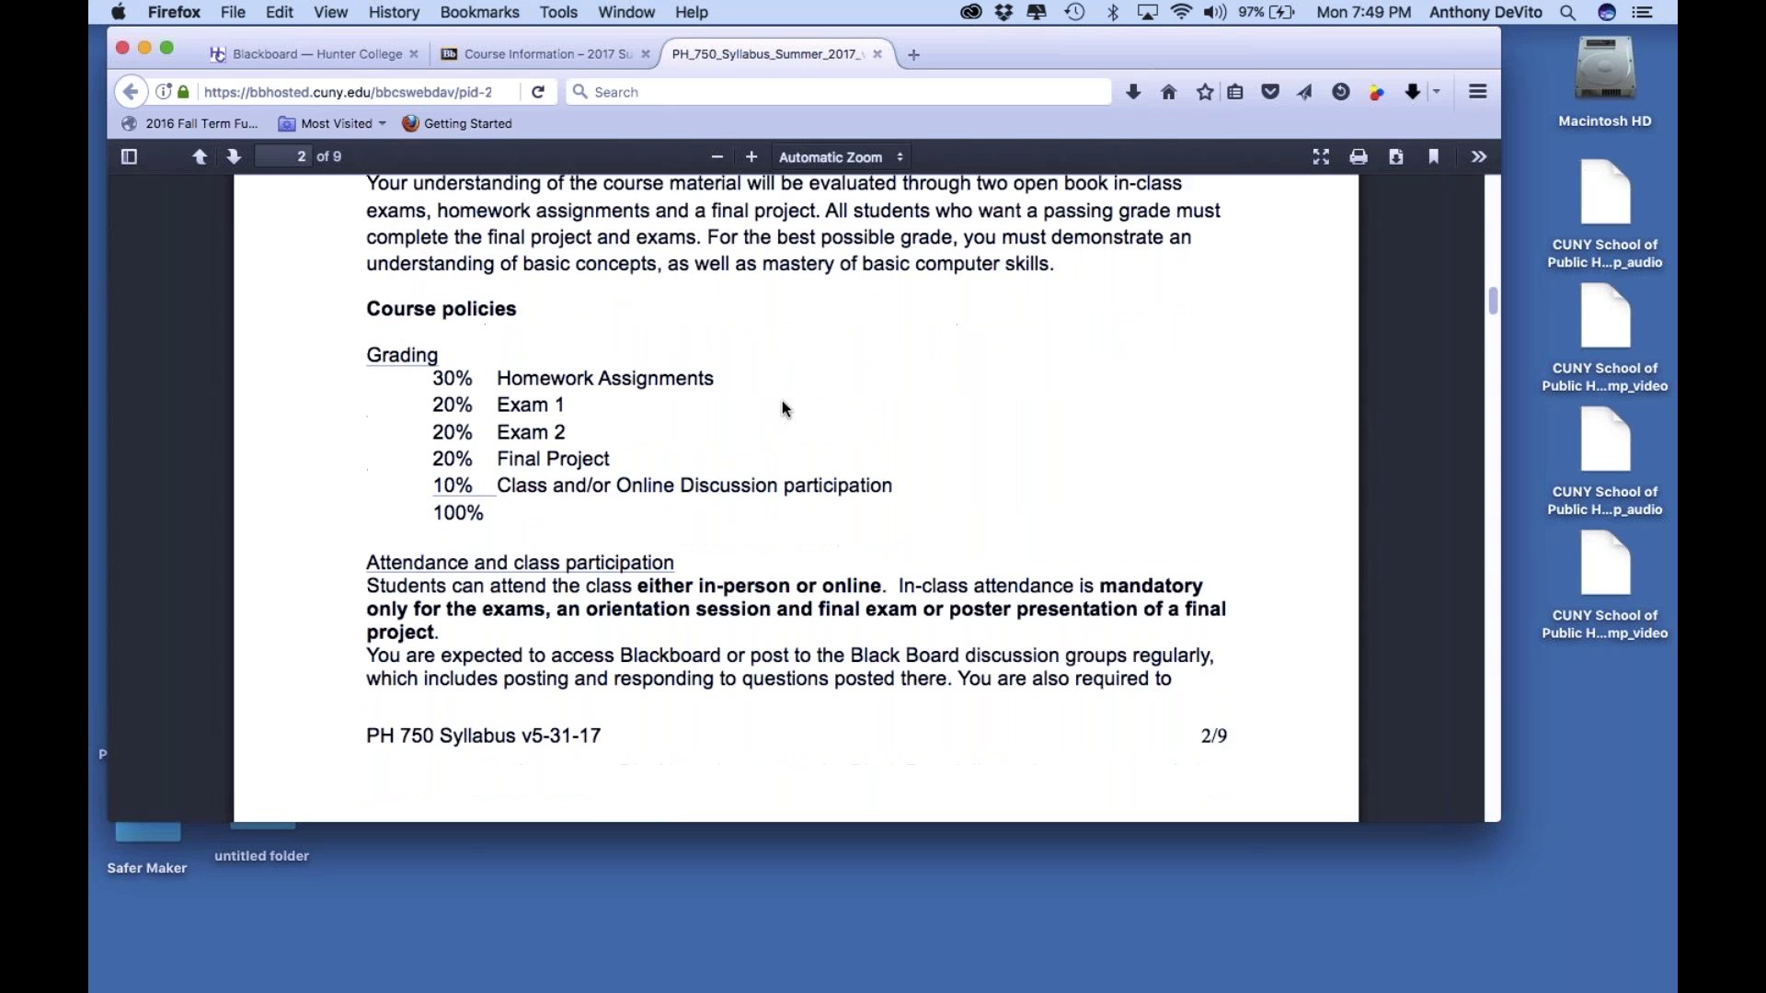
pyautogui.scroll(-2, 783, 406)
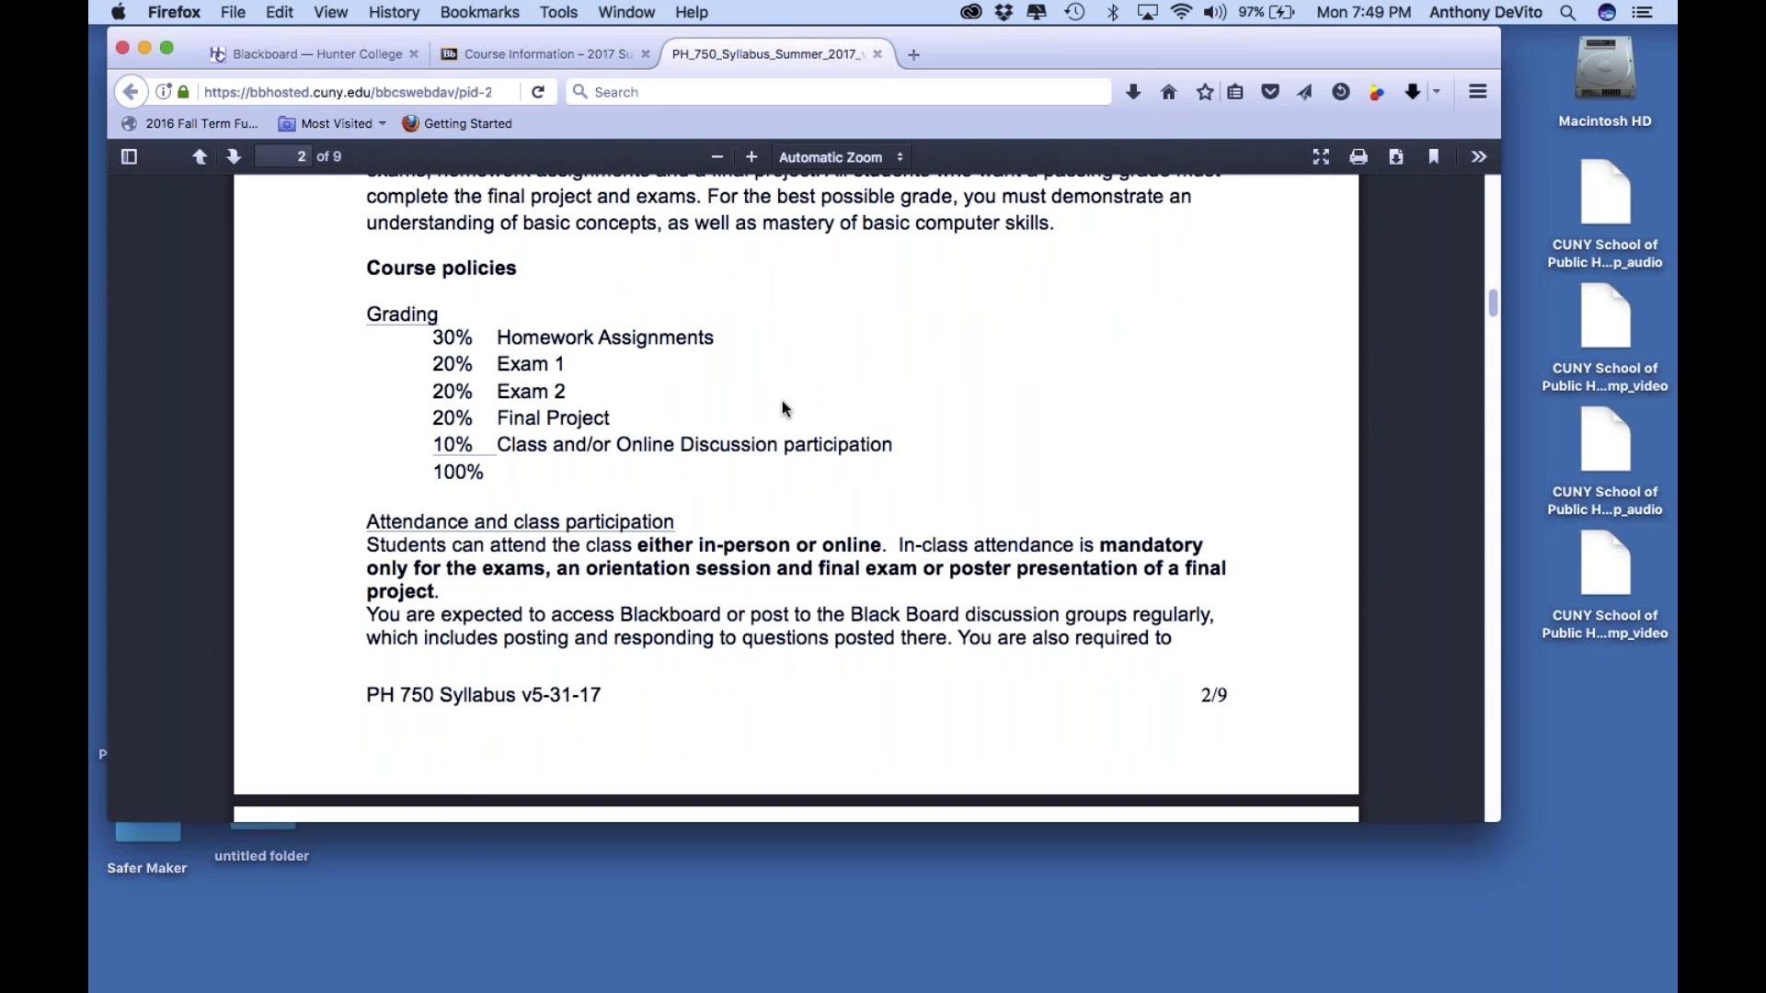
pyautogui.scroll(3, 746, 448)
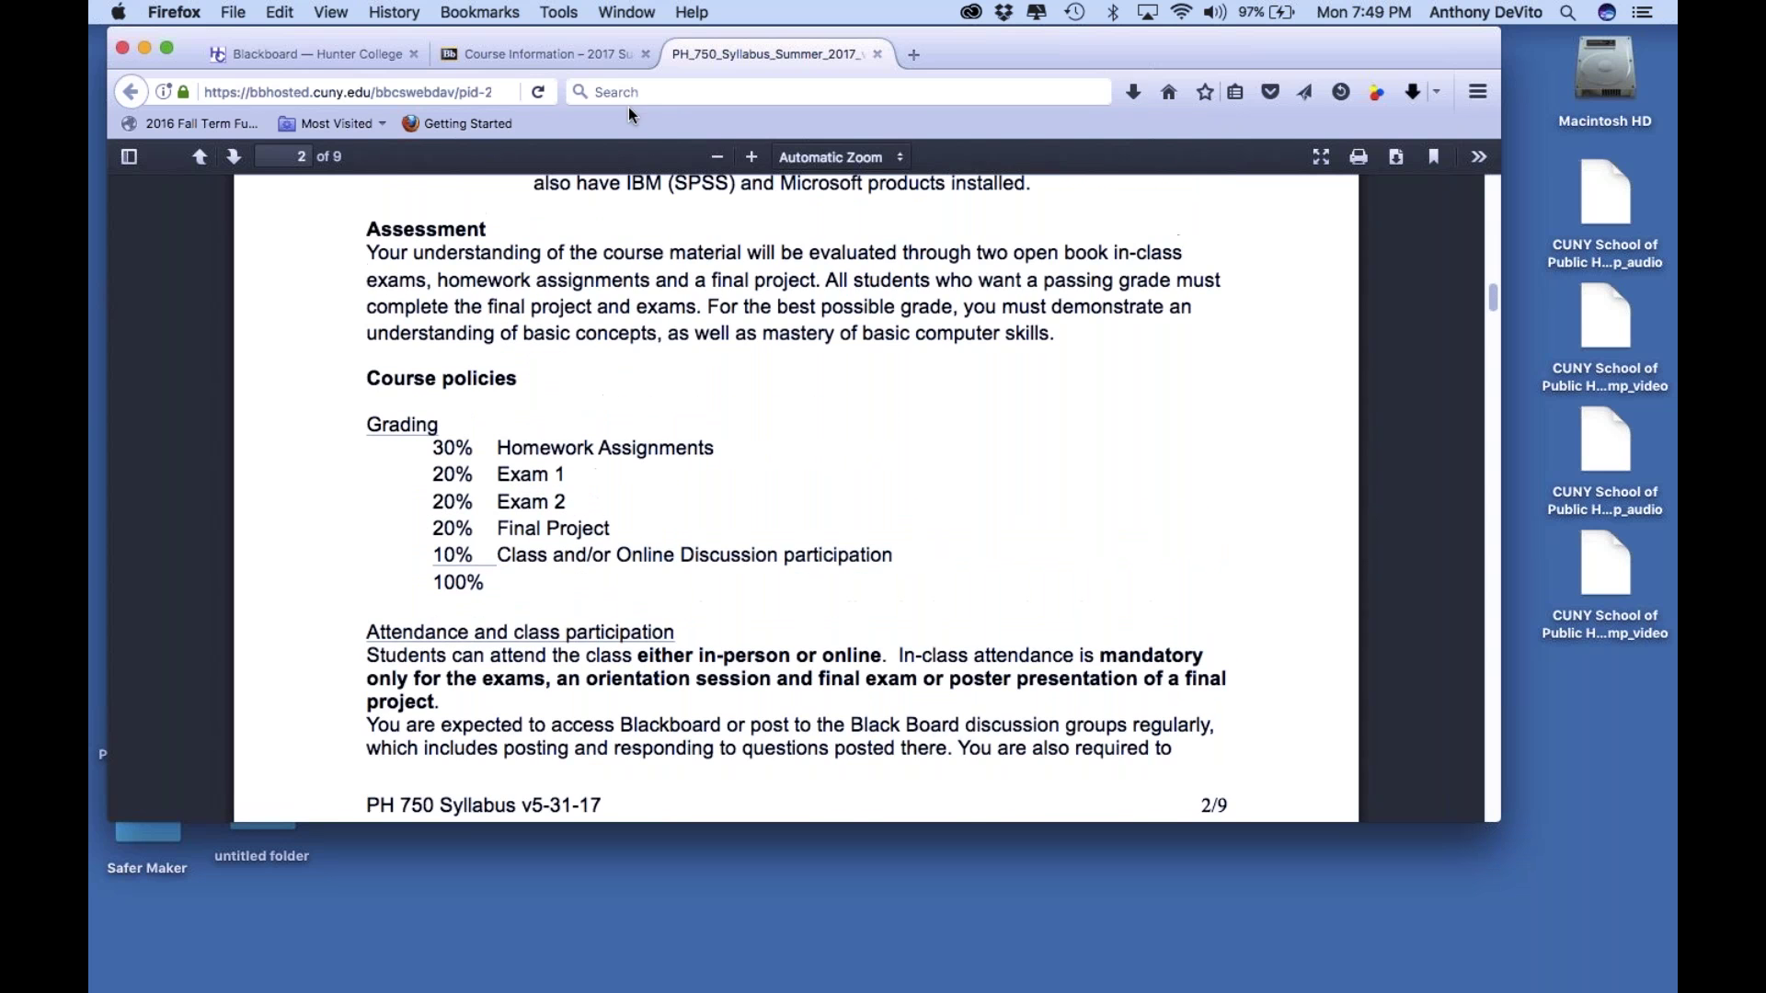
pyautogui.scroll(10, 601, 334)
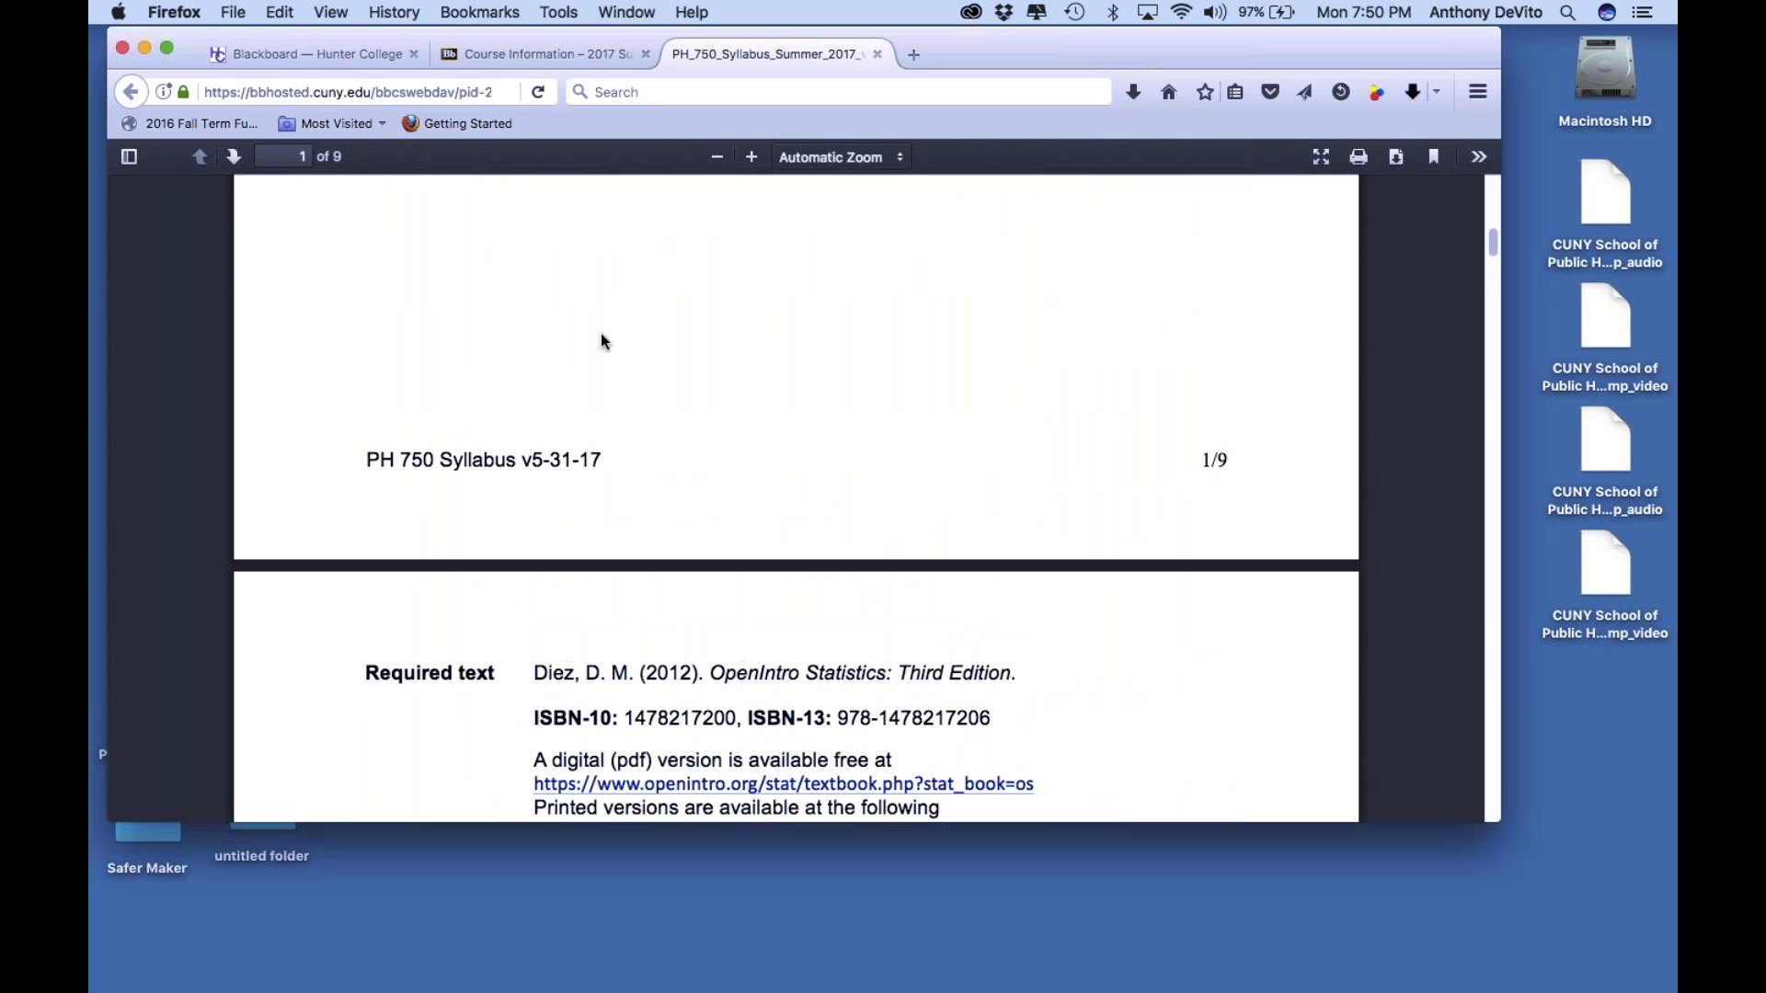
# Return to the Course Information page, expand the course's navigation menu and open the Discussion Board
pyautogui.click(528, 52)
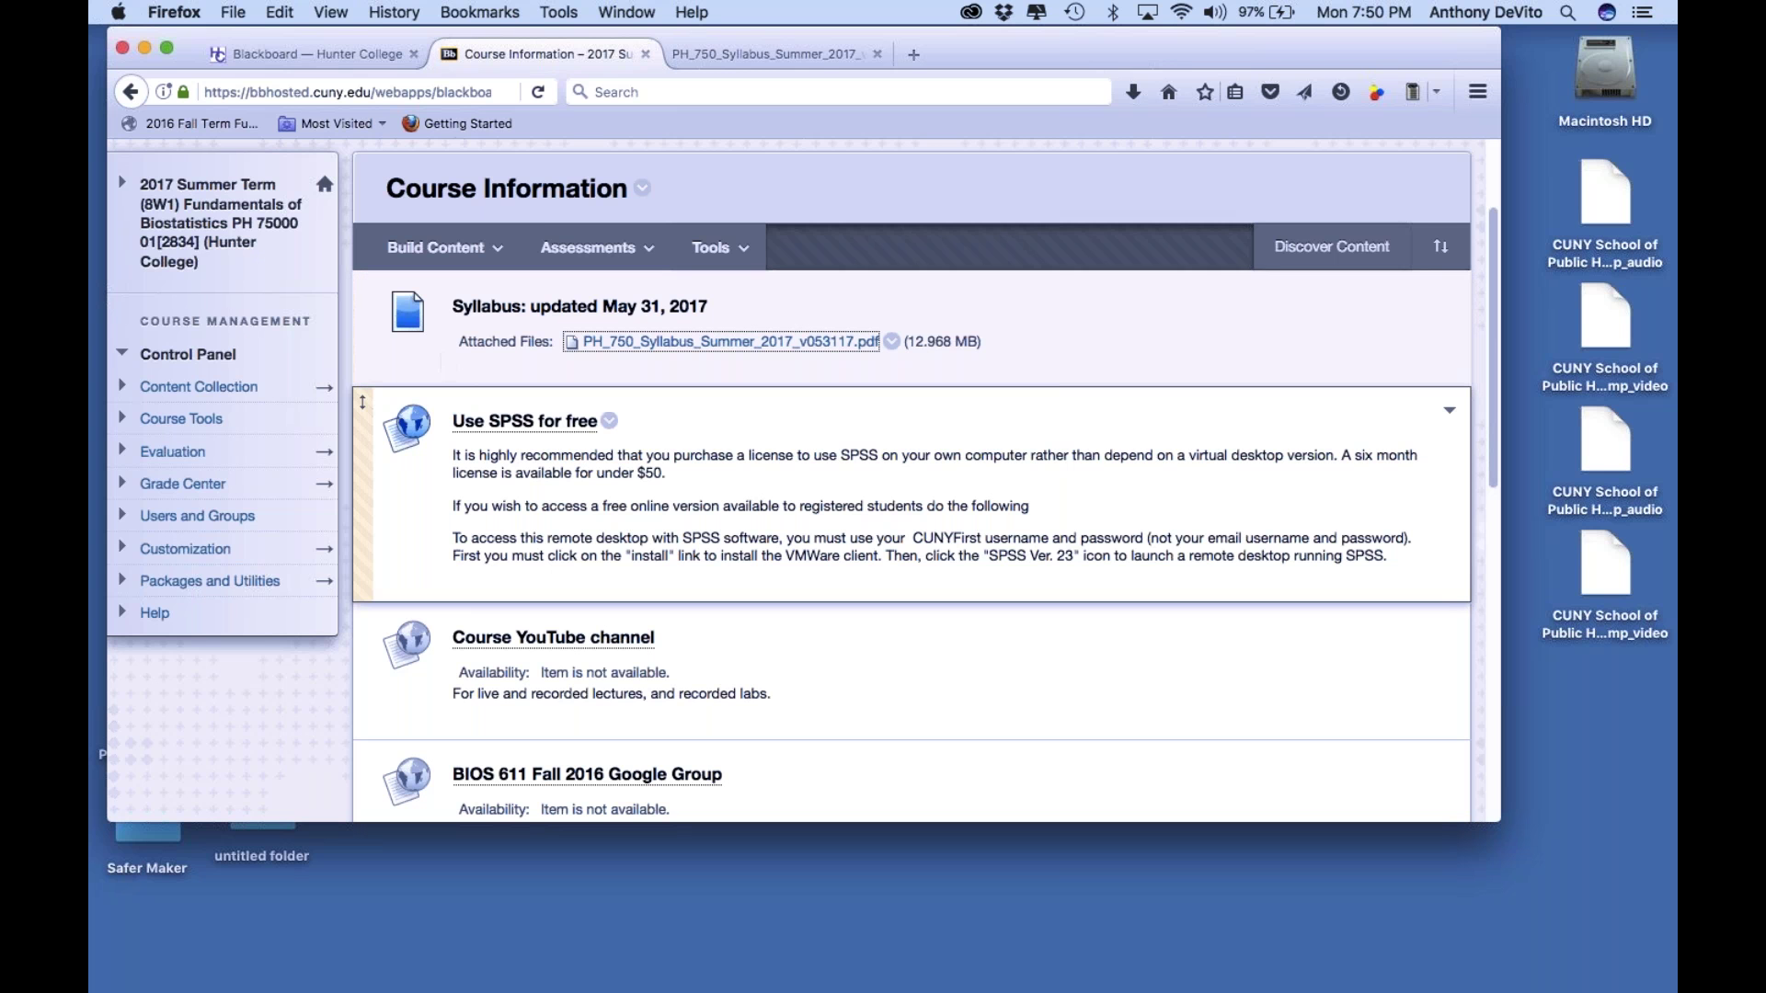
pyautogui.scroll(-3, 327, 469)
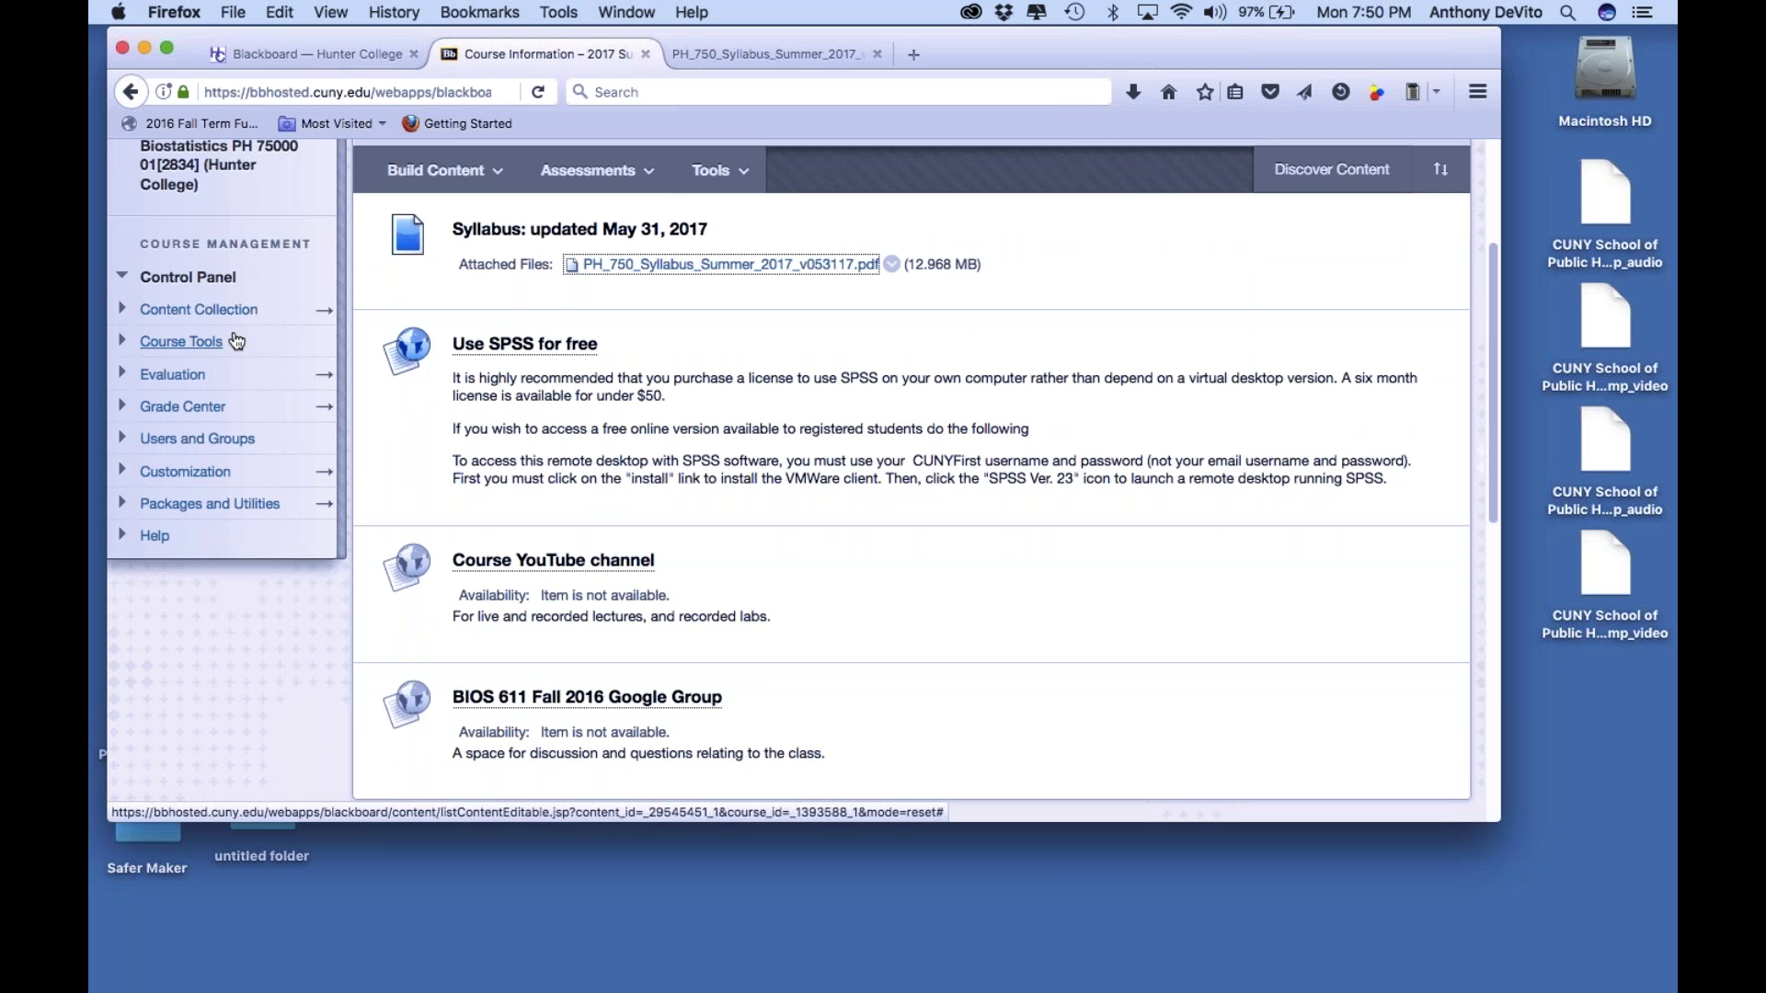
pyautogui.scroll(3, 230, 341)
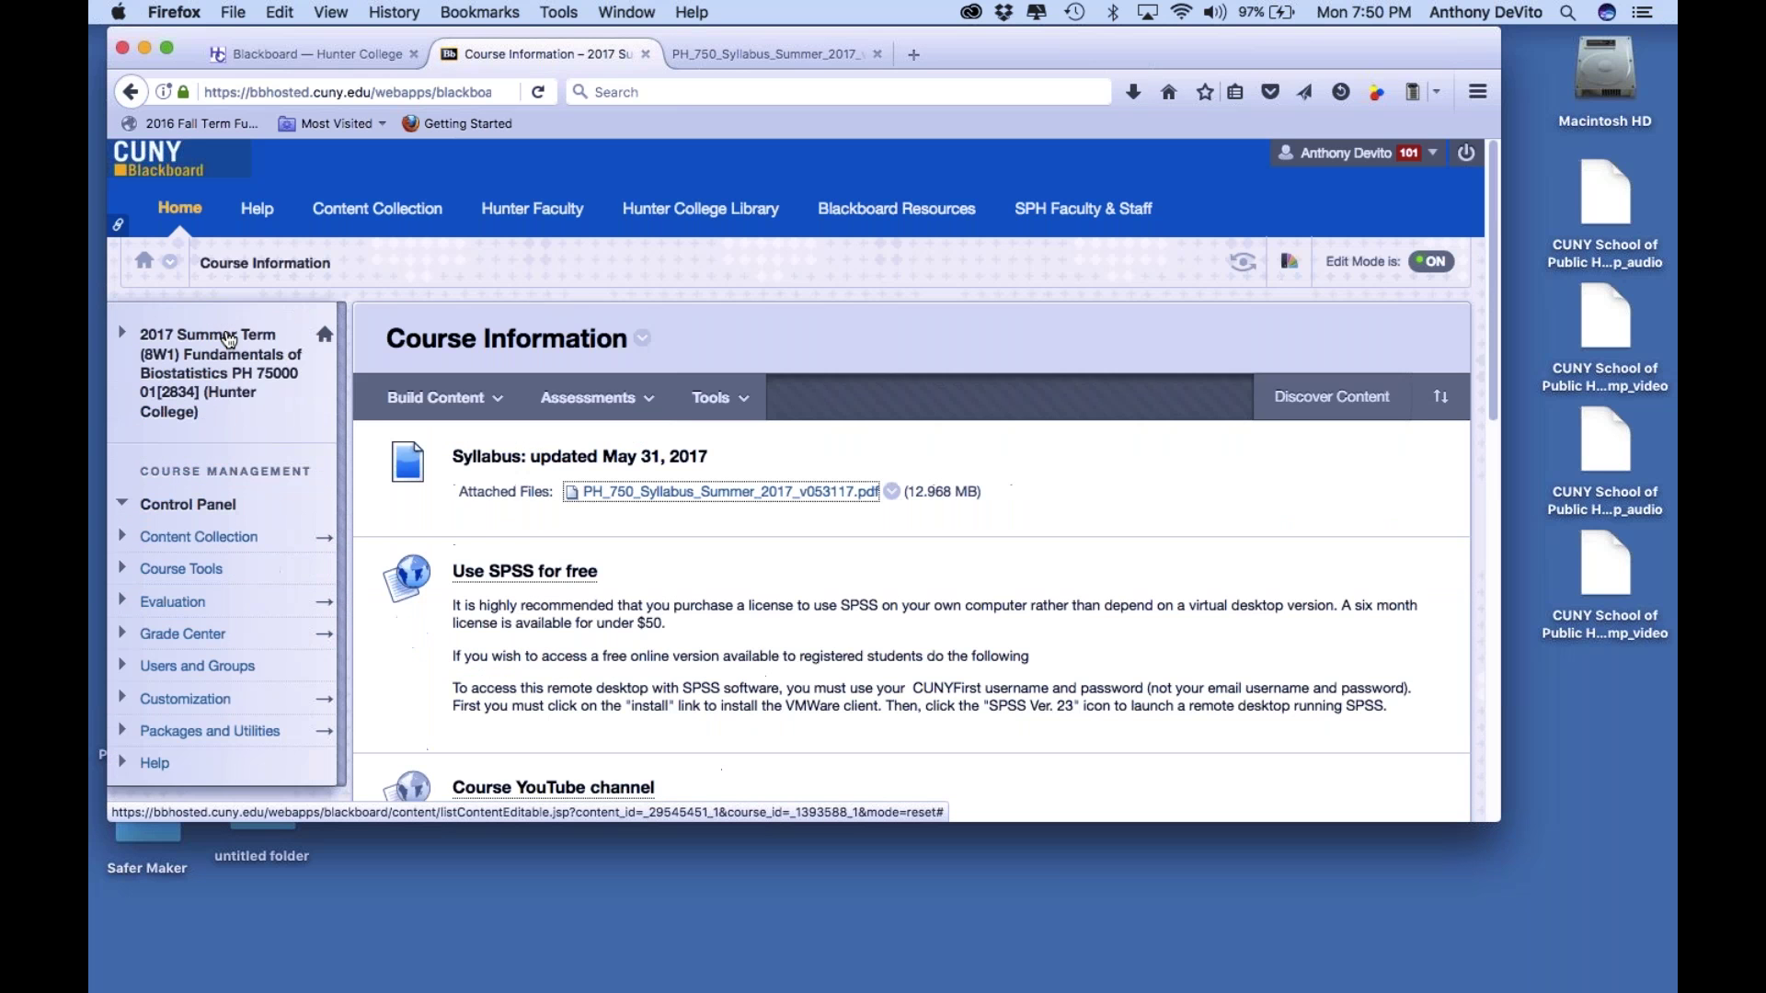
pyautogui.click(129, 315)
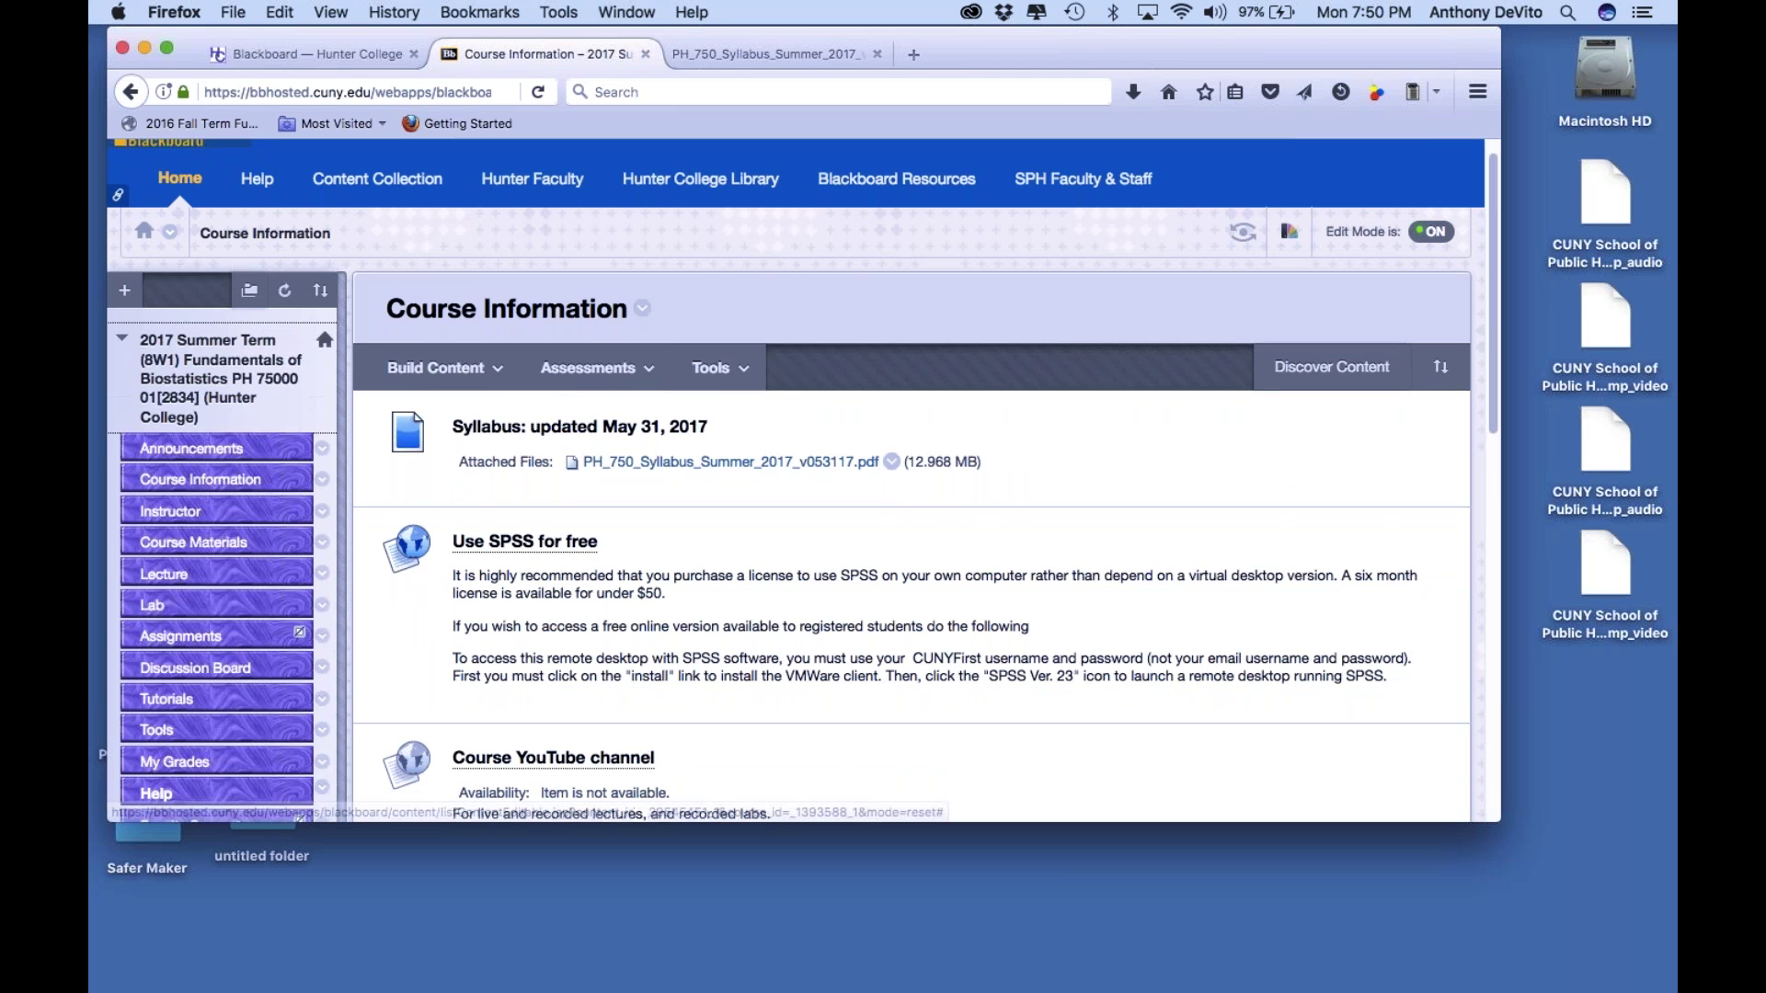
pyautogui.scroll(-2, 129, 276)
pyautogui.scroll(-4, 216, 460)
pyautogui.click(195, 385)
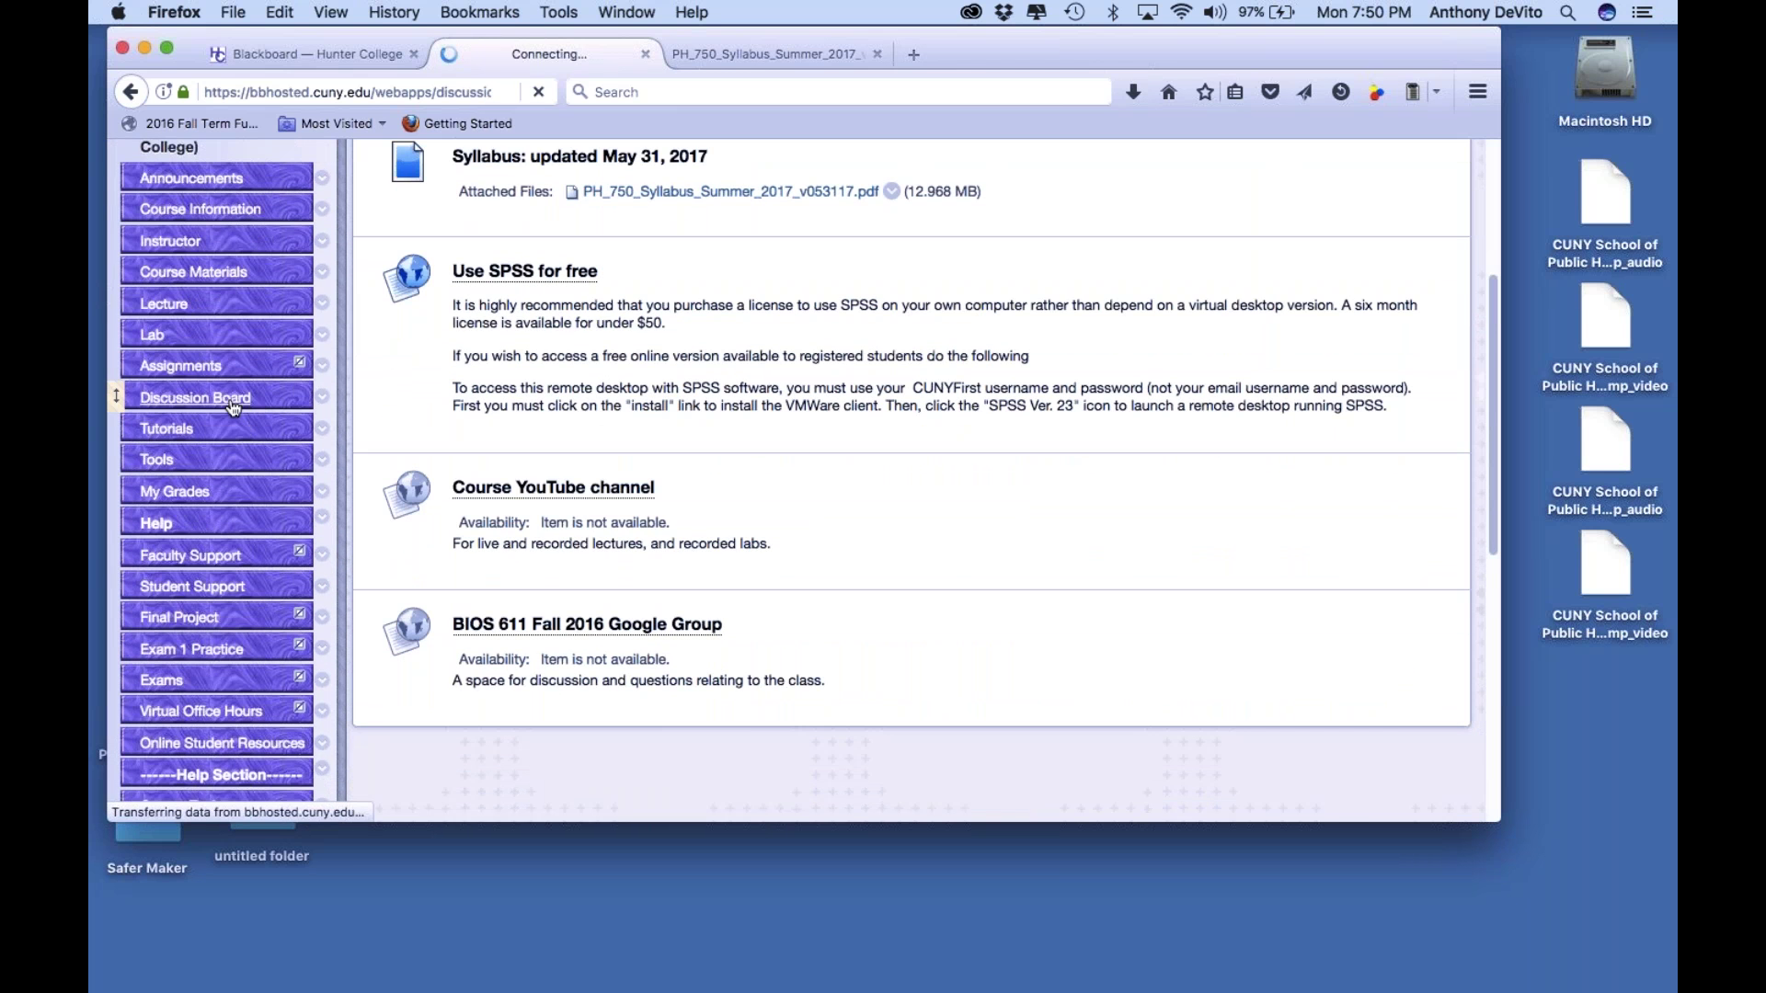
# Open the "Let's Introduce Ourselves!" forum and look over its introduction threads and the available thread actions
pyautogui.scroll(-5, 566, 328)
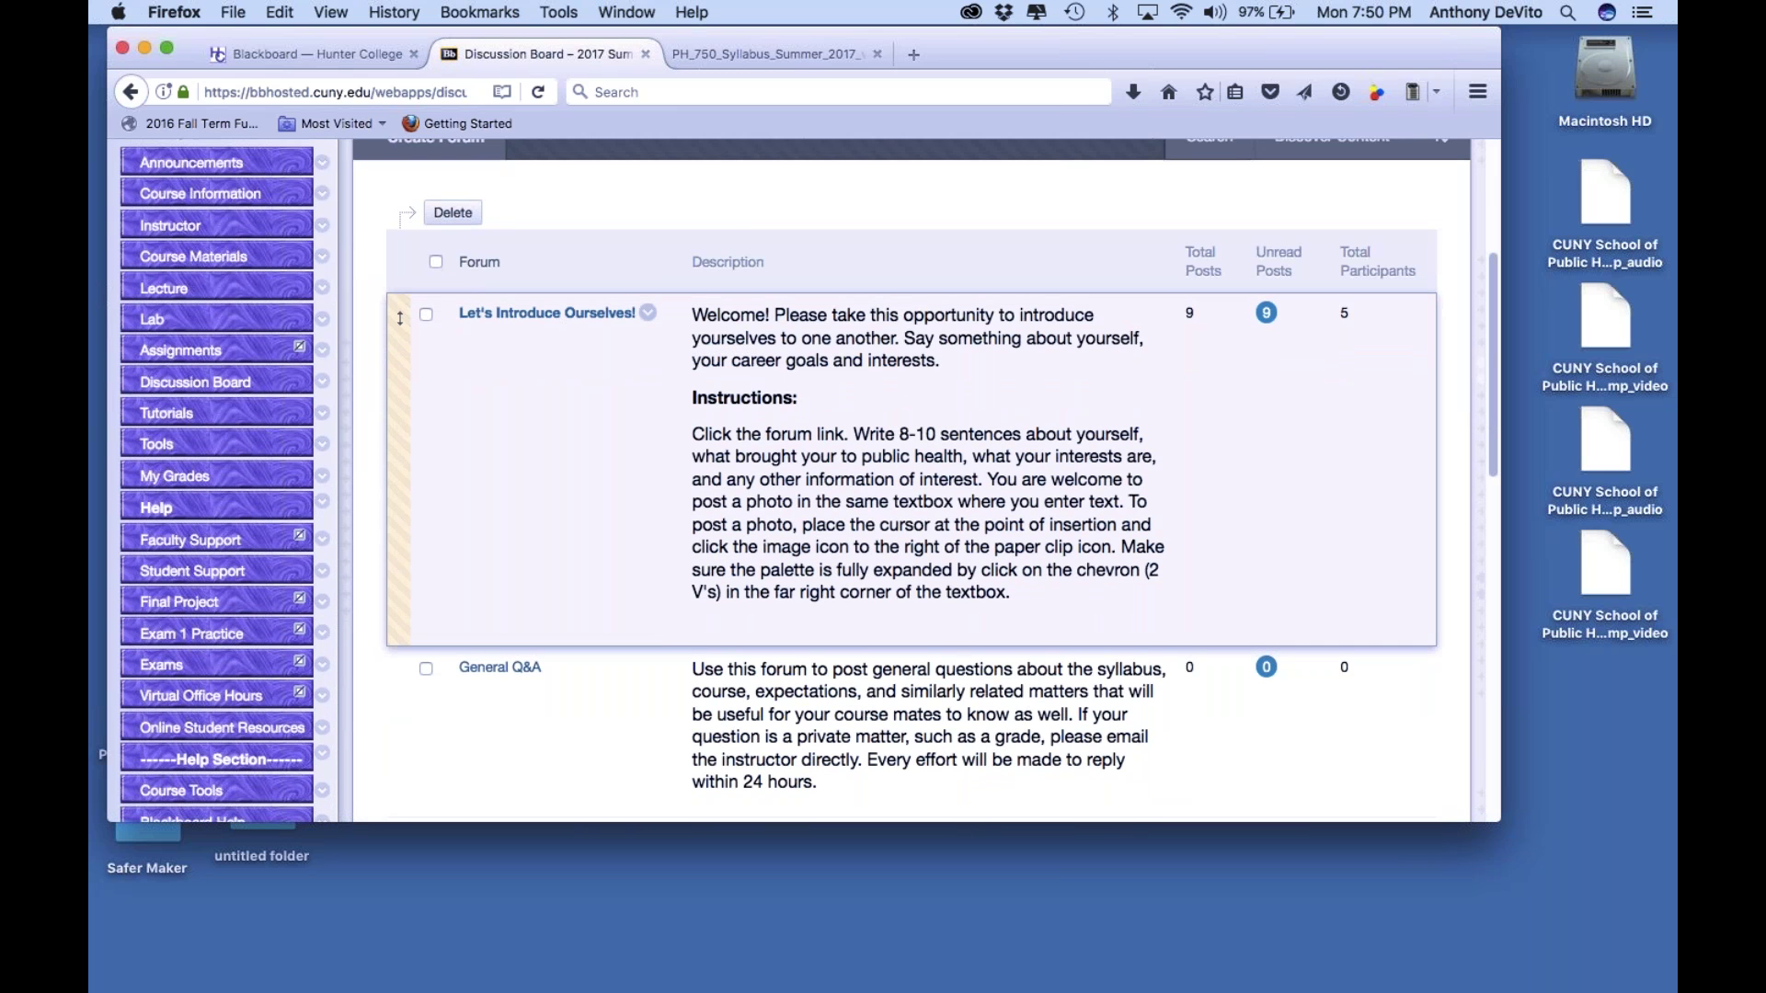
pyautogui.click(571, 317)
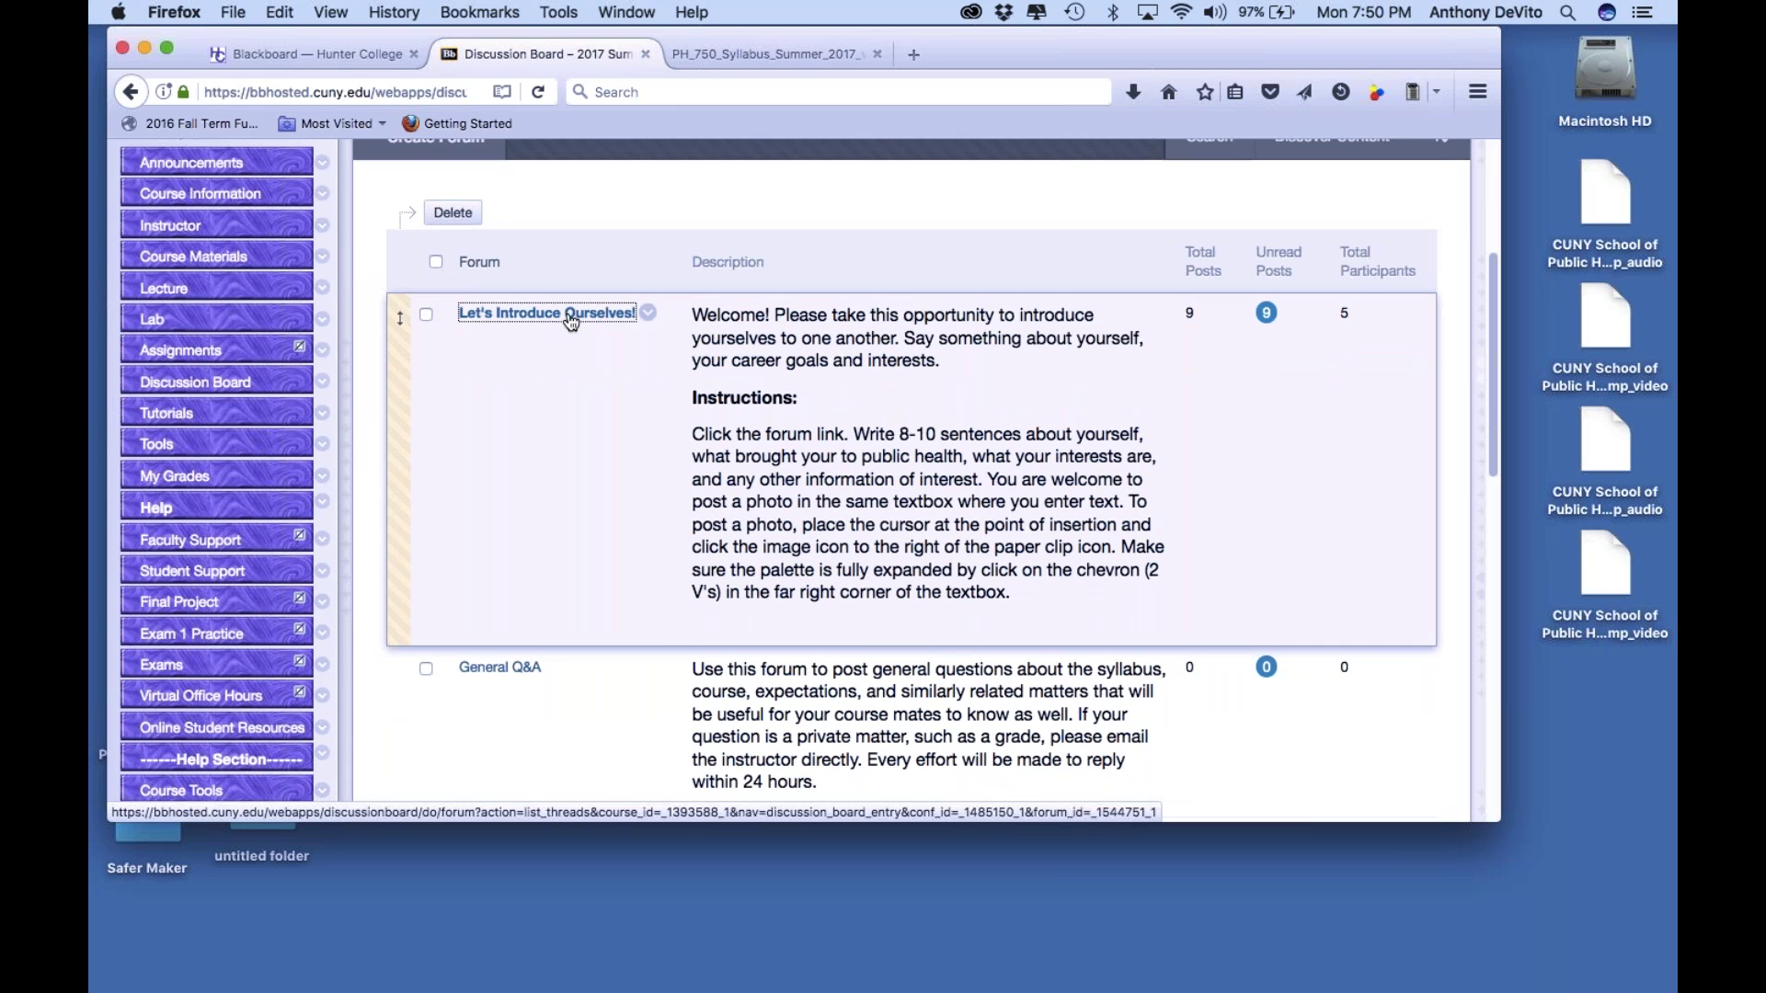
pyautogui.scroll(-5, 754, 427)
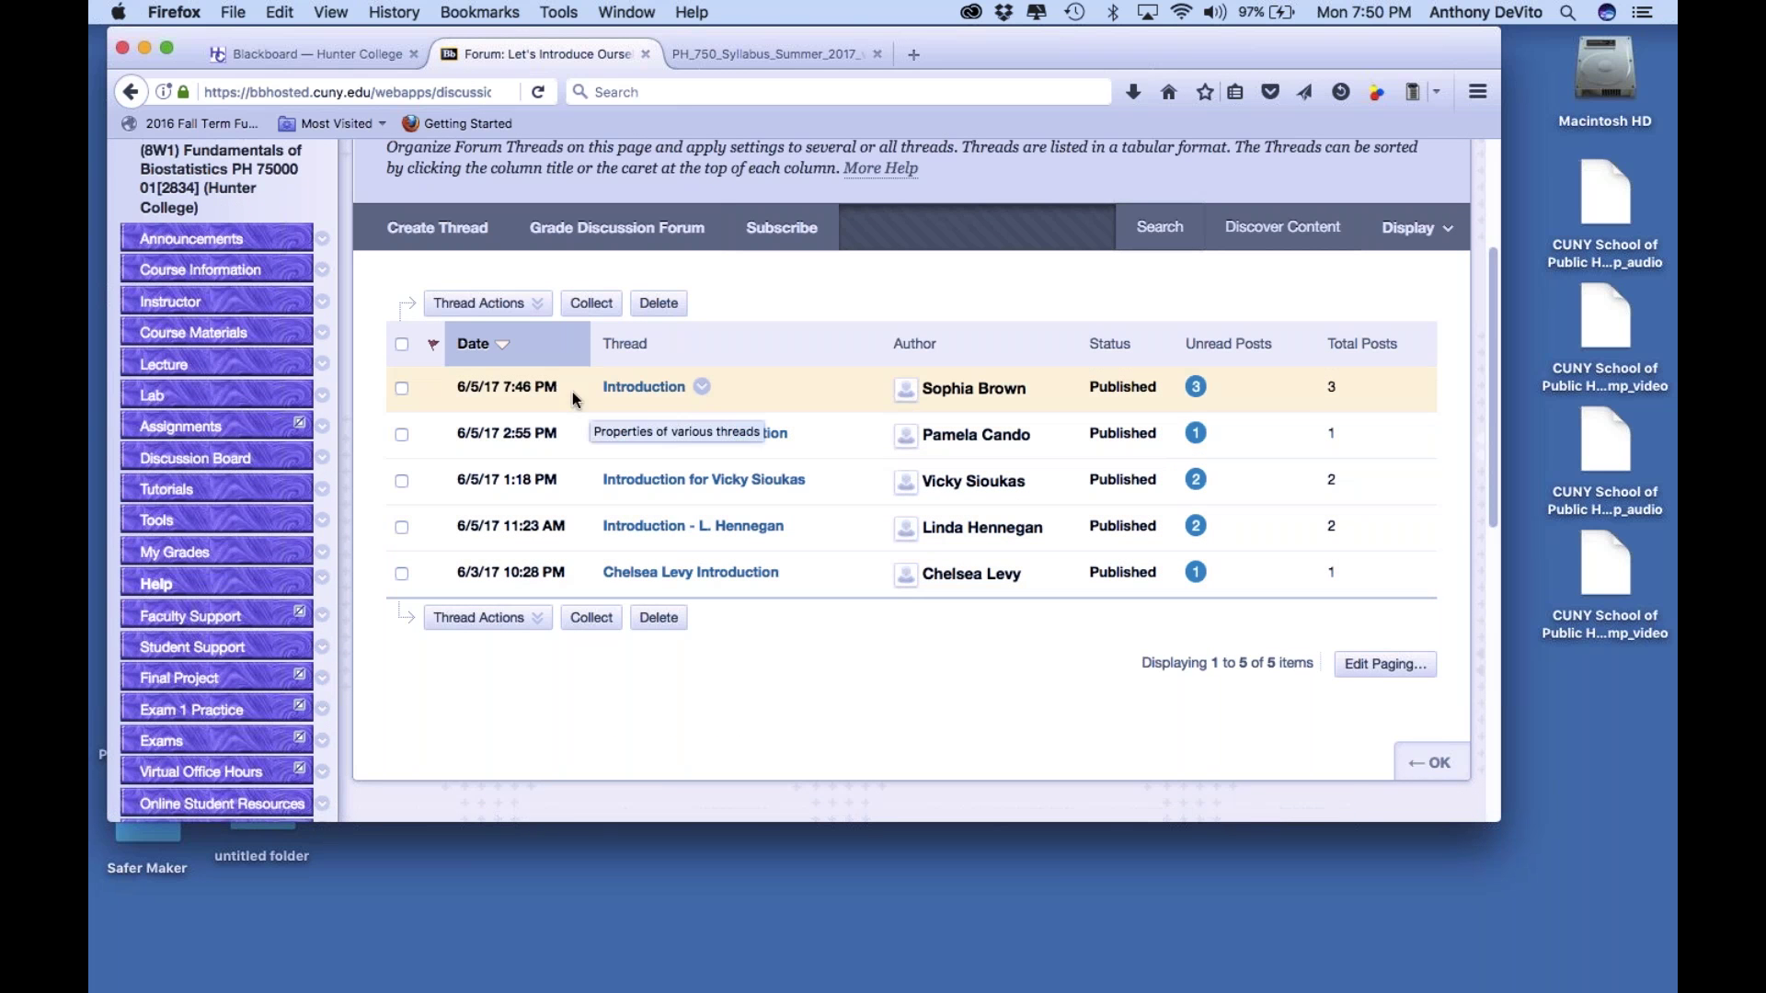
pyautogui.click(484, 303)
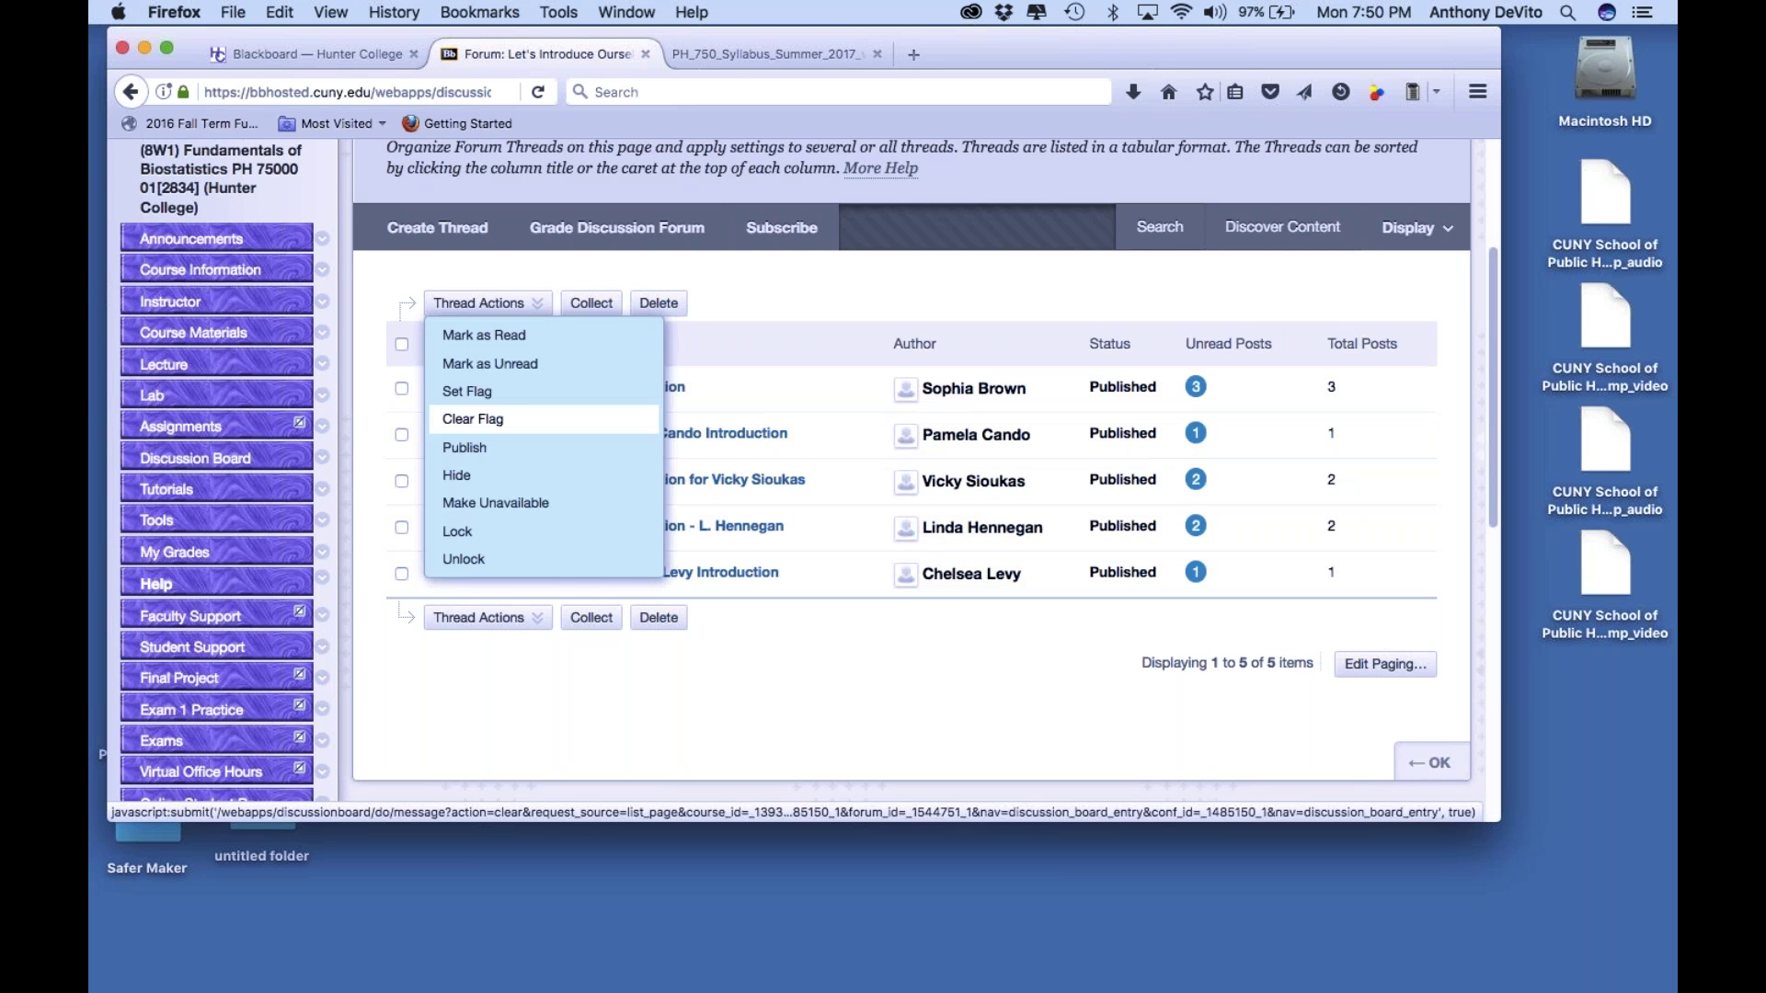
pyautogui.click(484, 617)
pyautogui.click(760, 708)
pyautogui.scroll(-2, 754, 653)
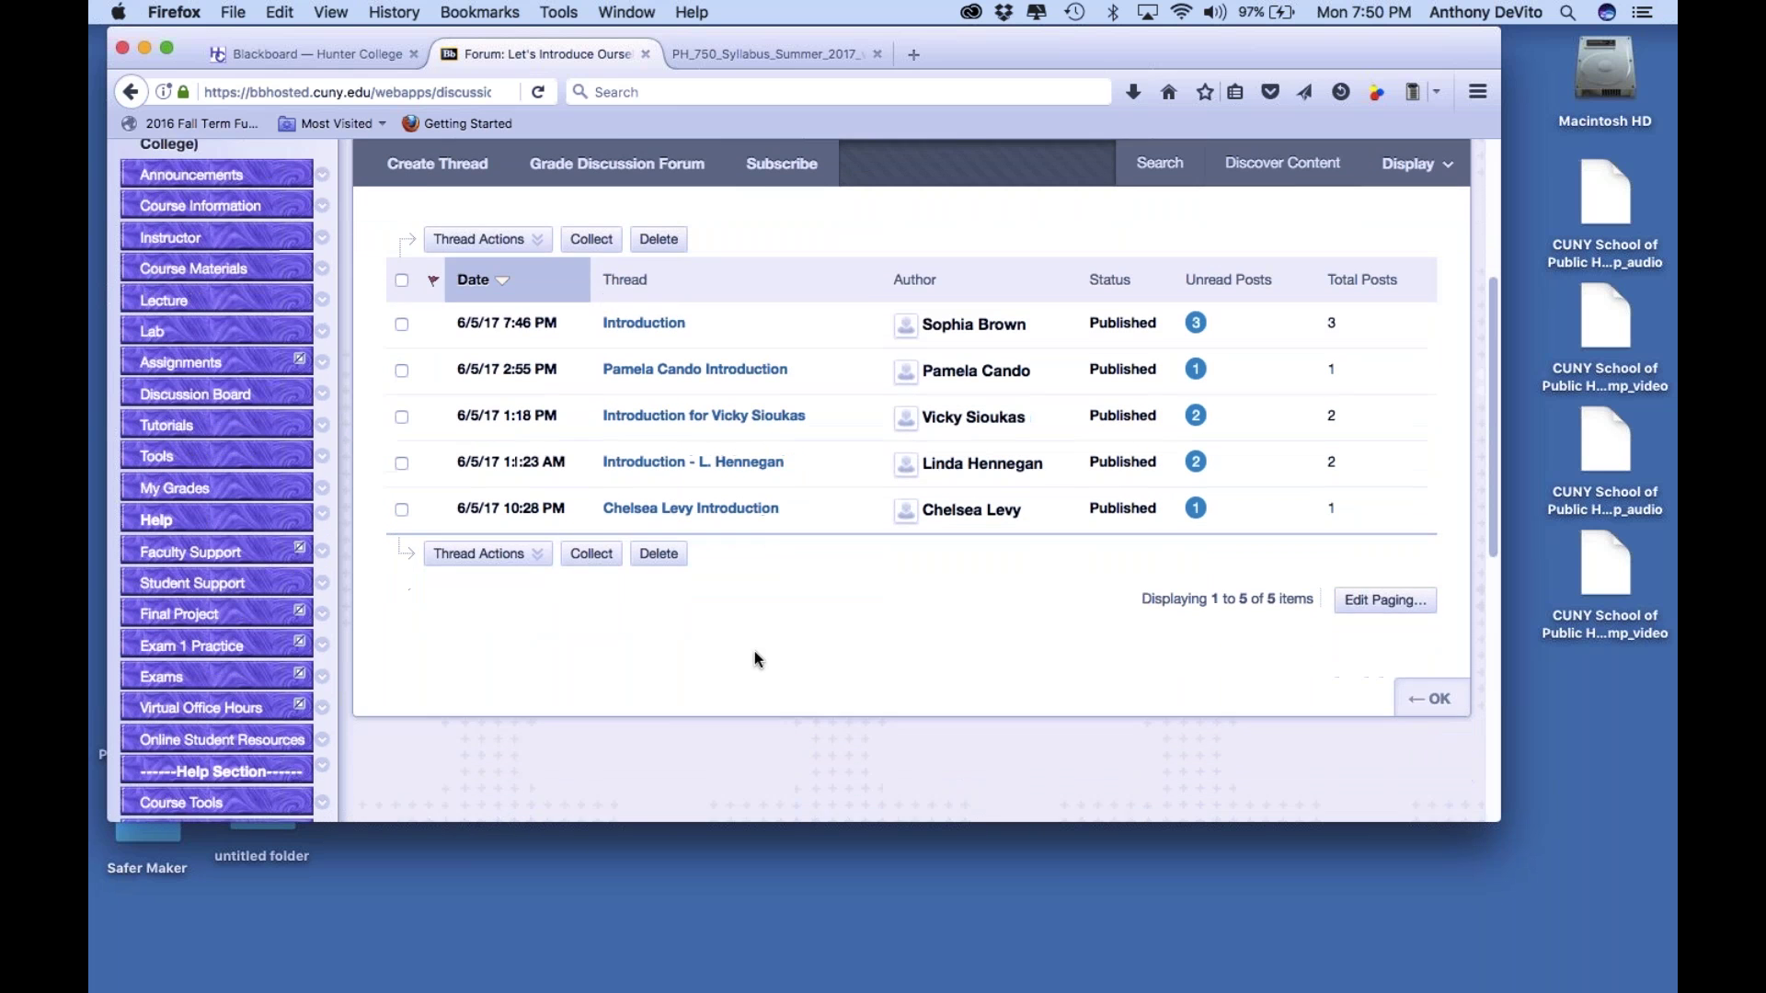
pyautogui.scroll(2, 754, 651)
# Start a new thread in the "Let's Introduce Ourselves!" forum, with the instructor's name as the subject, and place the cursor in the message body
pyautogui.click(419, 222)
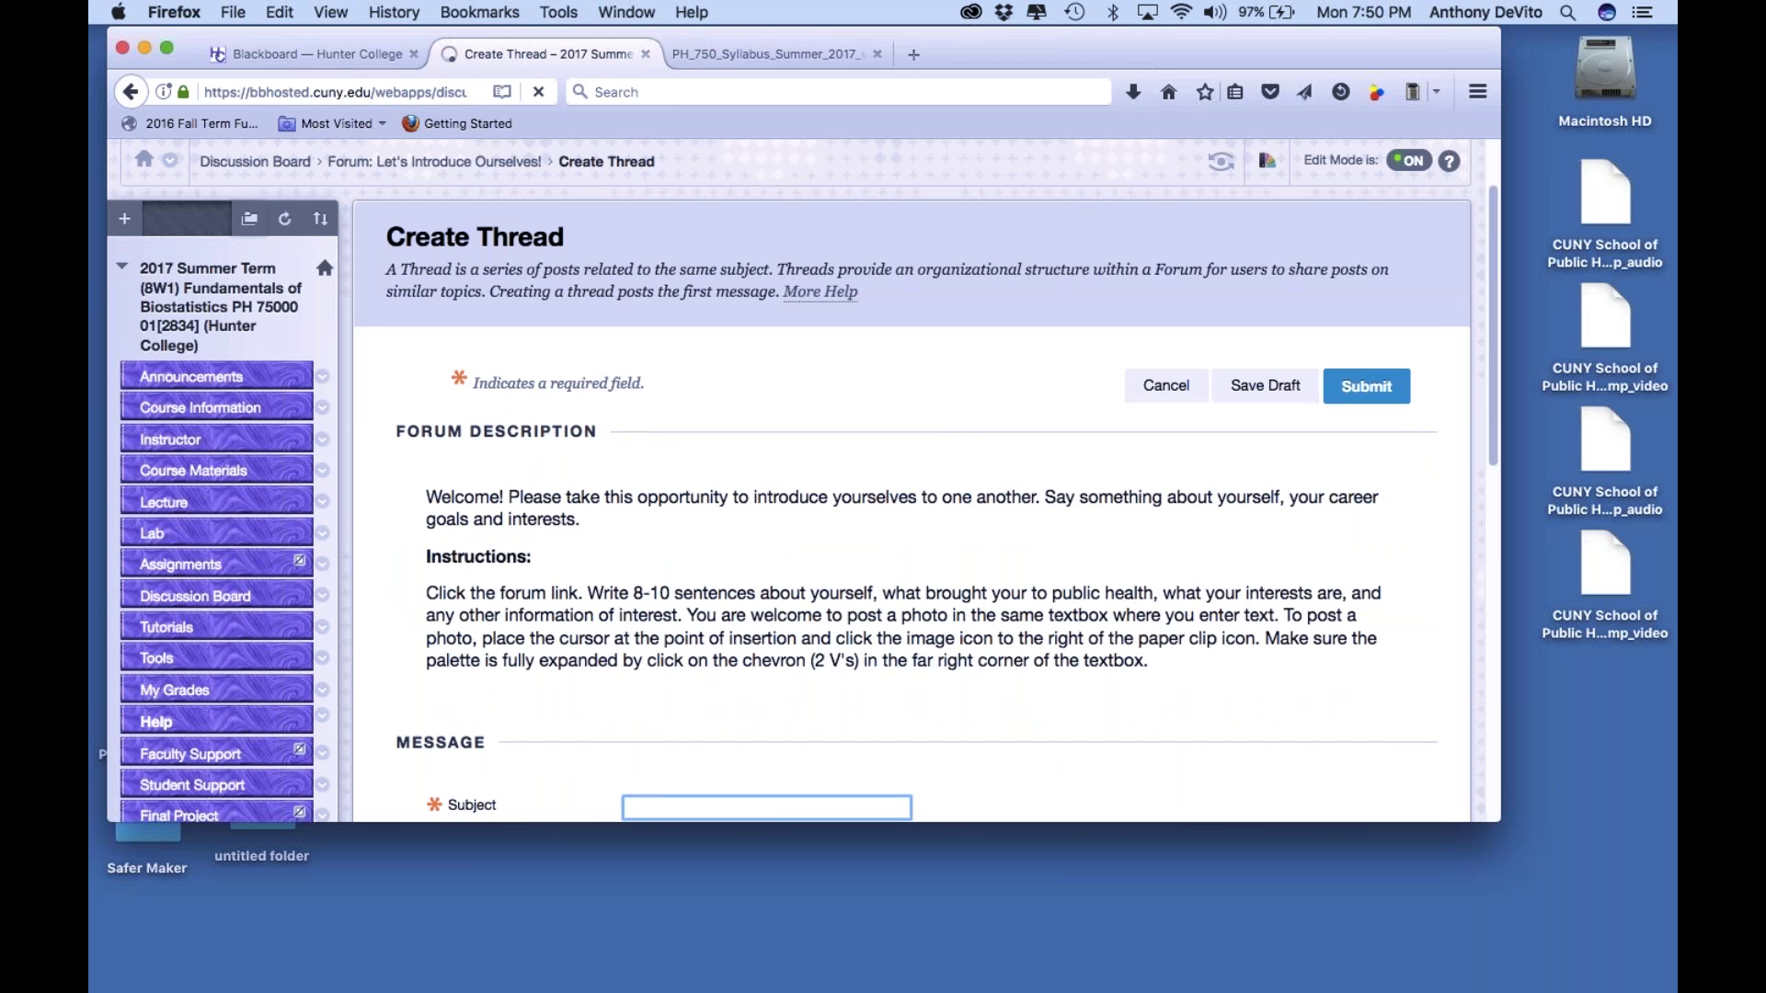
pyautogui.write('A')
pyautogui.press('BackSpace')
pyautogui.write('T')
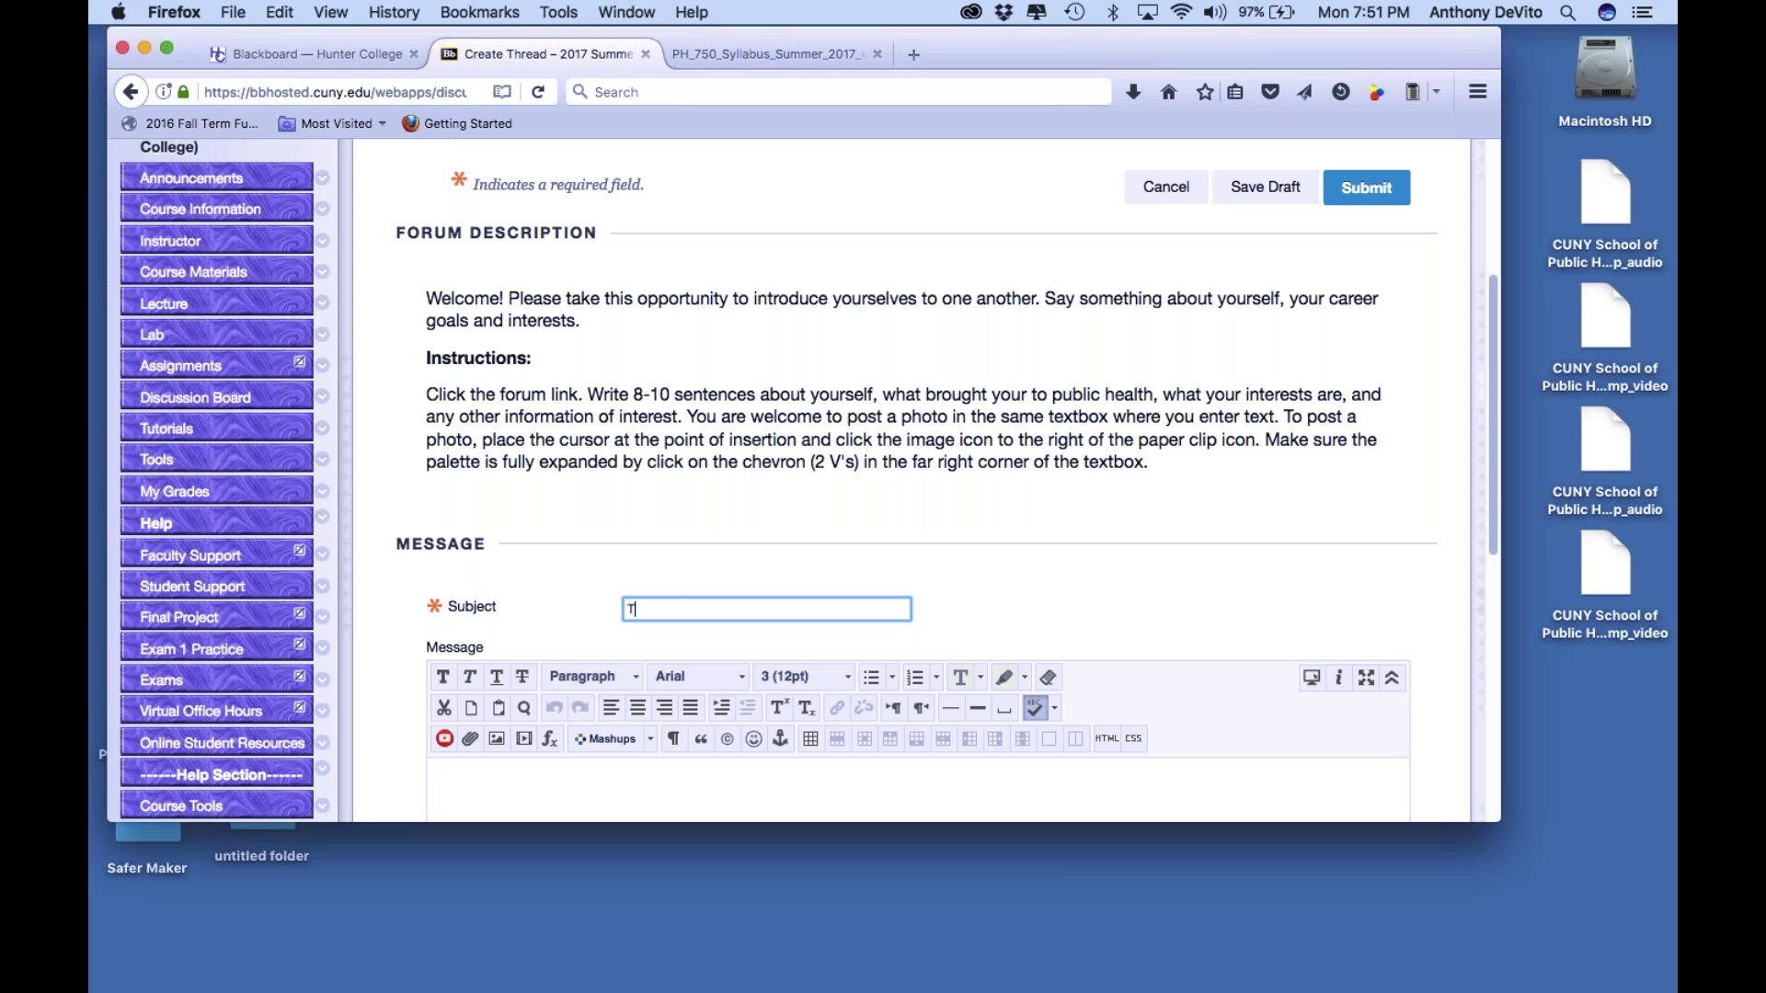
pyautogui.write('ony DeVito')
pyautogui.click(704, 795)
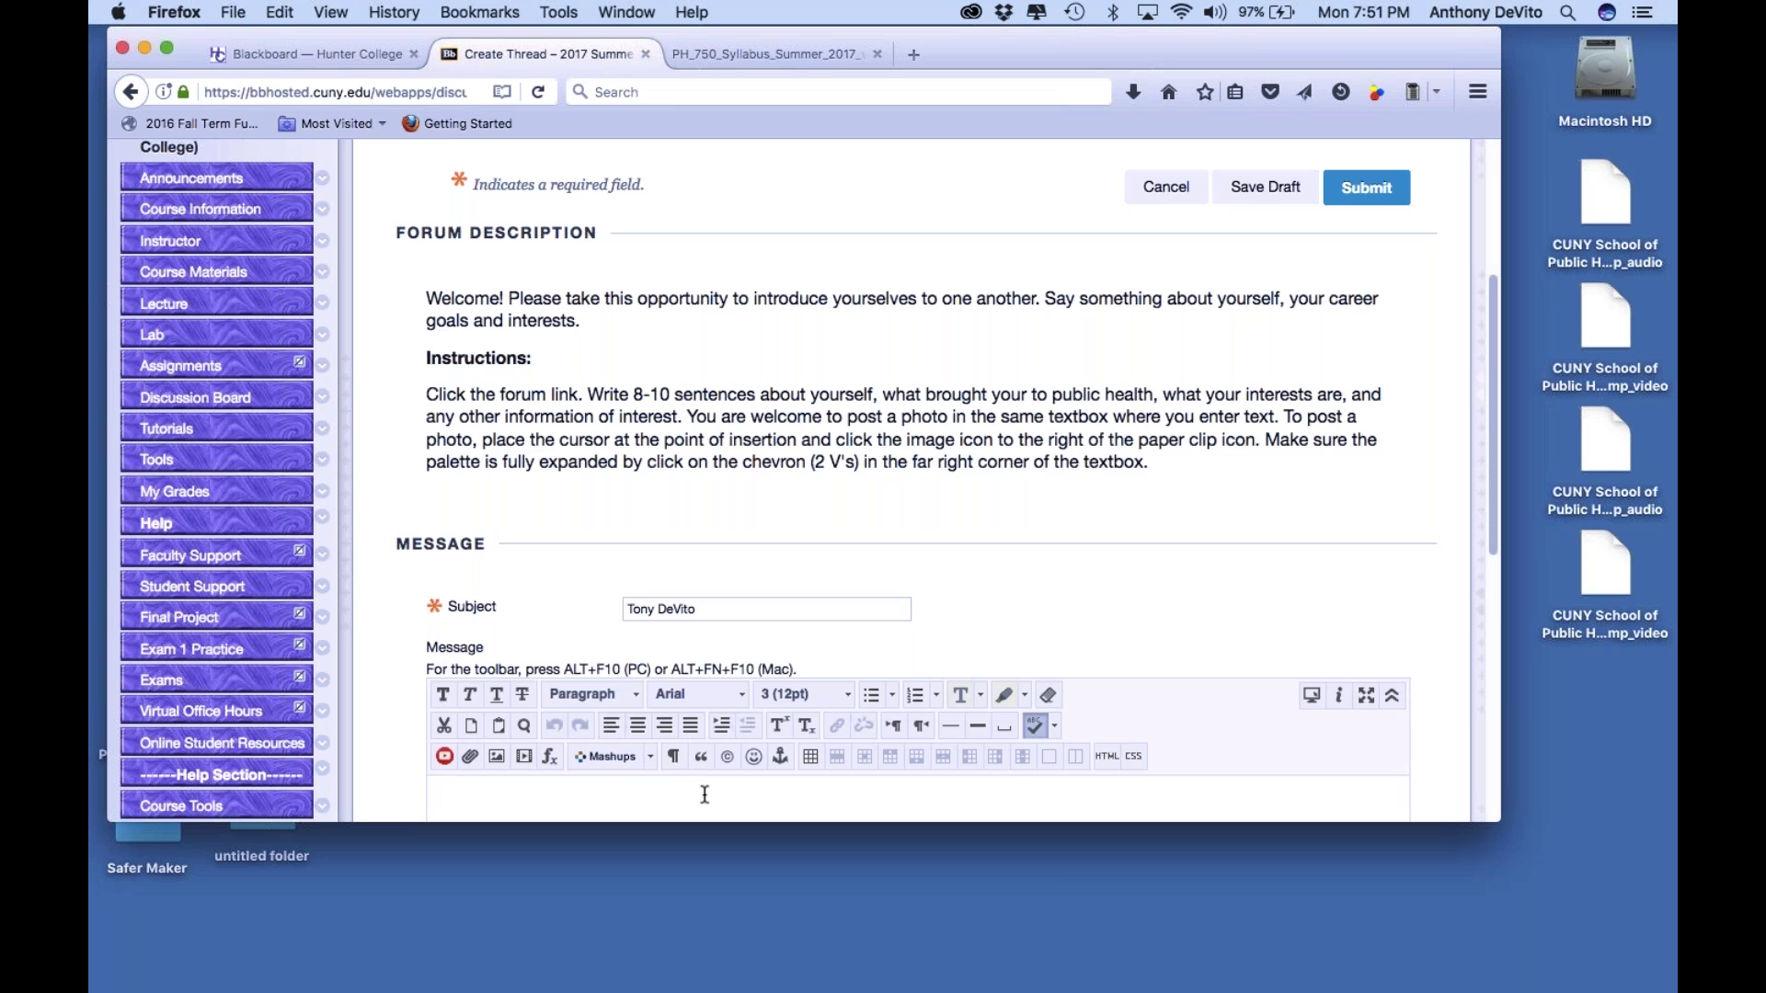
# Look over the new thread's message editor, attachment options and forum instructions, and cancel the thread without submitting it
pyautogui.scroll(-1, 705, 794)
pyautogui.scroll(-5, 705, 795)
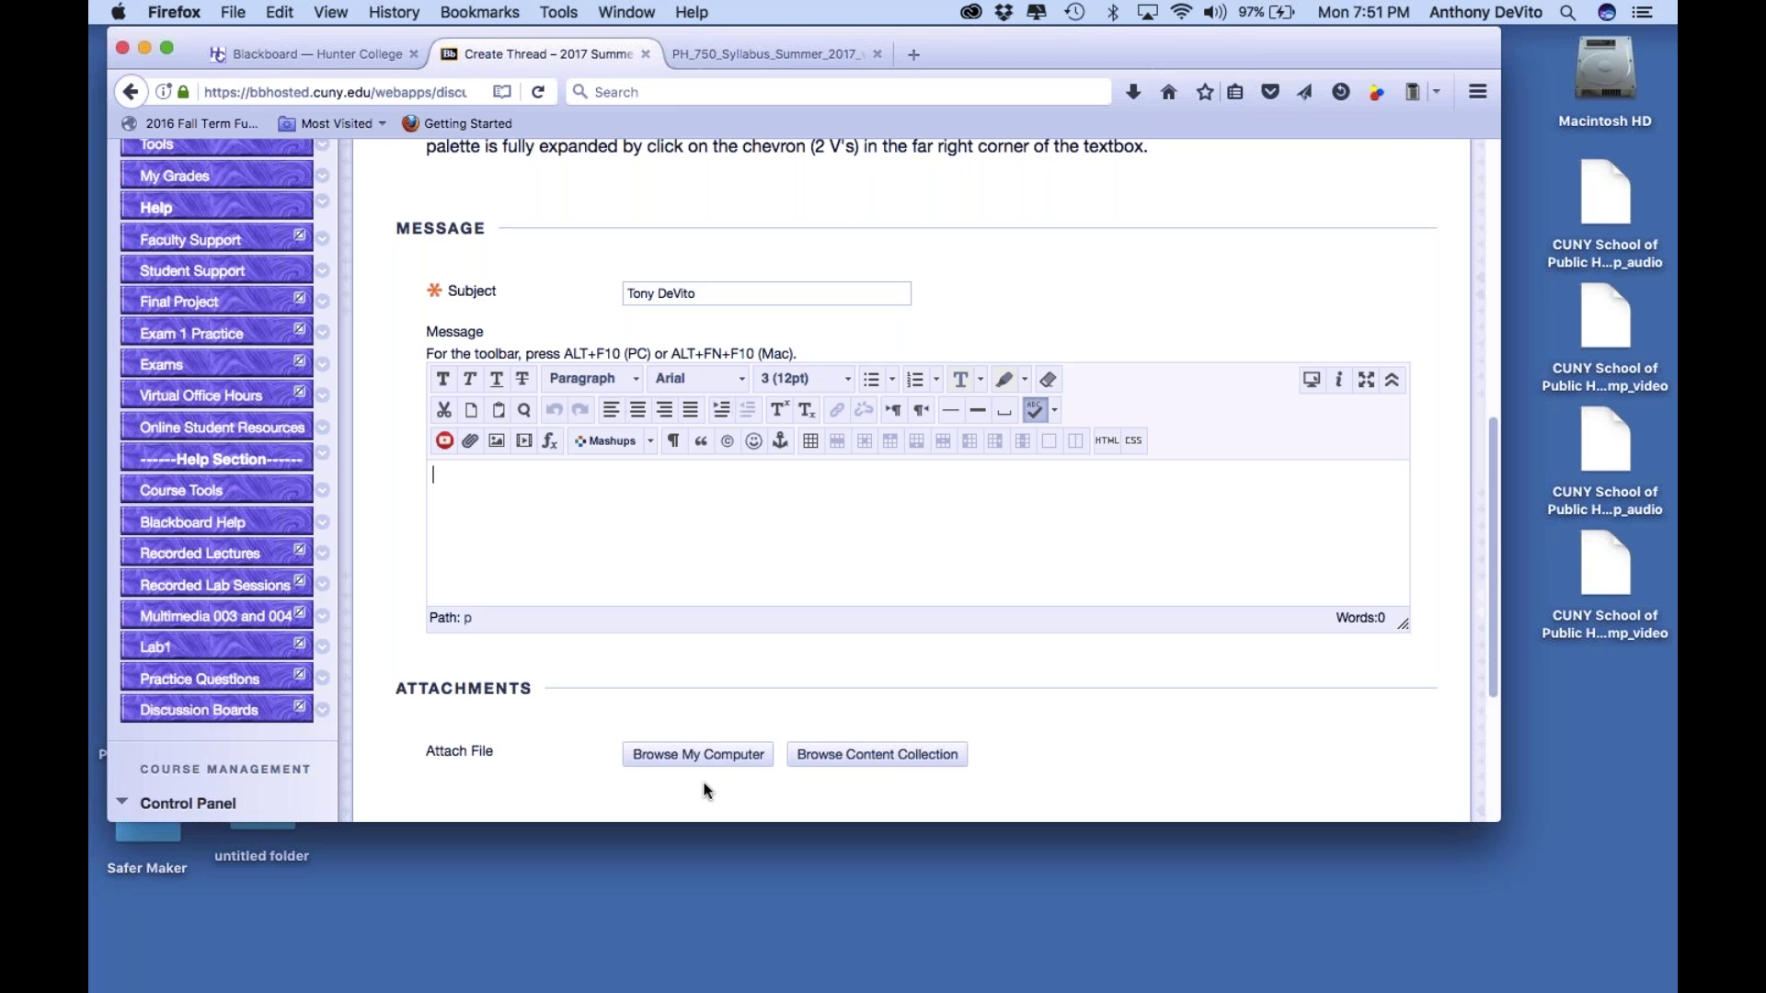
pyautogui.scroll(5, 764, 617)
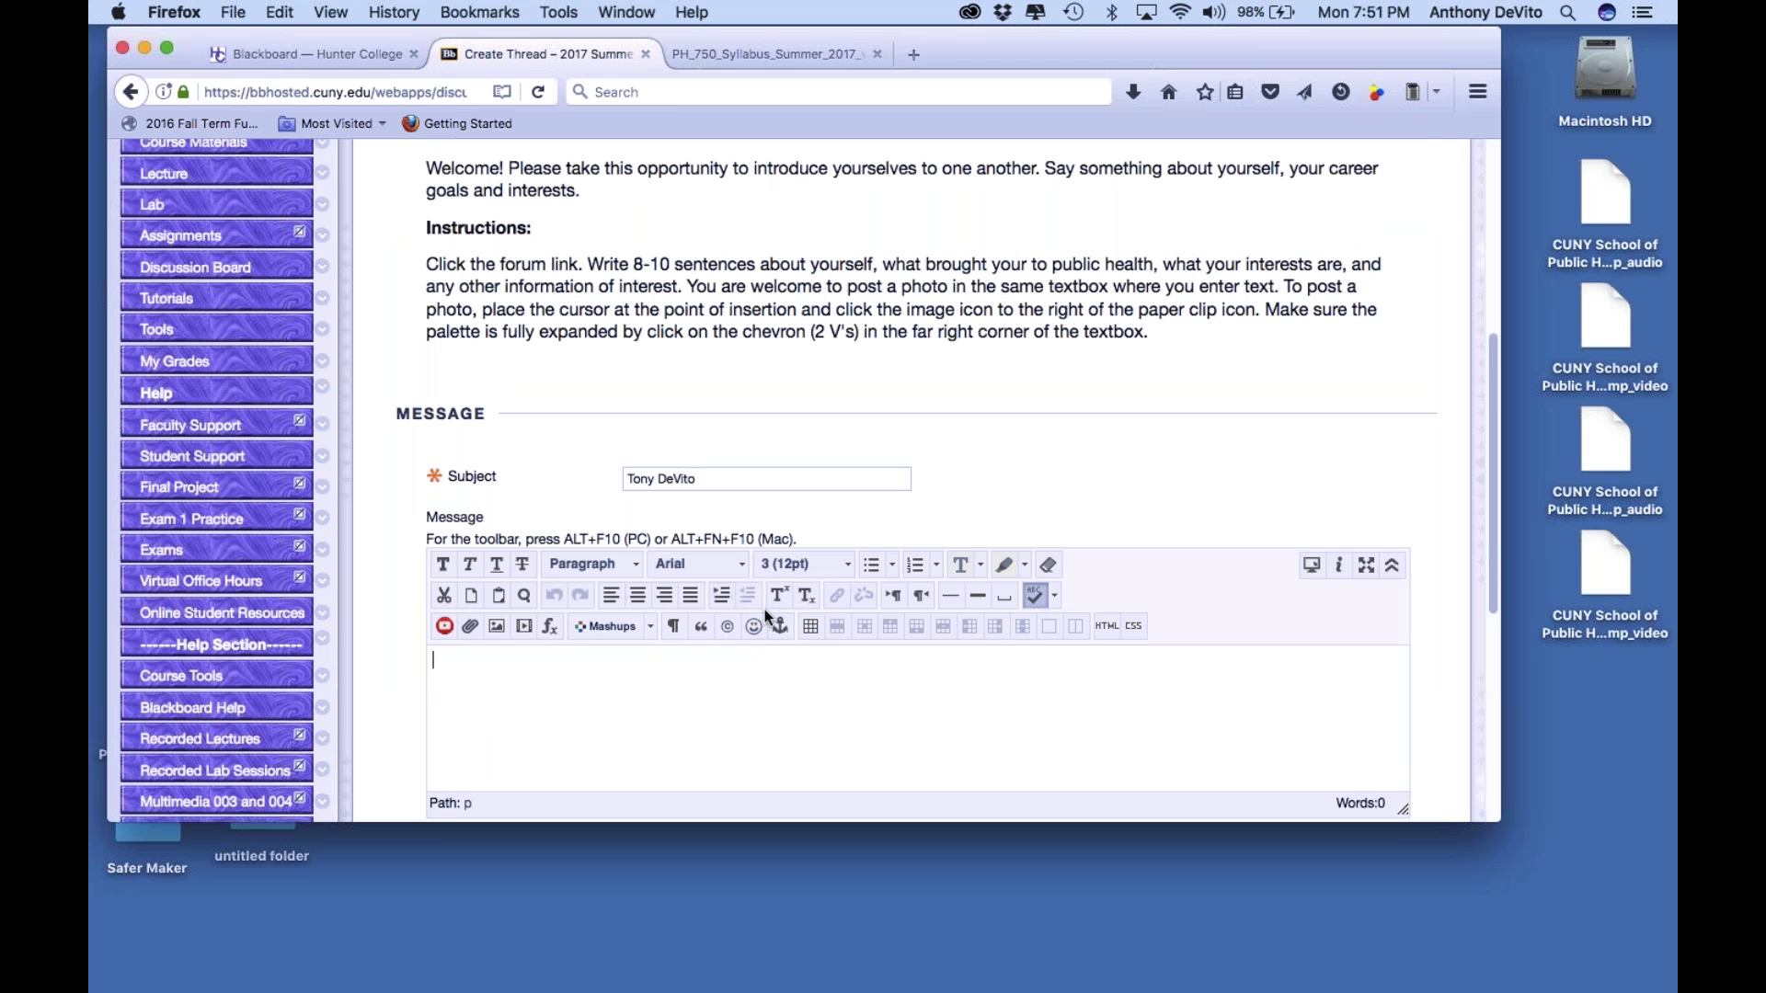
pyautogui.scroll(2, 764, 609)
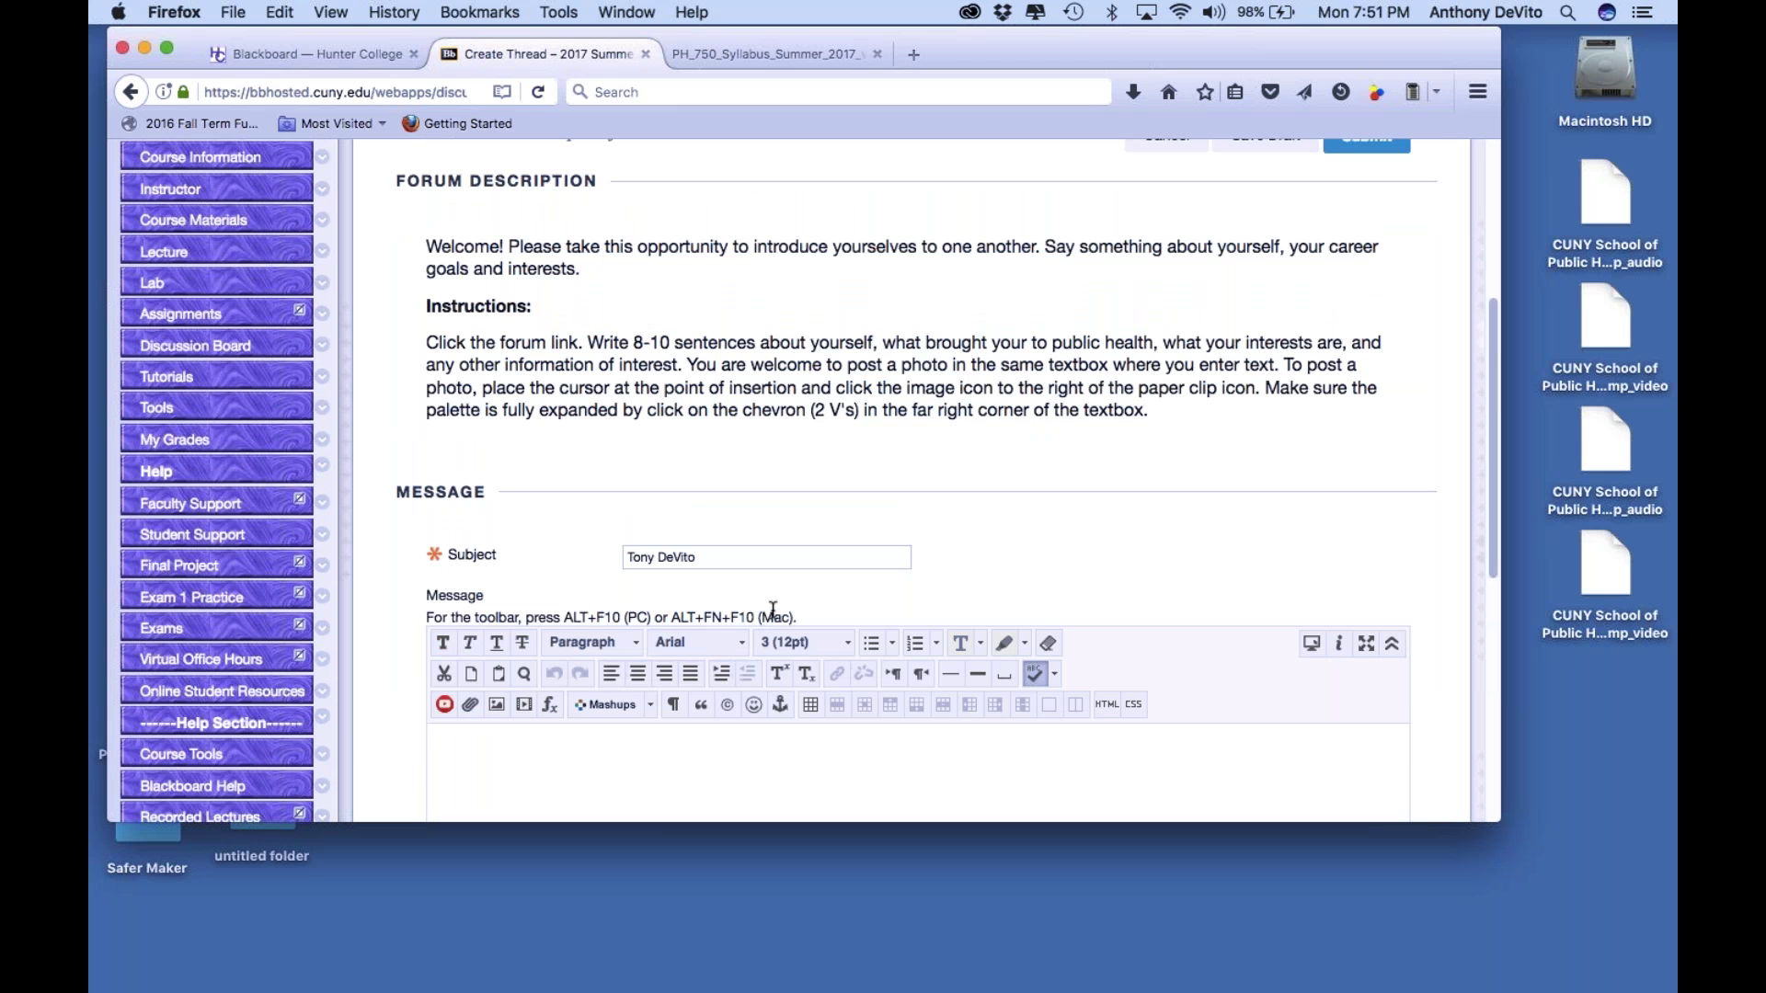
pyautogui.scroll(1, 778, 616)
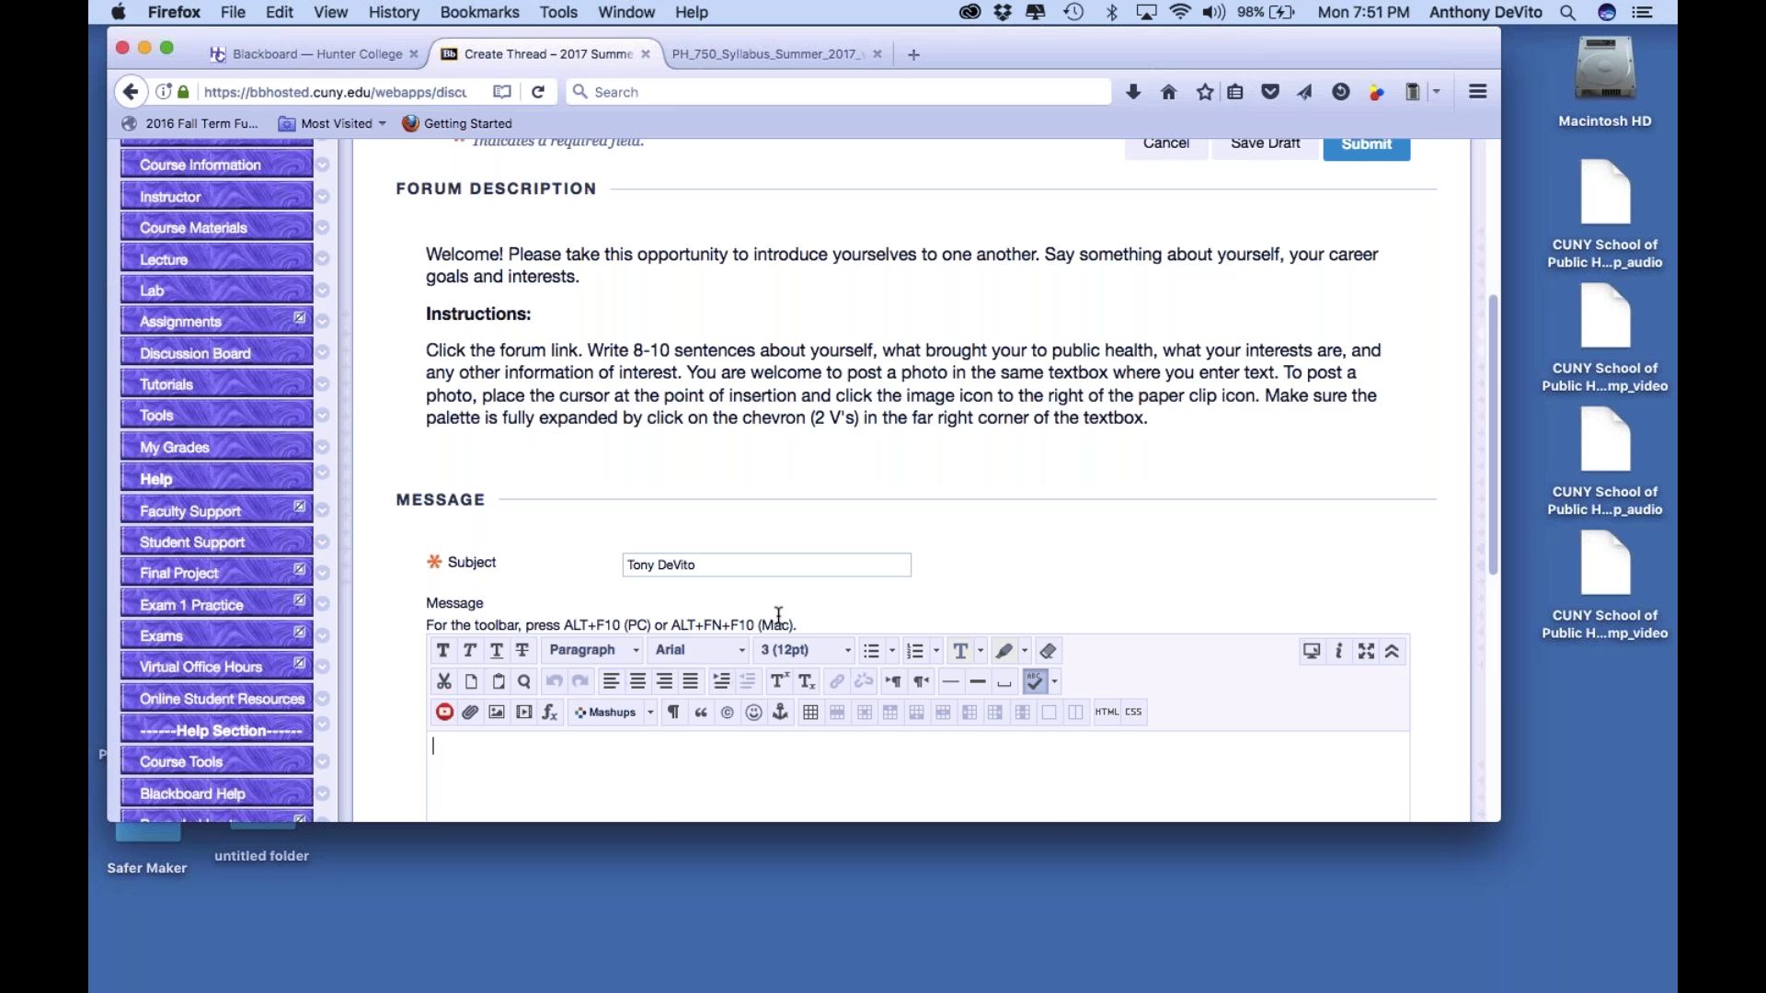
pyautogui.scroll(3, 779, 618)
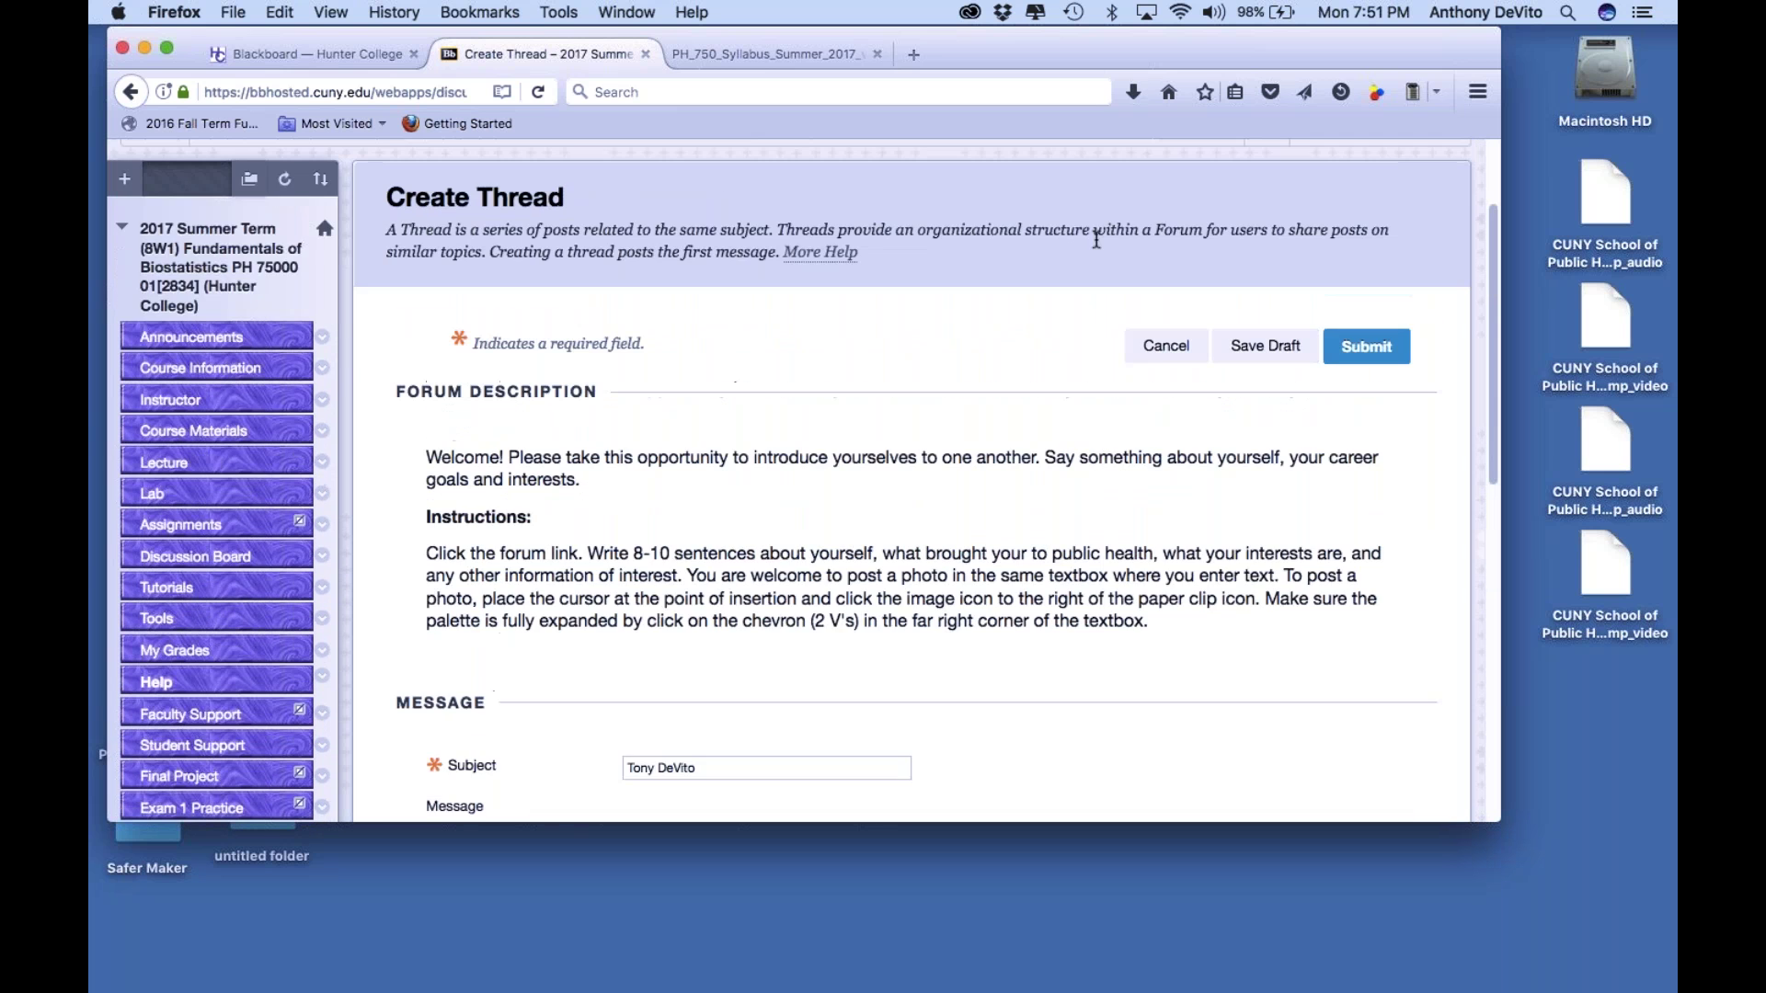
pyautogui.click(1158, 348)
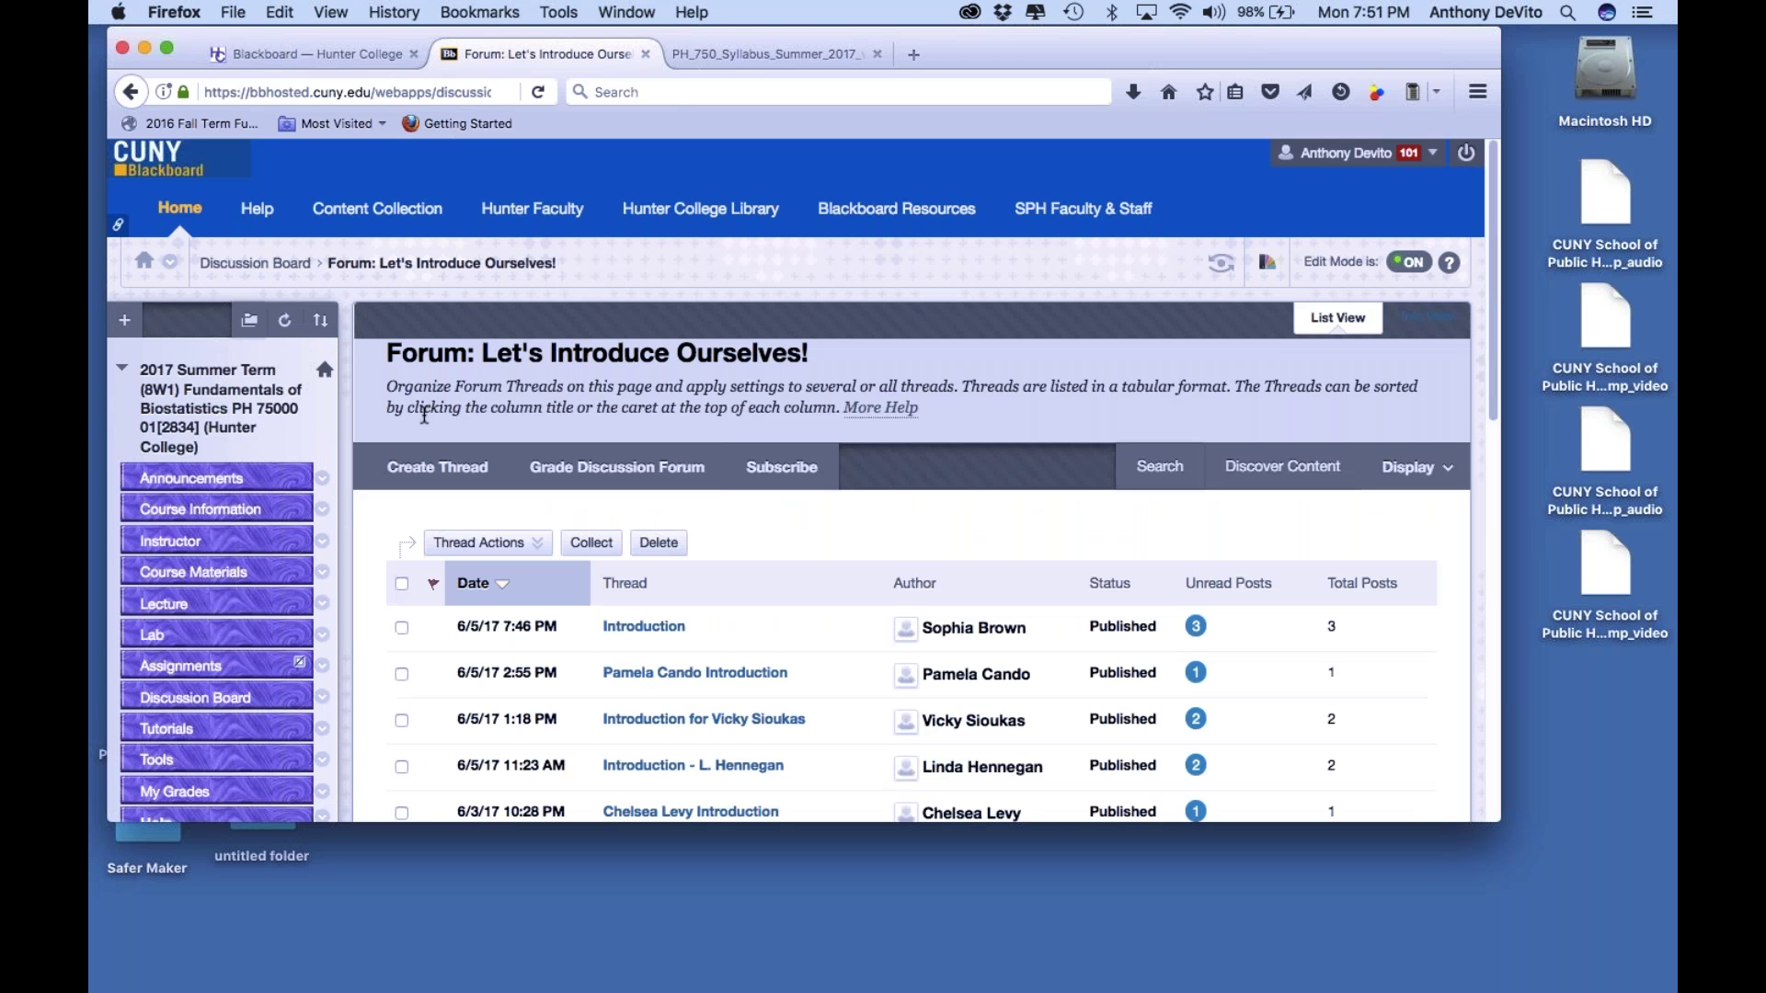
# Reopen the syllabus PDF from the Course Information page and read its sections on course meetings, online office hours and the discussion forum
pyautogui.scroll(-1, 644, 460)
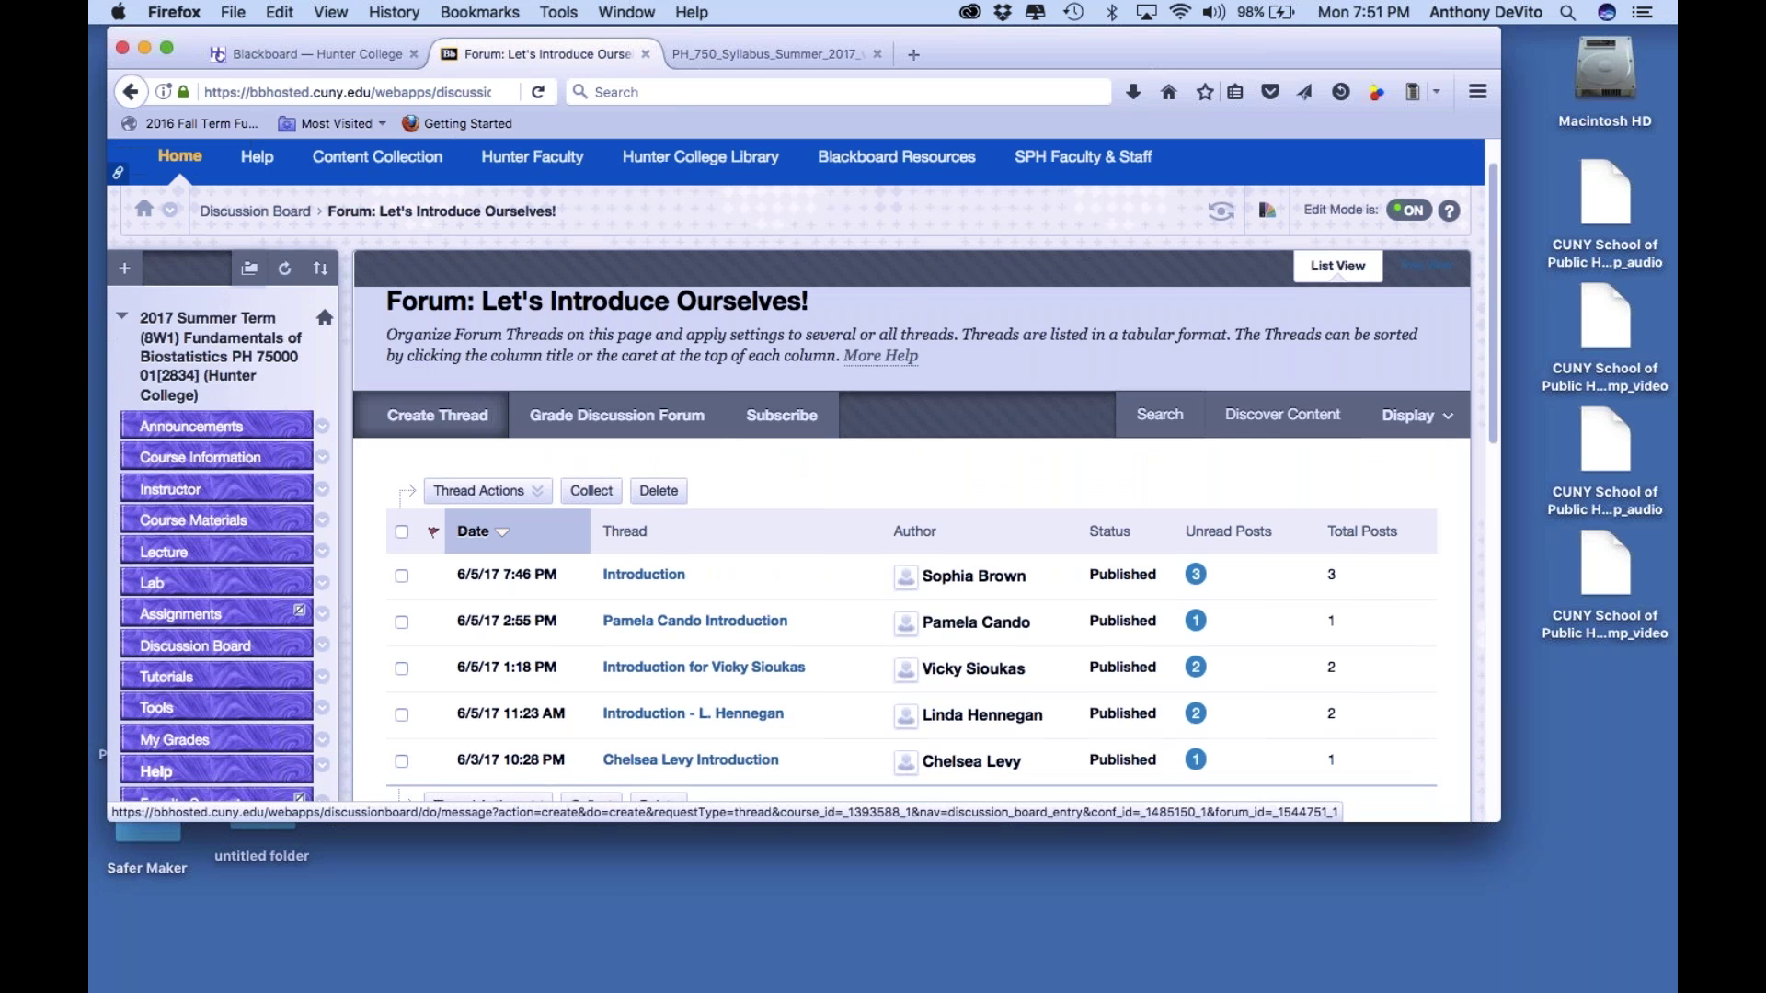
pyautogui.click(213, 467)
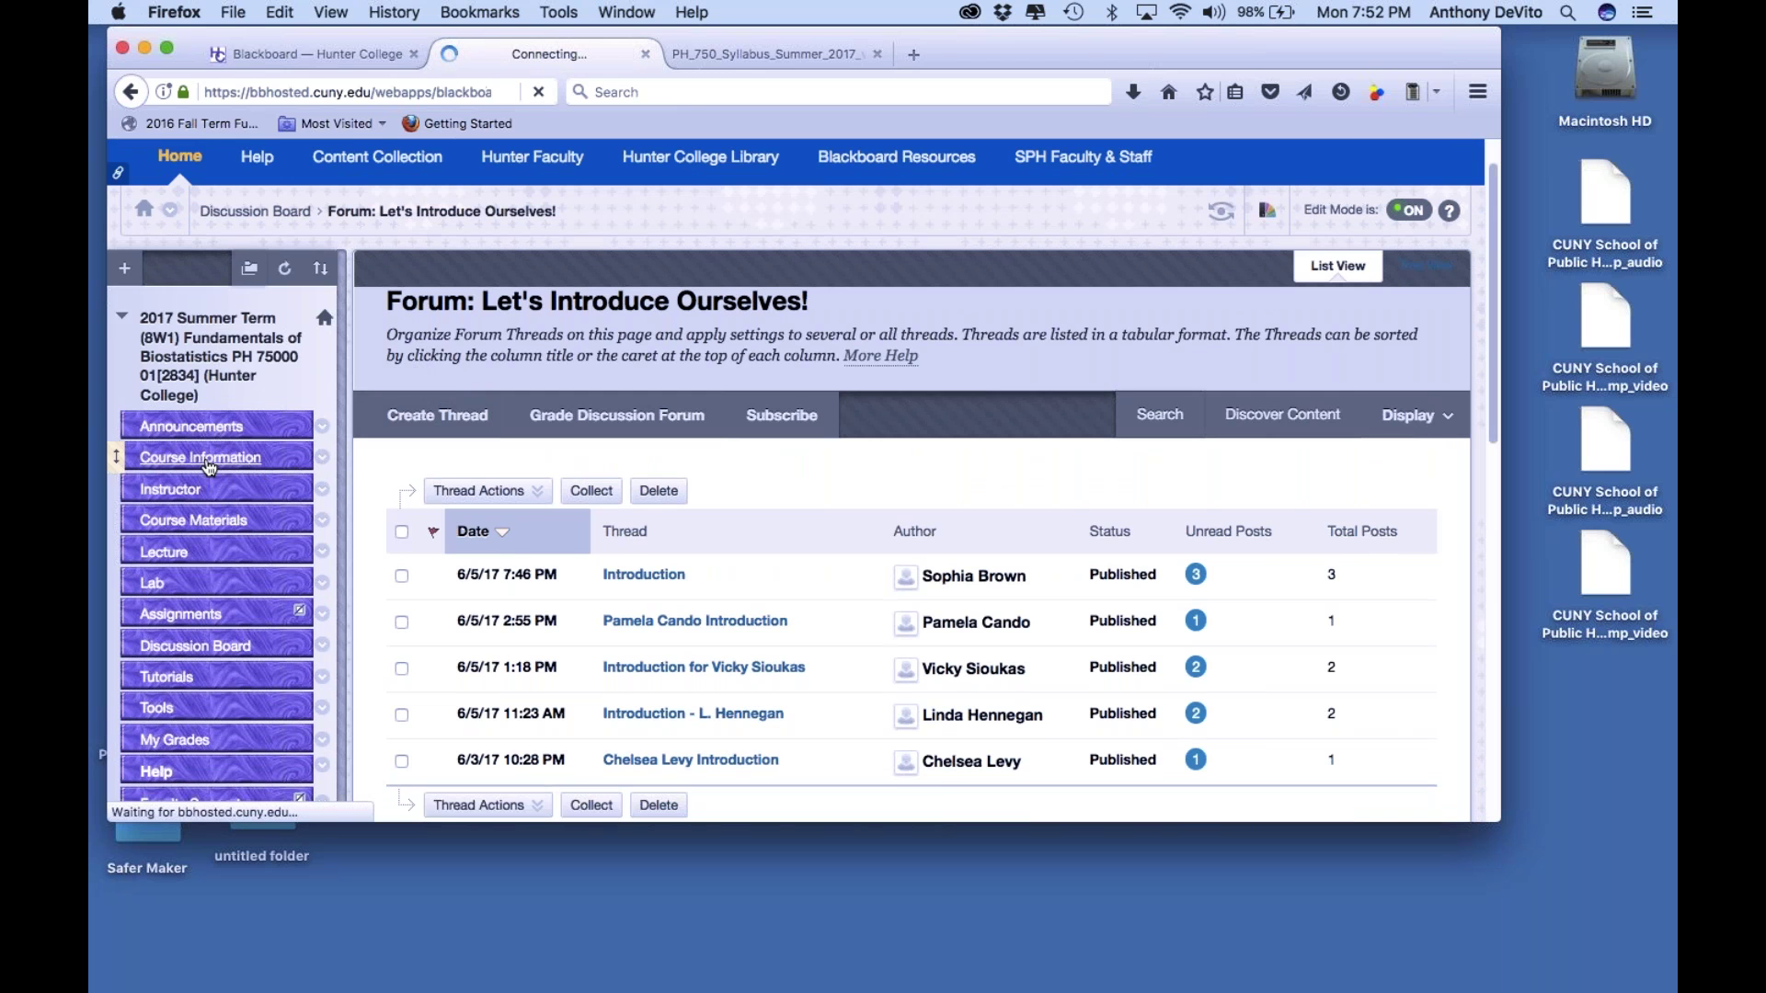
pyautogui.click(649, 659)
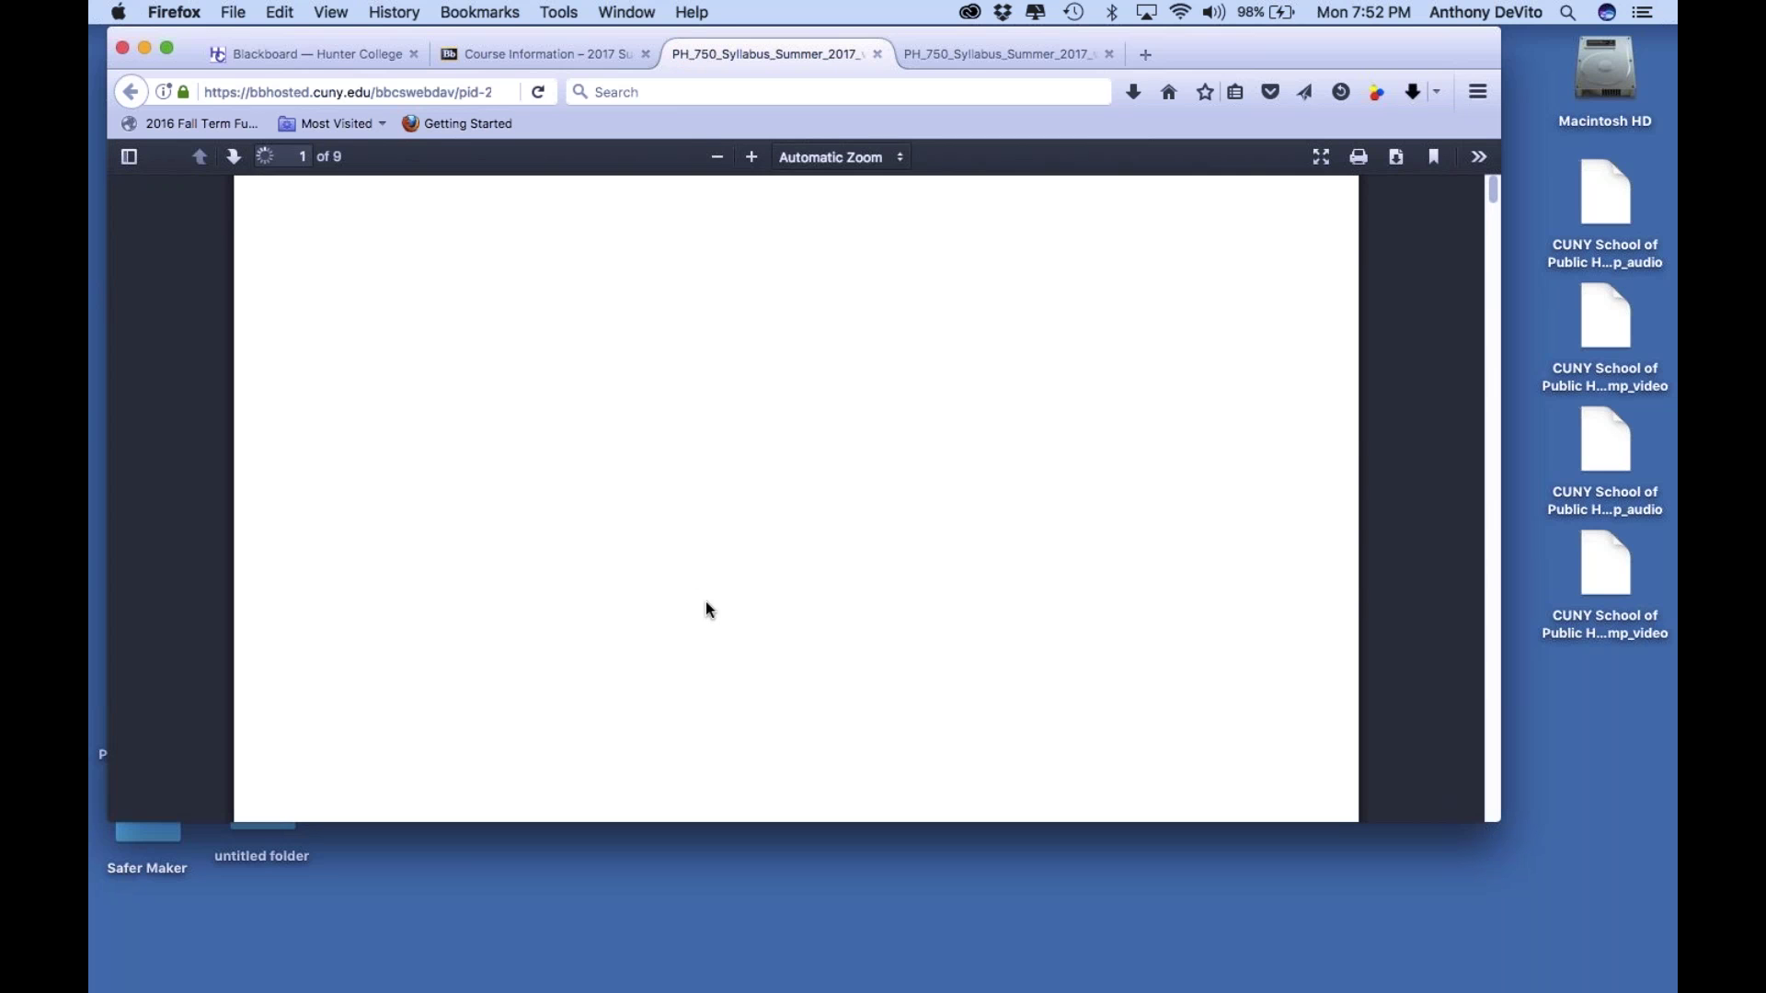
pyautogui.scroll(-5, 706, 609)
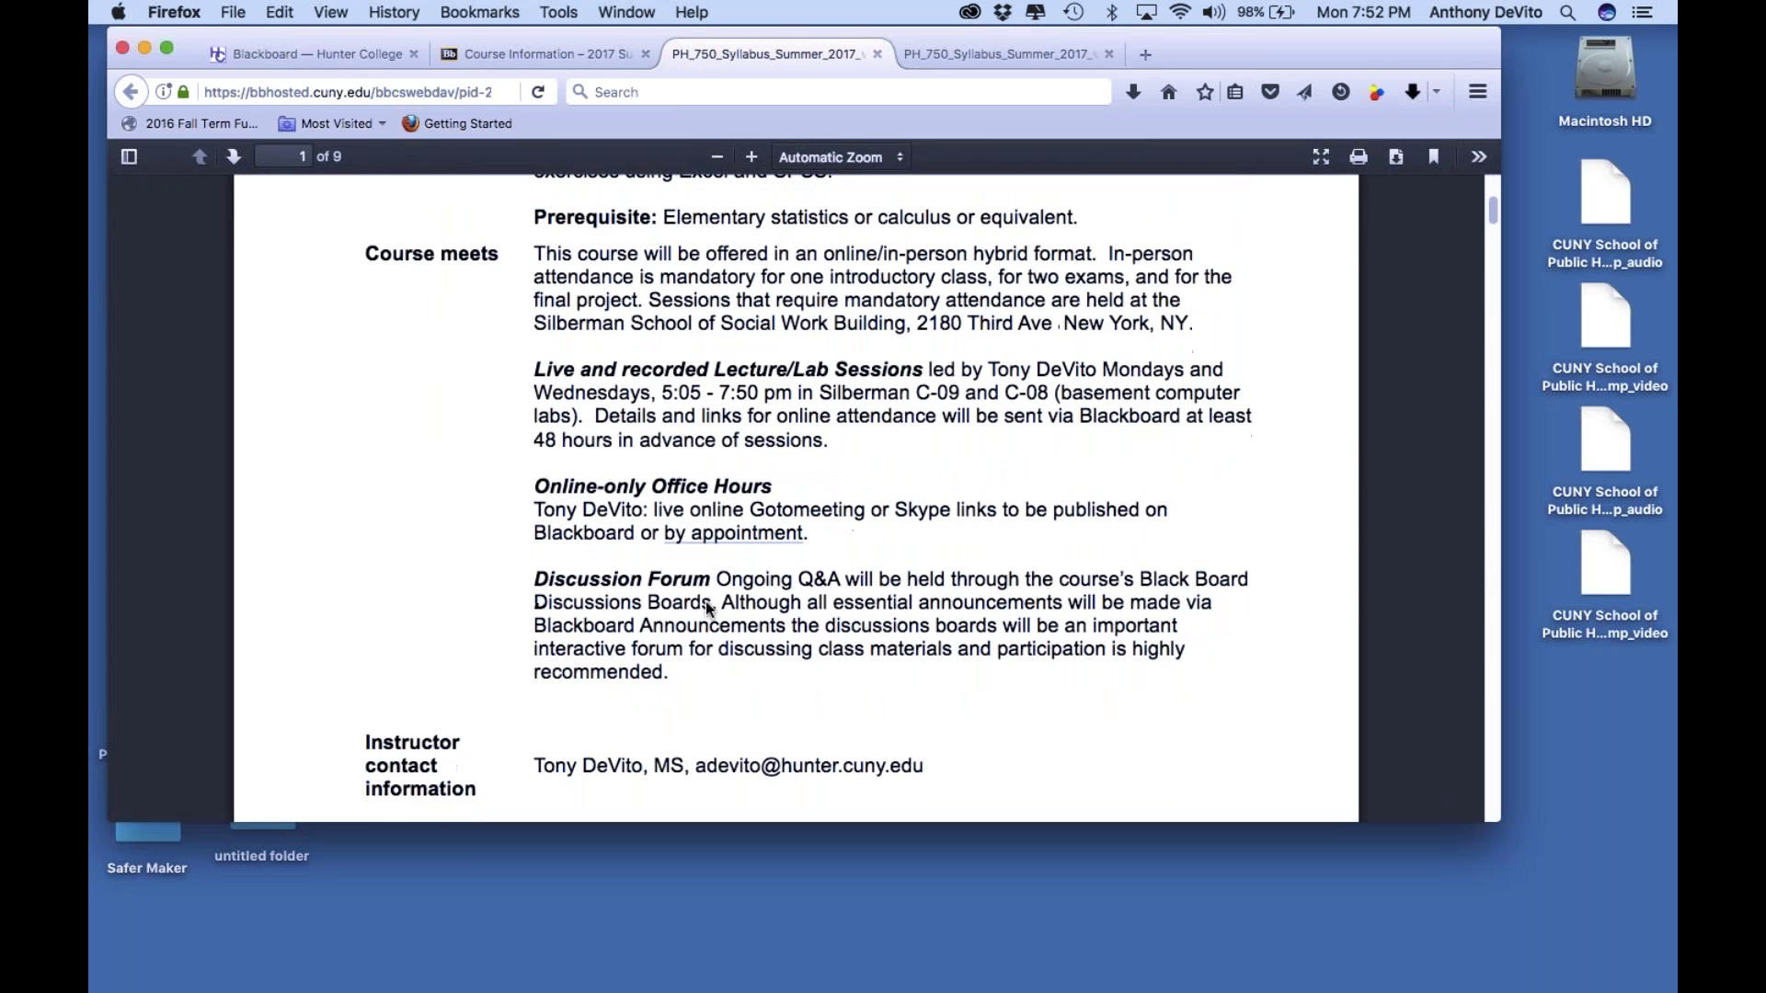
pyautogui.scroll(-1, 706, 609)
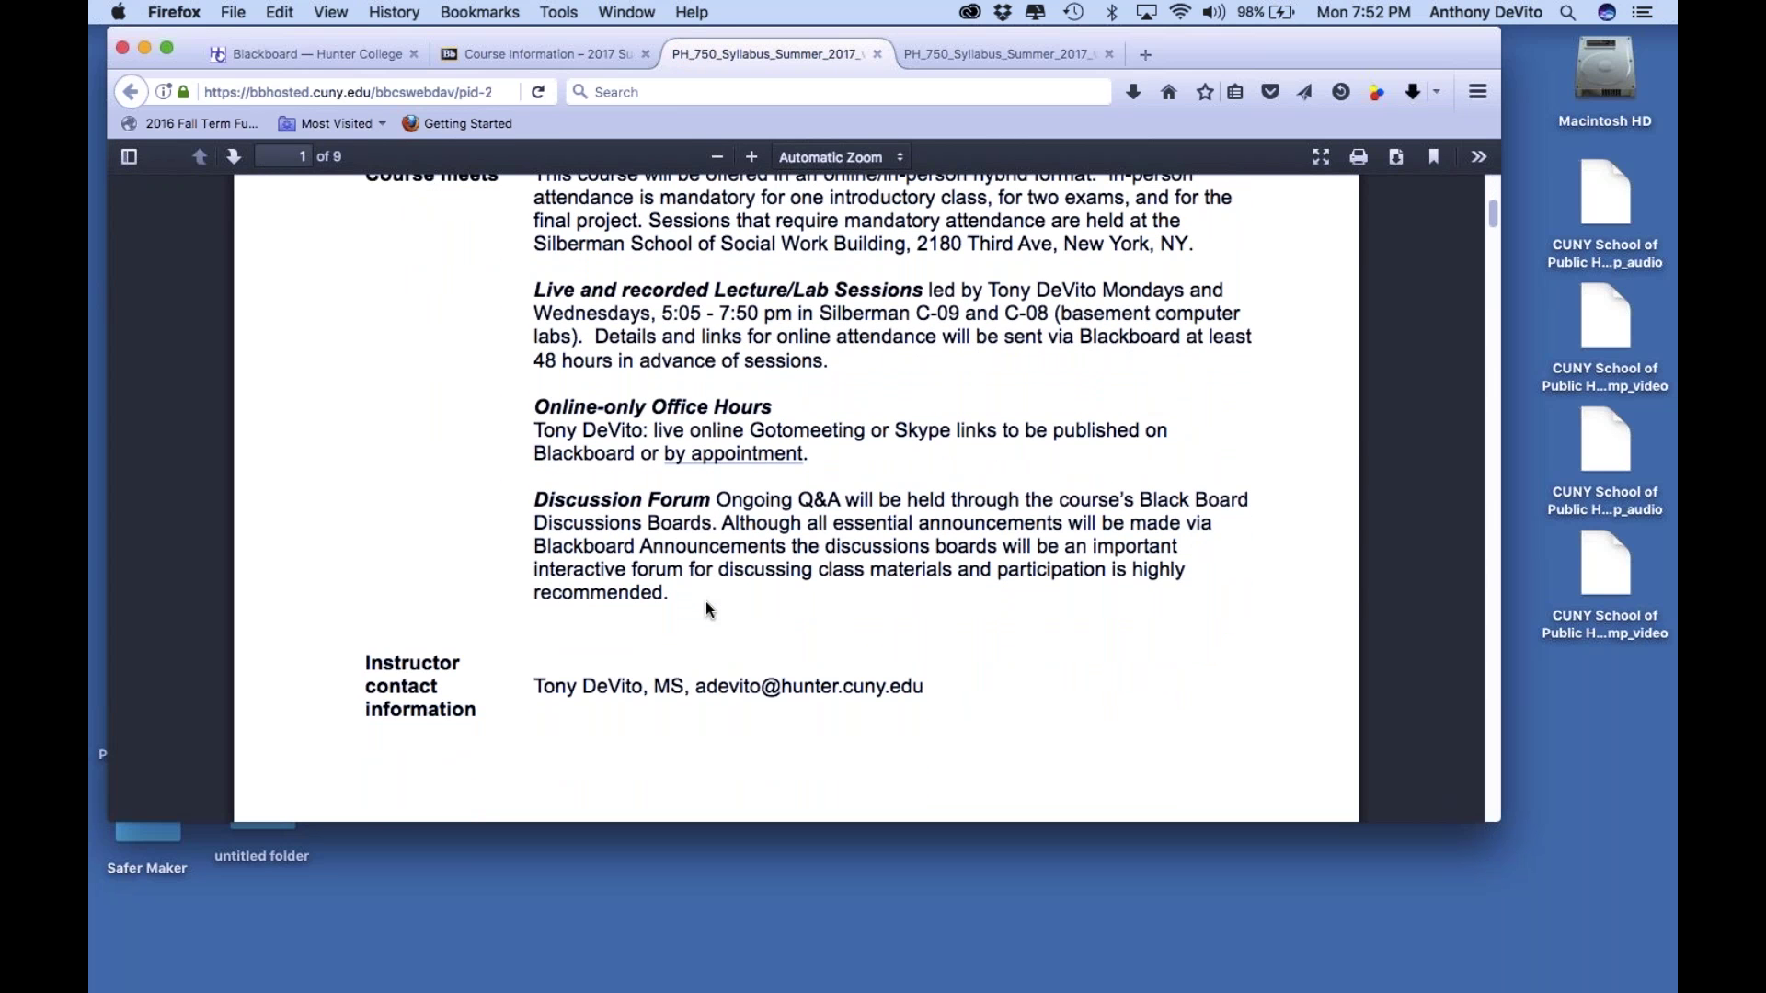
pyautogui.scroll(1, 705, 608)
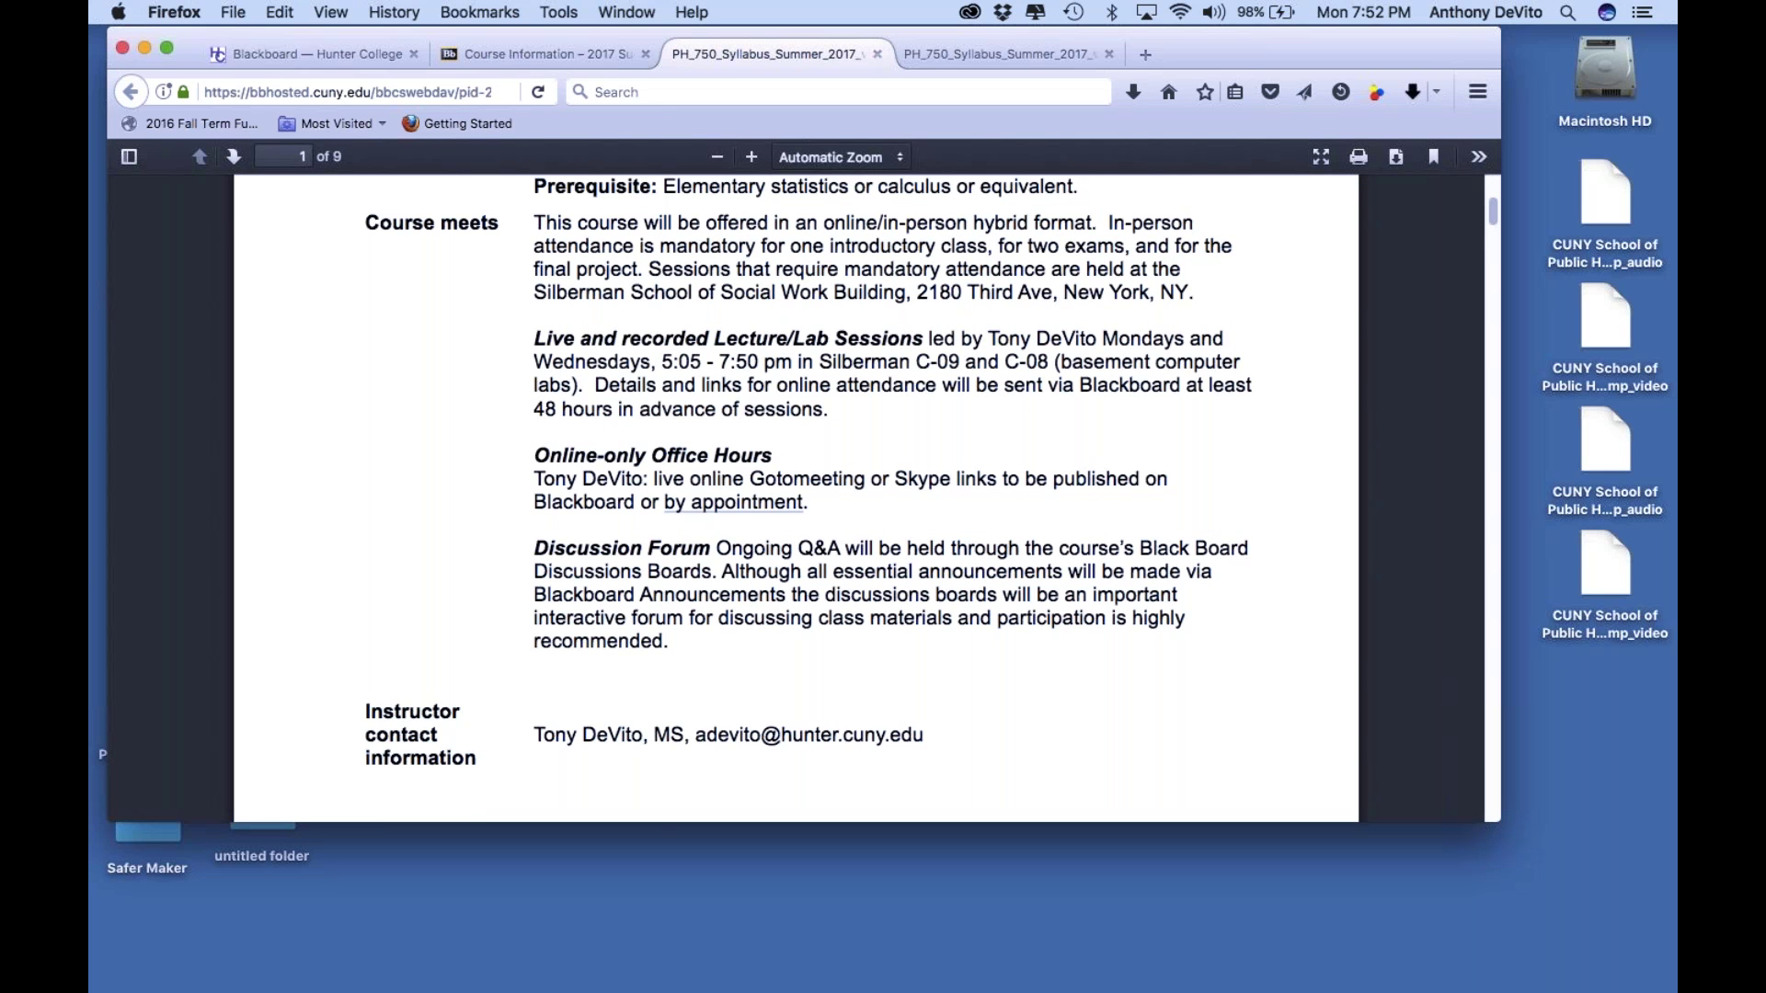
pyautogui.scroll(-1, 795, 496)
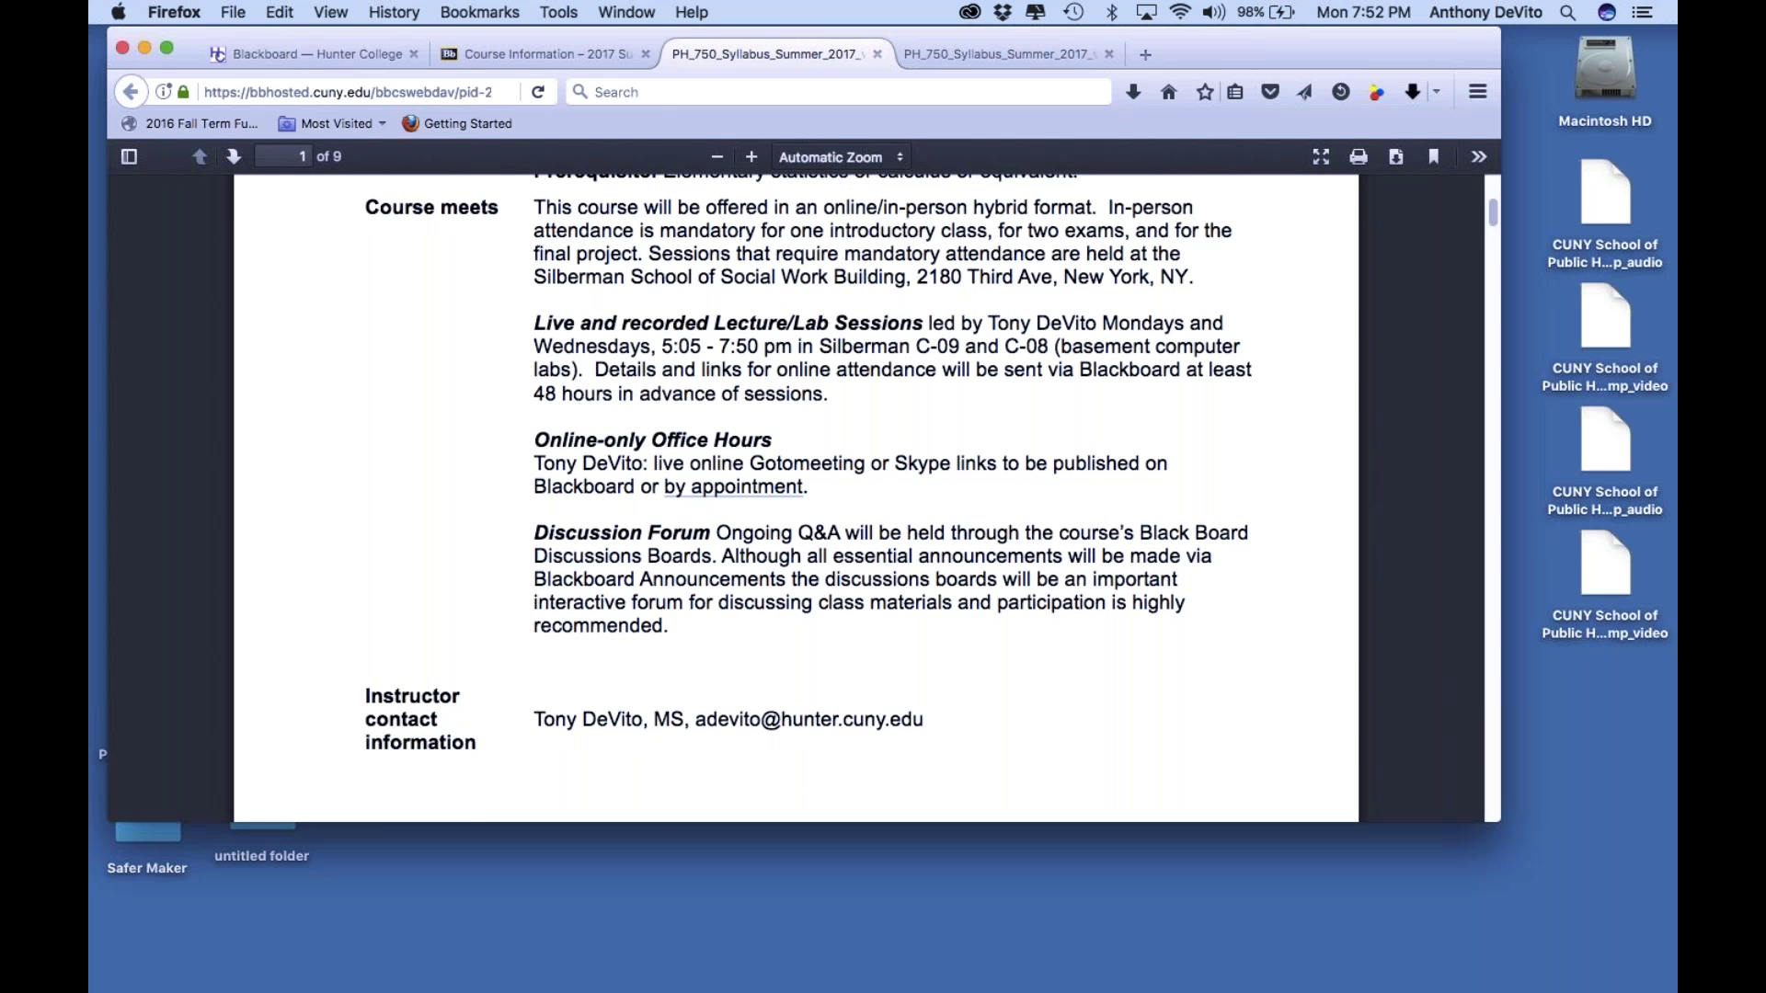
# Switch to Safari and load the academic software discount site onthehub.com
pyautogui.scroll(-8, 796, 497)
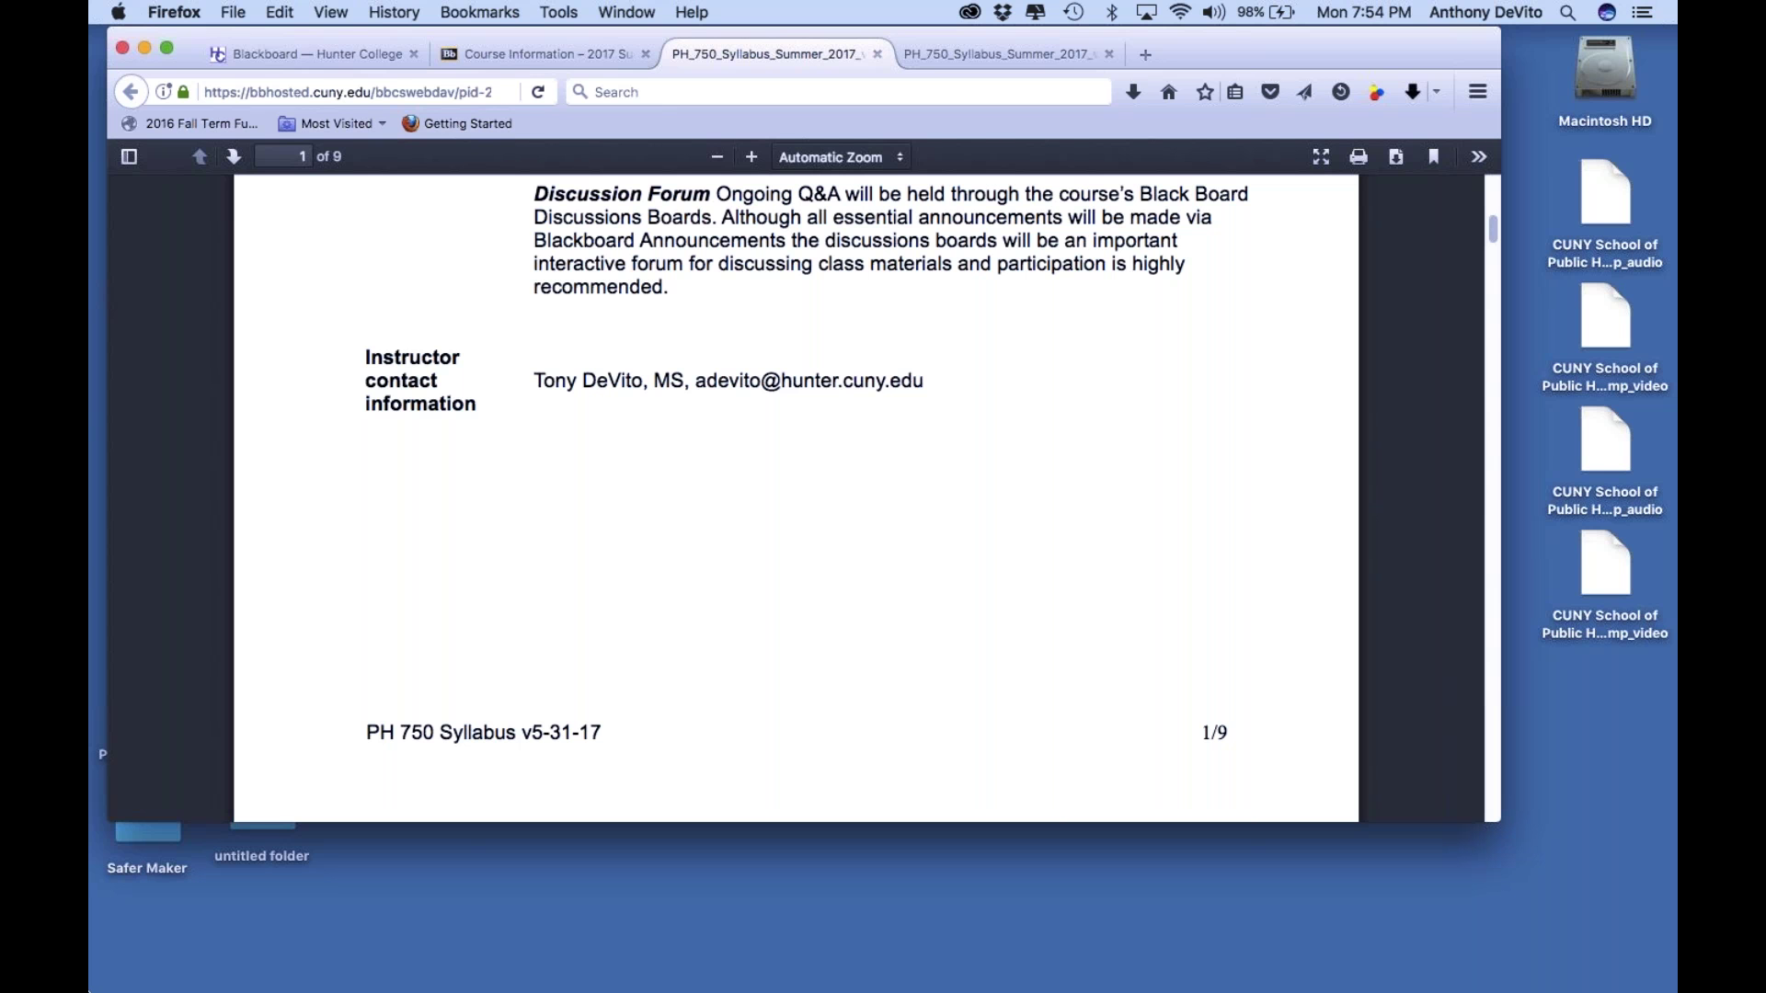
pyautogui.moveTo(138, 929)
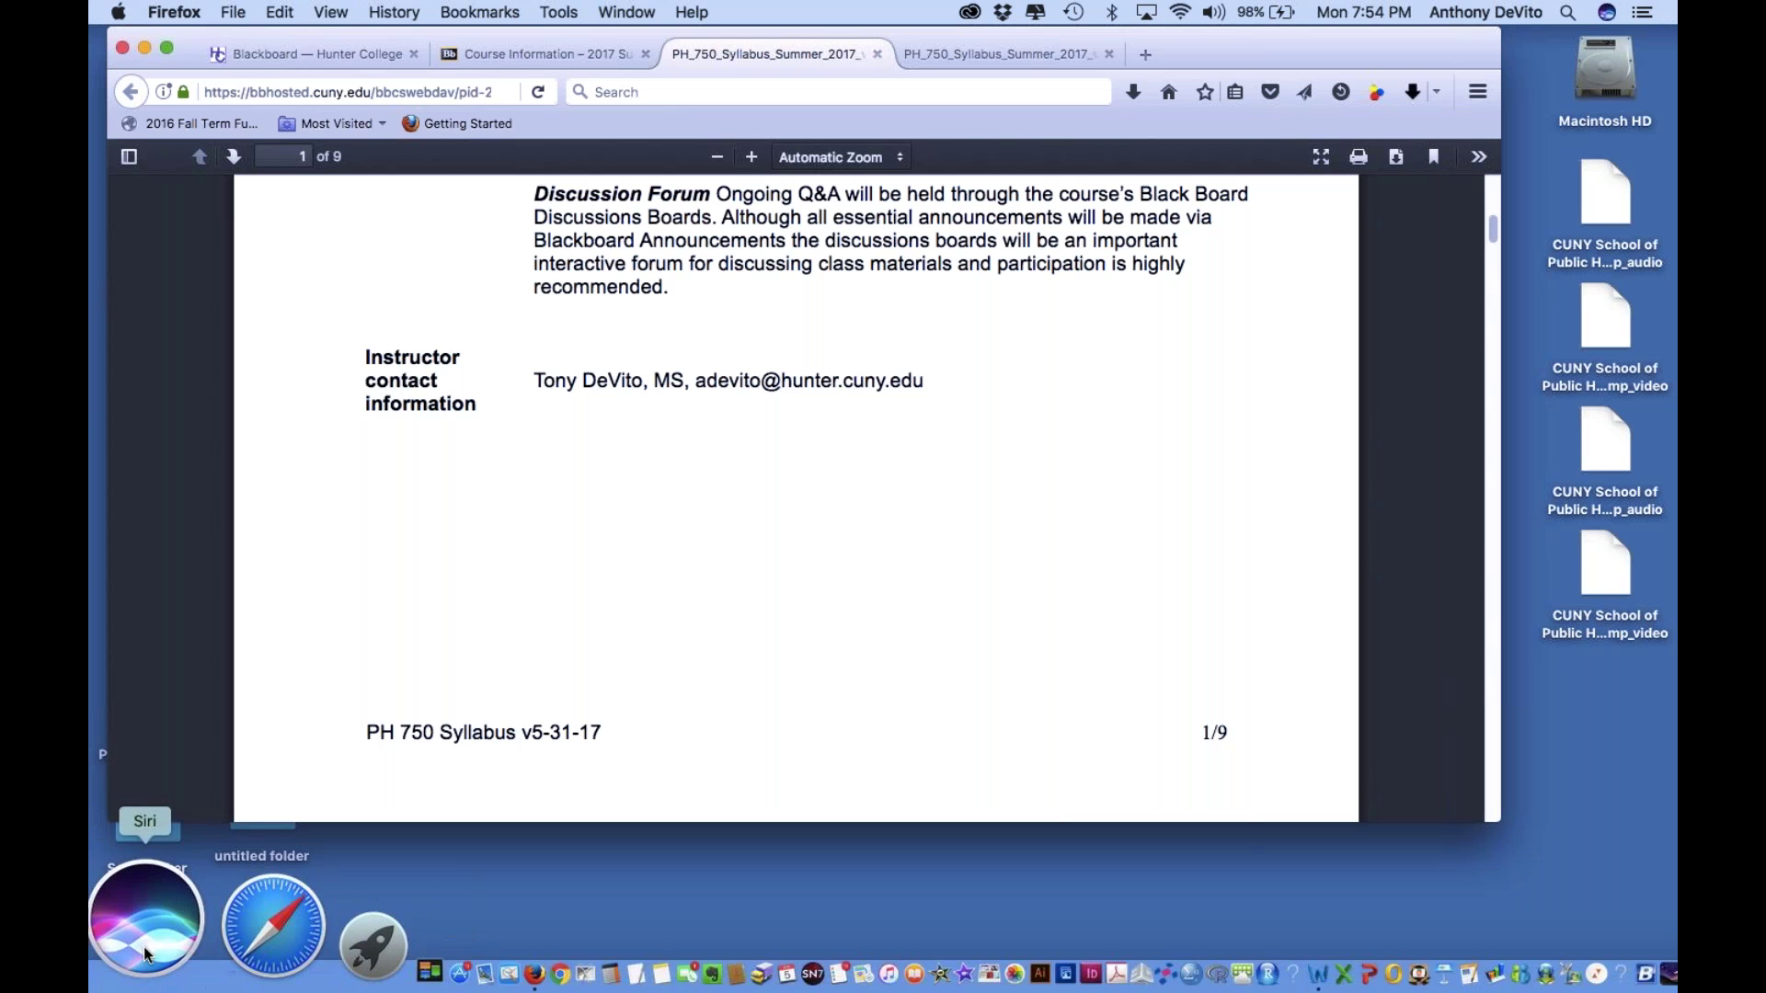
pyautogui.click(163, 934)
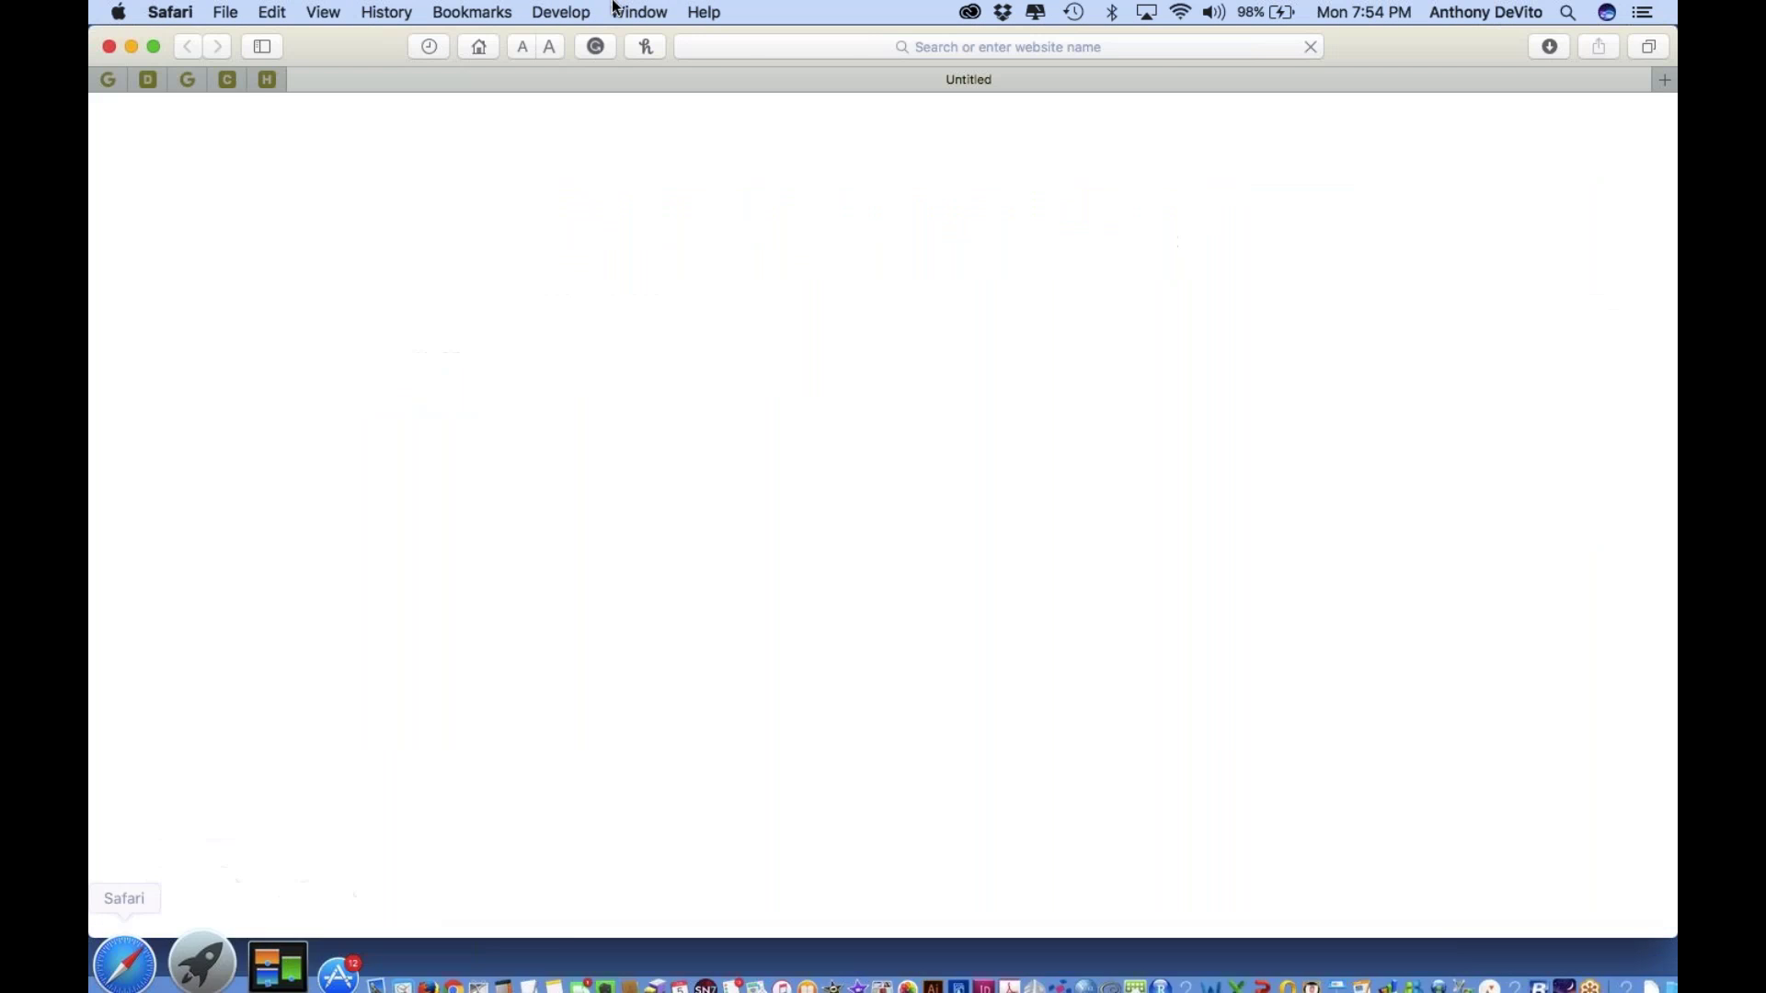
pyautogui.click(811, 46)
pyautogui.write('onthehub.com')
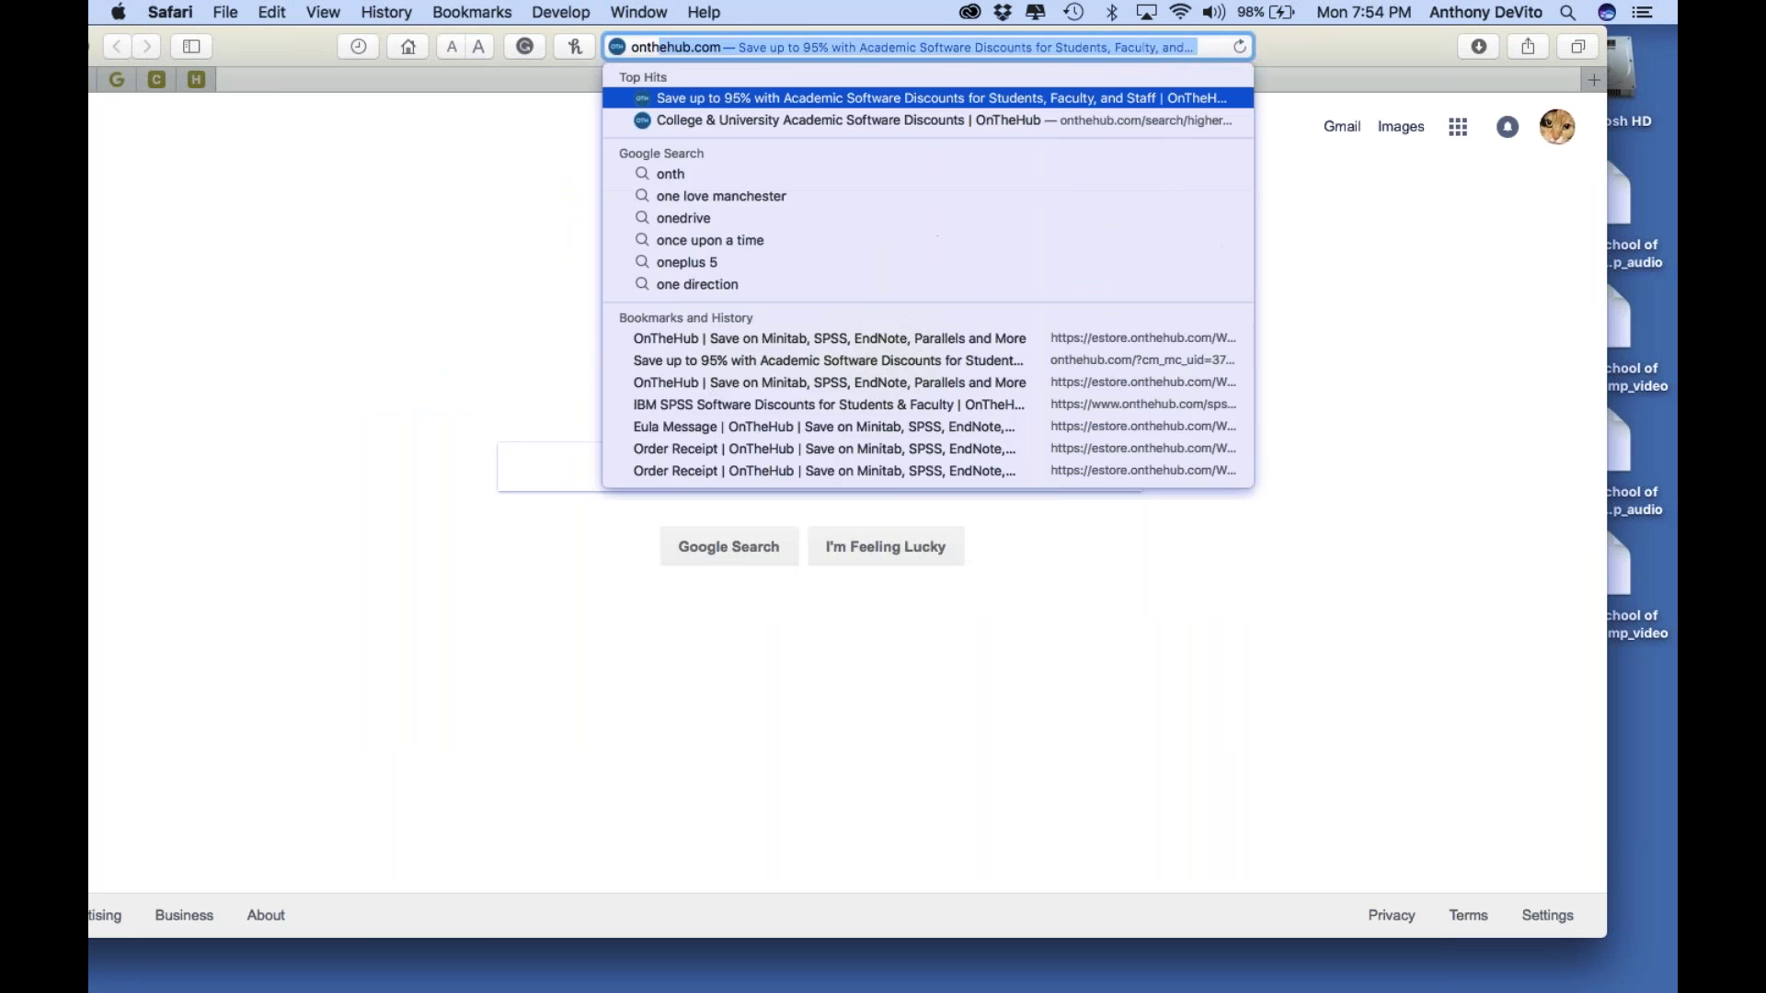
pyautogui.press('Return')
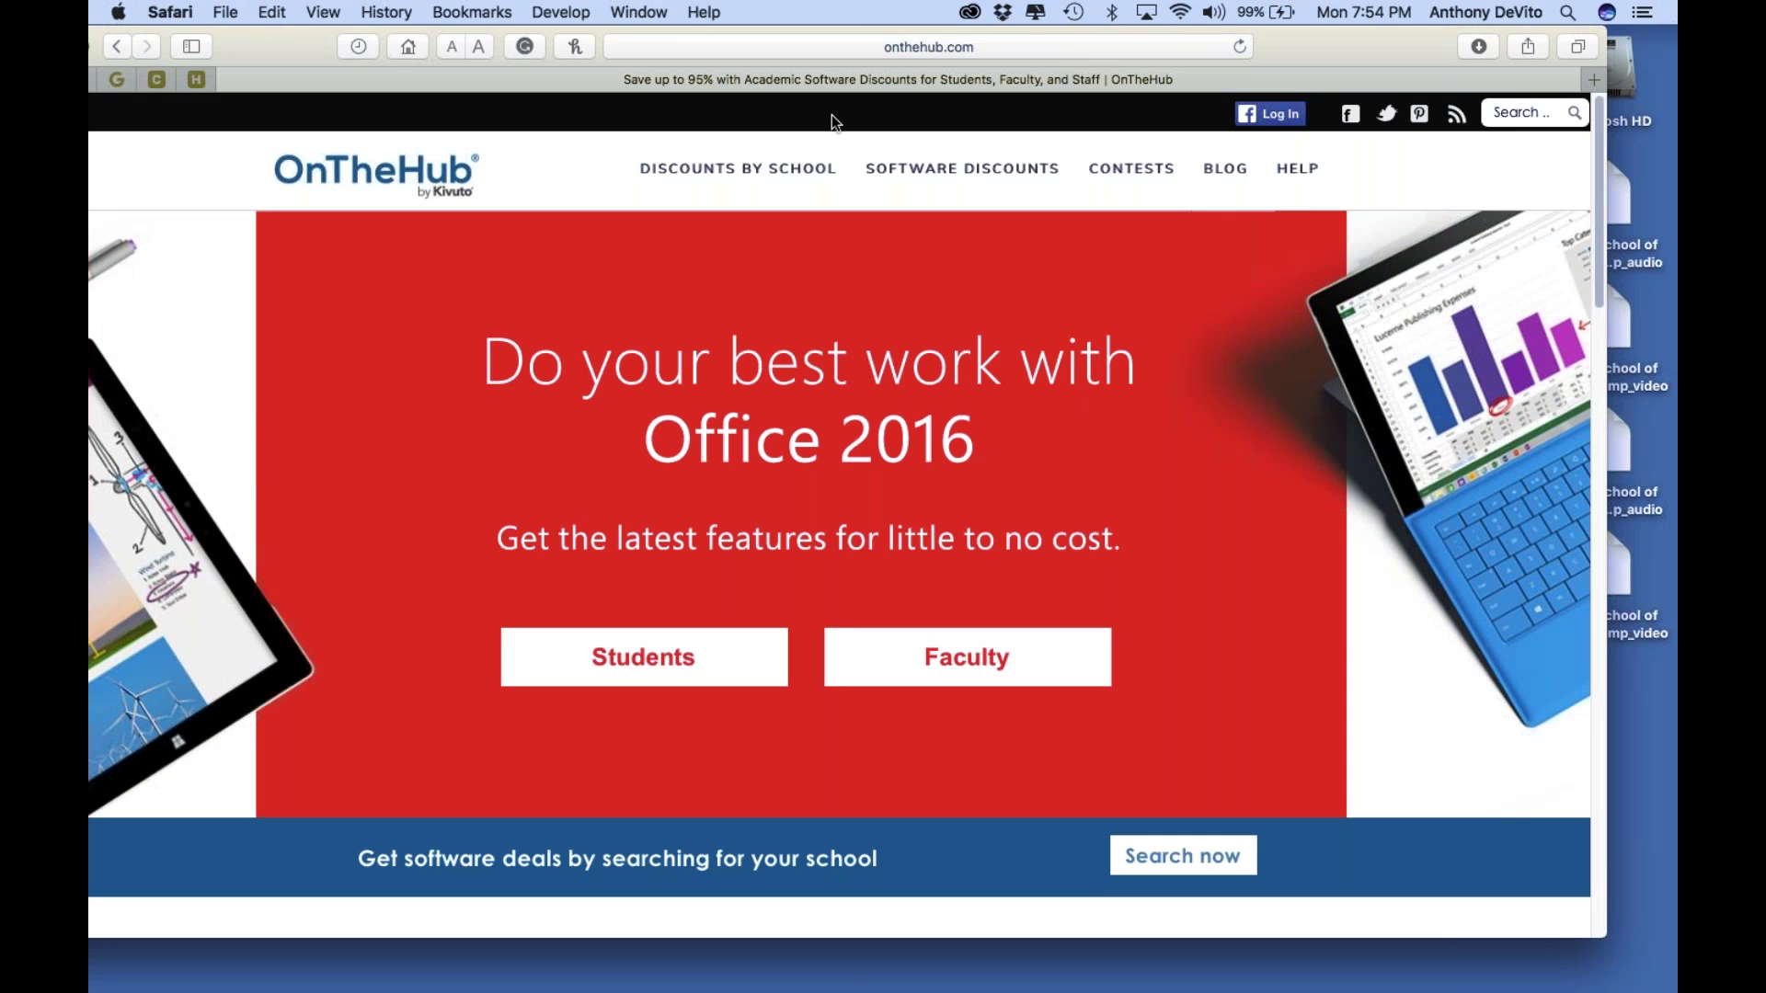
# Open the store page for the IBM SPSS Statistics 24 offer featured on the OnTheHub home page
pyautogui.scroll(-2, 831, 114)
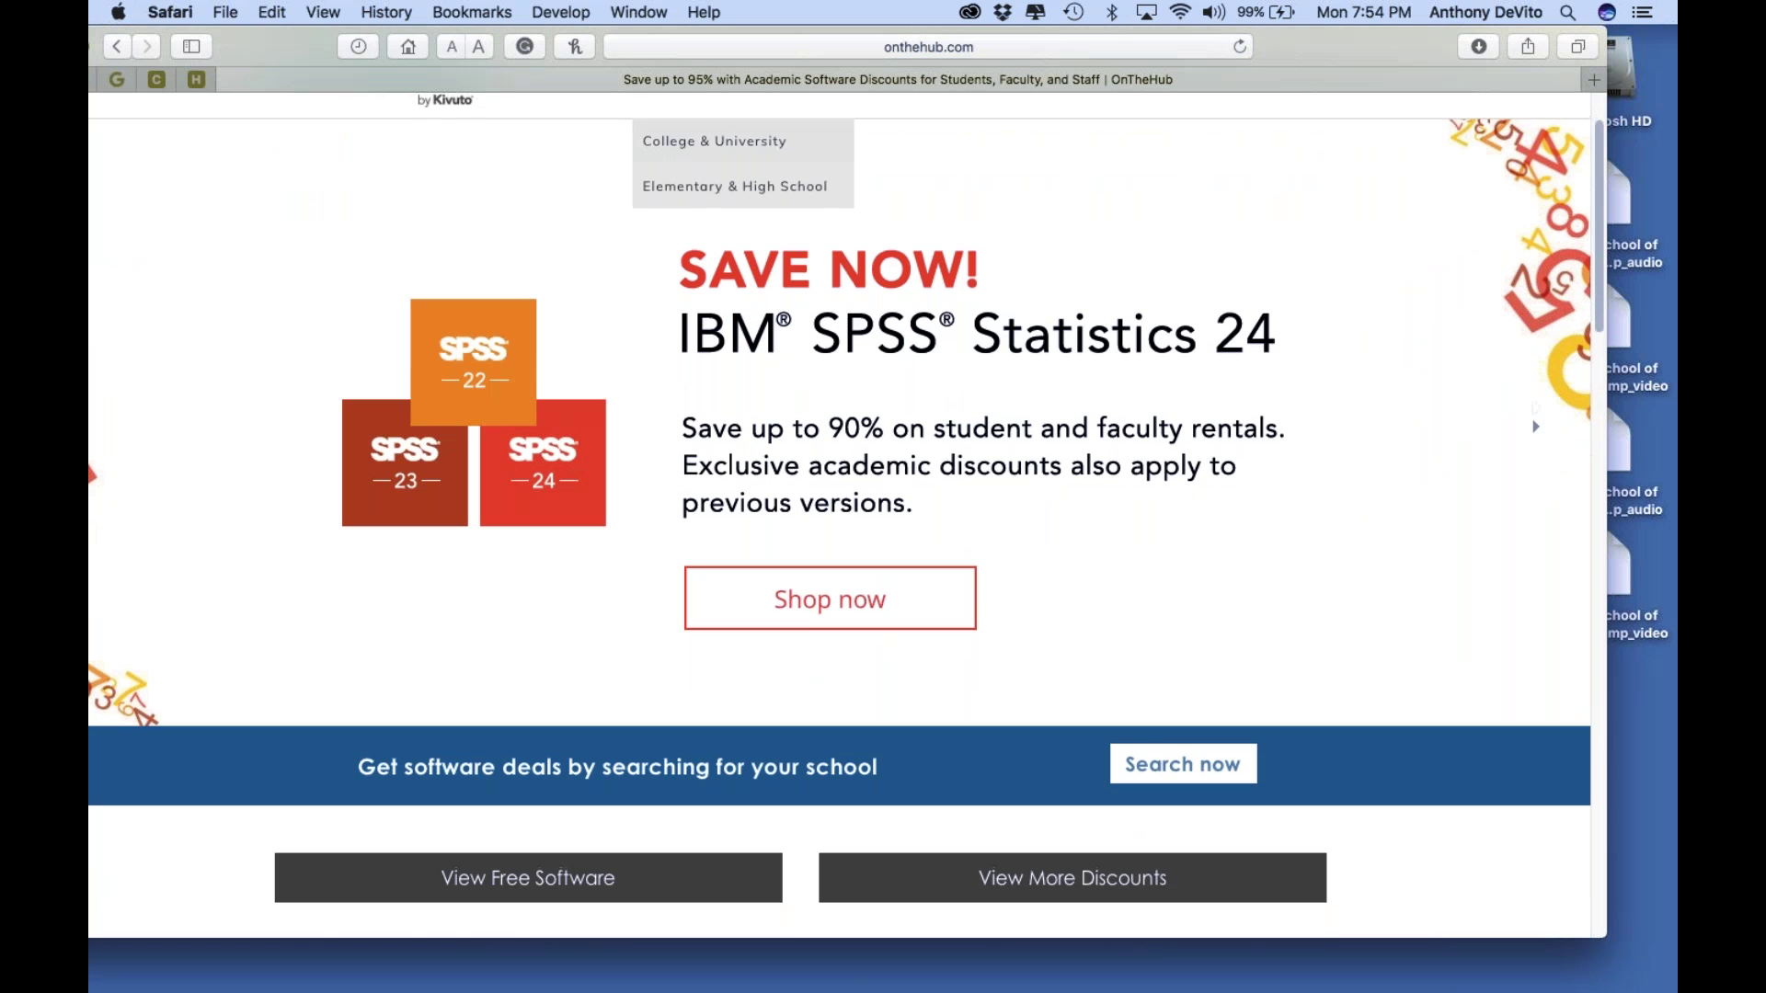
pyautogui.scroll(-2, 933, 442)
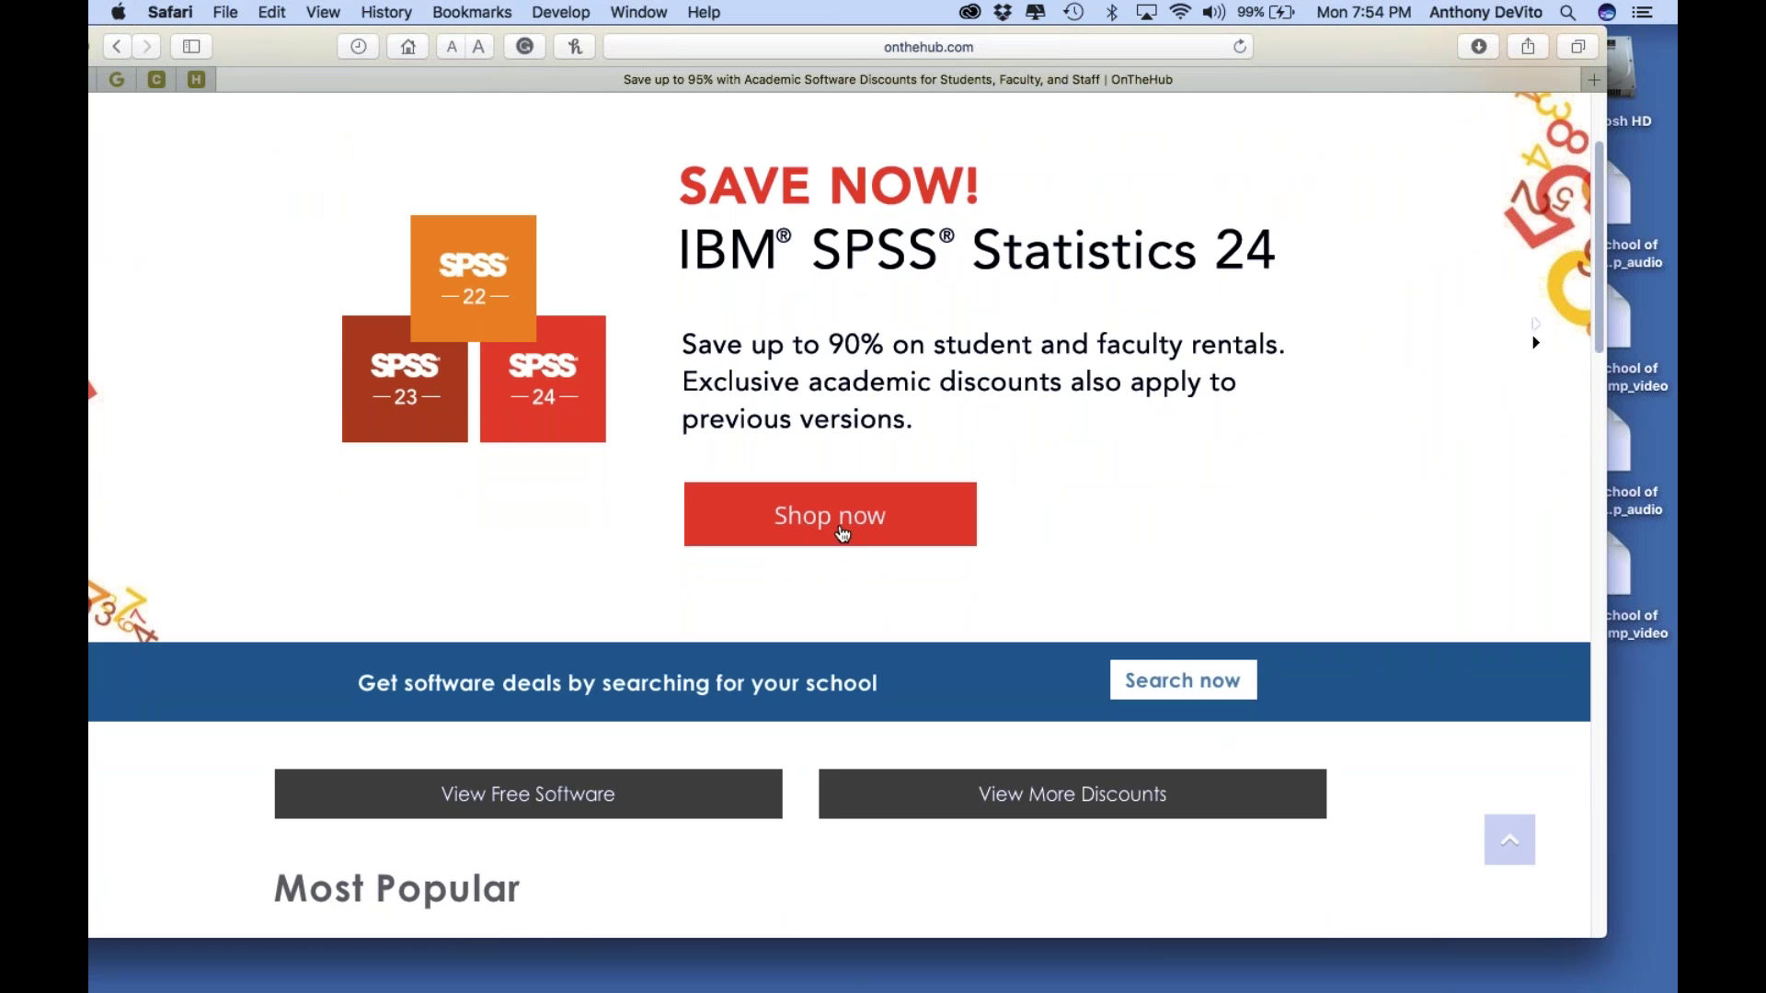
pyautogui.click(843, 536)
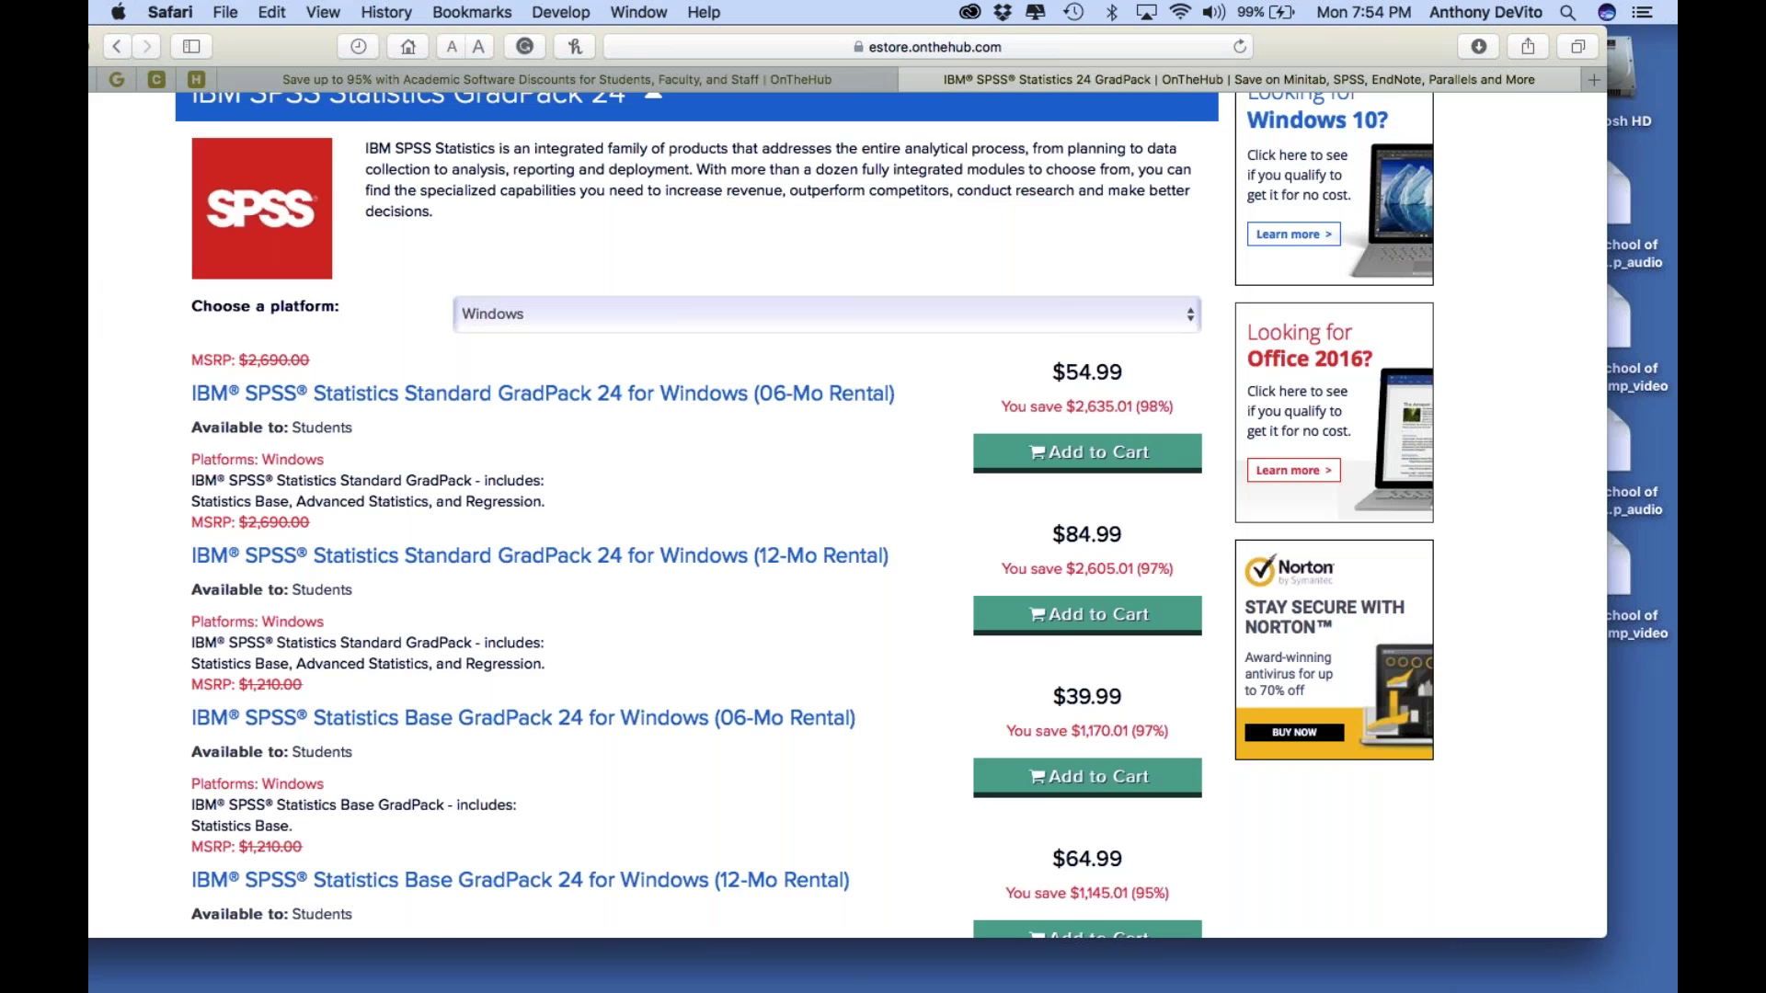
# Examine the Windows rental options for SPSS Statistics GradPack 24, comparing the Standard and Base packs and the 6-month and 12-month prices
pyautogui.scroll(-5, 798, 612)
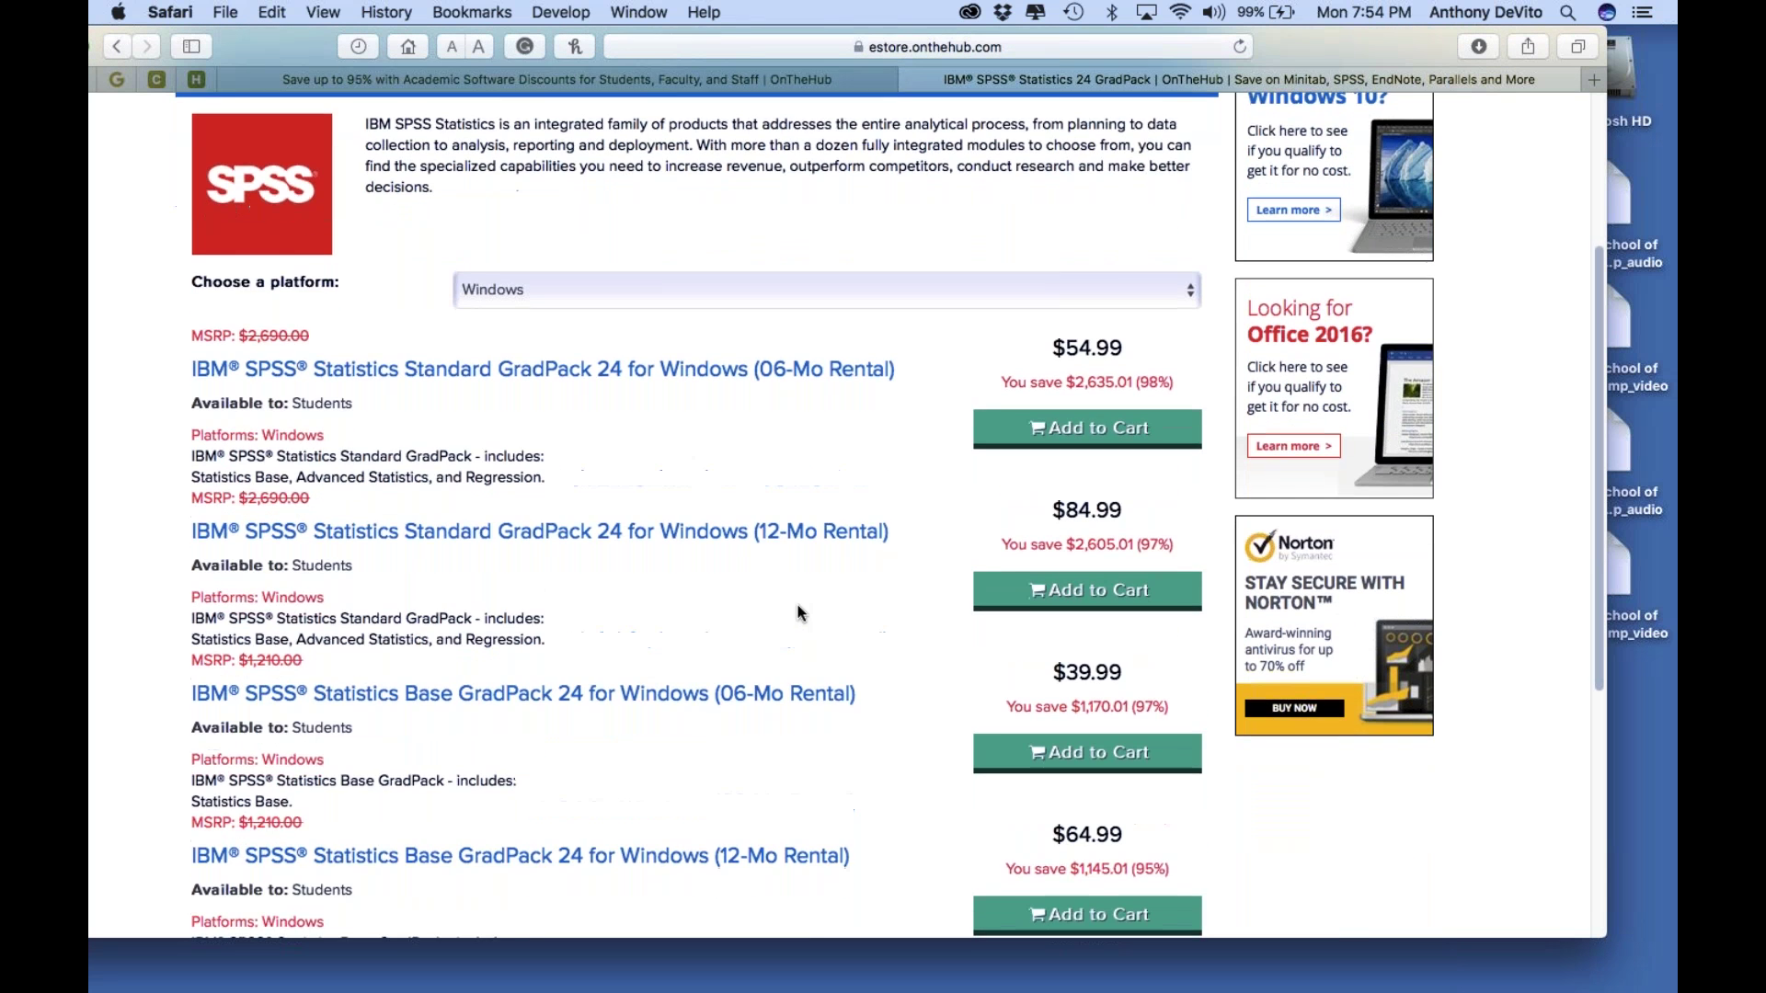
pyautogui.scroll(-1, 798, 612)
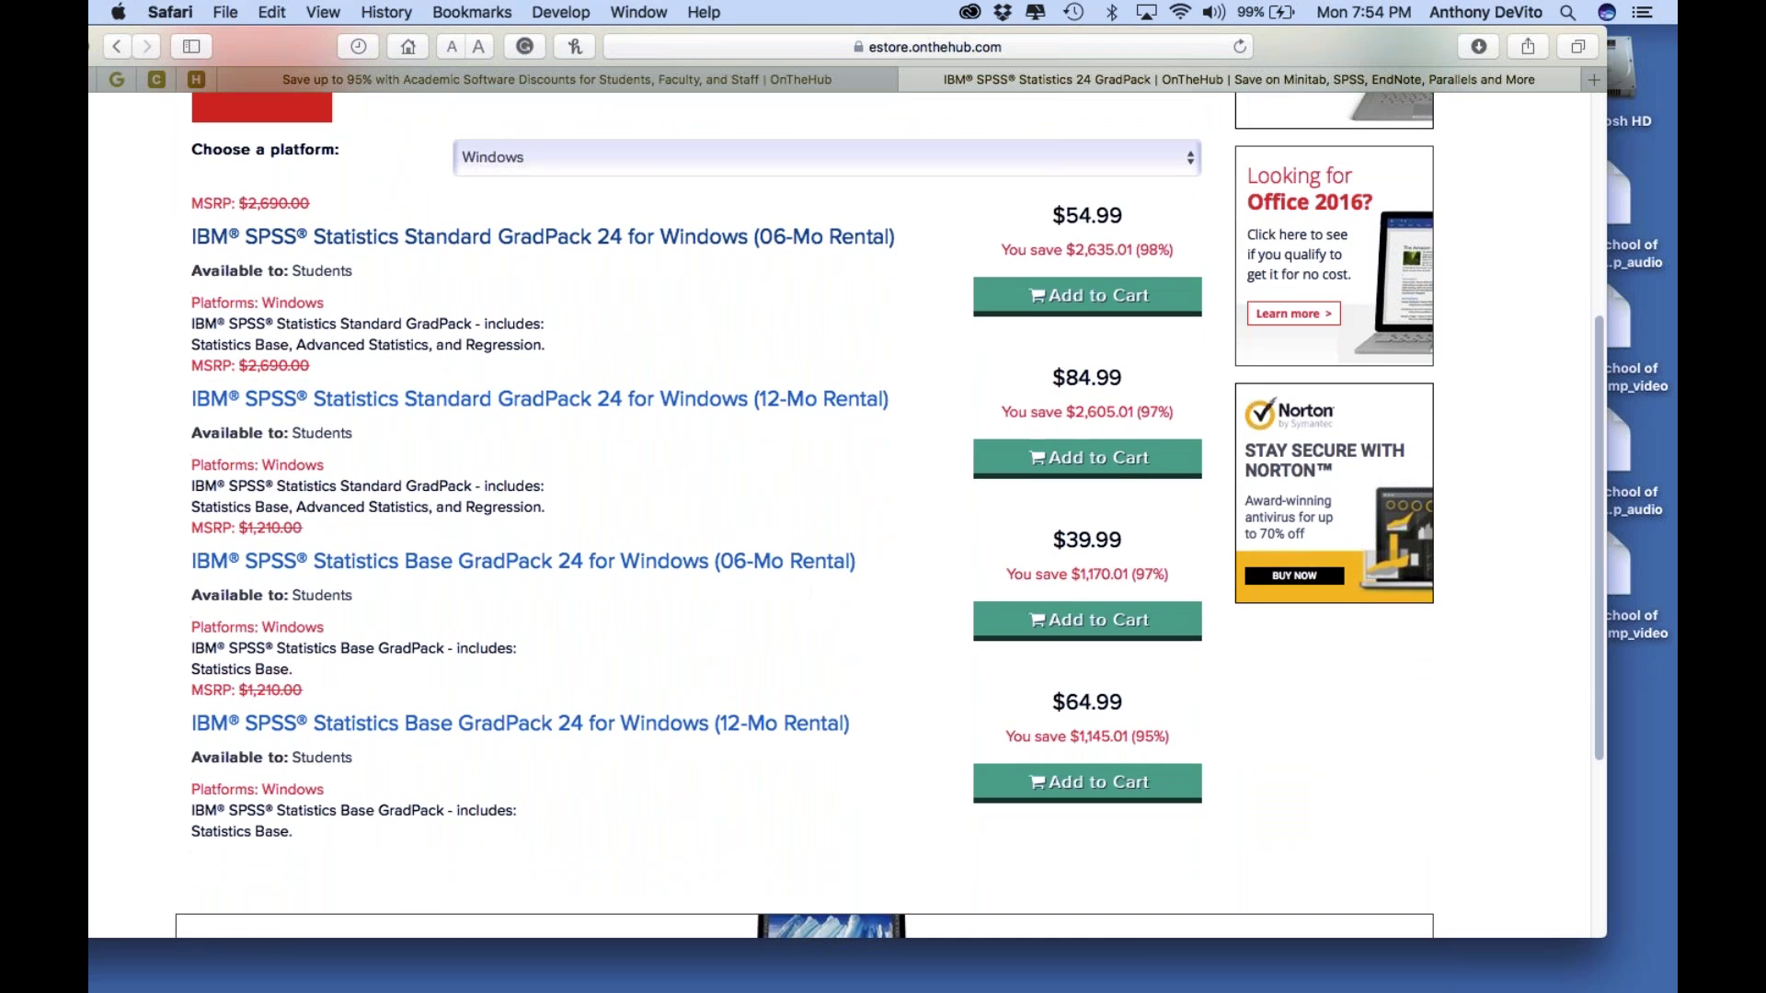
pyautogui.scroll(-1, 580, 239)
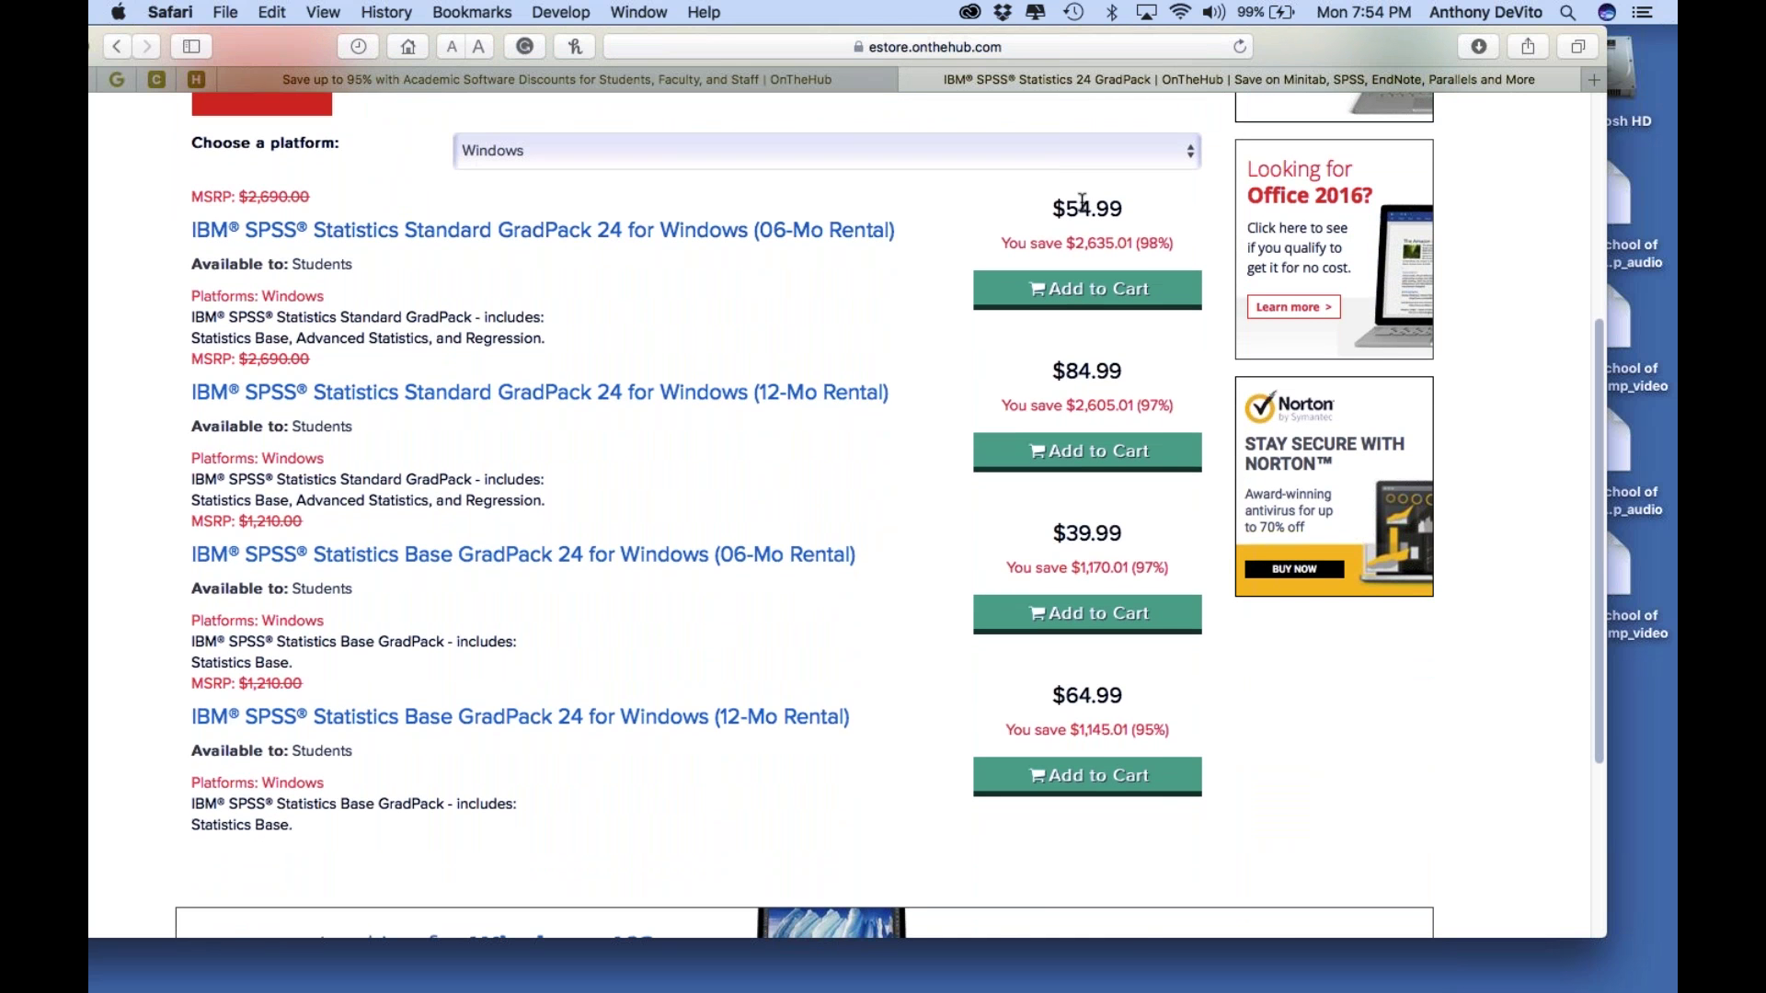
pyautogui.scroll(-3, 770, 465)
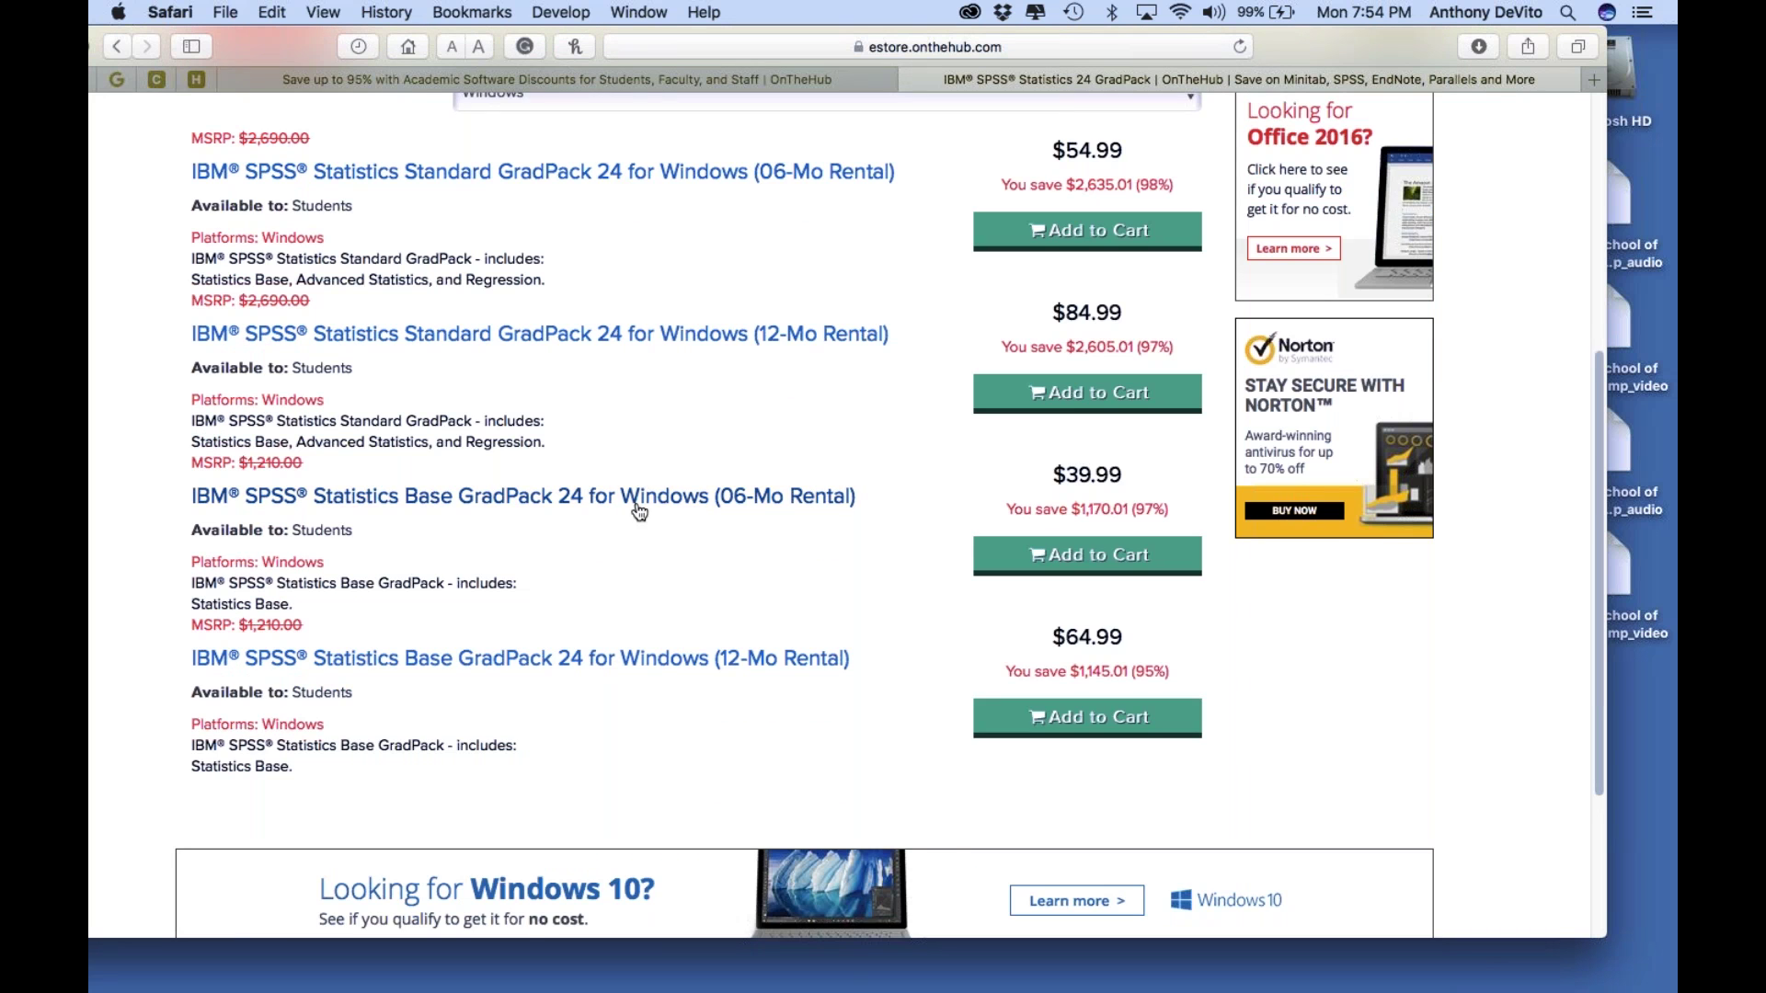
pyautogui.scroll(-3, 631, 505)
pyautogui.scroll(-2, 631, 504)
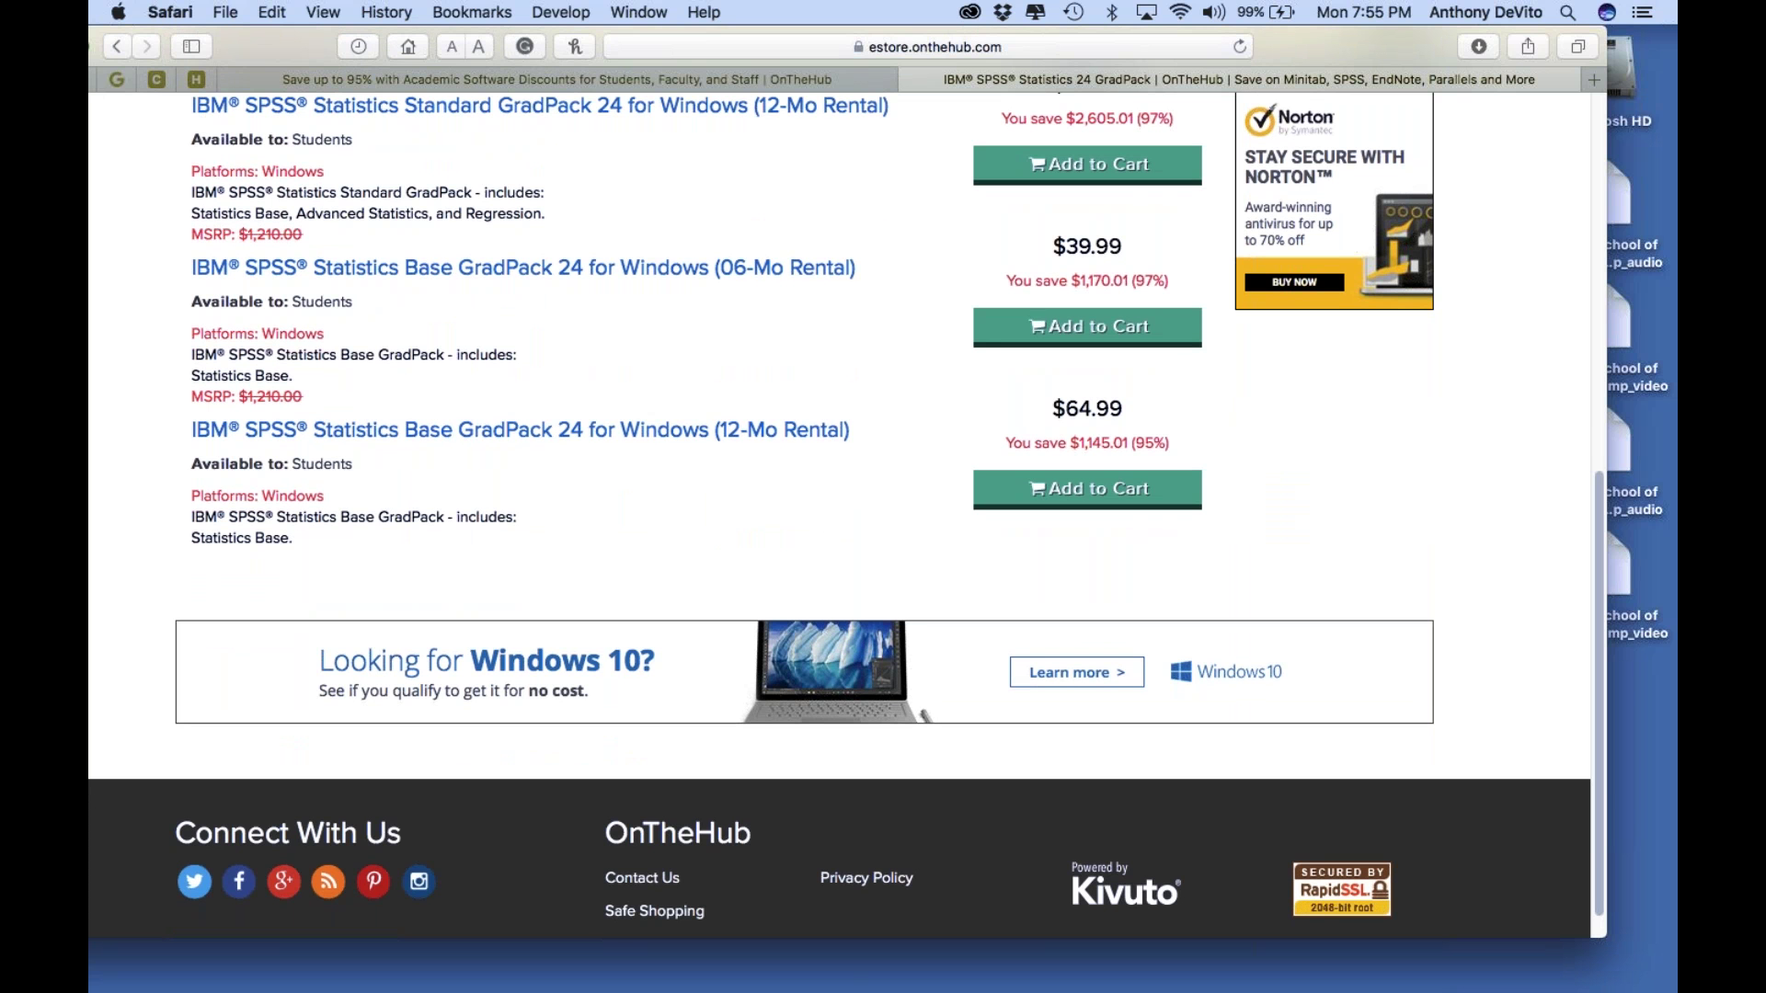
pyautogui.scroll(-1, 847, 513)
pyautogui.scroll(7, 1409, 244)
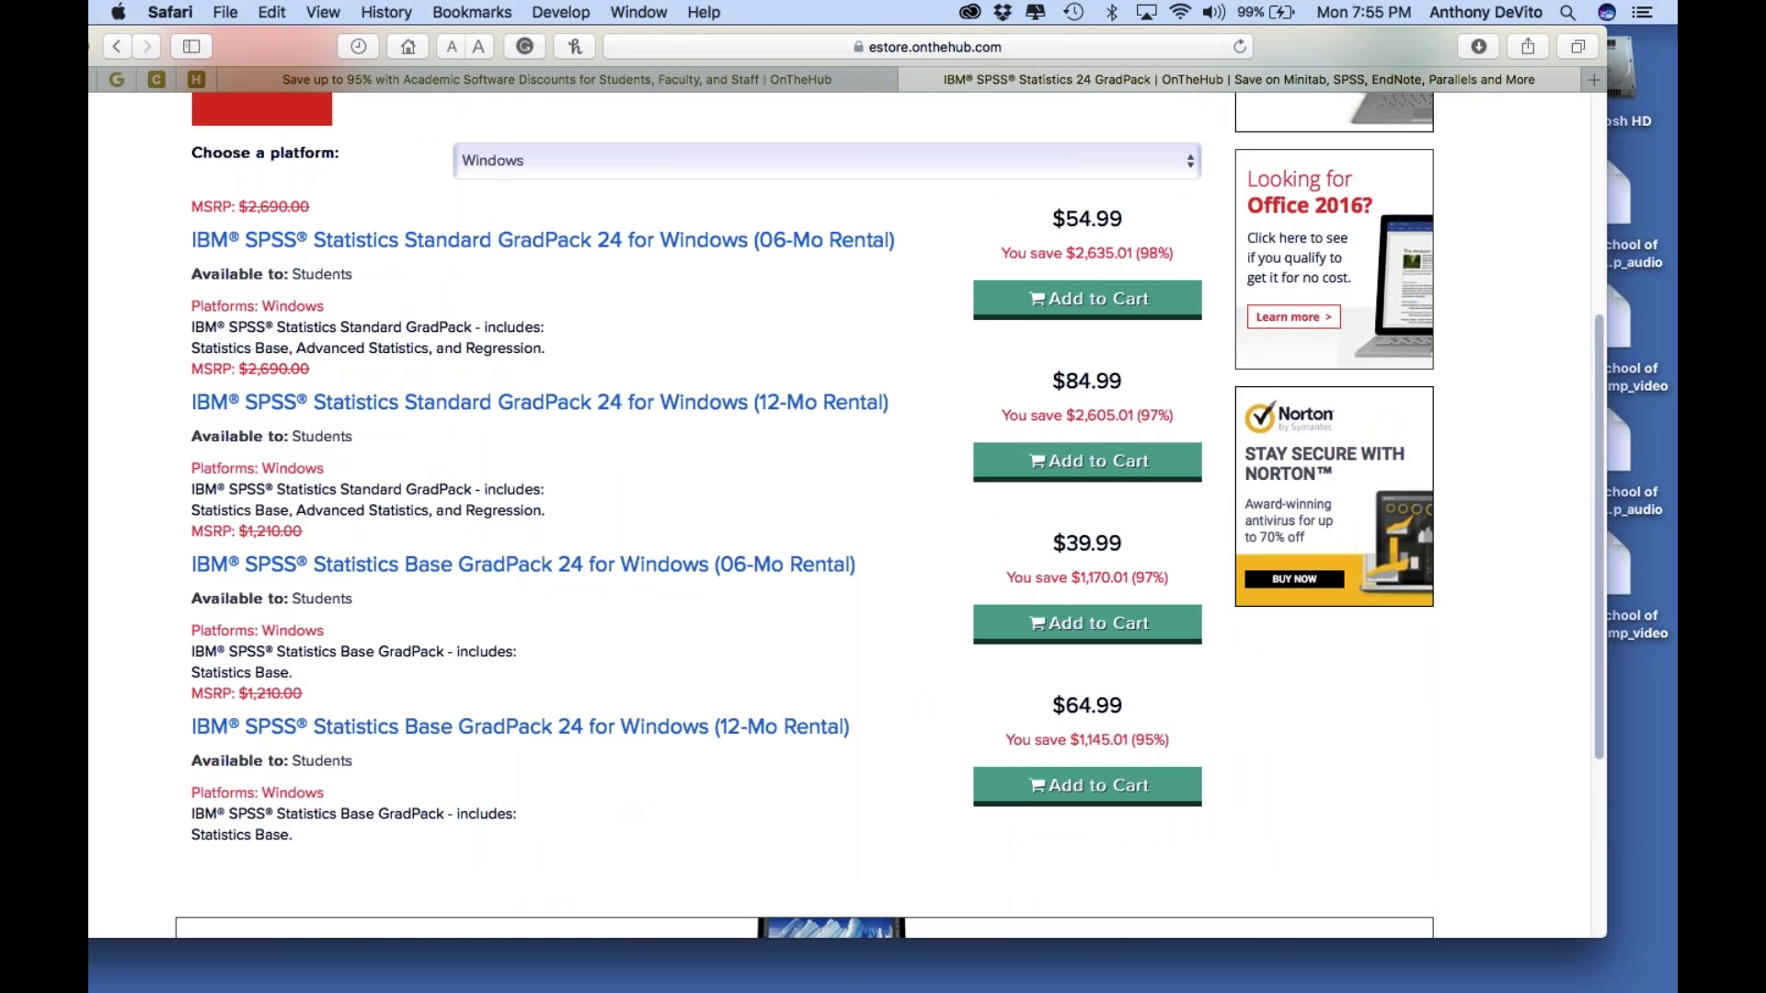
pyautogui.scroll(1, 1409, 245)
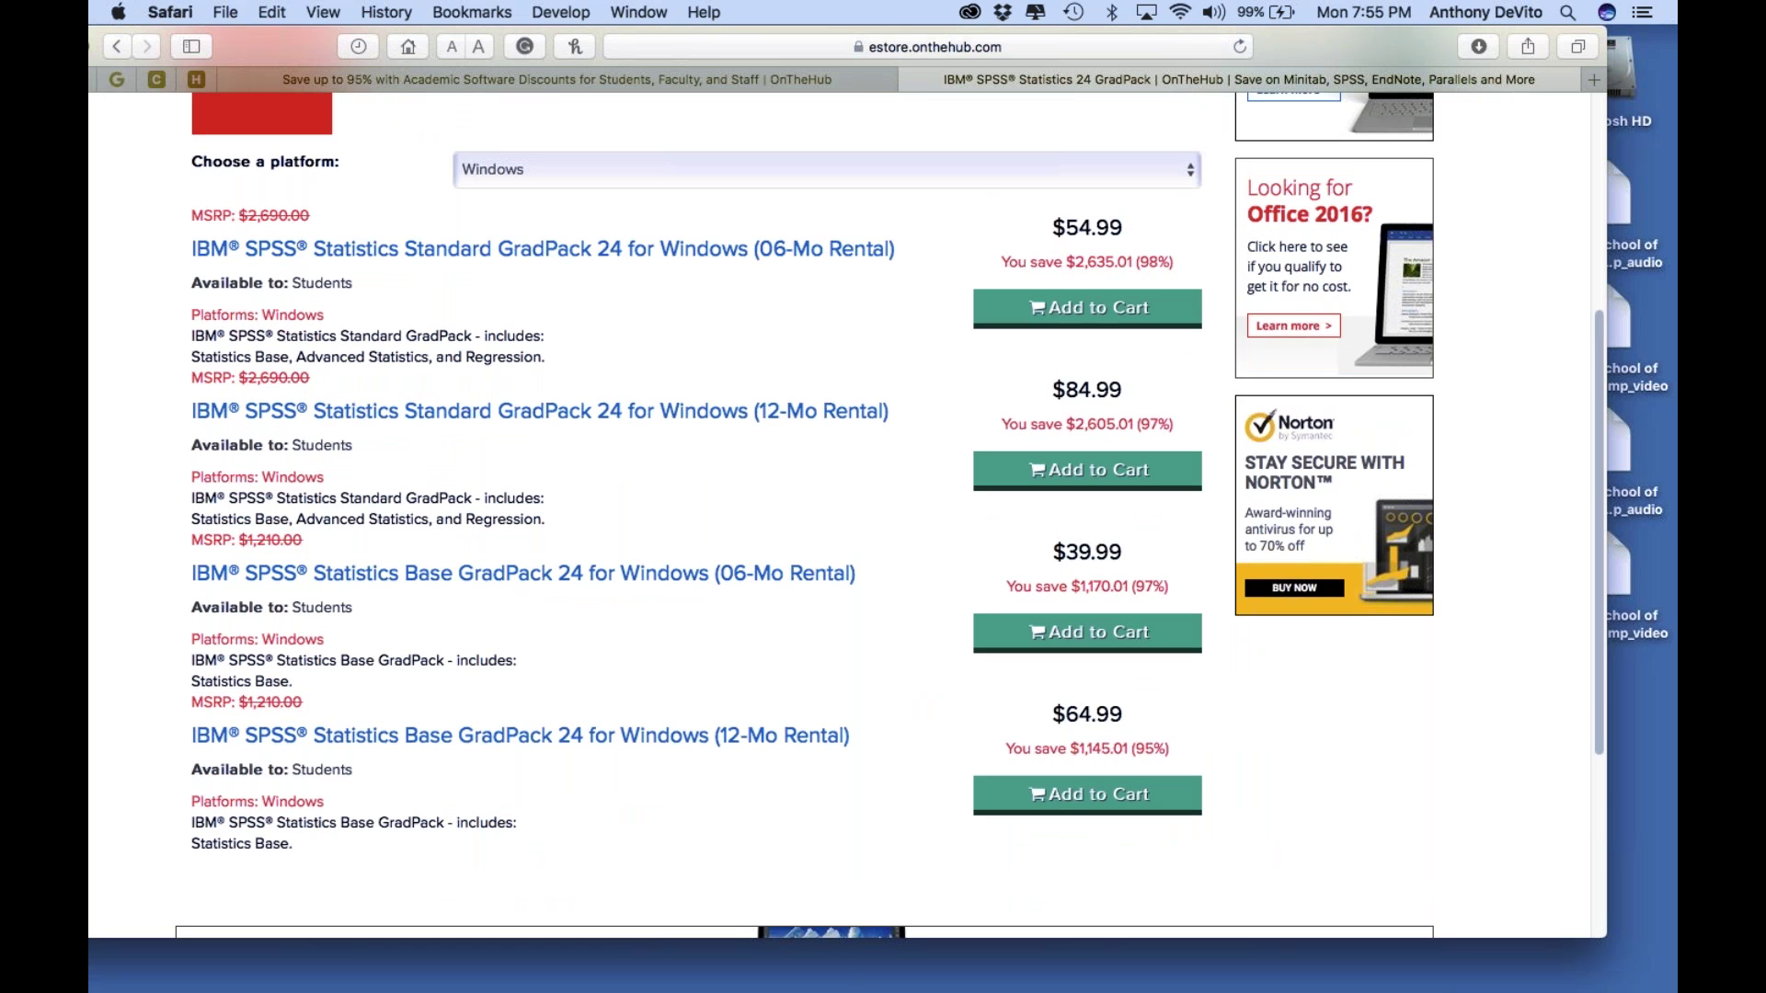
pyautogui.scroll(-1, 1409, 252)
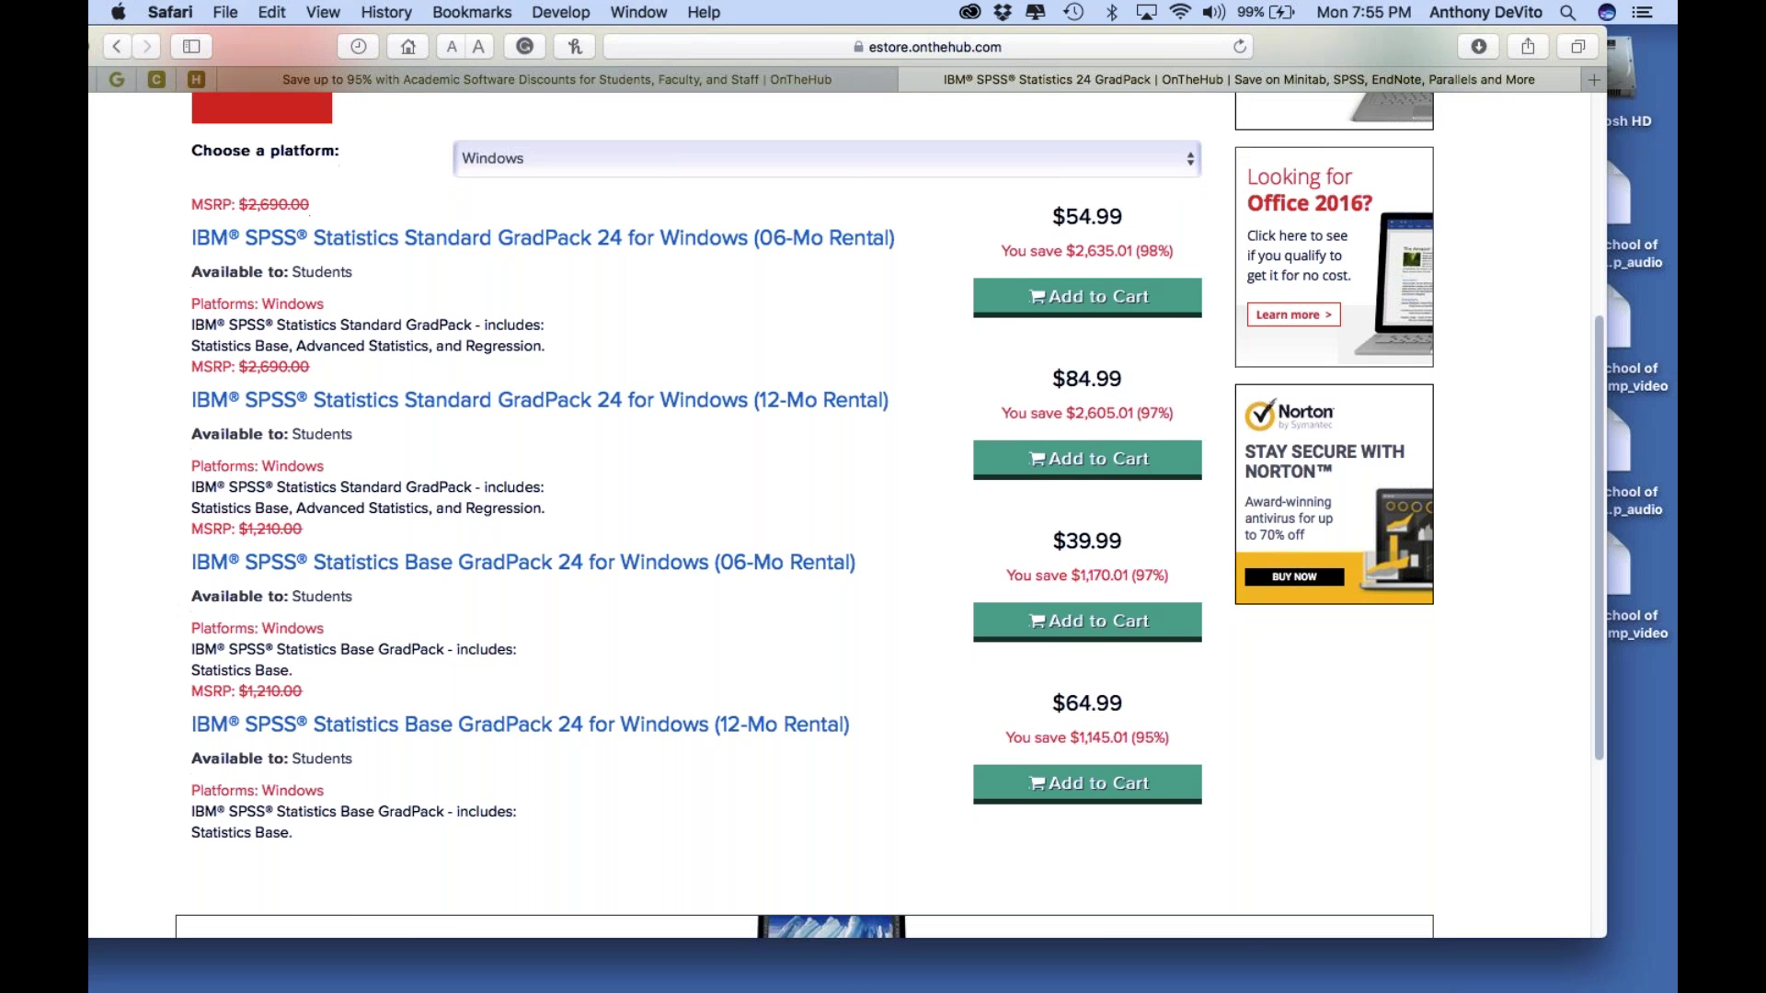
pyautogui.scroll(-1, 1409, 189)
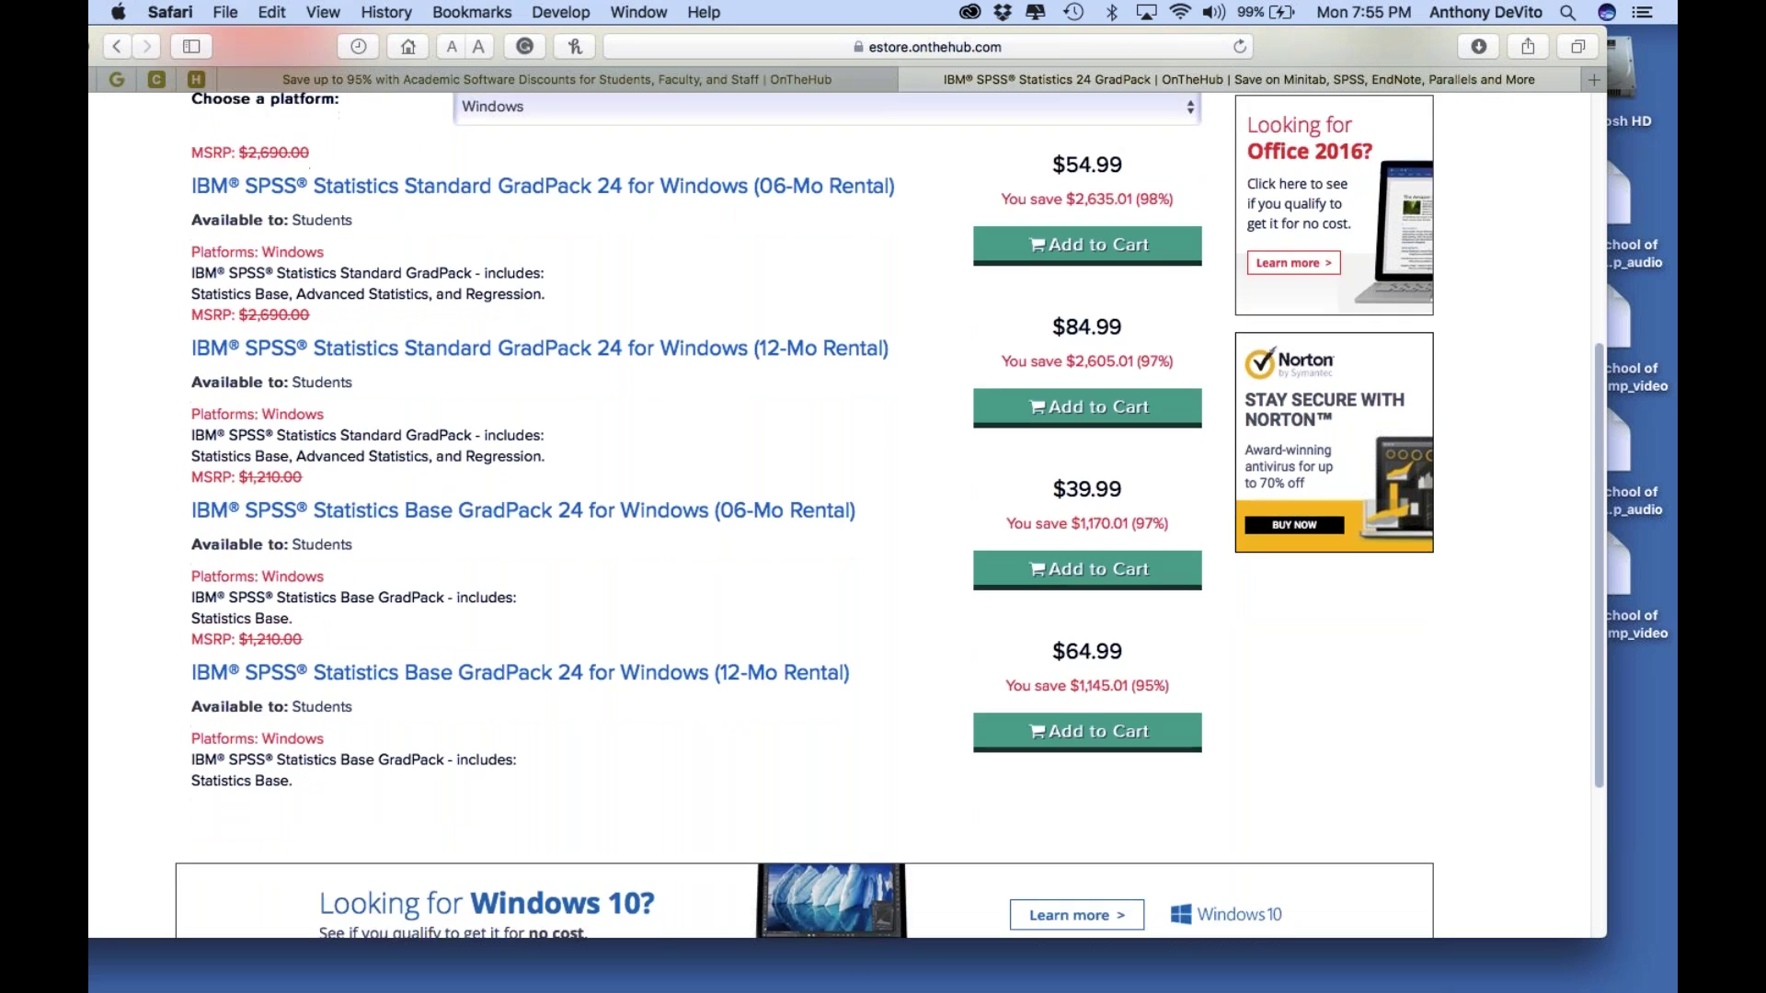
pyautogui.scroll(-5, 1409, 190)
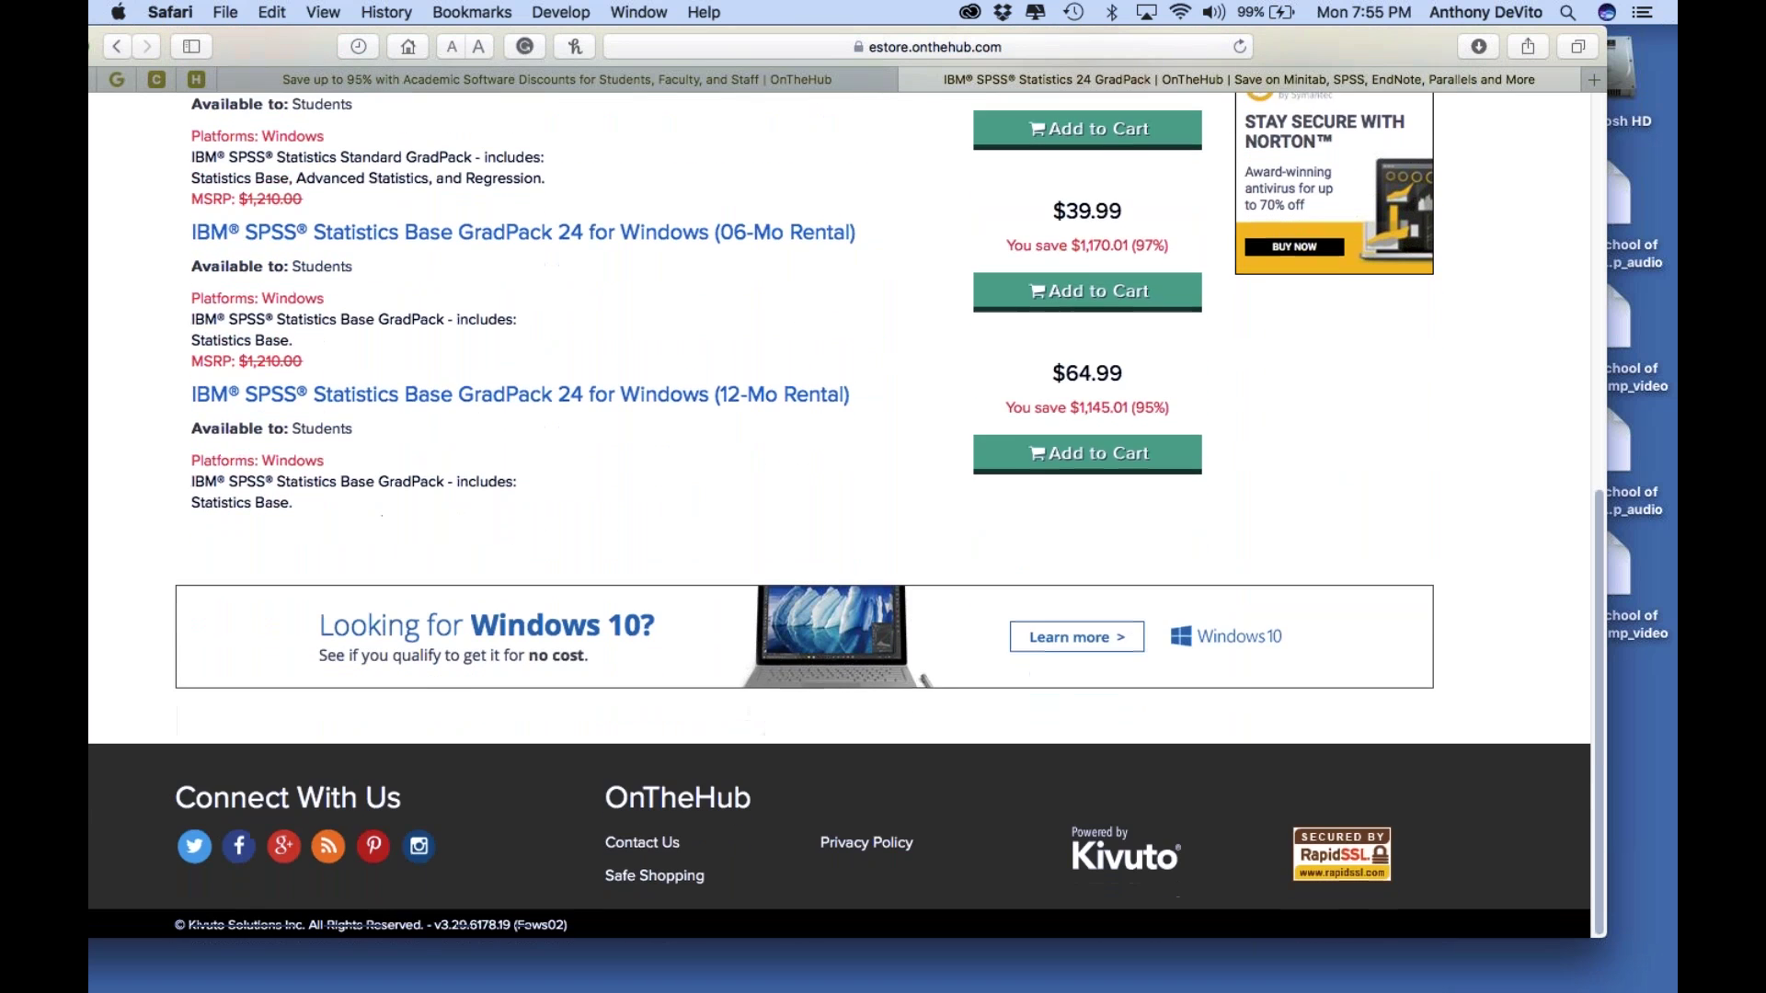
pyautogui.scroll(3, 847, 483)
pyautogui.scroll(4, 847, 515)
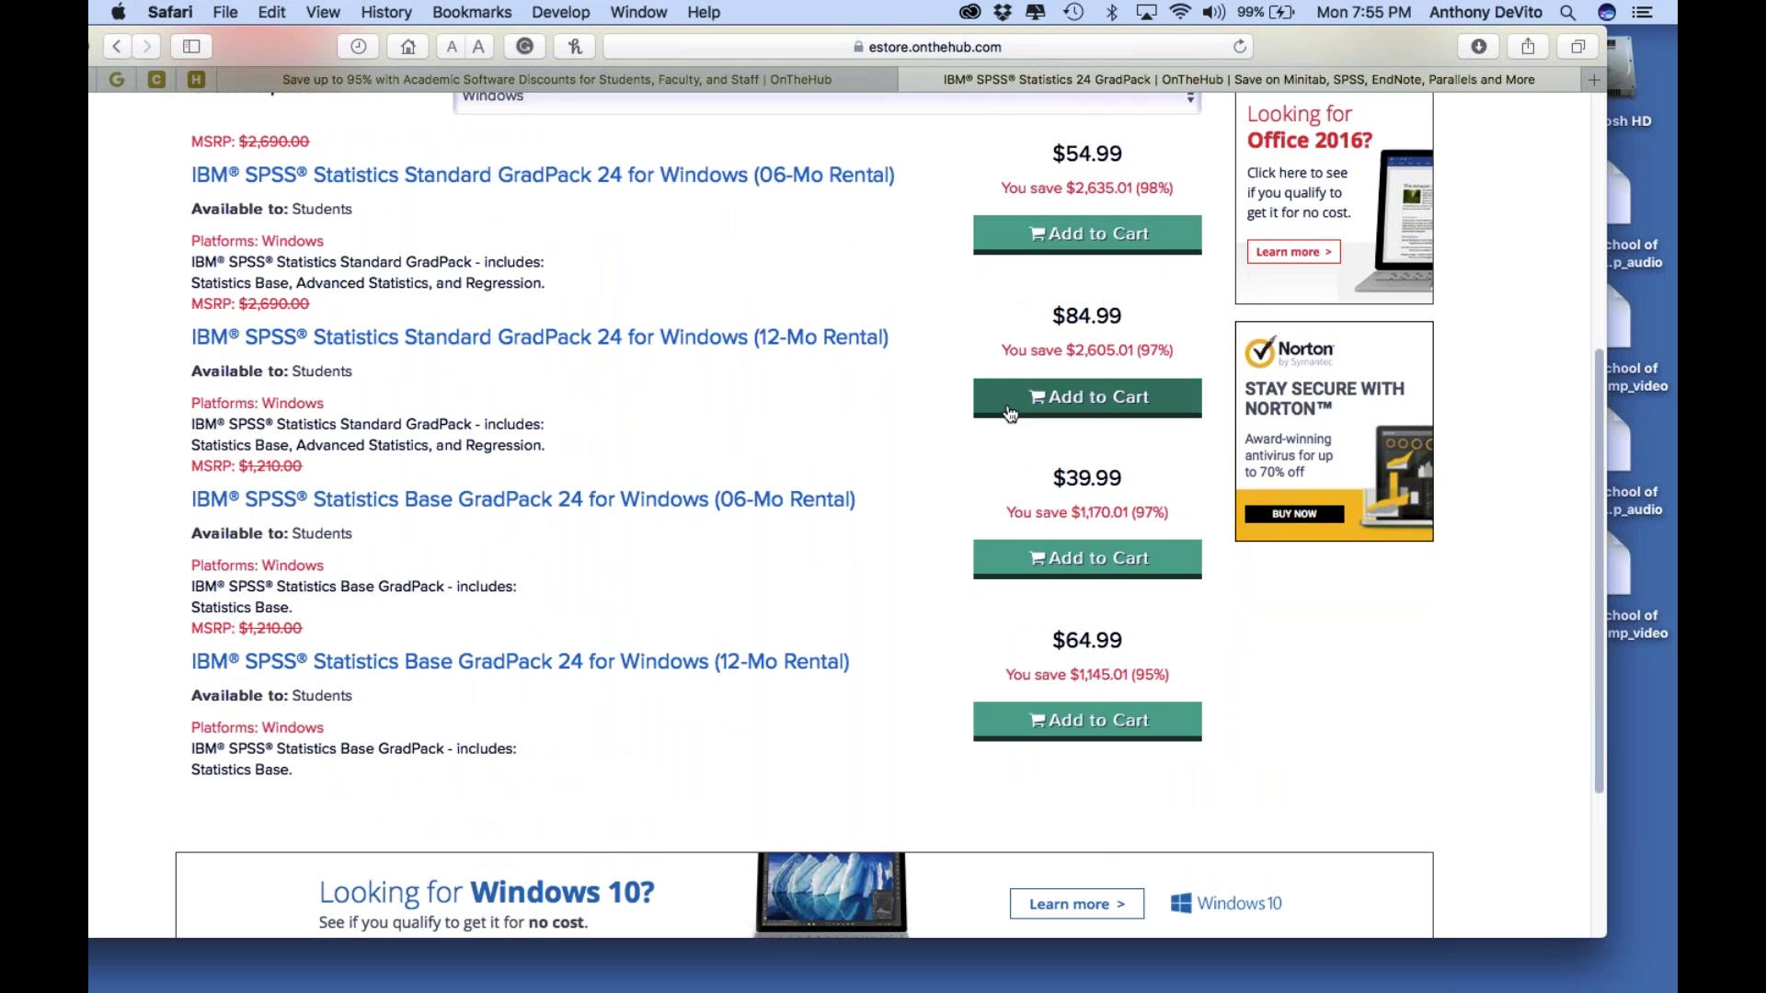
pyautogui.scroll(-1, 674, 378)
pyautogui.scroll(-2, 674, 377)
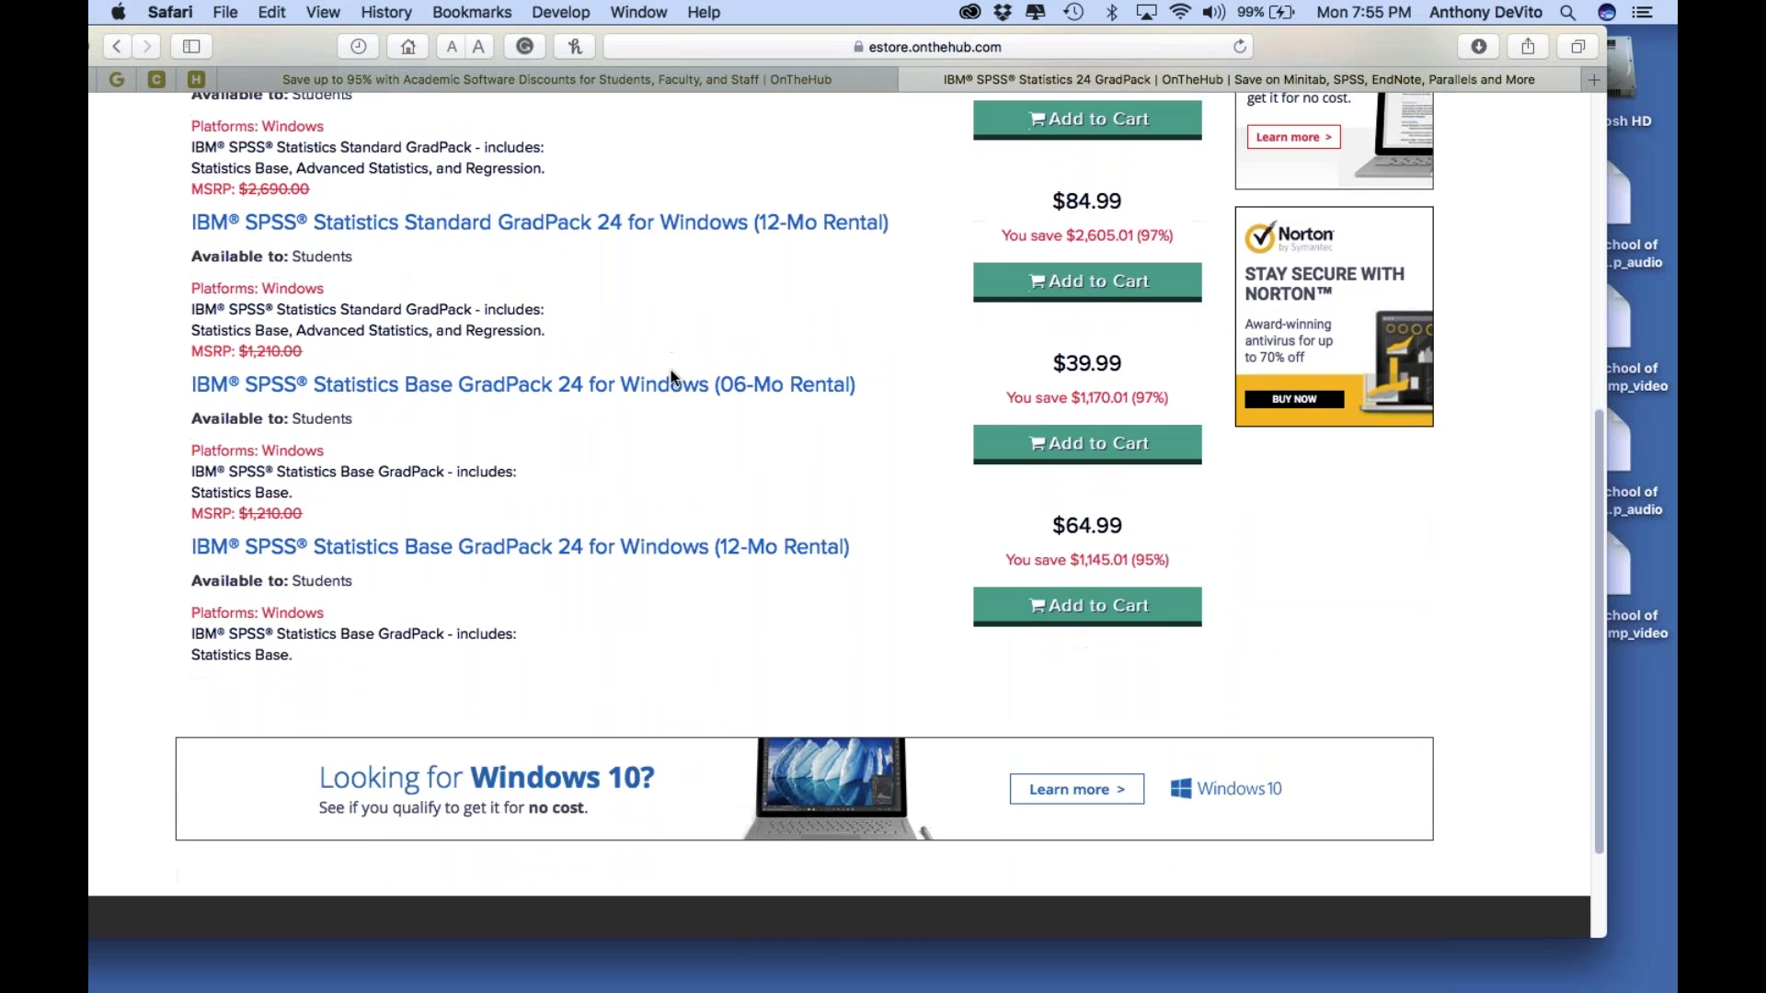
pyautogui.scroll(-1, 674, 377)
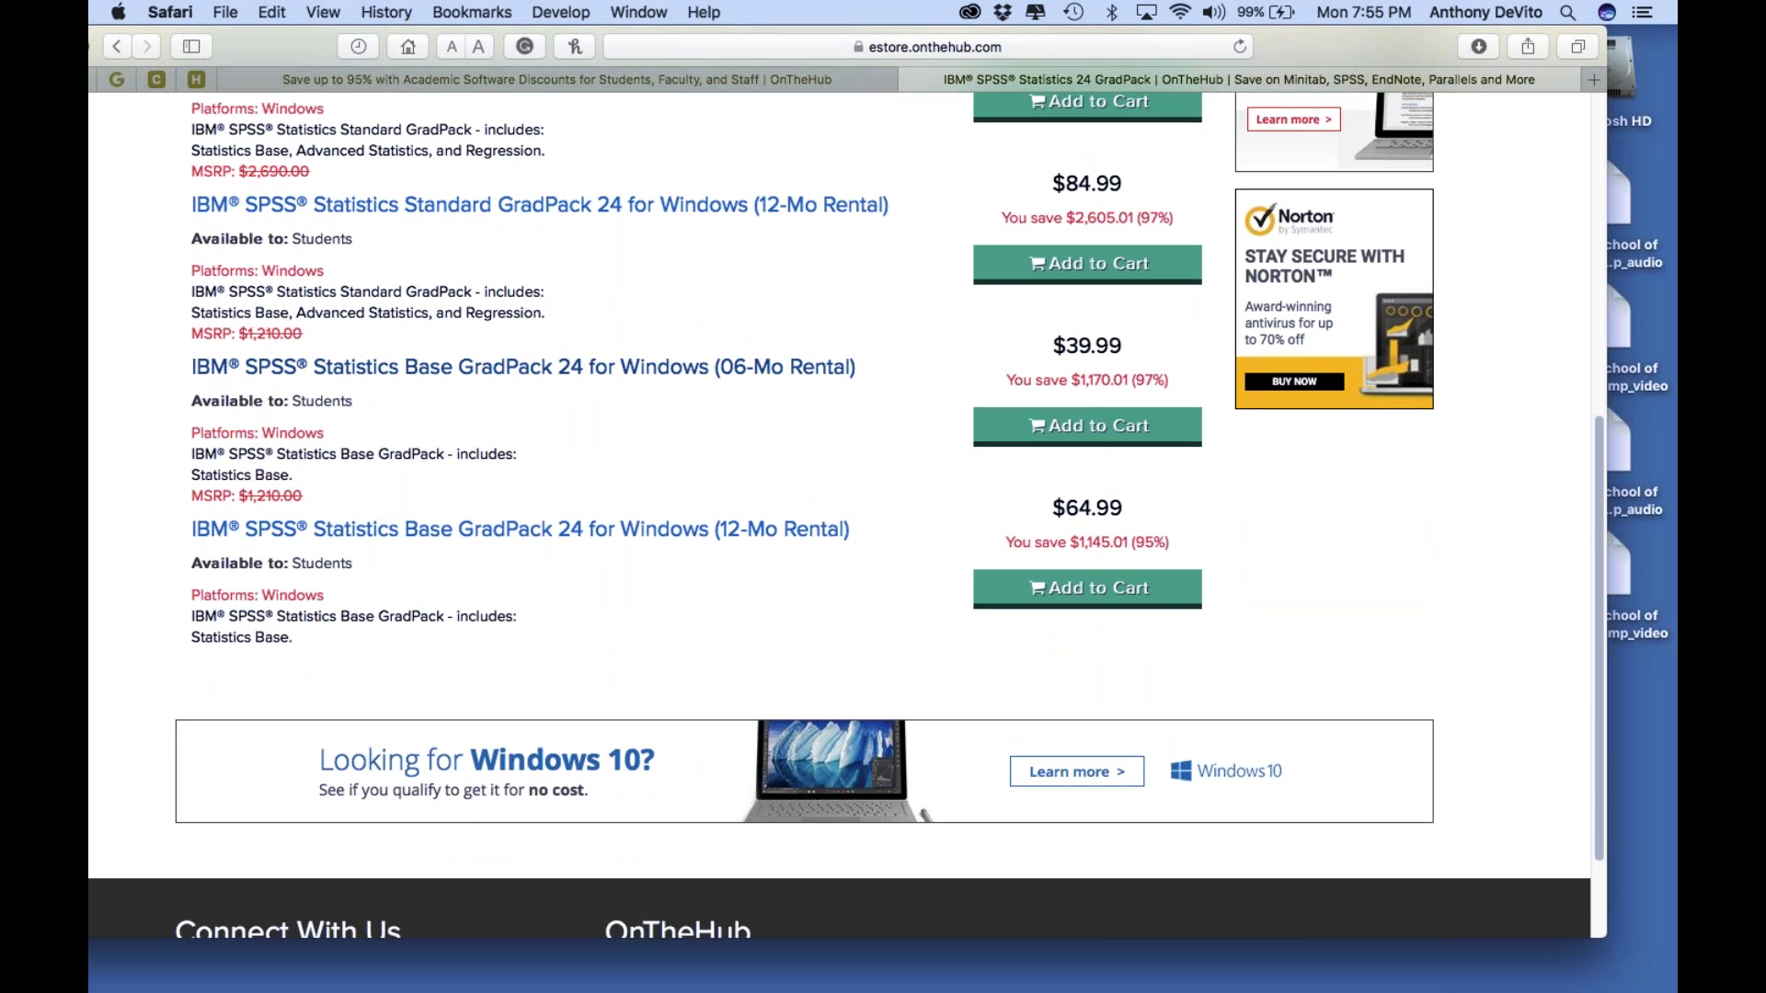
pyautogui.scroll(-2, 674, 377)
# Set the SPSS GradPack platform to Mac and look over the Mac rental options
pyautogui.scroll(10, 674, 377)
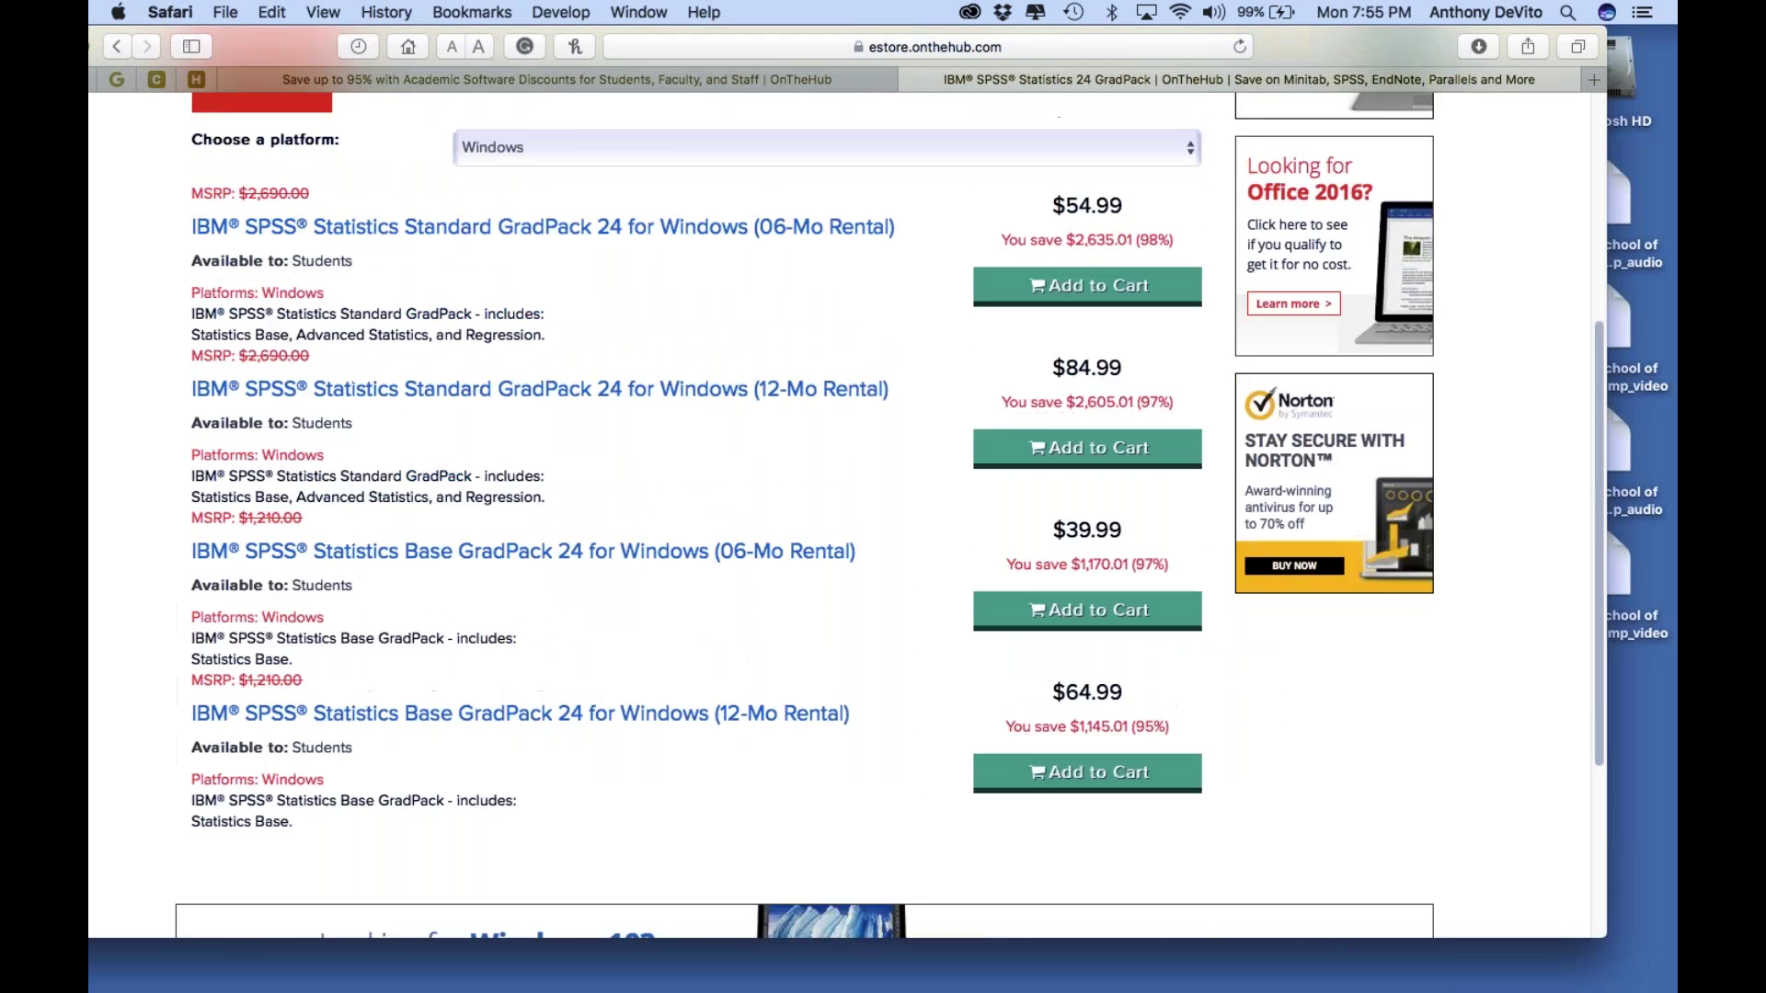
pyautogui.click(827, 310)
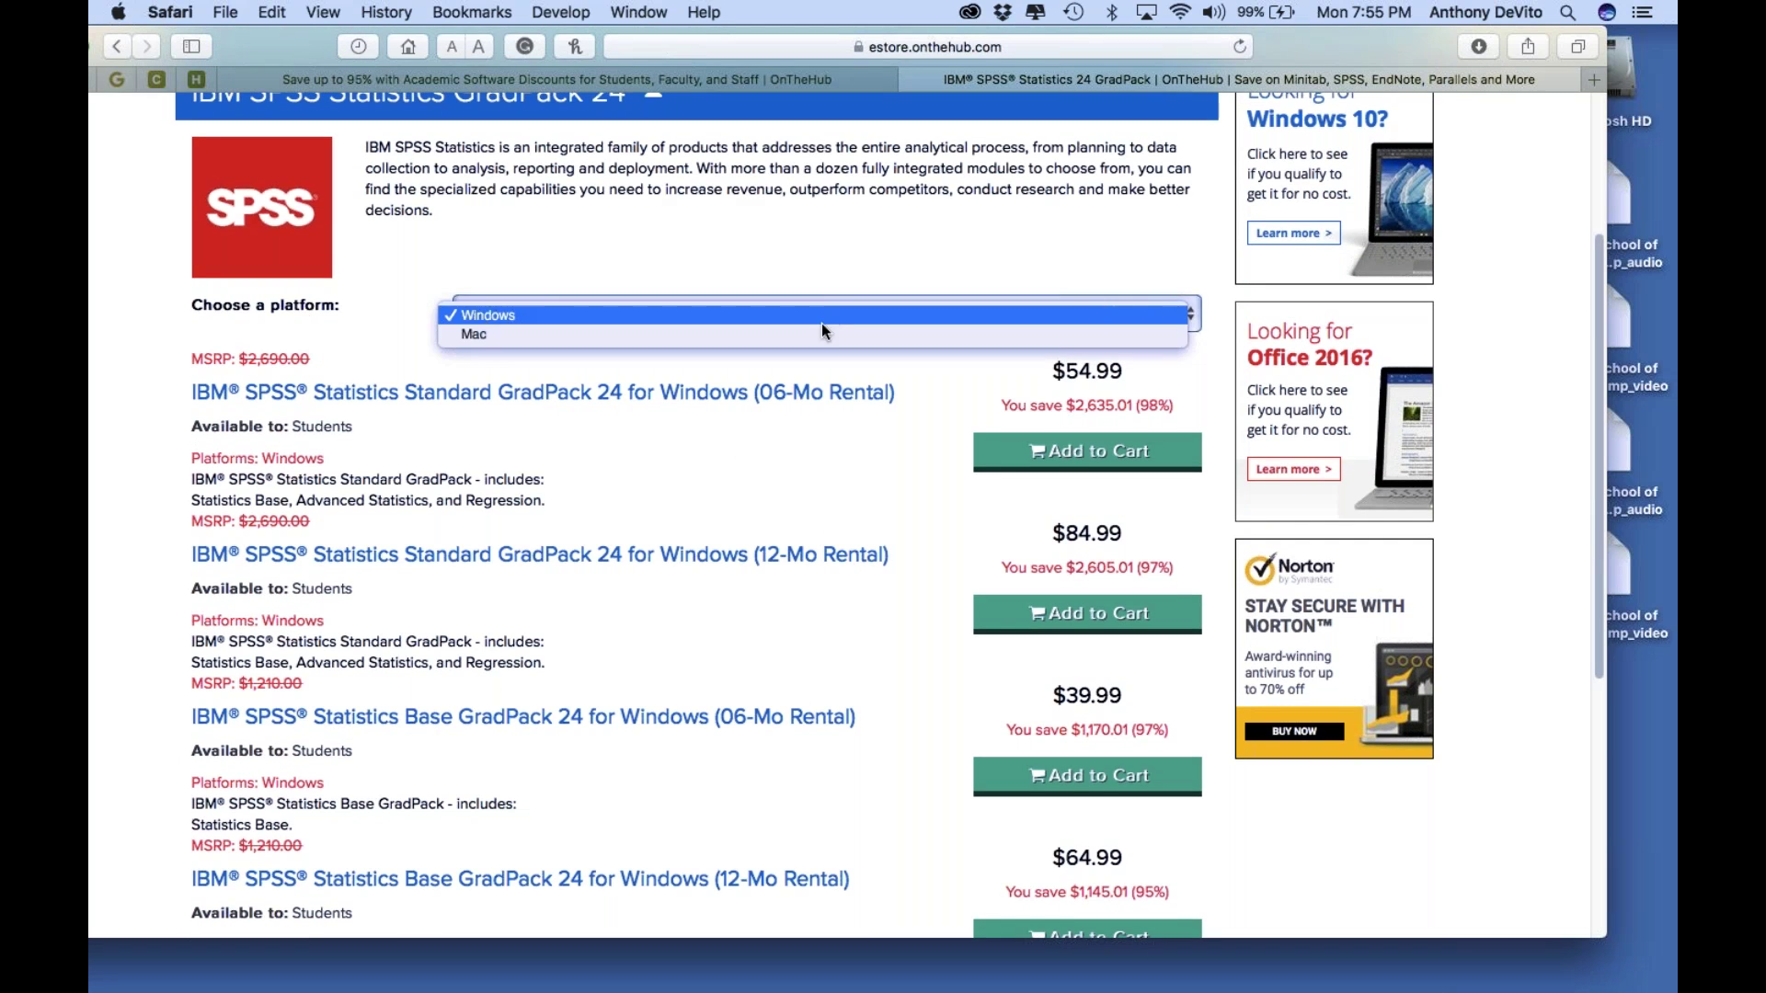
pyautogui.click(821, 333)
pyautogui.scroll(-1, 820, 327)
pyautogui.scroll(-5, 883, 515)
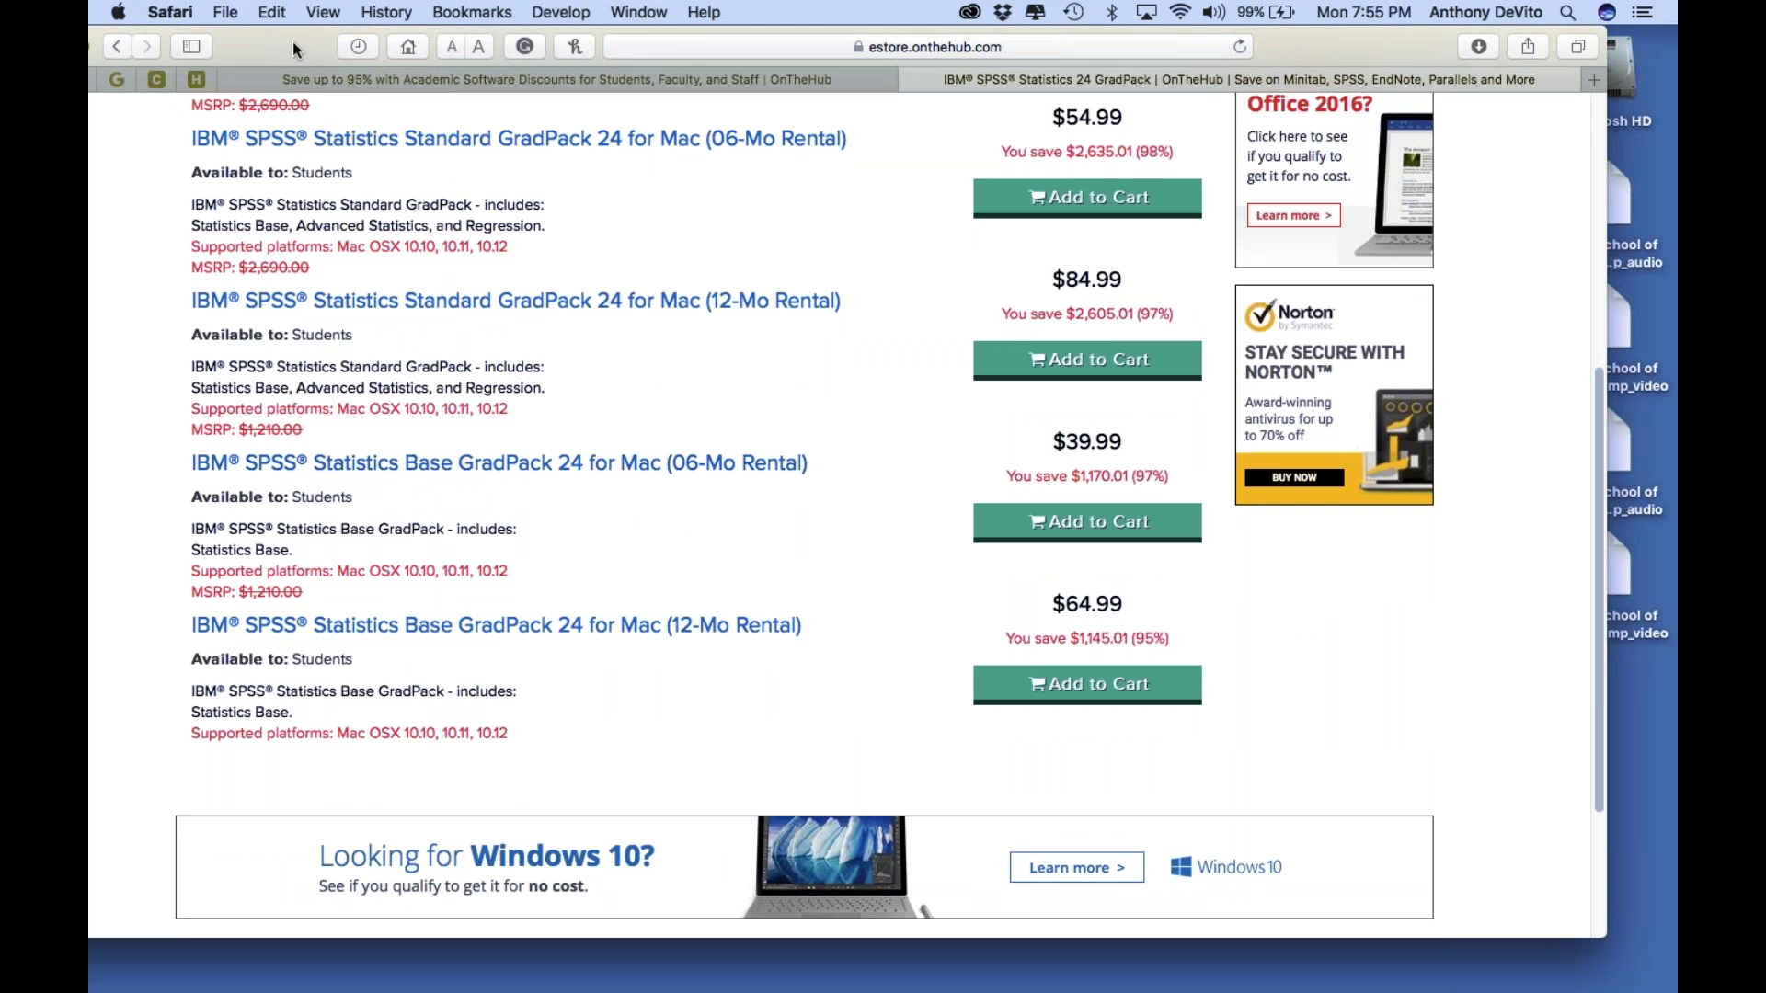
# Move the Safari window down out of the way and return to the syllabus PDF in Firefox, reviewing its course meetings and instructor contact sections
pyautogui.moveTo(292, 35); pyautogui.dragTo(335, 649)
pyautogui.click(440, 541)
pyautogui.scroll(10, 440, 542)
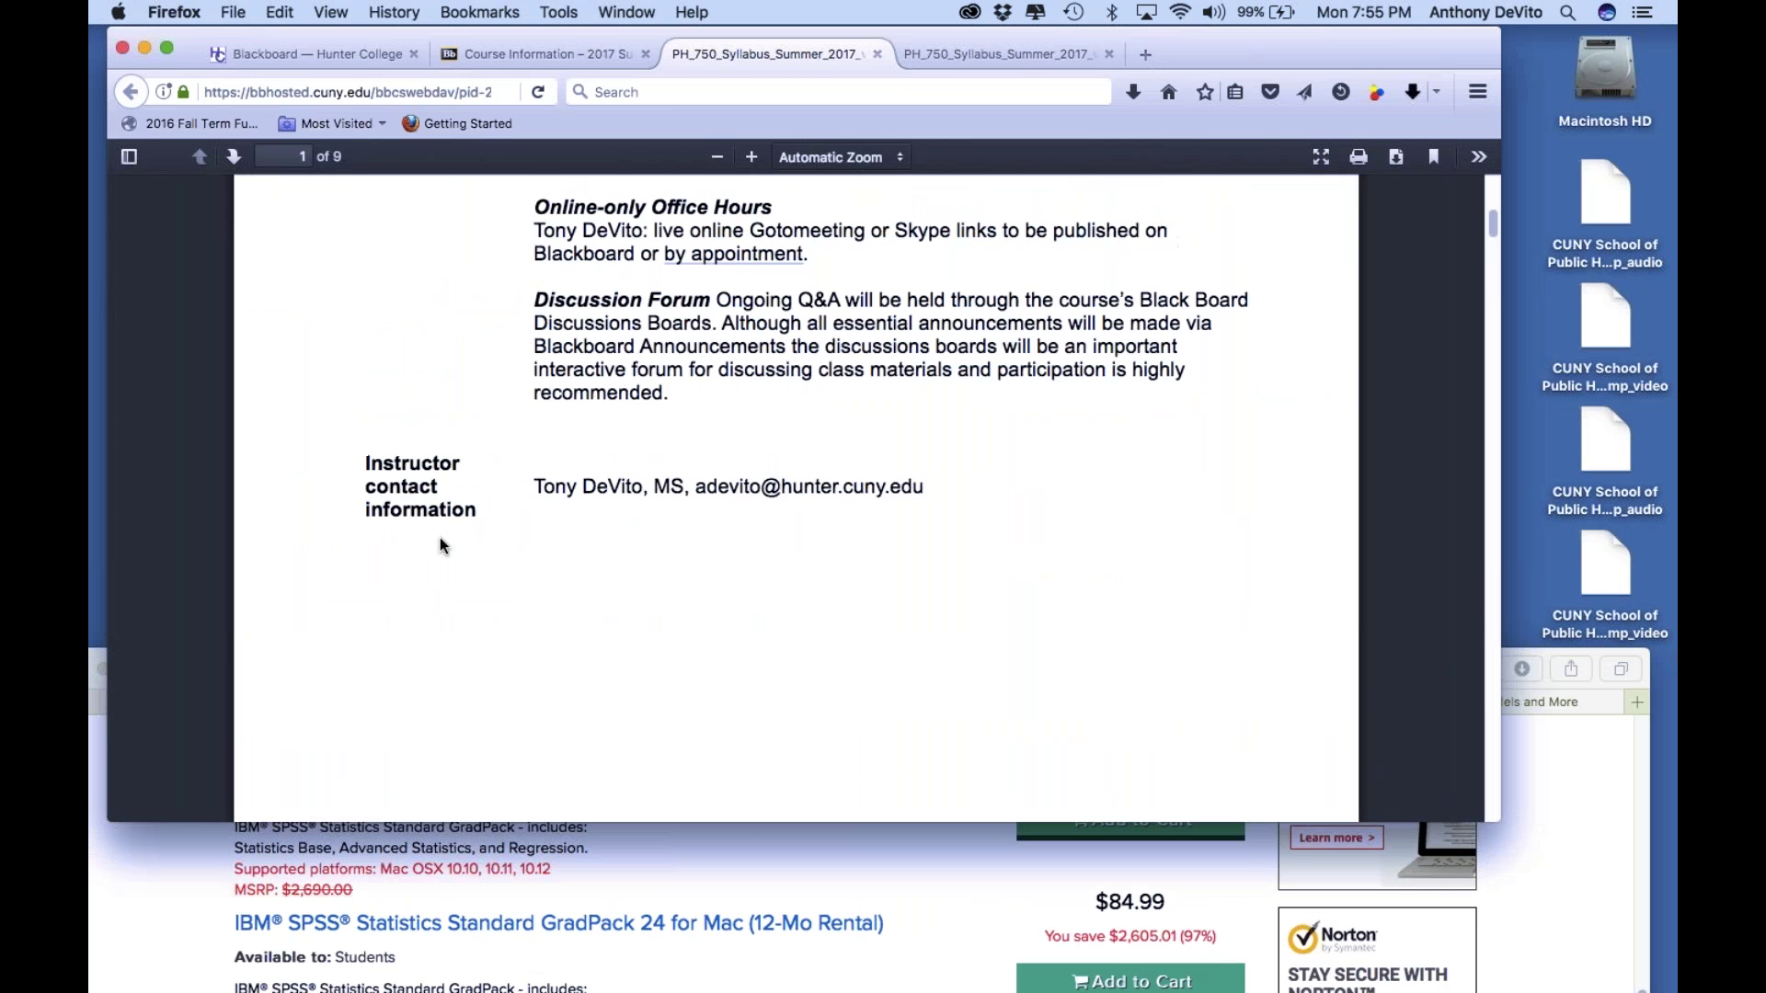
pyautogui.scroll(-10, 439, 545)
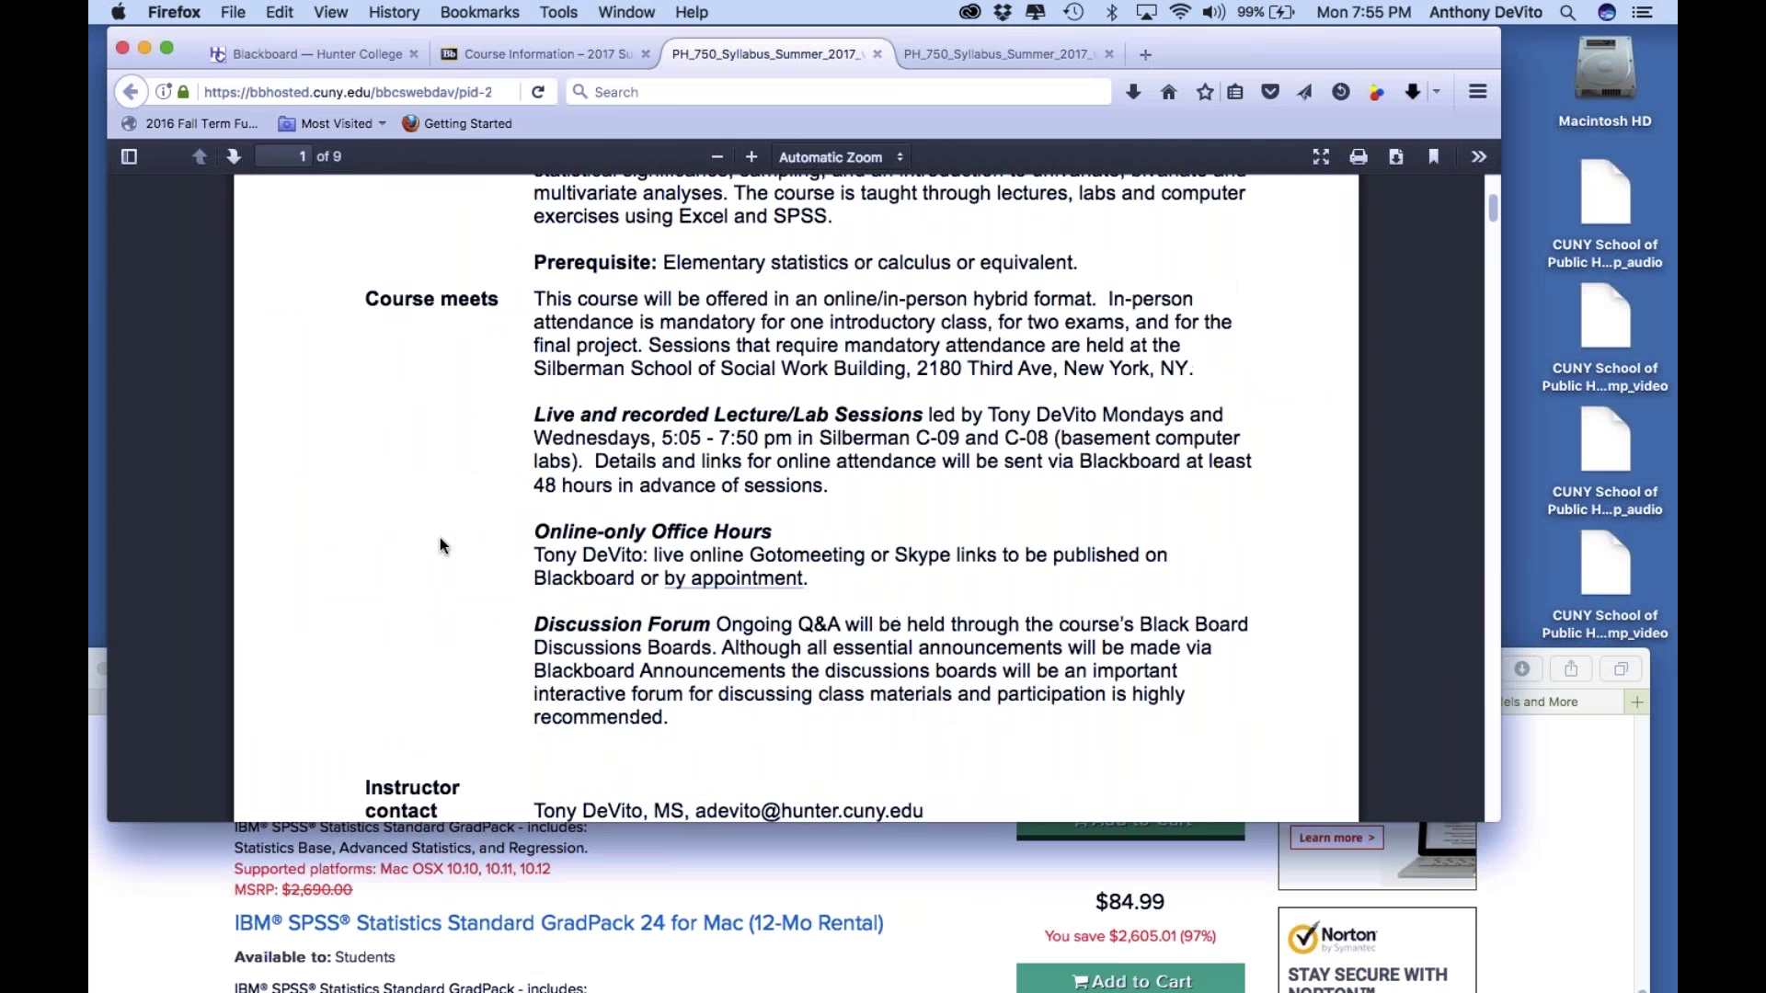
pyautogui.scroll(-1, 440, 537)
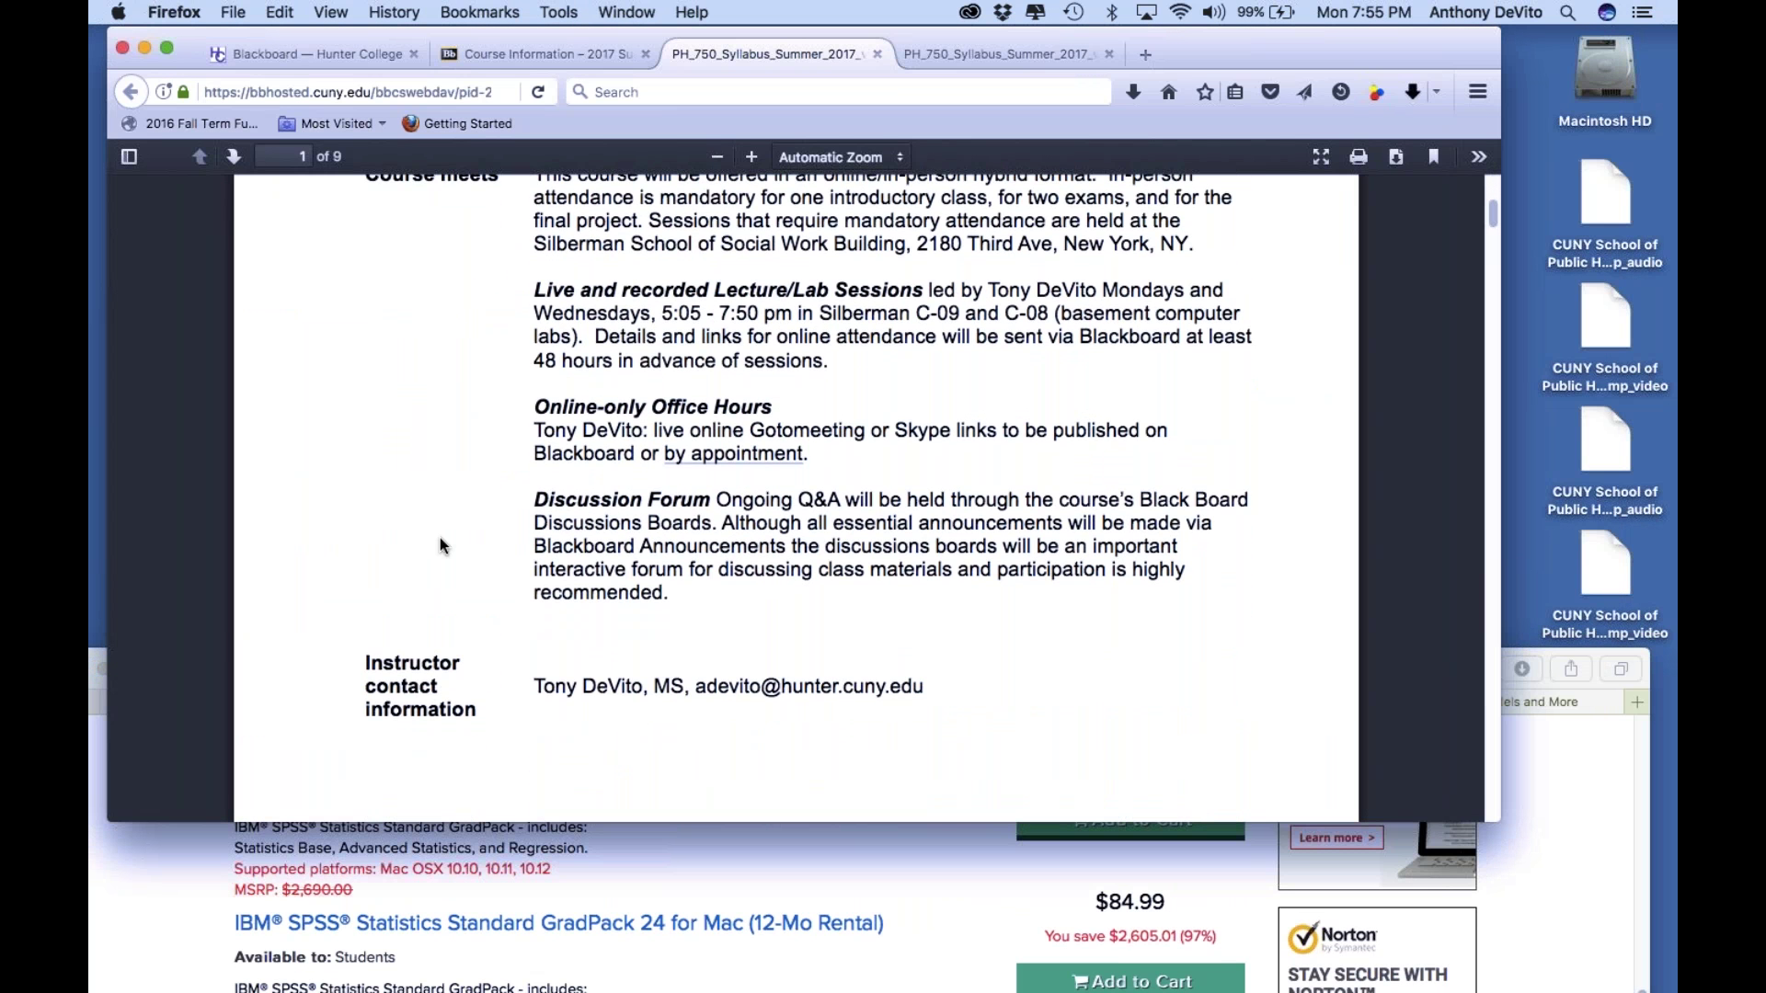
pyautogui.scroll(-1, 440, 545)
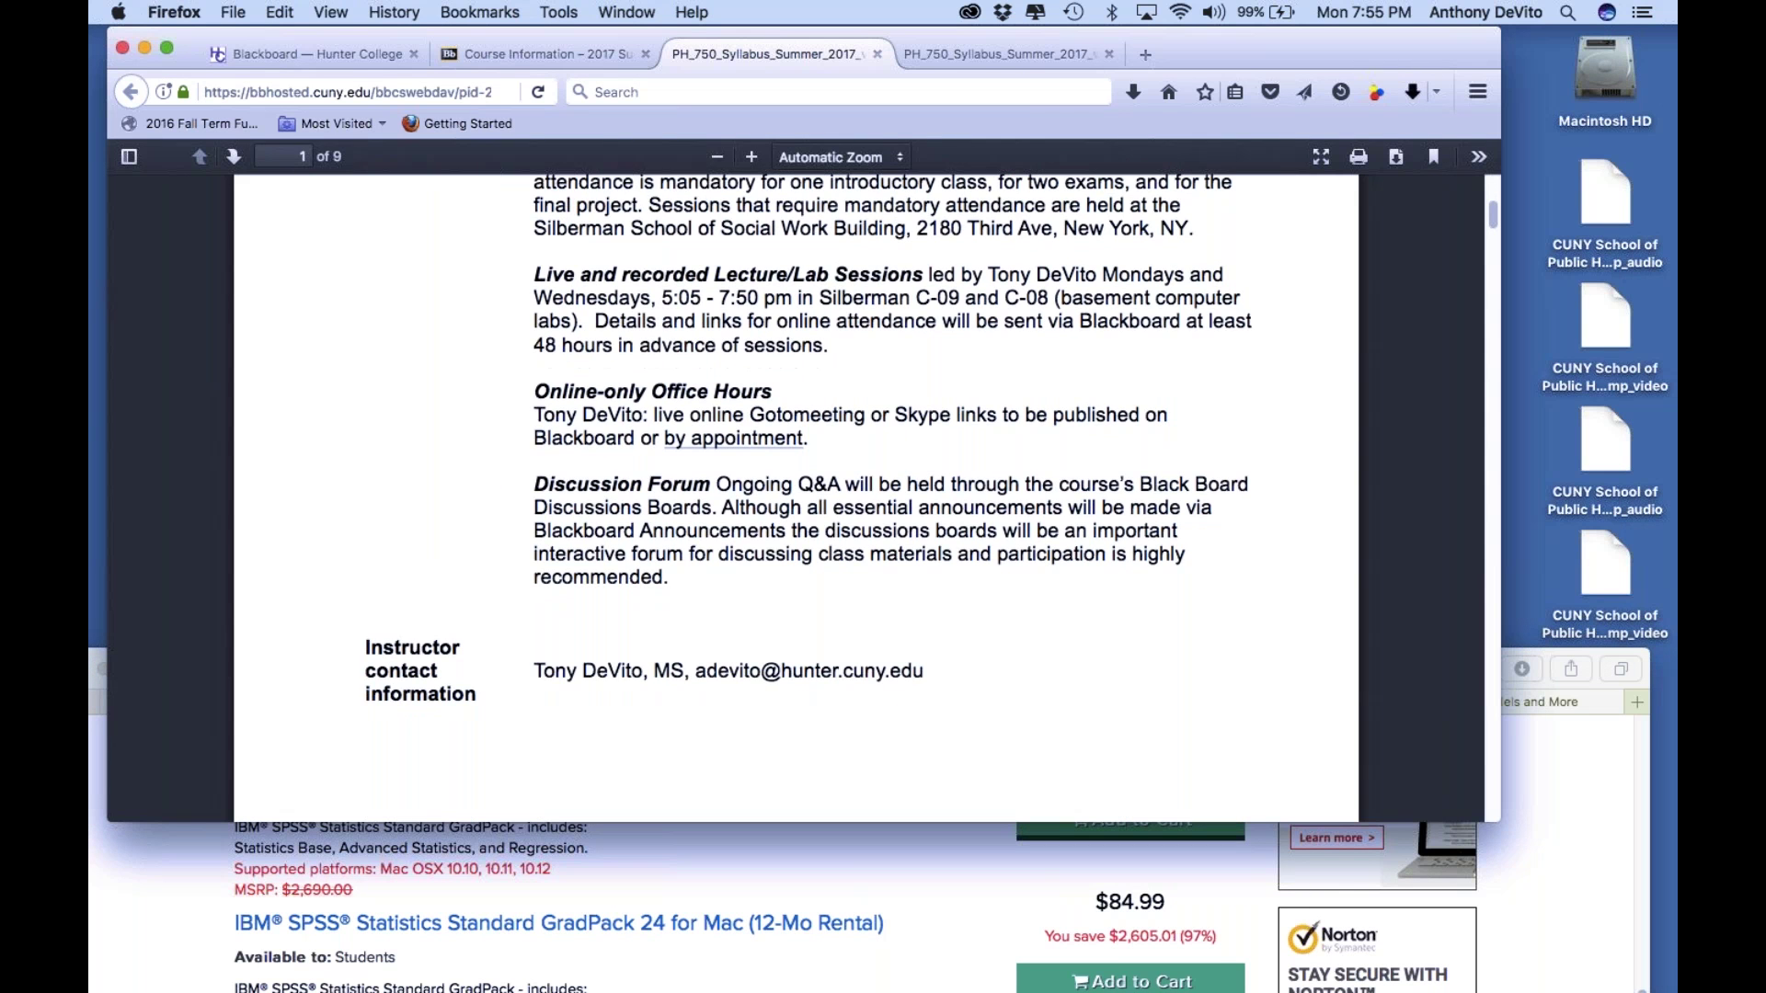
pyautogui.scroll(-2, 716, 422)
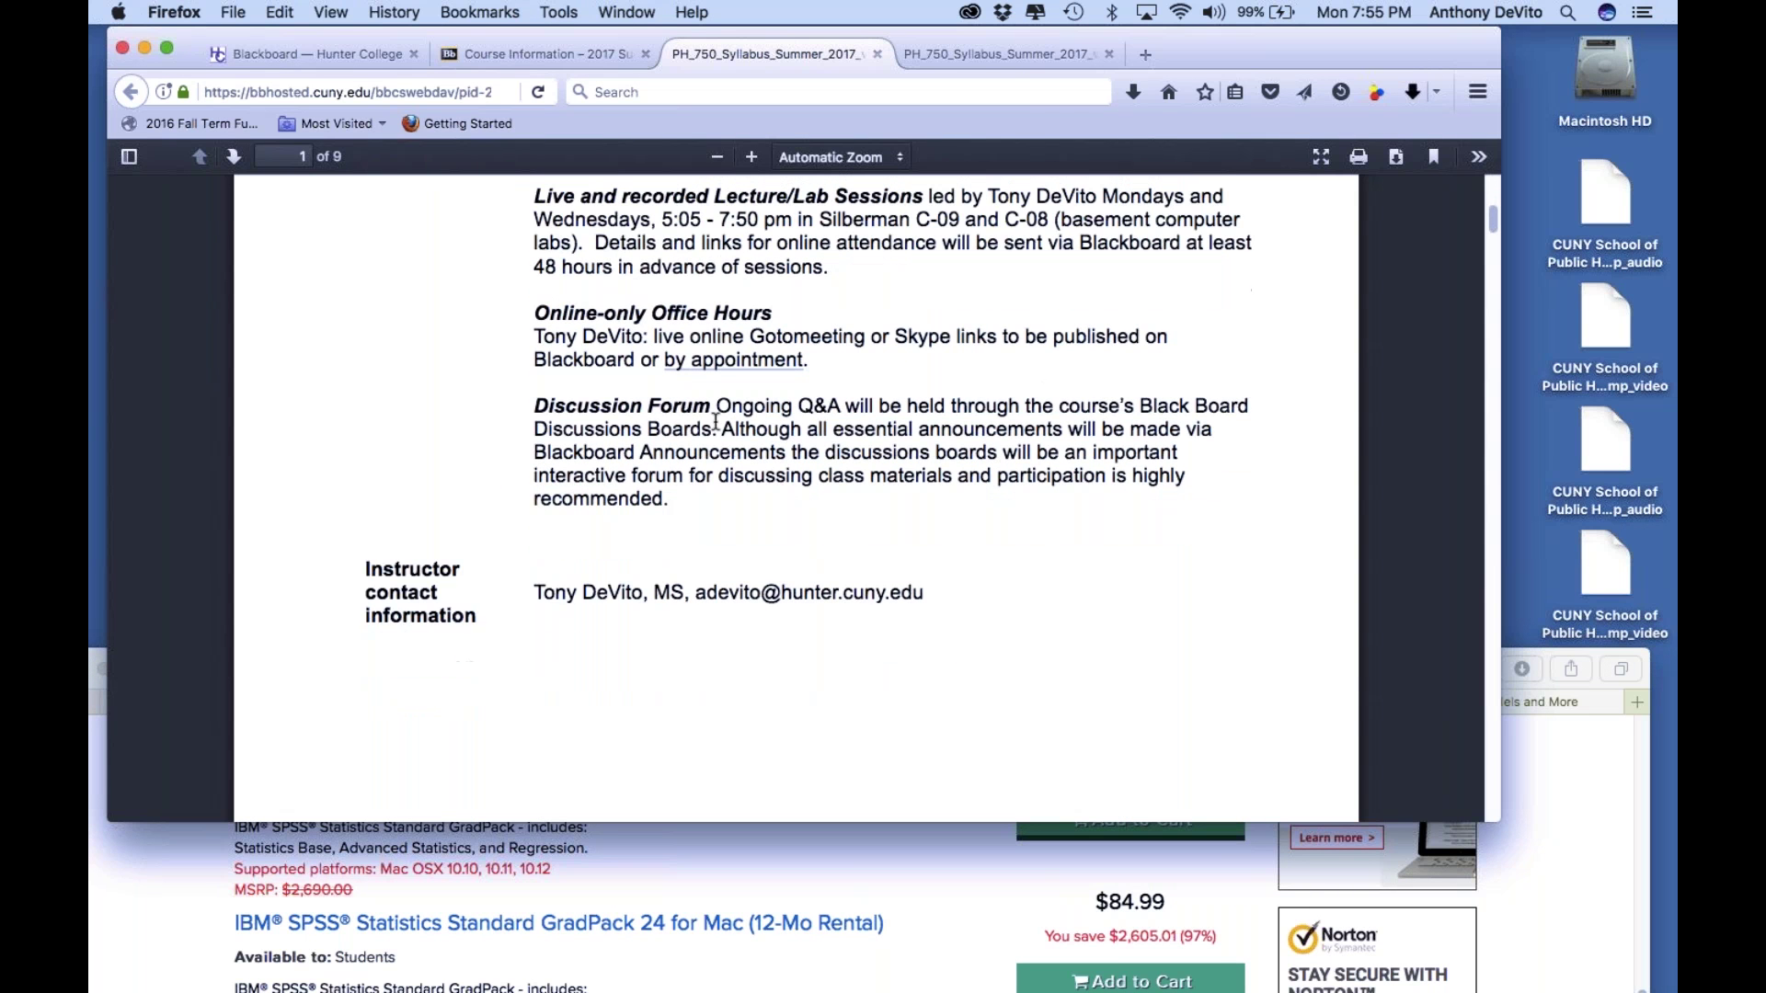
pyautogui.scroll(-3, 715, 422)
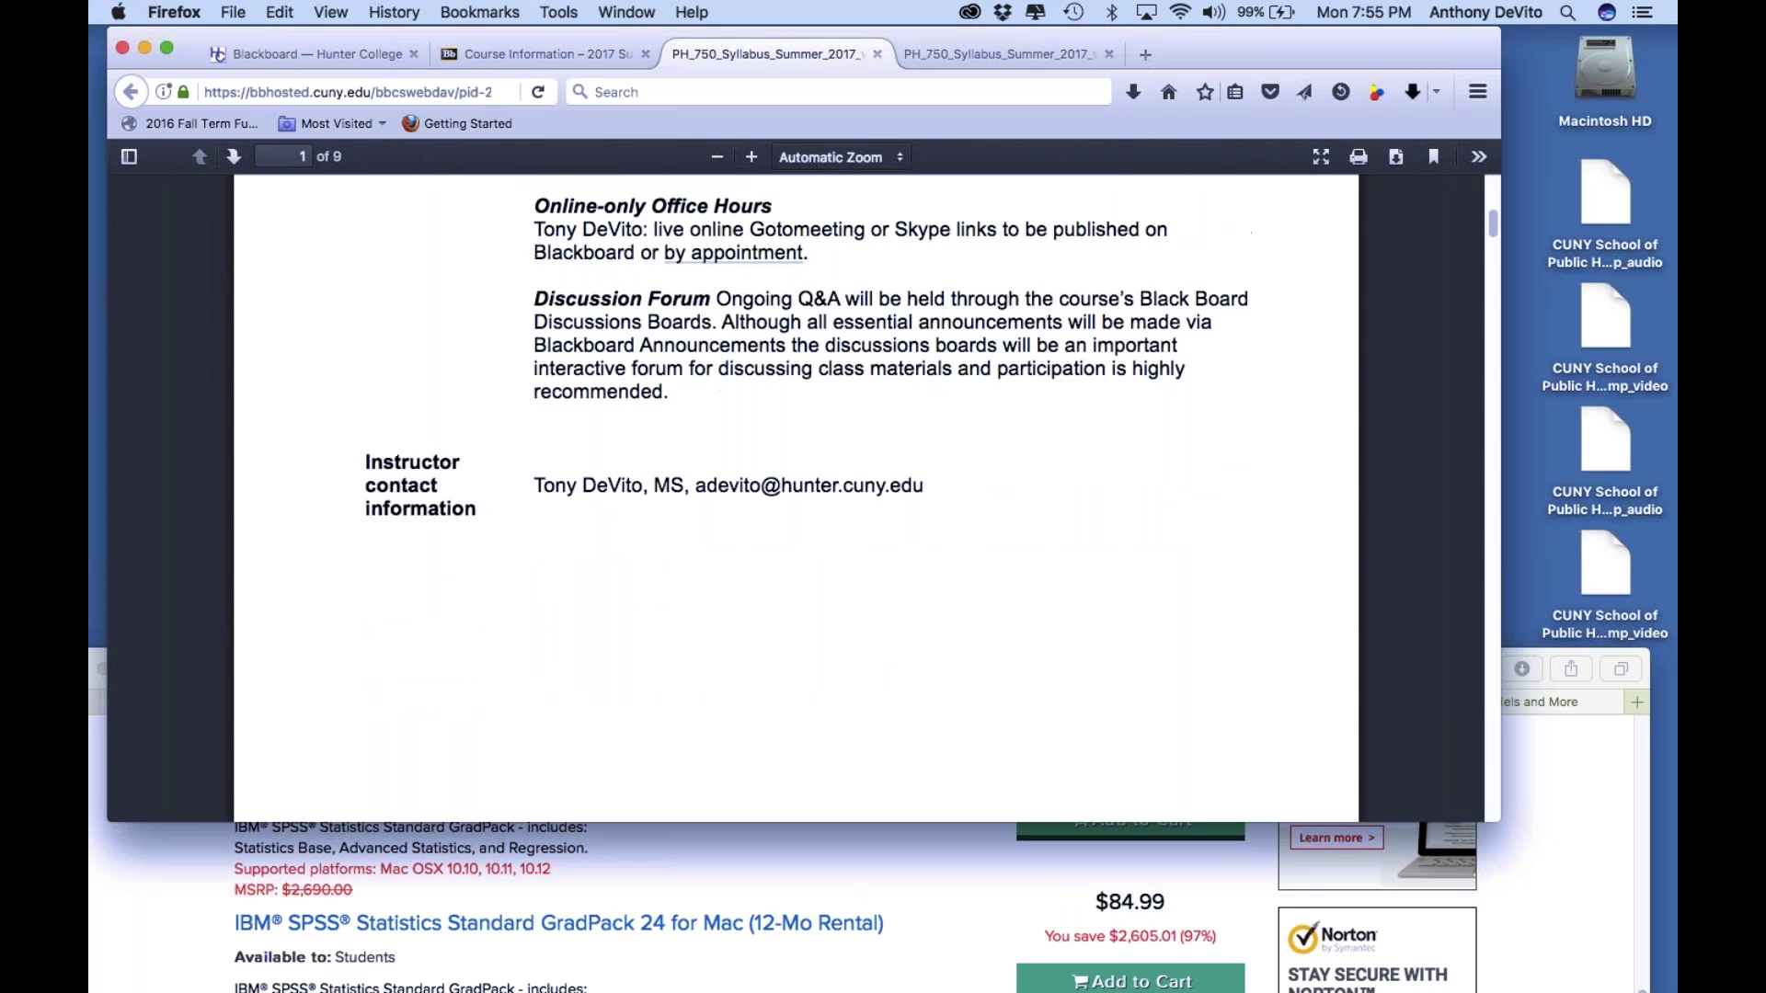
# Read page 2 of the syllabus, covering the required text, other required materials, and the grading and attendance policies
pyautogui.scroll(-20, 715, 422)
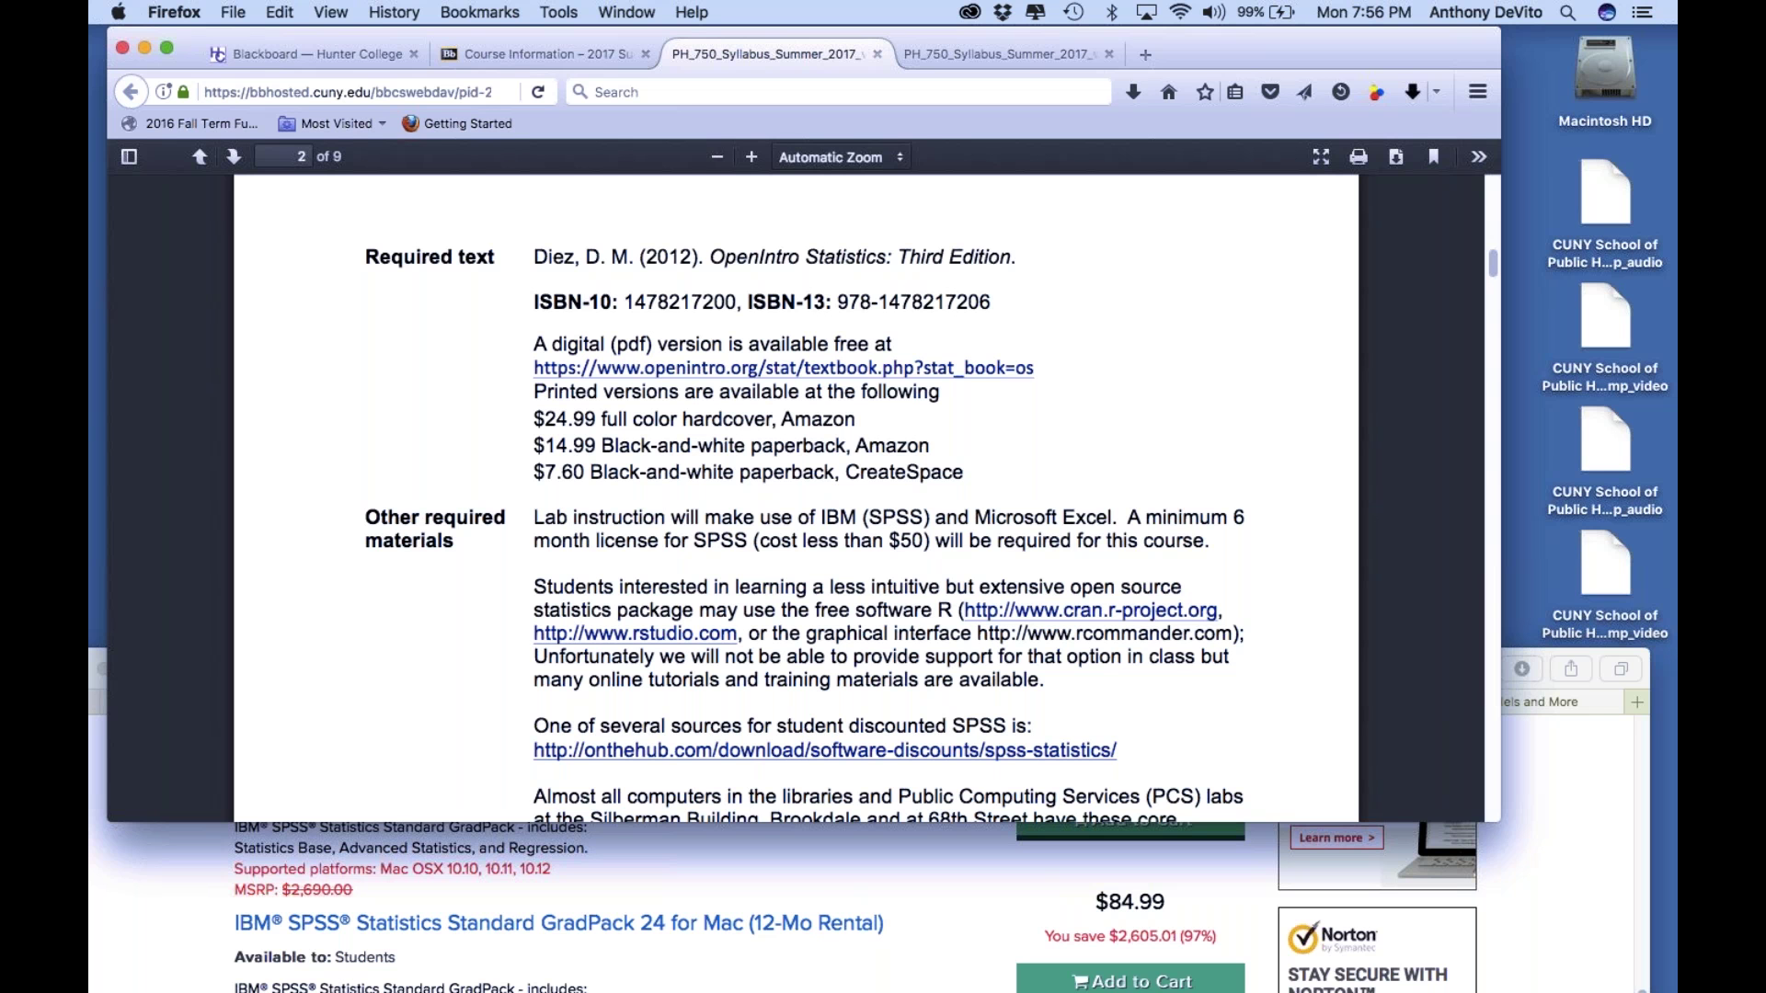
pyautogui.scroll(-1, 796, 497)
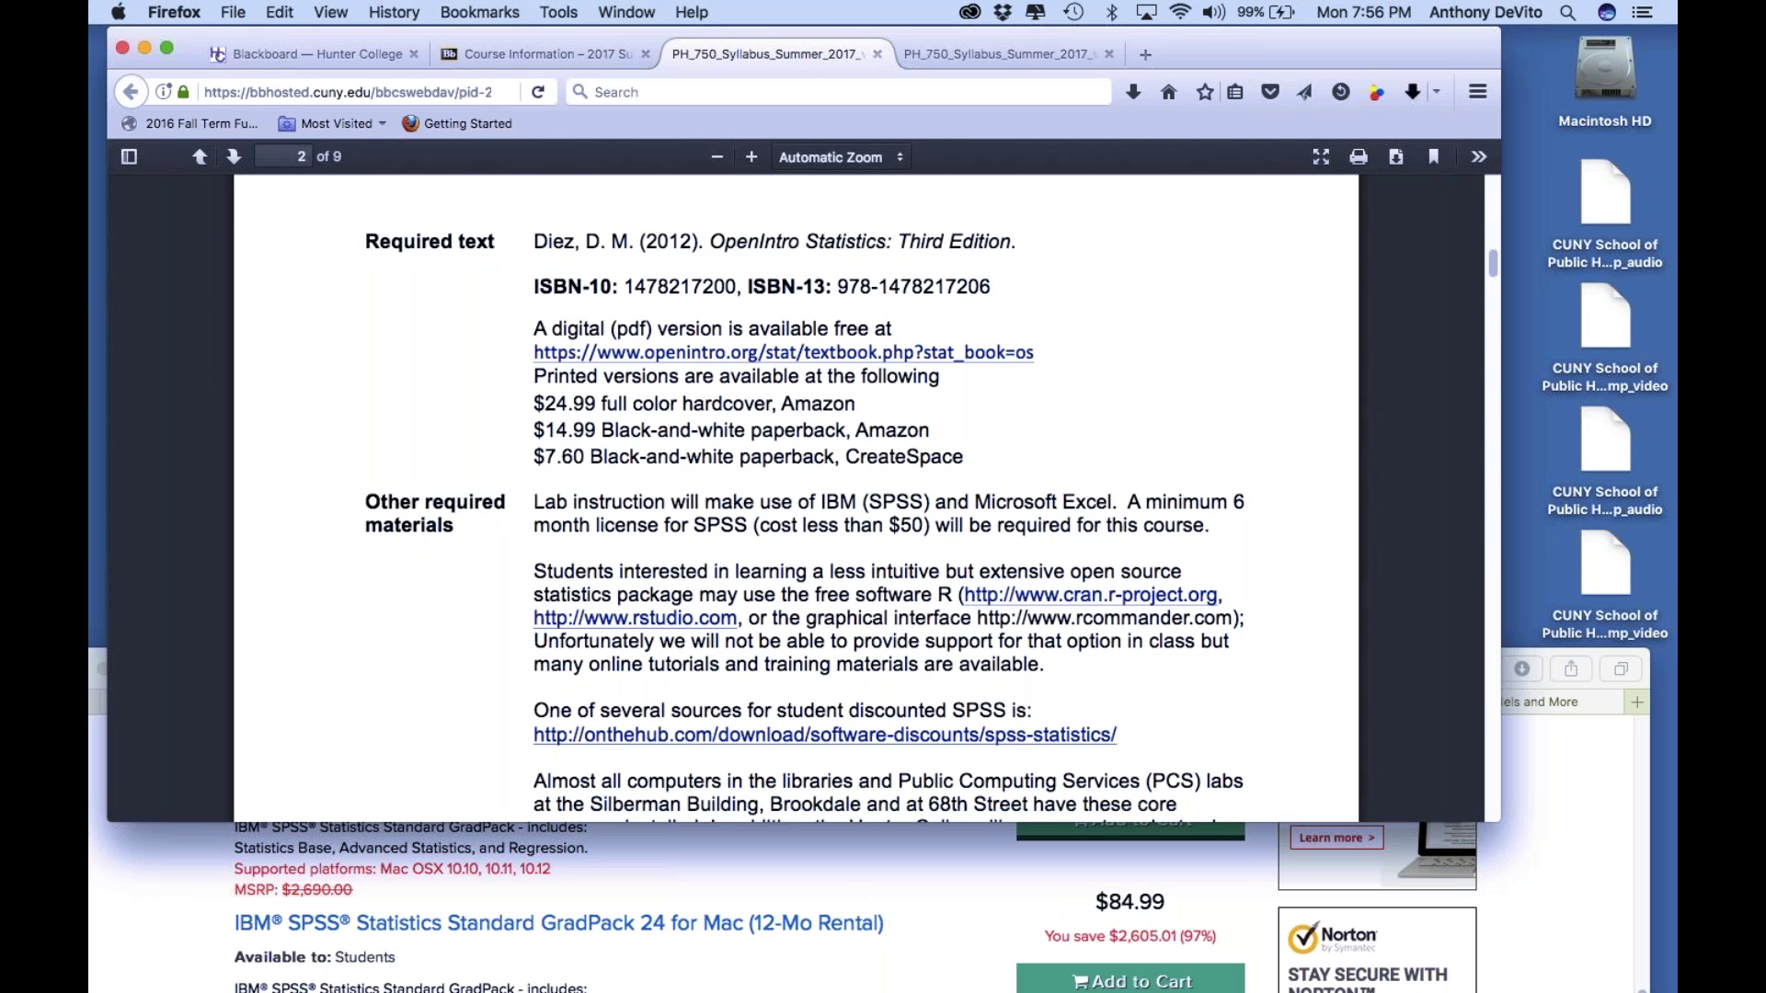
pyautogui.scroll(-2, 797, 497)
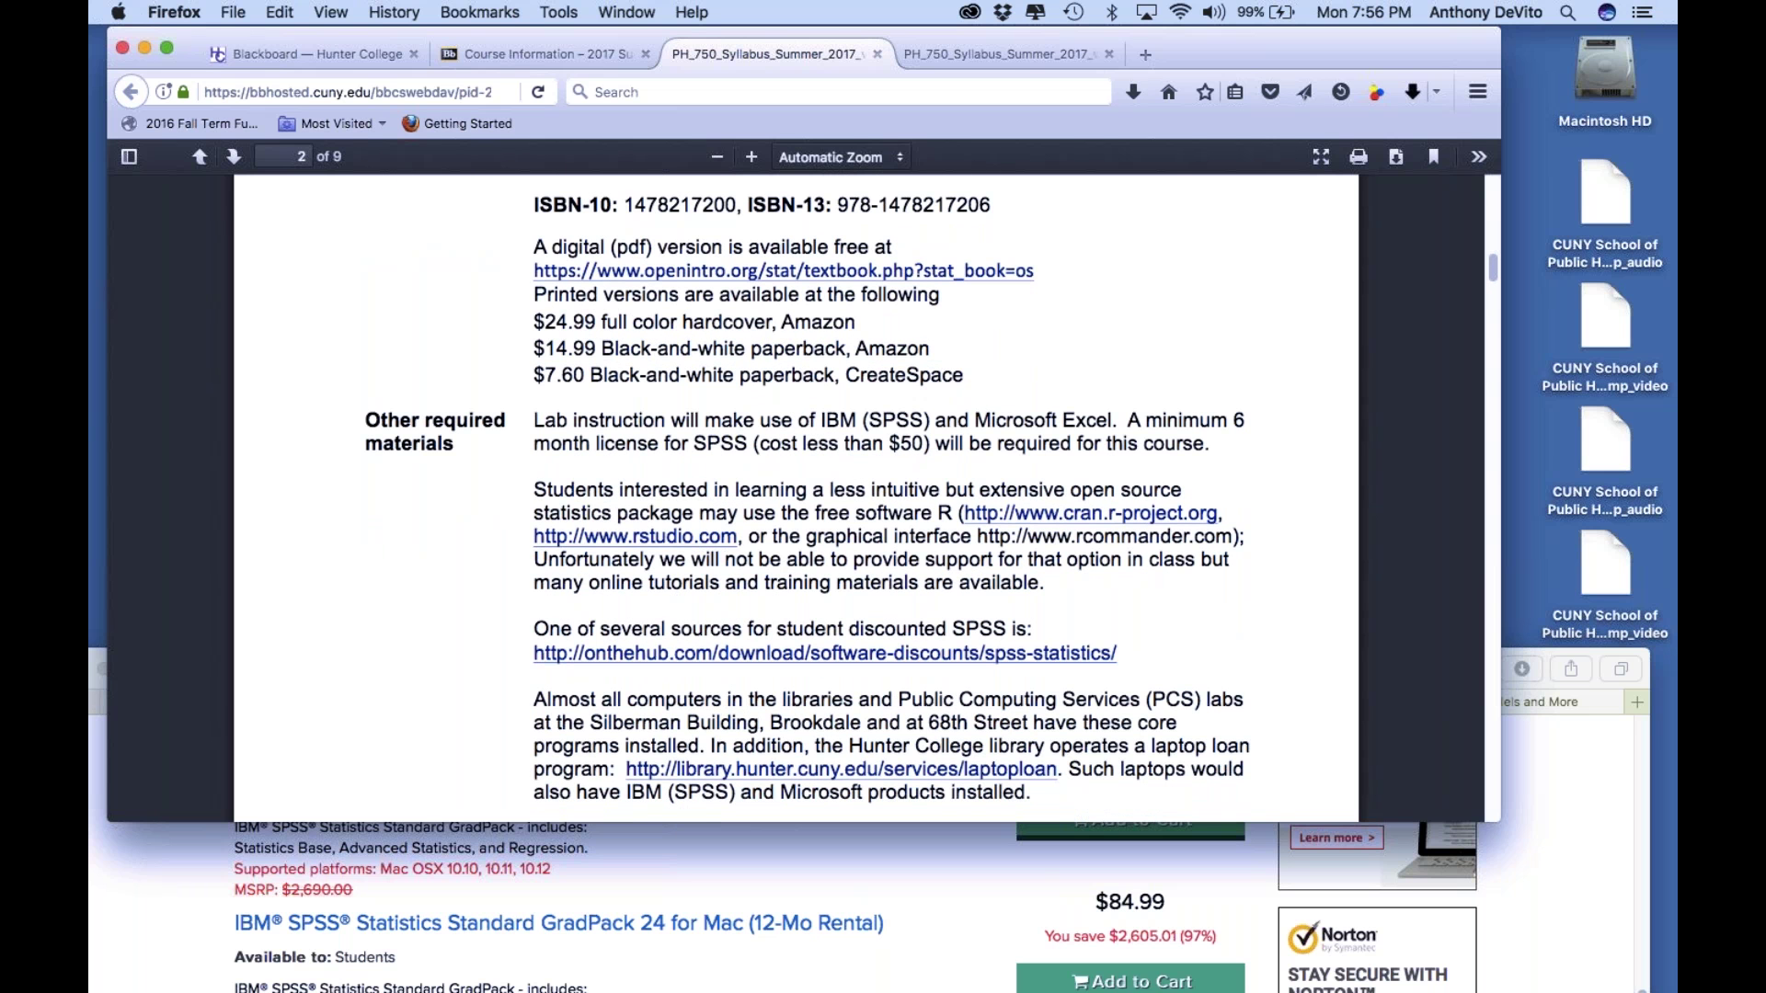
pyautogui.scroll(-10, 796, 497)
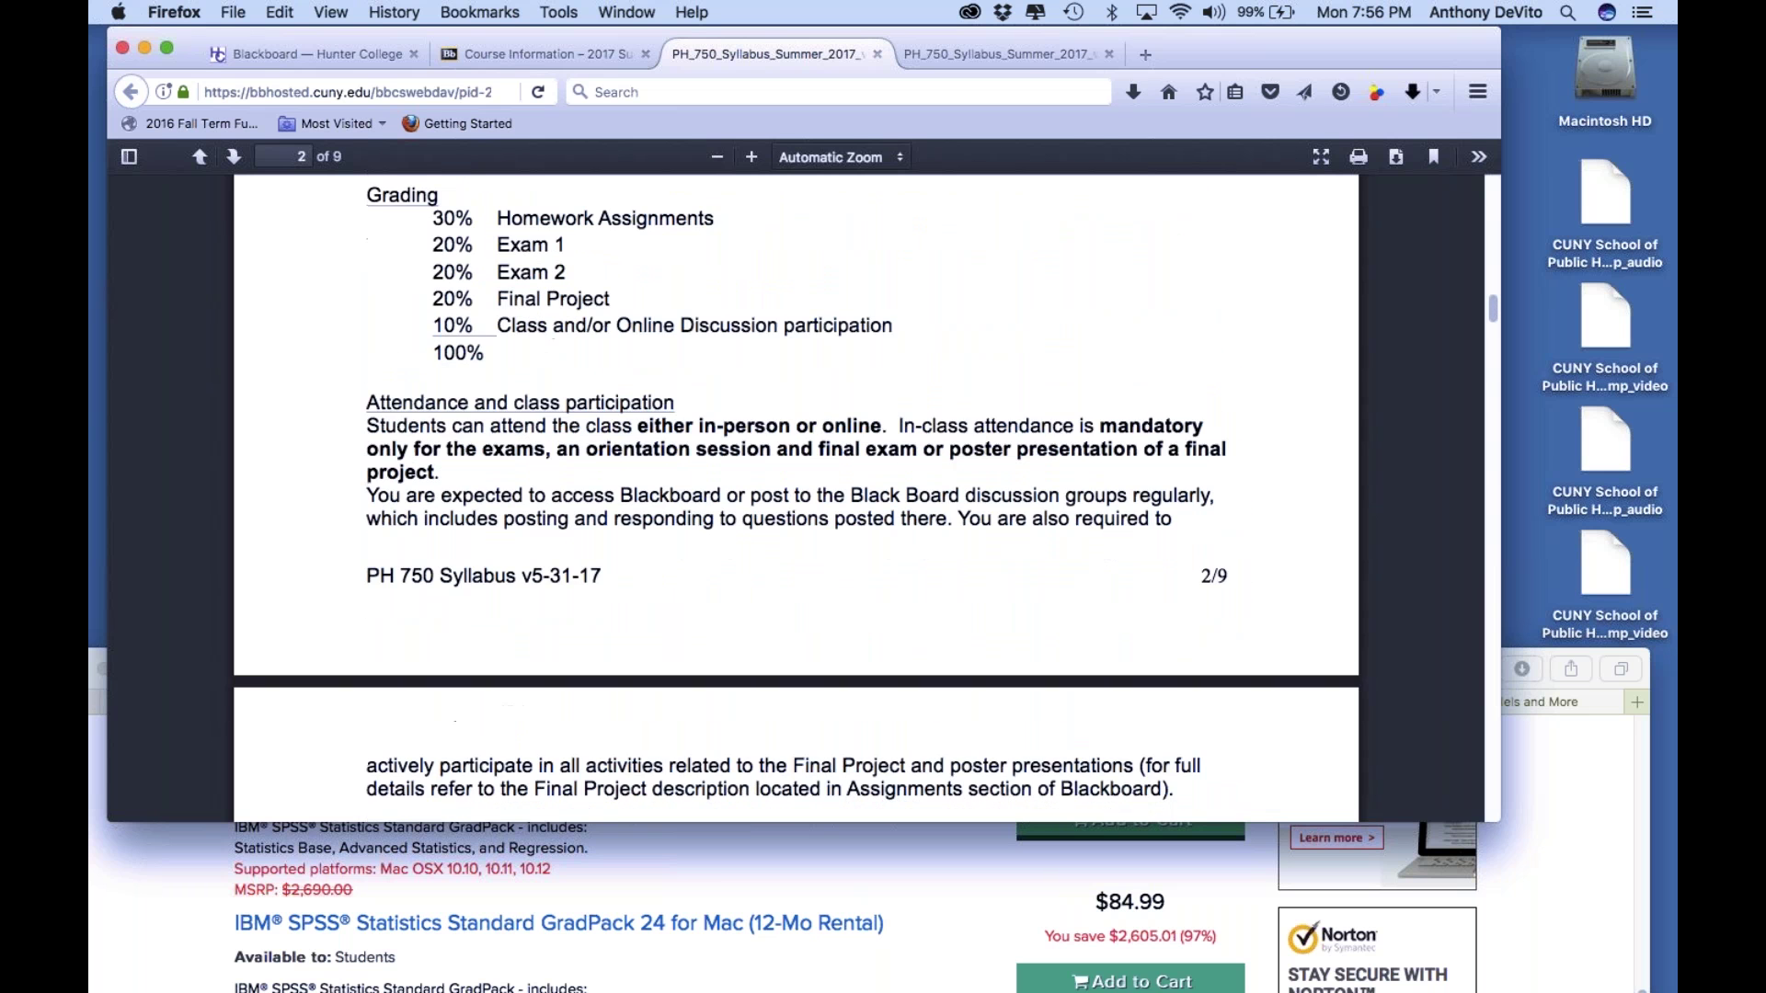
pyautogui.scroll(2, 797, 497)
pyautogui.scroll(-1, 796, 497)
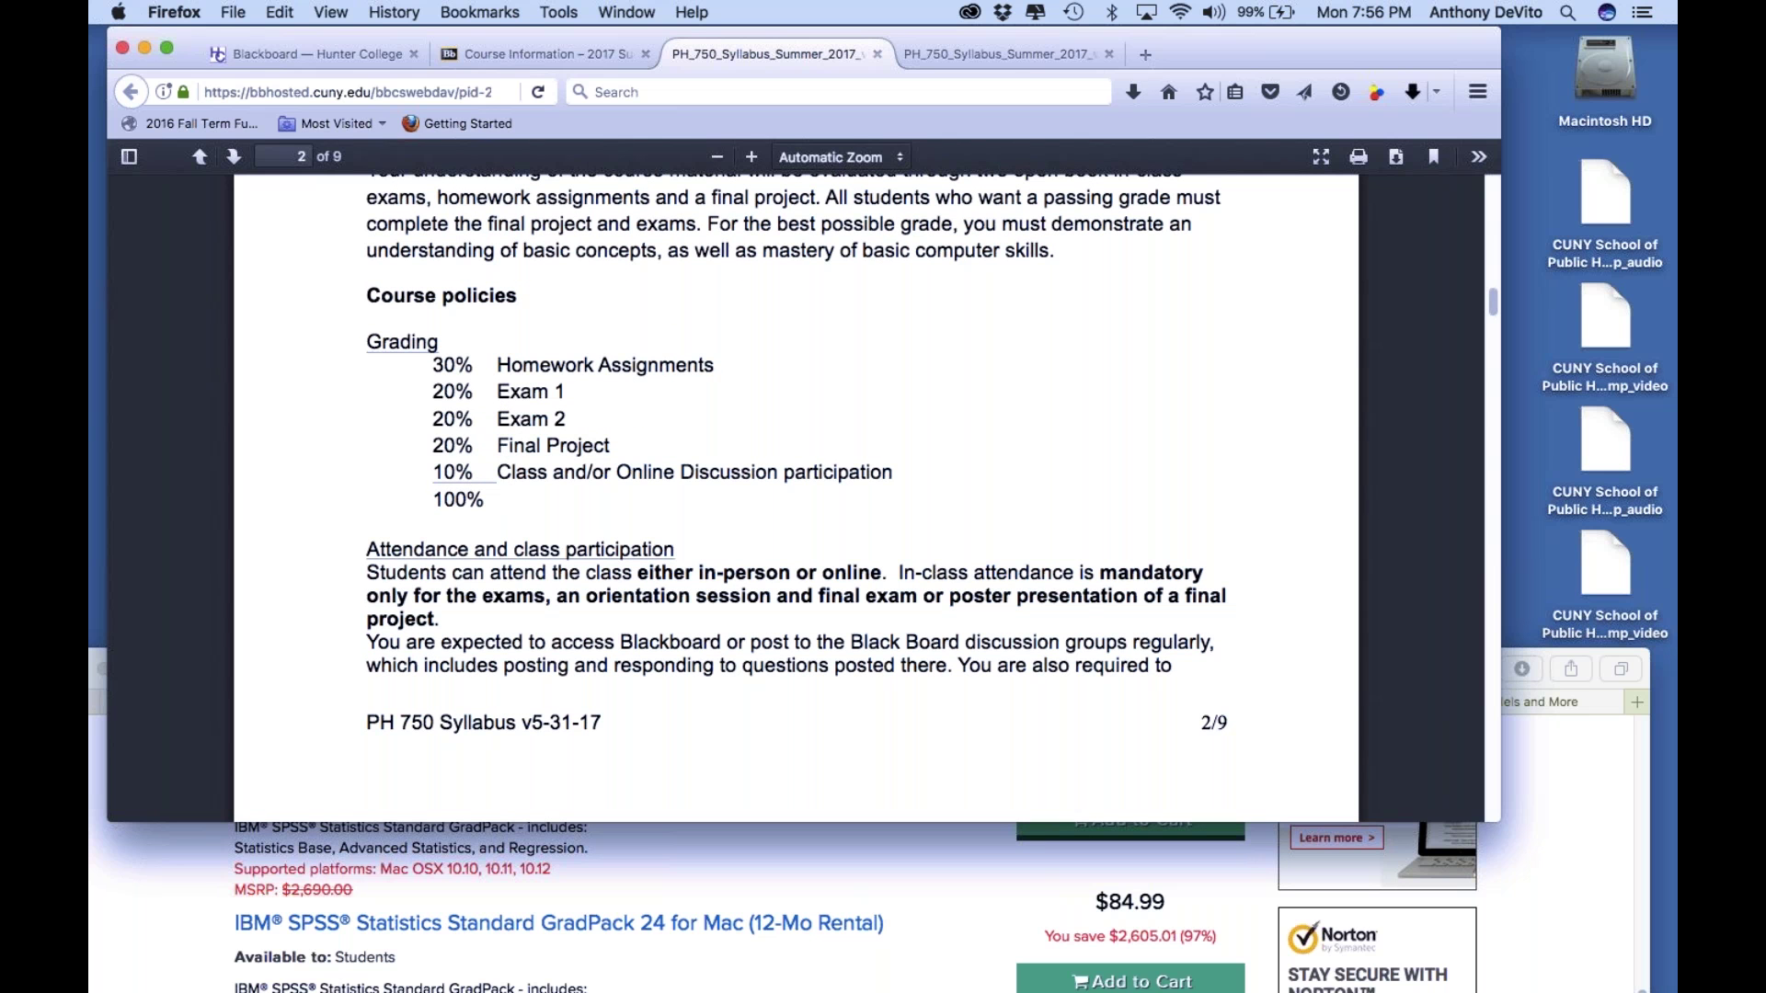
# Read the syllabus from grading and attendance through lateness, late submission, e-mail, accessibility, academic integrity and research and writing help
pyautogui.scroll(-1, 660, 506)
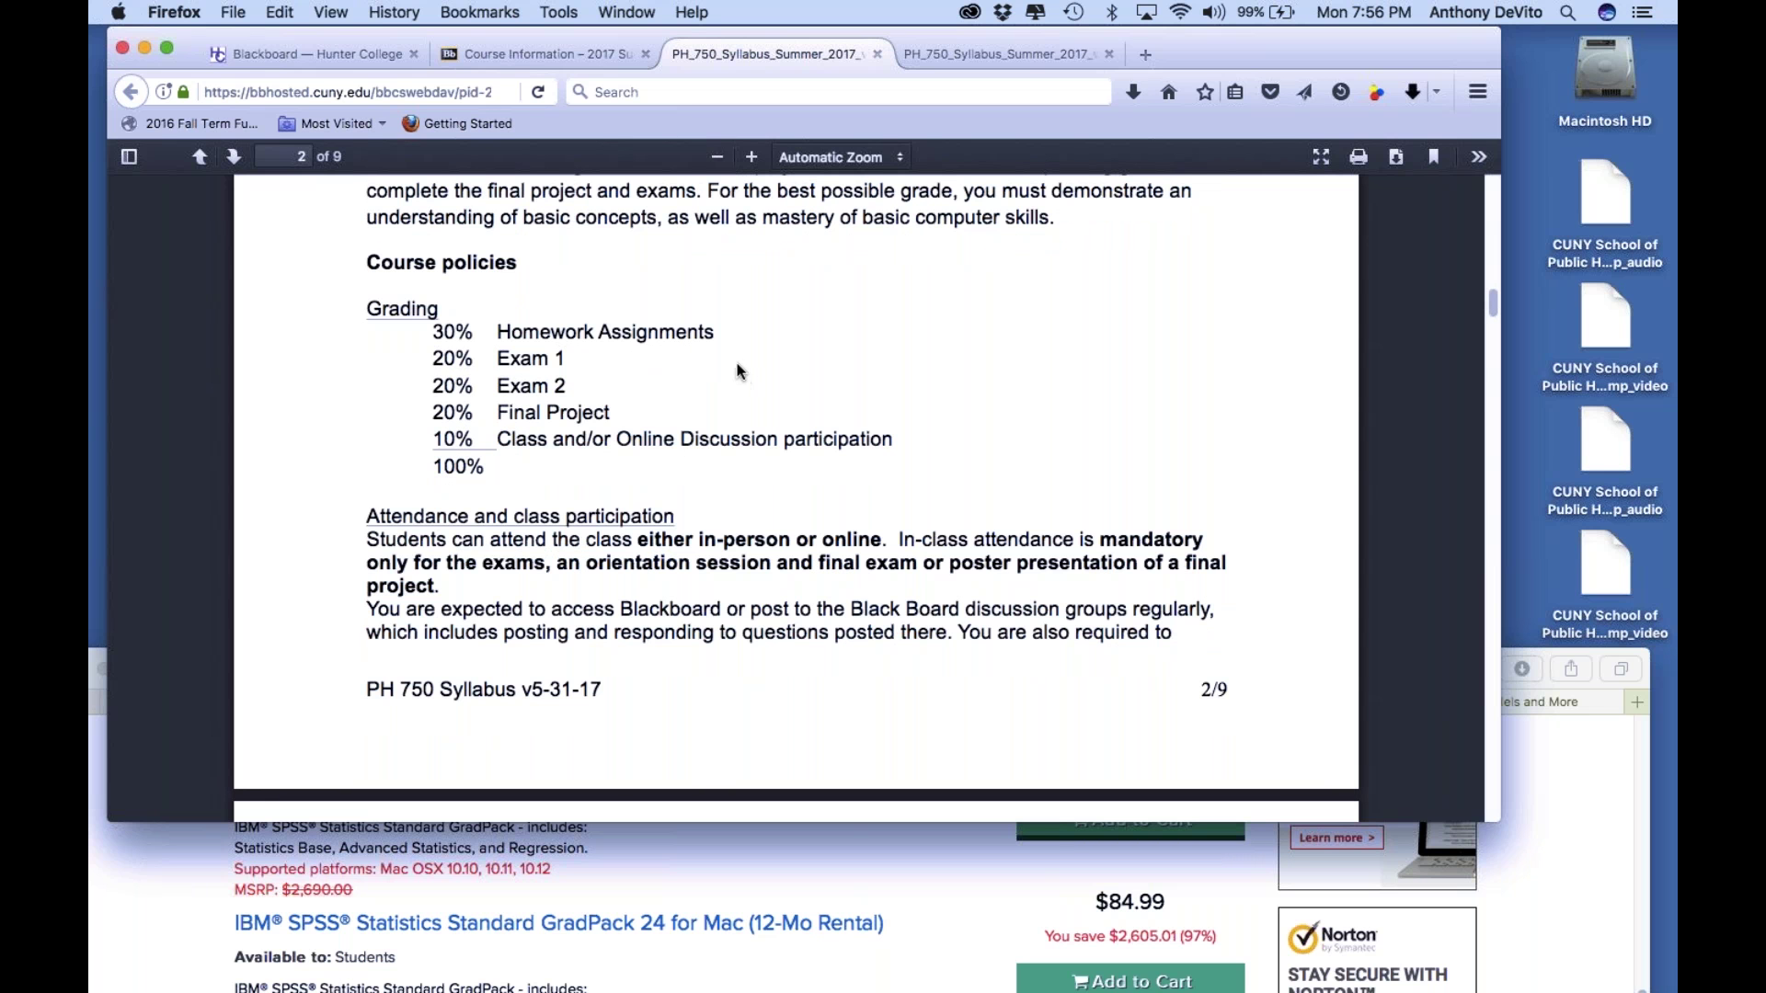
pyautogui.scroll(-2, 737, 370)
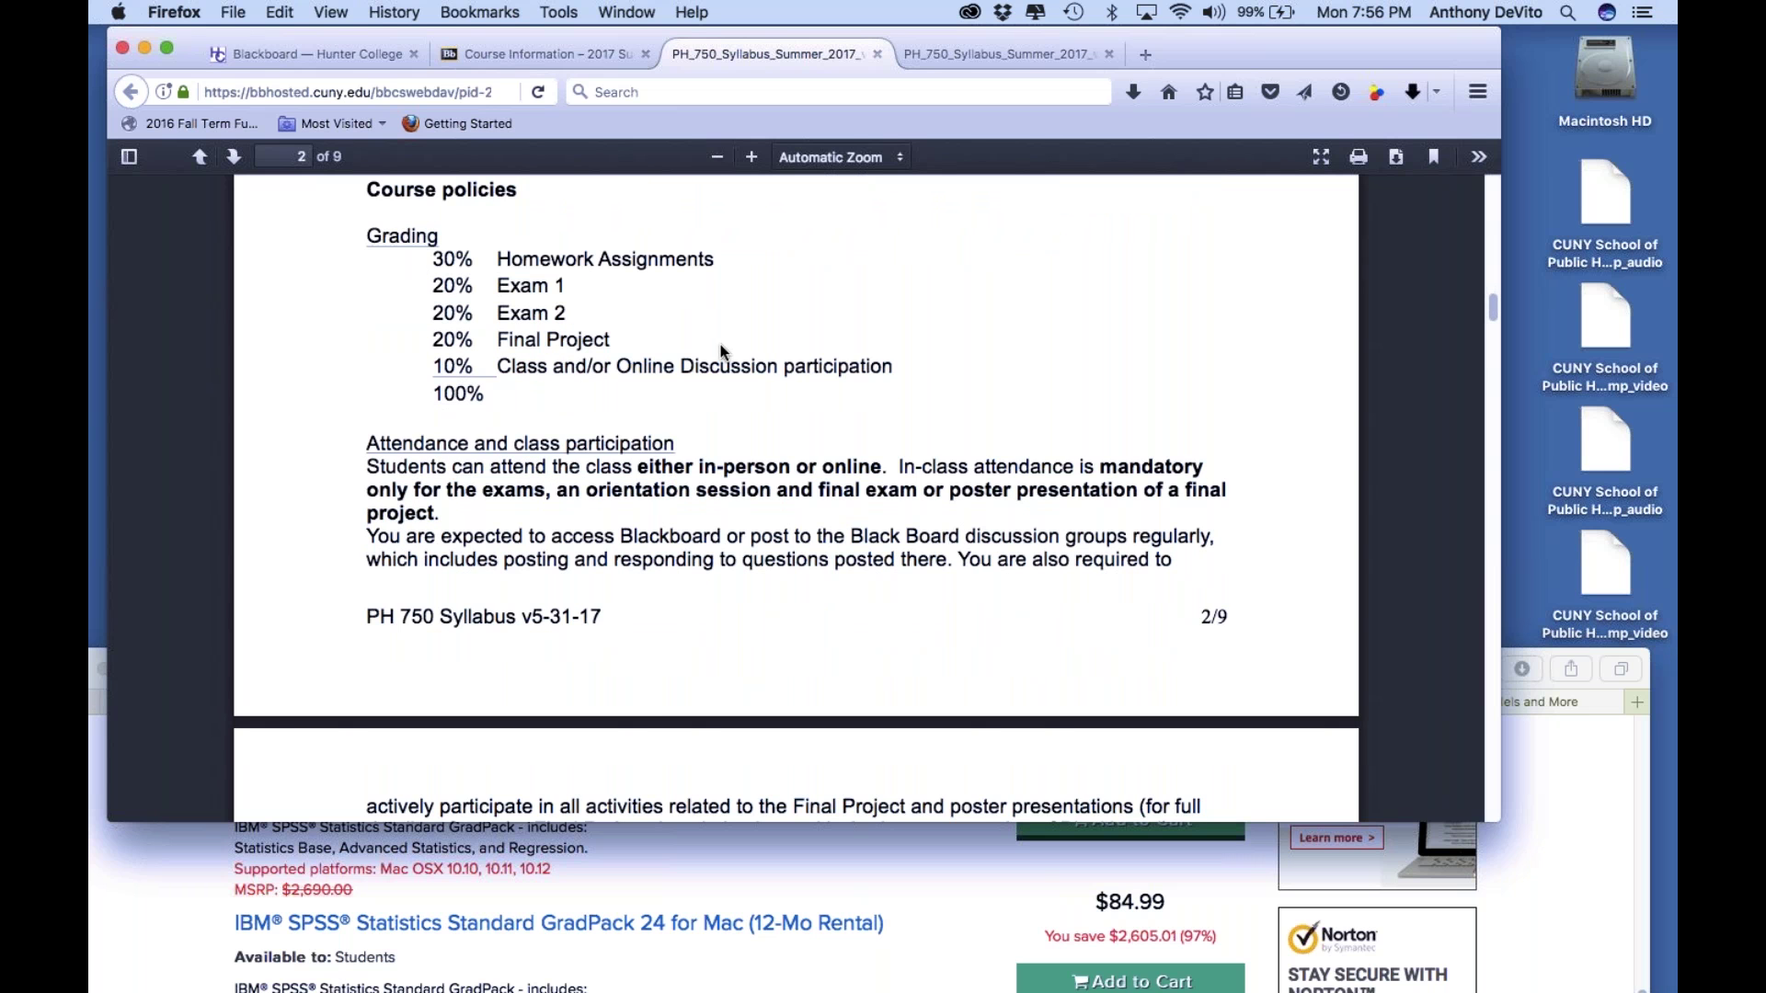
pyautogui.scroll(-5, 720, 344)
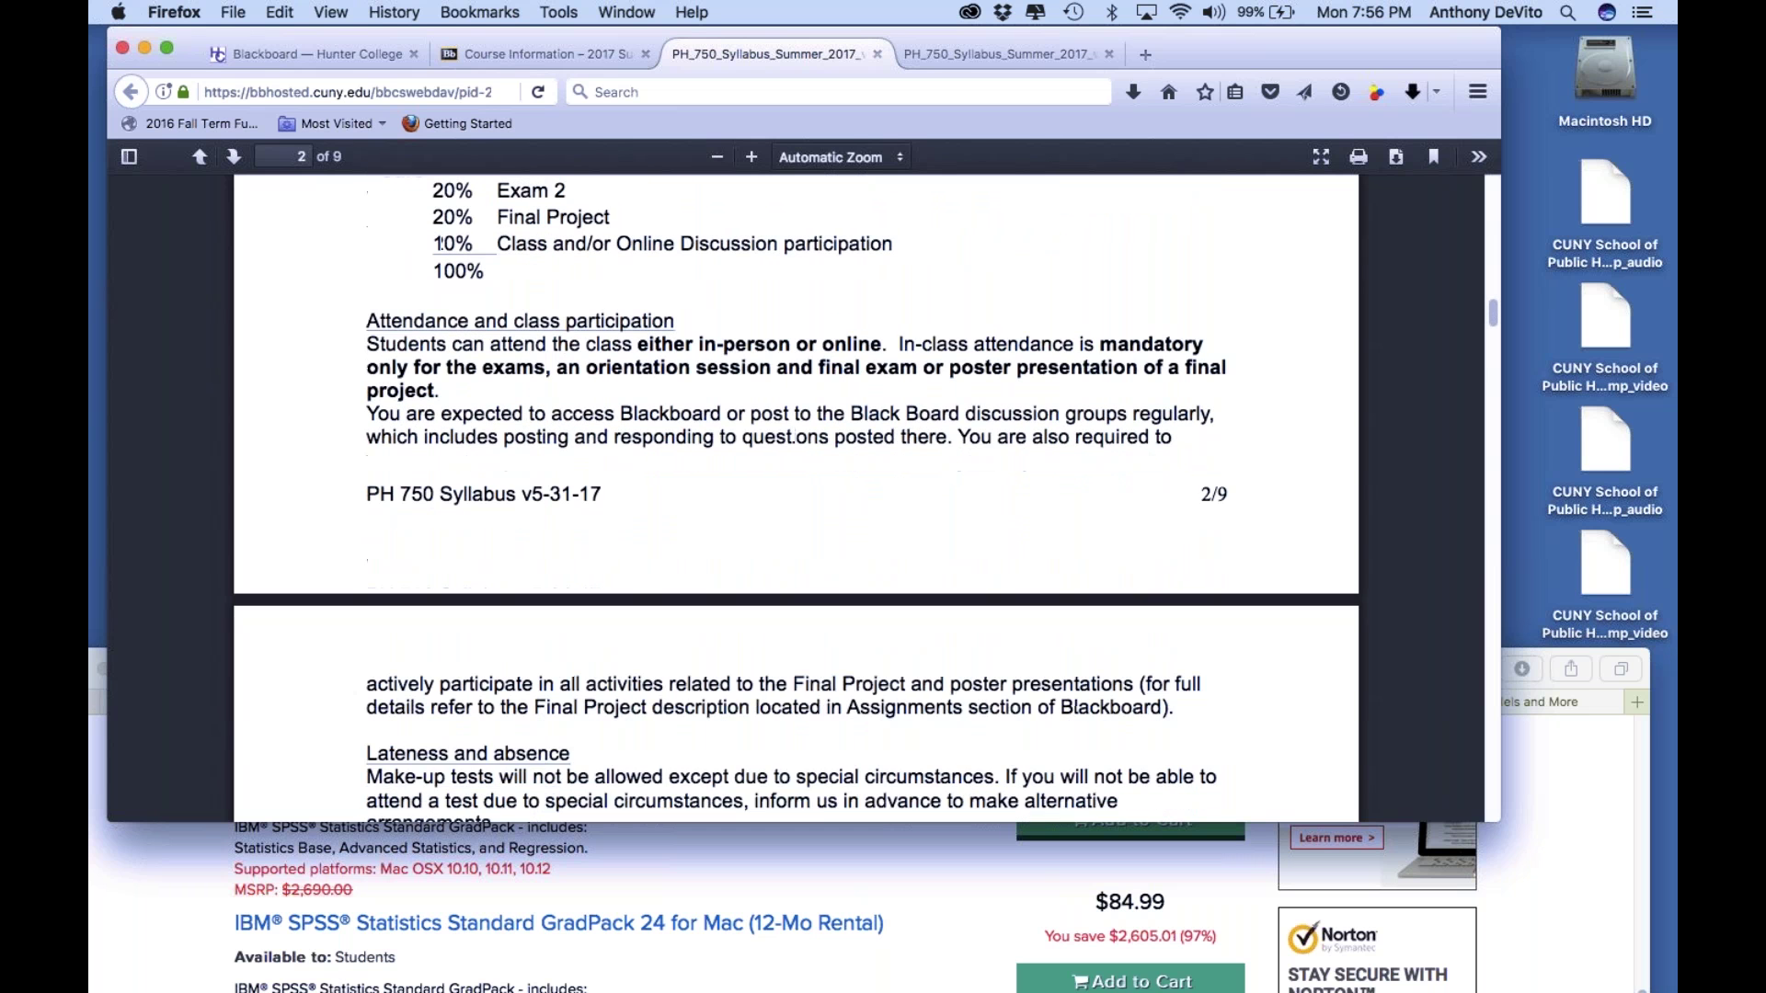
pyautogui.scroll(-10, 795, 498)
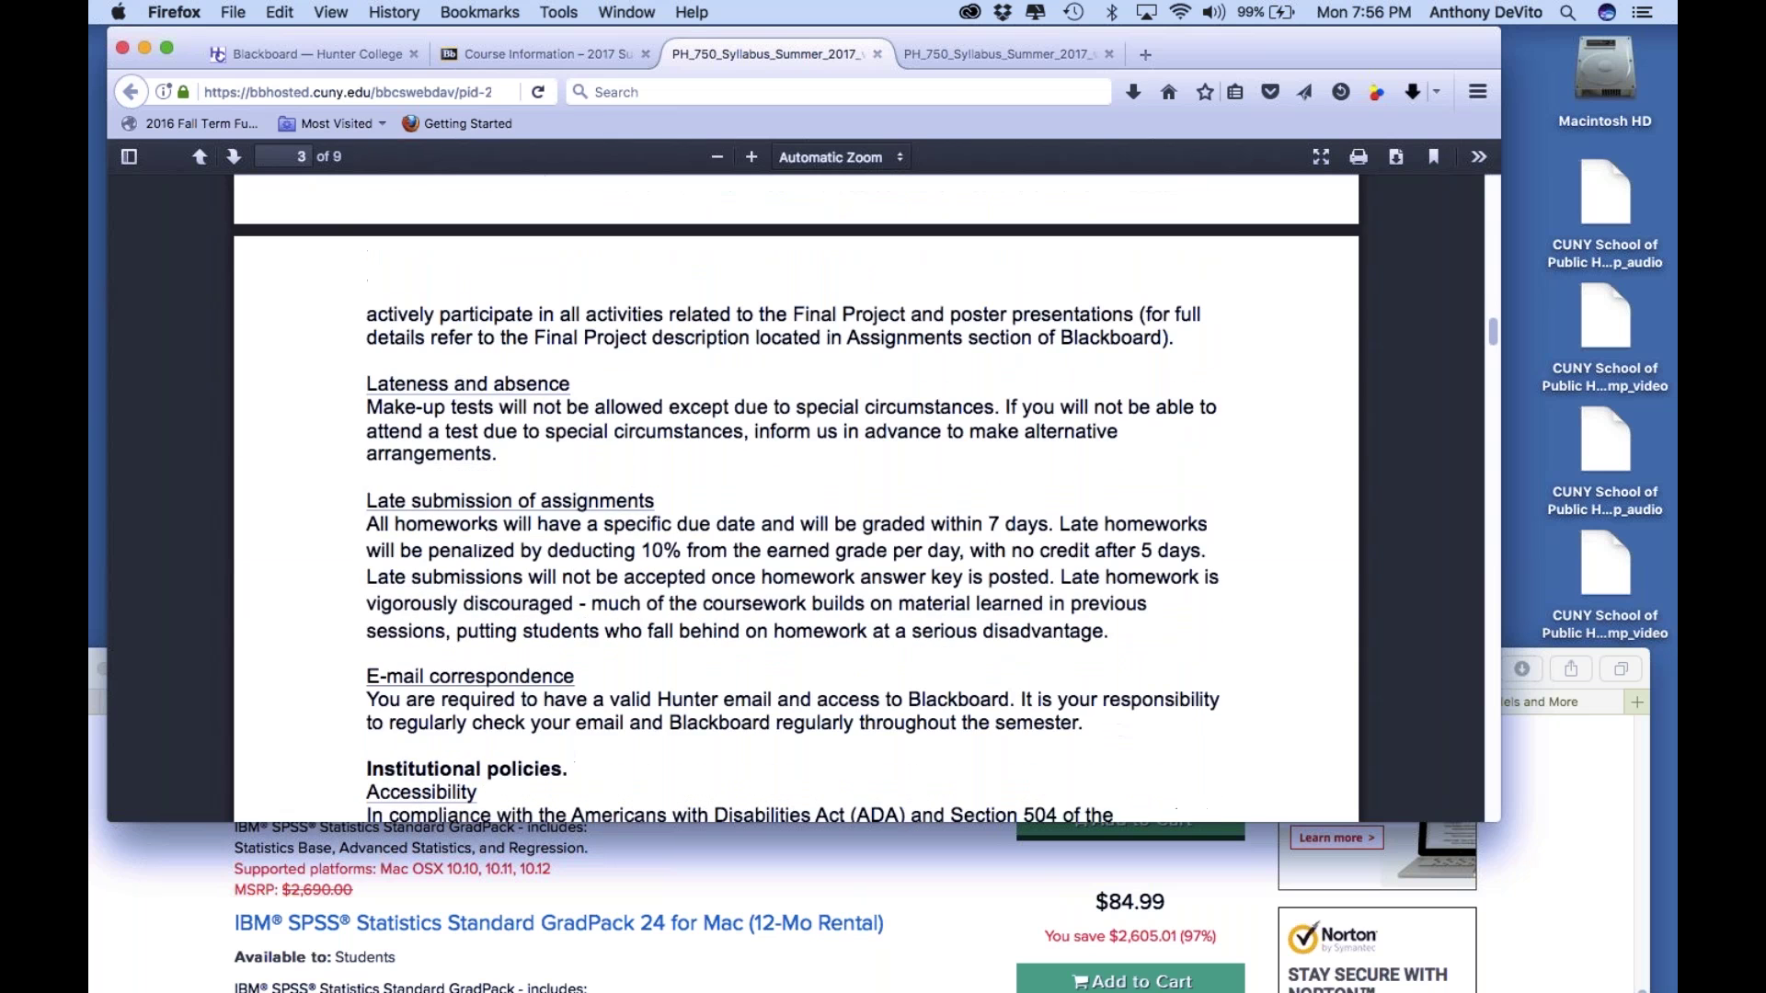
pyautogui.scroll(-12, 795, 497)
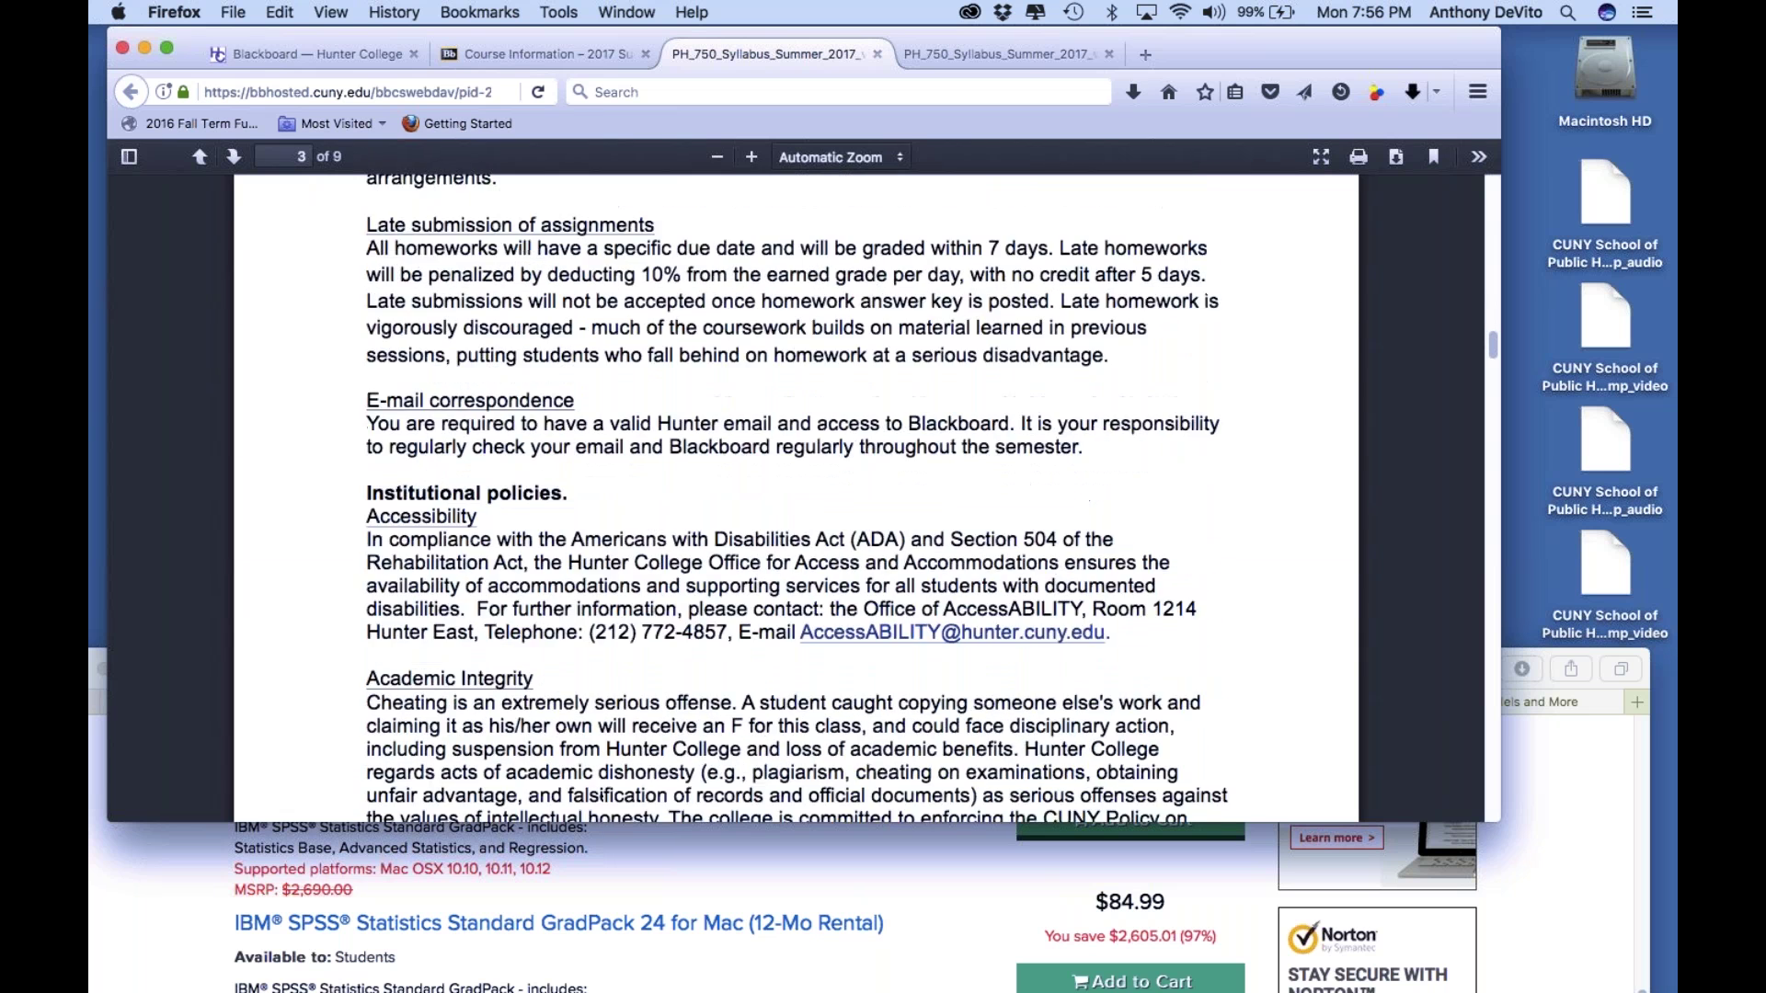
pyautogui.scroll(-3, 796, 498)
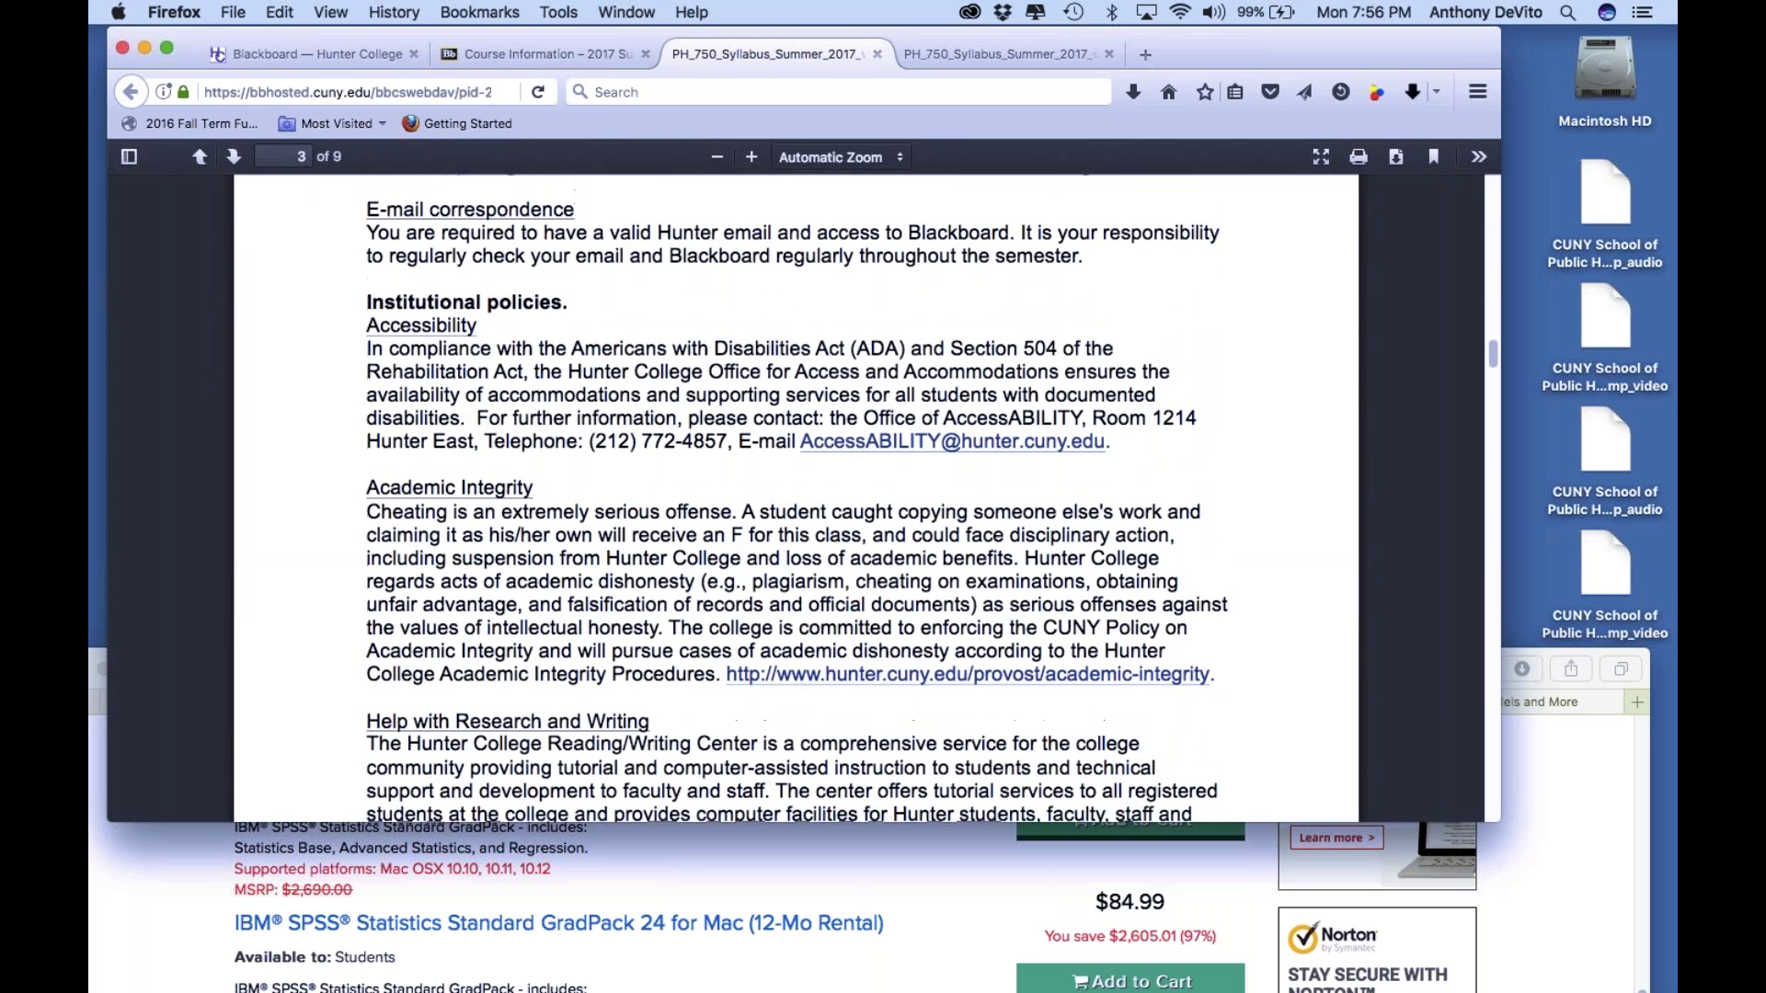
pyautogui.scroll(-5, 584, 519)
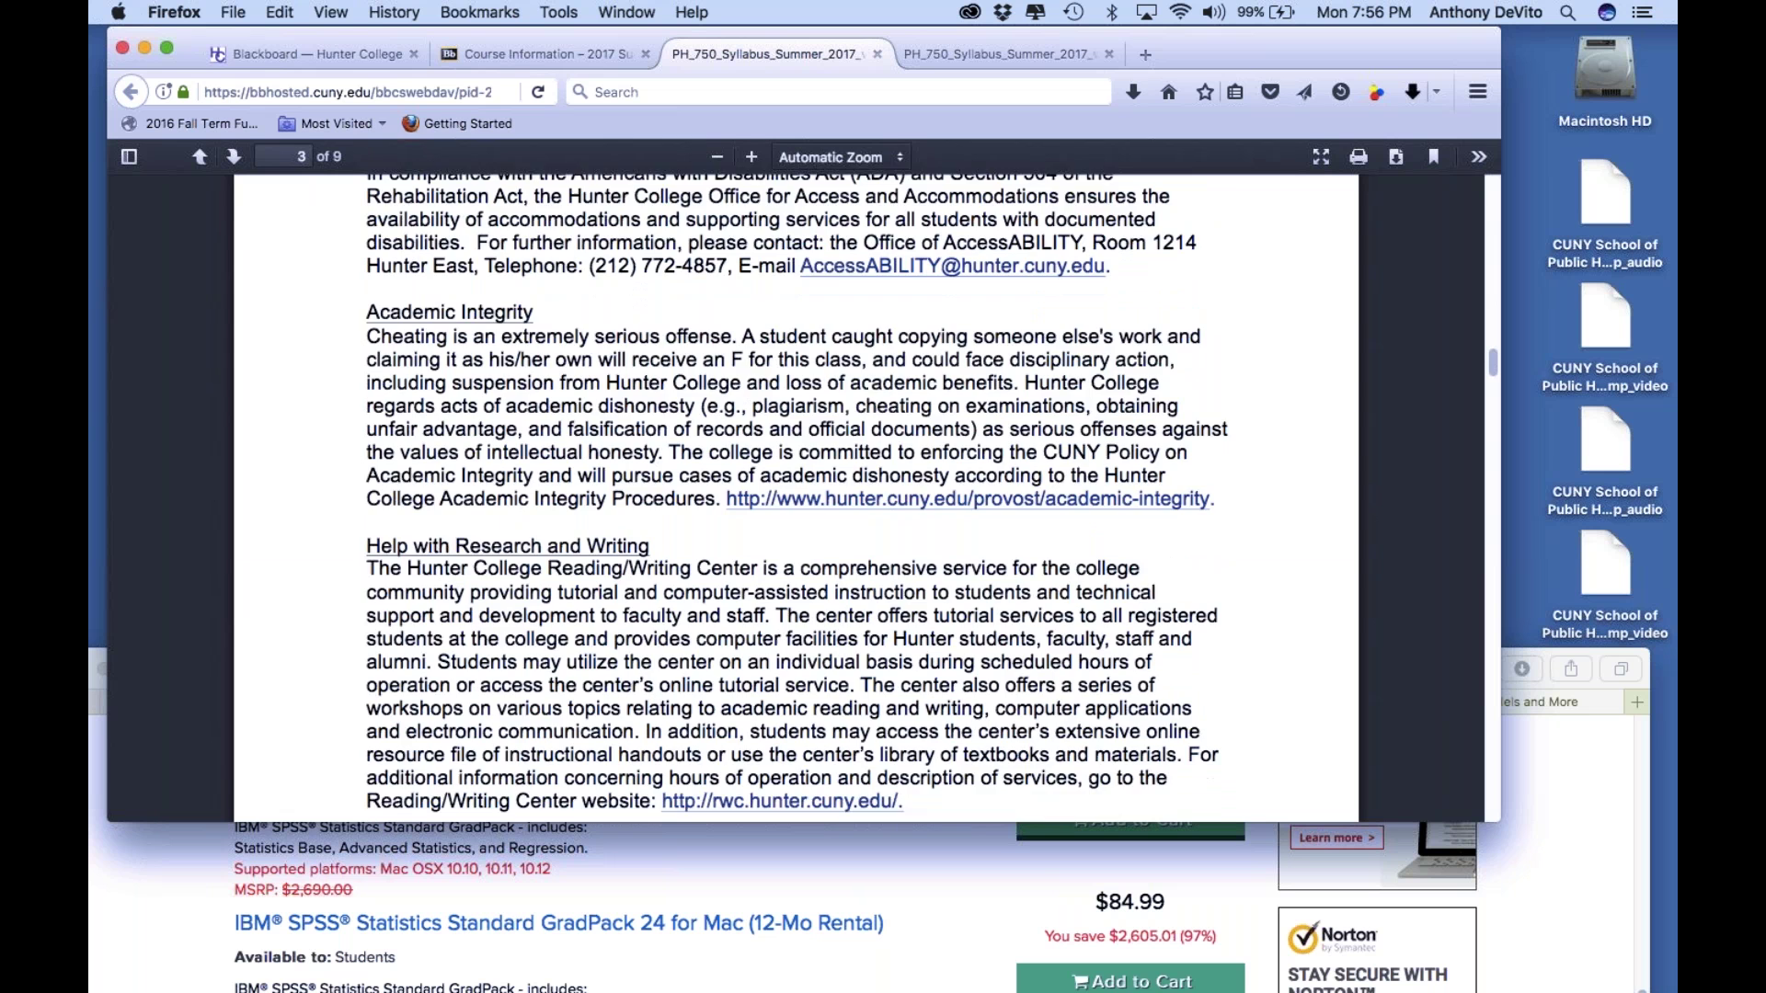
pyautogui.scroll(-4, 585, 520)
pyautogui.scroll(7, 584, 520)
pyautogui.scroll(-2, 565, 425)
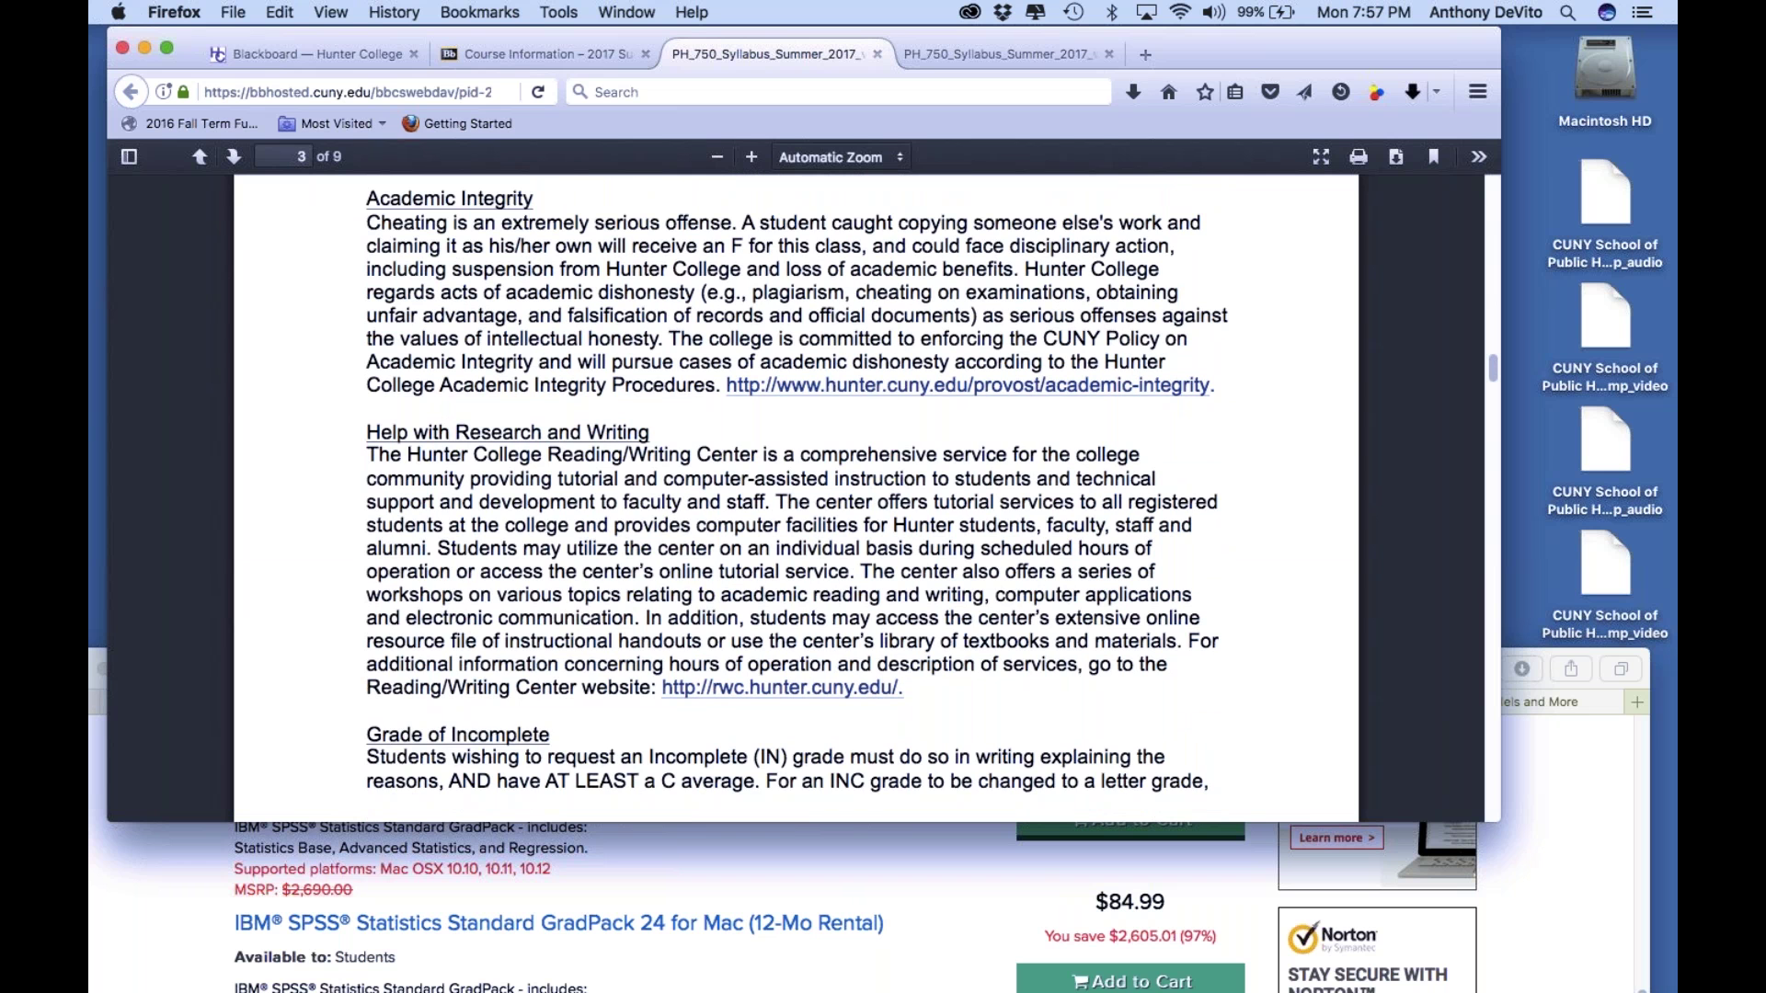
pyautogui.scroll(-7, 795, 497)
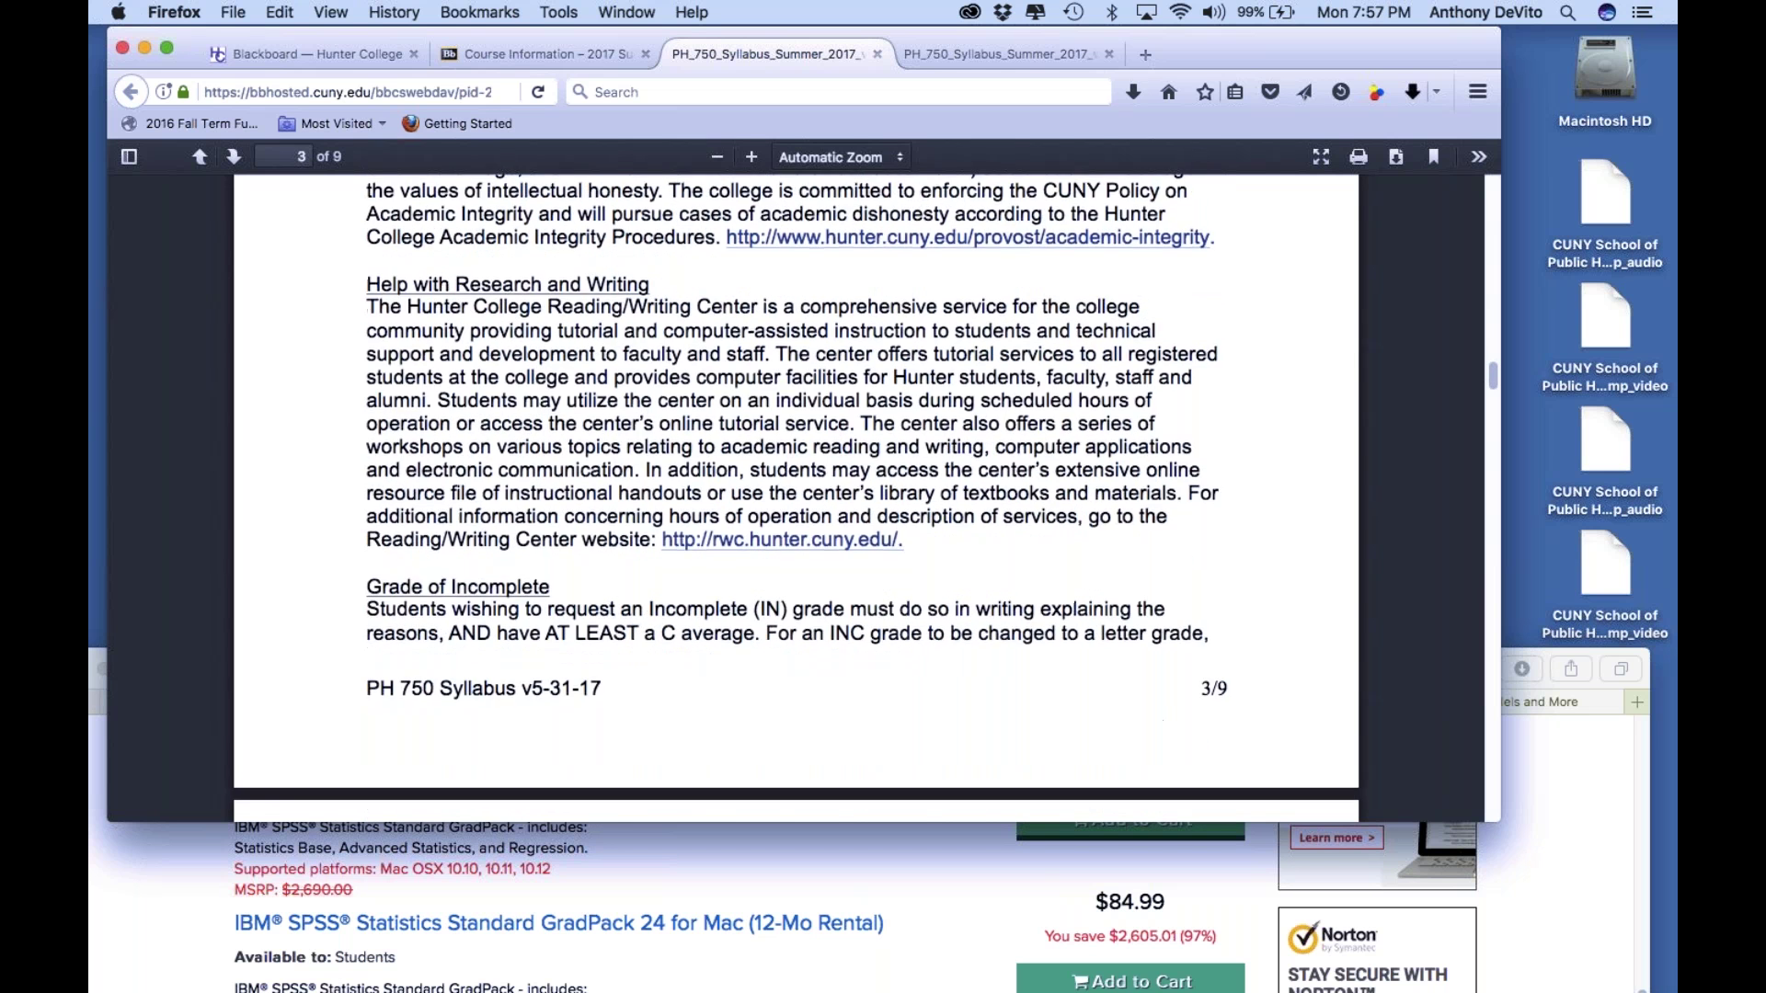
# Examine the syllabus rules on the Grade of Incomplete, Unofficial Withdrawal and Grade Appeals across pages 3 and 4
pyautogui.scroll(-10, 795, 502)
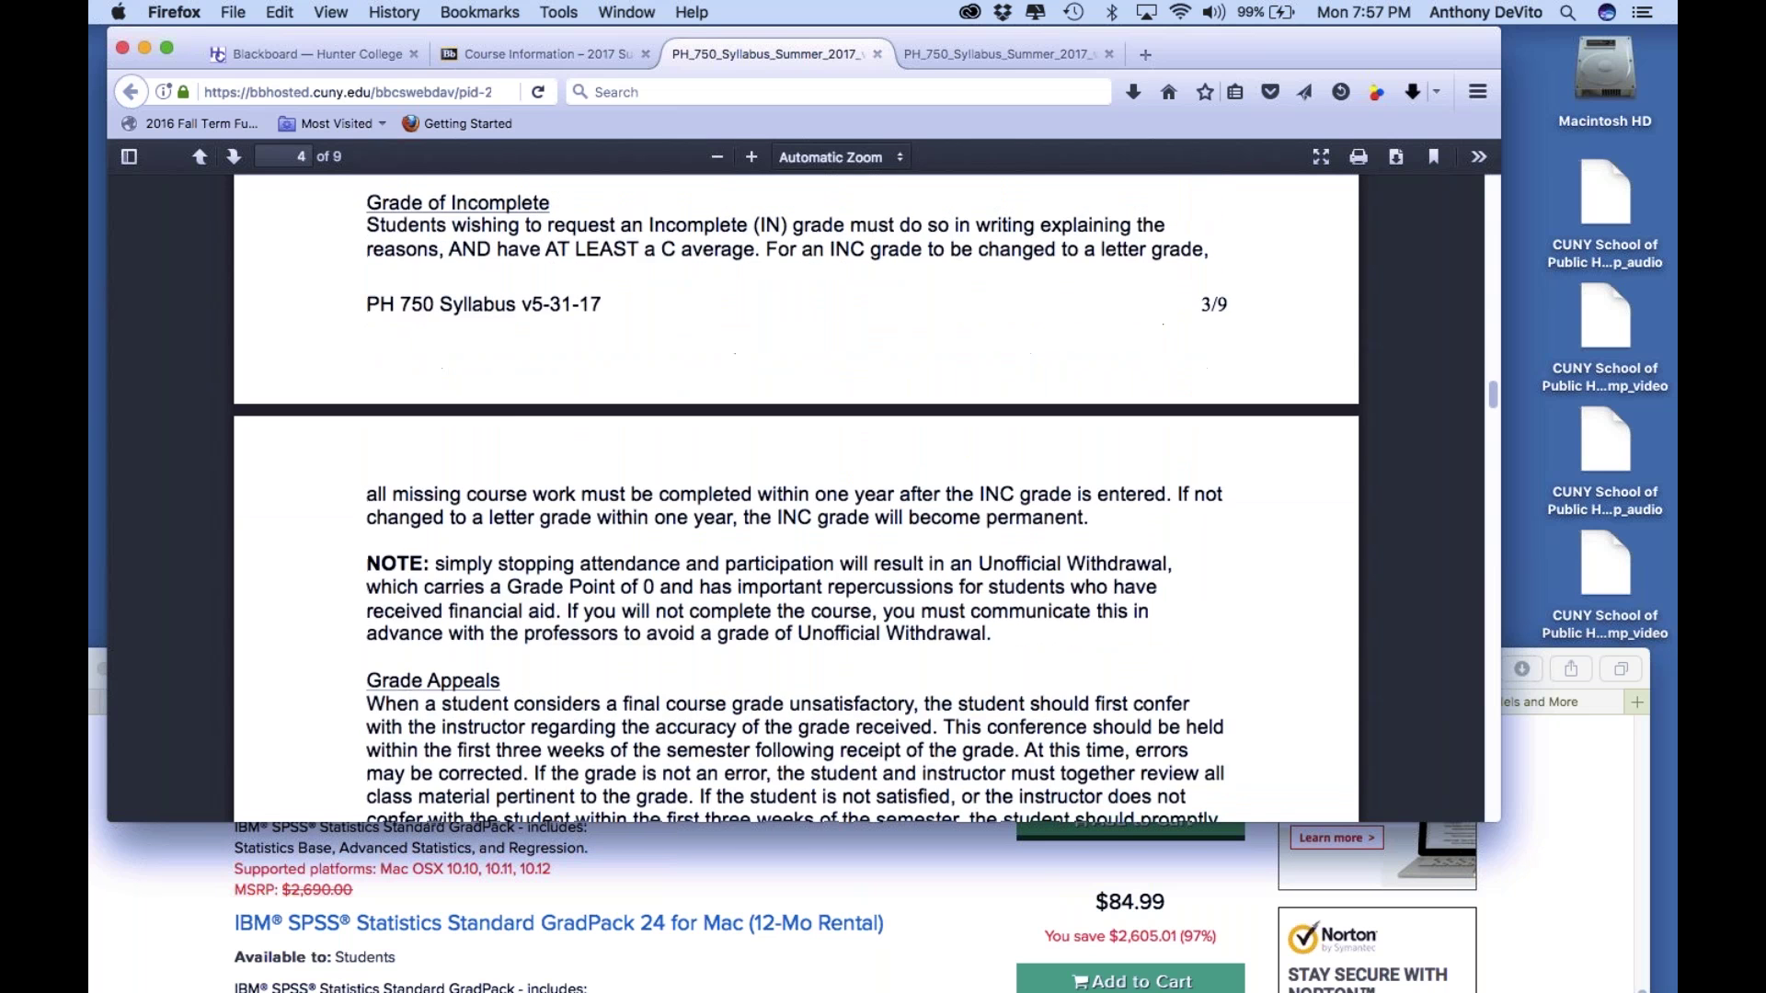
pyautogui.scroll(3, 796, 499)
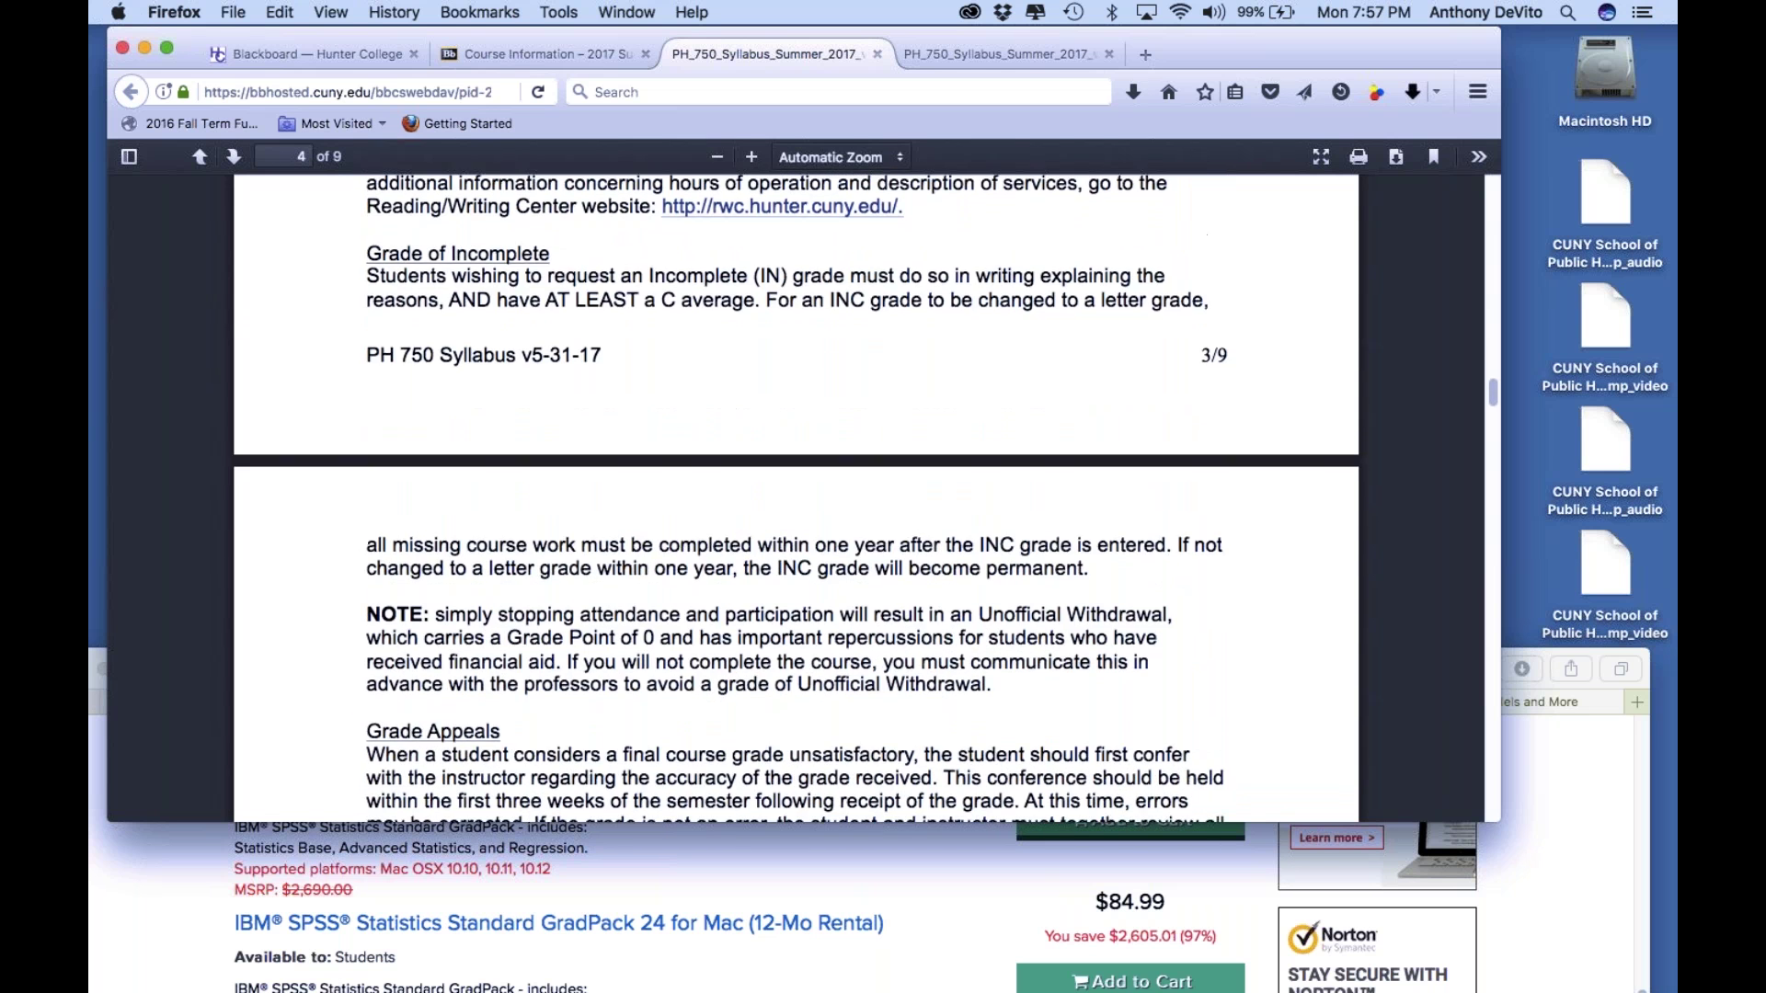
pyautogui.scroll(-1, 796, 496)
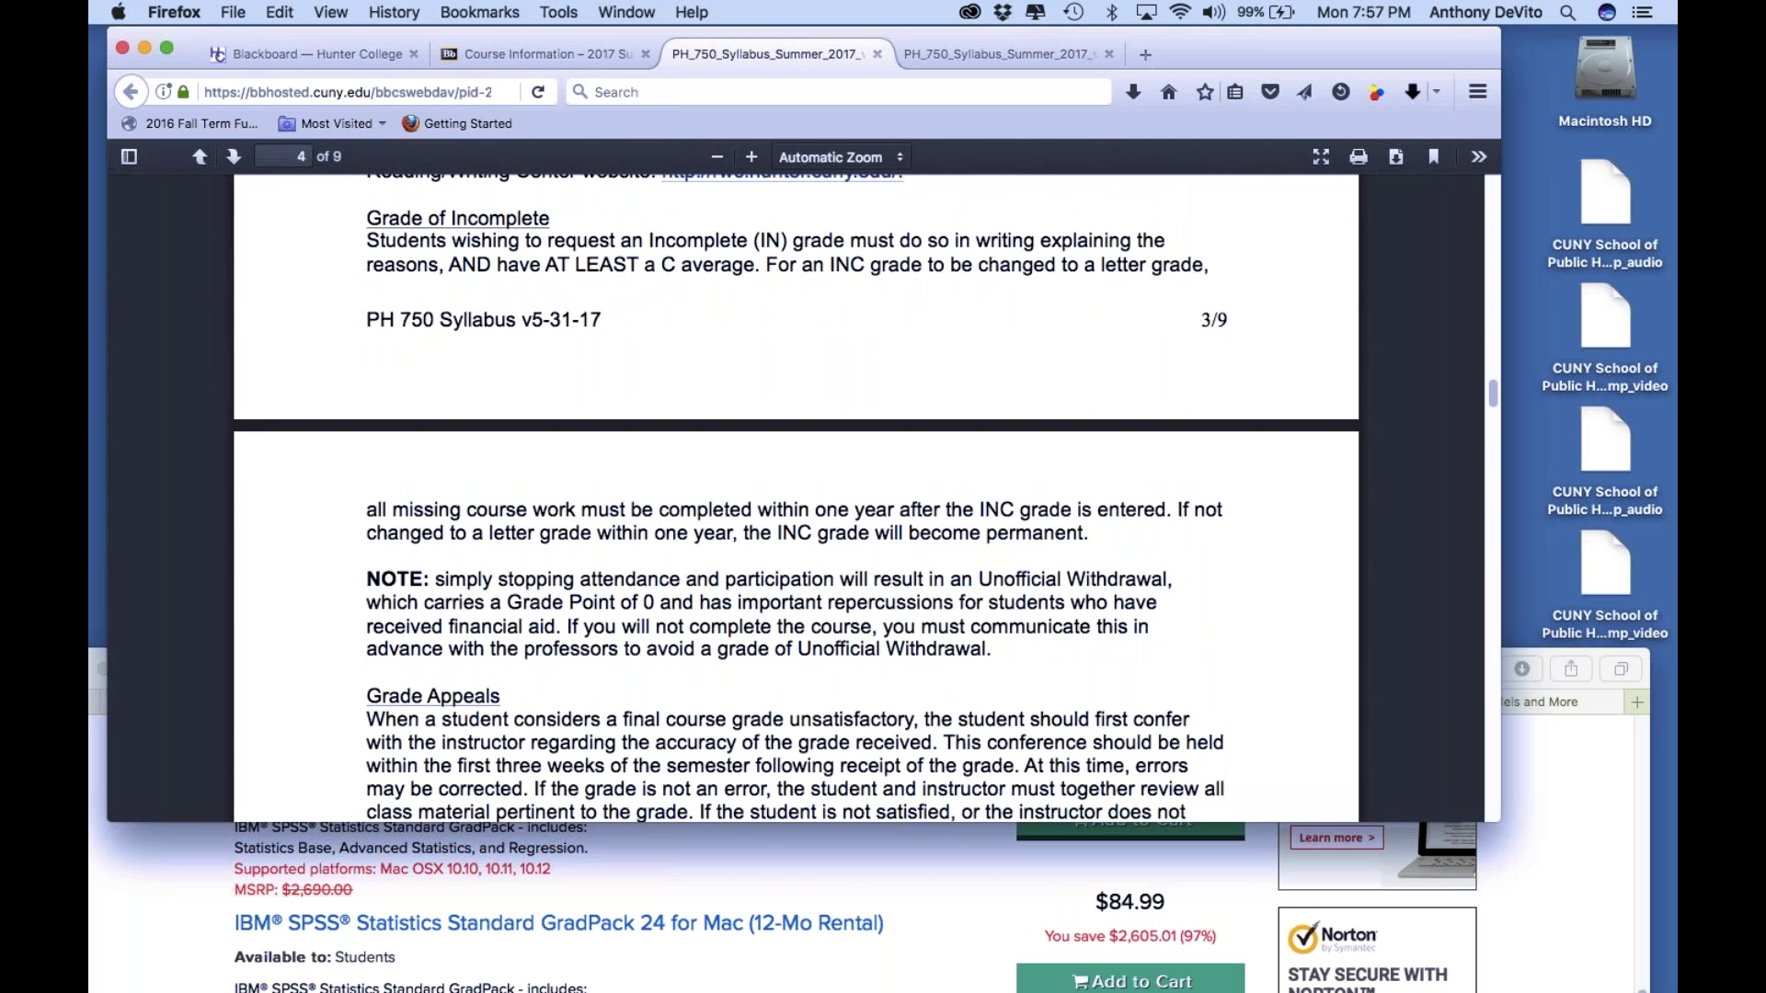
pyautogui.scroll(-1, 795, 497)
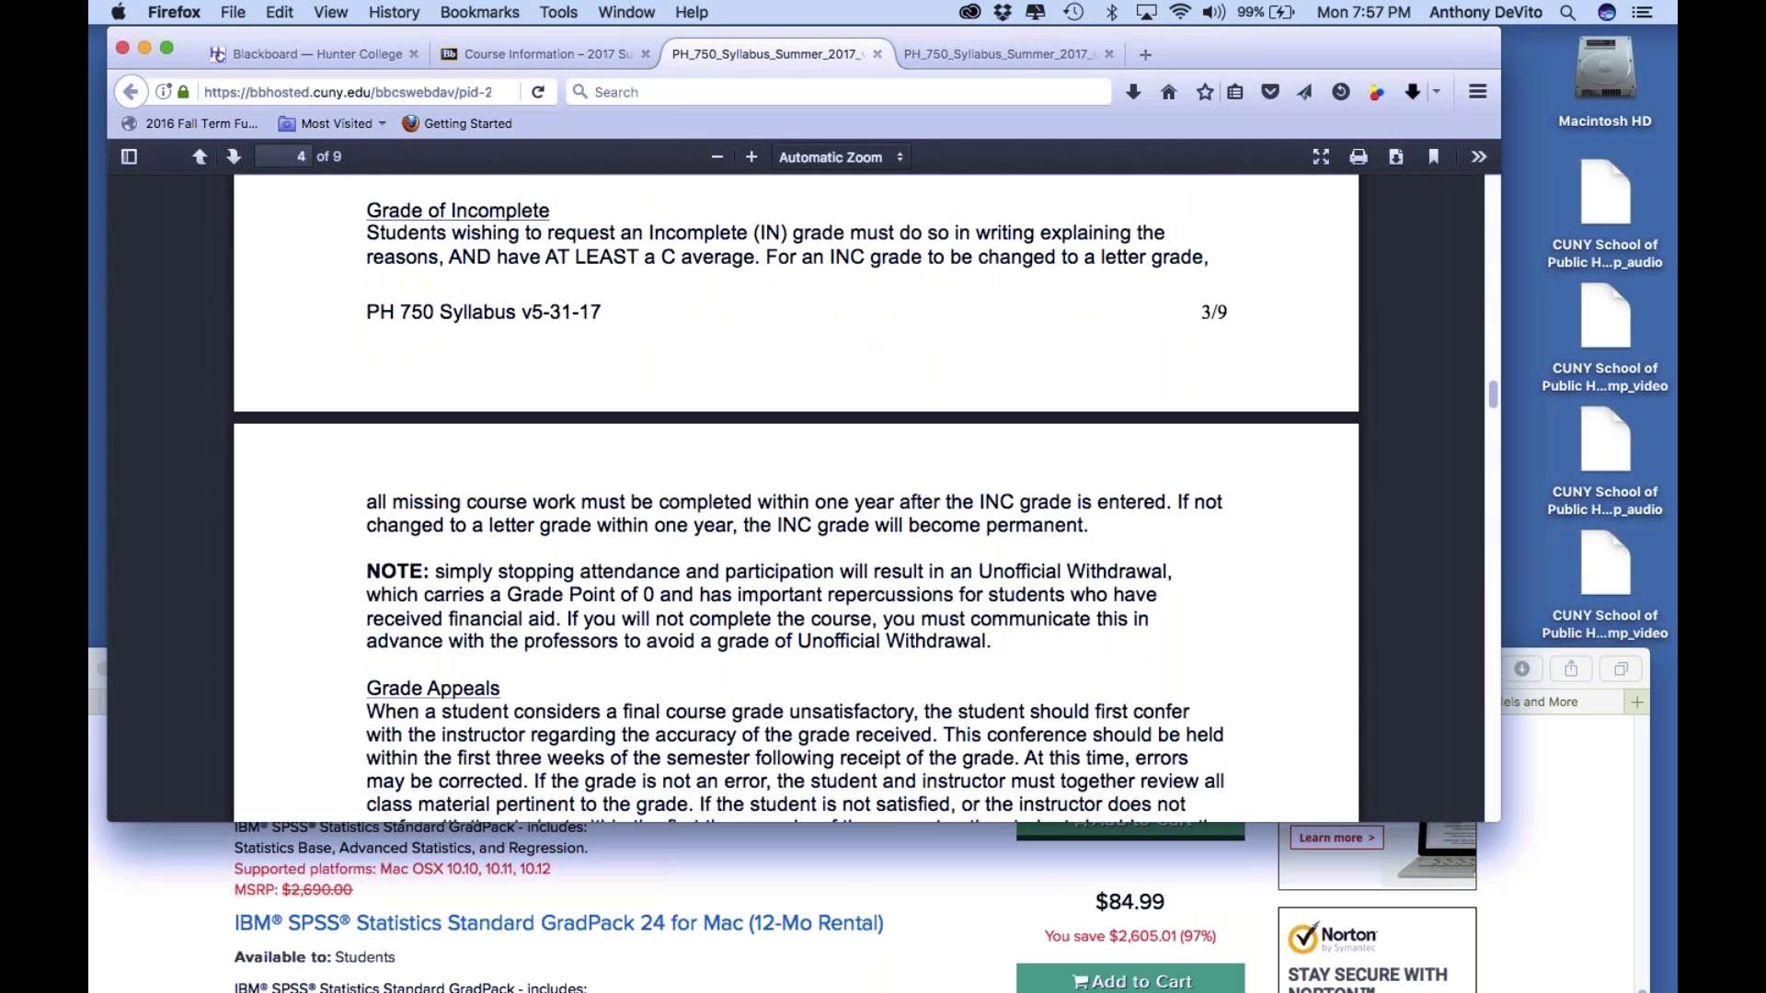
pyautogui.scroll(-1, 795, 497)
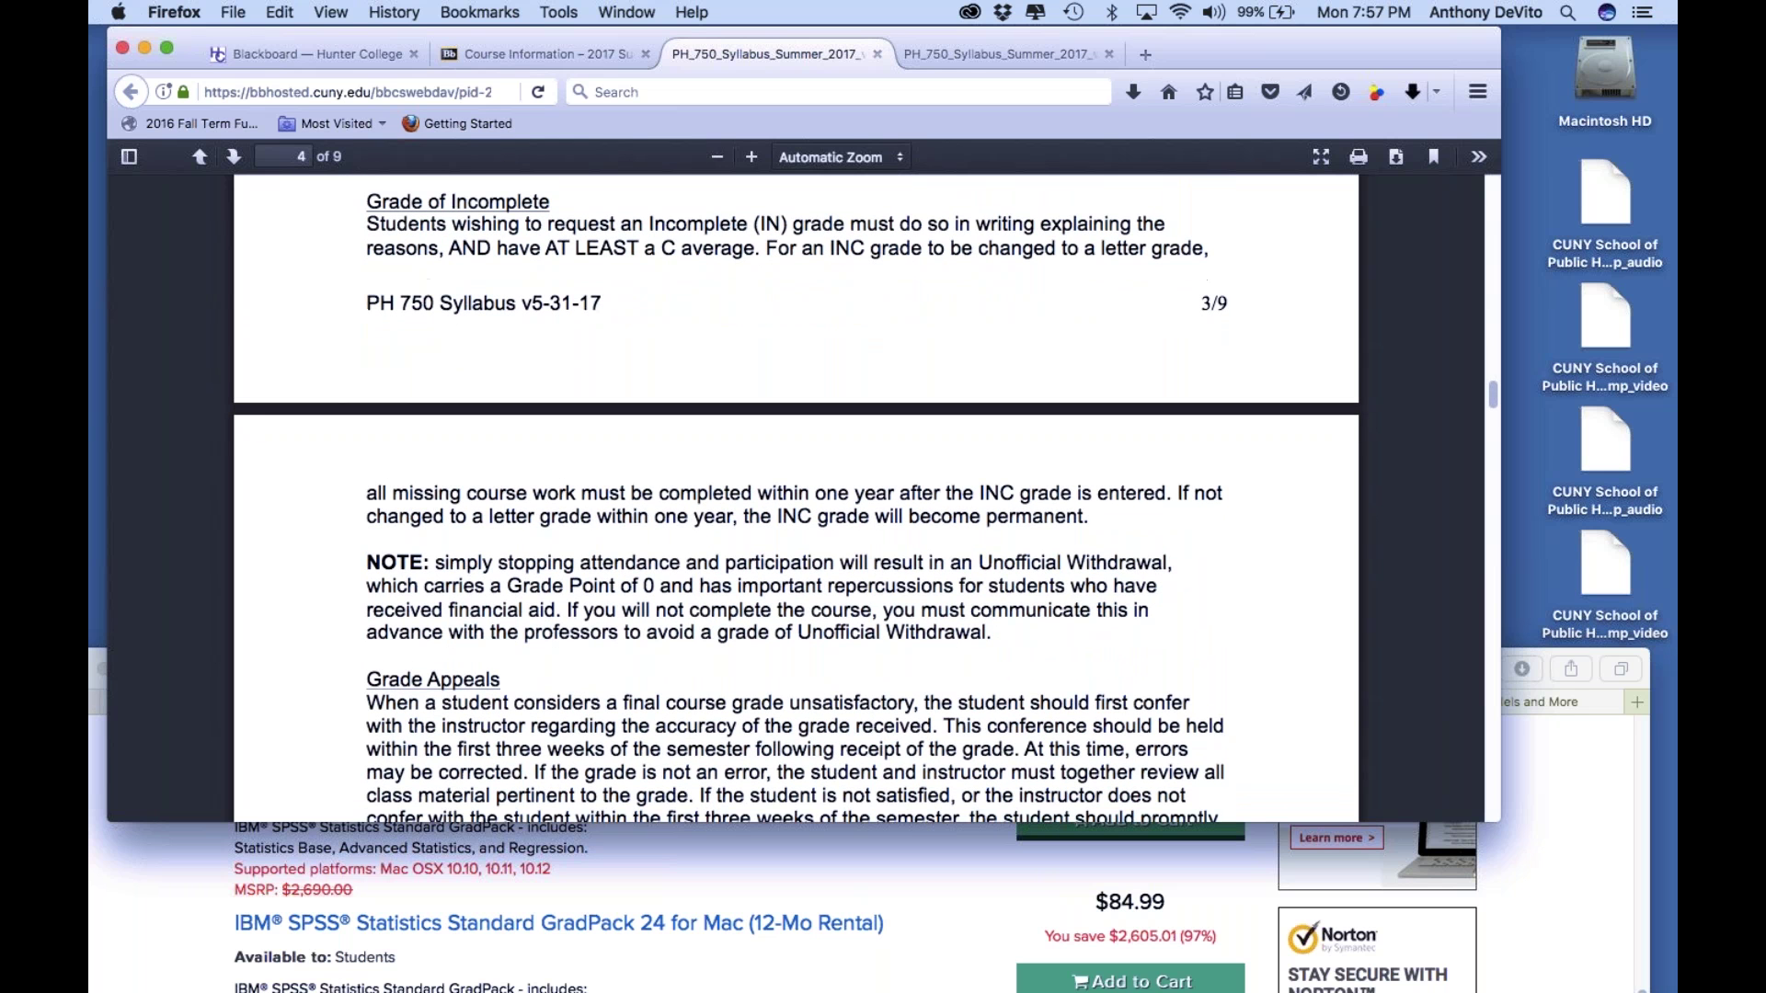
pyautogui.scroll(2, 796, 499)
pyautogui.scroll(-5, 796, 499)
pyautogui.scroll(-12, 795, 500)
pyautogui.scroll(-5, 796, 499)
# Review the Important Dates table and the session schedule with its topics, suggested readings, homework assignments and exams
pyautogui.scroll(-17, 796, 500)
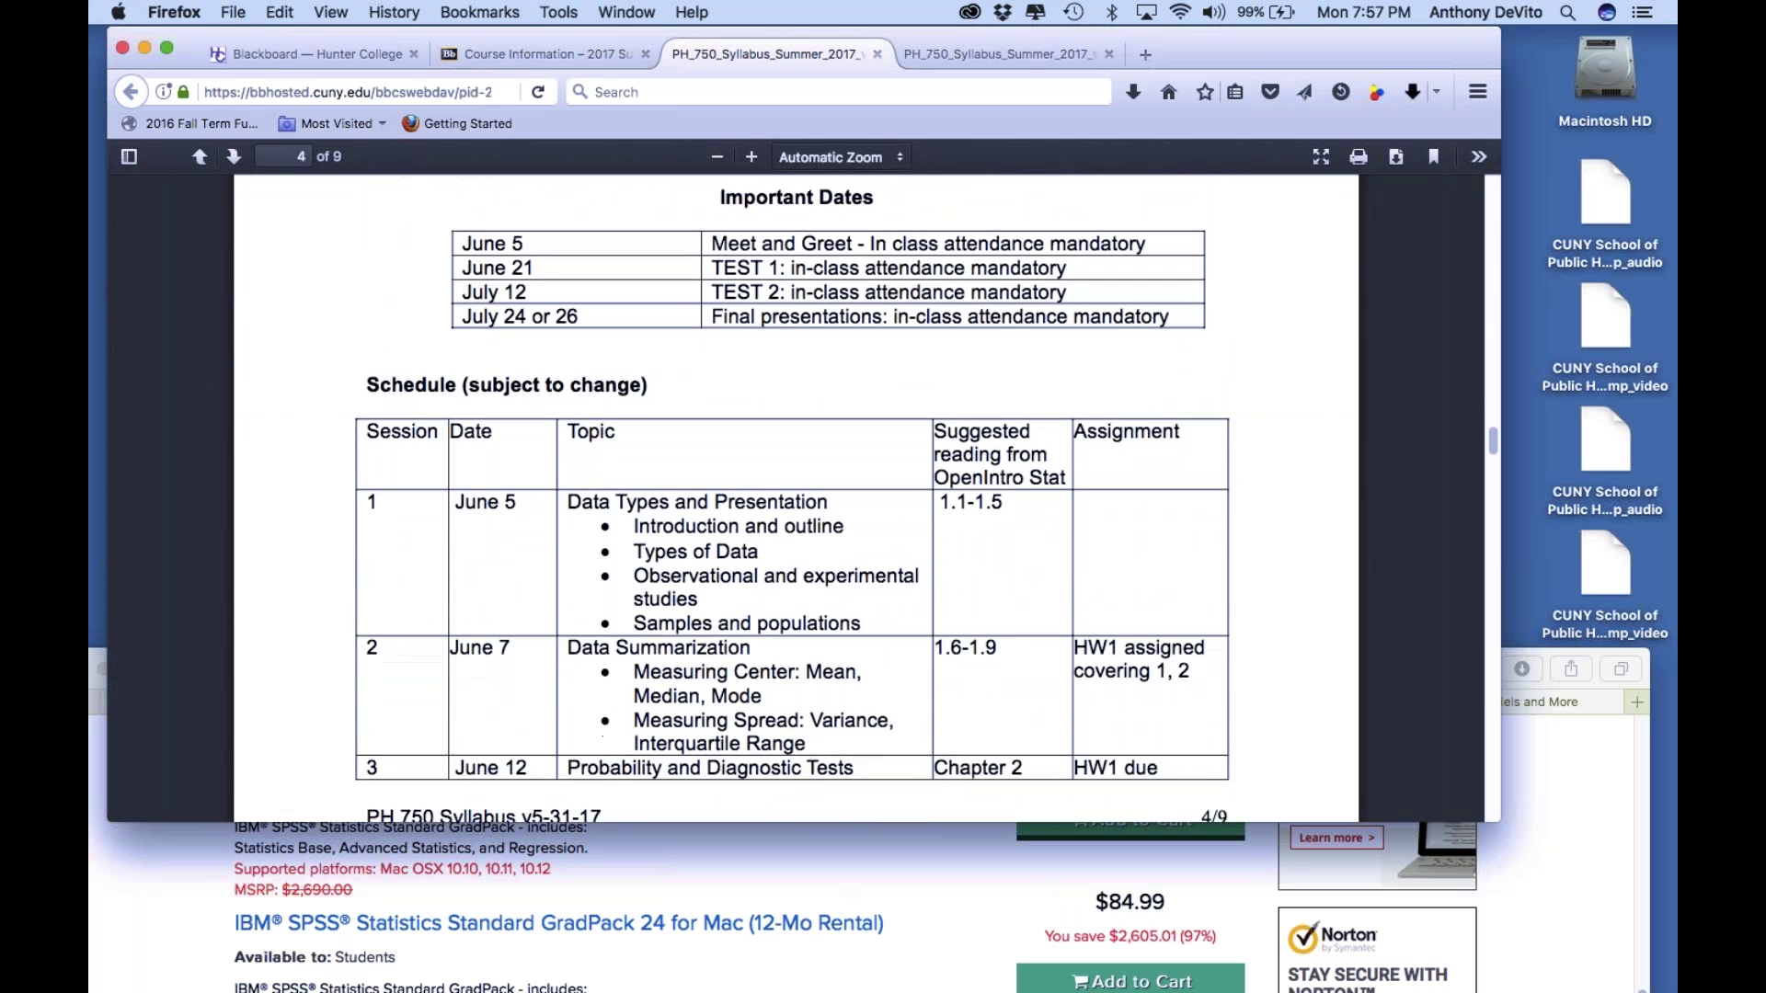
pyautogui.scroll(-13, 796, 499)
pyautogui.scroll(-20, 796, 499)
pyautogui.scroll(-15, 795, 499)
pyautogui.scroll(15, 795, 499)
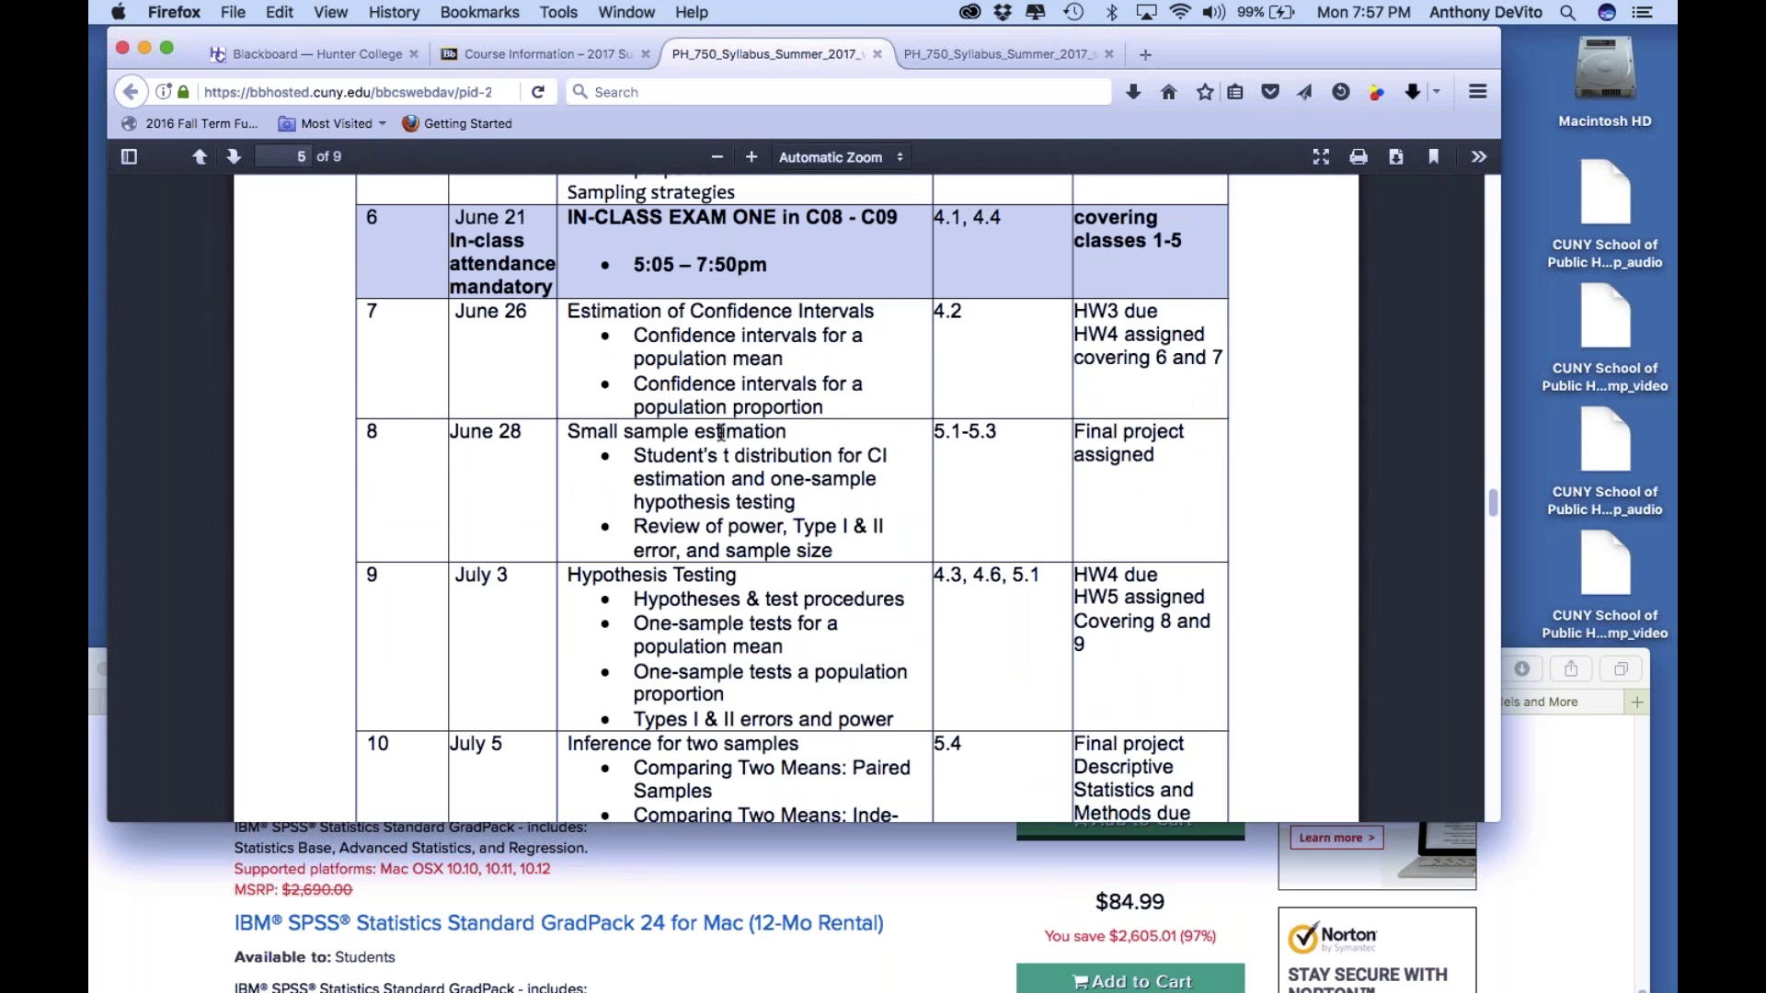
pyautogui.scroll(6, 721, 433)
pyautogui.scroll(20, 721, 433)
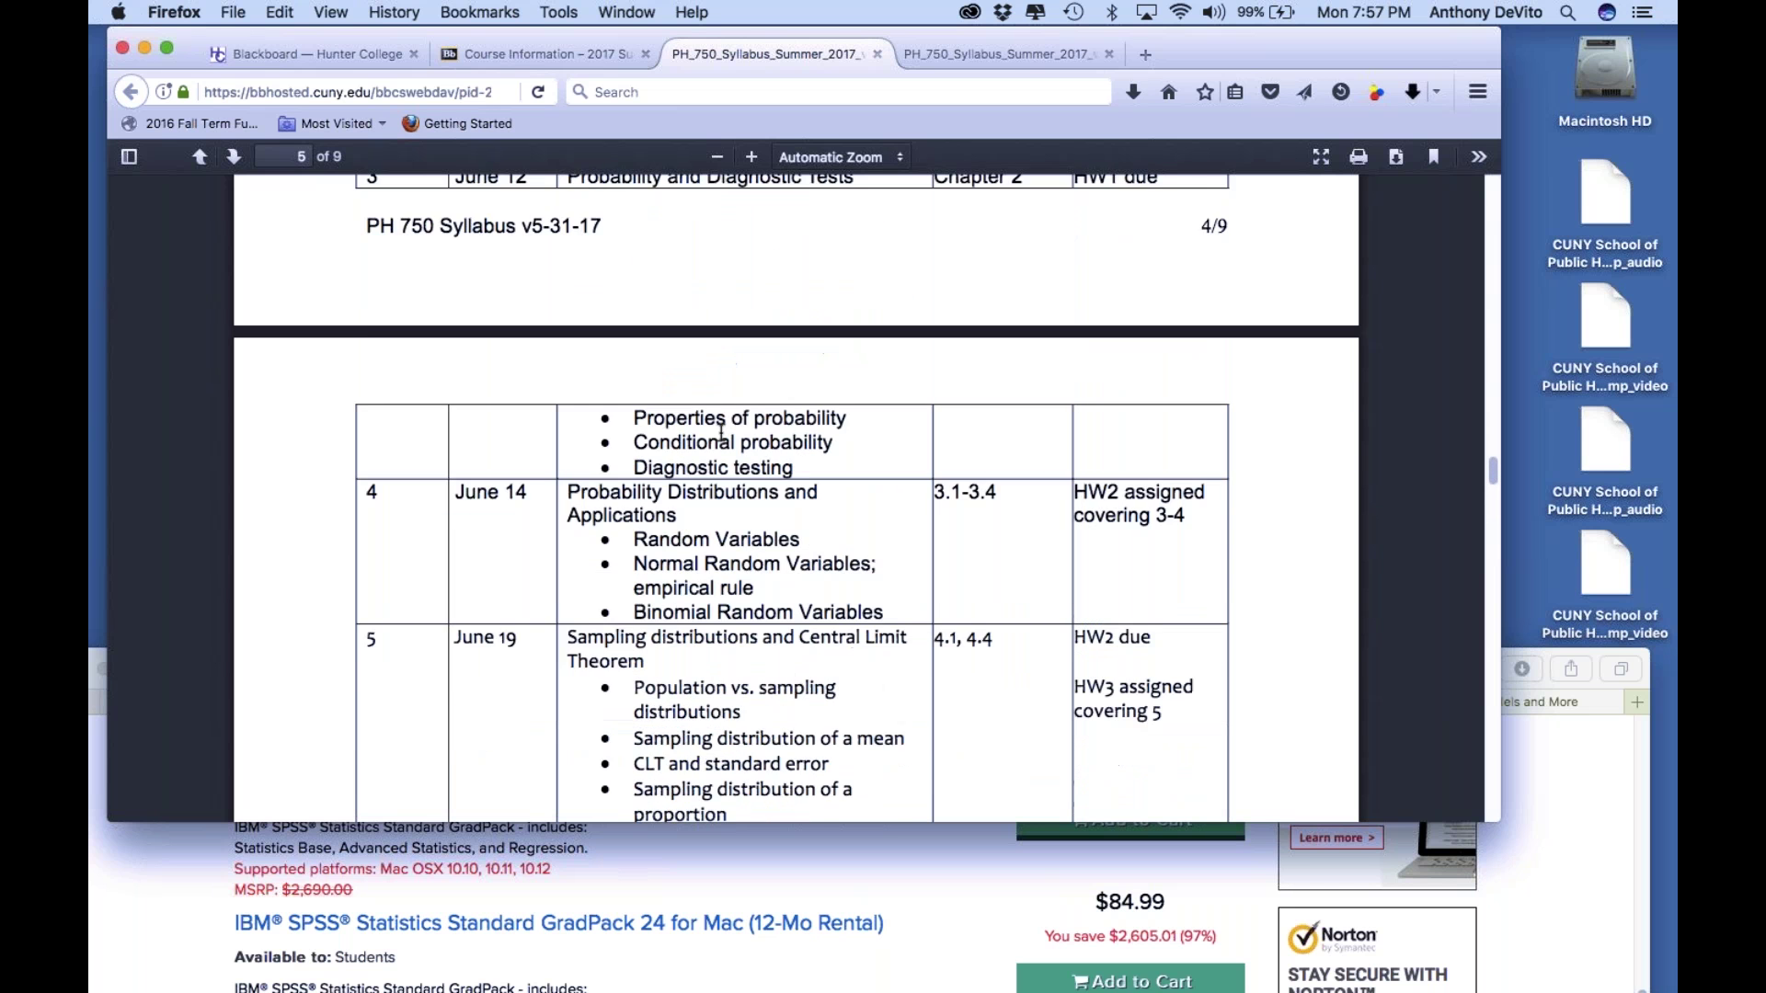
# Return to the start of the syllabus and look again at the required text, other required materials and course policies
pyautogui.scroll(20, 796, 497)
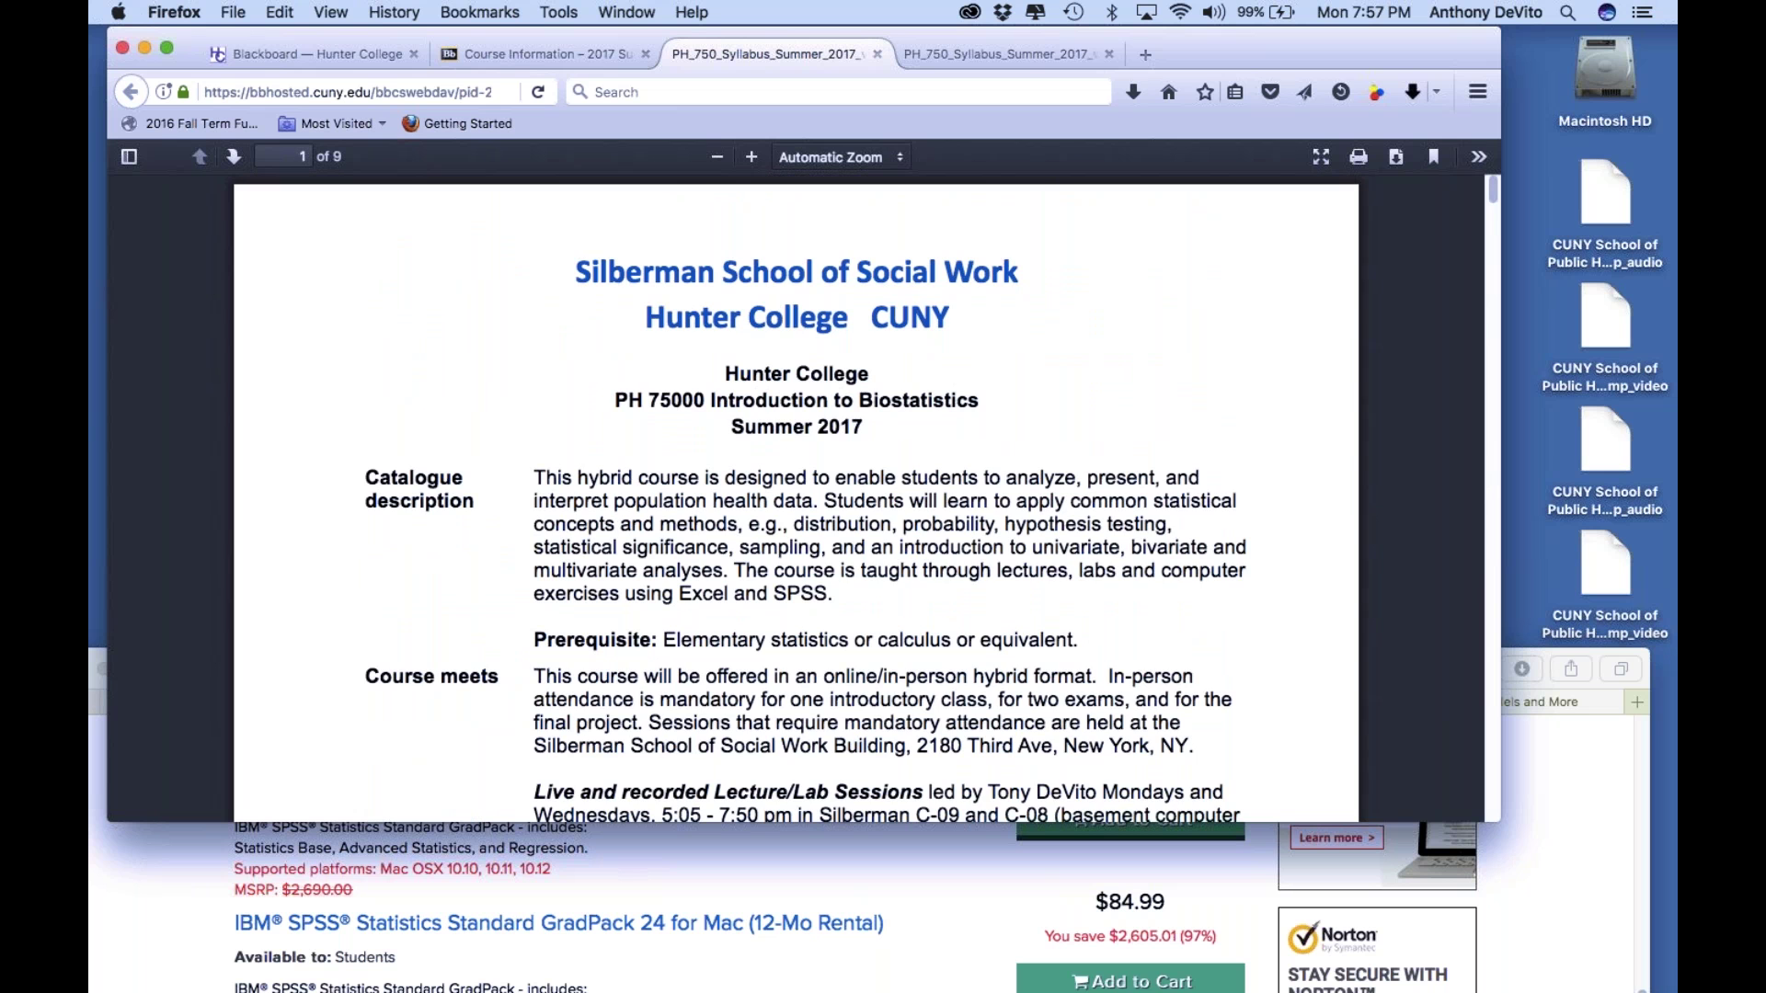
pyautogui.scroll(-20, 795, 497)
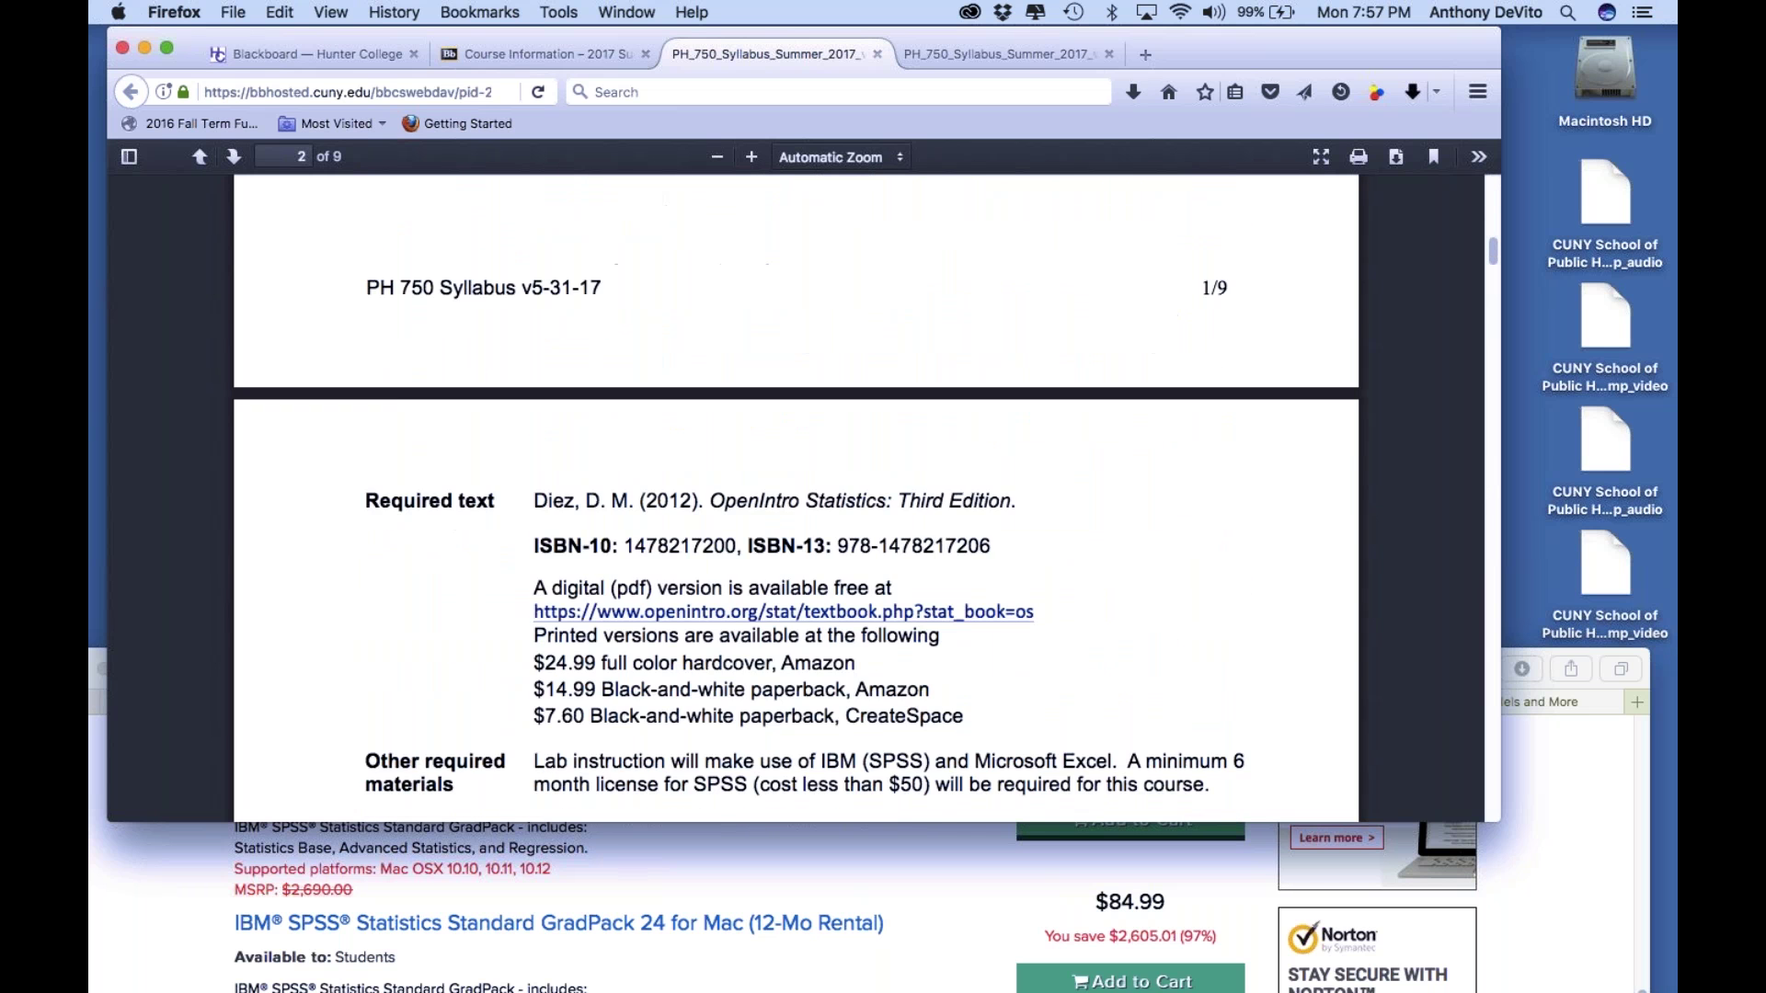
pyautogui.scroll(4, 590, 213)
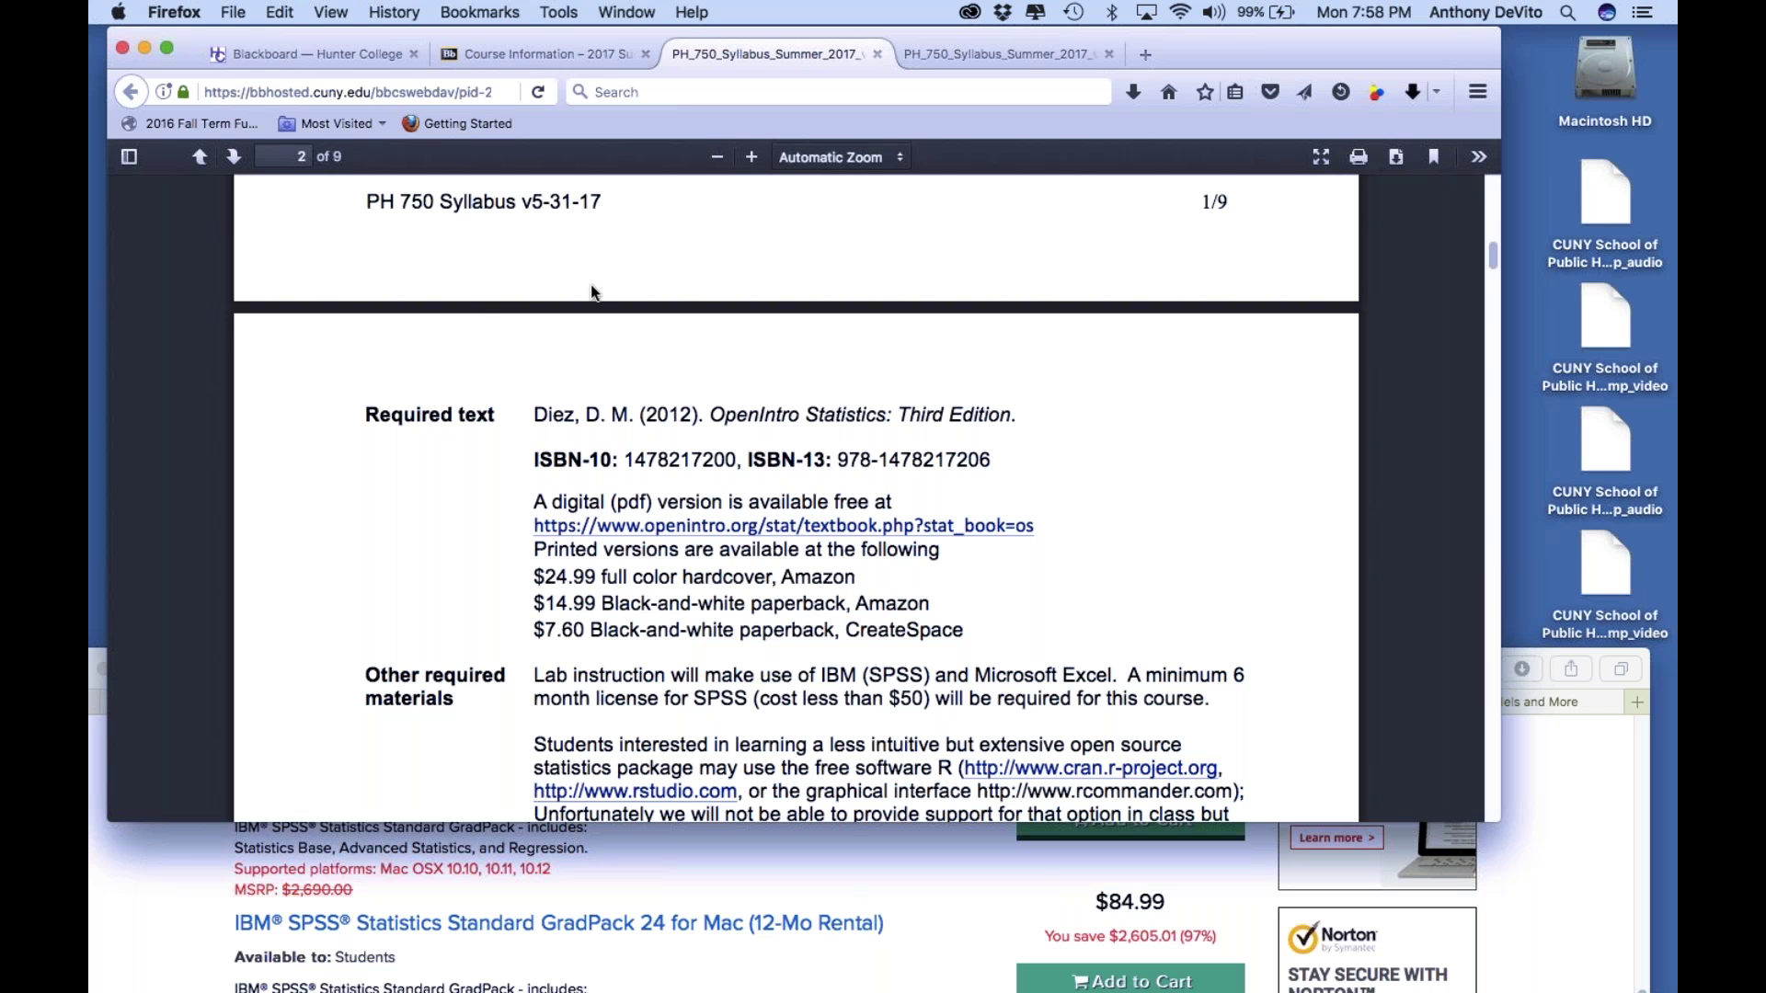
pyautogui.scroll(-3, 592, 277)
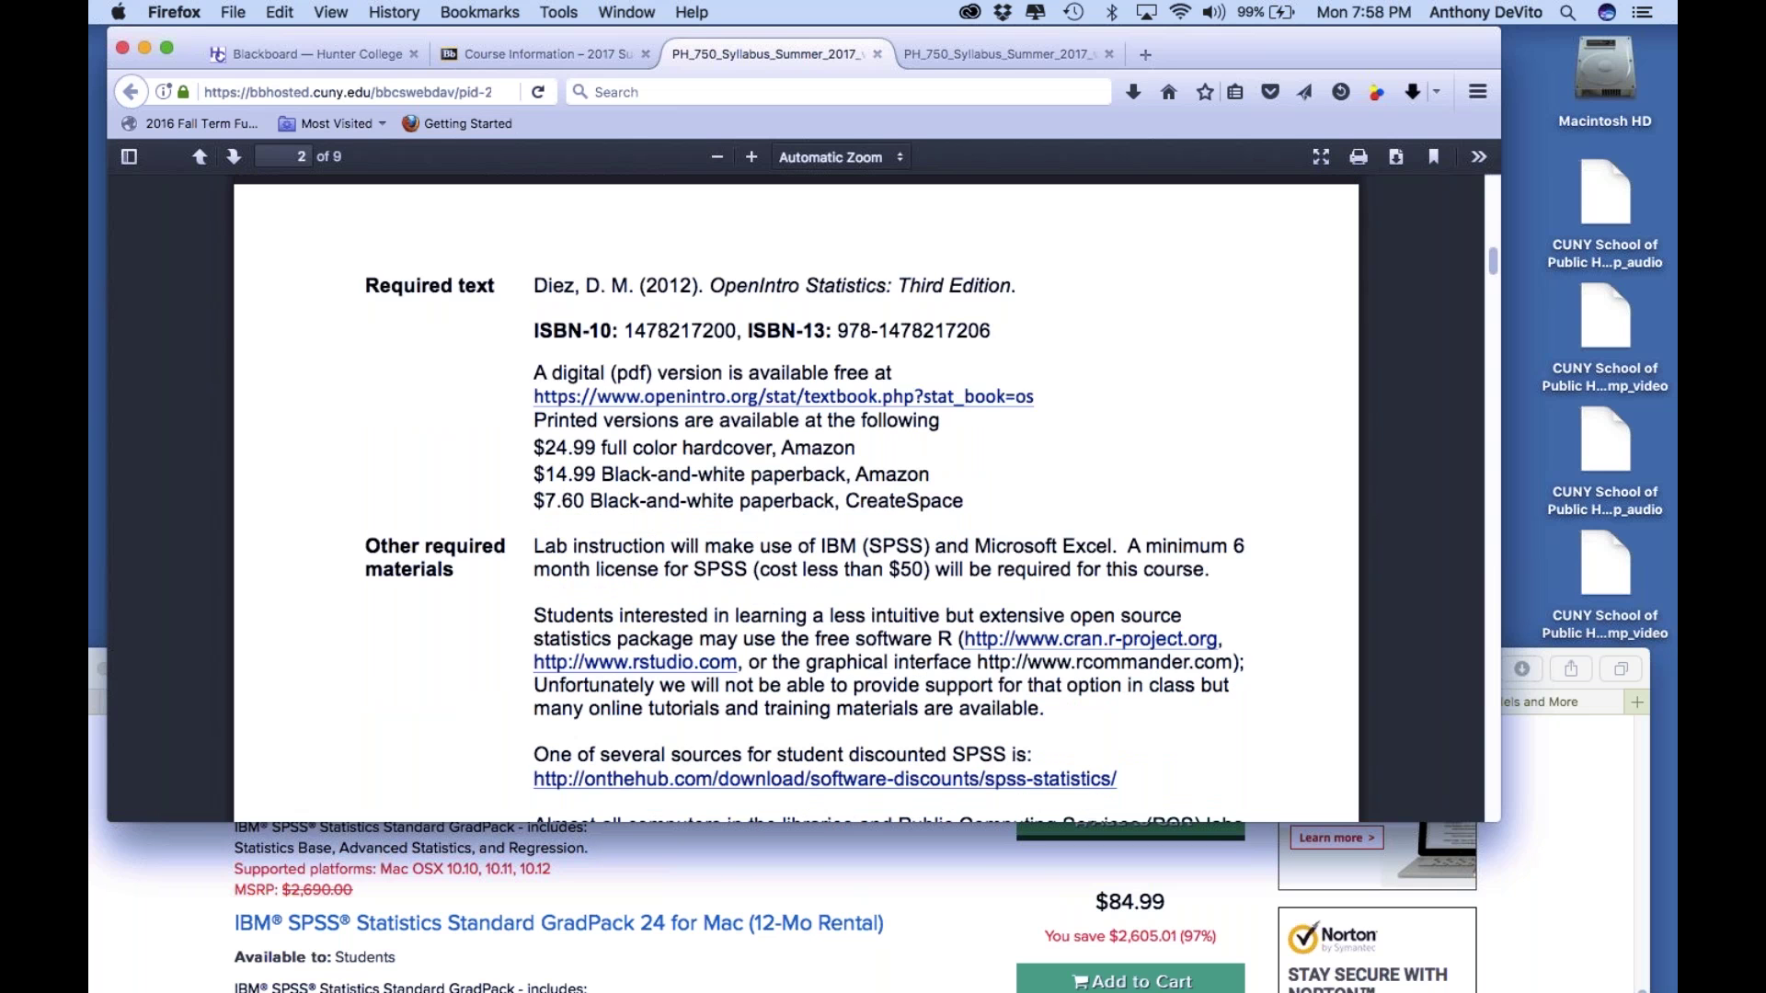
pyautogui.scroll(-15, 795, 500)
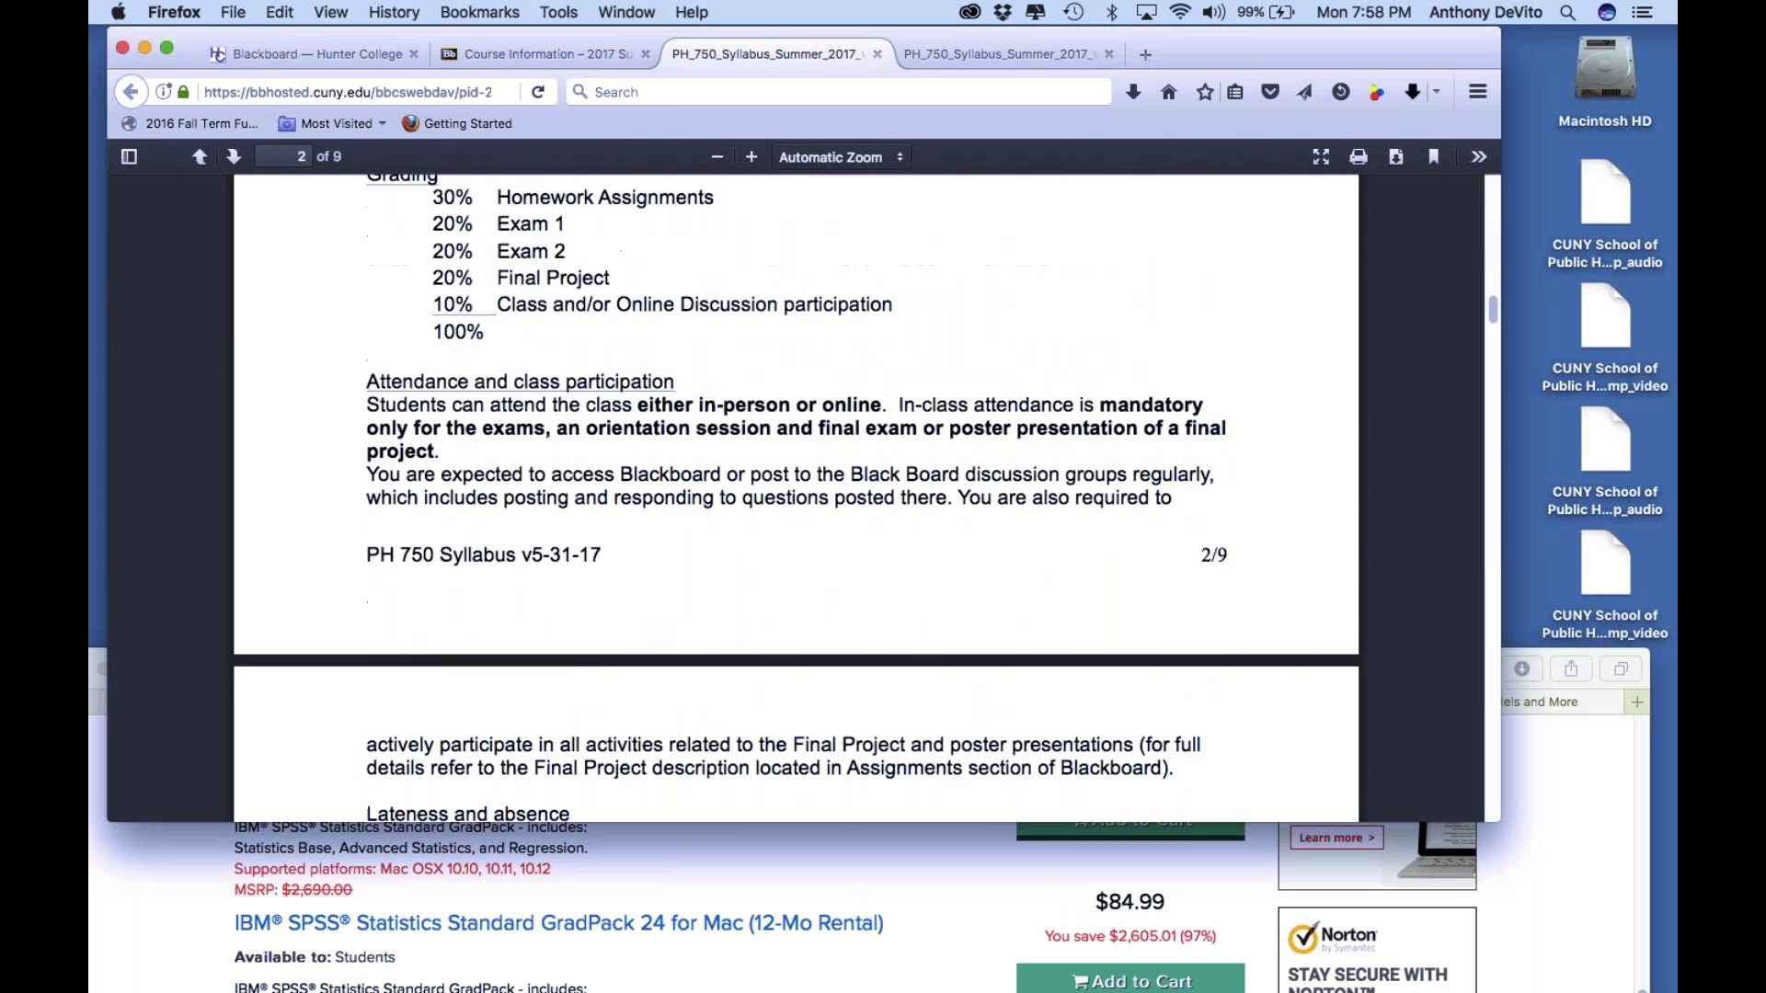
pyautogui.scroll(-10, 796, 499)
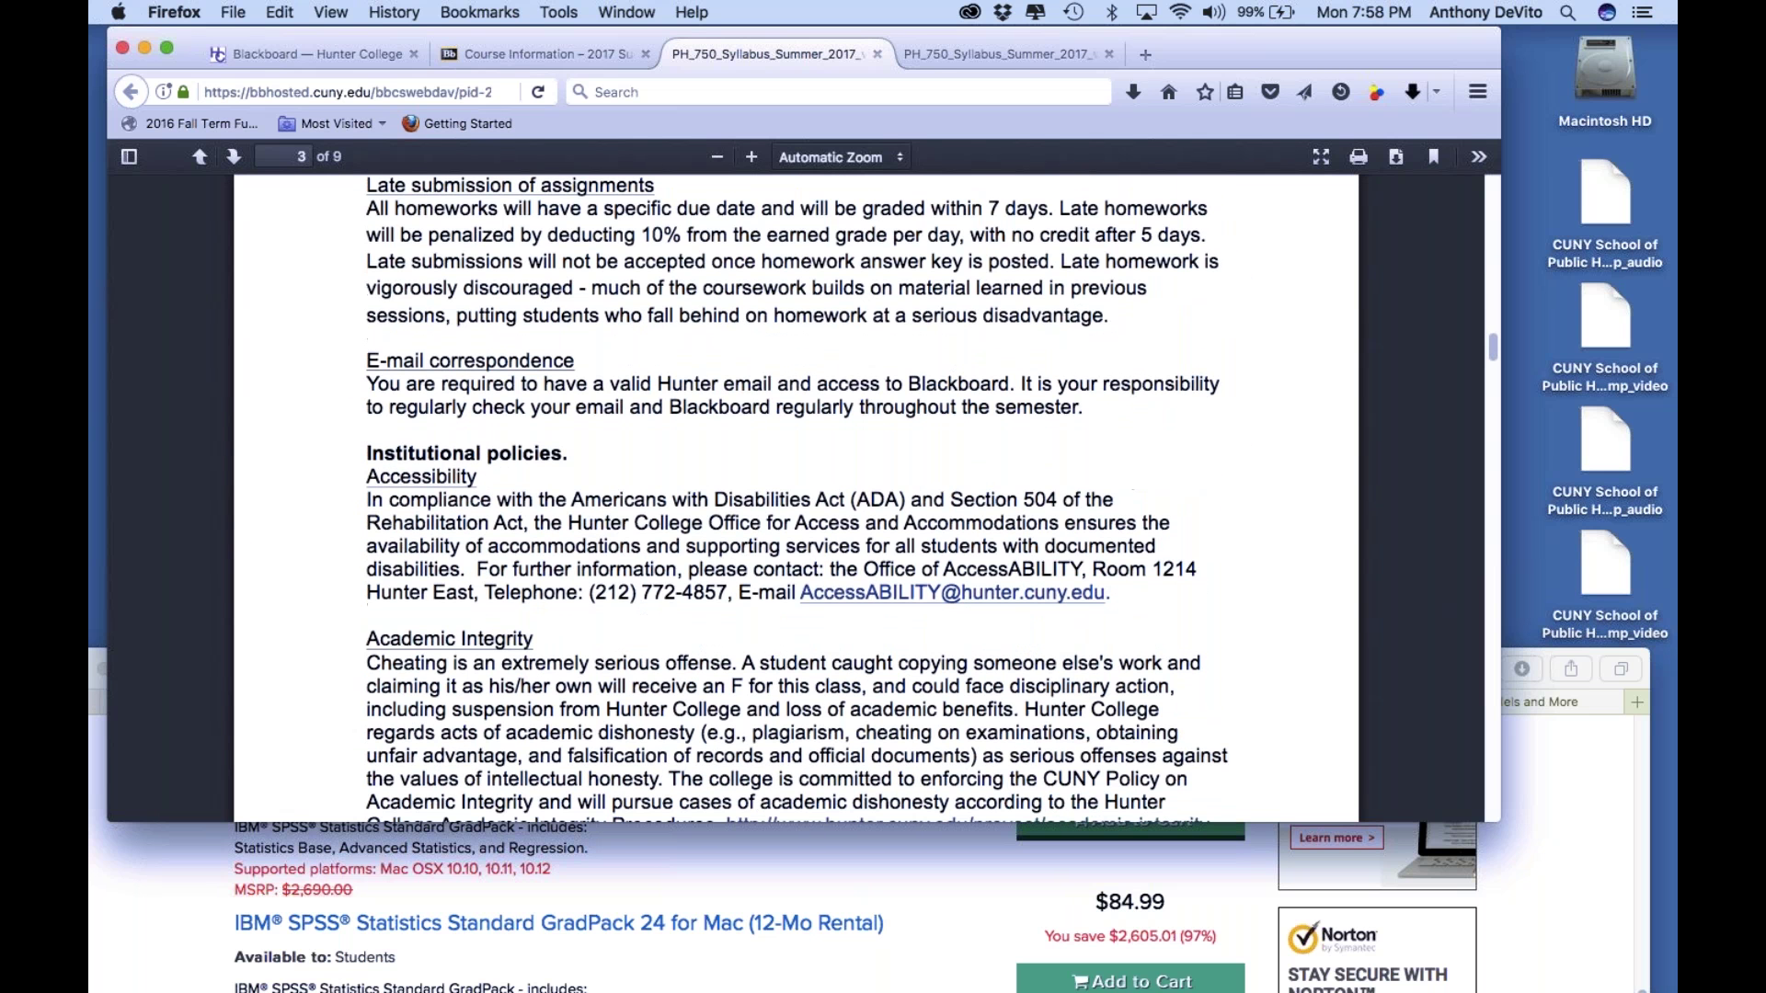